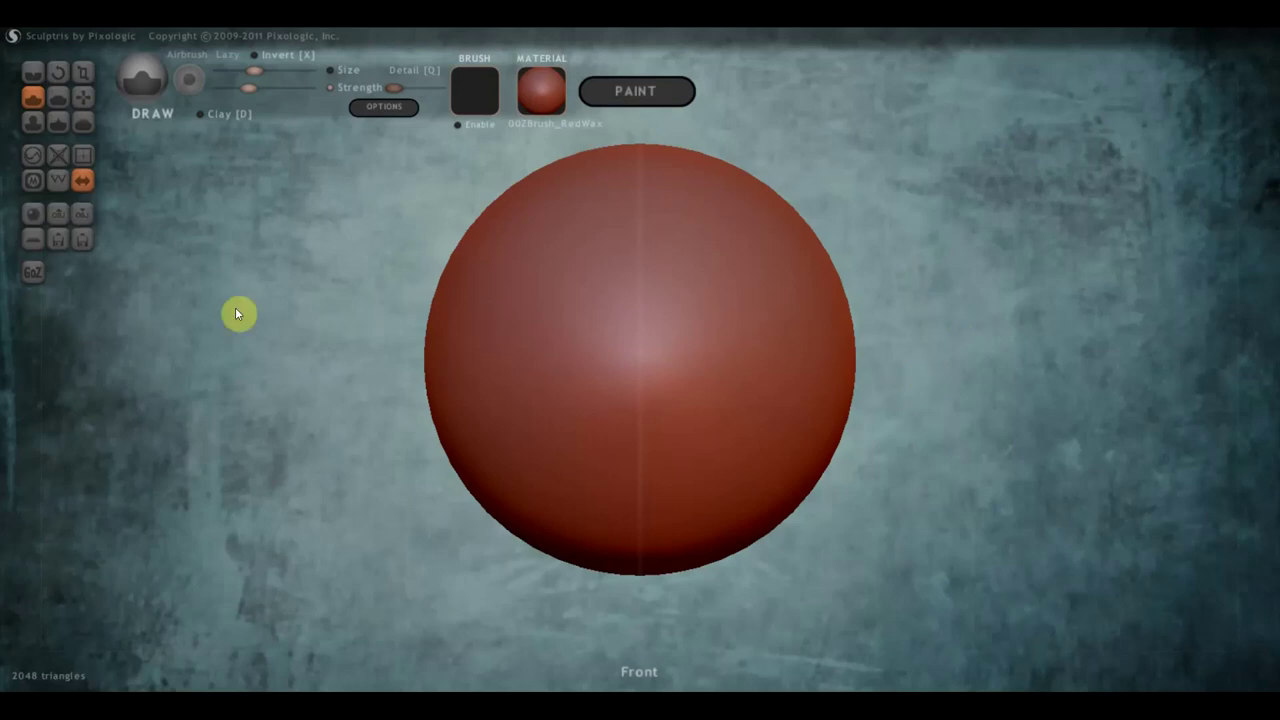
# Start exporting the mesh as Male_PlanesofHead_128, decline overwriting it, and cancel the export
pyautogui.click(84, 213)
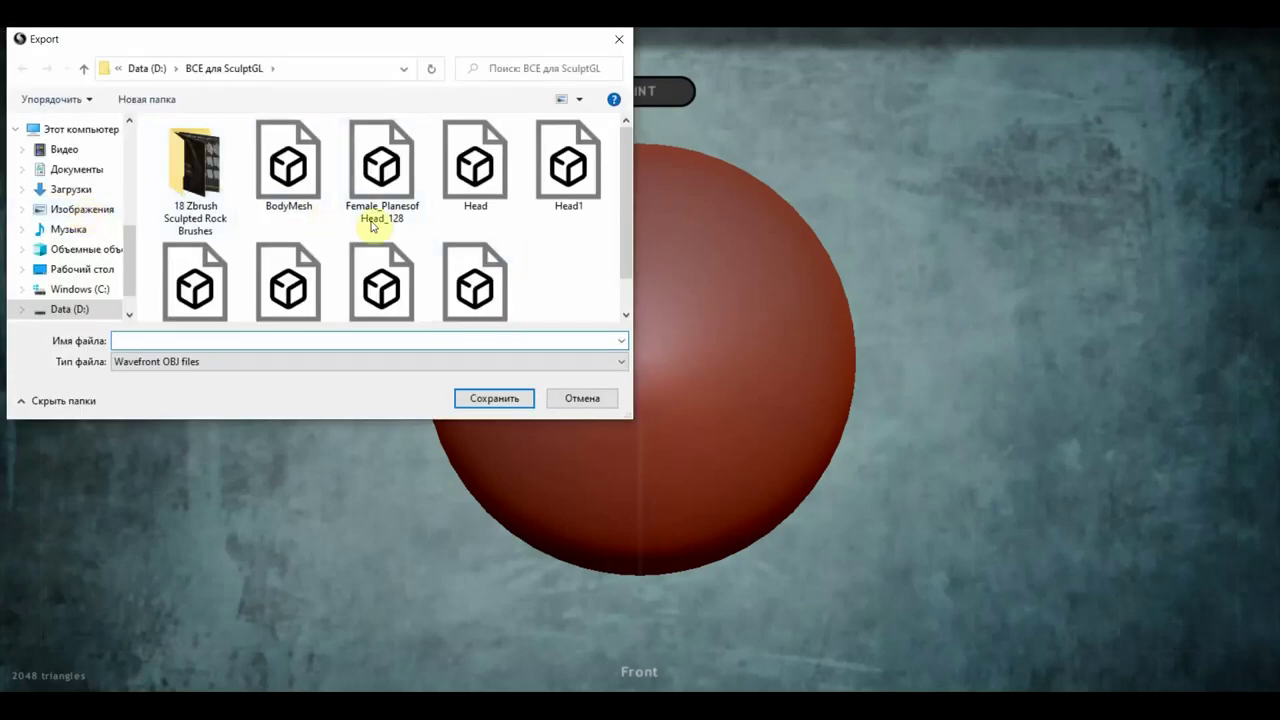
pyautogui.click(470, 276)
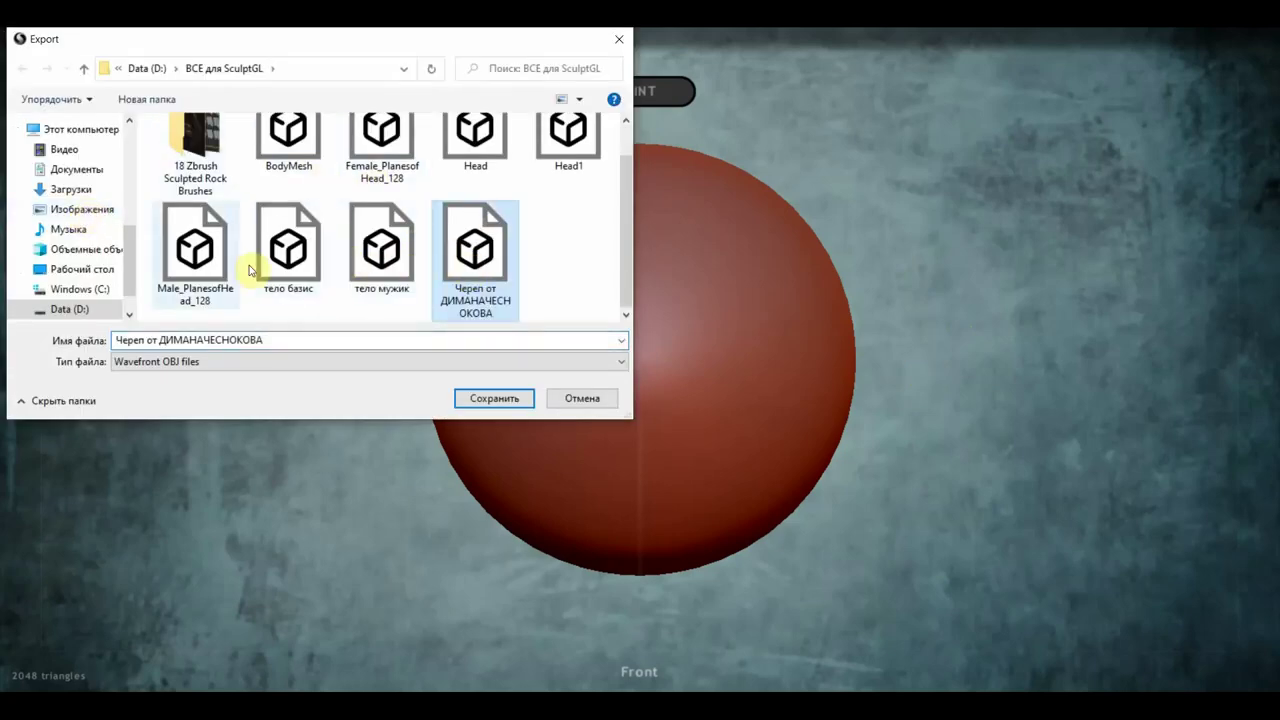
pyautogui.click(188, 274)
pyautogui.click(497, 398)
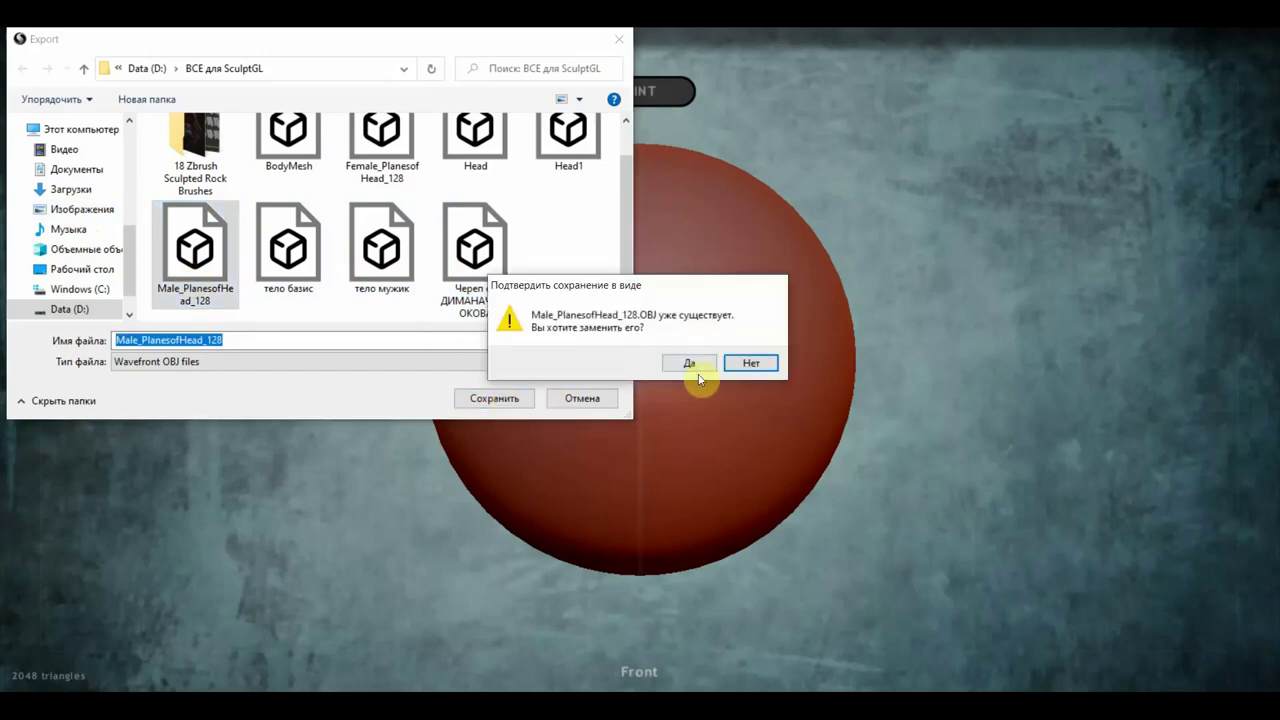
pyautogui.click(750, 363)
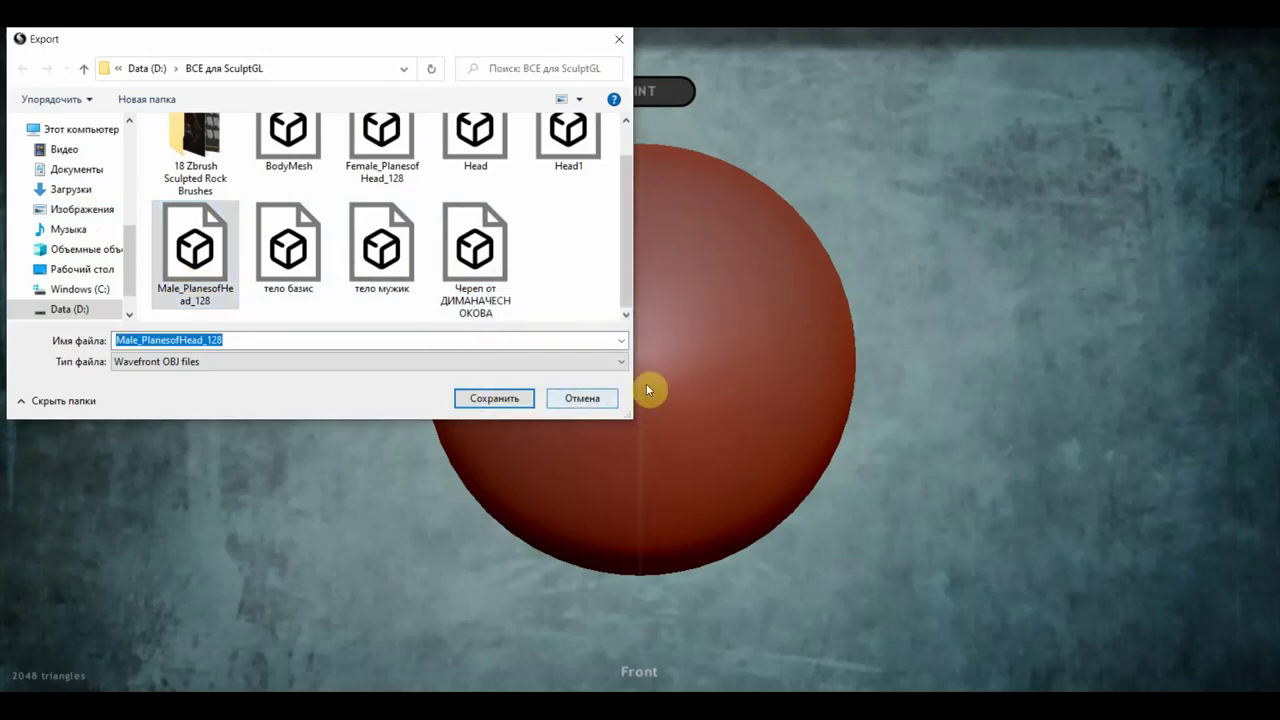
pyautogui.click(582, 398)
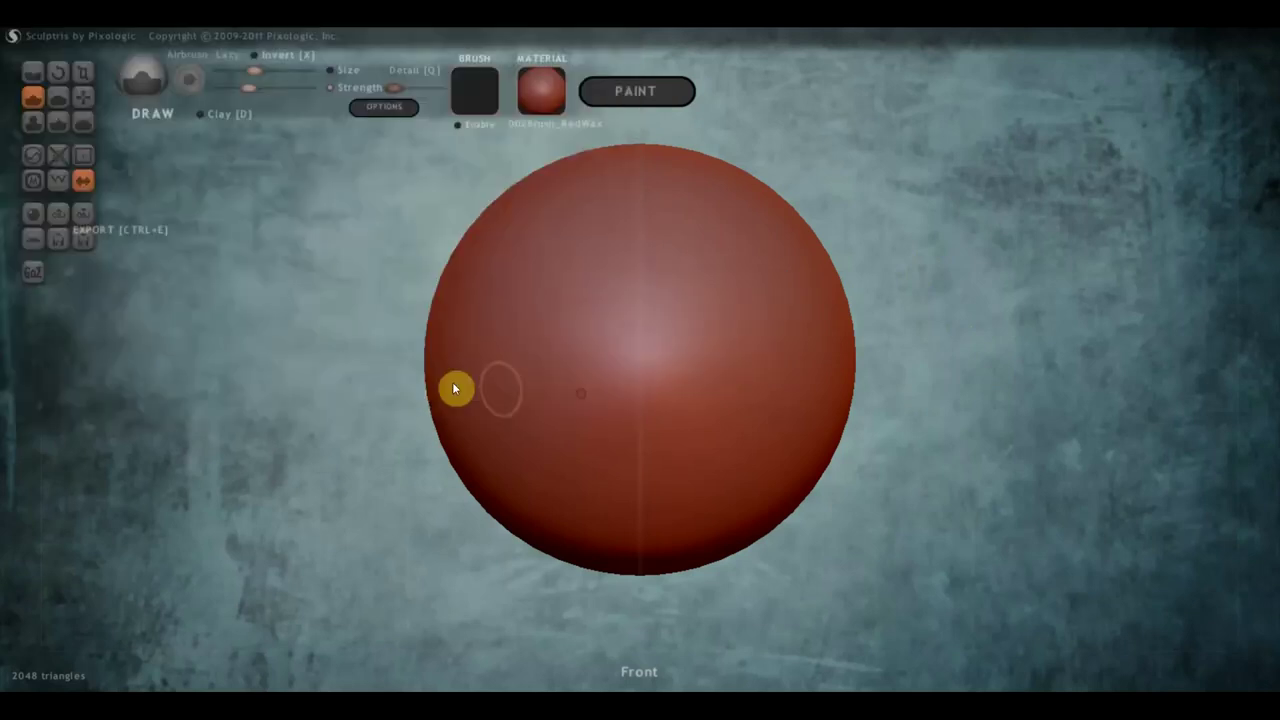
# Import the Male_PlanesofHead_128 mesh as a new scene
pyautogui.click(57, 214)
pyautogui.click(192, 288)
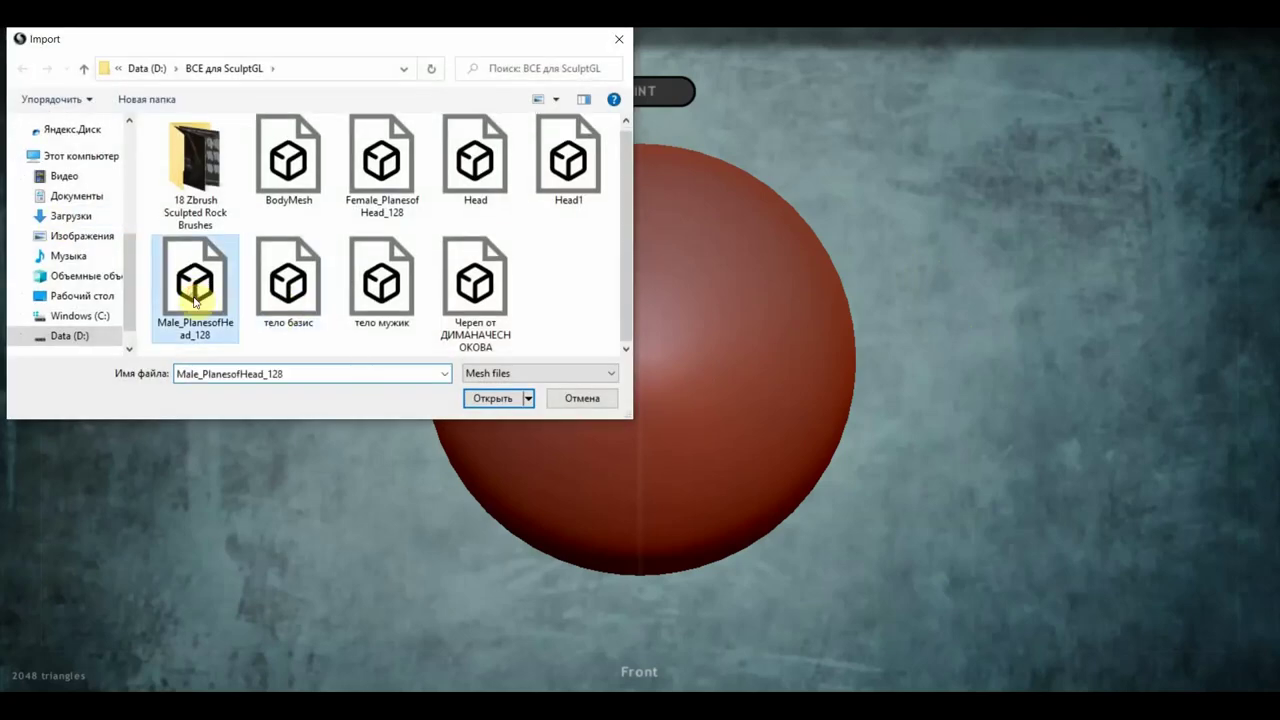
pyautogui.click(492, 398)
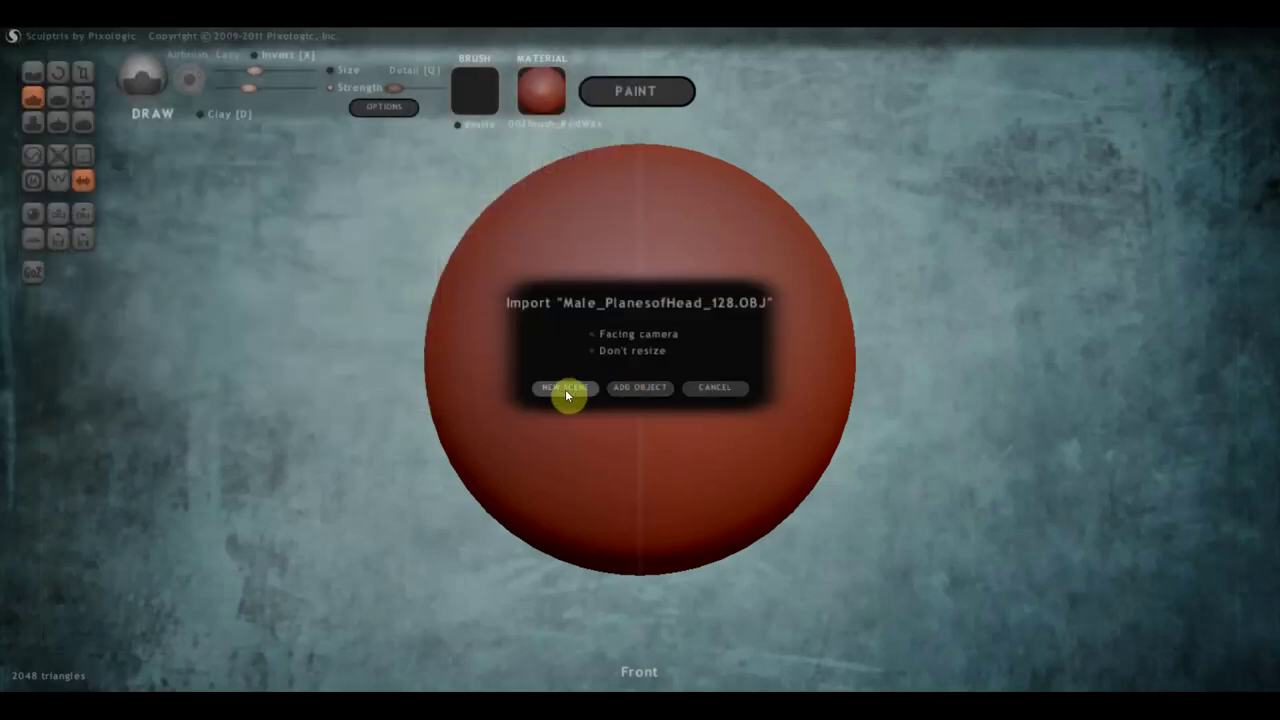
pyautogui.click(568, 388)
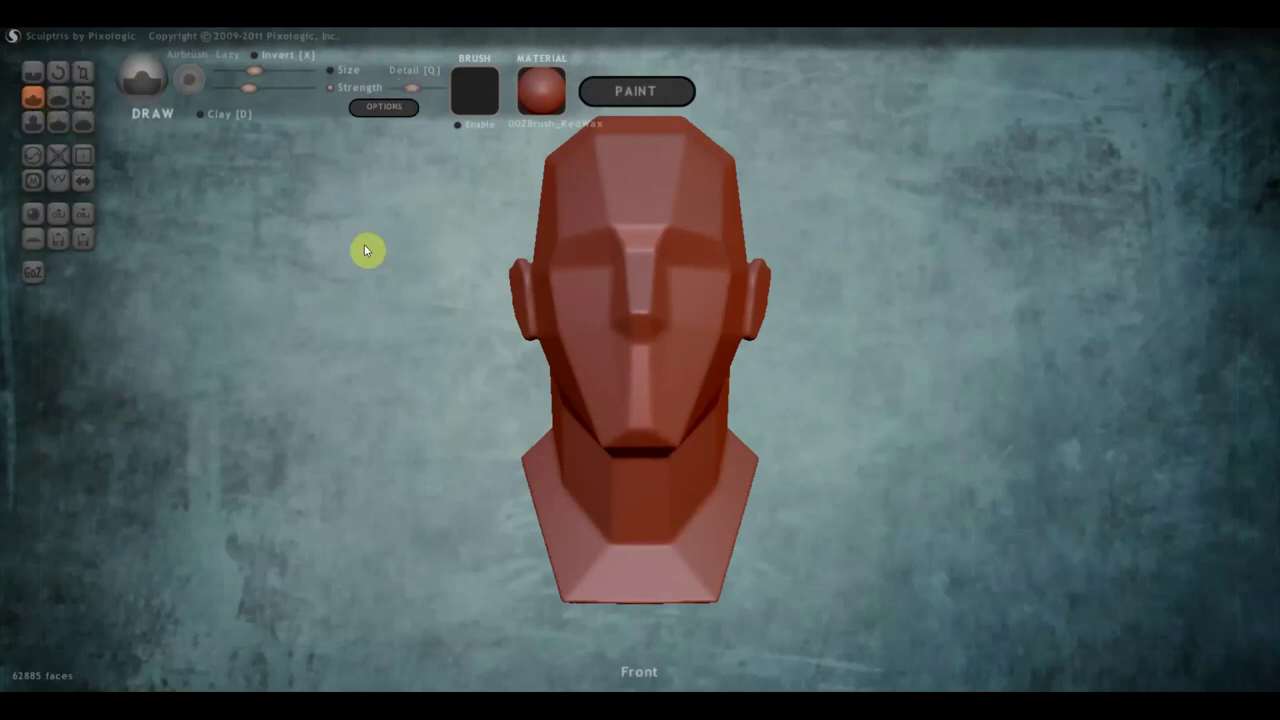
# Set the Joker reference screenshot from the Desktop as the viewport background image
pyautogui.click(384, 106)
pyautogui.click(715, 124)
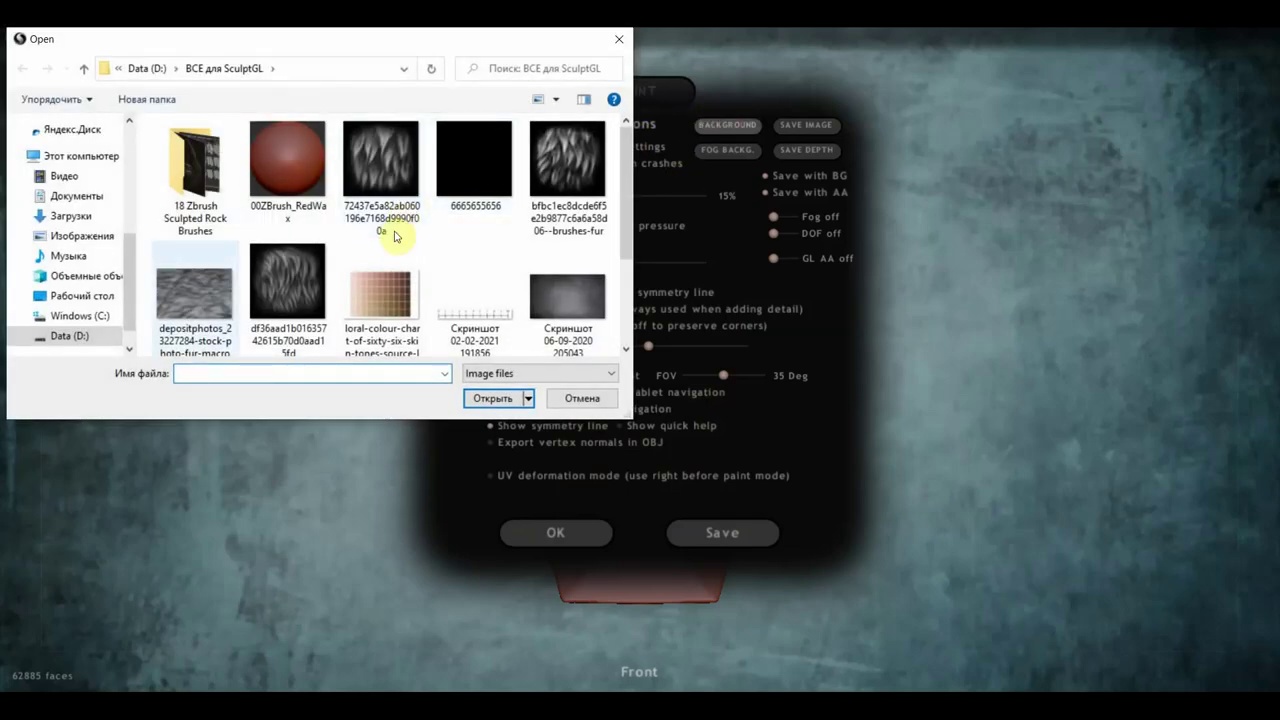
pyautogui.click(85, 296)
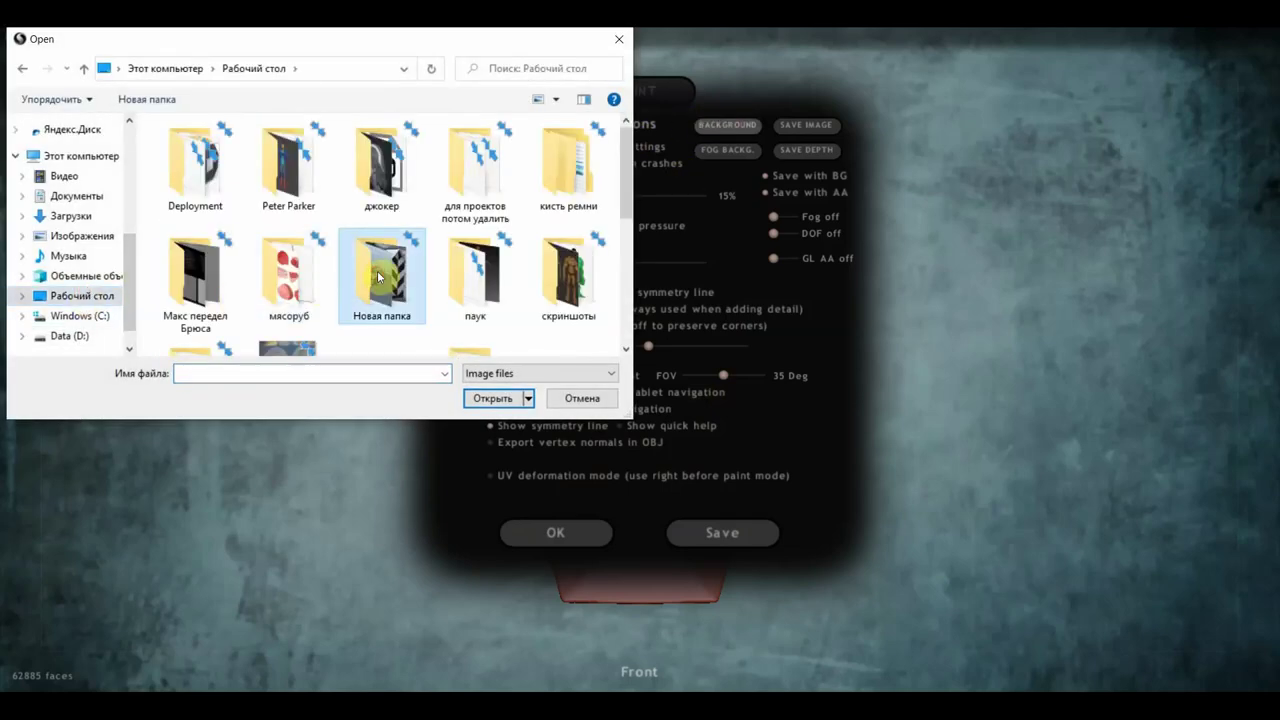
pyautogui.scroll(-5, 378, 272)
pyautogui.click(288, 168)
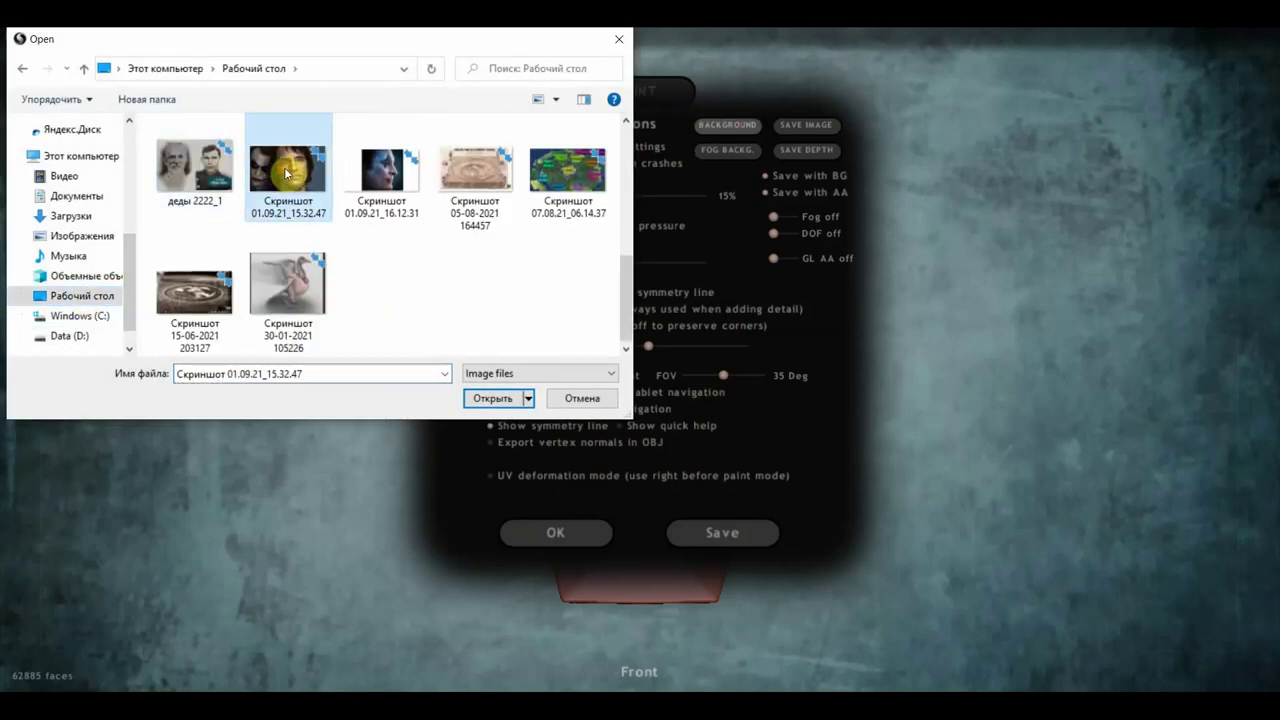
pyautogui.click(492, 398)
pyautogui.click(565, 524)
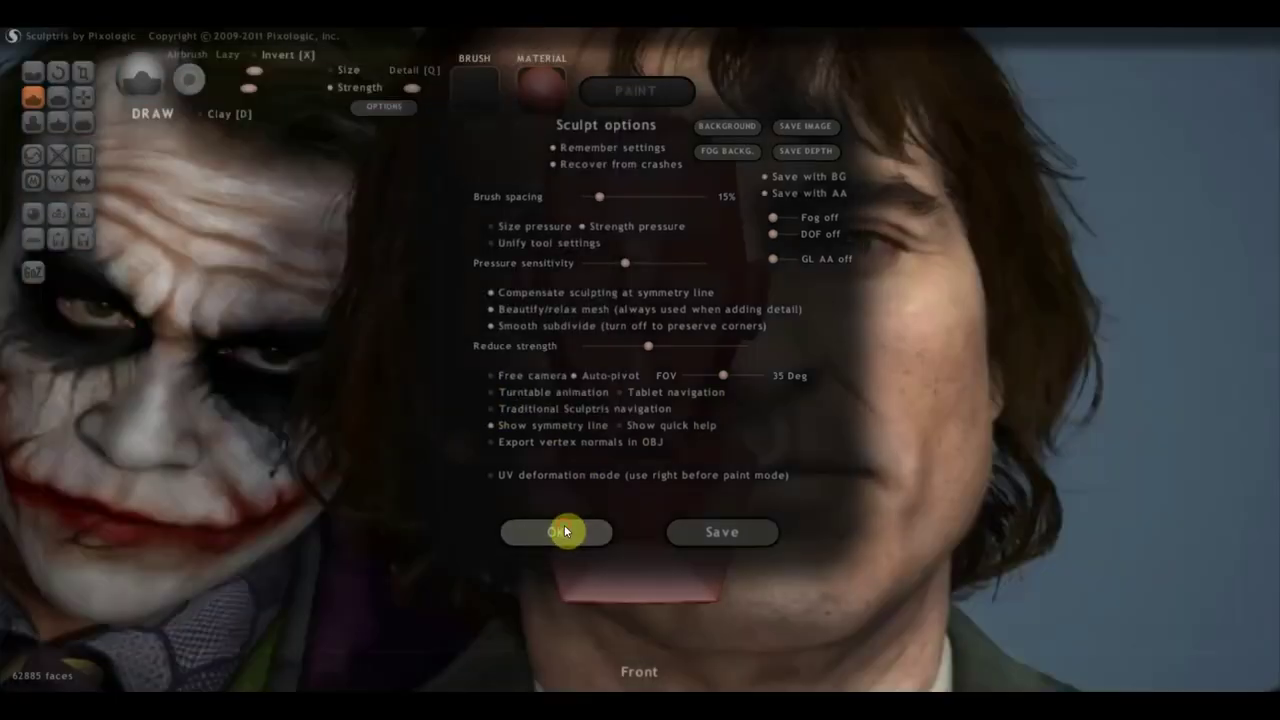
pyautogui.moveTo(765, 435)
pyautogui.mouseDown()
pyautogui.moveTo(858, 427)
pyautogui.moveTo(872, 461)
pyautogui.mouseUp()
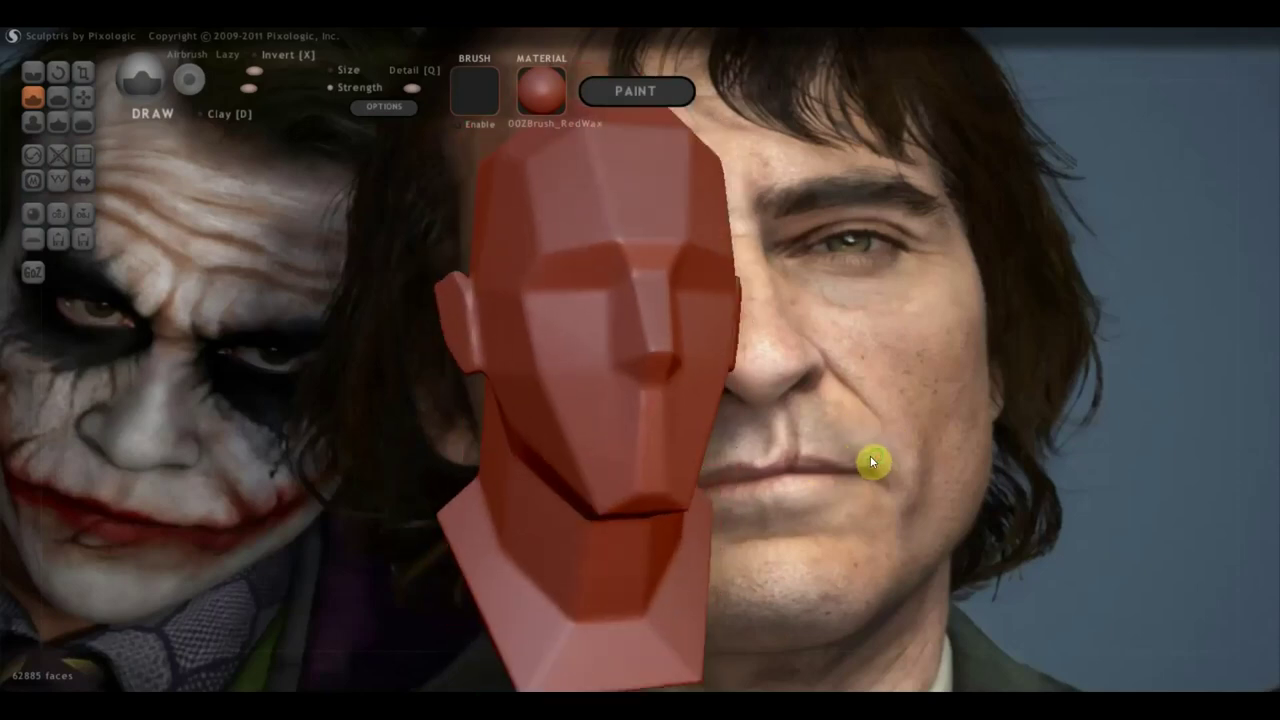
# Switch to the Flatten brush and flatten a patch on the side of the head
pyautogui.moveTo(871, 460); pyautogui.dragTo(891, 460)
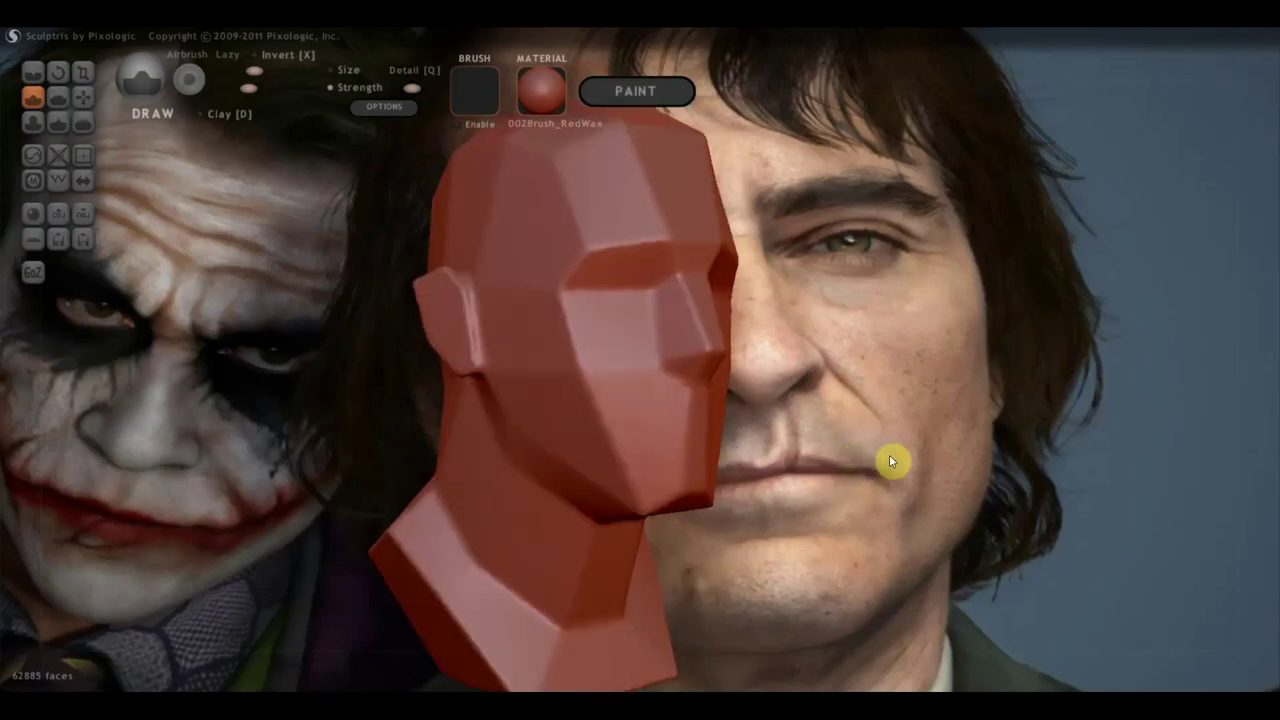
pyautogui.click(57, 99)
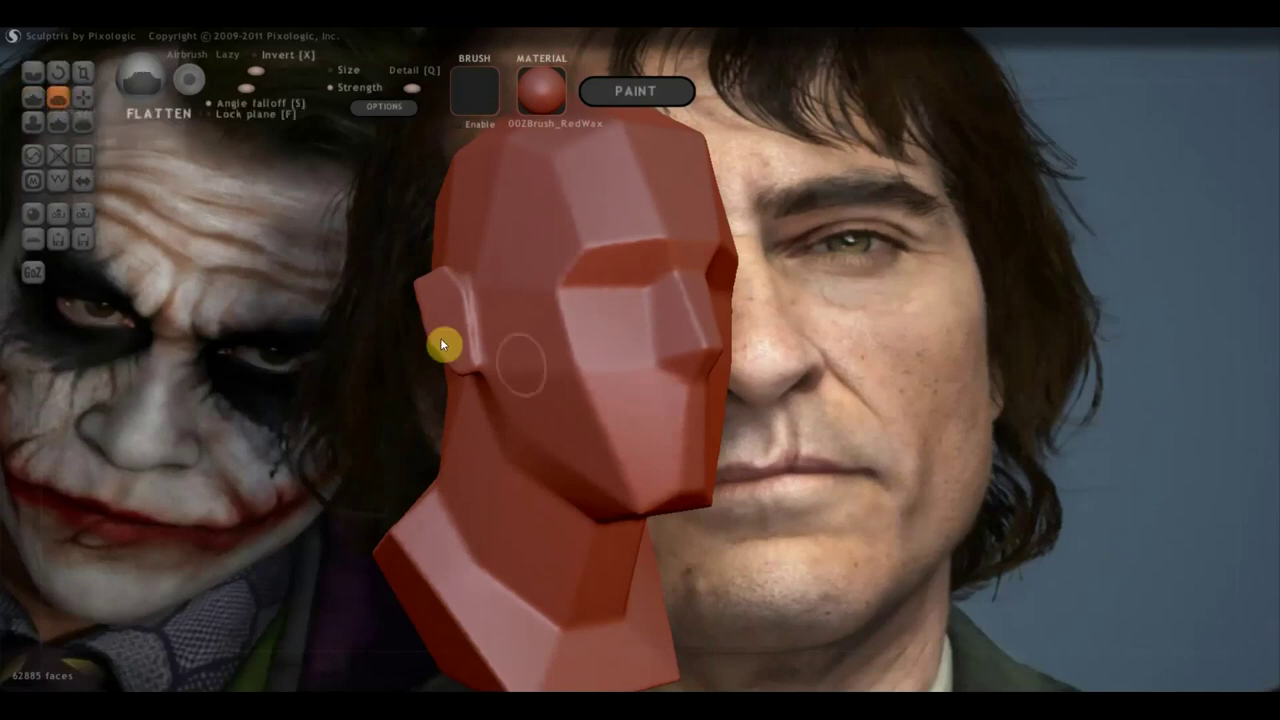
pyautogui.moveTo(556, 309); pyautogui.dragTo(570, 345)
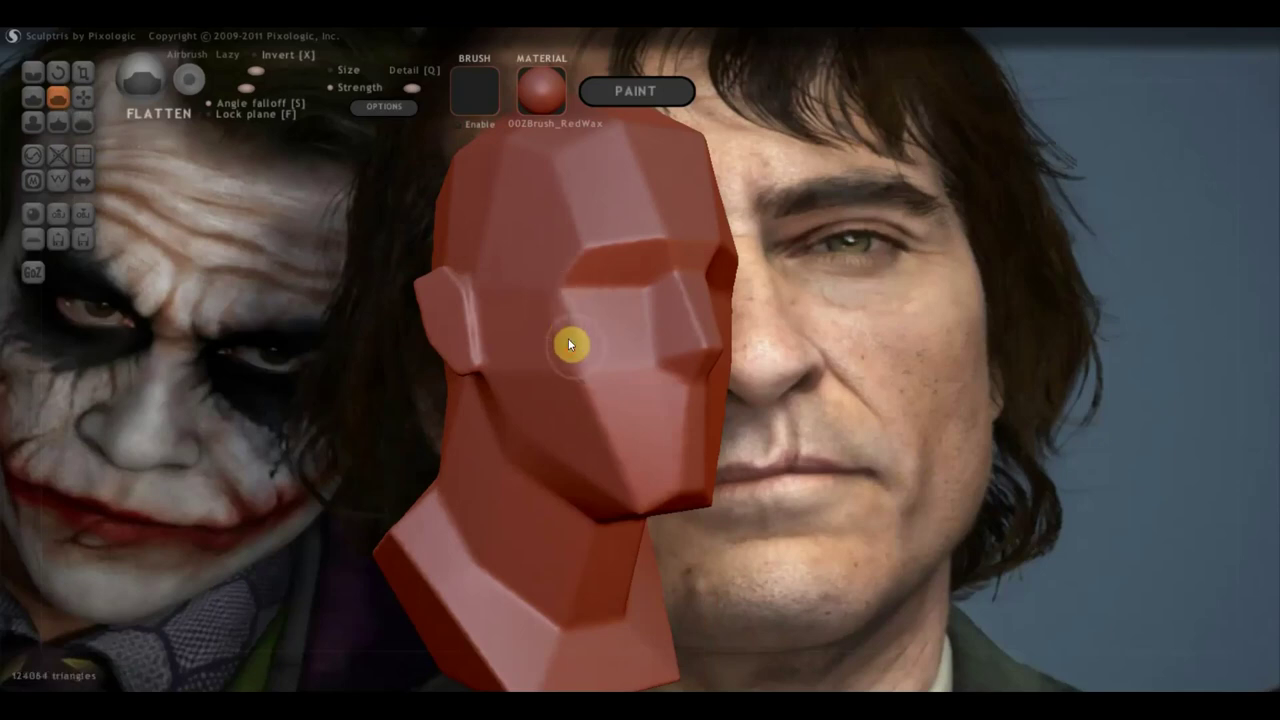
# Turn on mirrored symmetry and flatten the brow and eye area
pyautogui.click(83, 180)
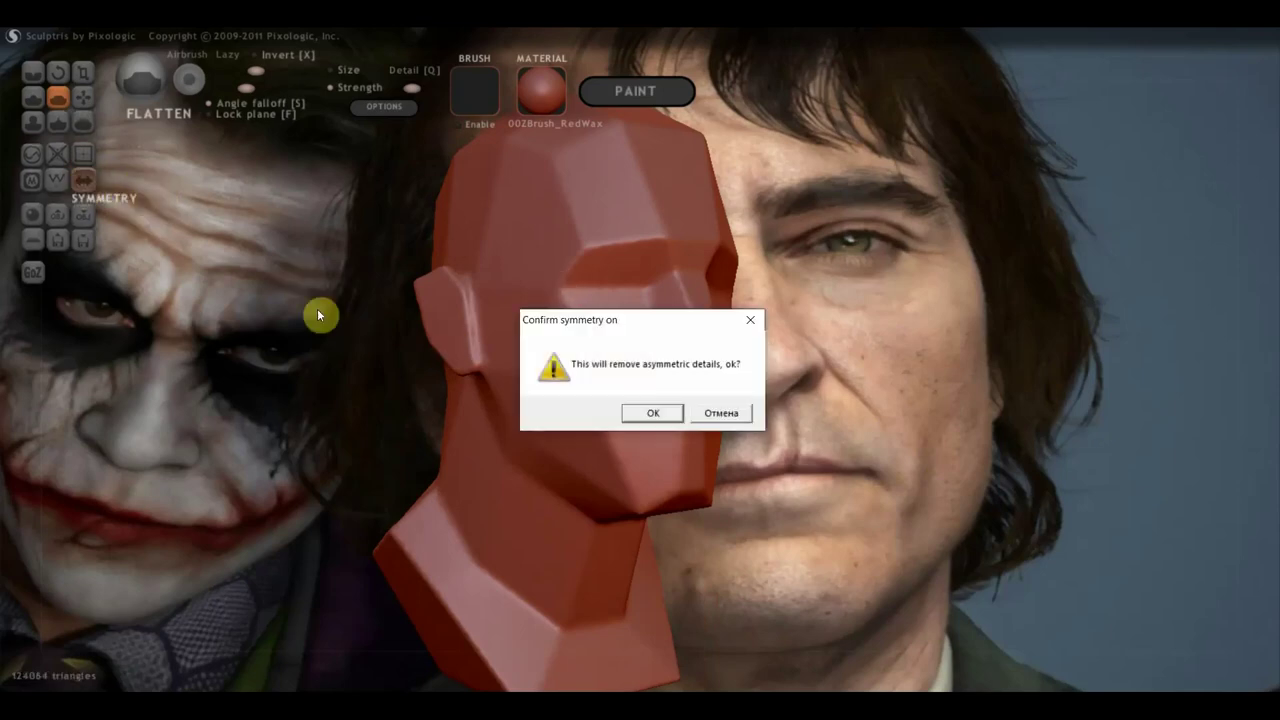
pyautogui.click(649, 421)
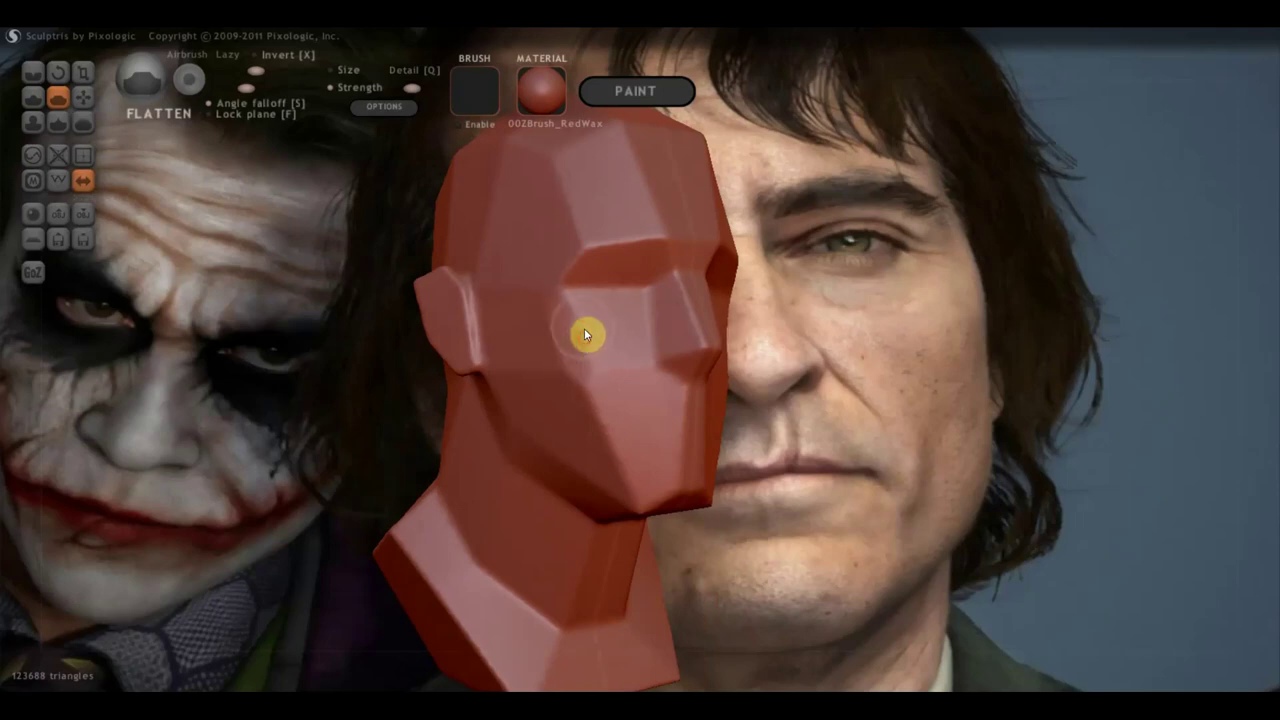
pyautogui.moveTo(577, 351)
pyautogui.mouseDown()
pyautogui.moveTo(555, 305)
pyautogui.moveTo(572, 256)
pyautogui.moveTo(645, 254)
pyautogui.mouseUp()
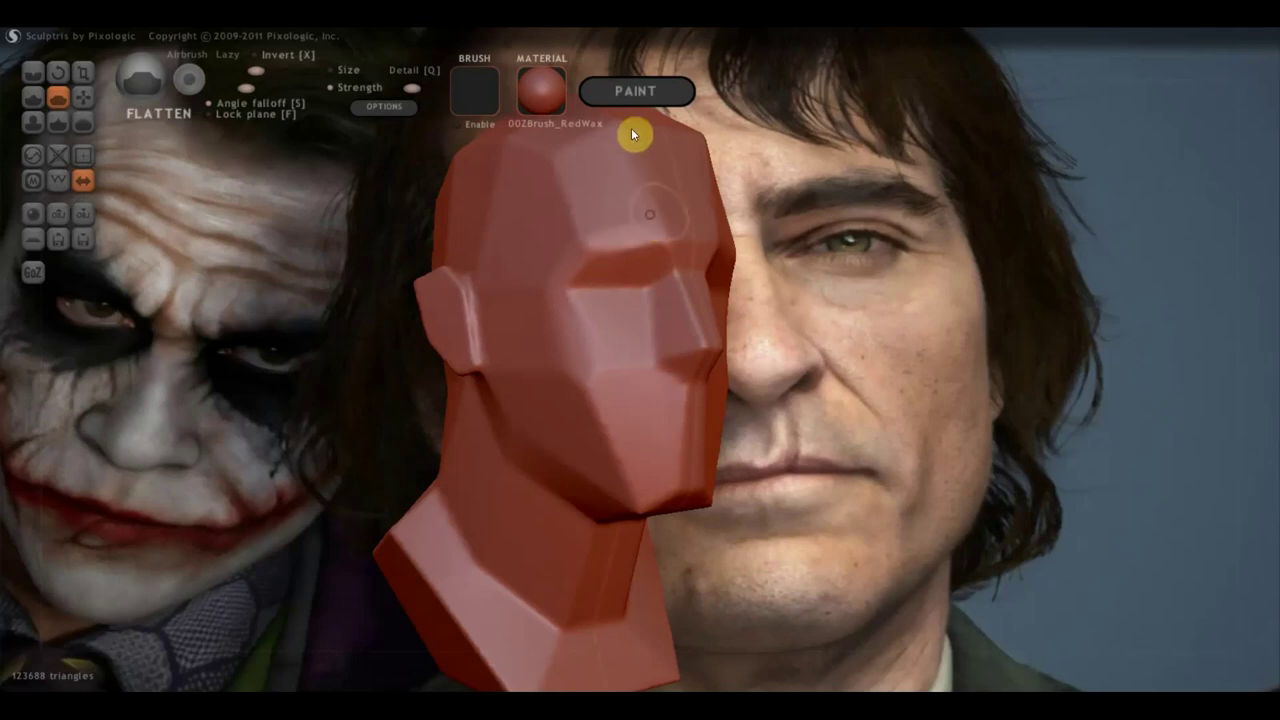
pyautogui.moveTo(695, 195)
pyautogui.mouseDown()
pyautogui.moveTo(723, 209)
pyautogui.moveTo(654, 197)
pyautogui.moveTo(634, 208)
pyautogui.mouseUp()
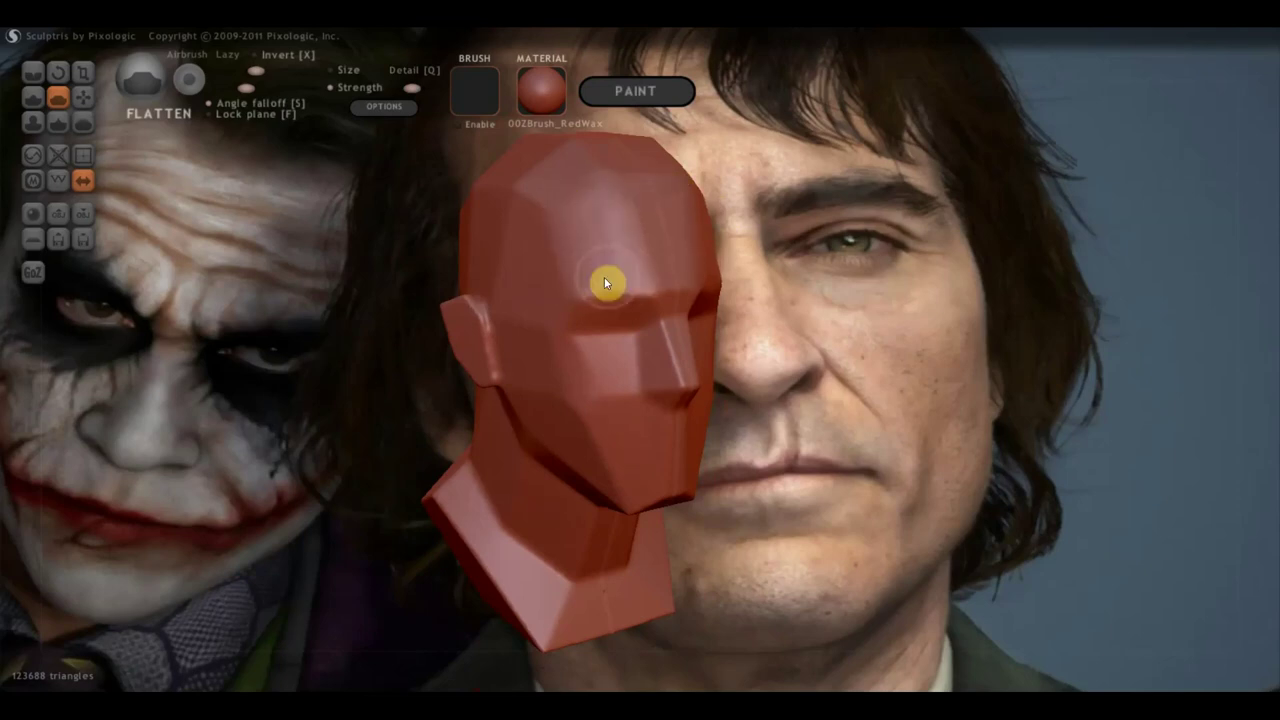
pyautogui.moveTo(600, 277)
pyautogui.mouseDown()
pyautogui.moveTo(623, 243)
pyautogui.moveTo(611, 260)
pyautogui.mouseUp()
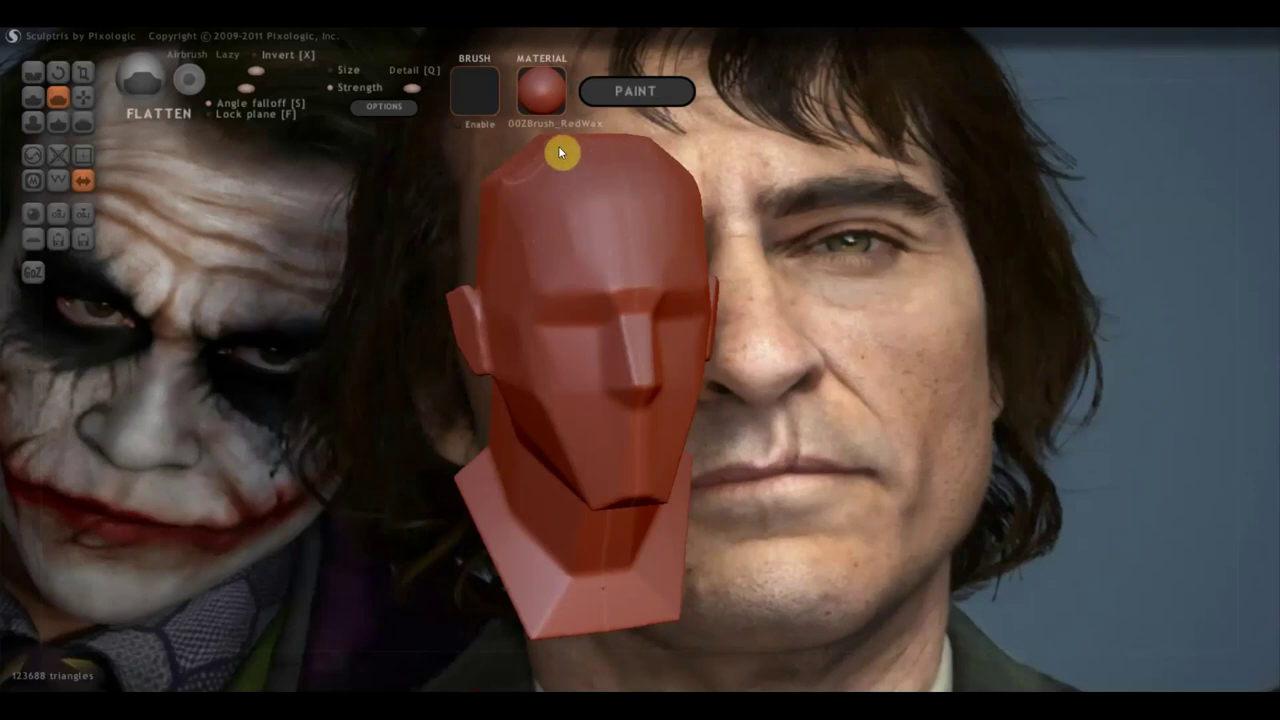
# Flatten and smooth the brow and upper nose area from a three-quarter view
pyautogui.moveTo(648, 245)
pyautogui.mouseDown(button='middle')
pyautogui.moveTo(684, 305)
pyautogui.moveTo(720, 260)
pyautogui.mouseUp(button='middle')
pyautogui.scroll(5, 680, 357)
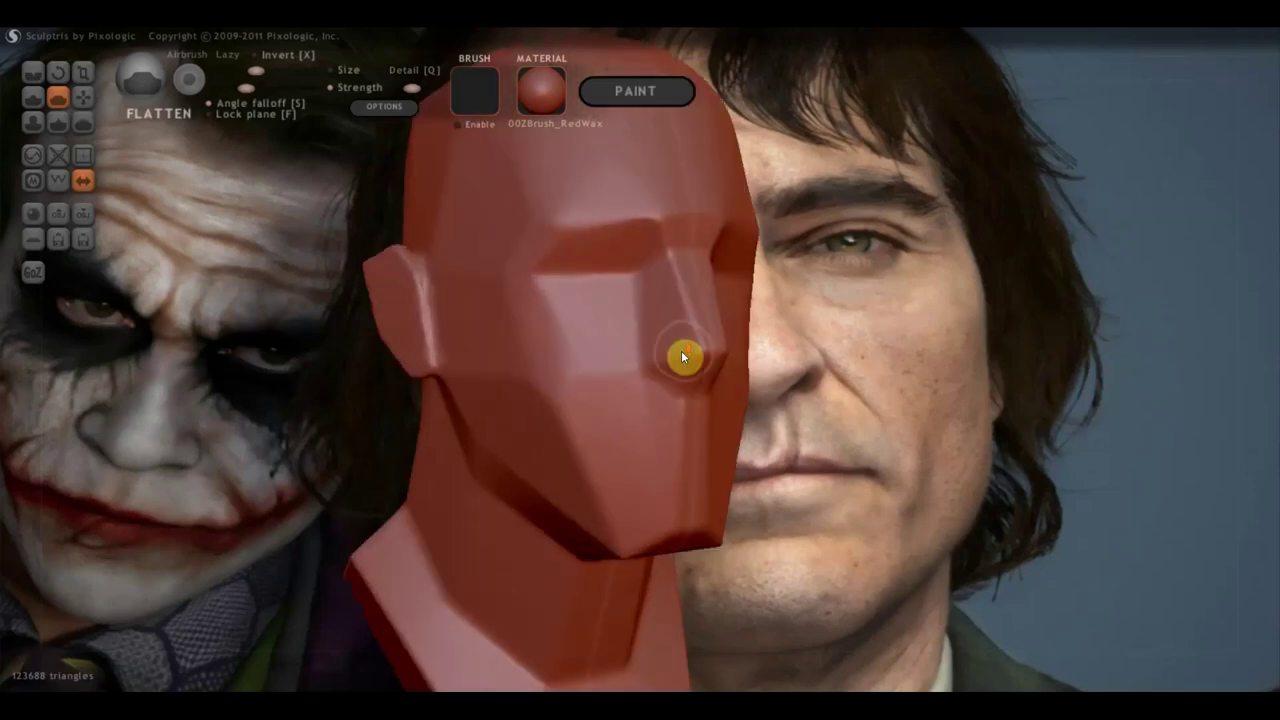
pyautogui.moveTo(680, 357); pyautogui.dragTo(751, 366, button='middle')
pyautogui.scroll(2, 714, 289)
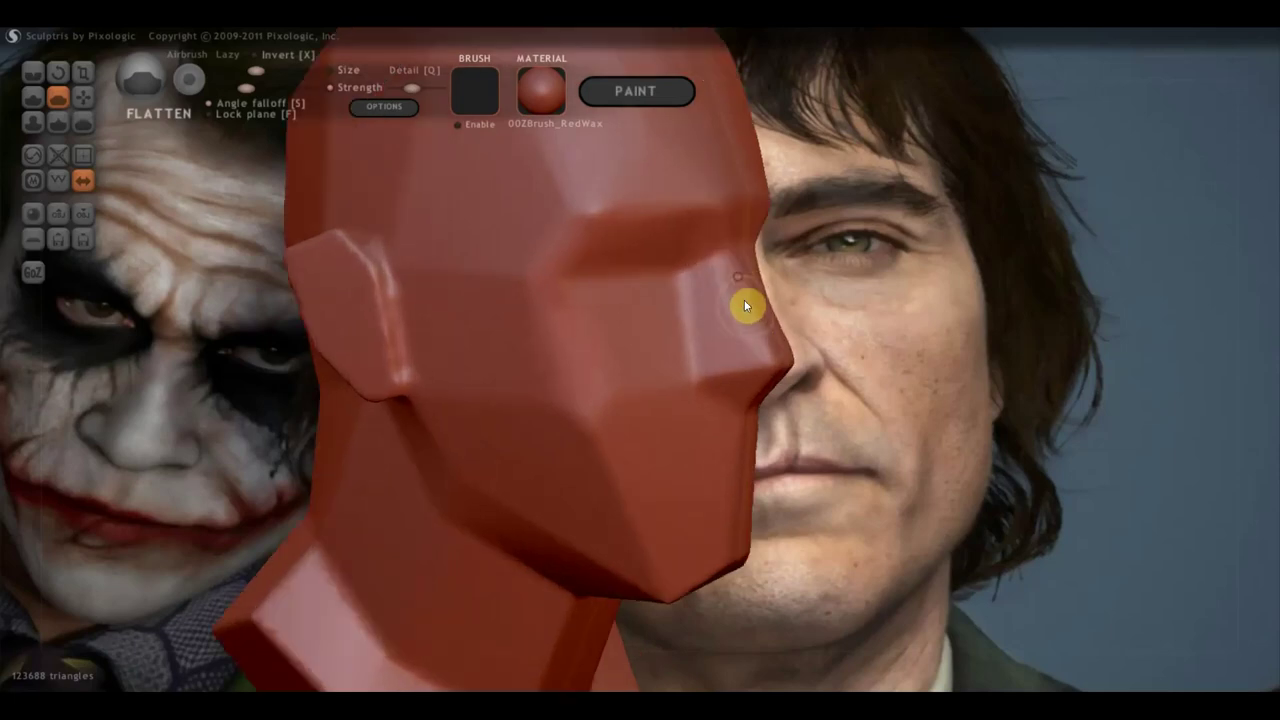
pyautogui.moveTo(713, 278)
pyautogui.mouseDown(button='middle')
pyautogui.moveTo(623, 350)
pyautogui.moveTo(677, 317)
pyautogui.mouseUp(button='middle')
pyautogui.moveTo(662, 256); pyautogui.dragTo(729, 249, button='middle')
pyautogui.moveTo(729, 249)
pyautogui.mouseDown()
pyautogui.moveTo(675, 185)
pyautogui.moveTo(680, 234)
pyautogui.mouseUp()
pyautogui.moveTo(686, 291)
pyautogui.mouseDown()
pyautogui.moveTo(687, 228)
pyautogui.moveTo(700, 214)
pyautogui.mouseUp()
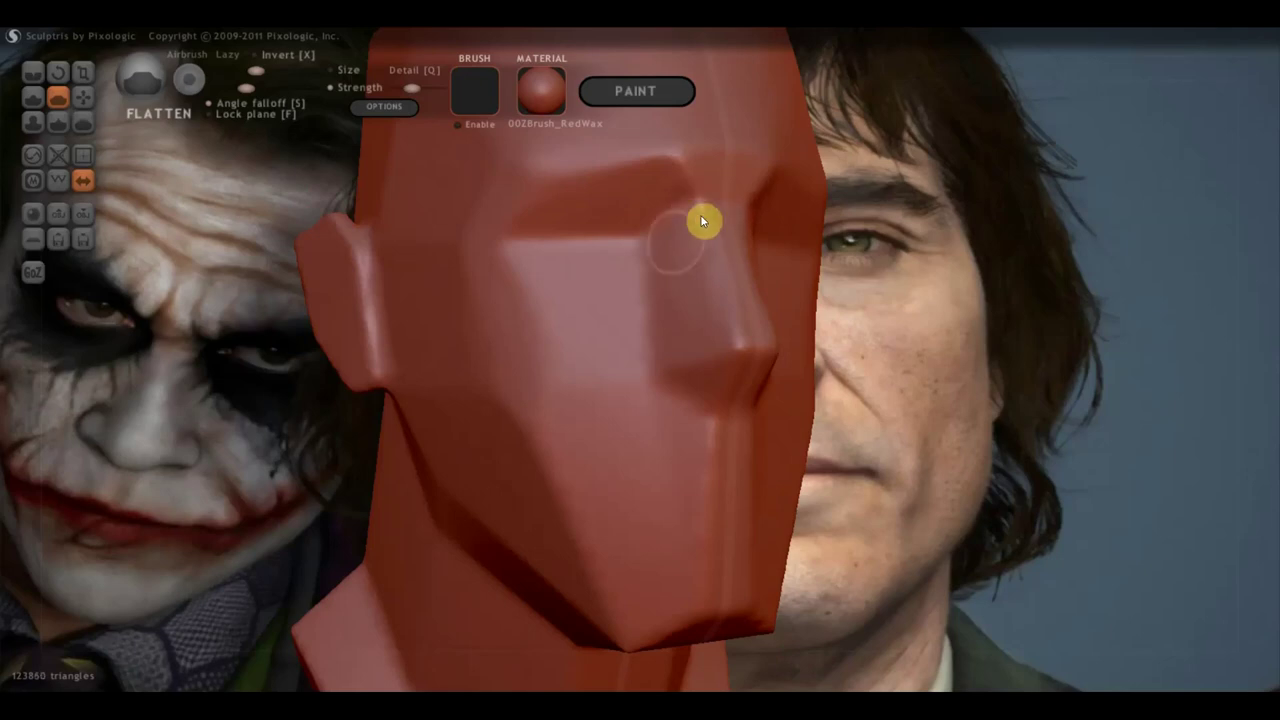
# Flatten small spots near the eye and brow and reshape the nose tip
pyautogui.moveTo(671, 244)
pyautogui.mouseDown(button='middle')
pyautogui.moveTo(580, 261)
pyautogui.moveTo(682, 308)
pyautogui.moveTo(582, 289)
pyautogui.mouseUp(button='middle')
pyautogui.moveTo(582, 289)
pyautogui.mouseDown()
pyautogui.moveTo(597, 210)
pyautogui.moveTo(600, 346)
pyautogui.moveTo(576, 347)
pyautogui.mouseUp()
pyautogui.moveTo(576, 347); pyautogui.dragTo(688, 336, button='middle')
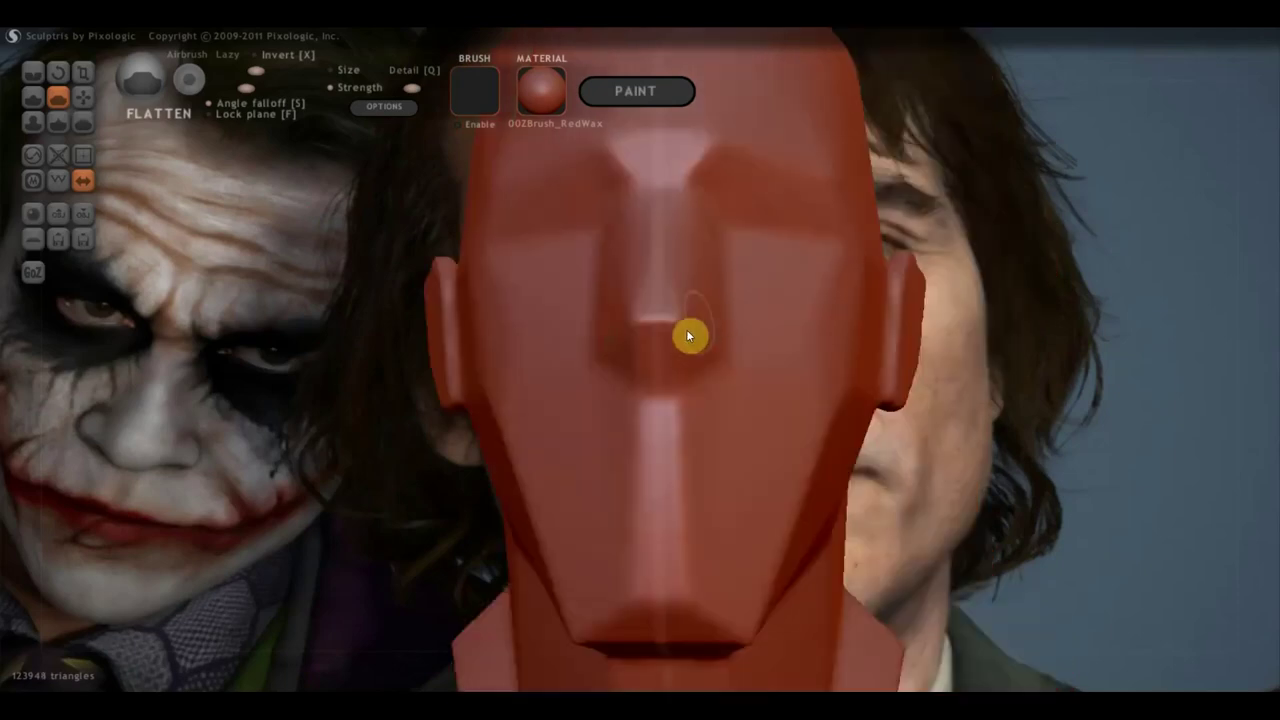
pyautogui.moveTo(670, 300); pyautogui.dragTo(683, 310)
# Flatten the chin and lower midline, checking the face from below
pyautogui.moveTo(618, 348)
pyautogui.mouseDown(button='middle')
pyautogui.moveTo(560, 363)
pyautogui.moveTo(571, 389)
pyautogui.moveTo(660, 368)
pyautogui.mouseUp(button='middle')
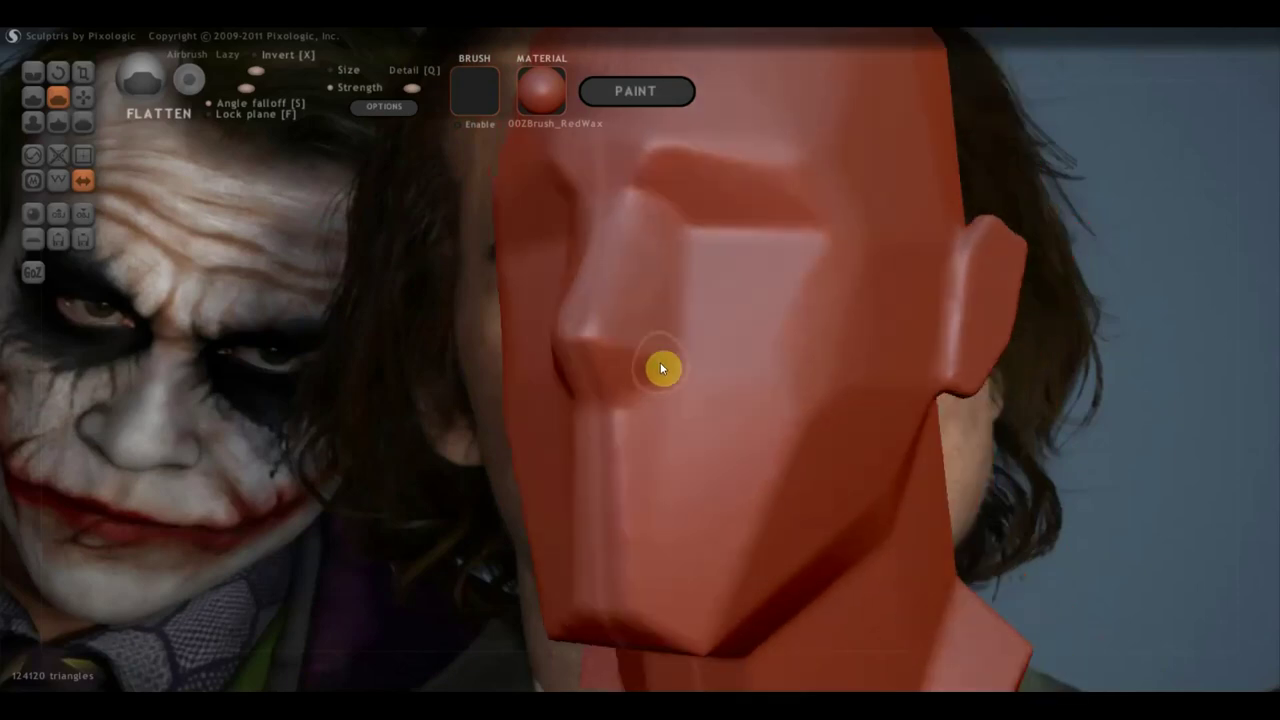
pyautogui.moveTo(680, 466)
pyautogui.mouseDown(button='middle')
pyautogui.moveTo(766, 483)
pyautogui.moveTo(684, 474)
pyautogui.mouseUp(button='middle')
pyautogui.moveTo(690, 508)
pyautogui.mouseDown()
pyautogui.moveTo(686, 457)
pyautogui.moveTo(689, 563)
pyautogui.moveTo(626, 589)
pyautogui.moveTo(700, 616)
pyautogui.moveTo(620, 583)
pyautogui.mouseUp()
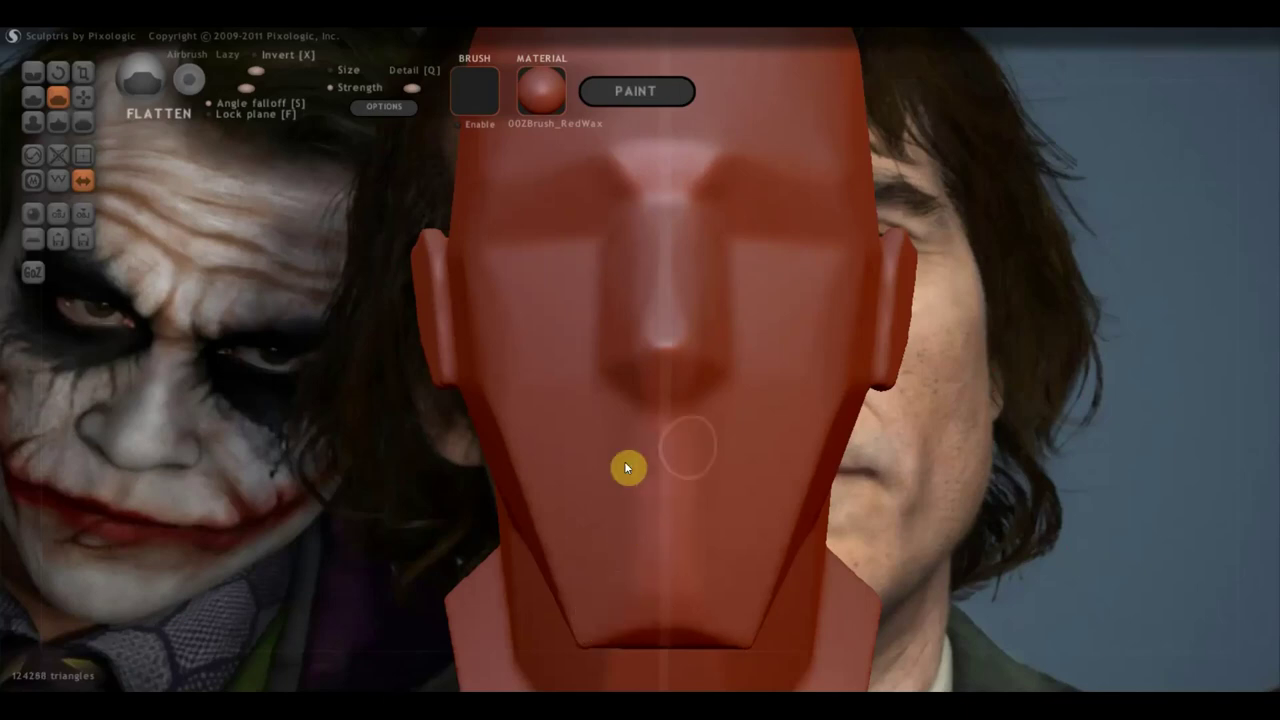
pyautogui.moveTo(676, 432); pyautogui.dragTo(681, 376, button='middle')
pyautogui.moveTo(681, 378); pyautogui.dragTo(662, 367)
pyautogui.moveTo(662, 367)
pyautogui.mouseDown(button='middle')
pyautogui.moveTo(719, 420)
pyautogui.moveTo(607, 470)
pyautogui.moveTo(775, 459)
pyautogui.moveTo(722, 452)
pyautogui.mouseUp(button='middle')
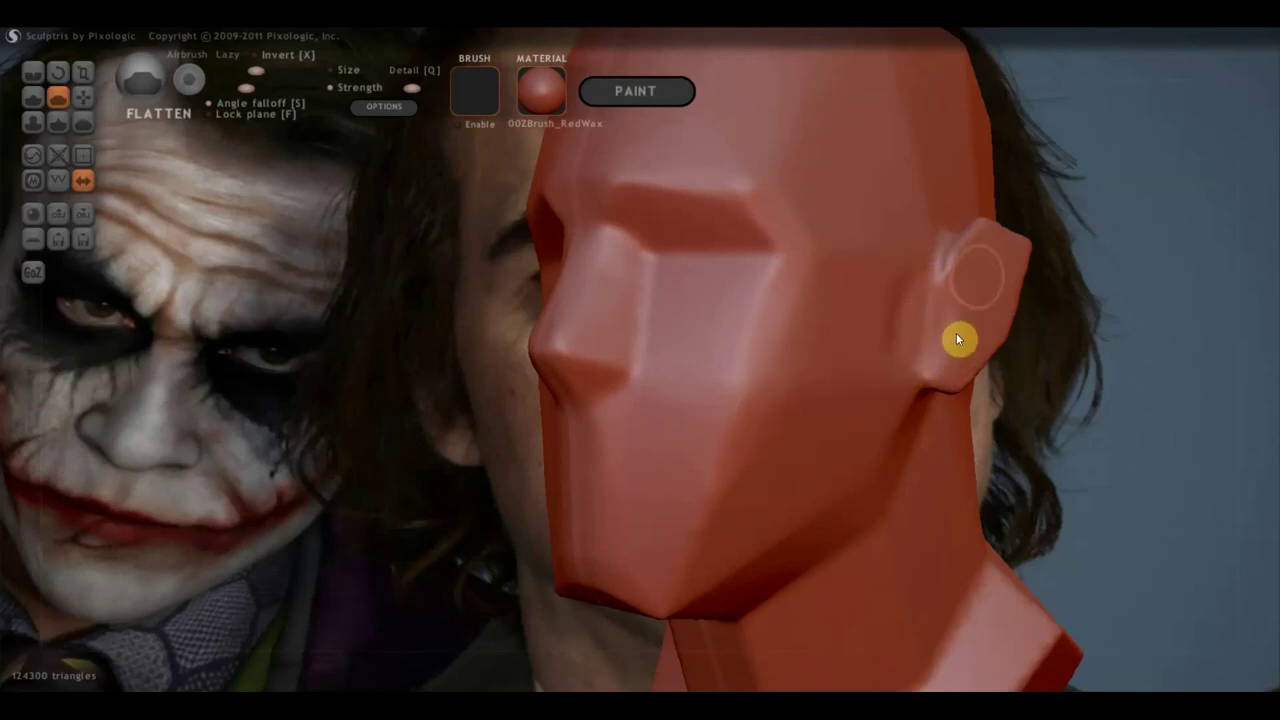
# Flatten the temple at the brow's end and the lower nose and chin into blocky planes
pyautogui.moveTo(775, 246)
pyautogui.mouseDown()
pyautogui.moveTo(638, 195)
pyautogui.moveTo(741, 177)
pyautogui.moveTo(701, 179)
pyautogui.moveTo(952, 205)
pyautogui.moveTo(614, 177)
pyautogui.moveTo(651, 177)
pyautogui.moveTo(571, 183)
pyautogui.moveTo(692, 192)
pyautogui.mouseUp()
pyautogui.moveTo(670, 184); pyautogui.dragTo(594, 193, button='right')
pyautogui.moveTo(719, 316); pyautogui.dragTo(736, 422, button='right')
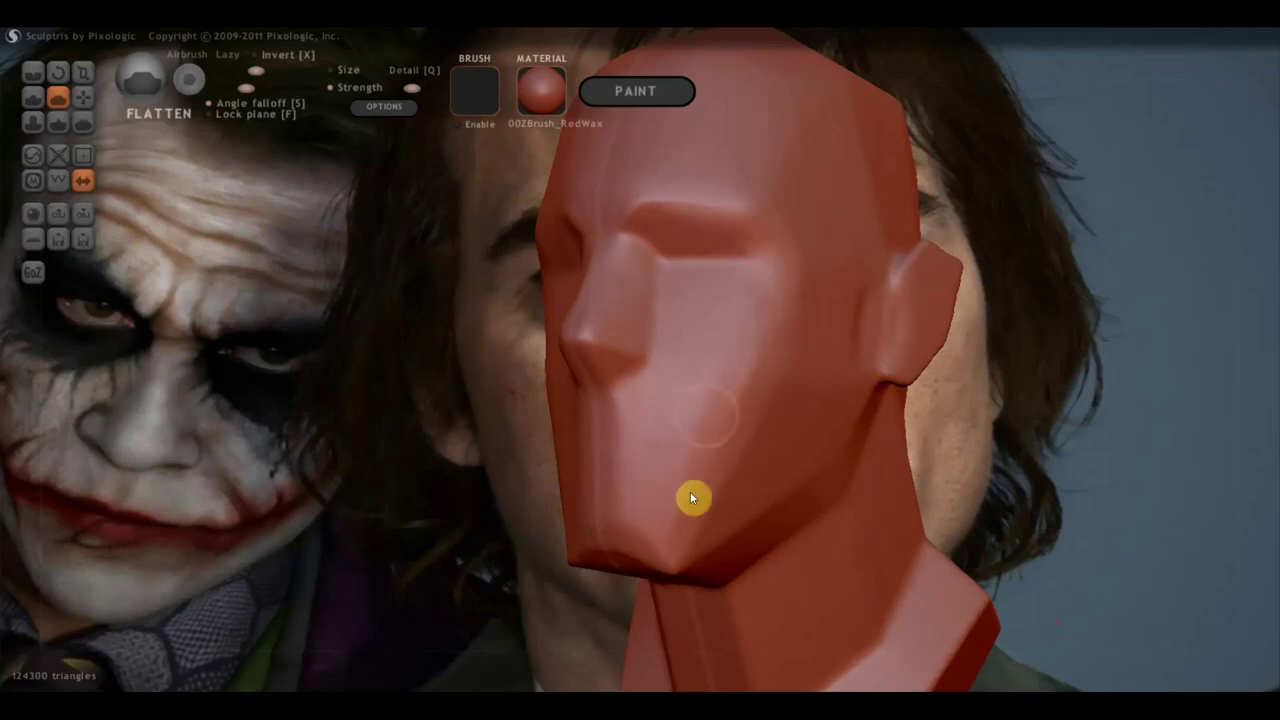
pyautogui.moveTo(677, 521); pyautogui.dragTo(734, 453, button='right')
pyautogui.moveTo(733, 453); pyautogui.dragTo(706, 494)
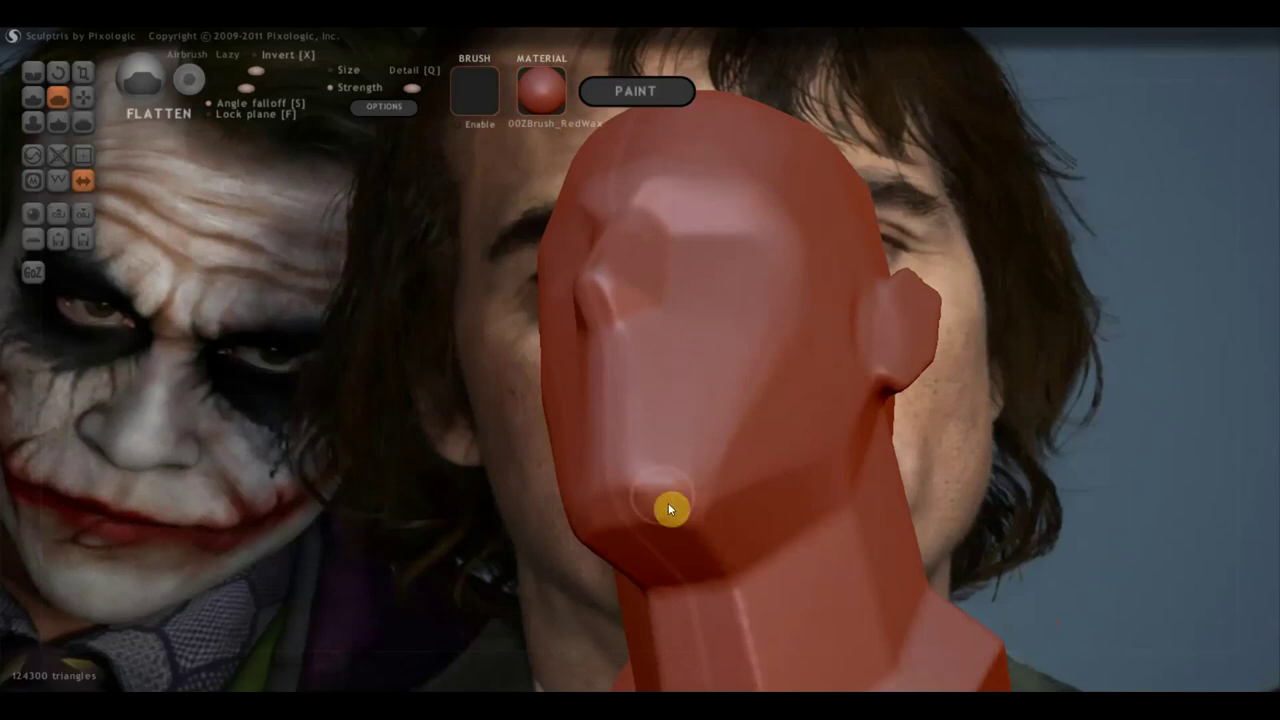
pyautogui.moveTo(699, 534)
pyautogui.mouseDown(button='right')
pyautogui.moveTo(720, 543)
pyautogui.moveTo(632, 592)
pyautogui.mouseUp(button='right')
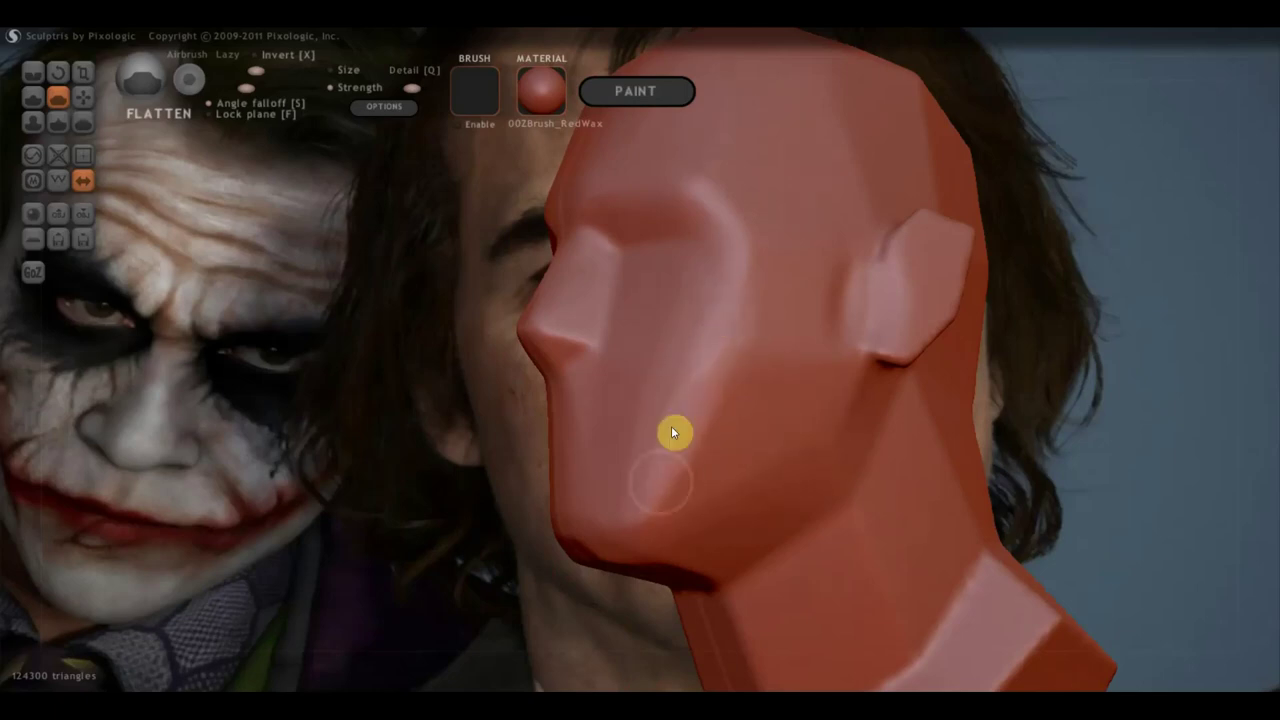
pyautogui.moveTo(671, 428)
pyautogui.mouseDown(button='right')
pyautogui.moveTo(923, 432)
pyautogui.moveTo(706, 428)
pyautogui.moveTo(829, 417)
pyautogui.moveTo(841, 345)
pyautogui.moveTo(727, 588)
pyautogui.moveTo(712, 502)
pyautogui.mouseUp(button='right')
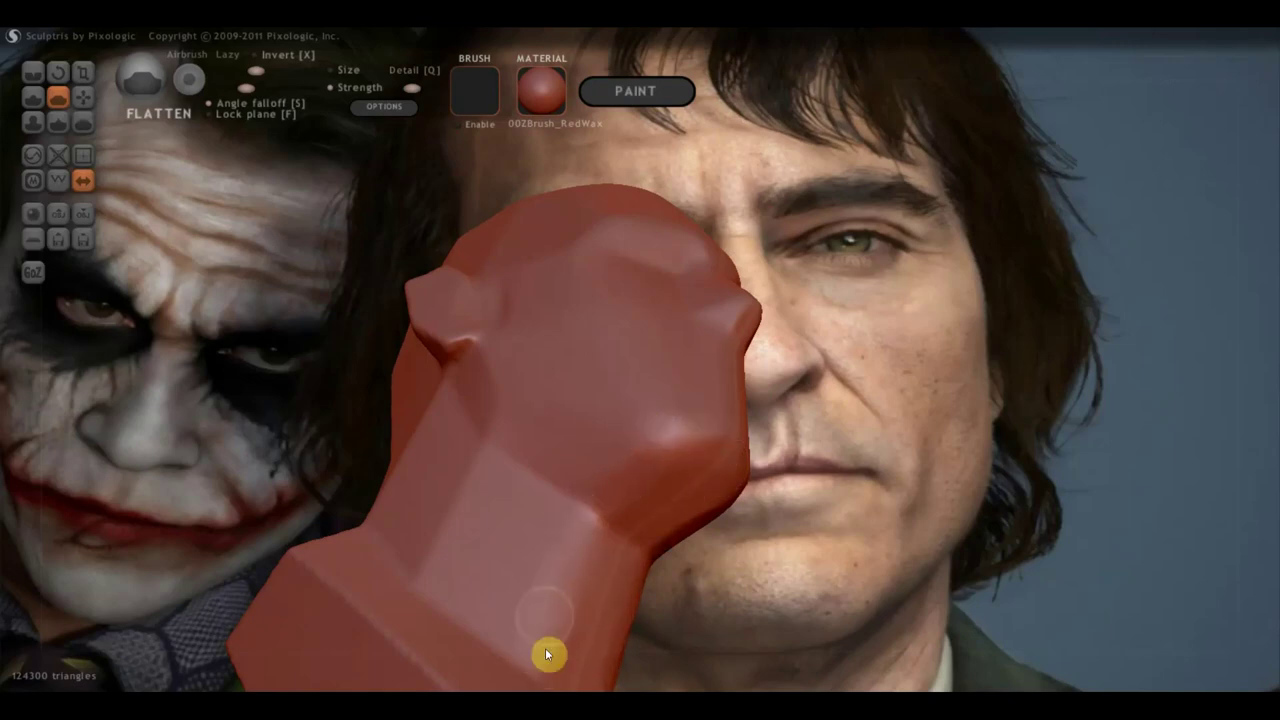
# Flatten the neck surface, reviewing the head from the side and from behind
pyautogui.moveTo(462, 488); pyautogui.dragTo(563, 620, button='right')
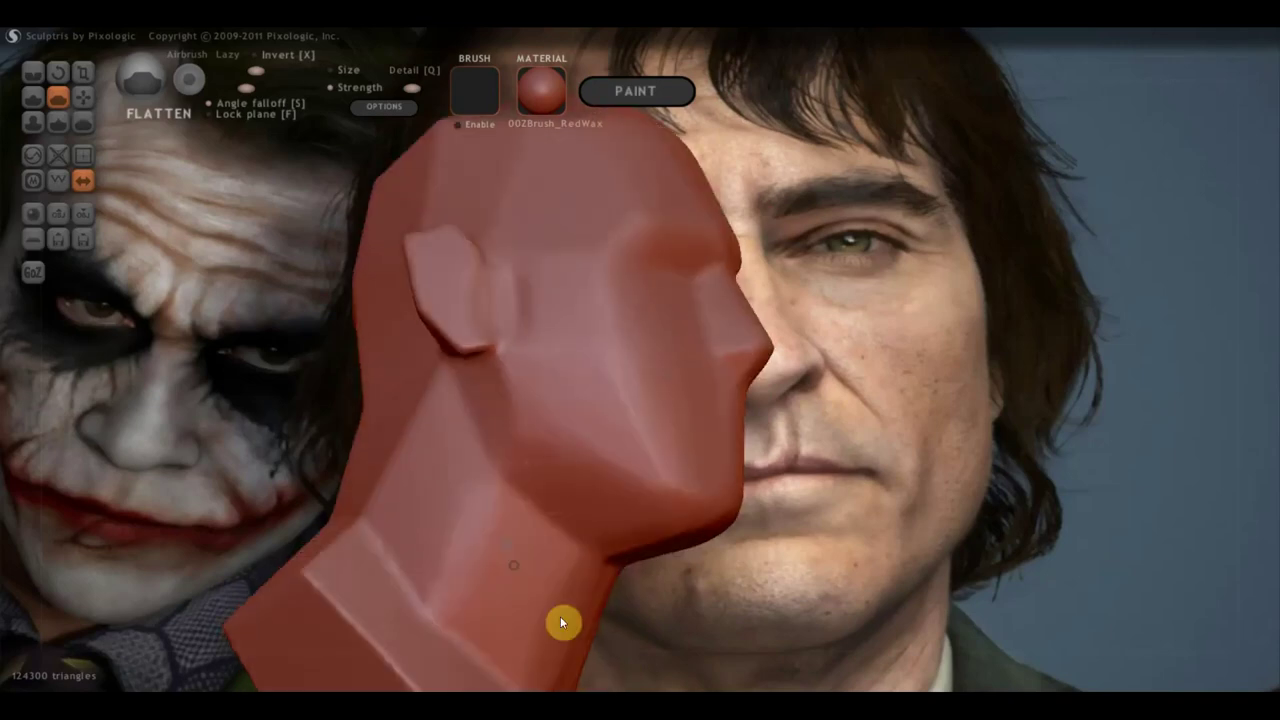
pyautogui.moveTo(558, 517); pyautogui.dragTo(431, 411, button='right')
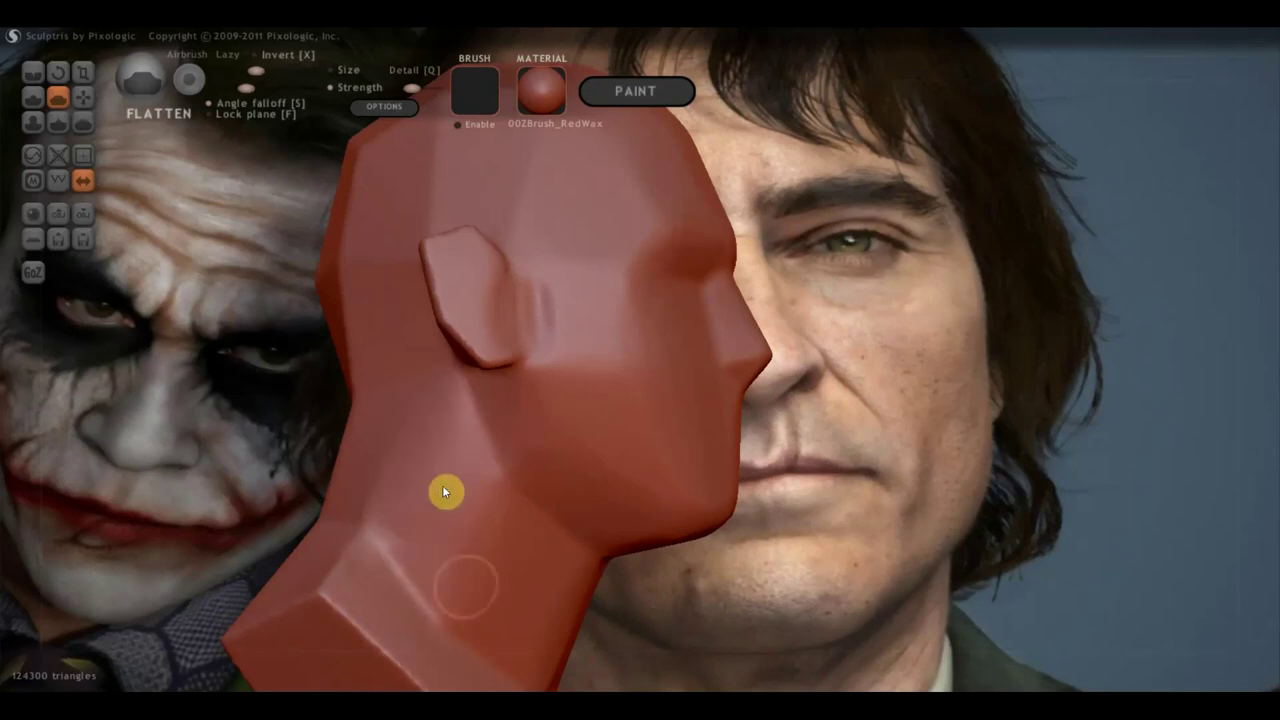
pyautogui.moveTo(470, 590)
pyautogui.mouseDown(button='right')
pyautogui.moveTo(305, 592)
pyautogui.moveTo(568, 559)
pyautogui.mouseUp(button='right')
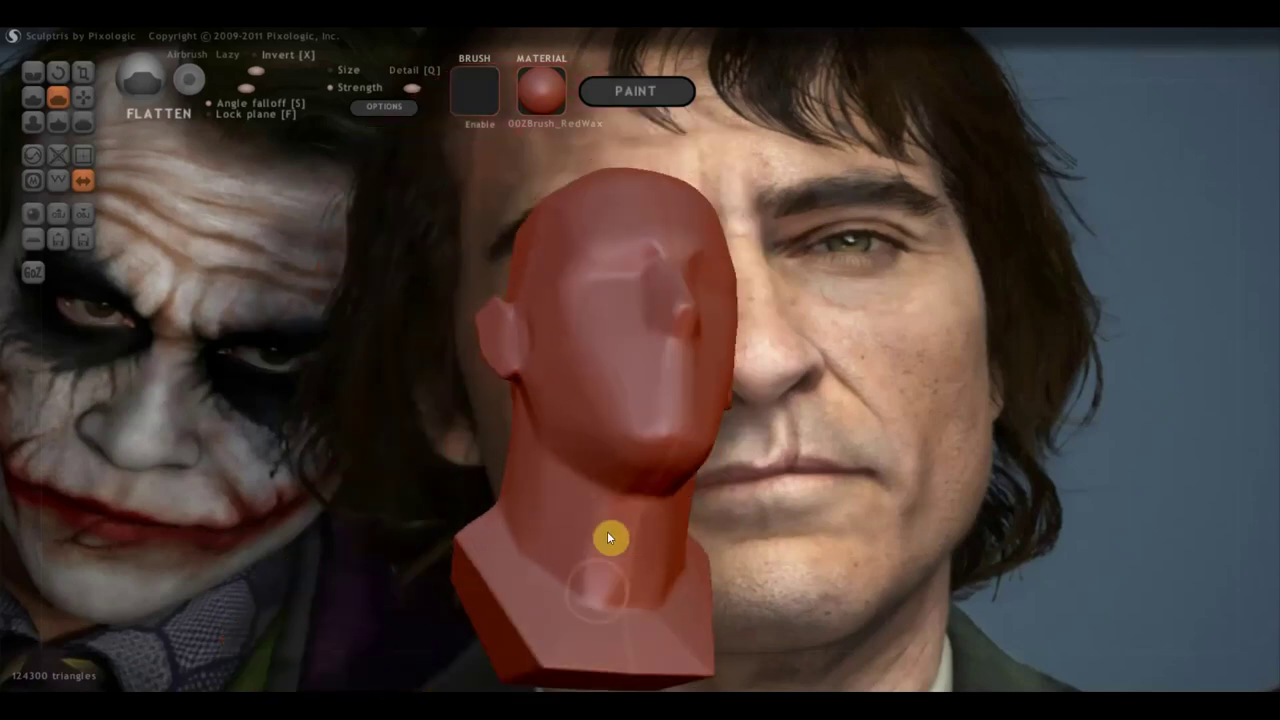
pyautogui.moveTo(612, 578); pyautogui.dragTo(603, 598)
pyautogui.moveTo(545, 606); pyautogui.dragTo(691, 600, button='right')
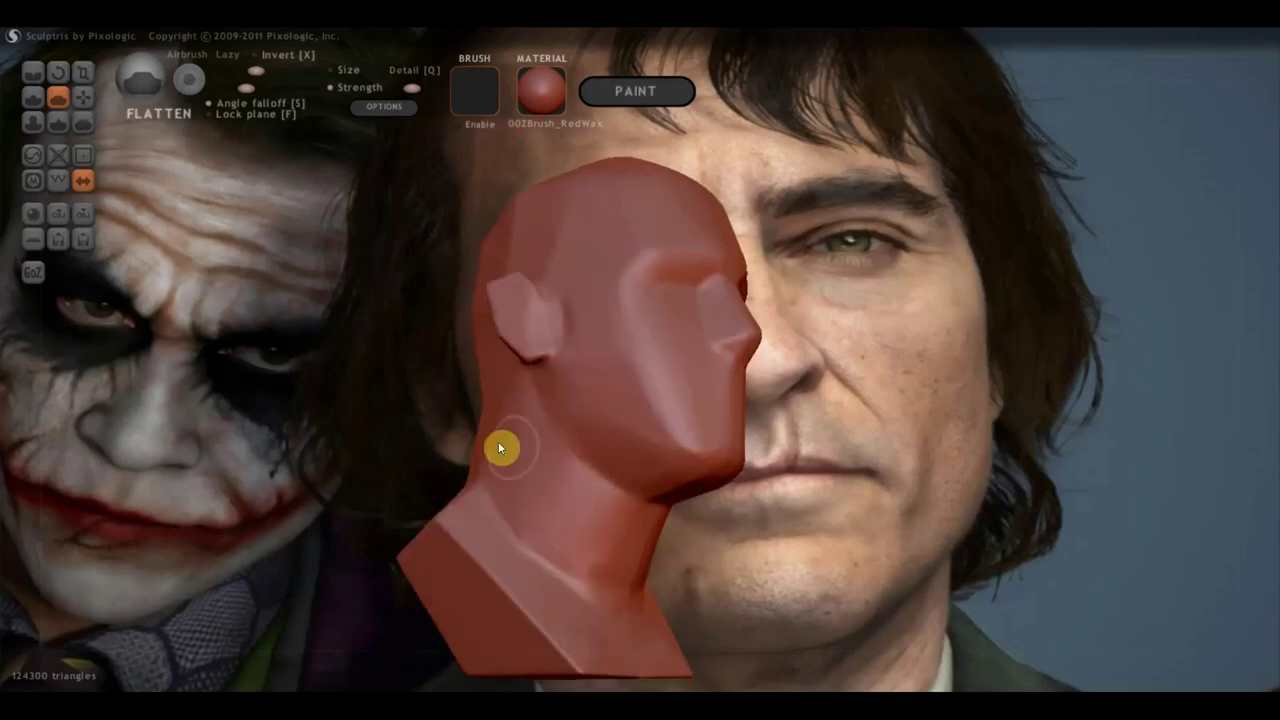
pyautogui.moveTo(498, 441); pyautogui.dragTo(748, 503, button='right')
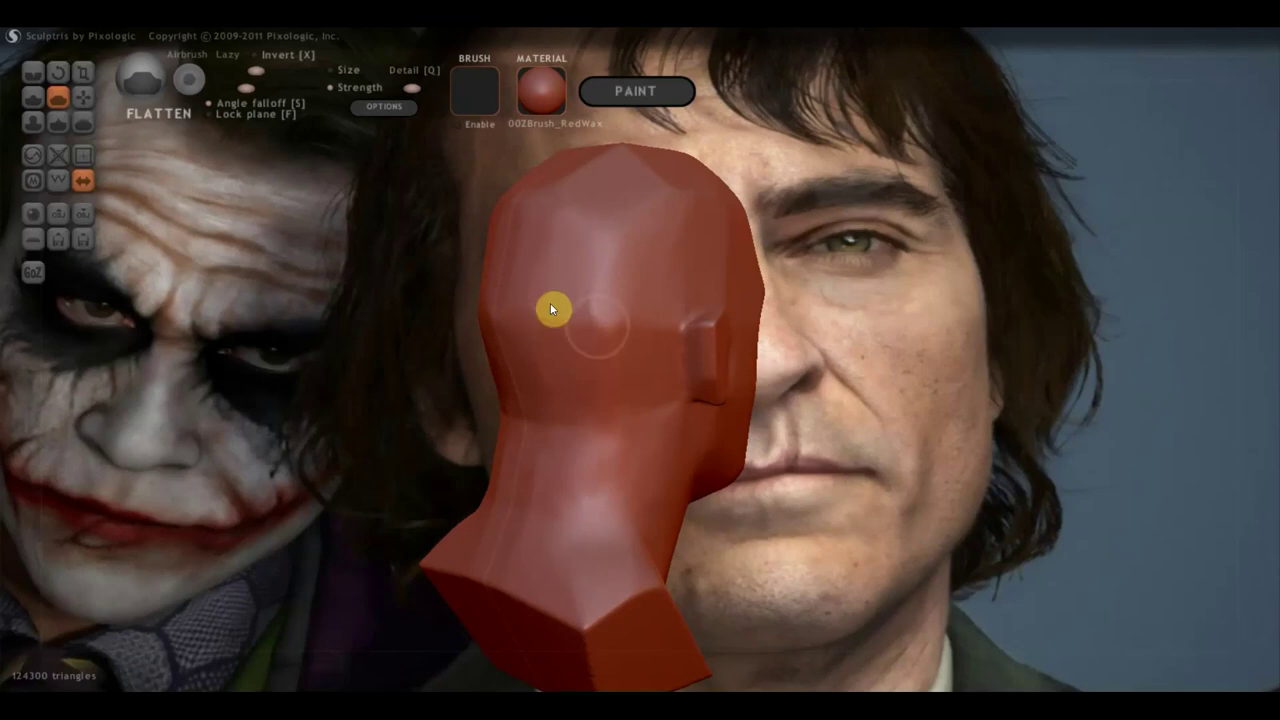
pyautogui.moveTo(561, 494)
pyautogui.mouseDown(button='right')
pyautogui.moveTo(577, 508)
pyautogui.moveTo(406, 563)
pyautogui.mouseUp(button='right')
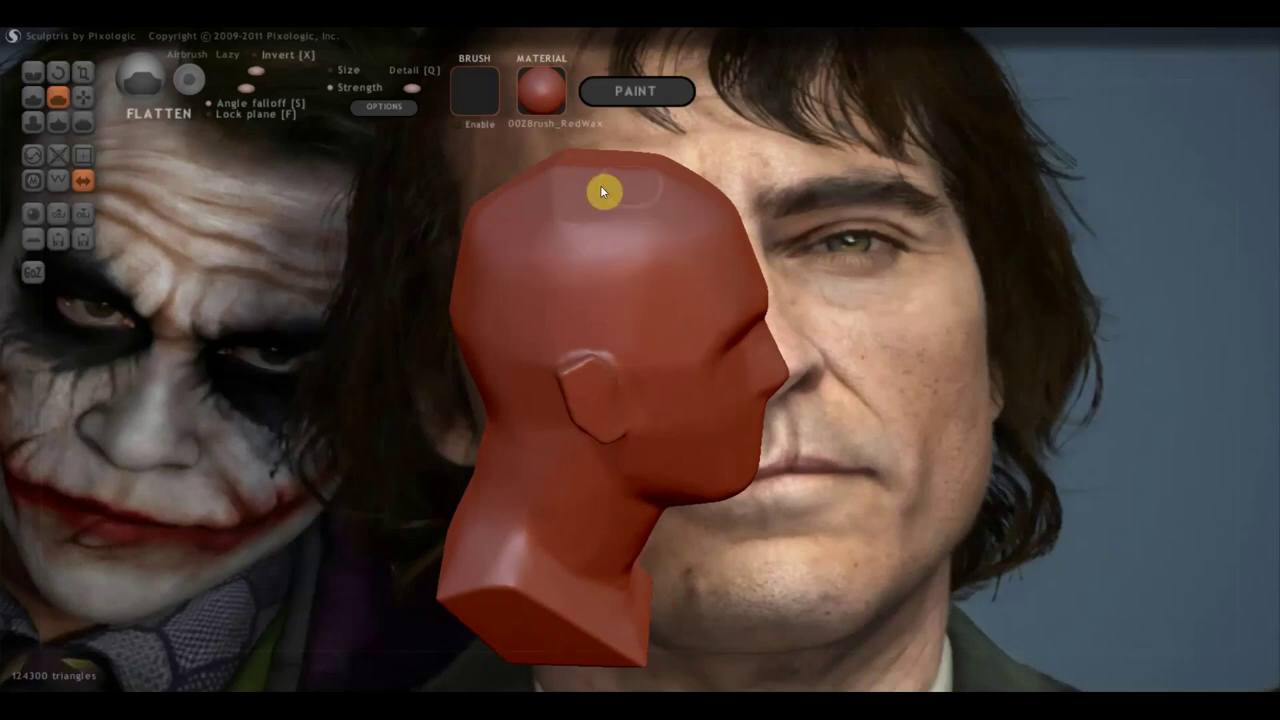
# Flatten the upper left and top of the skull into broad planes
pyautogui.moveTo(583, 200); pyautogui.dragTo(655, 301, button='right')
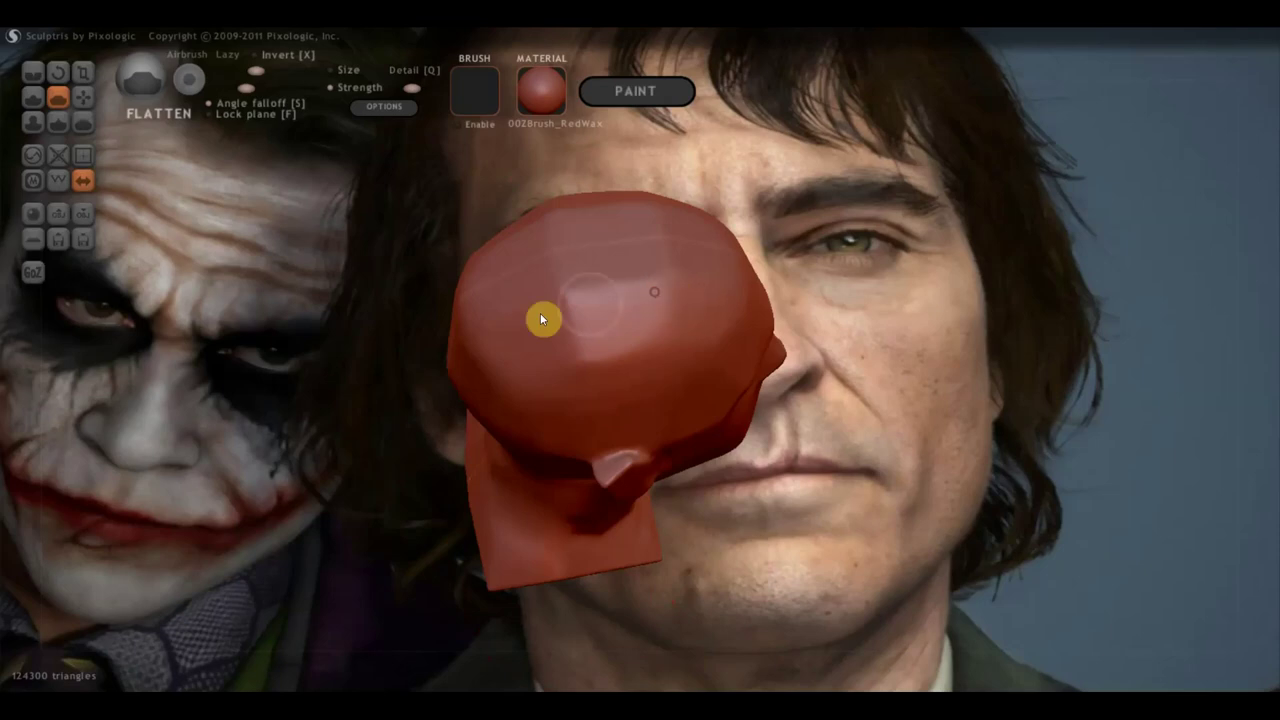
pyautogui.moveTo(608, 281); pyautogui.dragTo(518, 323)
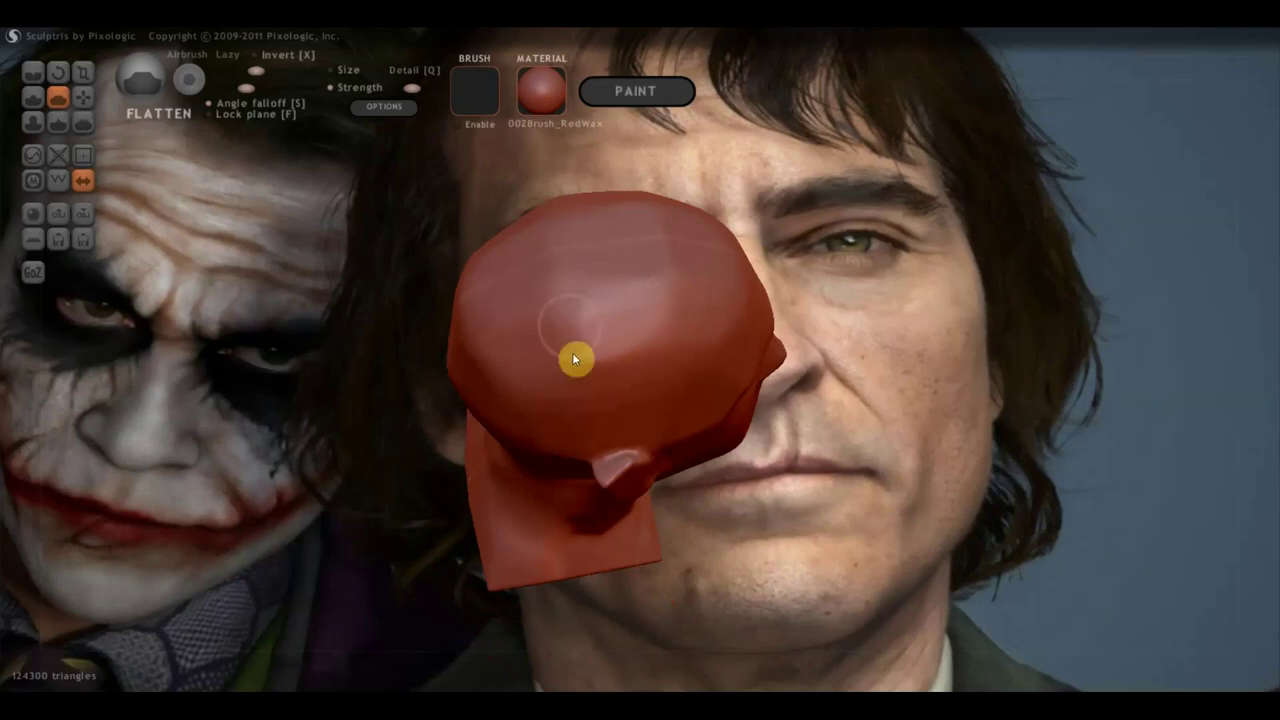
pyautogui.moveTo(590, 362)
pyautogui.mouseDown()
pyautogui.moveTo(654, 253)
pyautogui.moveTo(648, 188)
pyautogui.moveTo(671, 291)
pyautogui.moveTo(583, 374)
pyautogui.moveTo(620, 280)
pyautogui.moveTo(578, 300)
pyautogui.moveTo(543, 220)
pyautogui.moveTo(592, 347)
pyautogui.mouseUp()
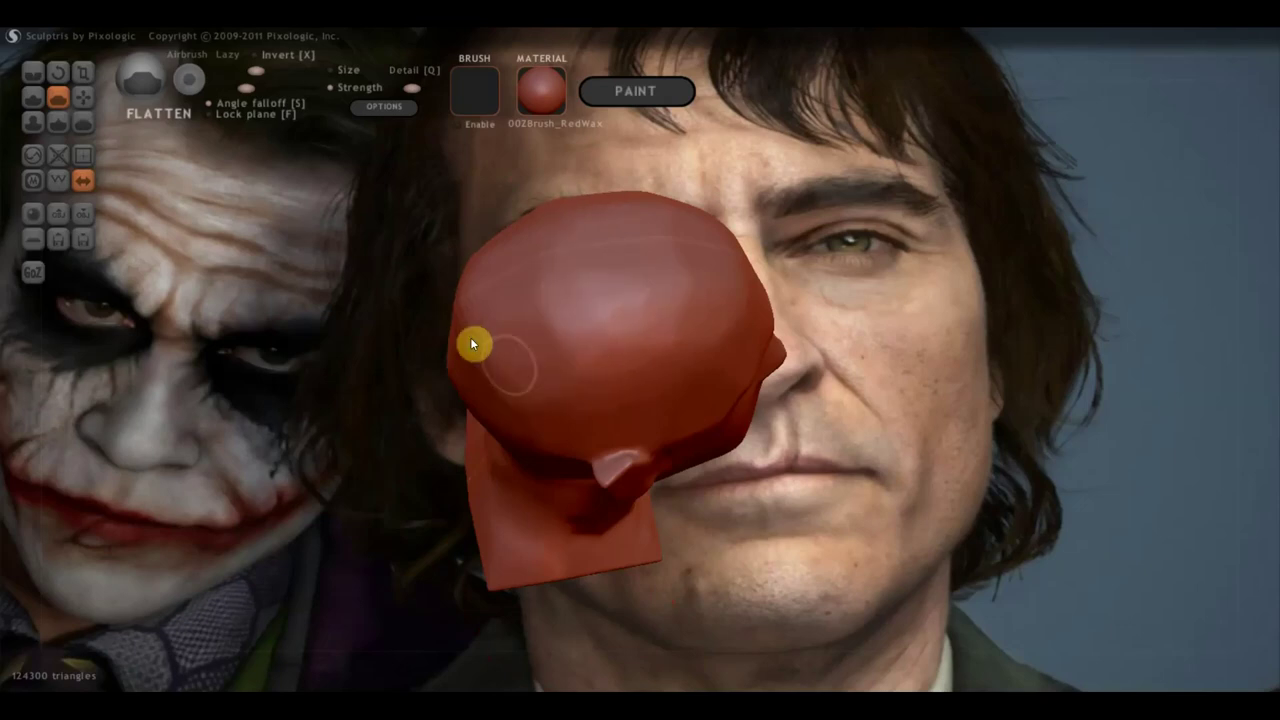
pyautogui.moveTo(540, 353); pyautogui.dragTo(628, 284, button='right')
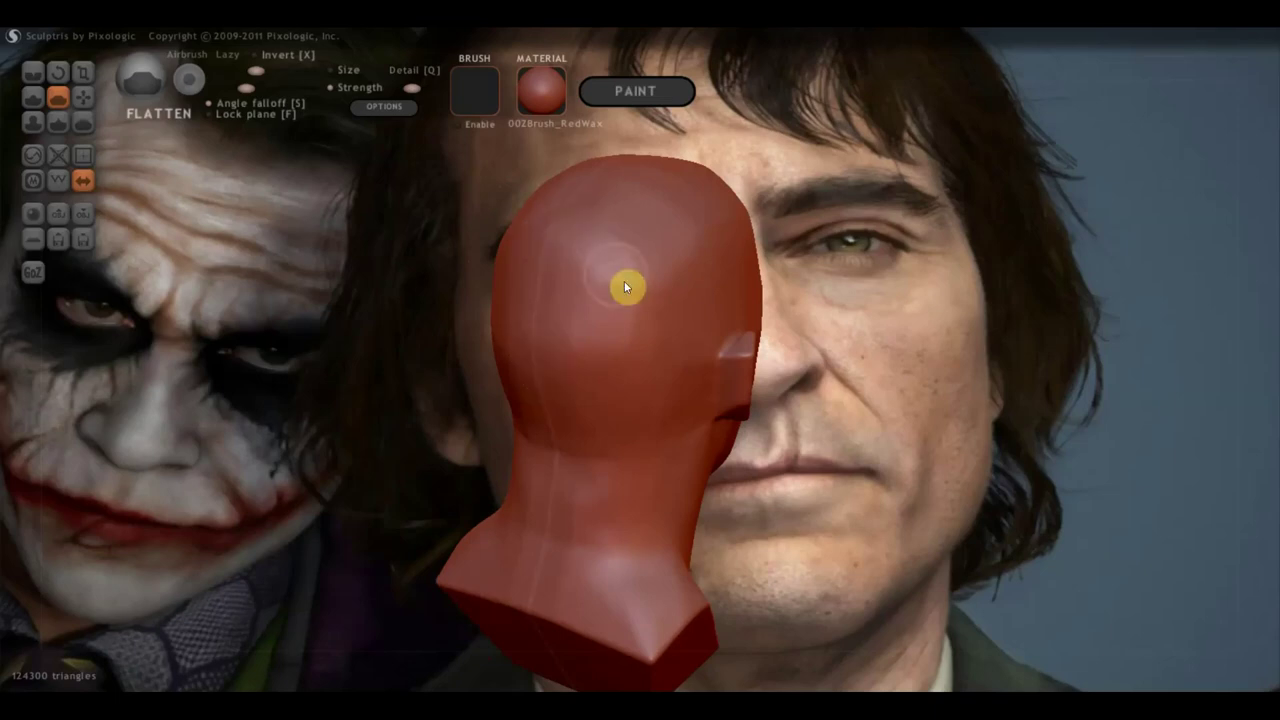
pyautogui.moveTo(684, 260)
pyautogui.mouseDown(button='right')
pyautogui.moveTo(452, 325)
pyautogui.moveTo(286, 300)
pyautogui.mouseUp(button='right')
pyautogui.moveTo(648, 268)
pyautogui.mouseDown(button='right')
pyautogui.moveTo(606, 255)
pyautogui.moveTo(727, 214)
pyautogui.mouseUp(button='right')
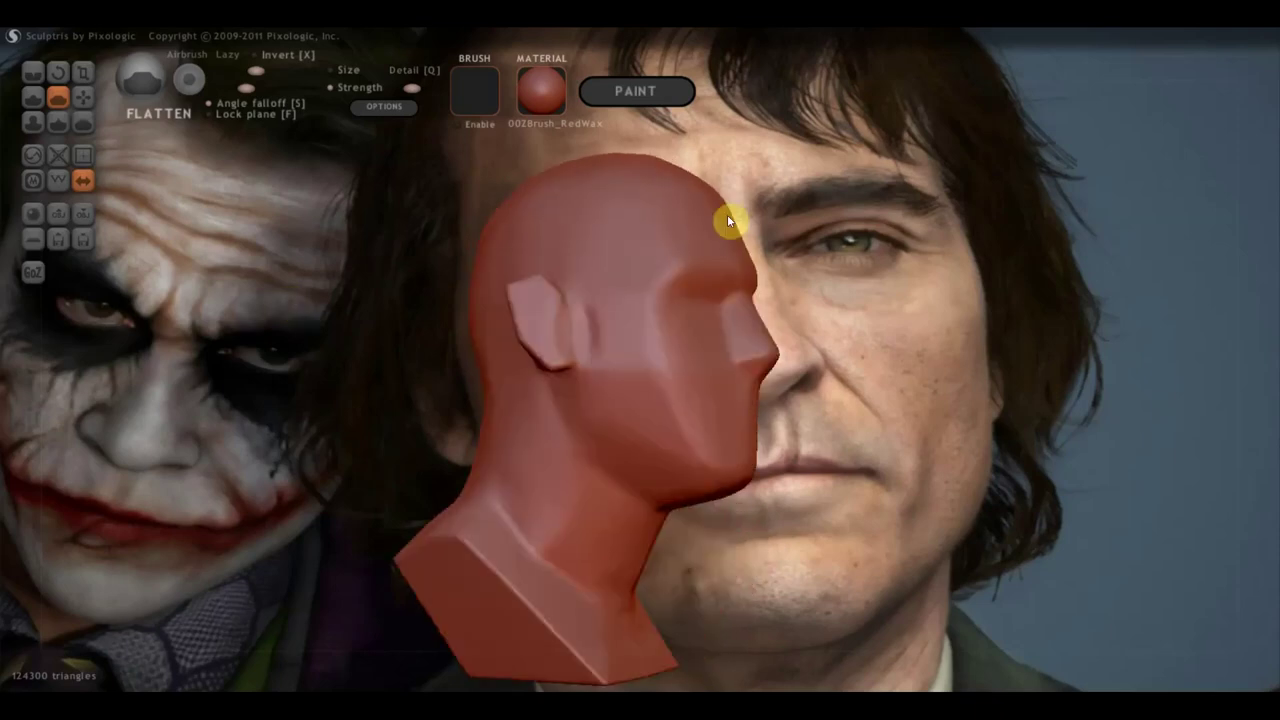
pyautogui.moveTo(707, 331); pyautogui.dragTo(657, 352, button='right')
# With the Crease brush, carve lines beside the nostril and around the mouth corner
pyautogui.click(33, 72)
pyautogui.moveTo(440, 380); pyautogui.dragTo(458, 376, button='right')
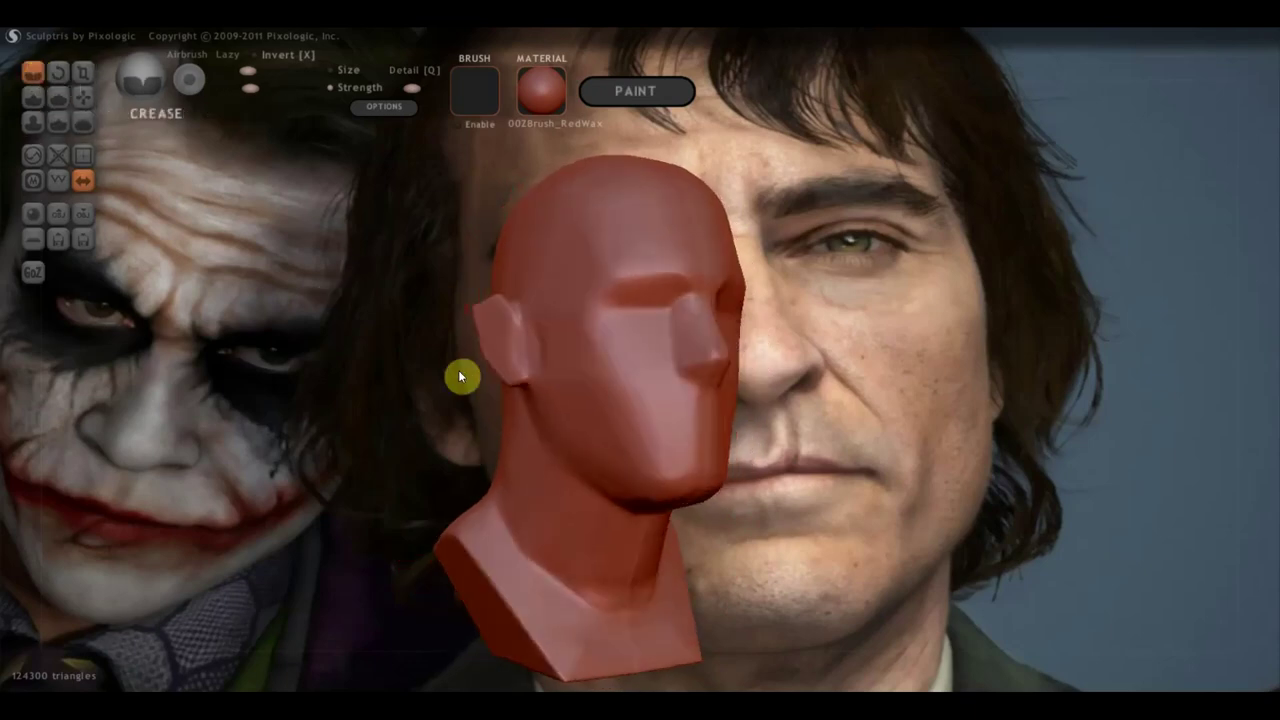
pyautogui.scroll(3, 658, 372)
pyautogui.moveTo(713, 372); pyautogui.dragTo(743, 357)
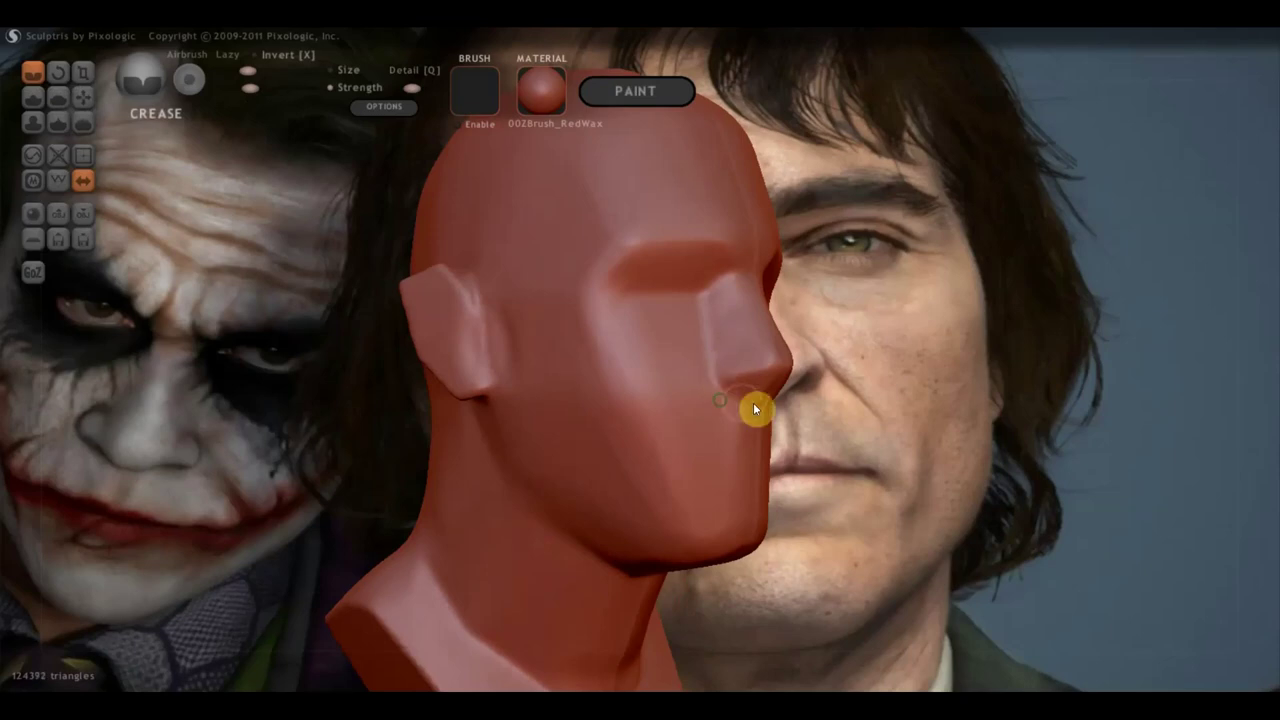
pyautogui.moveTo(753, 402); pyautogui.dragTo(634, 384, button='right')
pyautogui.moveTo(634, 384); pyautogui.dragTo(694, 391)
pyautogui.moveTo(682, 393); pyautogui.dragTo(706, 415, button='right')
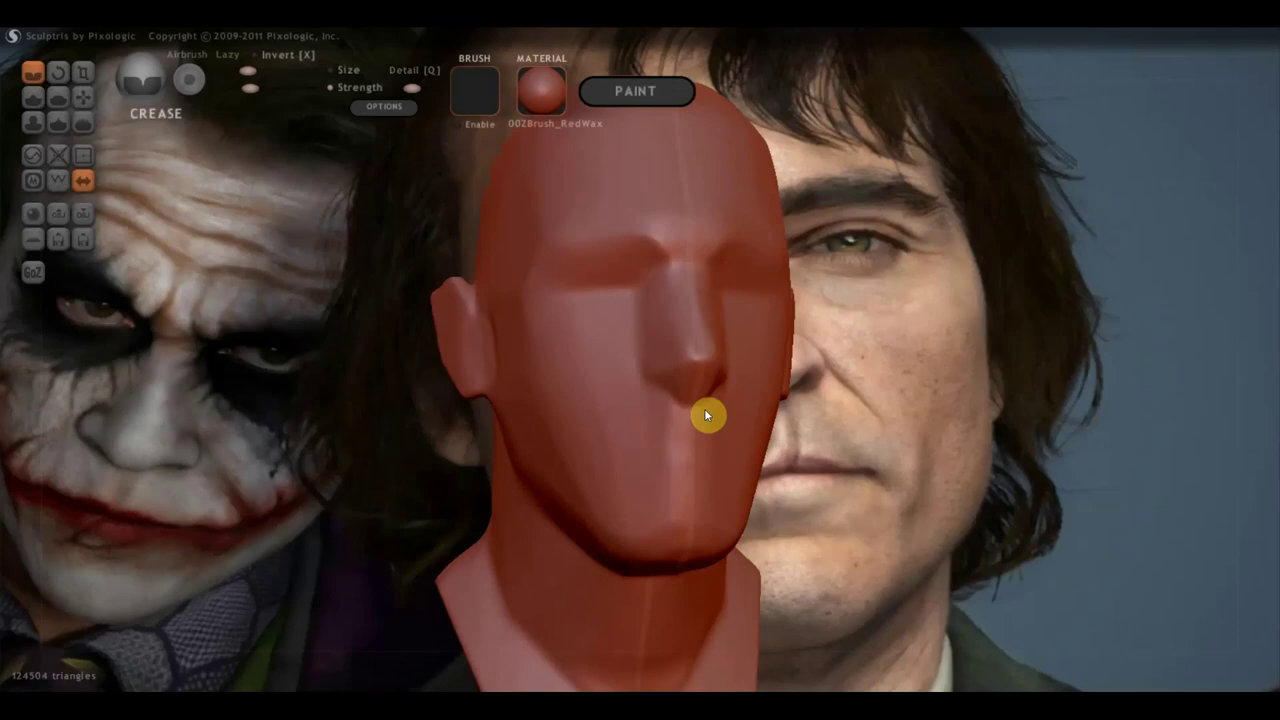
pyautogui.moveTo(720, 457); pyautogui.dragTo(615, 470)
# Deepen the nasolabial fold from nose to mouth corner and crease the cheek beside it
pyautogui.moveTo(618, 465)
pyautogui.mouseDown(button='right')
pyautogui.moveTo(571, 457)
pyautogui.moveTo(751, 471)
pyautogui.mouseUp(button='right')
pyautogui.moveTo(720, 376); pyautogui.dragTo(686, 434)
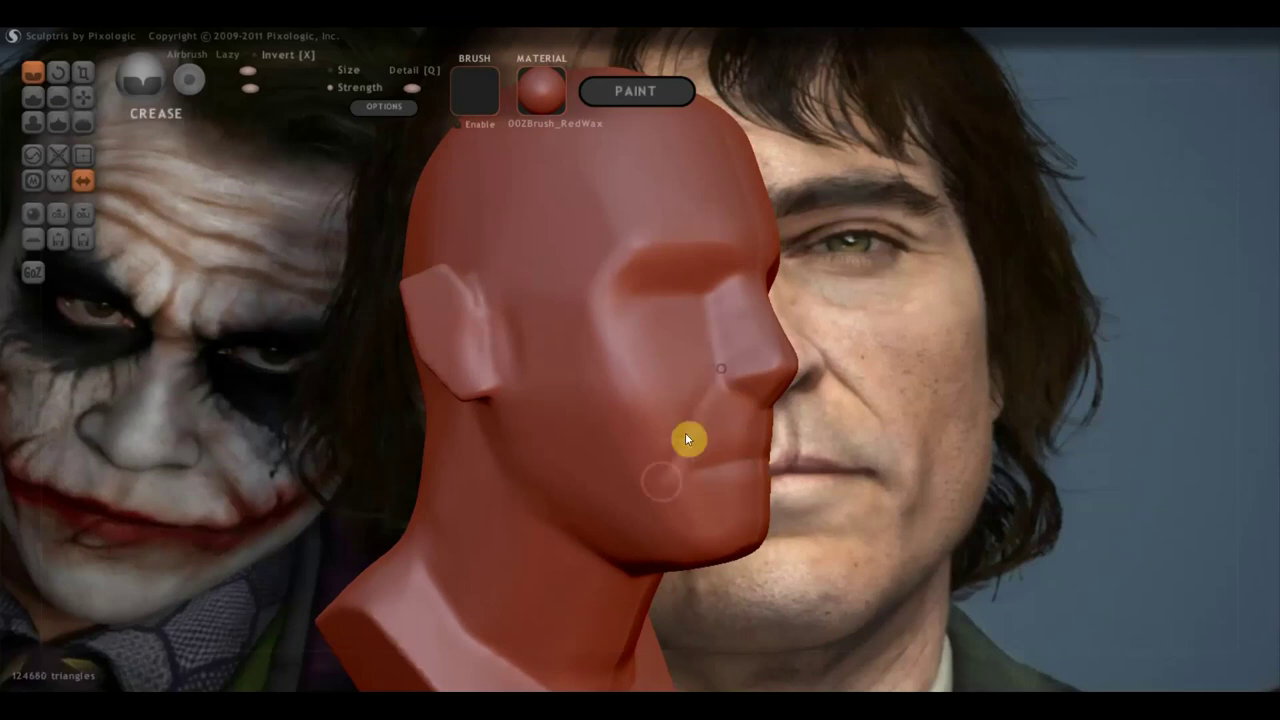
pyautogui.moveTo(720, 372)
pyautogui.mouseDown()
pyautogui.moveTo(658, 466)
pyautogui.moveTo(677, 463)
pyautogui.moveTo(654, 534)
pyautogui.moveTo(669, 489)
pyautogui.moveTo(671, 530)
pyautogui.mouseUp()
pyautogui.moveTo(673, 513)
pyautogui.mouseDown(button='right')
pyautogui.moveTo(523, 529)
pyautogui.moveTo(657, 516)
pyautogui.moveTo(691, 466)
pyautogui.mouseUp(button='right')
pyautogui.moveTo(737, 344); pyautogui.dragTo(620, 445)
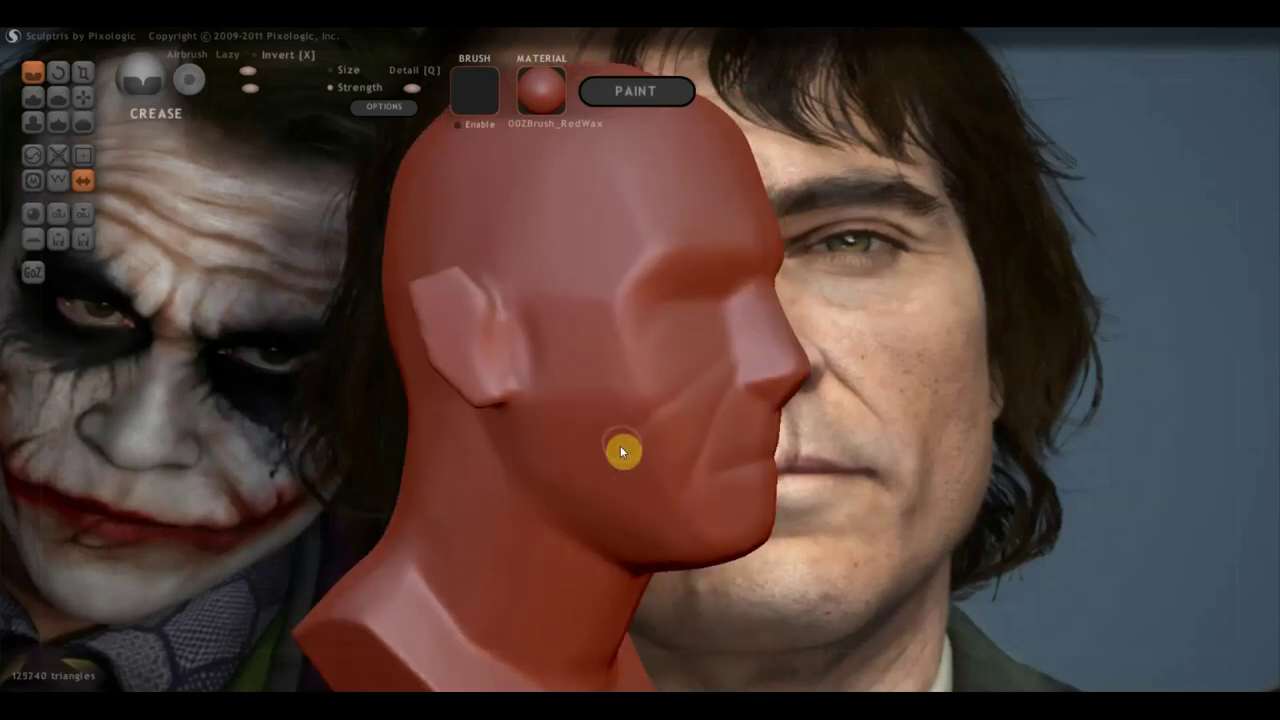
pyautogui.moveTo(663, 340)
pyautogui.mouseDown(button='right')
pyautogui.moveTo(571, 354)
pyautogui.moveTo(611, 343)
pyautogui.mouseUp(button='right')
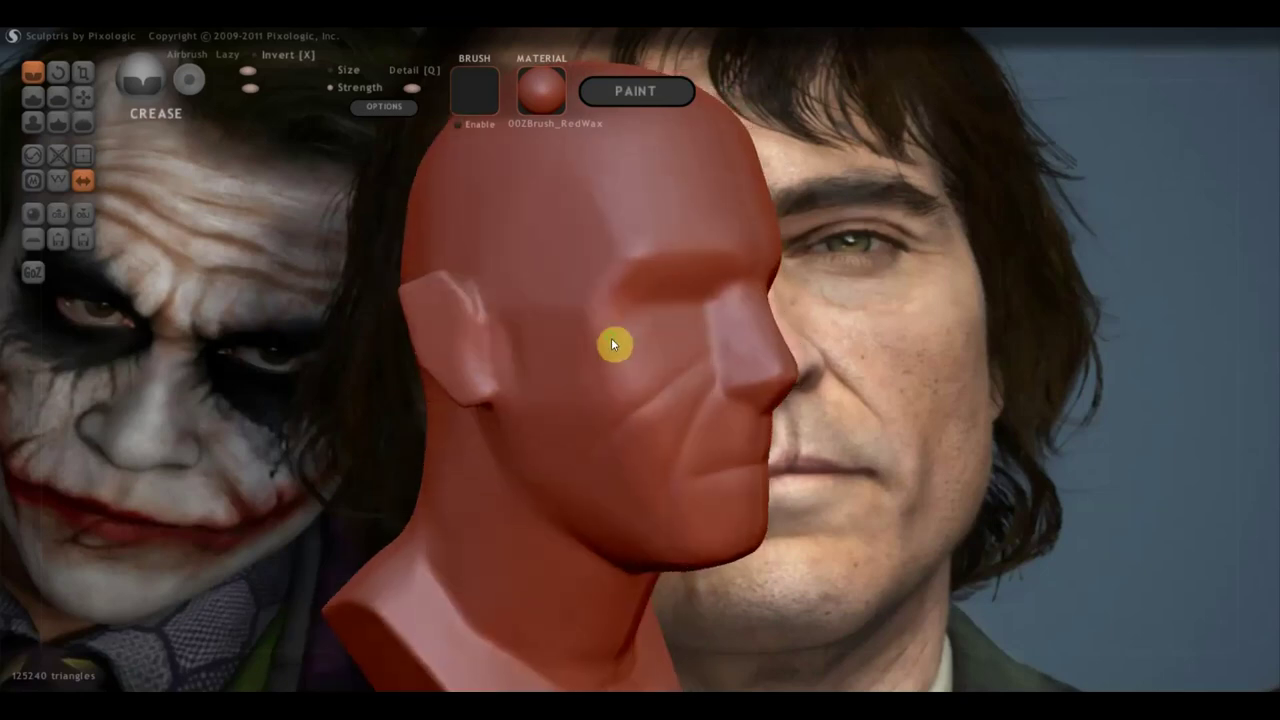
# Add one Draw-brush clay dab near the brow, then go back to the Flatten brush
pyautogui.click(33, 97)
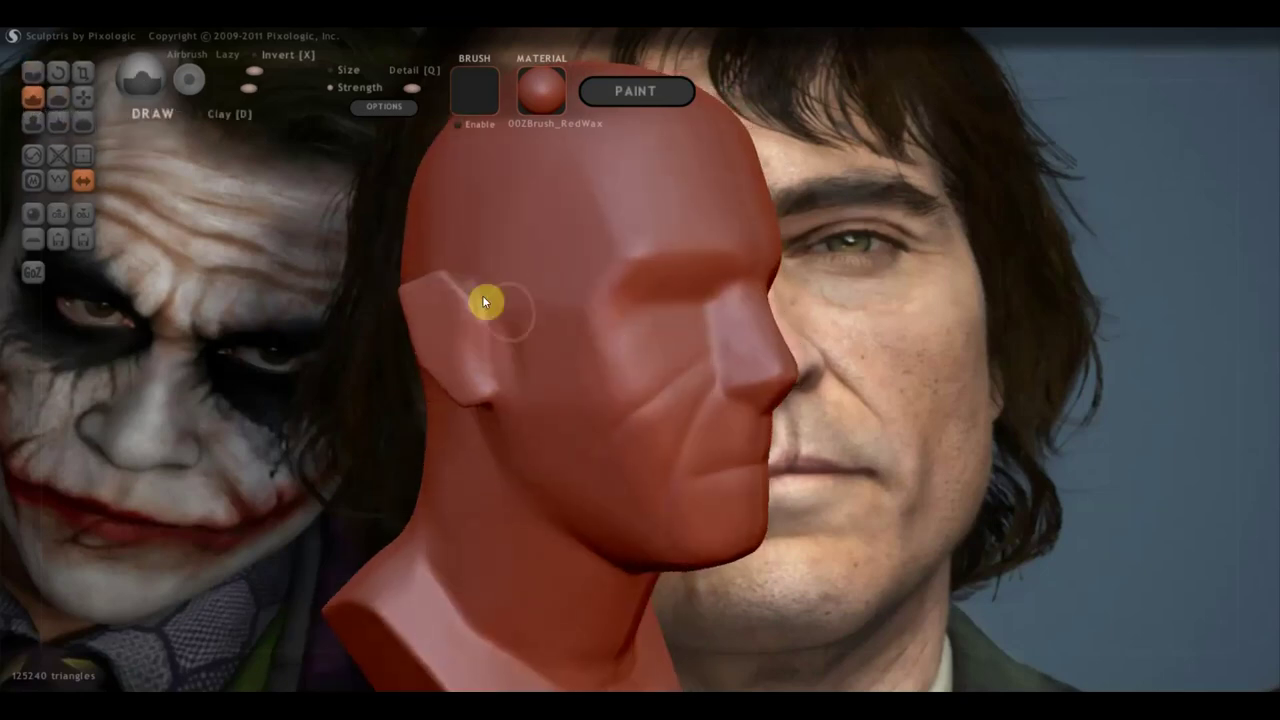
pyautogui.click(579, 331)
pyautogui.click(60, 98)
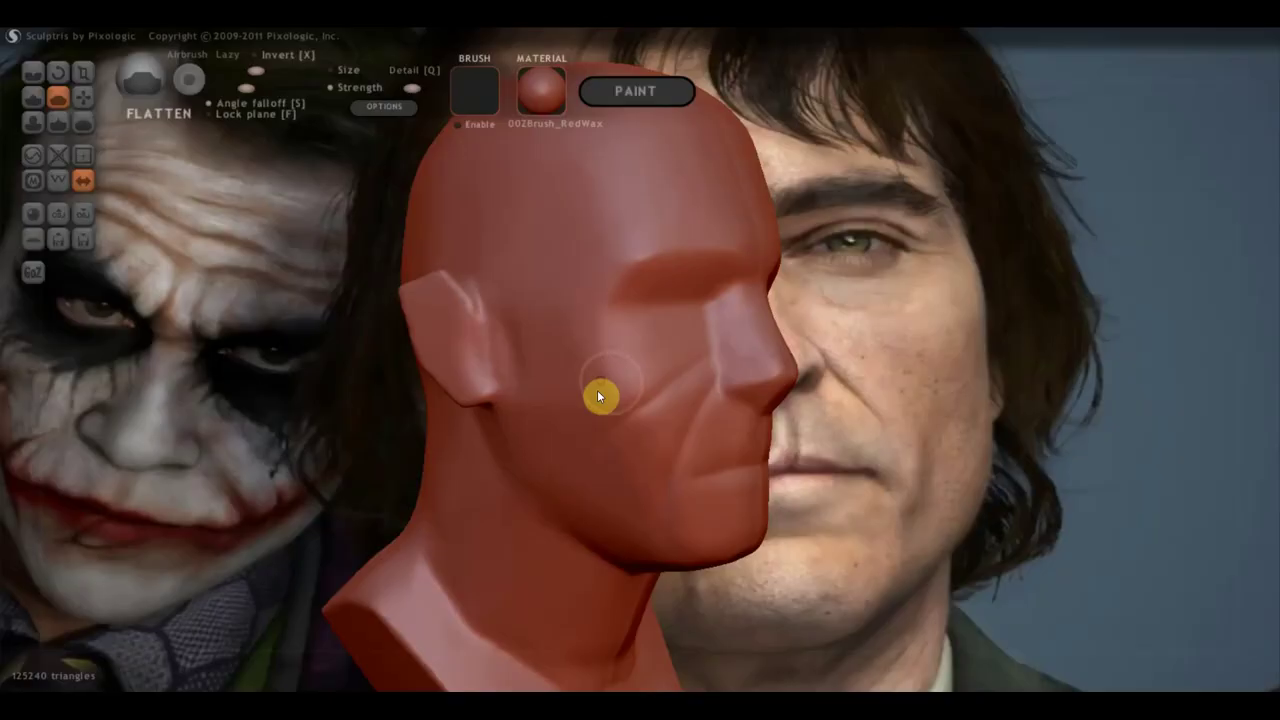
pyautogui.moveTo(597, 390)
pyautogui.mouseDown(button='right')
pyautogui.moveTo(524, 375)
pyautogui.moveTo(485, 389)
pyautogui.mouseUp(button='right')
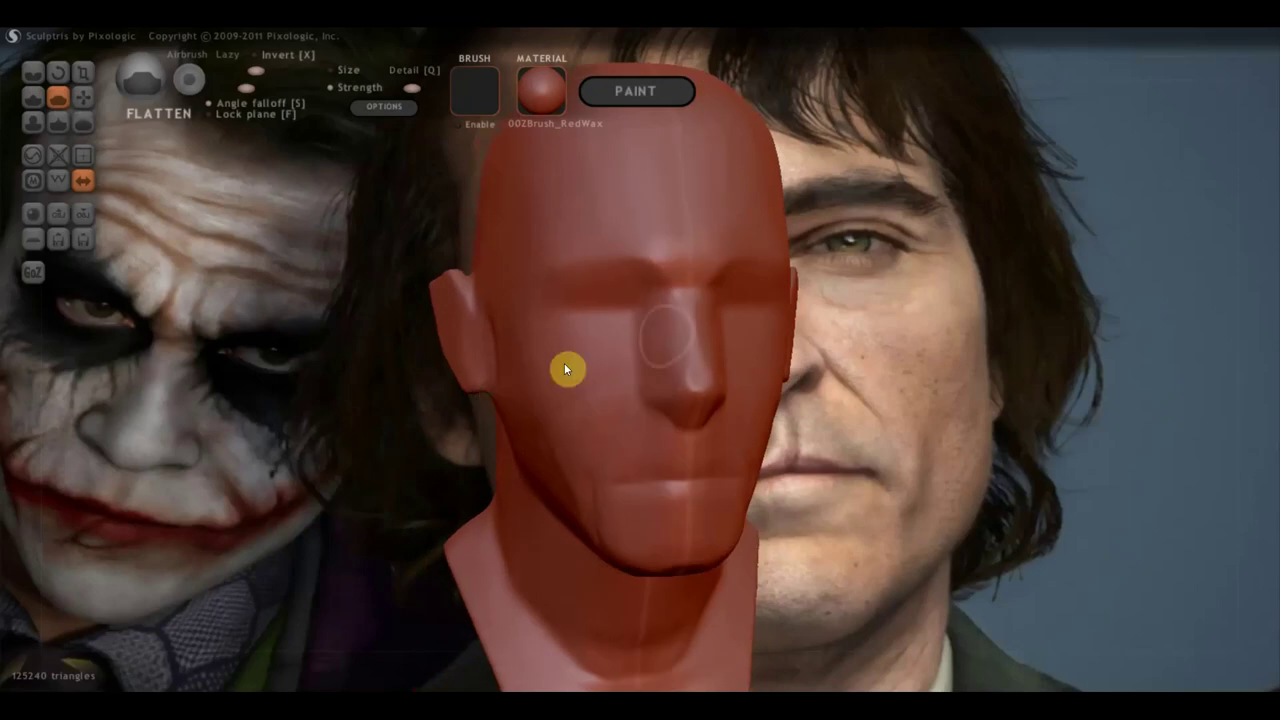
# Zoom out and turn the head side to side to review it, then pick the Draw brush
pyautogui.scroll(3, 702, 316)
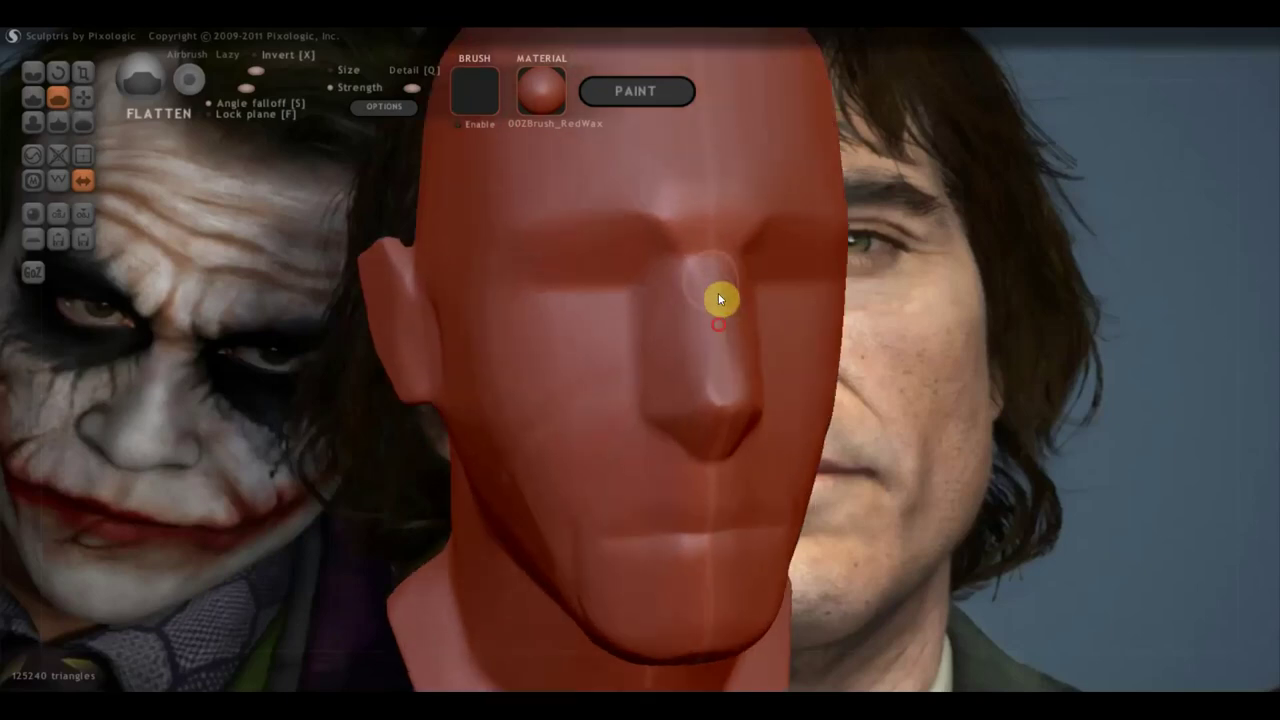
pyautogui.moveTo(709, 391)
pyautogui.mouseDown(button='right')
pyautogui.moveTo(760, 383)
pyautogui.moveTo(693, 375)
pyautogui.moveTo(804, 378)
pyautogui.mouseUp(button='right')
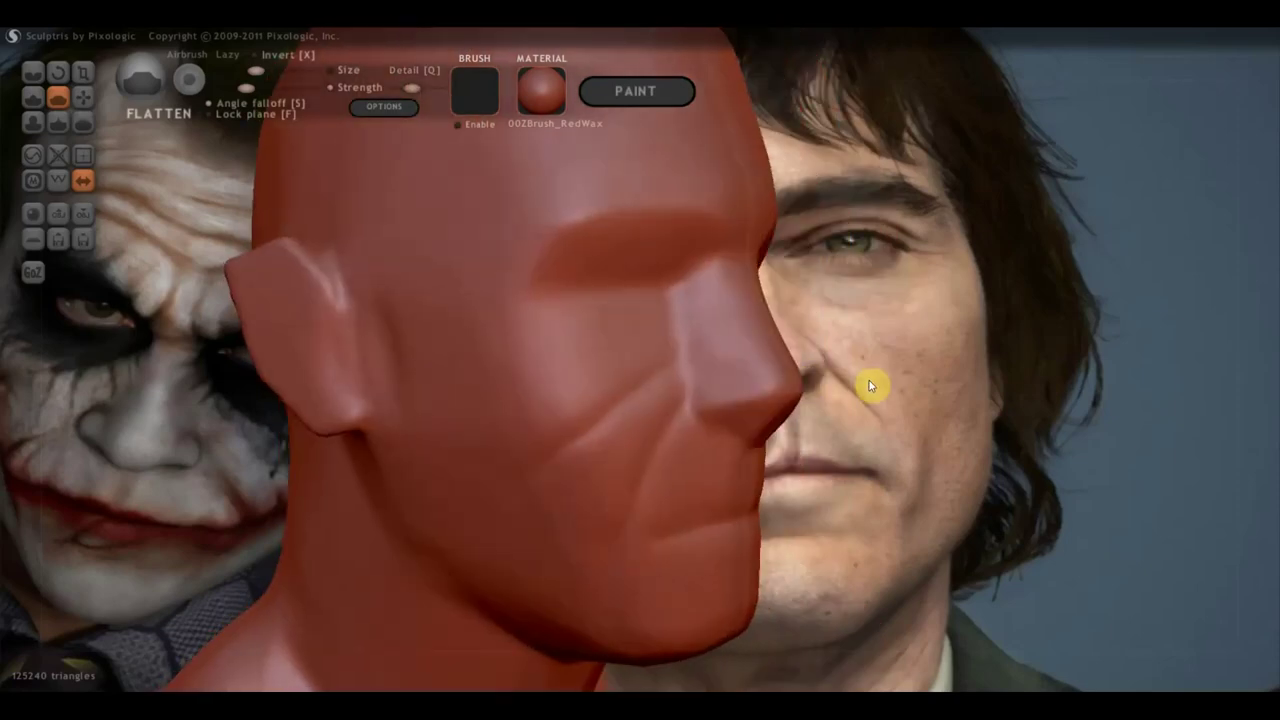
pyautogui.scroll(-2, 844, 374)
pyautogui.scroll(-2, 829, 371)
pyautogui.scroll(-2, 829, 371)
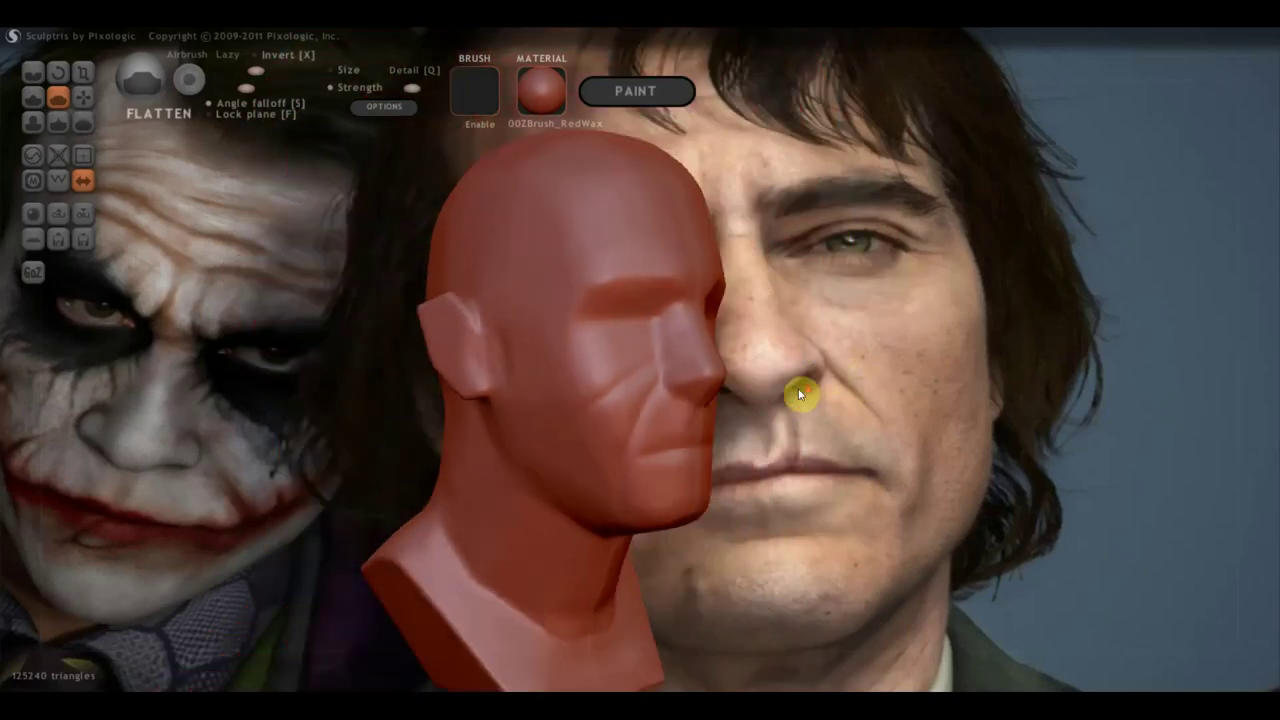
pyautogui.scroll(-1, 803, 391)
pyautogui.moveTo(783, 404); pyautogui.dragTo(766, 400, button='right')
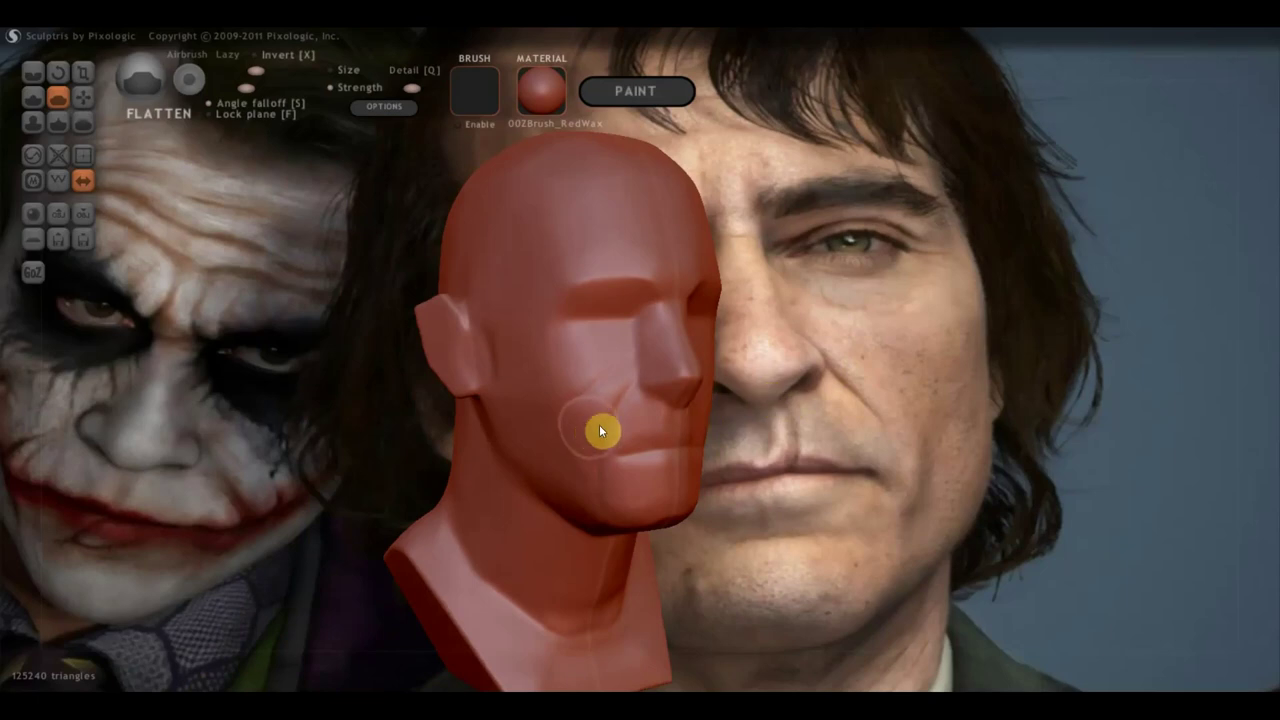
pyautogui.scroll(1, 589, 432)
pyautogui.scroll(1, 620, 432)
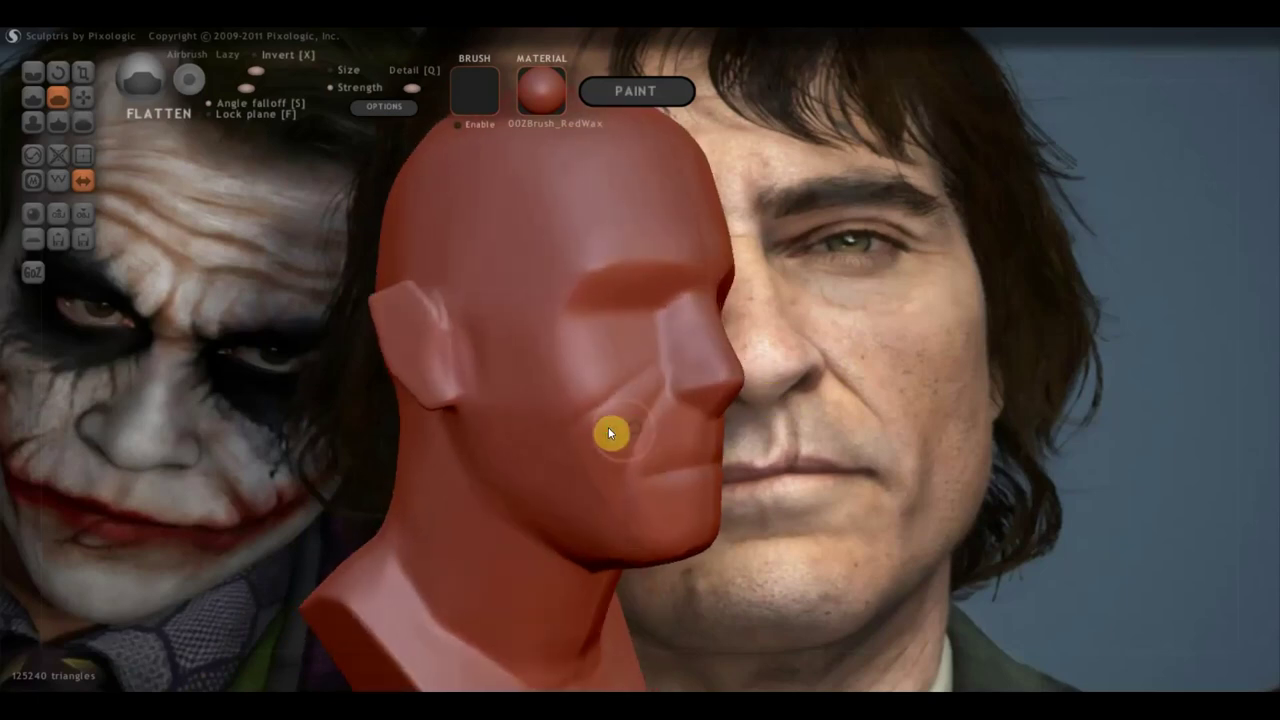
pyautogui.click(33, 97)
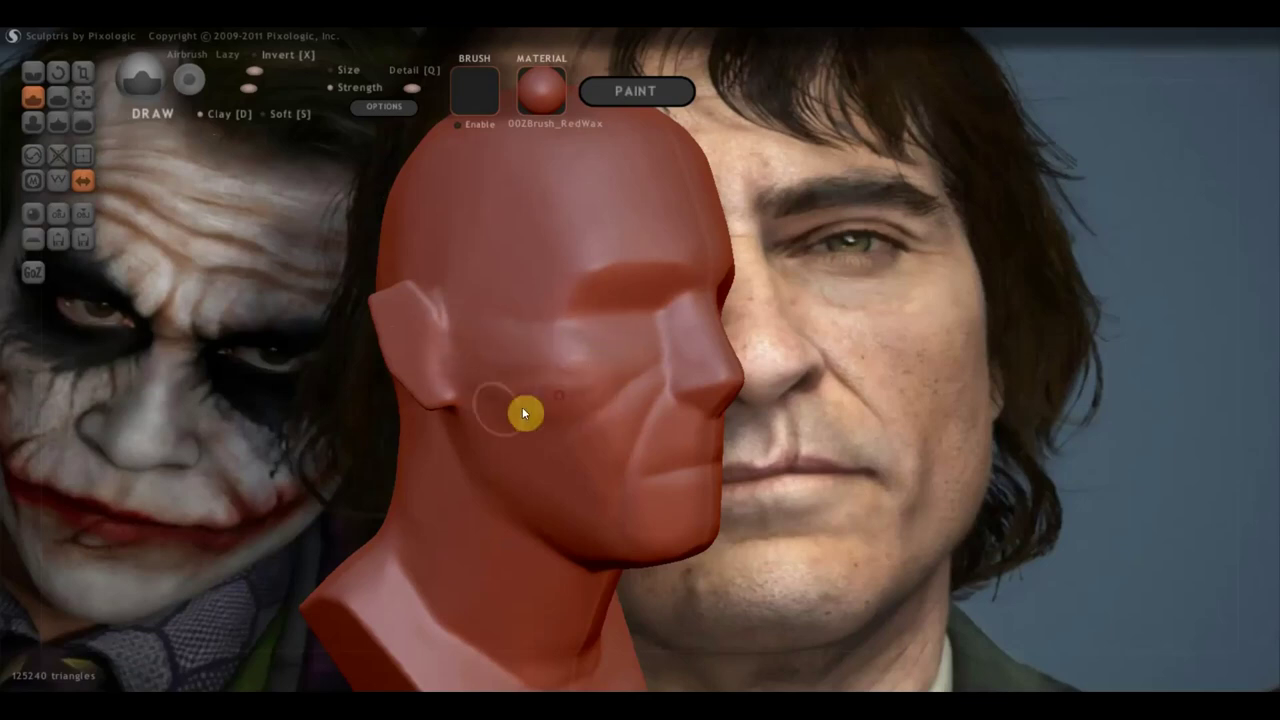
# Rotate the head through front, three-quarter and right-profile views while working the lips and nose
pyautogui.moveTo(638, 437); pyautogui.dragTo(524, 434, button='right')
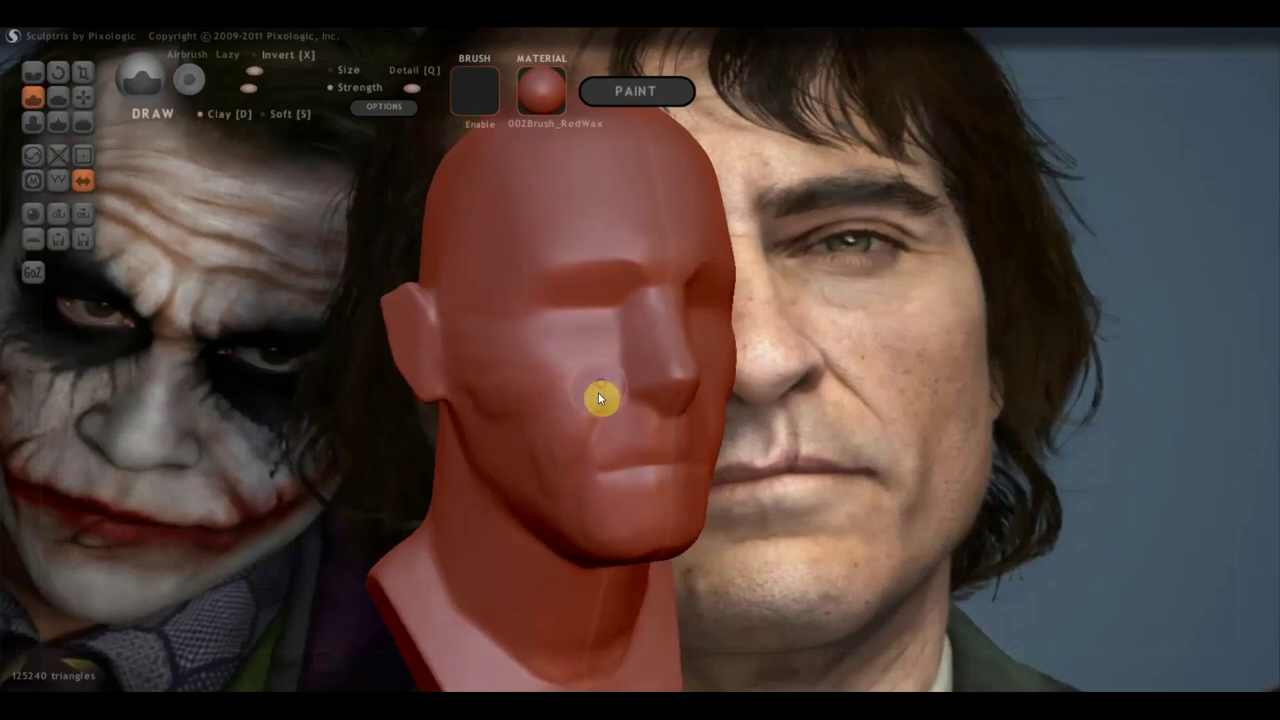
pyautogui.moveTo(570, 540)
pyautogui.mouseDown(button='right')
pyautogui.moveTo(554, 468)
pyautogui.moveTo(491, 478)
pyautogui.moveTo(661, 474)
pyautogui.moveTo(556, 472)
pyautogui.moveTo(579, 419)
pyautogui.mouseUp(button='right')
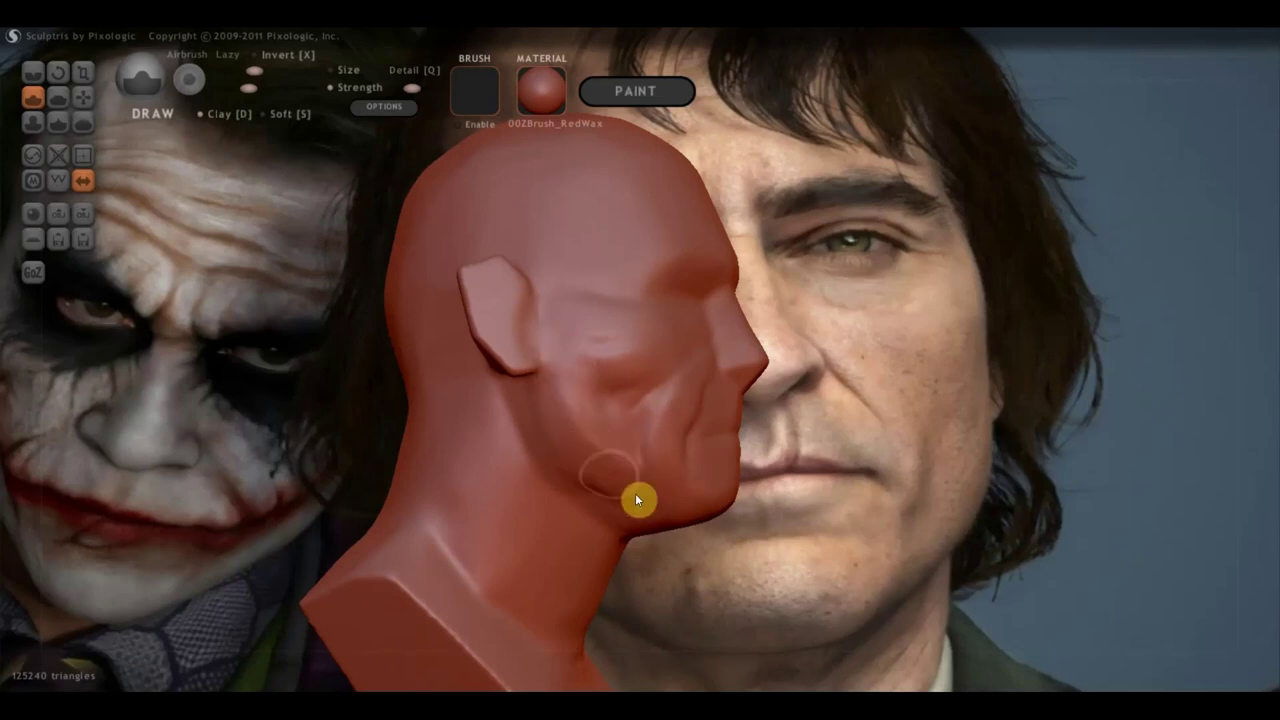
pyautogui.moveTo(680, 524)
pyautogui.mouseDown()
pyautogui.moveTo(544, 520)
pyautogui.moveTo(627, 544)
pyautogui.mouseUp()
pyautogui.moveTo(606, 392); pyautogui.dragTo(665, 379)
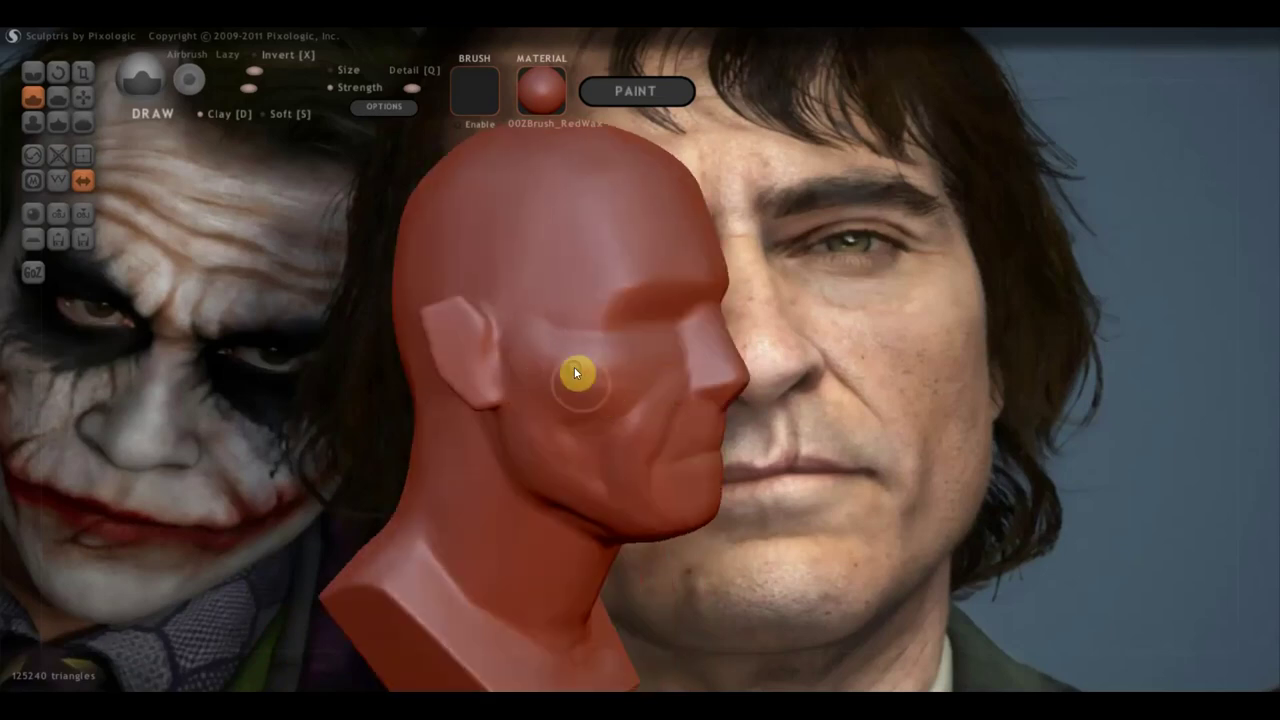
pyautogui.moveTo(647, 355)
pyautogui.mouseDown(button='right')
pyautogui.moveTo(640, 374)
pyautogui.moveTo(557, 371)
pyautogui.moveTo(522, 340)
pyautogui.moveTo(721, 330)
pyautogui.moveTo(669, 388)
pyautogui.moveTo(640, 454)
pyautogui.moveTo(669, 446)
pyautogui.moveTo(660, 463)
pyautogui.moveTo(646, 432)
pyautogui.mouseUp(button='right')
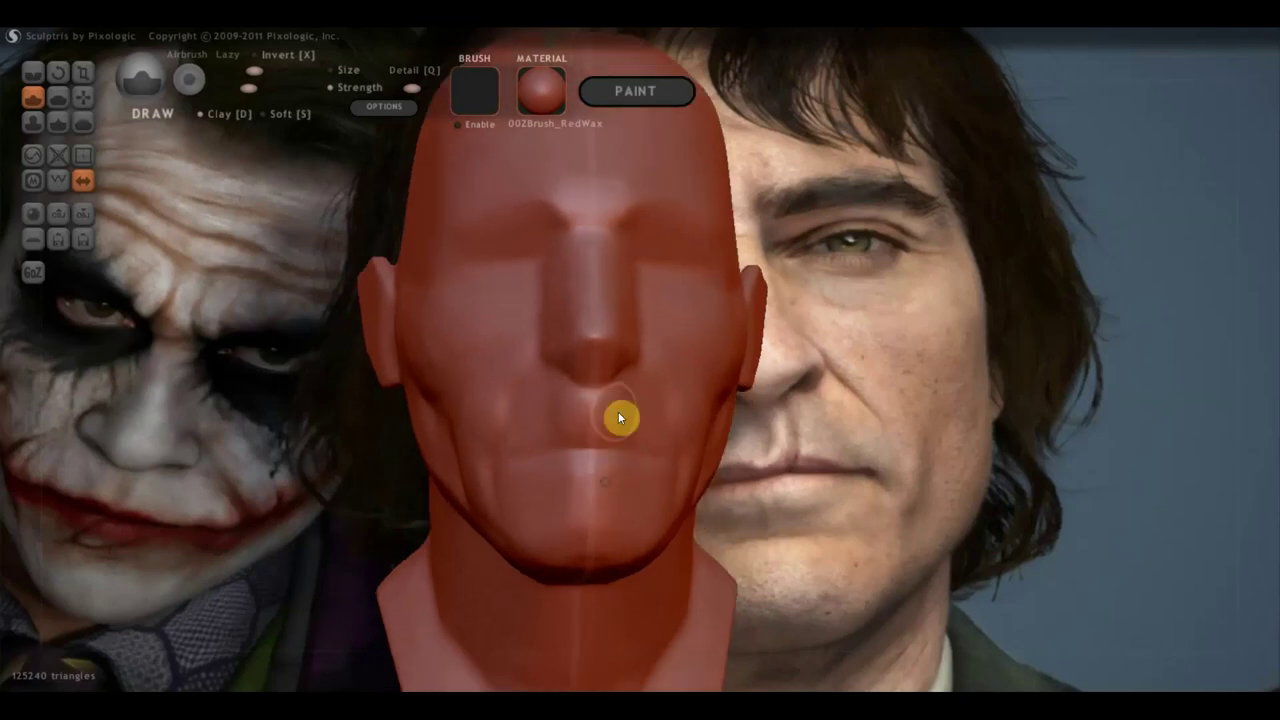
pyautogui.moveTo(559, 414)
pyautogui.mouseDown(button='right')
pyautogui.moveTo(649, 437)
pyautogui.moveTo(572, 445)
pyautogui.mouseUp(button='right')
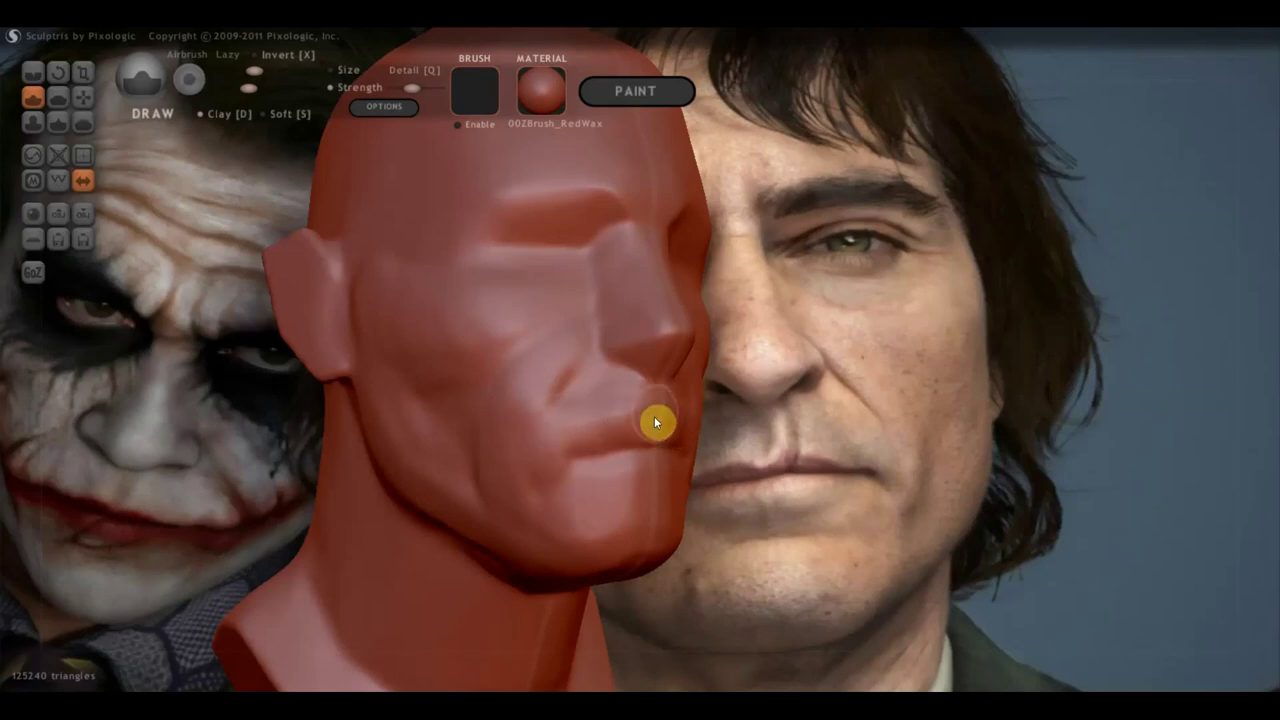
pyautogui.moveTo(661, 432)
pyautogui.mouseDown(button='right')
pyautogui.moveTo(663, 417)
pyautogui.moveTo(546, 431)
pyautogui.moveTo(631, 426)
pyautogui.moveTo(760, 446)
pyautogui.moveTo(677, 467)
pyautogui.moveTo(663, 370)
pyautogui.moveTo(628, 318)
pyautogui.mouseUp(button='right')
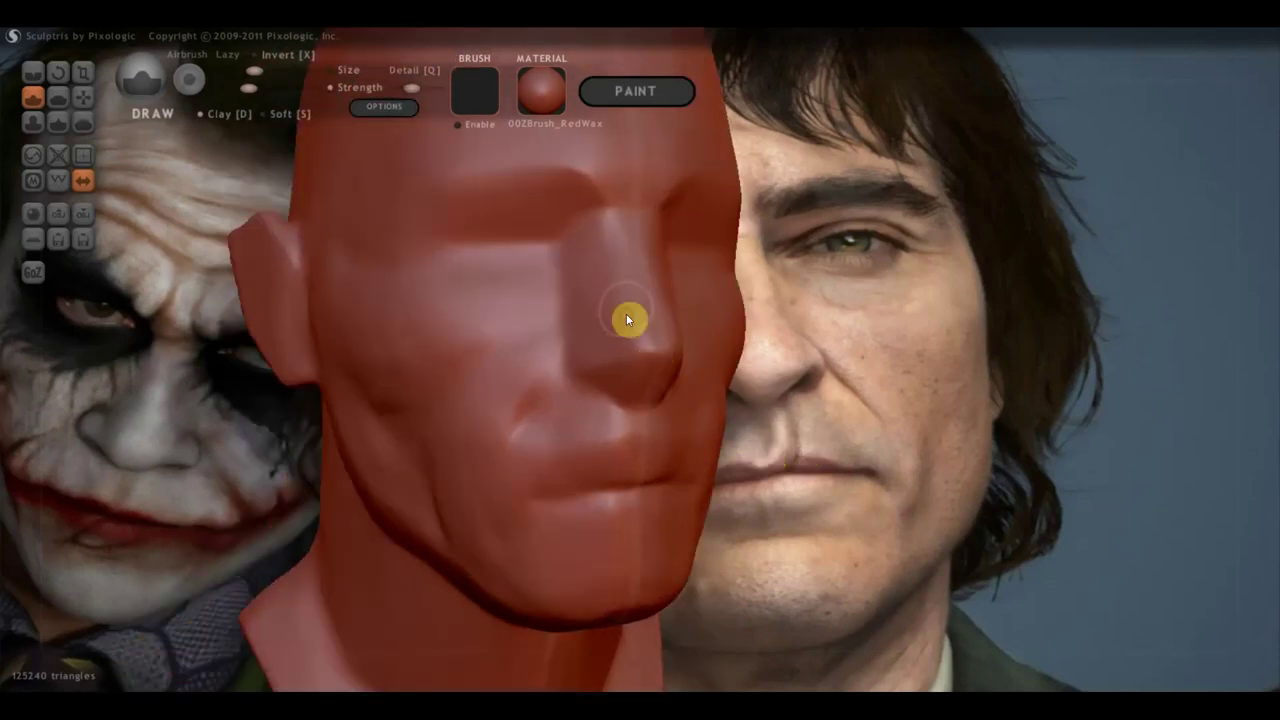
pyautogui.moveTo(649, 382)
pyautogui.mouseDown(button='right')
pyautogui.moveTo(651, 354)
pyautogui.moveTo(686, 367)
pyautogui.mouseUp(button='right')
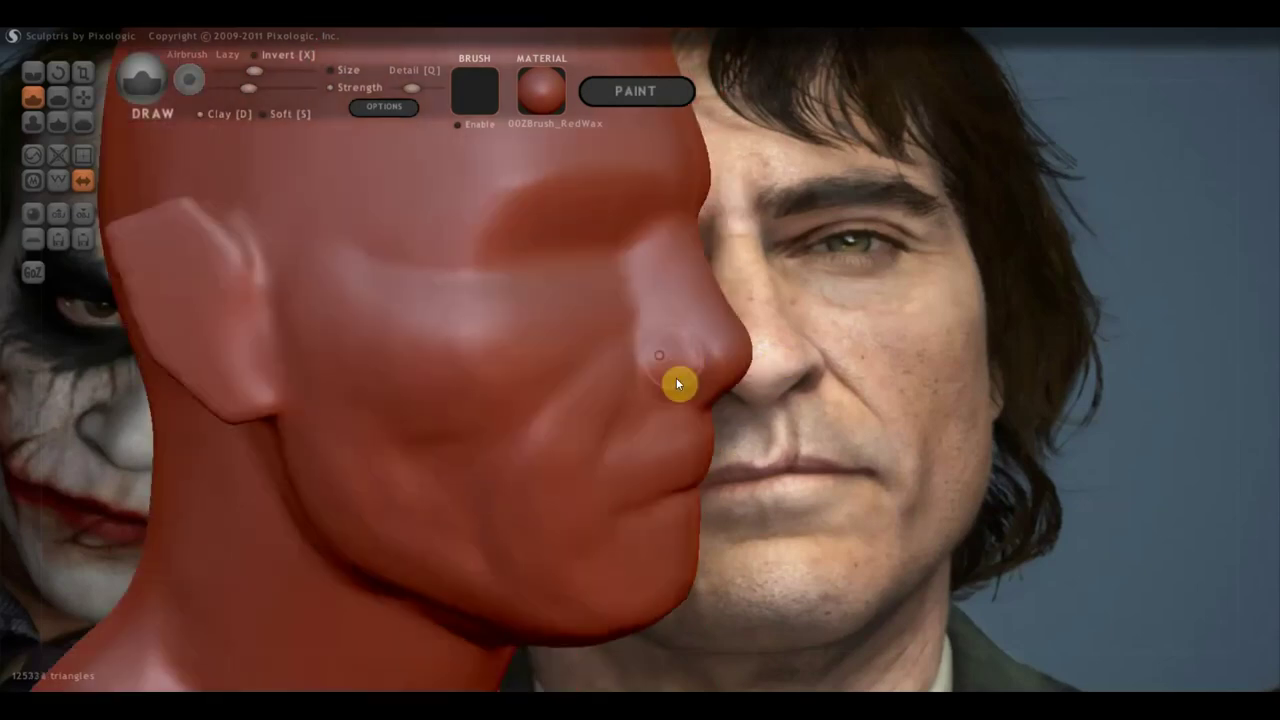
pyautogui.moveTo(706, 380); pyautogui.dragTo(497, 378, button='right')
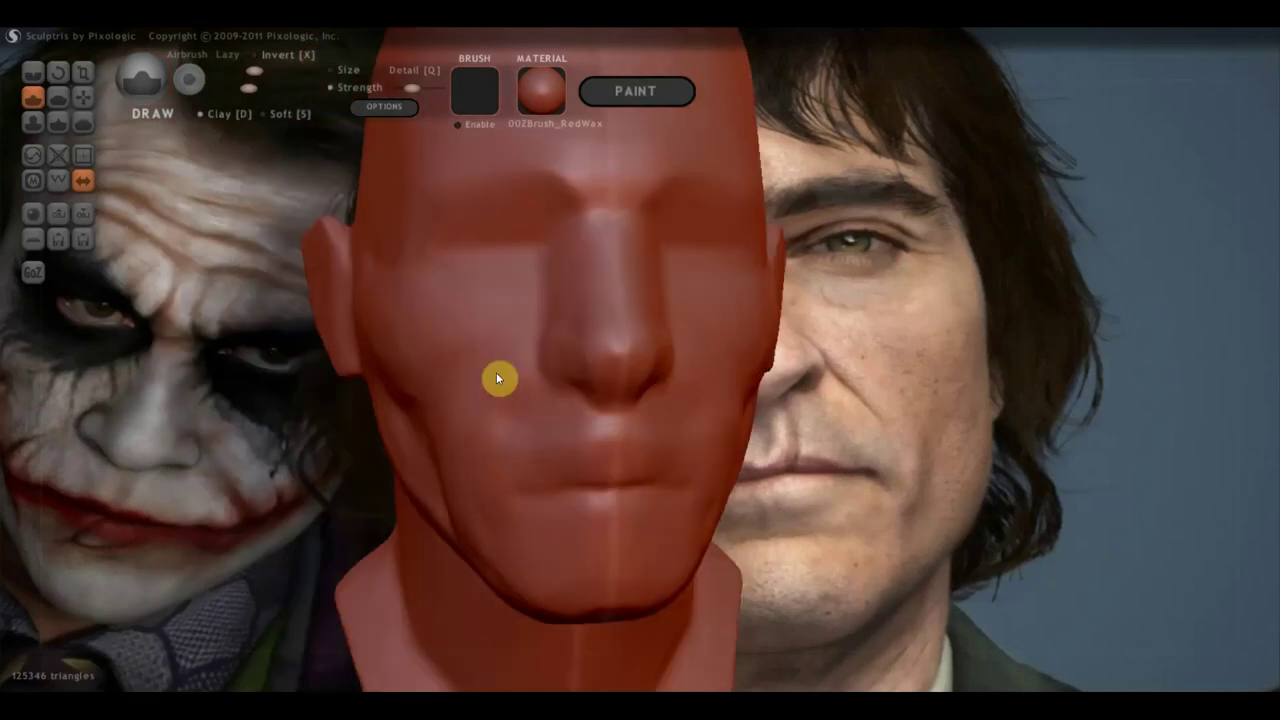
pyautogui.moveTo(378, 345)
pyautogui.mouseDown(button='right')
pyautogui.moveTo(601, 317)
pyautogui.moveTo(591, 340)
pyautogui.moveTo(614, 332)
pyautogui.mouseUp(button='right')
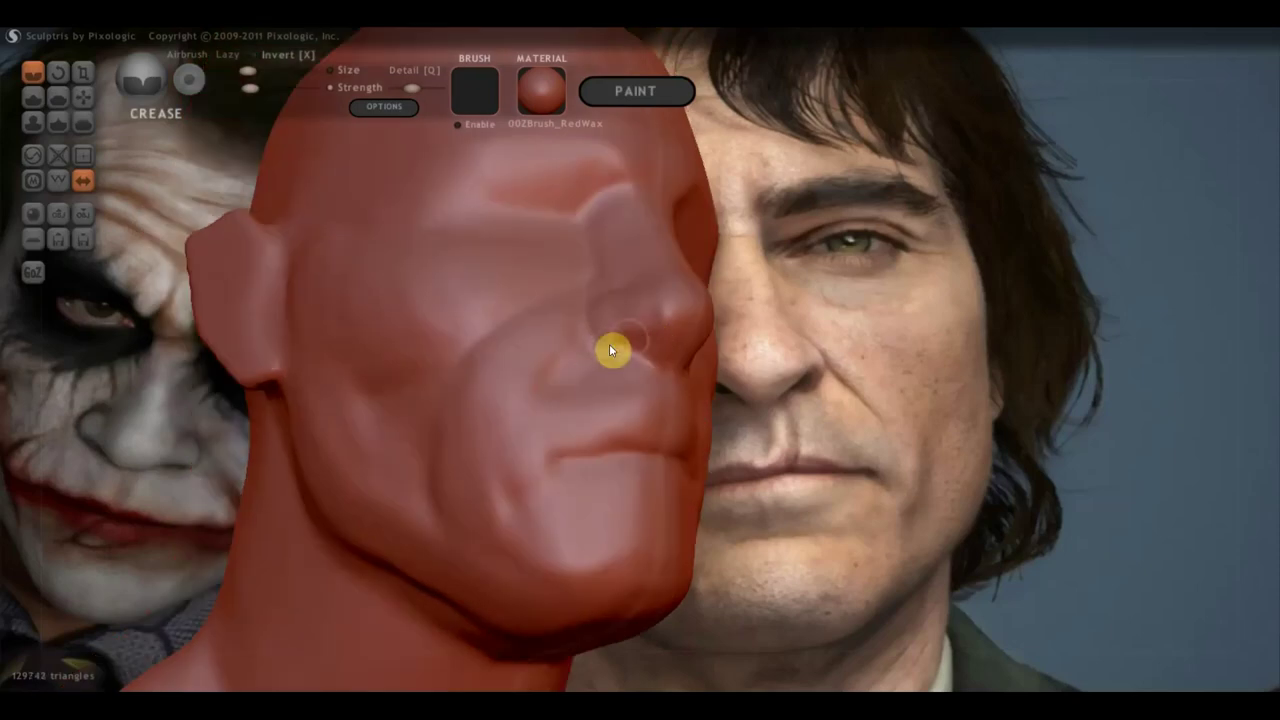
# Deepen the cheek crease line with the Crease brush, orbiting to inspect the face from several angles
pyautogui.moveTo(650, 348)
pyautogui.mouseDown(button='right')
pyautogui.moveTo(584, 377)
pyautogui.moveTo(604, 438)
pyautogui.mouseUp(button='right')
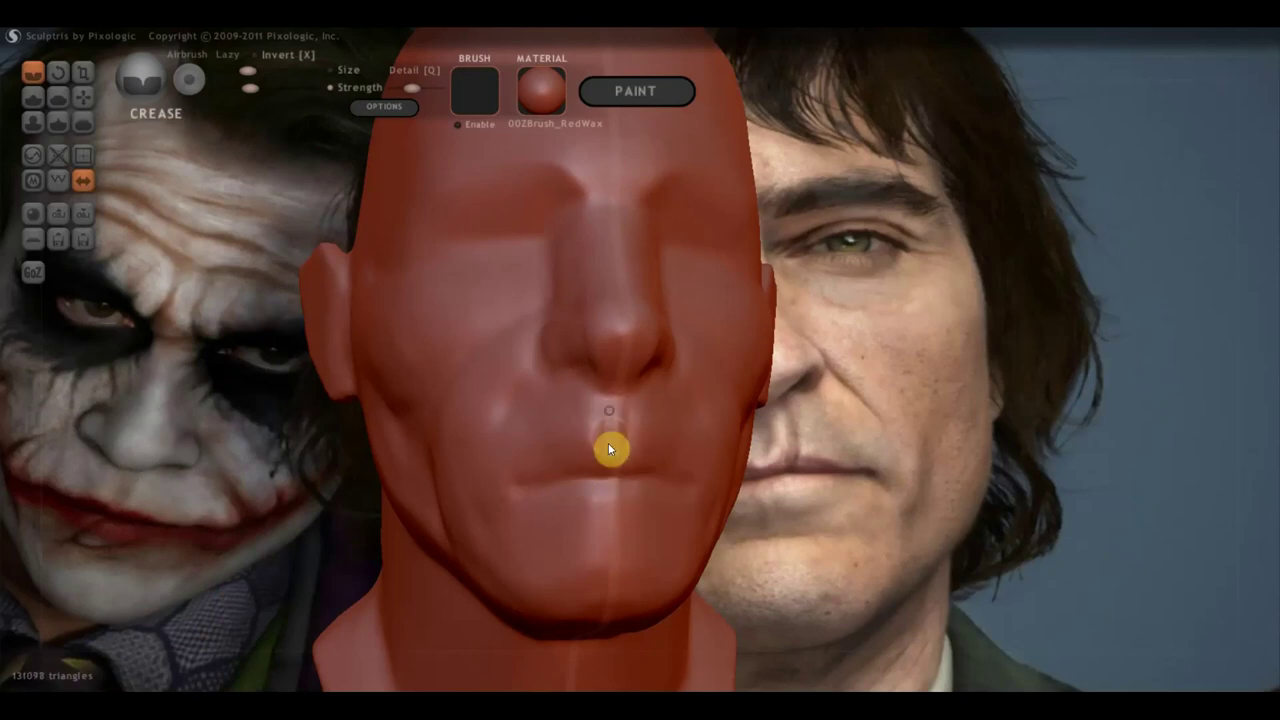
pyautogui.moveTo(600, 480)
pyautogui.mouseDown(button='right')
pyautogui.moveTo(423, 477)
pyautogui.moveTo(643, 443)
pyautogui.mouseUp(button='right')
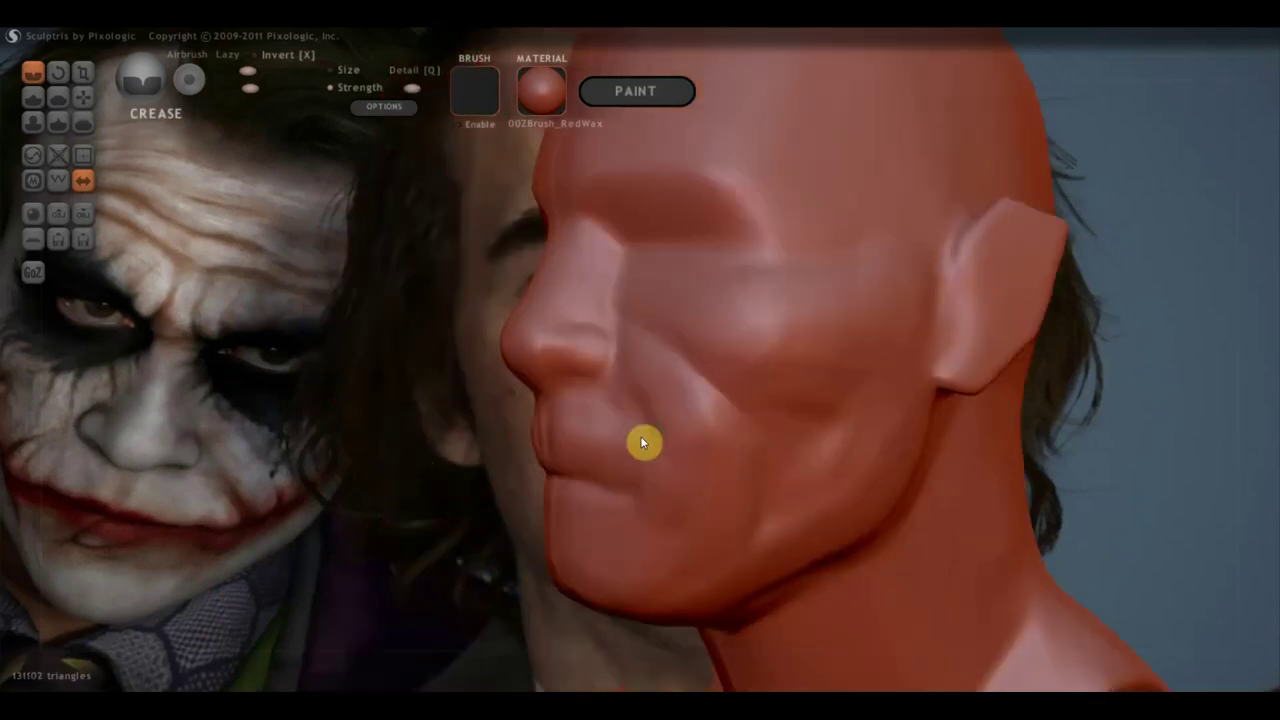
pyautogui.moveTo(634, 382); pyautogui.dragTo(675, 442)
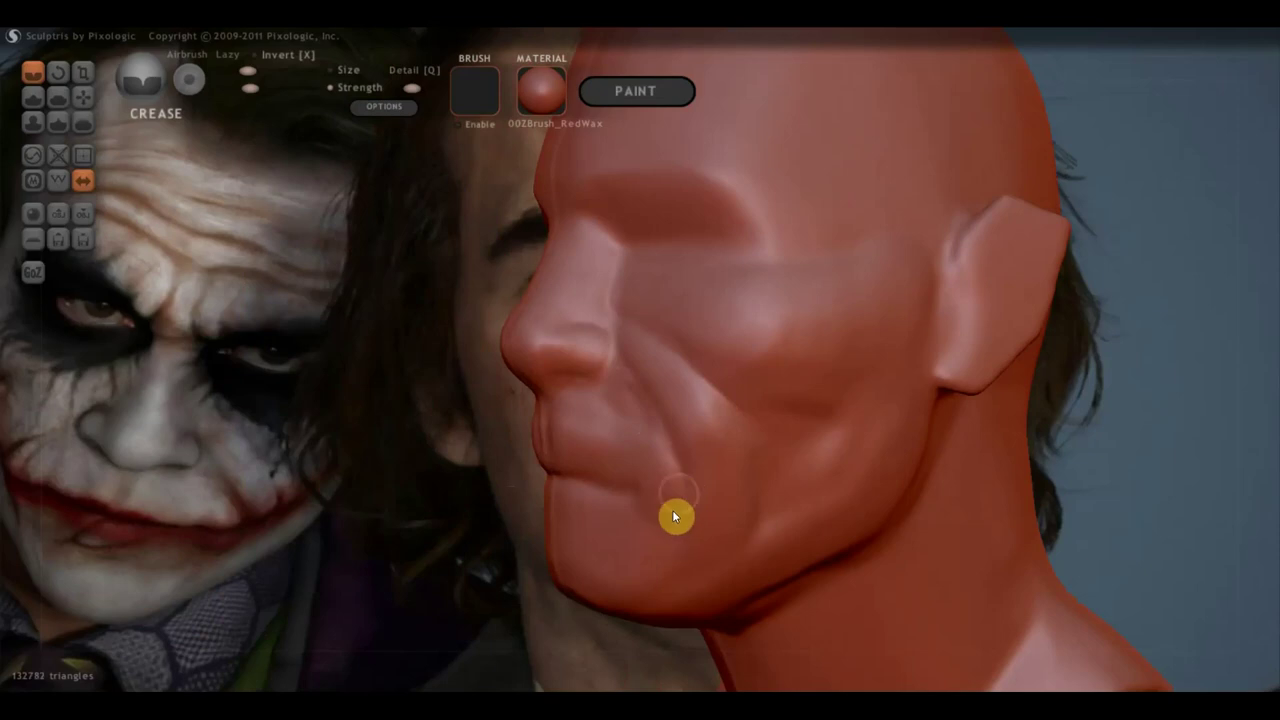
pyautogui.moveTo(684, 508)
pyautogui.mouseDown(button='right')
pyautogui.moveTo(857, 512)
pyautogui.moveTo(827, 503)
pyautogui.mouseUp(button='right')
pyautogui.moveTo(692, 492); pyautogui.dragTo(475, 518, button='right')
pyautogui.moveTo(644, 376)
pyautogui.mouseDown(button='right')
pyautogui.moveTo(677, 340)
pyautogui.moveTo(883, 300)
pyautogui.moveTo(925, 312)
pyautogui.mouseUp(button='right')
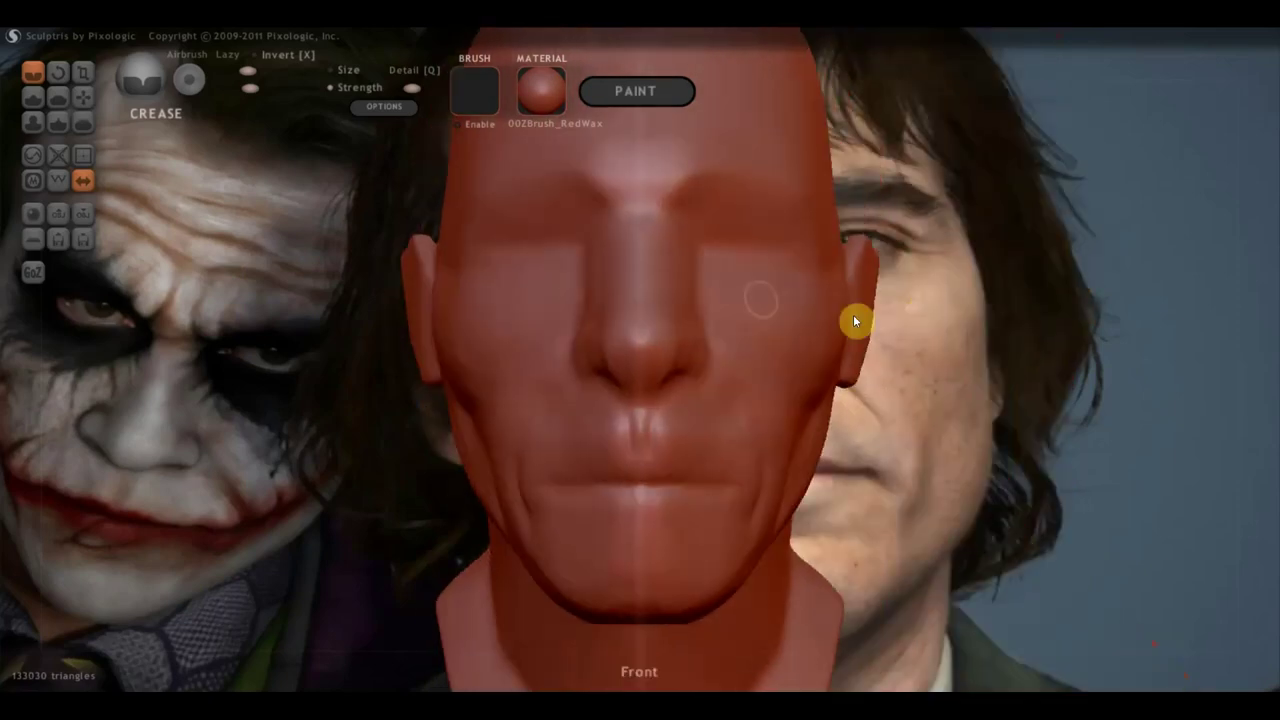
pyautogui.moveTo(749, 322)
pyautogui.mouseDown(button='right')
pyautogui.moveTo(677, 346)
pyautogui.moveTo(645, 333)
pyautogui.mouseUp(button='right')
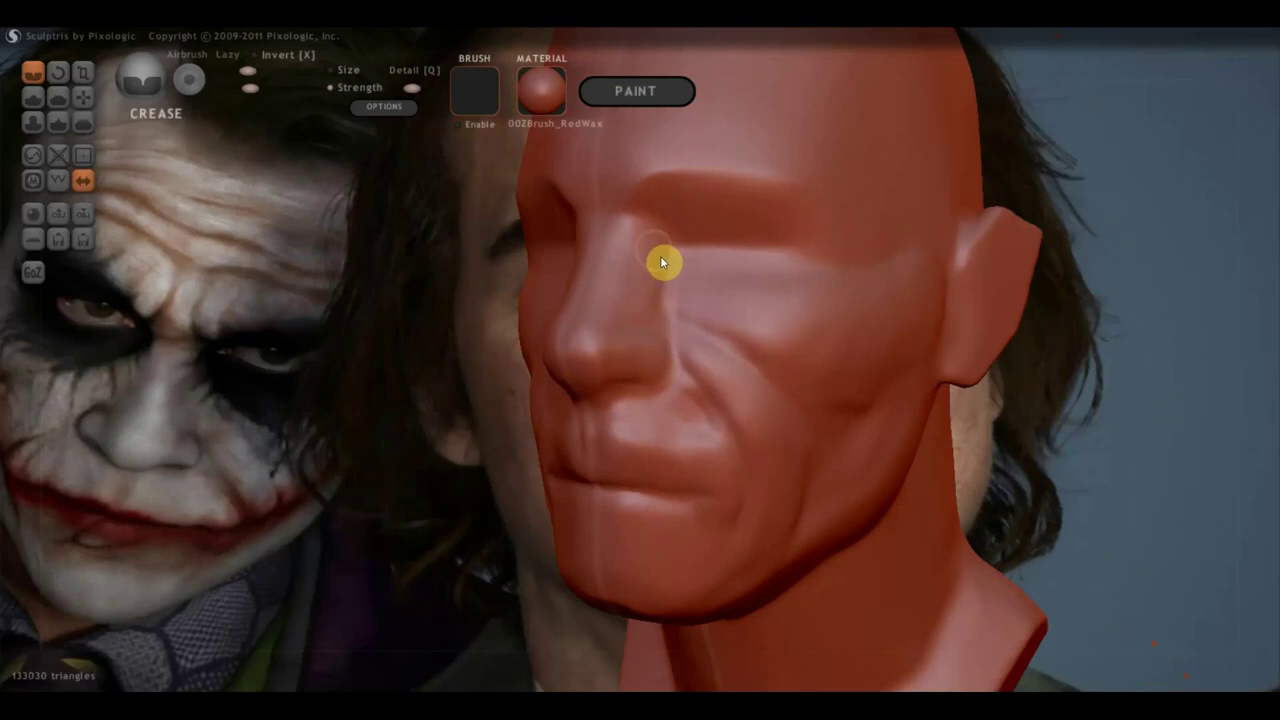
pyautogui.moveTo(660, 266)
pyautogui.mouseDown(button='right')
pyautogui.moveTo(638, 277)
pyautogui.moveTo(808, 271)
pyautogui.moveTo(728, 268)
pyautogui.mouseUp(button='right')
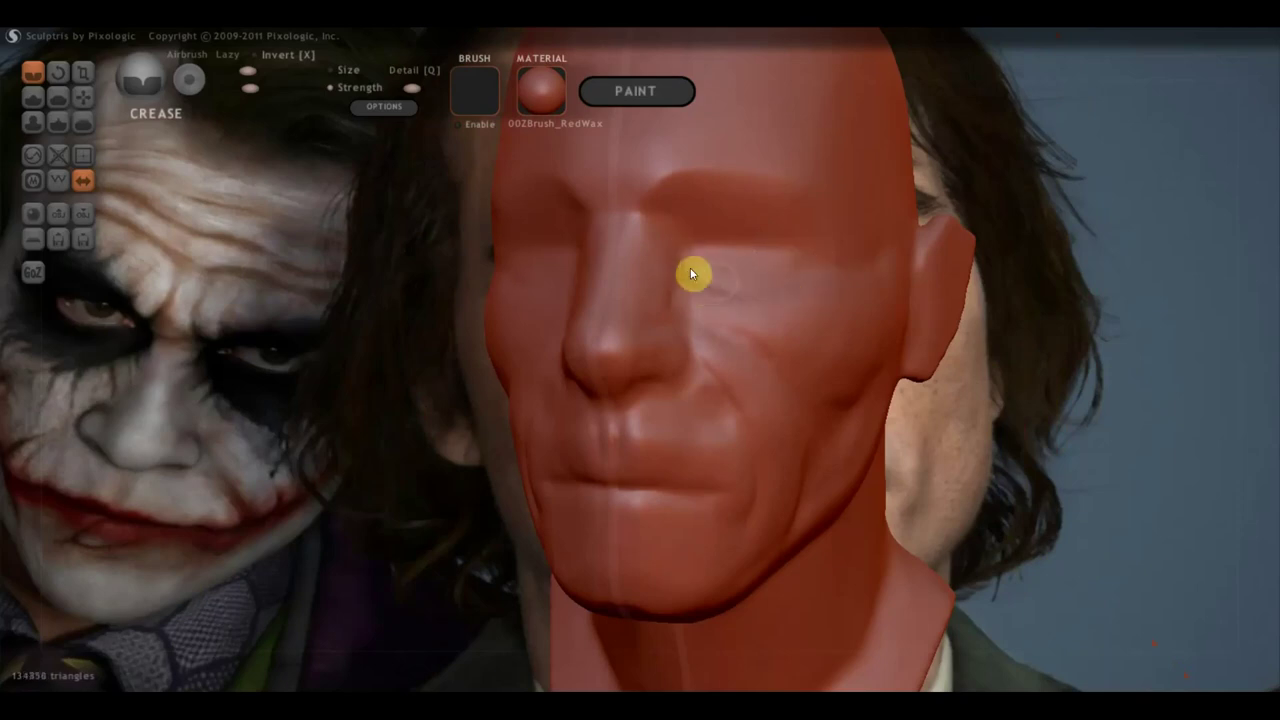
pyautogui.moveTo(802, 270)
pyautogui.mouseDown(button='right')
pyautogui.moveTo(749, 286)
pyautogui.moveTo(888, 266)
pyautogui.moveTo(851, 263)
pyautogui.moveTo(836, 315)
pyautogui.mouseUp(button='right')
pyautogui.moveTo(598, 306); pyautogui.dragTo(636, 318, button='right')
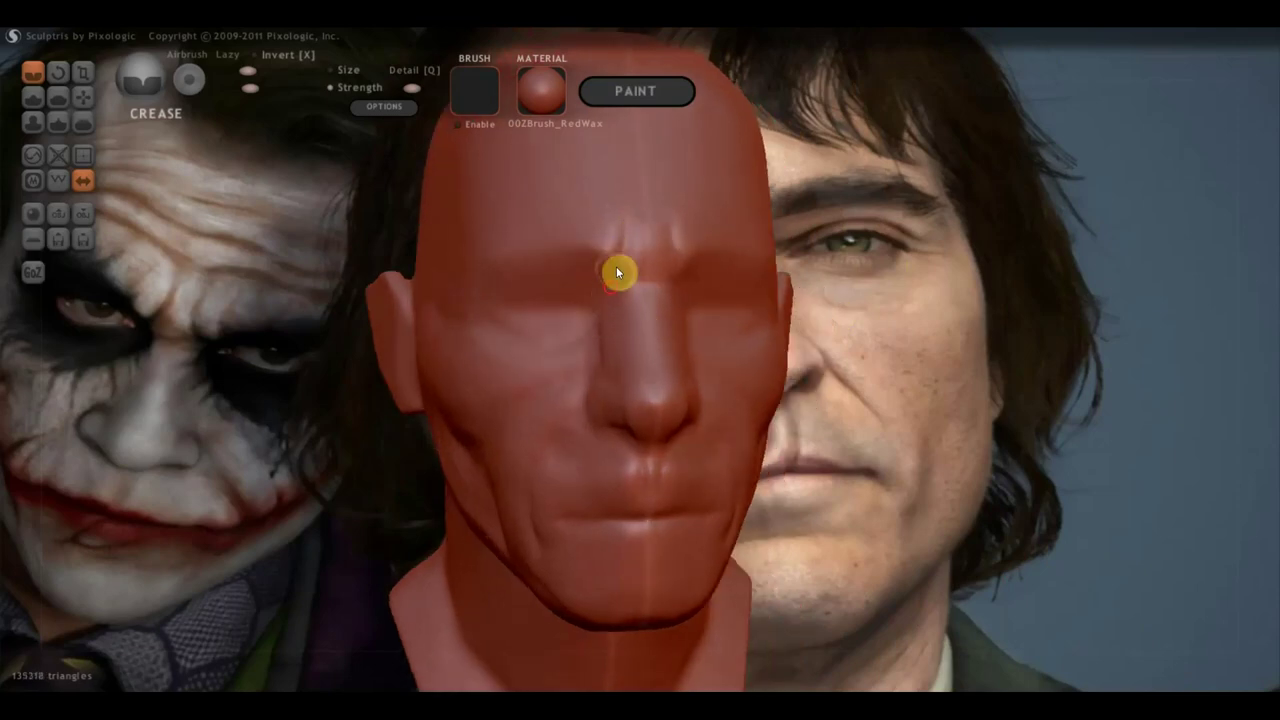
pyautogui.moveTo(600, 327); pyautogui.dragTo(717, 326, button='right')
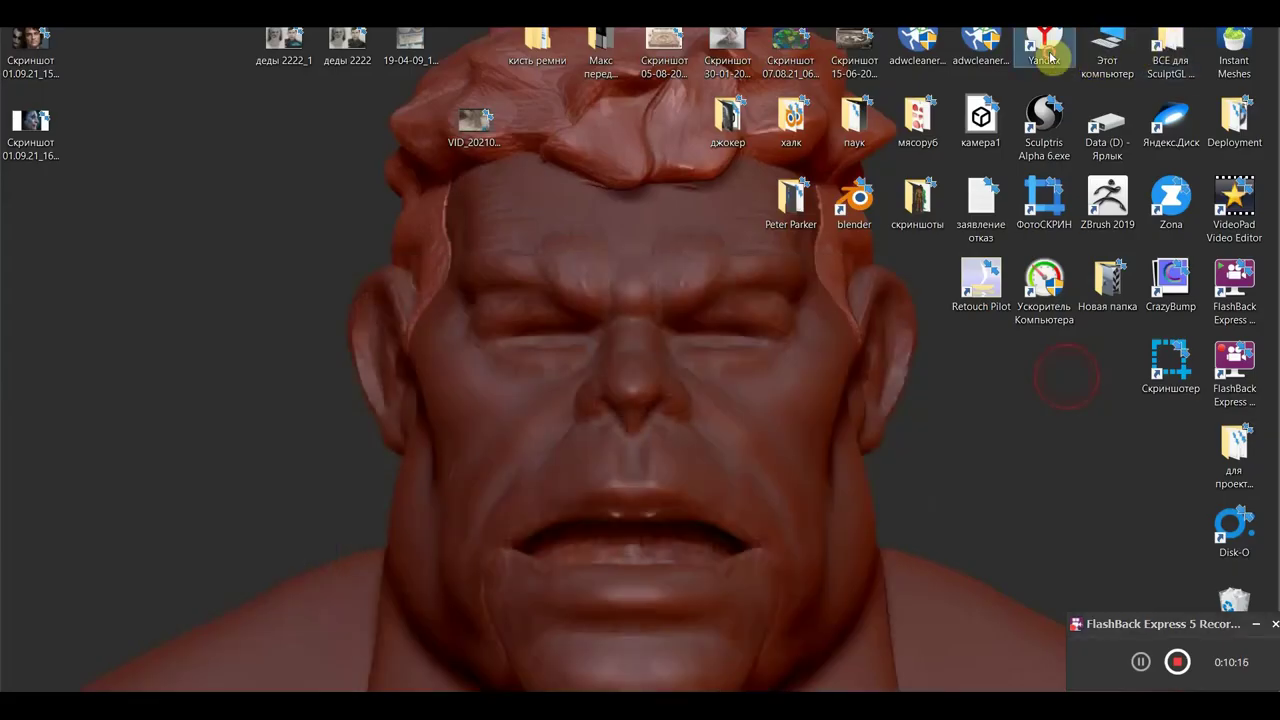
pyautogui.doubleClick(1048, 58)
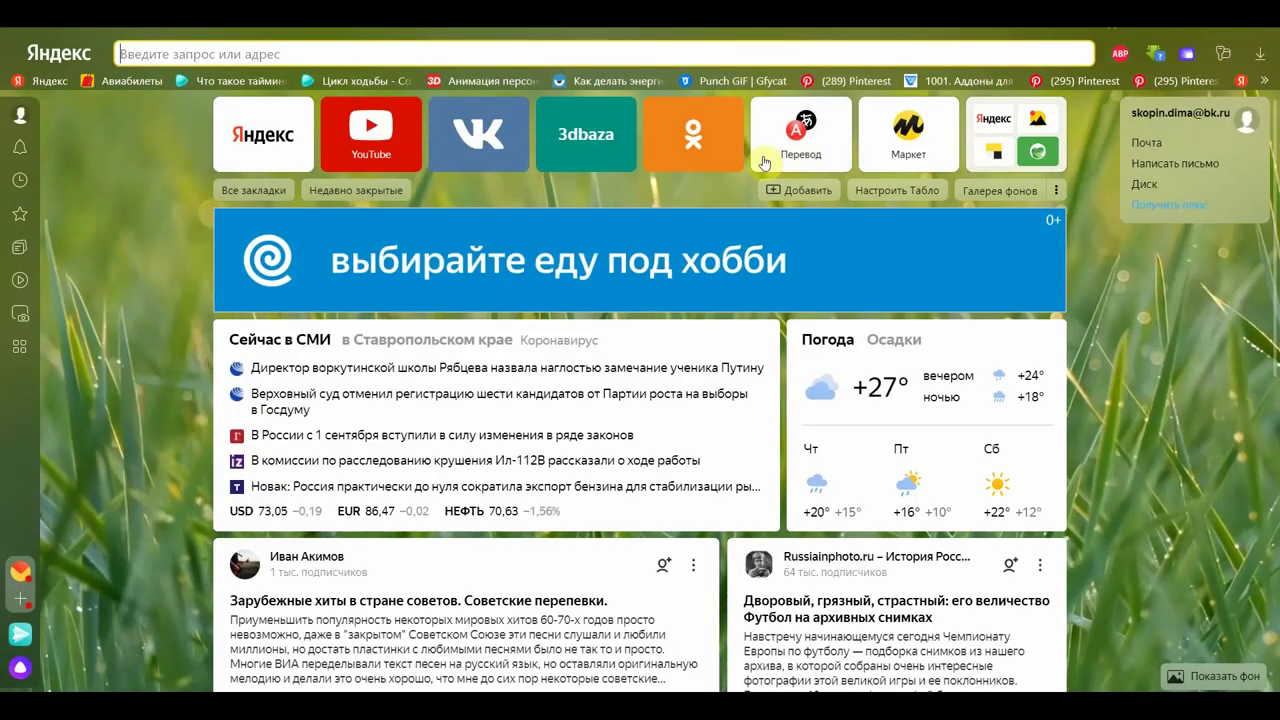
# Search 'калькулятор' in Yandex and compute 110 ÷ 0,2 = 550 on the built-in calculator
pyautogui.click(251, 52)
pyautogui.click(200, 119)
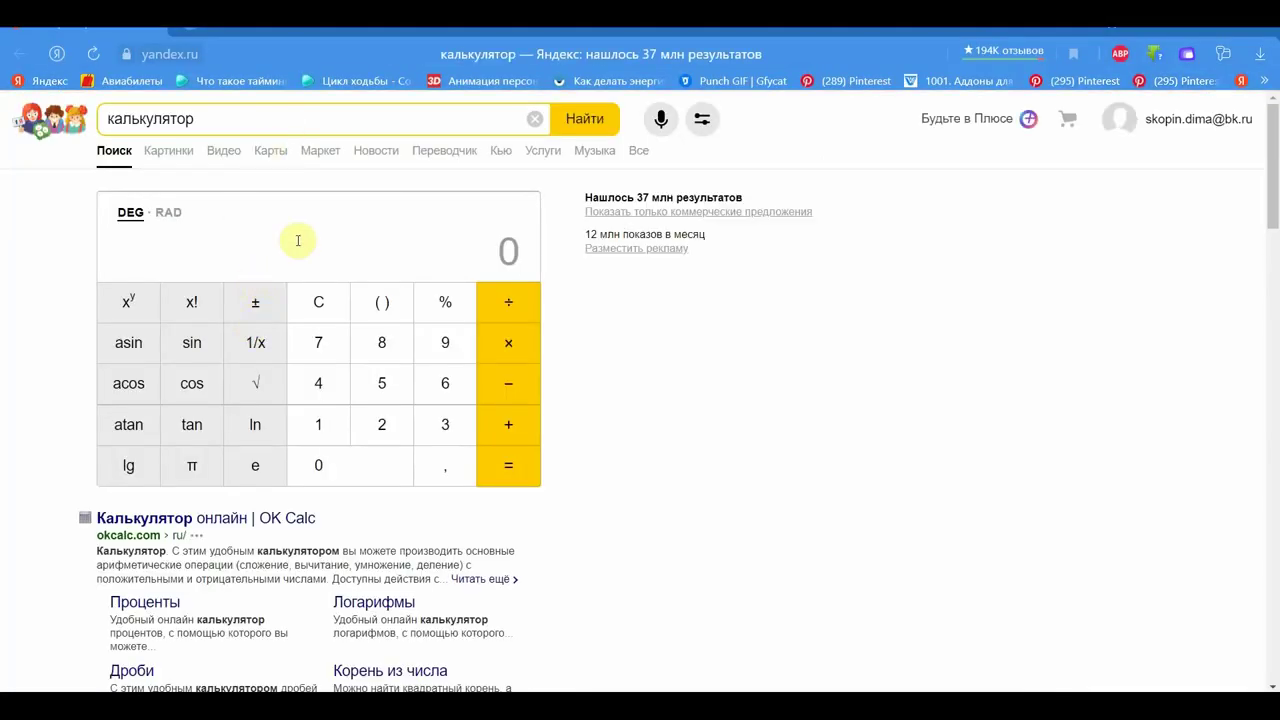
pyautogui.click(311, 249)
pyautogui.write('110')
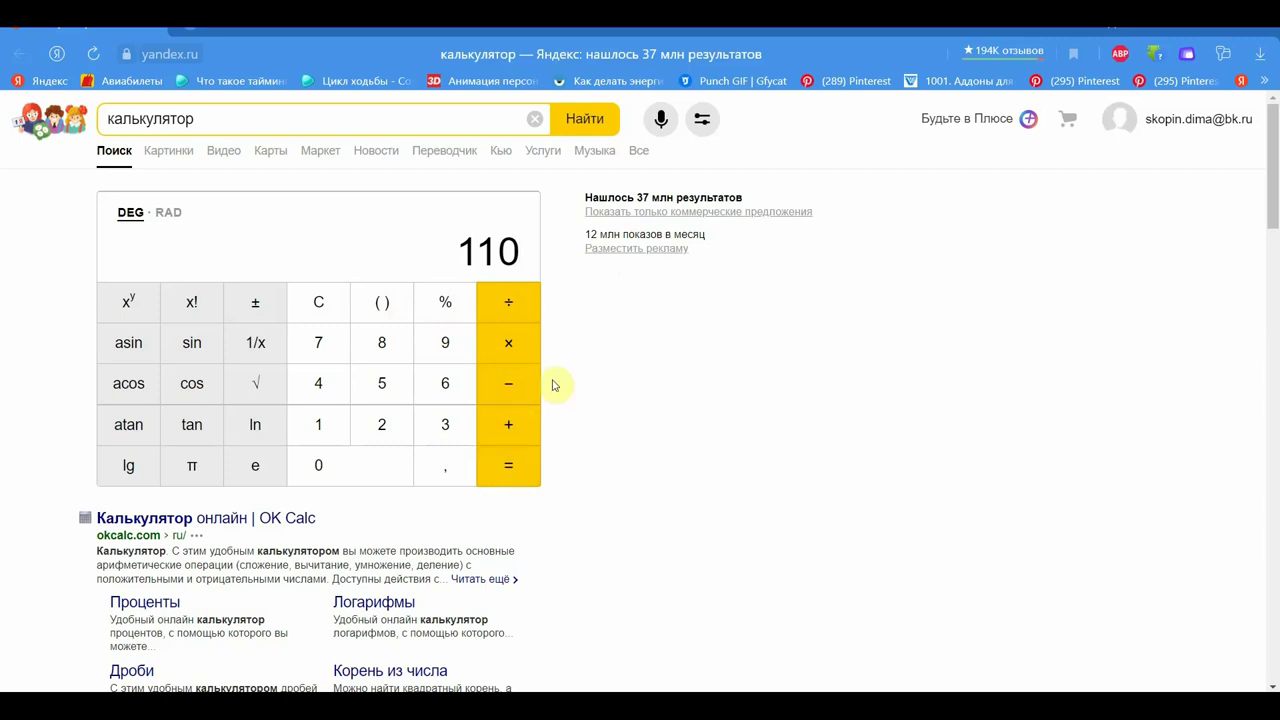
pyautogui.click(510, 310)
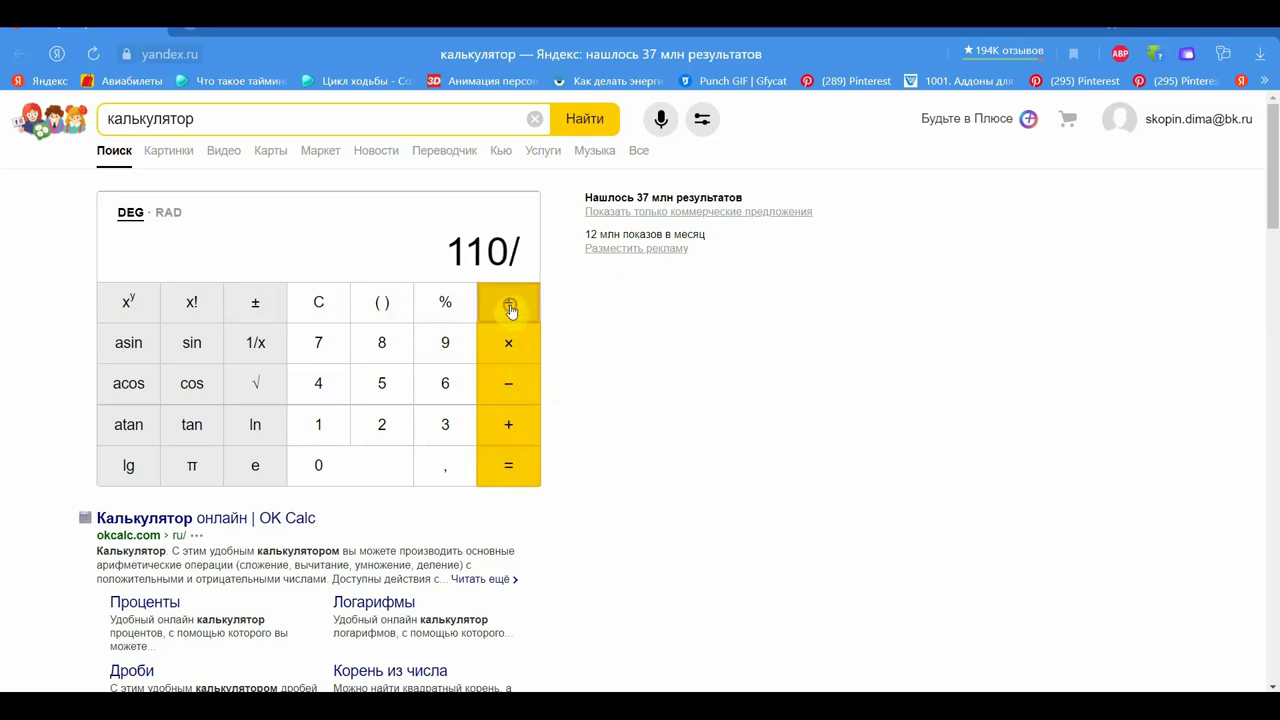
pyautogui.click(316, 465)
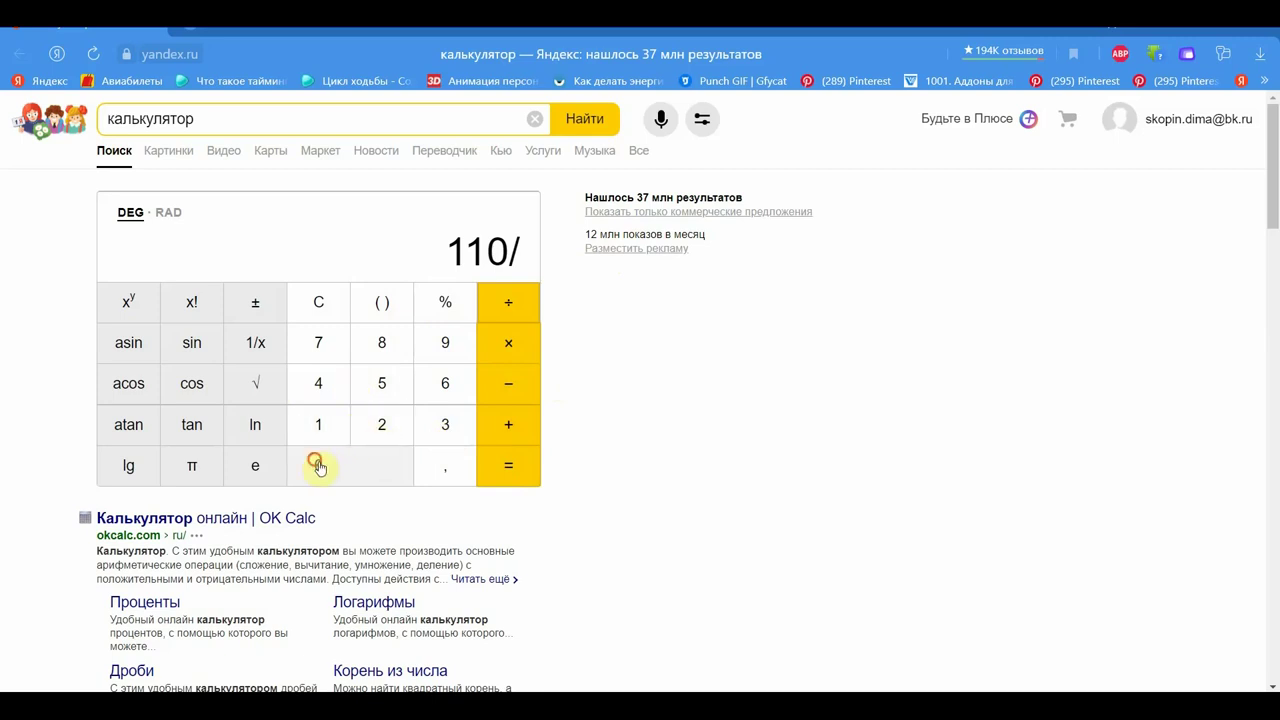
pyautogui.click(440, 466)
pyautogui.click(381, 424)
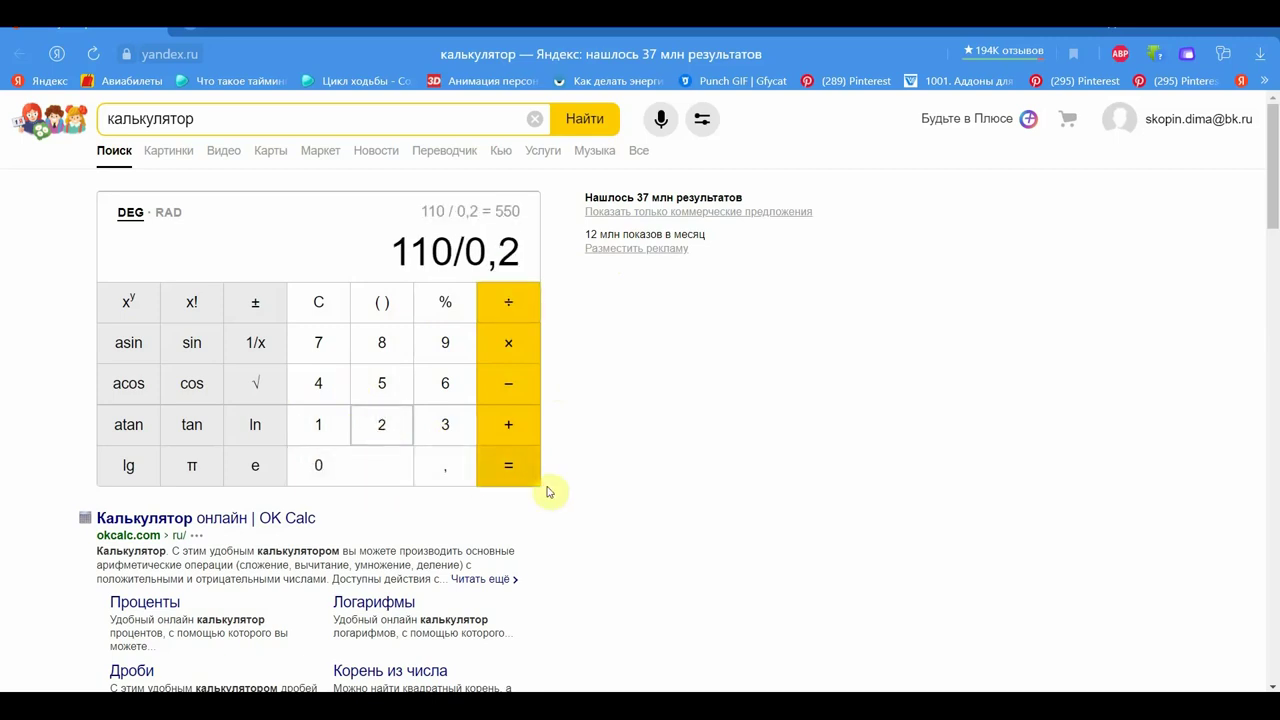
pyautogui.click(510, 466)
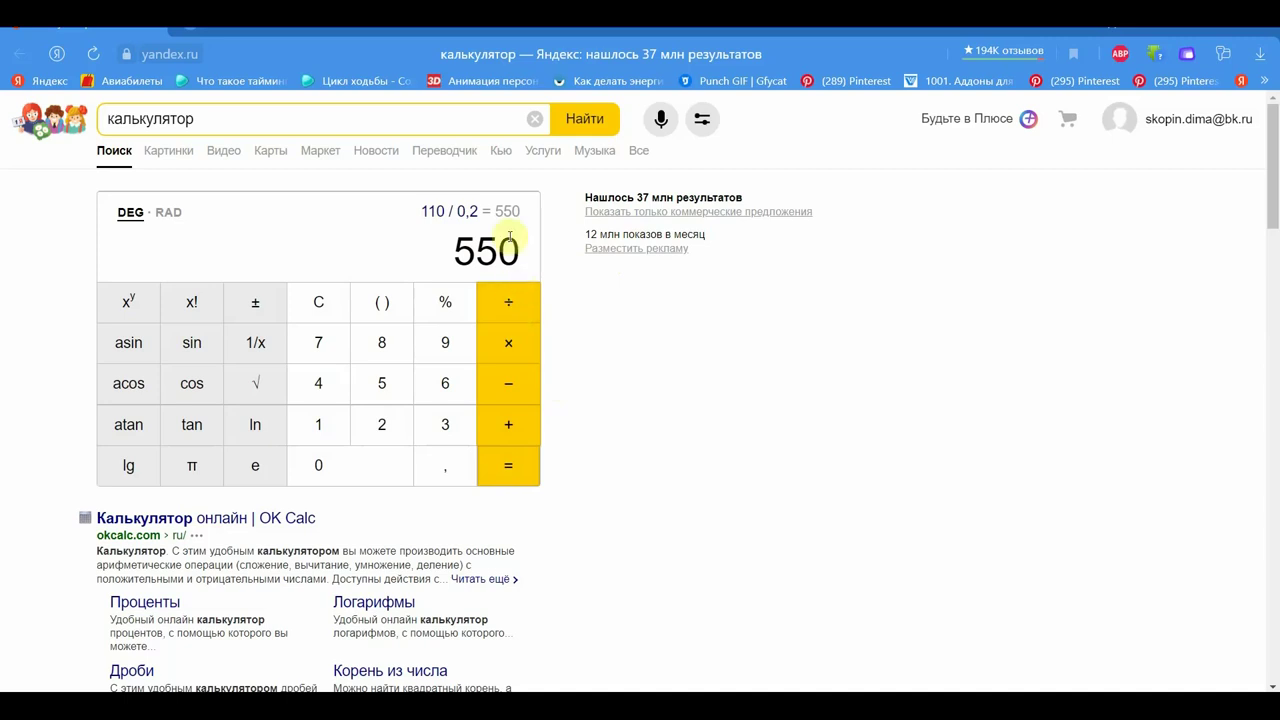
# Recall the expression and replace the entry with 100 to start a new calculation
pyautogui.click(445, 211)
pyautogui.moveTo(521, 260); pyautogui.dragTo(395, 254)
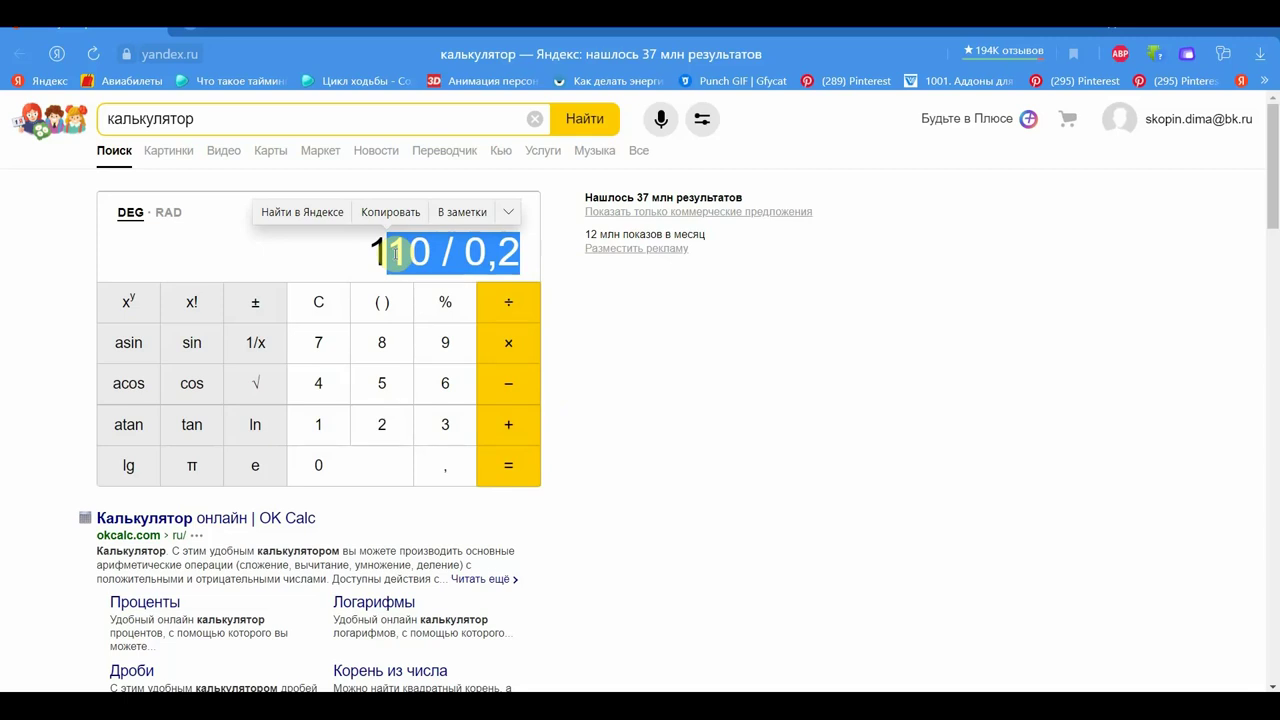
pyautogui.write('10')
pyautogui.press('BackSpace')
pyautogui.press('BackSpace')
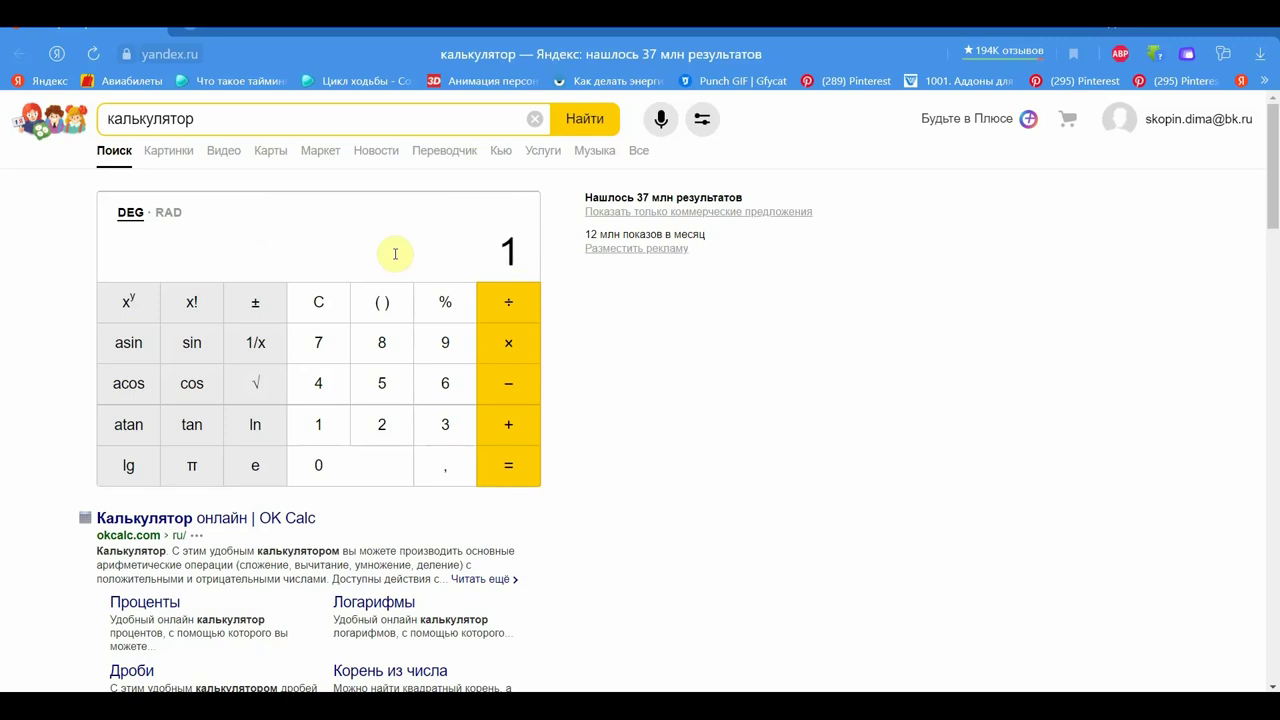
pyautogui.write('00')
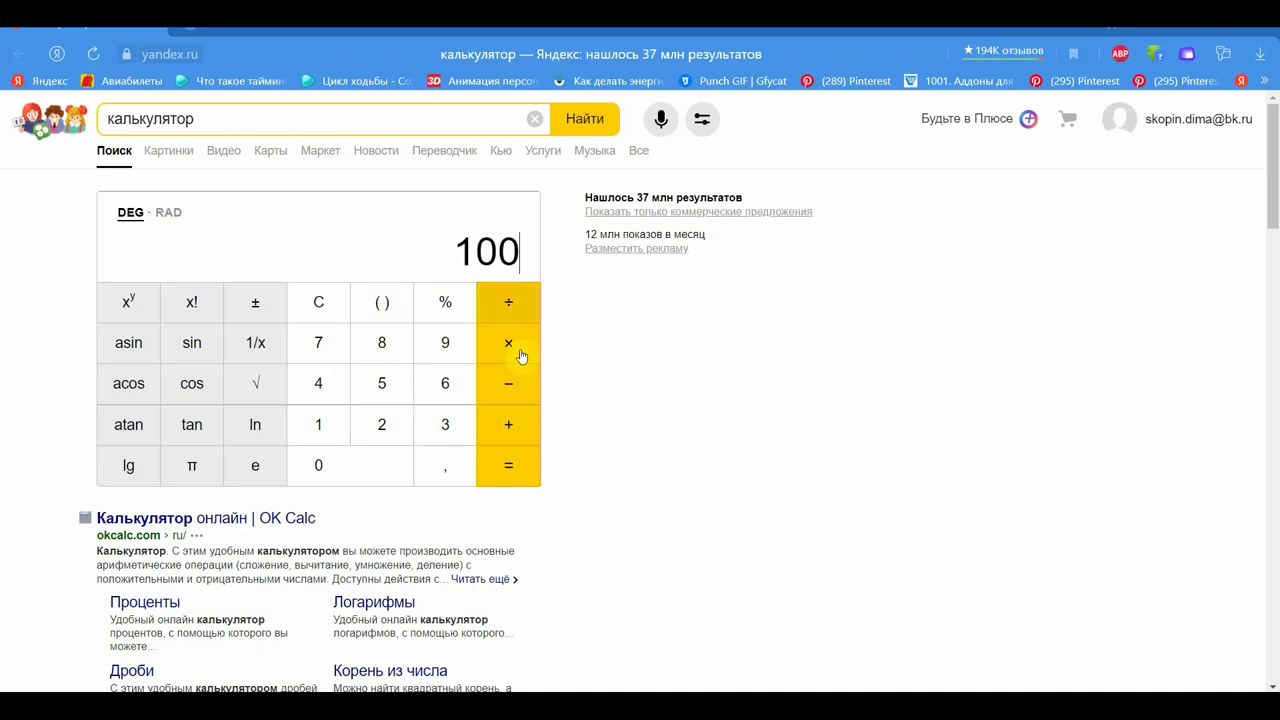
# Divide 100 by 0,2 to get 500
pyautogui.click(508, 302)
pyautogui.click(318, 468)
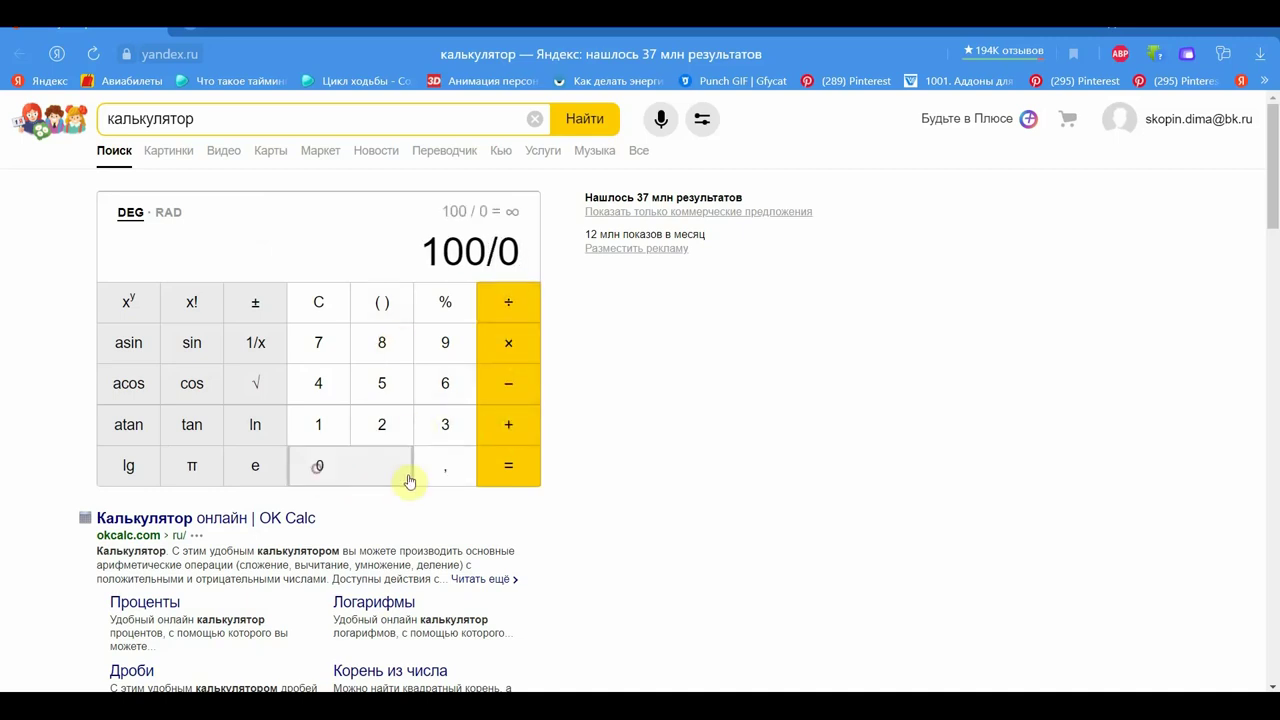
pyautogui.click(440, 468)
pyautogui.click(381, 424)
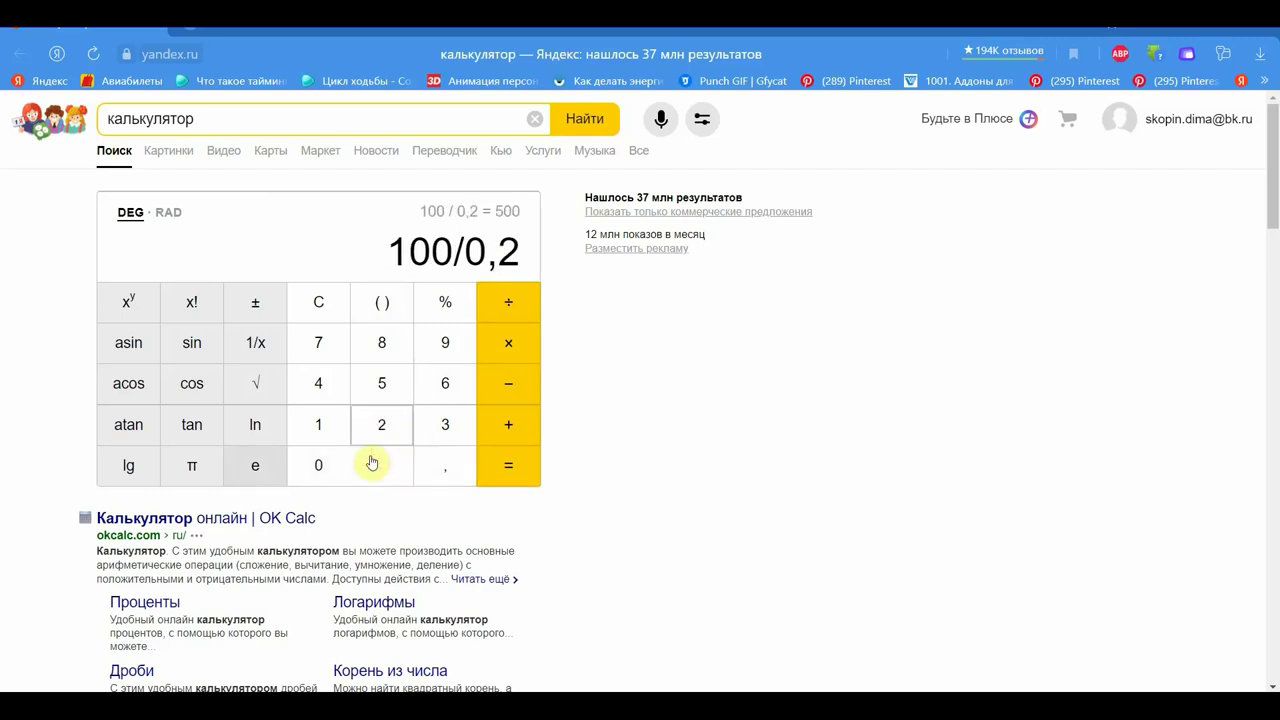
pyautogui.click(508, 465)
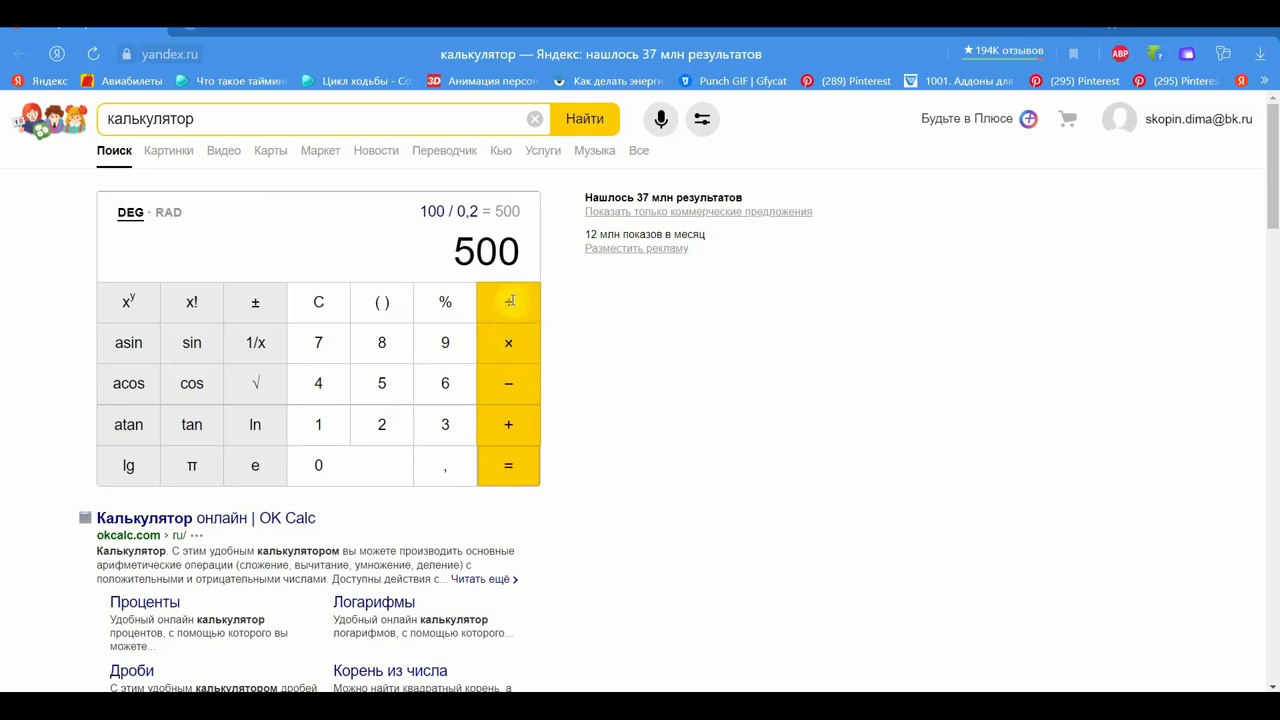
# Change the divisor to 0,9 and evaluate, giving 111,111111111
pyautogui.click(459, 211)
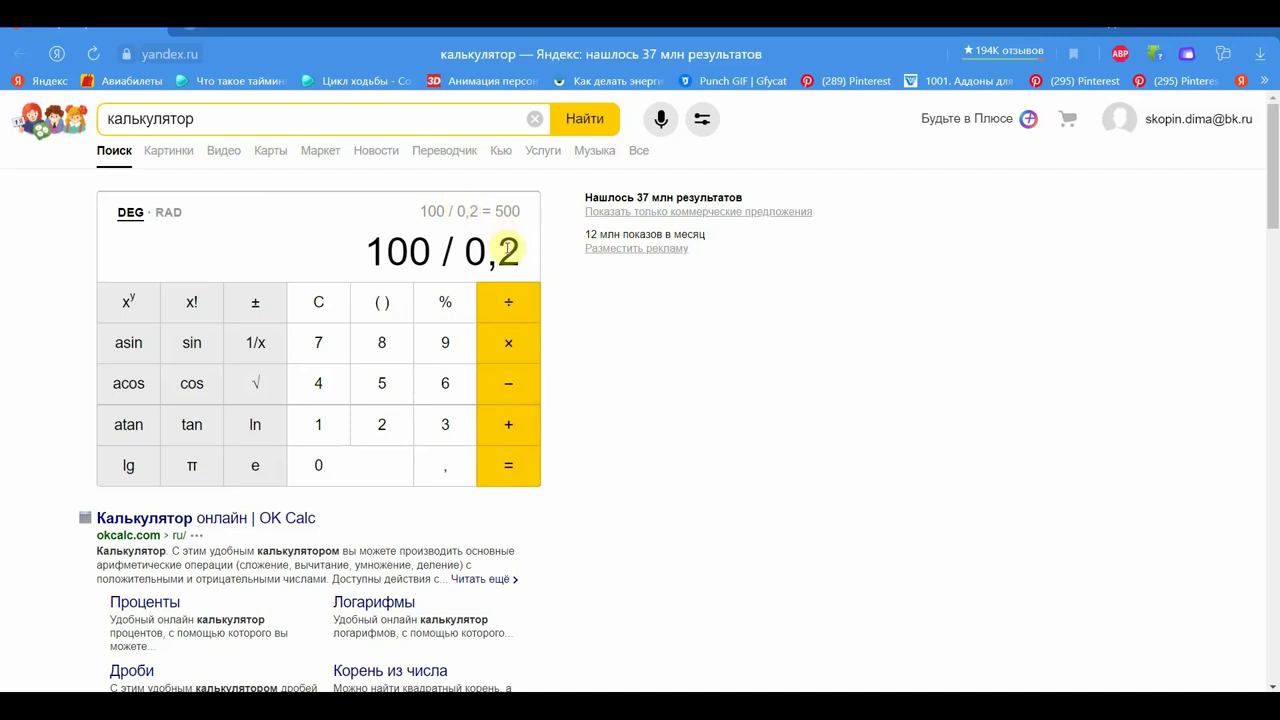
pyautogui.moveTo(522, 252); pyautogui.dragTo(500, 256)
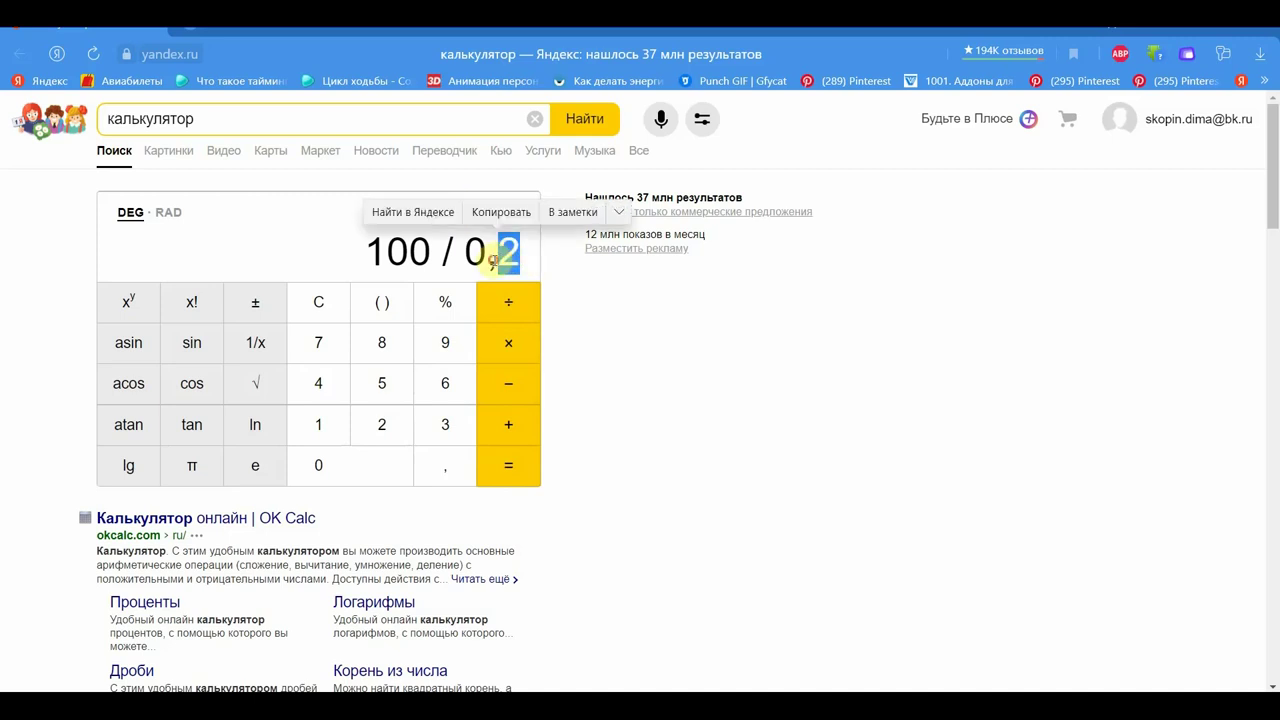
pyautogui.write('9')
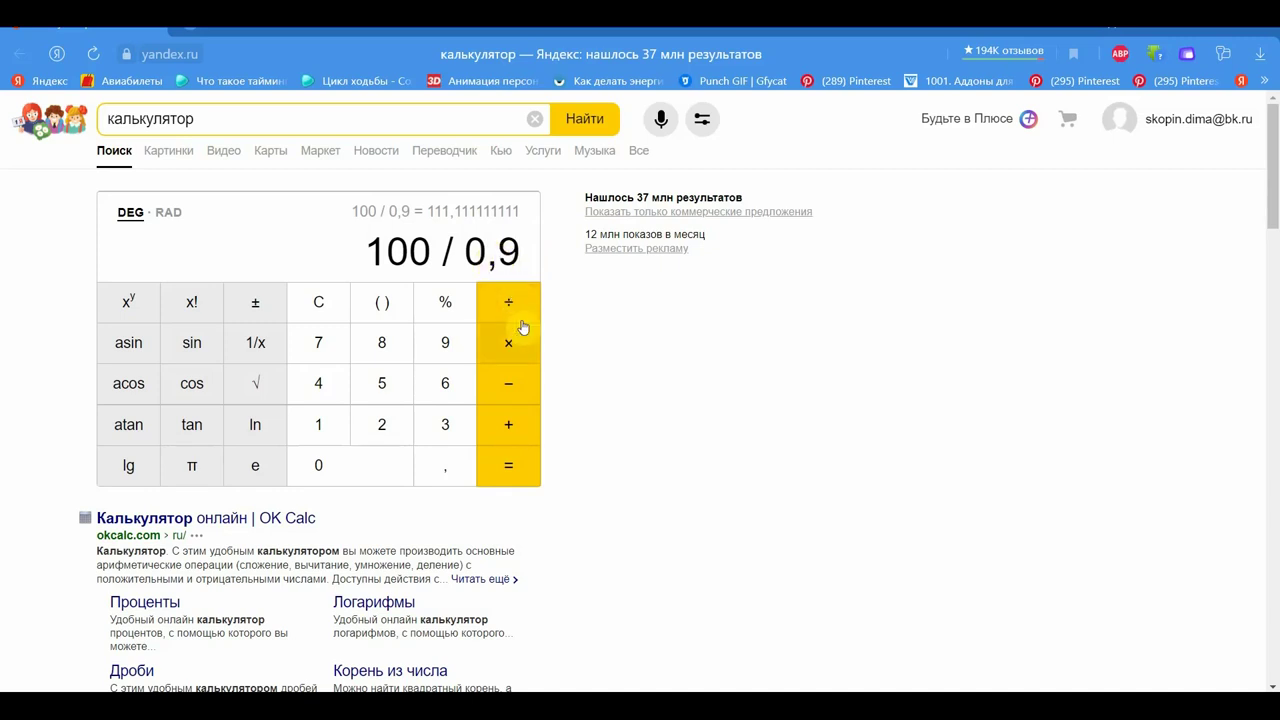
pyautogui.click(512, 472)
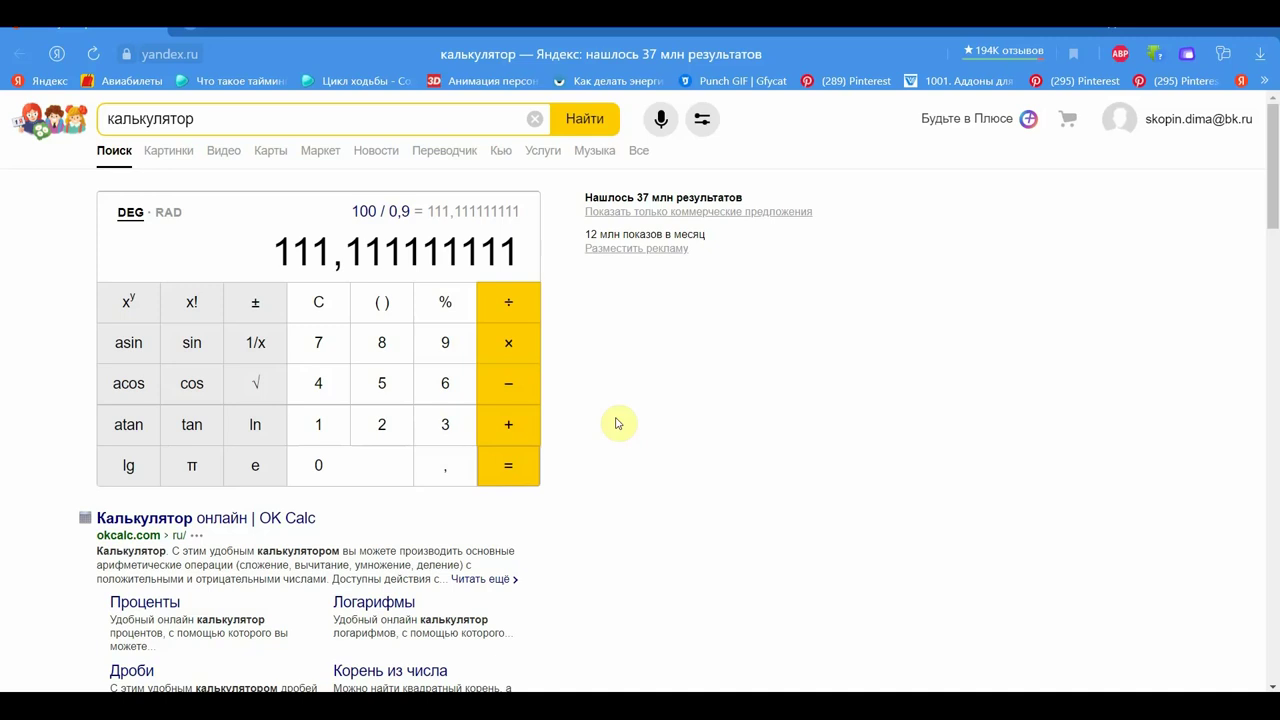
# Edit the recalled calculation to 100 ÷ 0,5 for a result of 200, then close the browser
pyautogui.click(388, 212)
pyautogui.doubleClick(507, 252)
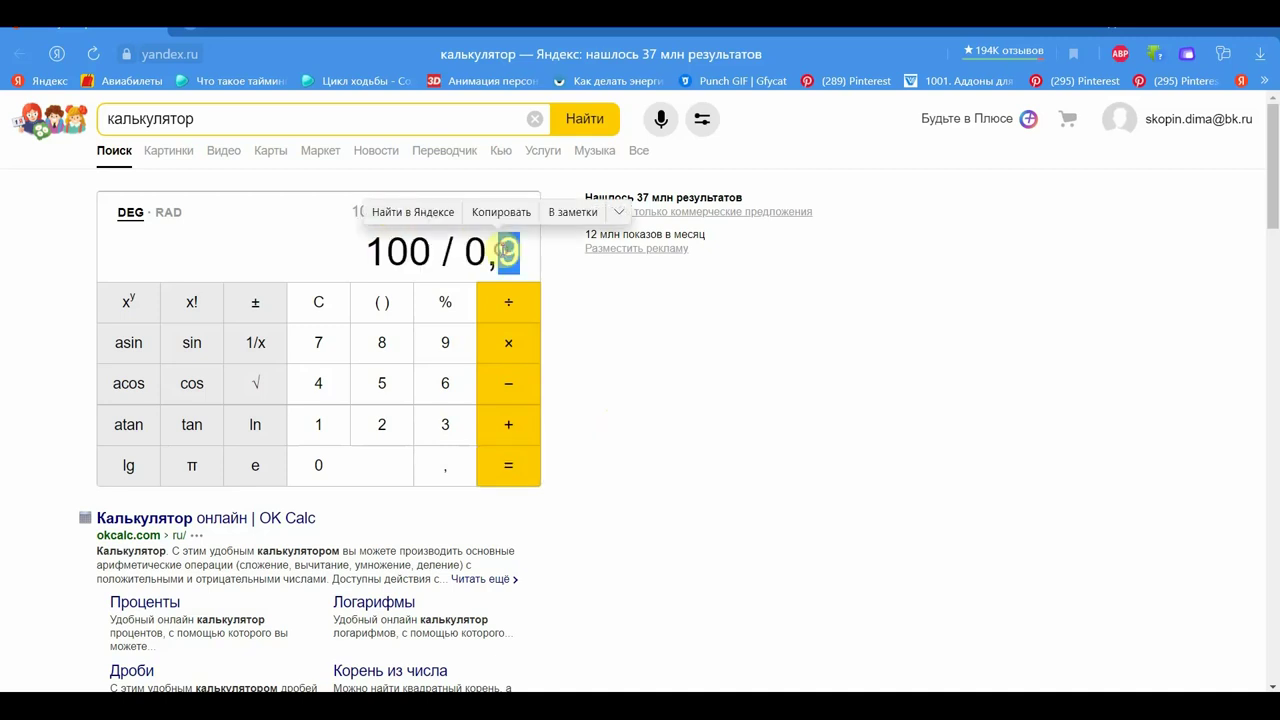
pyautogui.write('5')
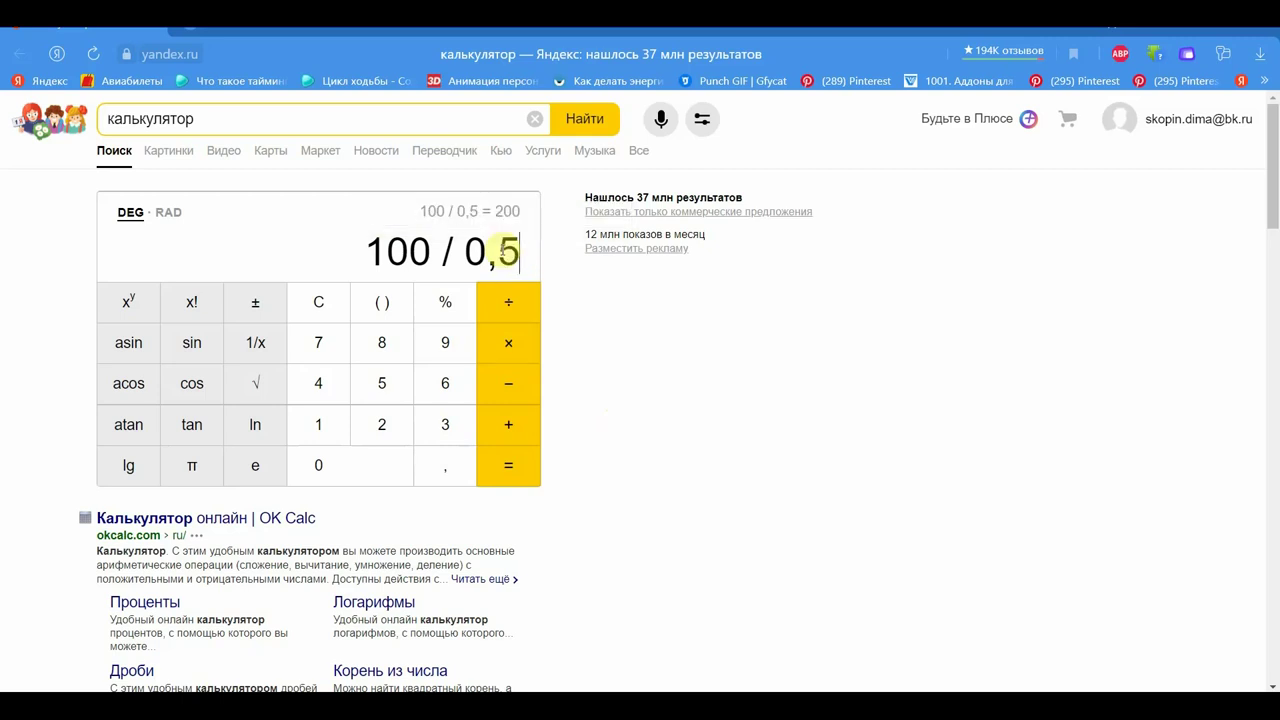
pyautogui.click(511, 470)
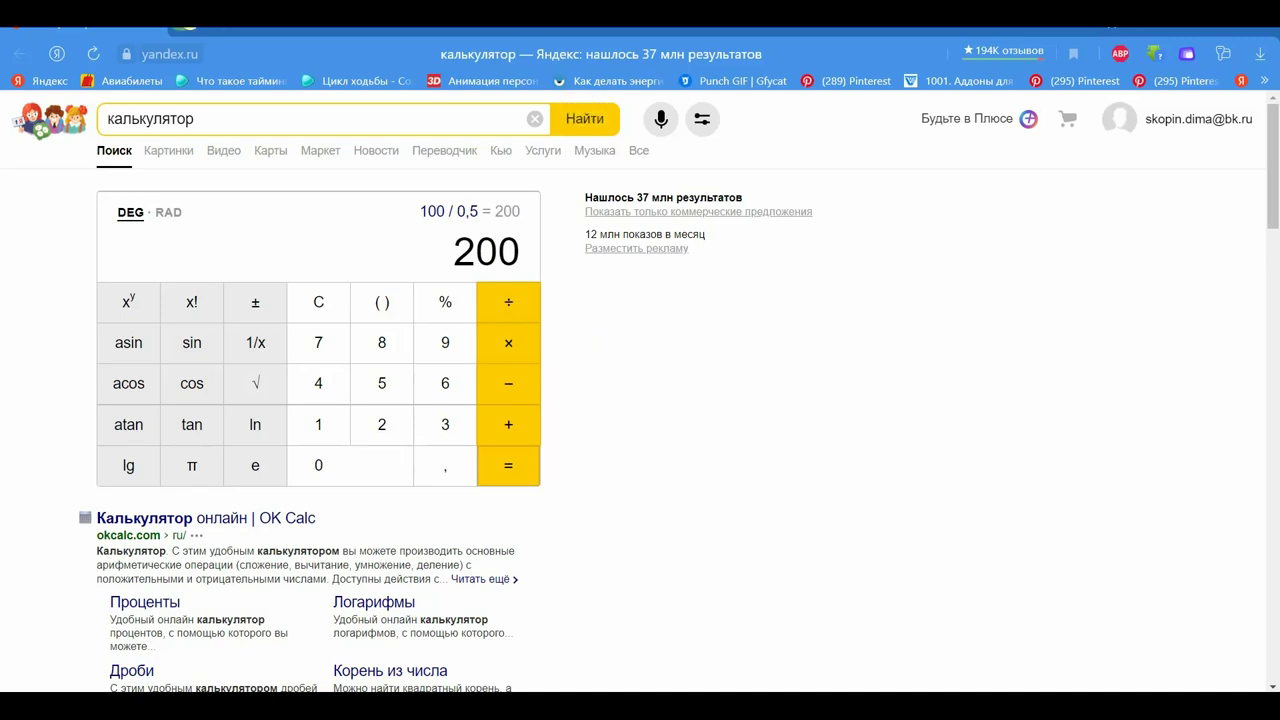
pyautogui.click(1270, 32)
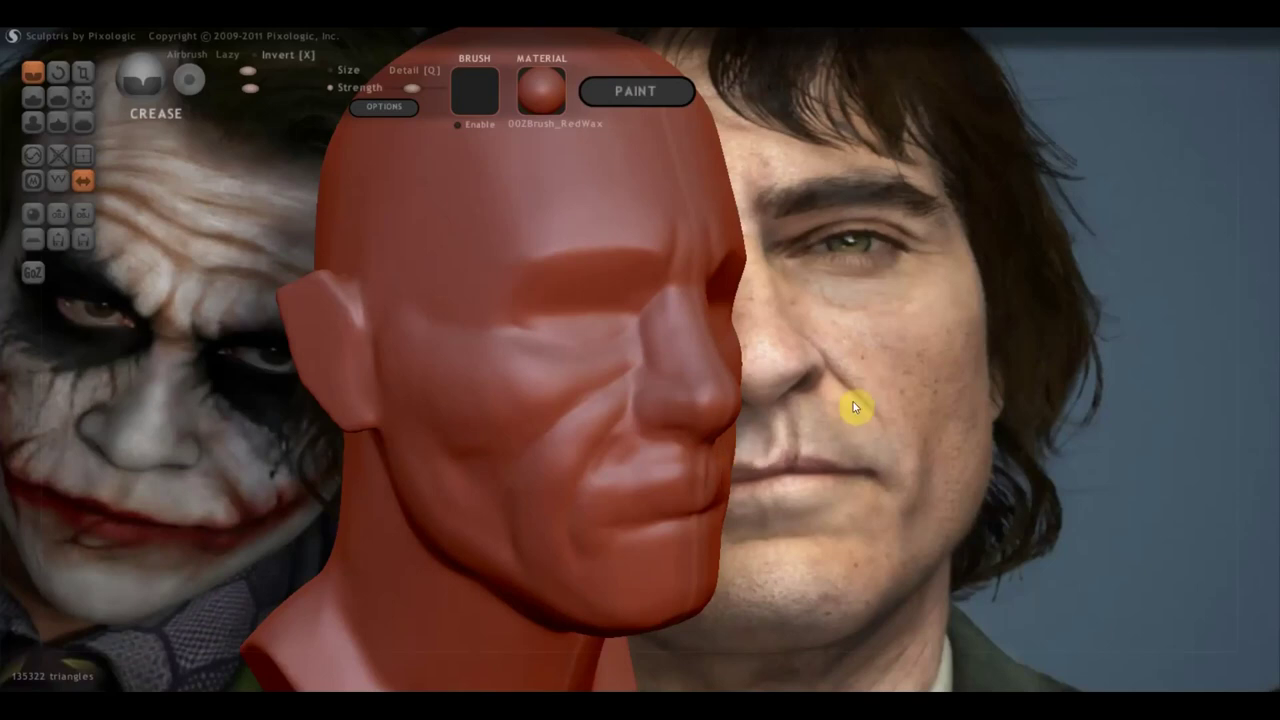
# Turn and zoom the head to a straight front view, then pick the Draw brush
pyautogui.moveTo(861, 393)
pyautogui.mouseDown()
pyautogui.moveTo(826, 370)
pyautogui.moveTo(820, 408)
pyautogui.moveTo(868, 418)
pyautogui.mouseUp()
pyautogui.scroll(-3, 826, 372)
pyautogui.scroll(3, 863, 420)
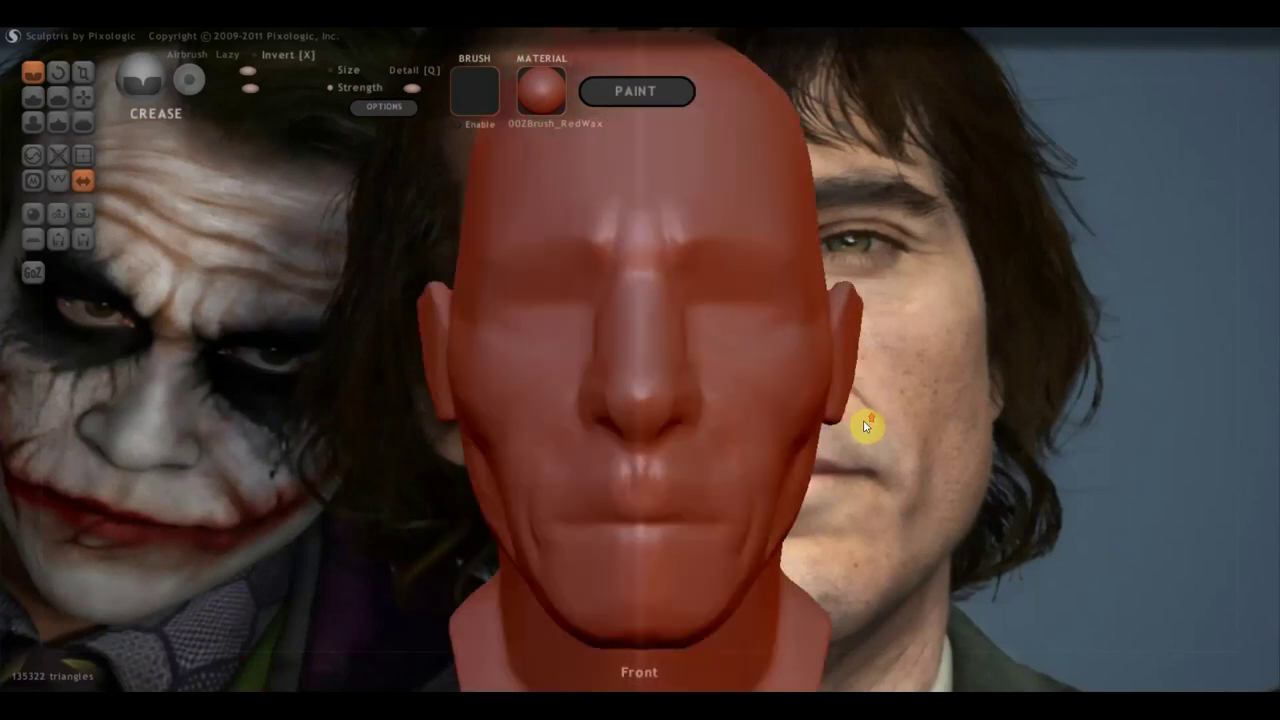
pyautogui.scroll(2, 865, 408)
pyautogui.scroll(-2, 877, 437)
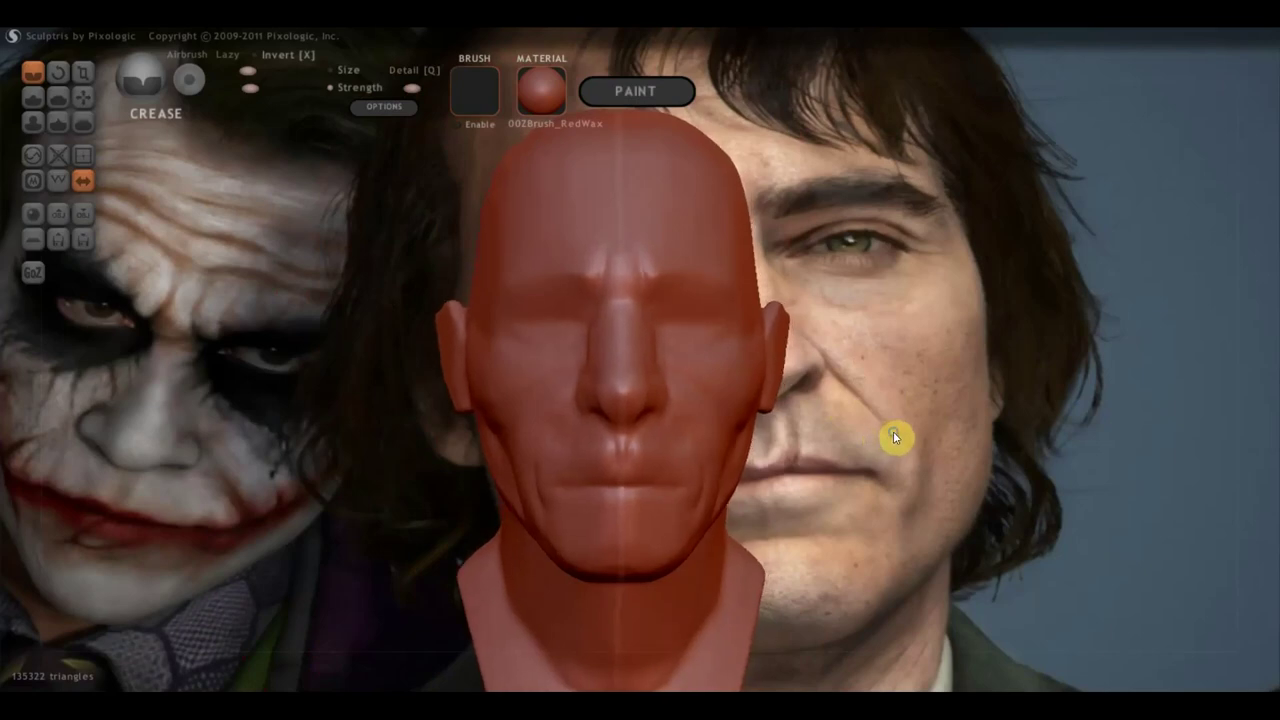
pyautogui.scroll(1, 889, 437)
pyautogui.scroll(1, 889, 437)
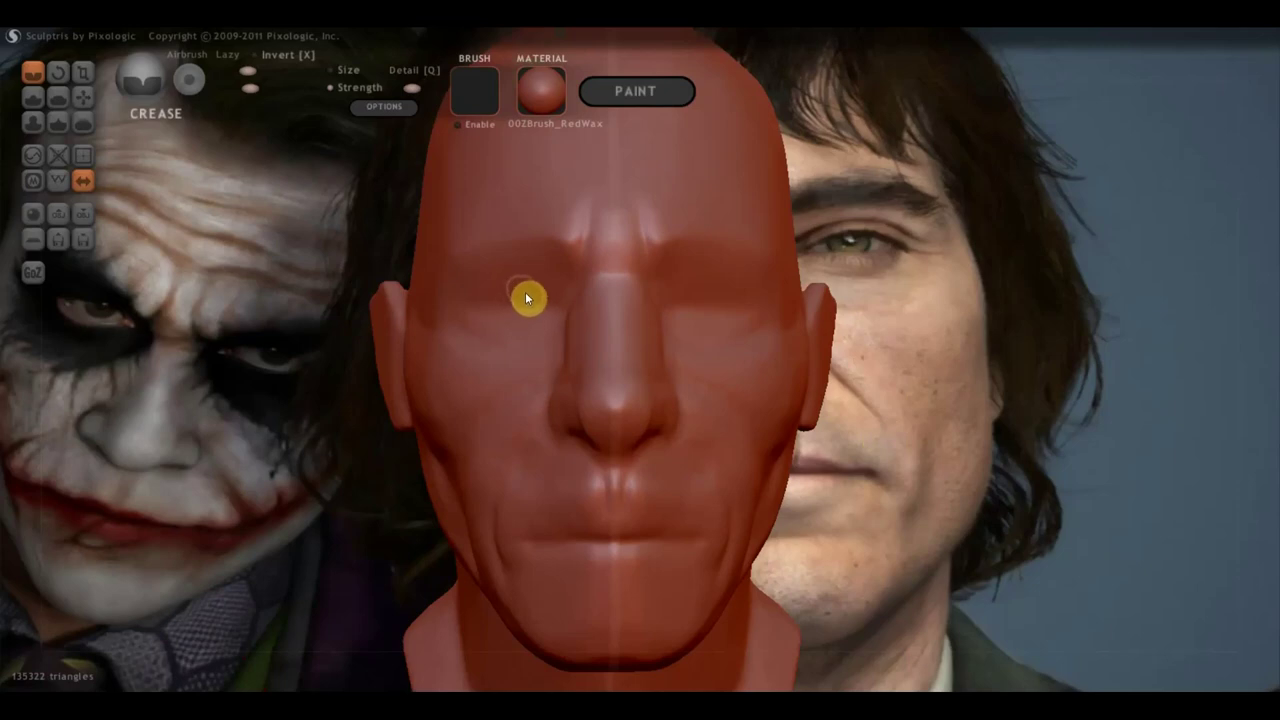
pyautogui.click(35, 97)
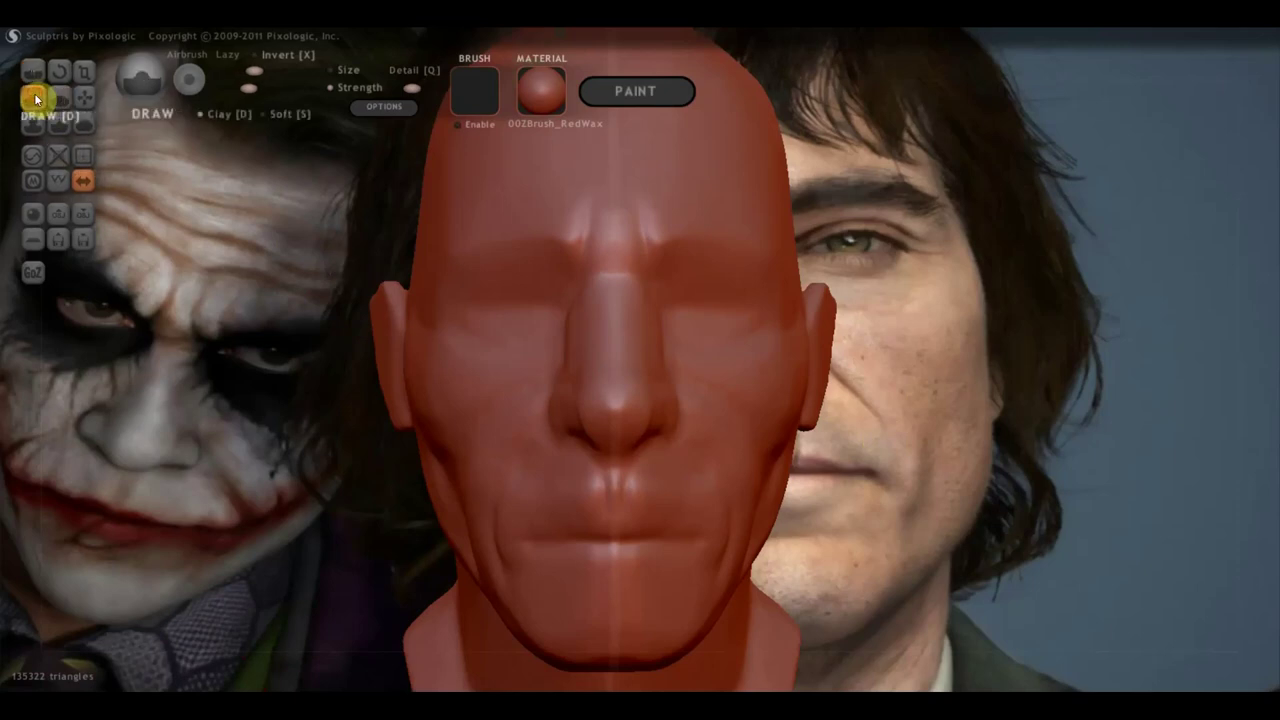
# Add Draw strokes along the left brow and into the eye socket
pyautogui.moveTo(533, 309); pyautogui.dragTo(490, 310)
pyautogui.moveTo(482, 312); pyautogui.dragTo(630, 309, button='right')
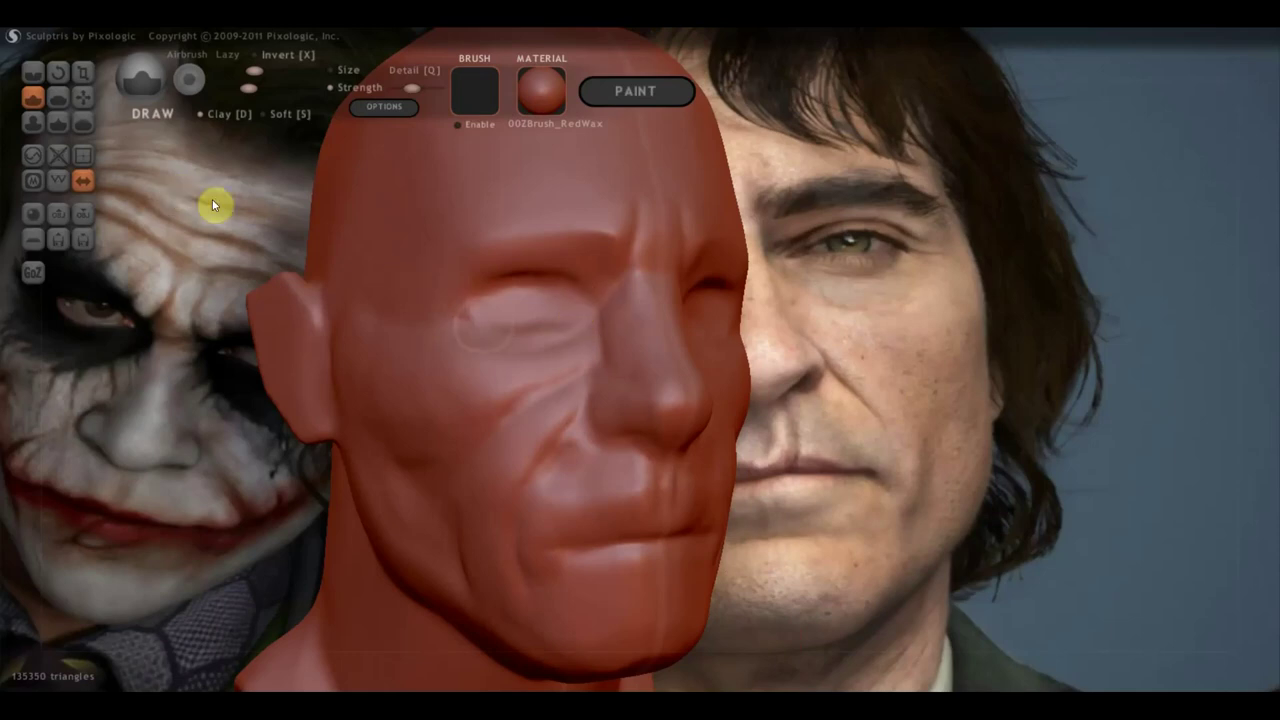
pyautogui.moveTo(553, 311); pyautogui.dragTo(506, 314)
pyautogui.moveTo(553, 304)
pyautogui.mouseDown(button='right')
pyautogui.moveTo(458, 314)
pyautogui.moveTo(483, 302)
pyautogui.mouseUp(button='right')
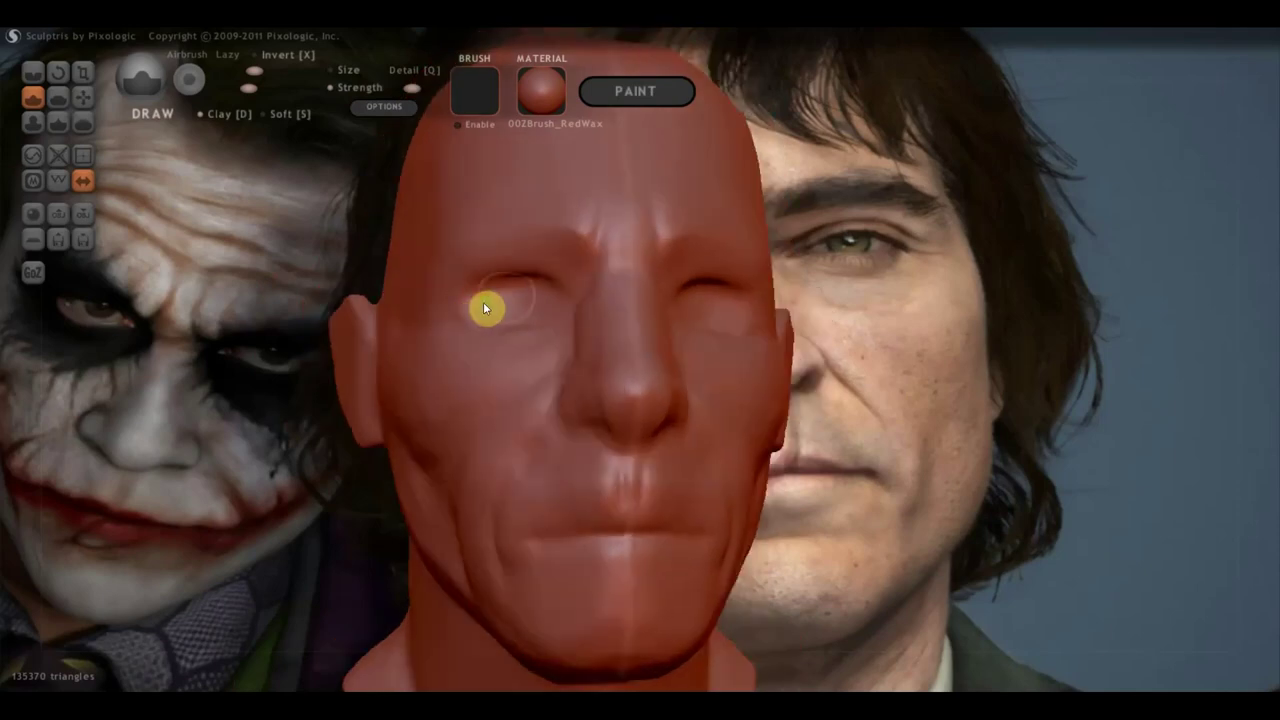
# Flatten and reshape the left brow ridge with the Flatten brush, ending on a front view
pyautogui.click(58, 97)
pyautogui.moveTo(330, 200); pyautogui.dragTo(442, 216, button='right')
pyautogui.moveTo(557, 258)
pyautogui.mouseDown()
pyautogui.moveTo(551, 240)
pyautogui.moveTo(451, 246)
pyautogui.mouseUp()
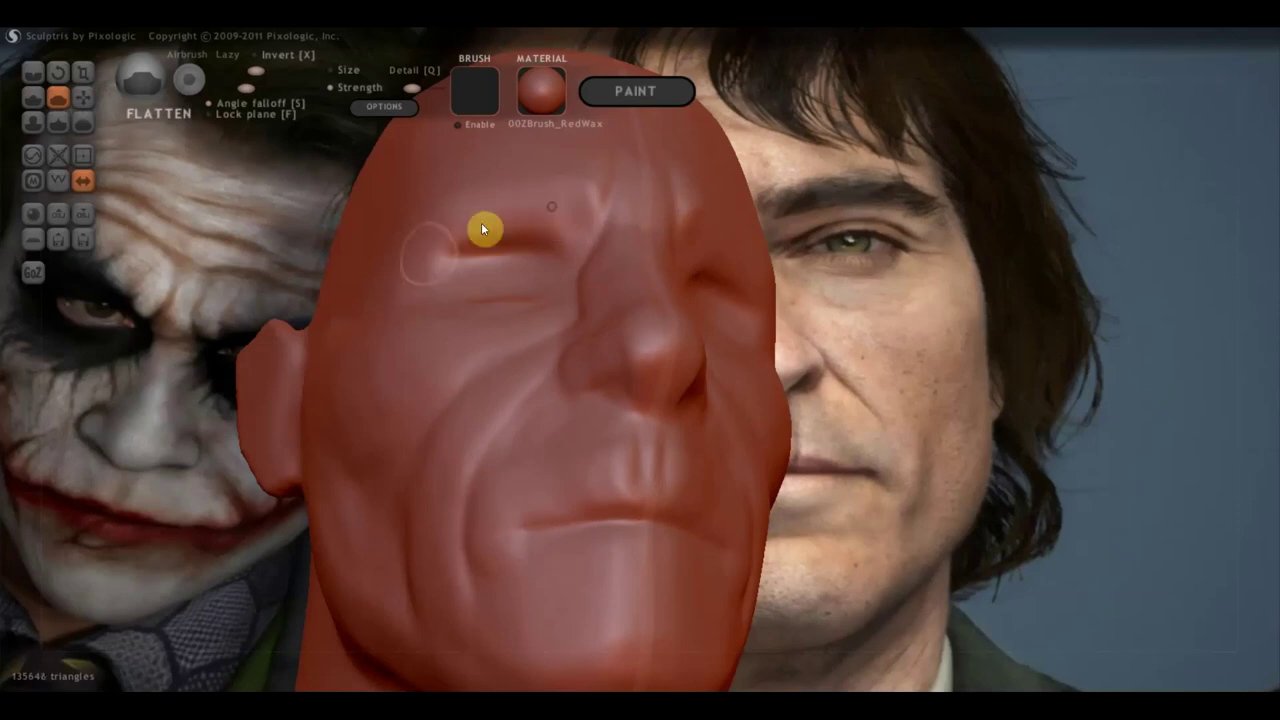
pyautogui.moveTo(557, 229); pyautogui.dragTo(578, 213, button='right')
pyautogui.moveTo(580, 213); pyautogui.dragTo(594, 183)
pyautogui.scroll(-2, 588, 190)
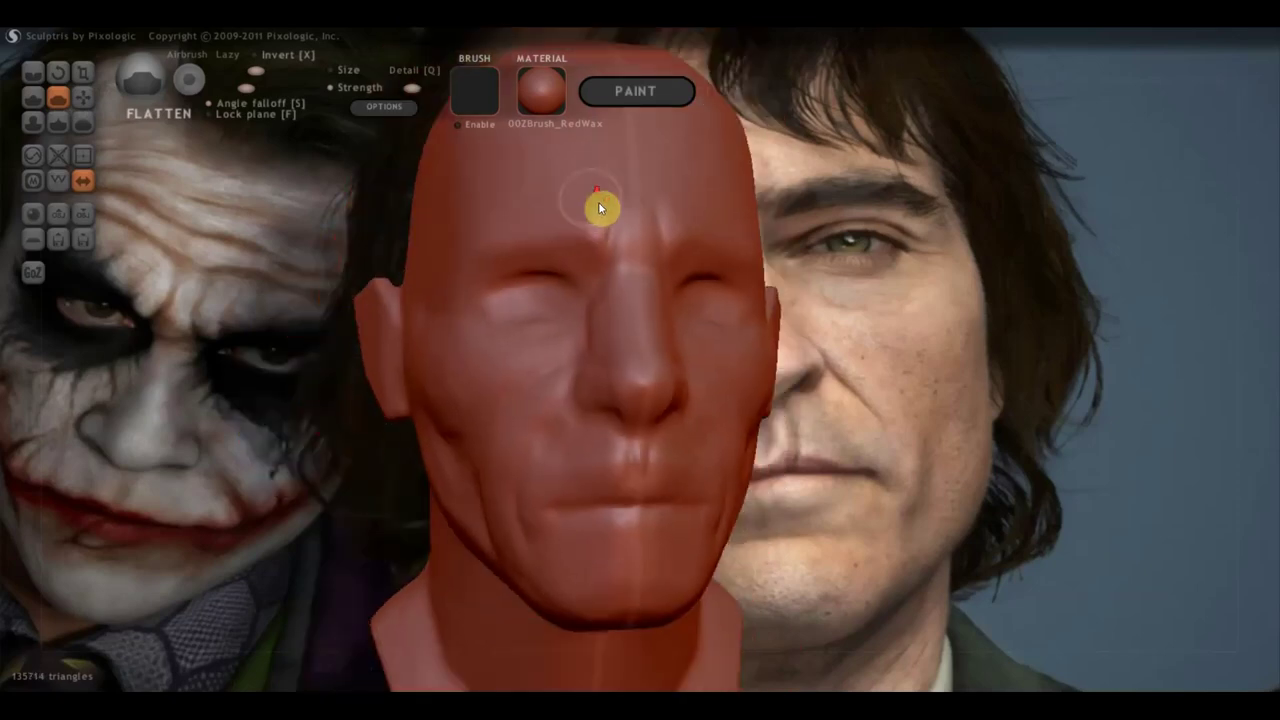
pyautogui.keyDown('shift'); pyautogui.moveTo(600, 208); pyautogui.dragTo(843, 324, button='right'); pyautogui.keyUp('shift')
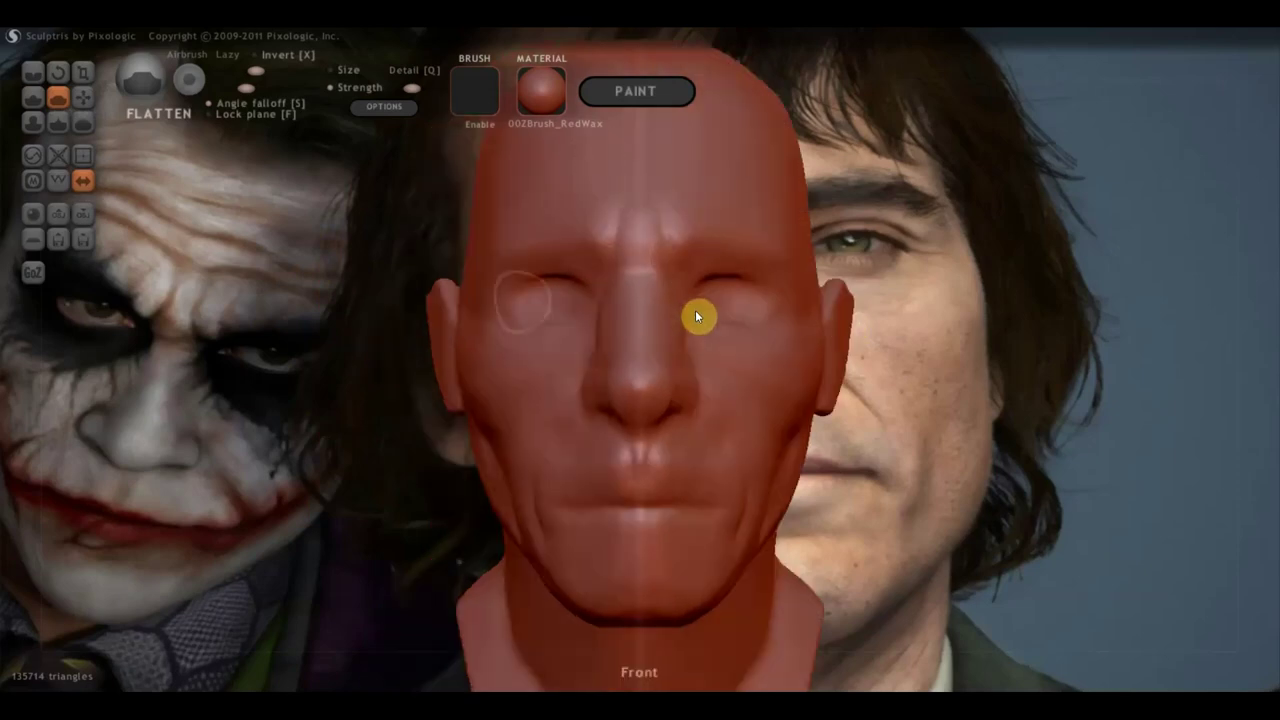
# Reshape the cheek below the eye with the Grab brush
pyautogui.click(83, 97)
pyautogui.scroll(2, 539, 283)
pyautogui.scroll(-1, 539, 276)
pyautogui.scroll(-1, 537, 257)
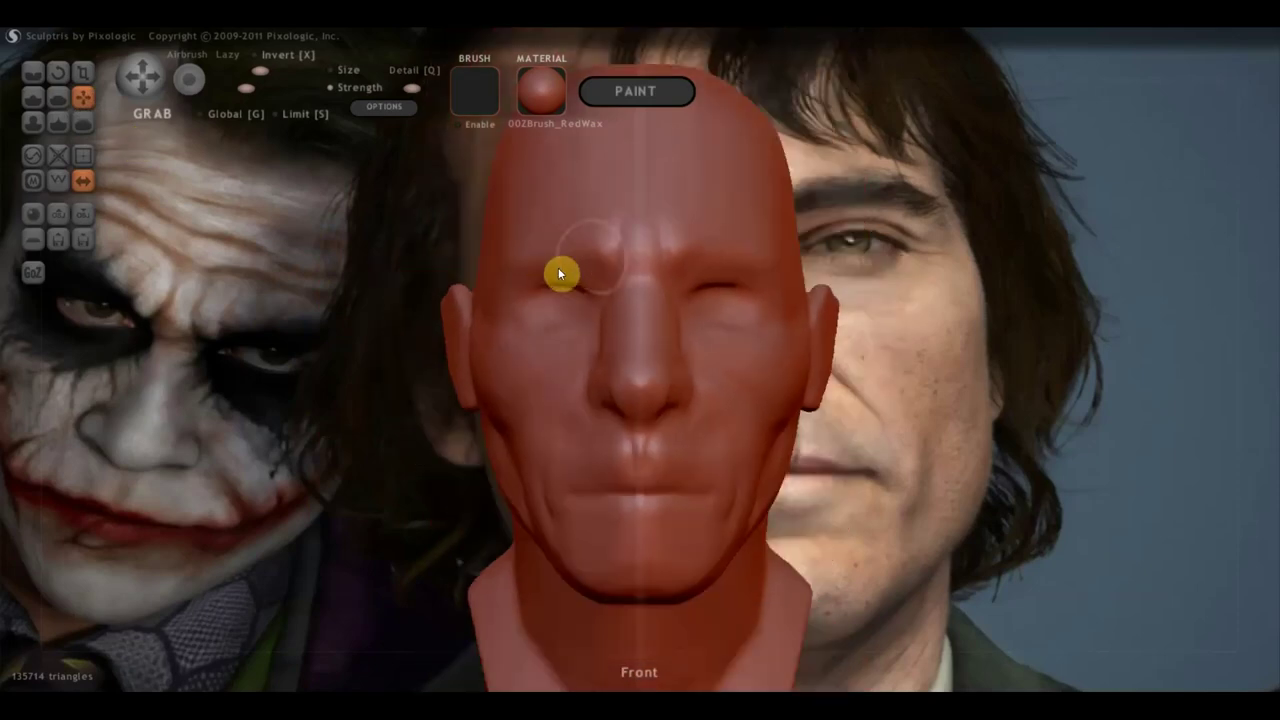
pyautogui.moveTo(714, 266)
pyautogui.mouseDown(button='right')
pyautogui.moveTo(670, 297)
pyautogui.moveTo(534, 300)
pyautogui.mouseUp(button='right')
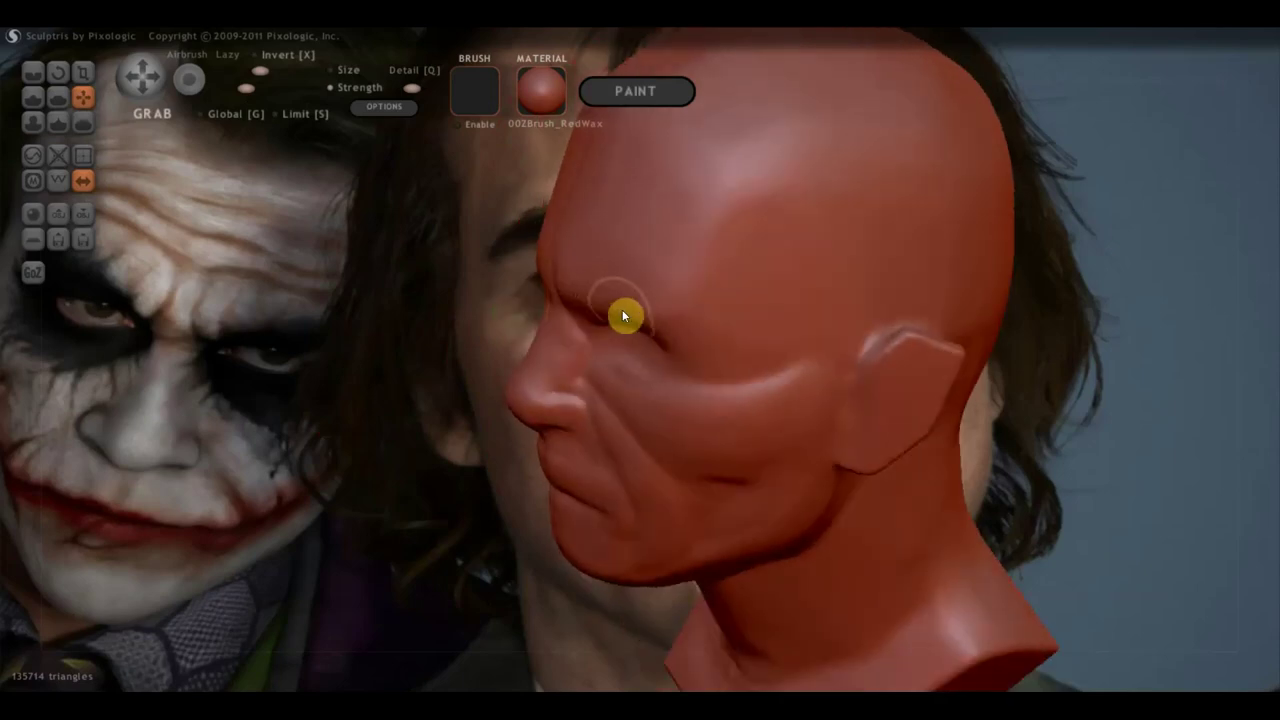
pyautogui.moveTo(614, 329); pyautogui.dragTo(839, 275, button='right')
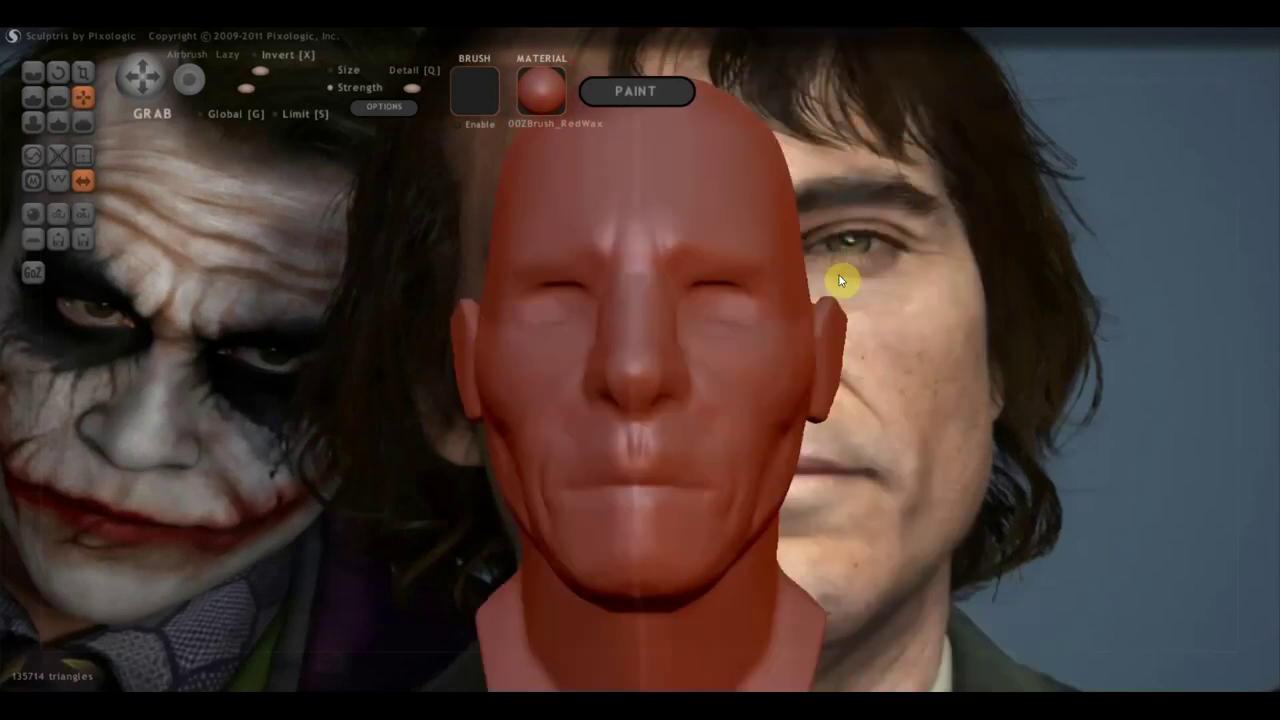
# Pull the mouth corner and lower lip downward, then return to an exact front view
pyautogui.moveTo(730, 435)
pyautogui.mouseDown(button='right')
pyautogui.moveTo(784, 462)
pyautogui.moveTo(865, 453)
pyautogui.mouseUp(button='right')
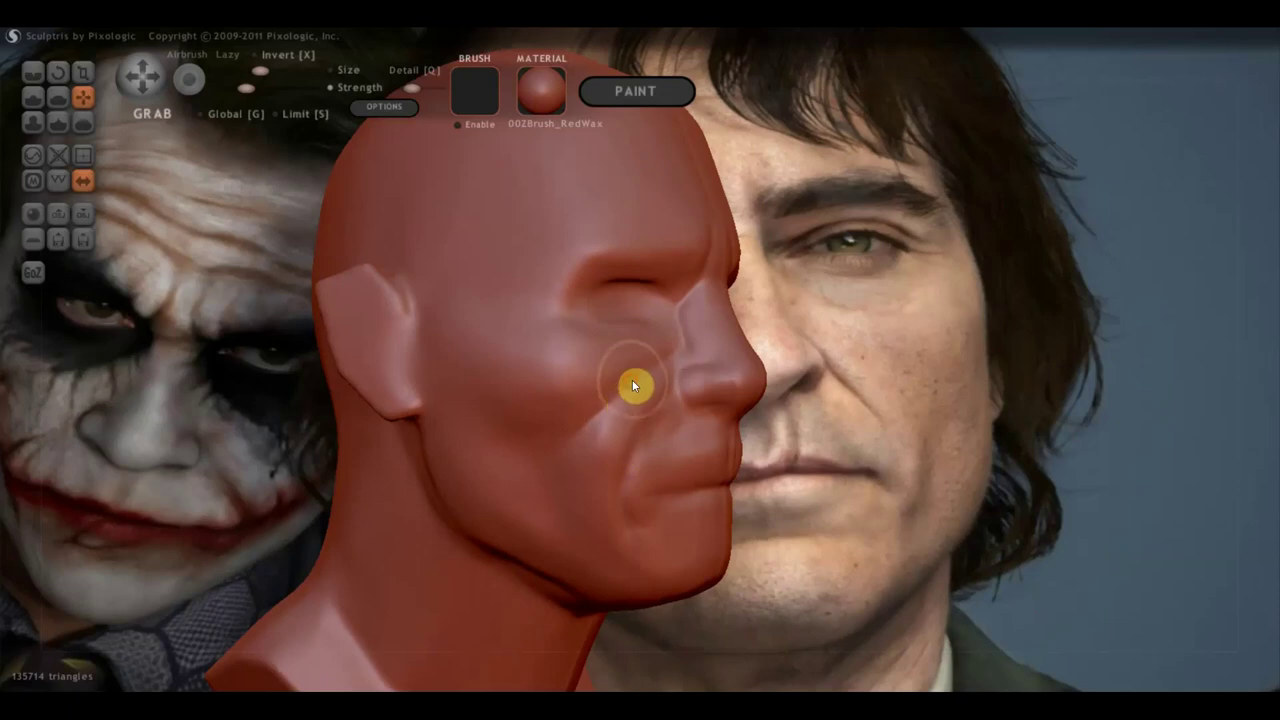
pyautogui.moveTo(590, 470)
pyautogui.mouseDown(button='right')
pyautogui.moveTo(552, 486)
pyautogui.moveTo(596, 453)
pyautogui.mouseUp(button='right')
pyautogui.moveTo(627, 432); pyautogui.dragTo(628, 542)
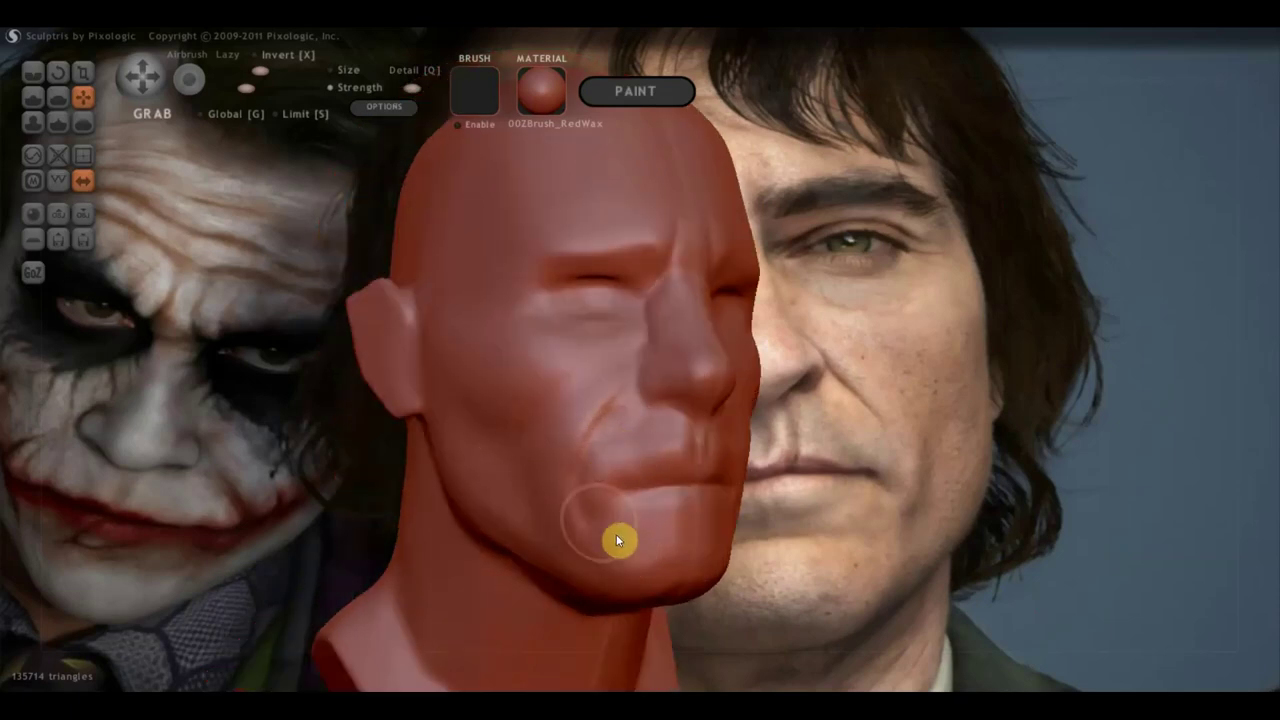
pyautogui.moveTo(628, 542); pyautogui.dragTo(571, 534, button='right')
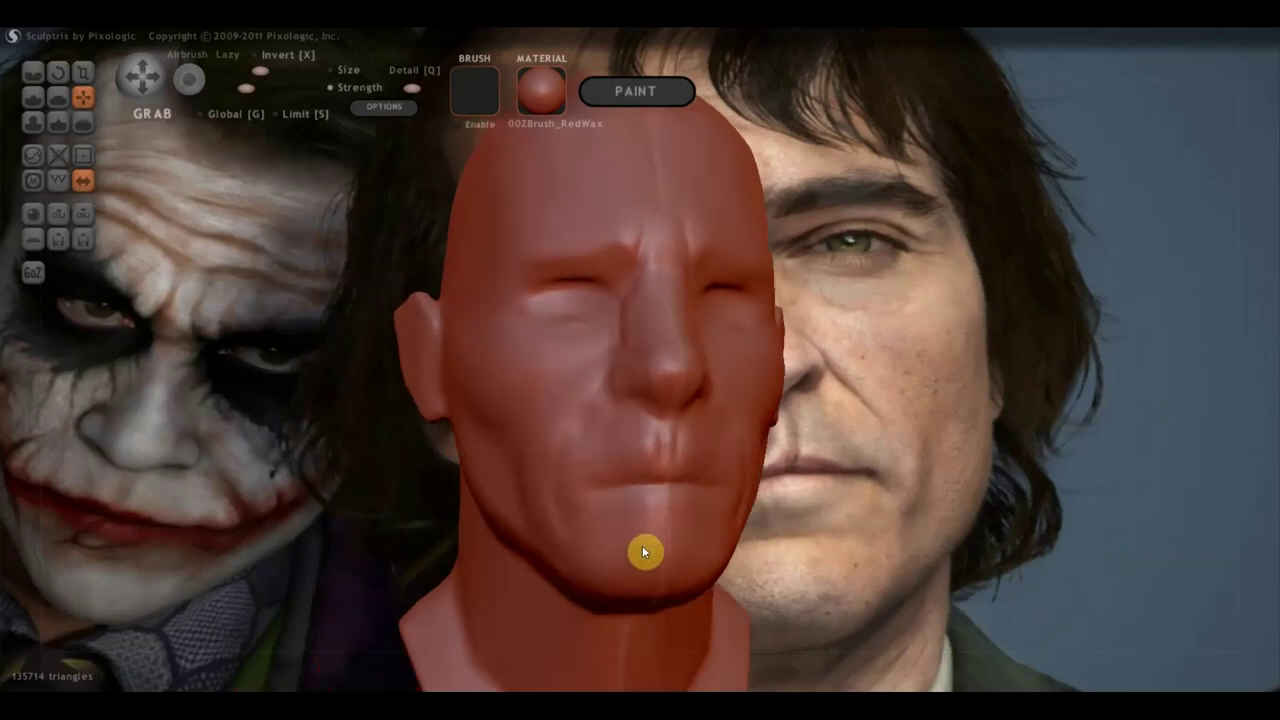
pyautogui.keyDown('shift'); pyautogui.moveTo(645, 548); pyautogui.dragTo(828, 538, button='right'); pyautogui.keyUp('shift')
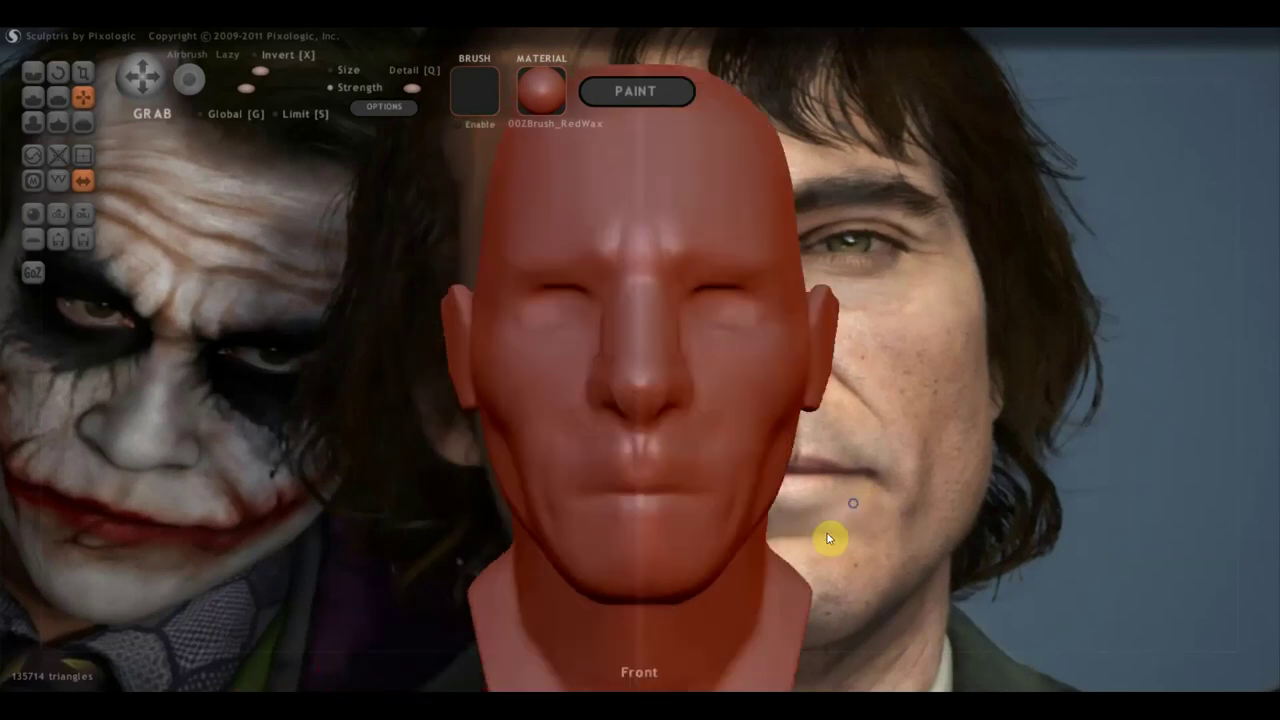
# Build up the lips with small Draw brush strokes, then pick the Crease brush
pyautogui.click(33, 108)
pyautogui.scroll(-2, 636, 500)
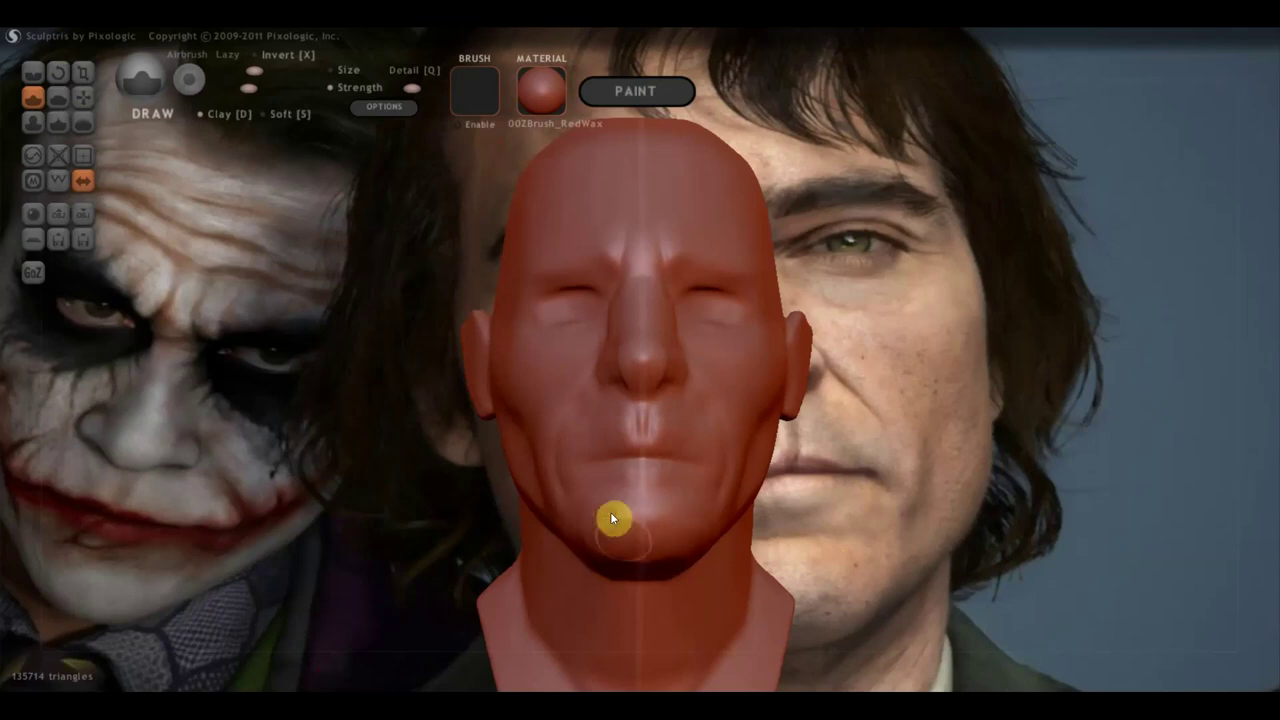
pyautogui.moveTo(649, 543)
pyautogui.mouseDown(button='right')
pyautogui.moveTo(786, 553)
pyautogui.moveTo(719, 551)
pyautogui.mouseUp(button='right')
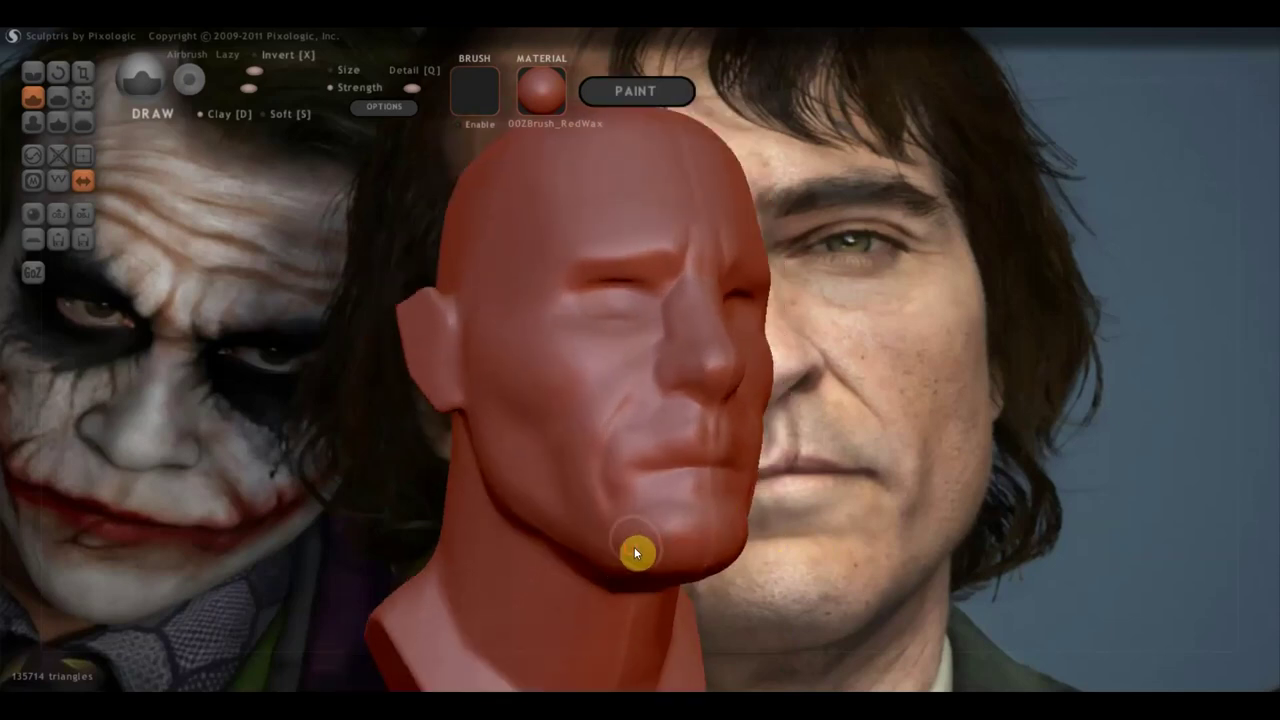
pyautogui.moveTo(614, 561)
pyautogui.mouseDown(button='right')
pyautogui.moveTo(657, 575)
pyautogui.moveTo(563, 591)
pyautogui.moveTo(643, 574)
pyautogui.moveTo(673, 527)
pyautogui.mouseUp(button='right')
pyautogui.scroll(2, 656, 516)
pyautogui.moveTo(664, 556); pyautogui.dragTo(663, 590)
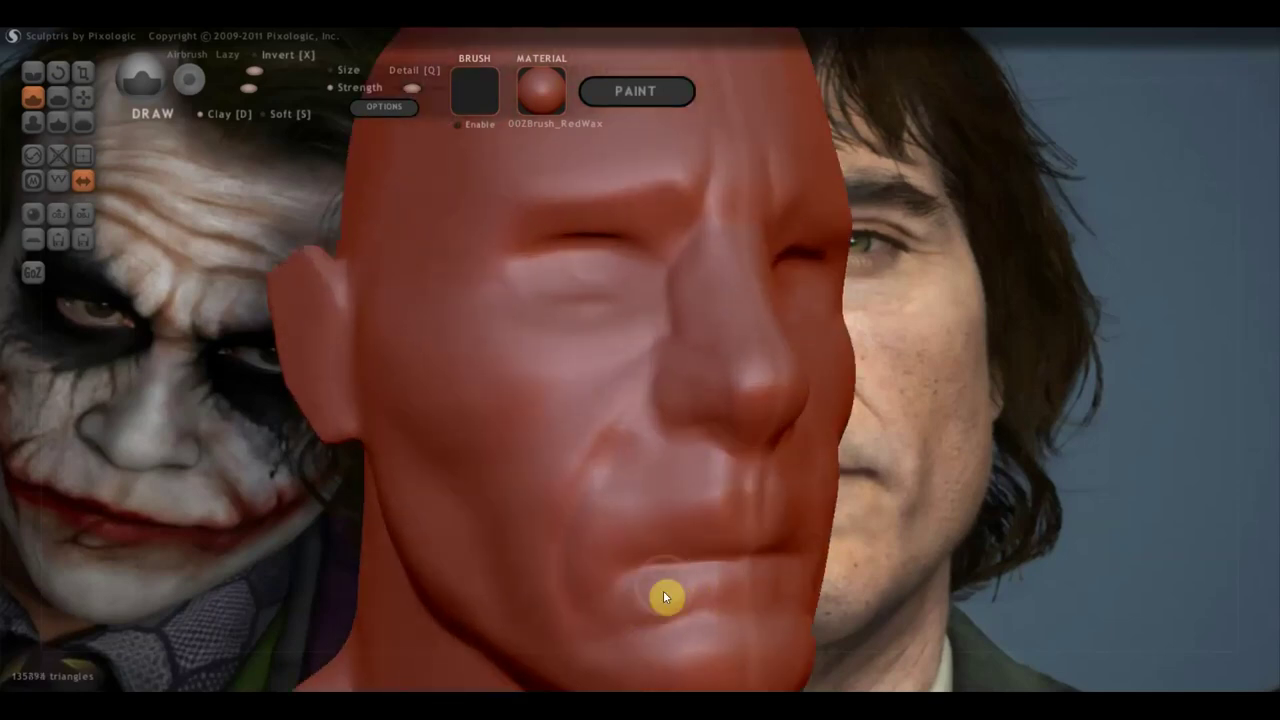
pyautogui.moveTo(707, 598); pyautogui.dragTo(591, 600, button='right')
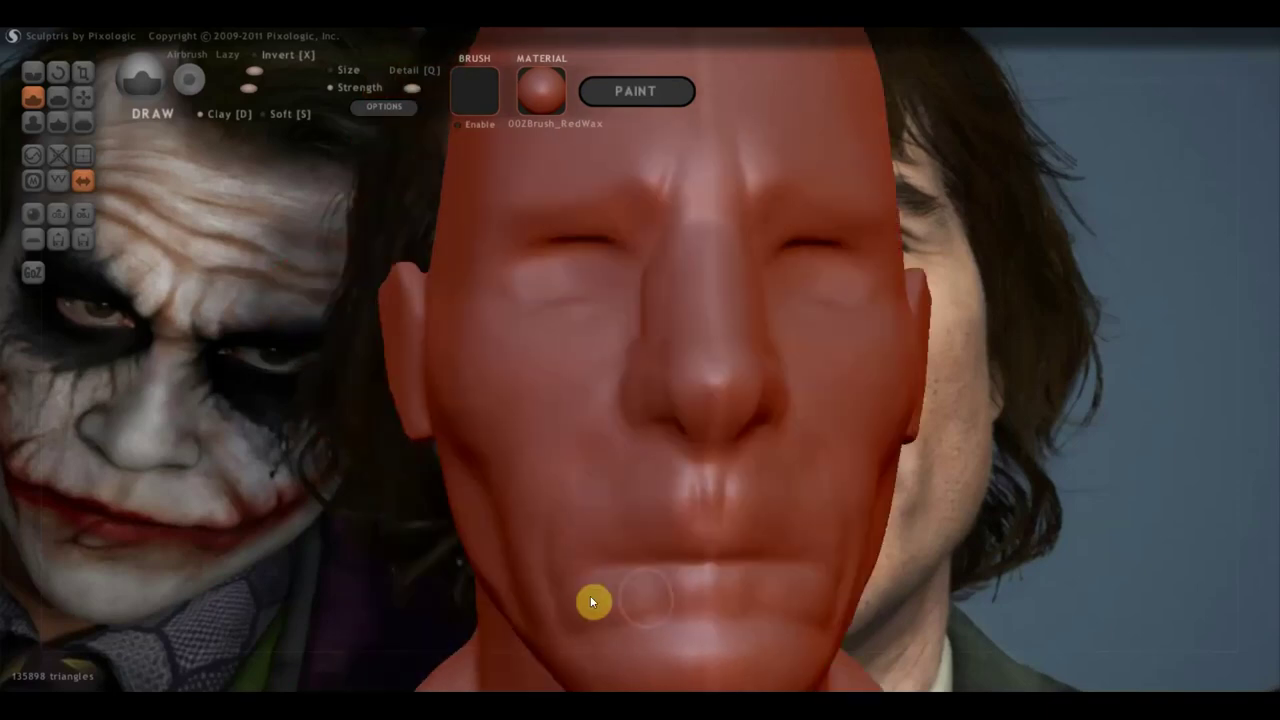
pyautogui.moveTo(726, 594); pyautogui.dragTo(694, 591)
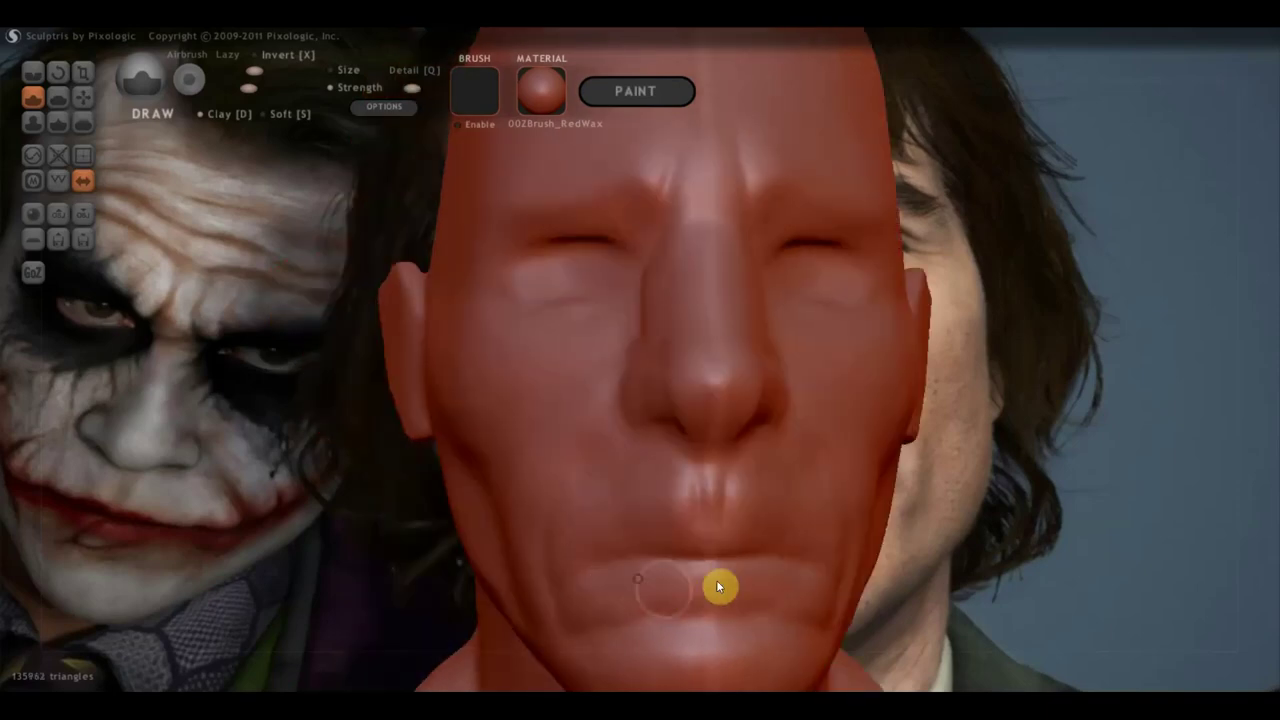
pyautogui.scroll(-2, 634, 590)
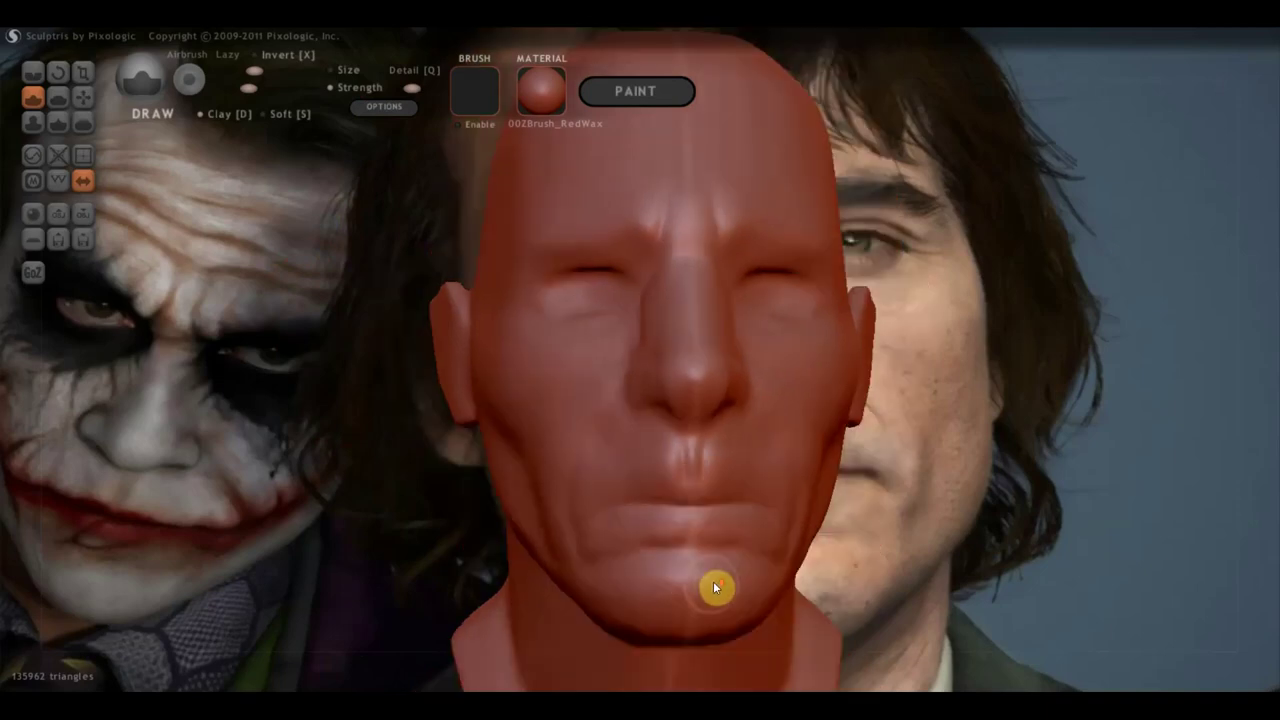
pyautogui.click(34, 78)
pyautogui.moveTo(490, 467); pyautogui.dragTo(585, 480, button='right')
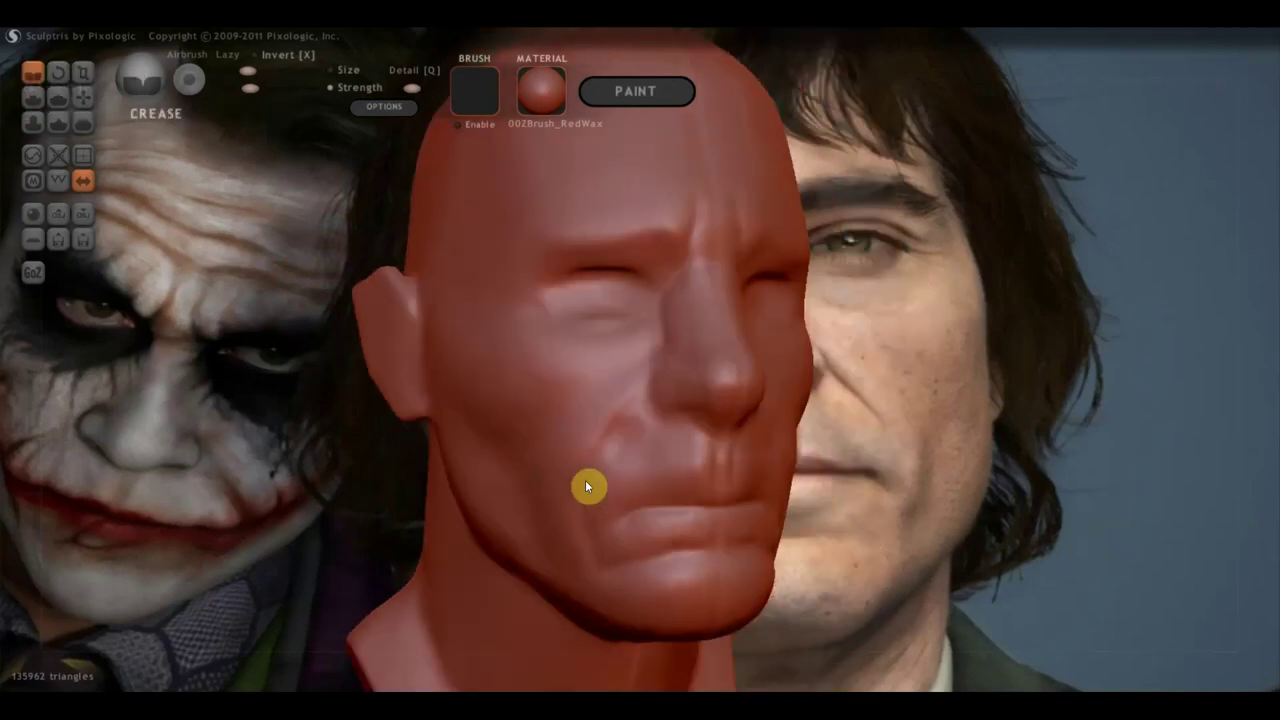
# Refine the lower lip and carve small creases around and below the lip corner
pyautogui.moveTo(614, 530); pyautogui.dragTo(746, 560)
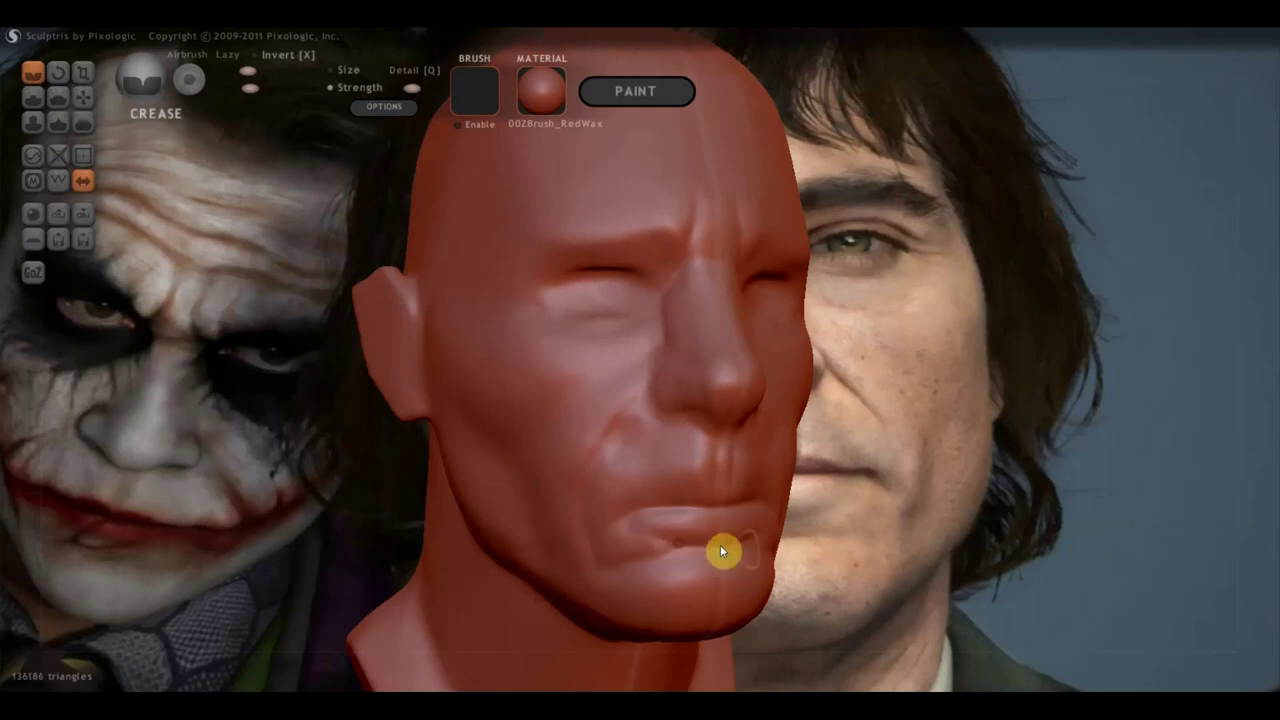
pyautogui.moveTo(745, 562)
pyautogui.mouseDown(button='right')
pyautogui.moveTo(614, 551)
pyautogui.moveTo(677, 563)
pyautogui.mouseUp(button='right')
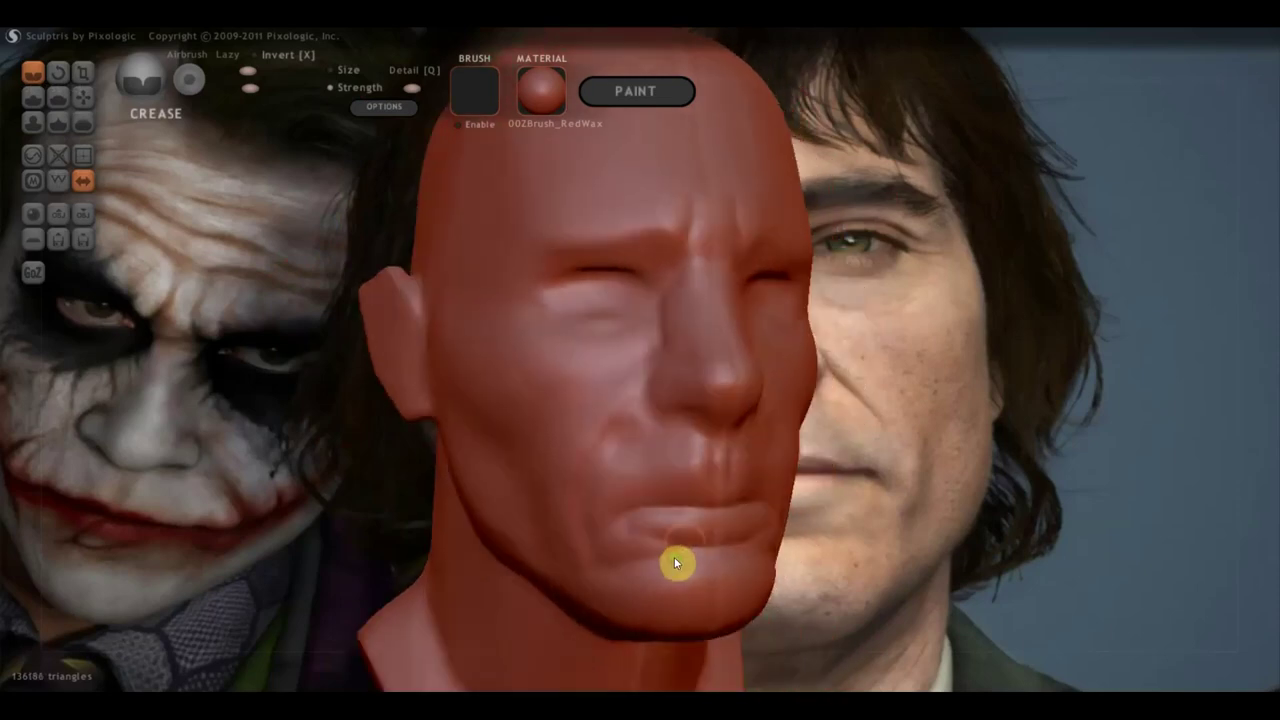
pyautogui.scroll(3, 700, 540)
pyautogui.moveTo(729, 514); pyautogui.dragTo(752, 545, button='right')
pyautogui.moveTo(720, 454); pyautogui.dragTo(722, 514)
pyautogui.moveTo(736, 469); pyautogui.dragTo(738, 506)
pyautogui.moveTo(742, 513)
pyautogui.mouseDown(button='right')
pyautogui.moveTo(723, 514)
pyautogui.moveTo(736, 517)
pyautogui.mouseUp(button='right')
pyautogui.moveTo(736, 517)
pyautogui.mouseDown()
pyautogui.moveTo(634, 524)
pyautogui.moveTo(603, 543)
pyautogui.mouseUp()
# Carve the nasolabial fold and cheek creases beside the nose, plus a crease near the temple
pyautogui.moveTo(603, 543); pyautogui.dragTo(656, 553, button='right')
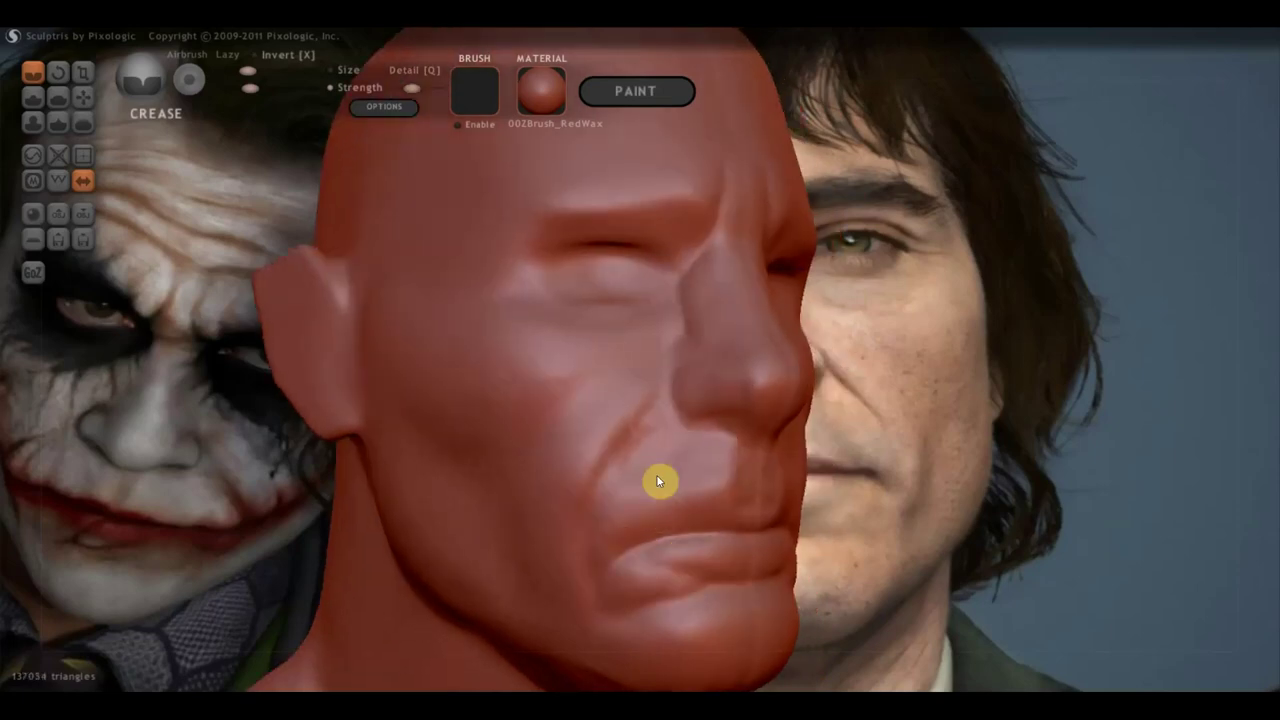
pyautogui.moveTo(672, 378); pyautogui.dragTo(711, 402, button='right')
pyautogui.moveTo(689, 397); pyautogui.dragTo(652, 472)
pyautogui.moveTo(693, 397)
pyautogui.mouseDown()
pyautogui.moveTo(619, 546)
pyautogui.moveTo(620, 592)
pyautogui.mouseUp()
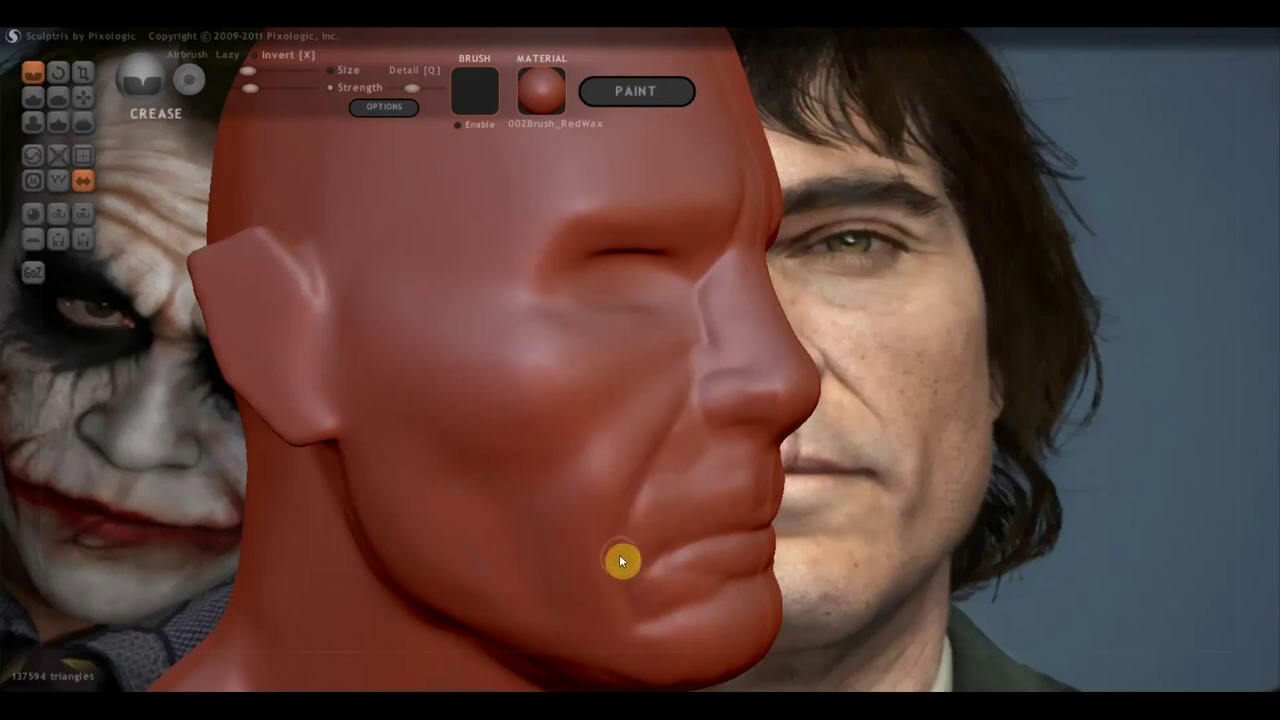
pyautogui.moveTo(671, 363)
pyautogui.mouseDown()
pyautogui.moveTo(622, 421)
pyautogui.moveTo(666, 391)
pyautogui.moveTo(639, 391)
pyautogui.mouseUp()
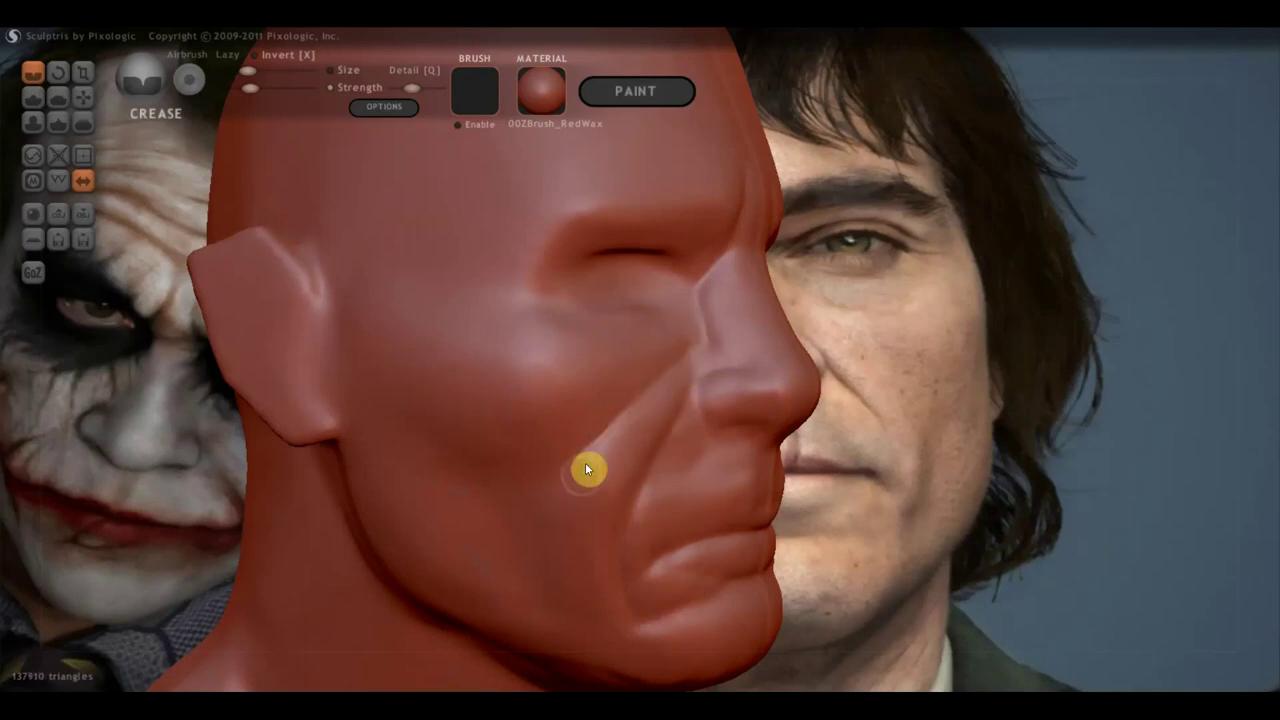
pyautogui.moveTo(525, 496); pyautogui.dragTo(552, 592)
pyautogui.moveTo(386, 277); pyautogui.dragTo(578, 318)
pyautogui.moveTo(578, 318)
pyautogui.mouseDown(button='right')
pyautogui.moveTo(464, 334)
pyautogui.moveTo(634, 323)
pyautogui.moveTo(628, 303)
pyautogui.moveTo(666, 320)
pyautogui.moveTo(640, 287)
pyautogui.moveTo(569, 291)
pyautogui.mouseUp(button='right')
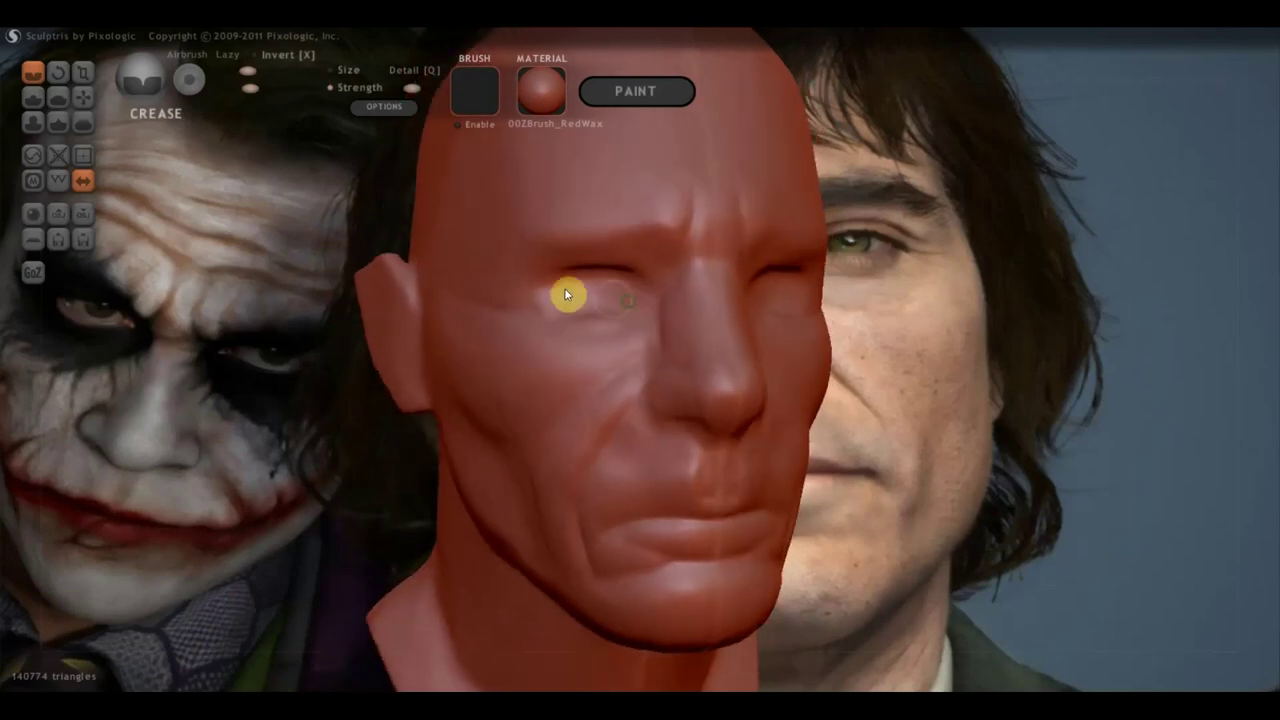
pyautogui.click(38, 104)
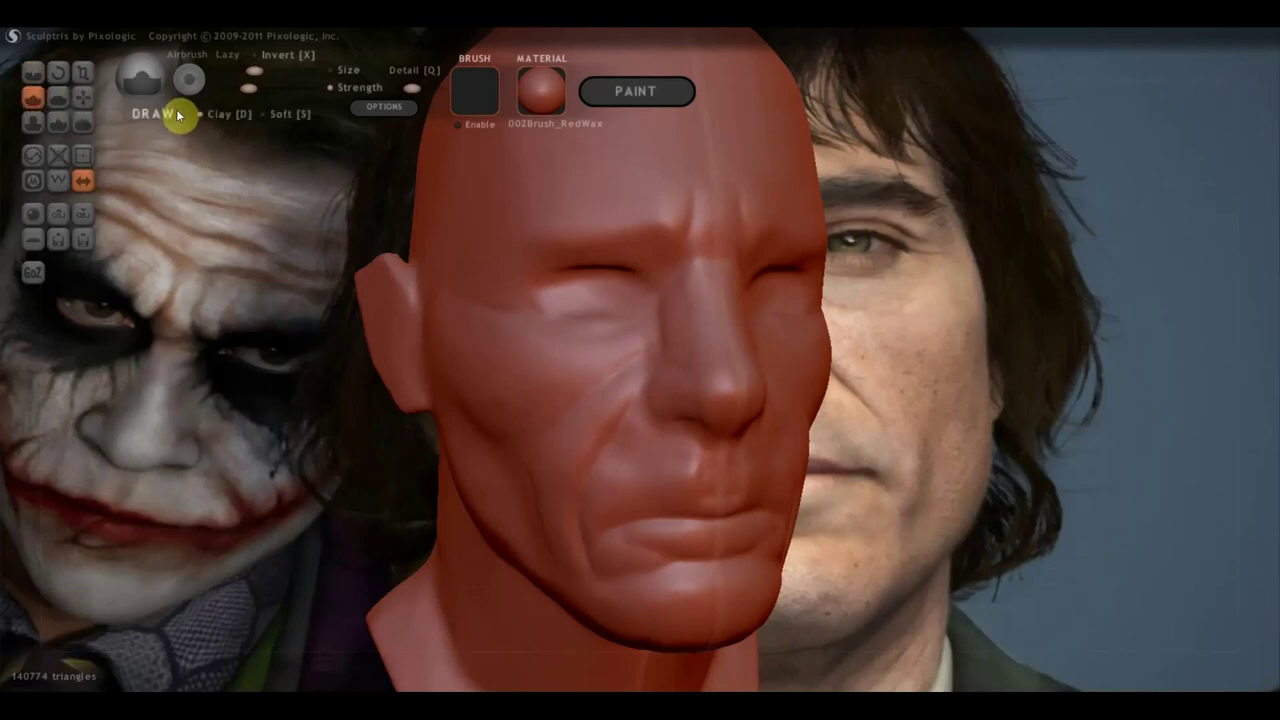
# Build up the cheek with Draw strokes and deepen the crease under the eye
pyautogui.scroll(2, 456, 266)
pyautogui.scroll(3, 507, 291)
pyautogui.scroll(2, 507, 291)
pyautogui.moveTo(594, 274)
pyautogui.mouseDown()
pyautogui.moveTo(611, 266)
pyautogui.moveTo(423, 257)
pyautogui.moveTo(557, 266)
pyautogui.moveTo(643, 241)
pyautogui.moveTo(449, 251)
pyautogui.mouseUp()
pyautogui.scroll(-2, 508, 272)
pyautogui.moveTo(507, 272)
pyautogui.mouseDown(button='right')
pyautogui.moveTo(611, 324)
pyautogui.moveTo(698, 338)
pyautogui.mouseUp(button='right')
pyautogui.moveTo(630, 272)
pyautogui.mouseDown()
pyautogui.moveTo(621, 292)
pyautogui.moveTo(526, 323)
pyautogui.mouseUp()
pyautogui.moveTo(531, 323)
pyautogui.mouseDown(button='right')
pyautogui.moveTo(394, 286)
pyautogui.moveTo(534, 297)
pyautogui.moveTo(480, 294)
pyautogui.moveTo(488, 328)
pyautogui.moveTo(277, 243)
pyautogui.moveTo(449, 343)
pyautogui.mouseUp(button='right')
pyautogui.click(215, 115)
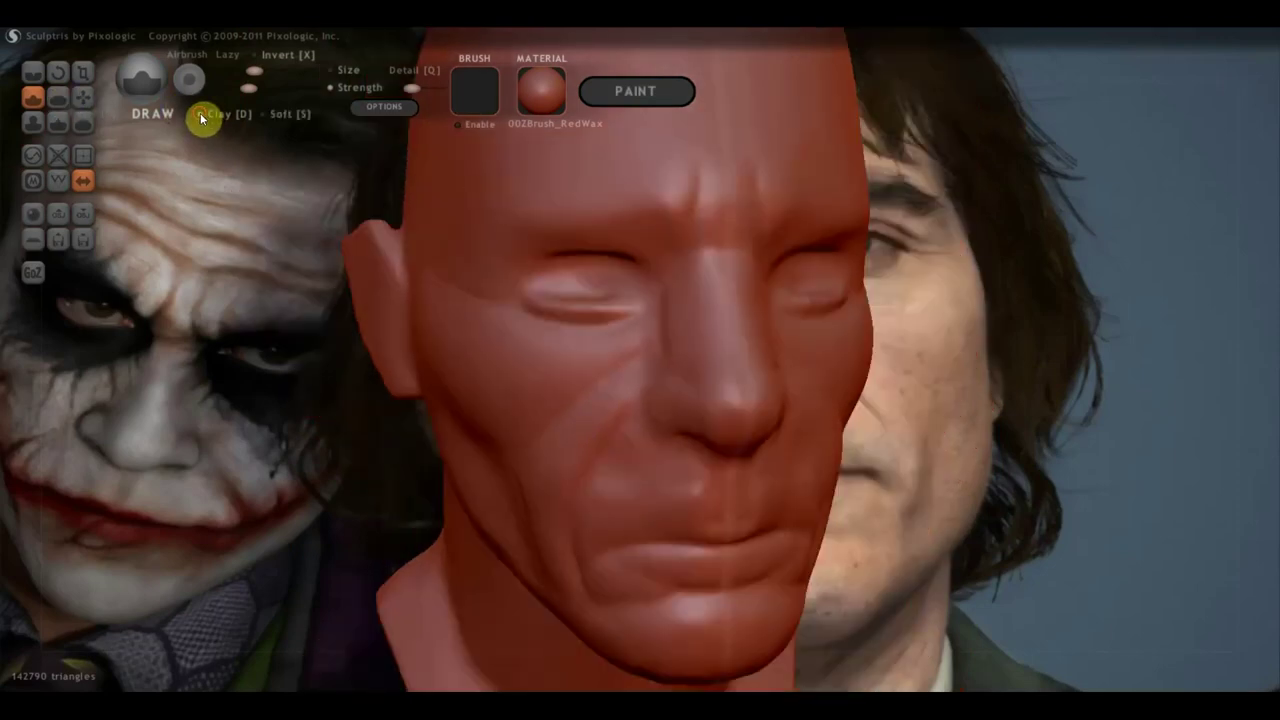
# Orbit the head through front and three-quarter views to check the face, then pick Flatten
pyautogui.moveTo(270, 229); pyautogui.dragTo(610, 390, button='right')
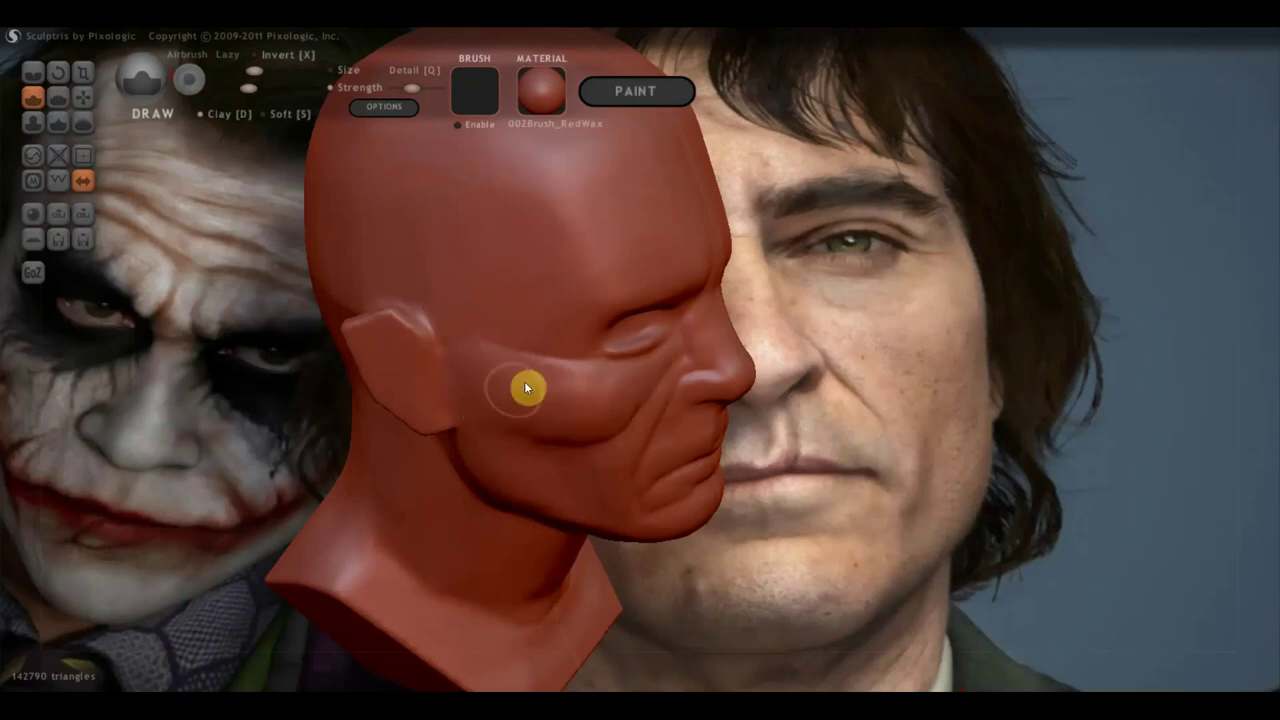
pyautogui.moveTo(499, 382)
pyautogui.mouseDown(button='right')
pyautogui.moveTo(272, 326)
pyautogui.moveTo(169, 264)
pyautogui.moveTo(386, 369)
pyautogui.moveTo(613, 410)
pyautogui.moveTo(620, 436)
pyautogui.moveTo(568, 404)
pyautogui.mouseUp(button='right')
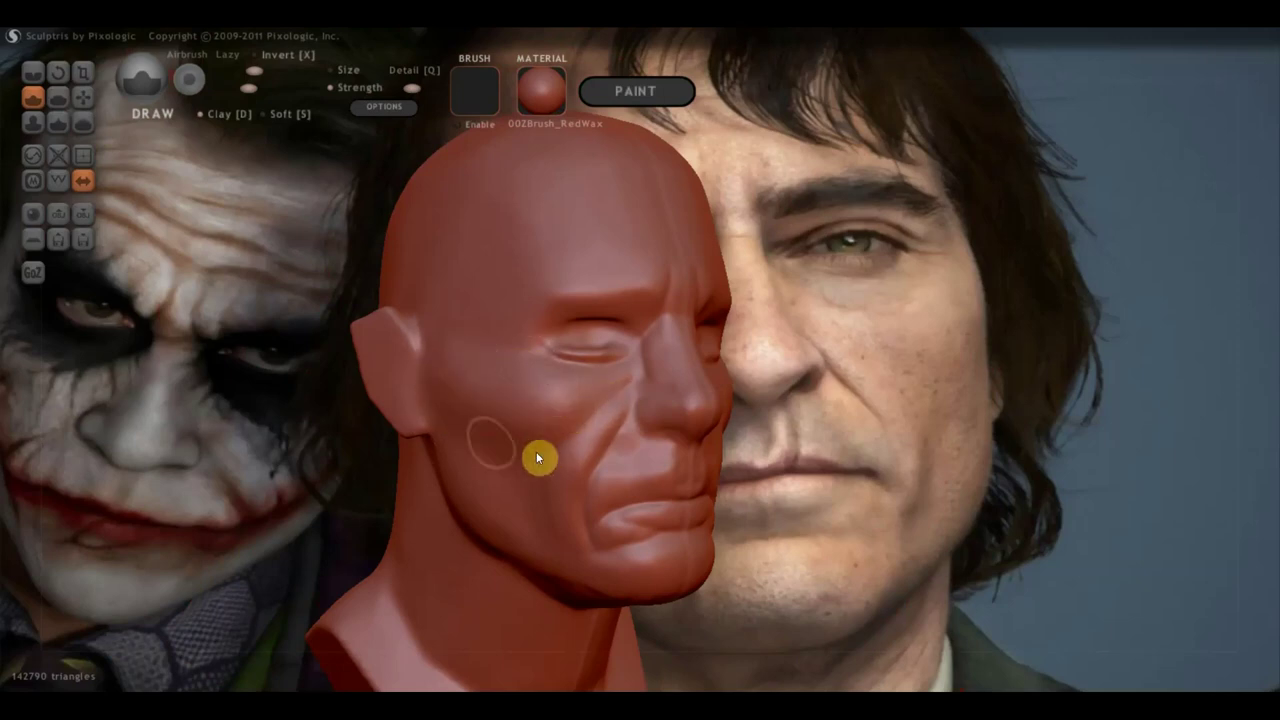
pyautogui.moveTo(406, 366)
pyautogui.mouseDown(button='right')
pyautogui.moveTo(514, 443)
pyautogui.moveTo(386, 449)
pyautogui.mouseUp(button='right')
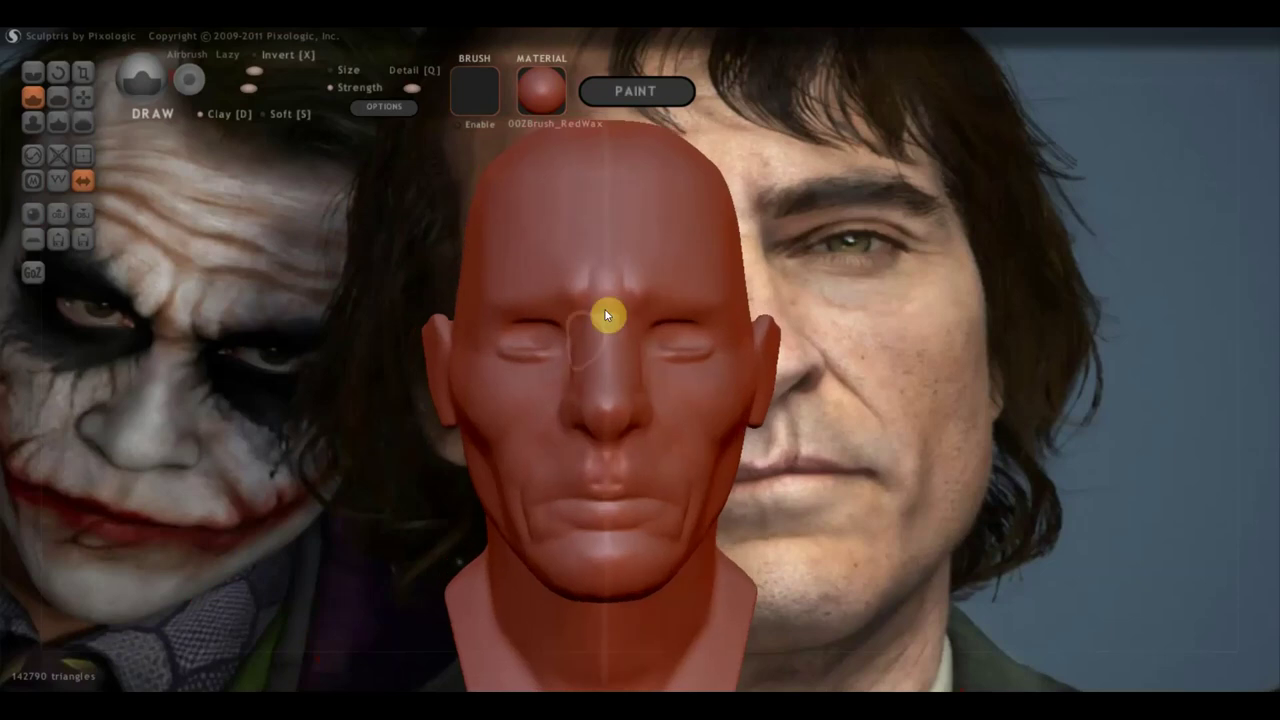
pyautogui.moveTo(606, 311); pyautogui.dragTo(746, 413, button='right')
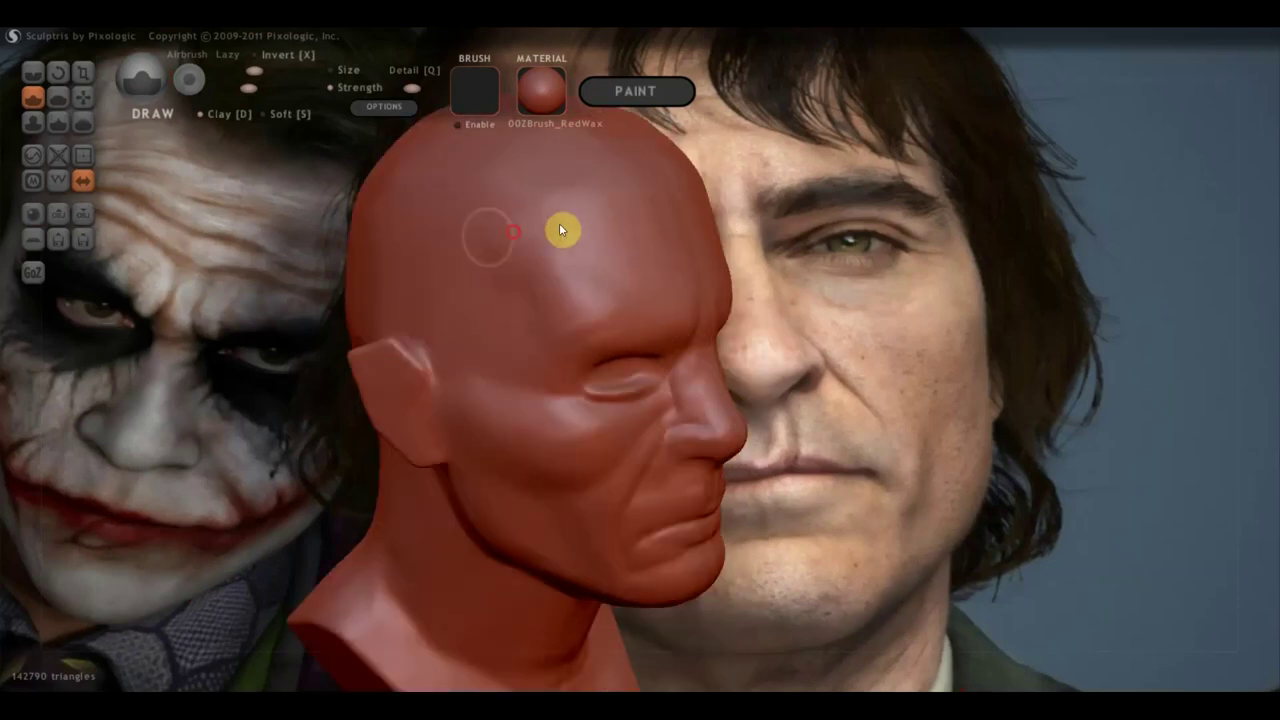
pyautogui.moveTo(478, 226); pyautogui.dragTo(418, 348, button='right')
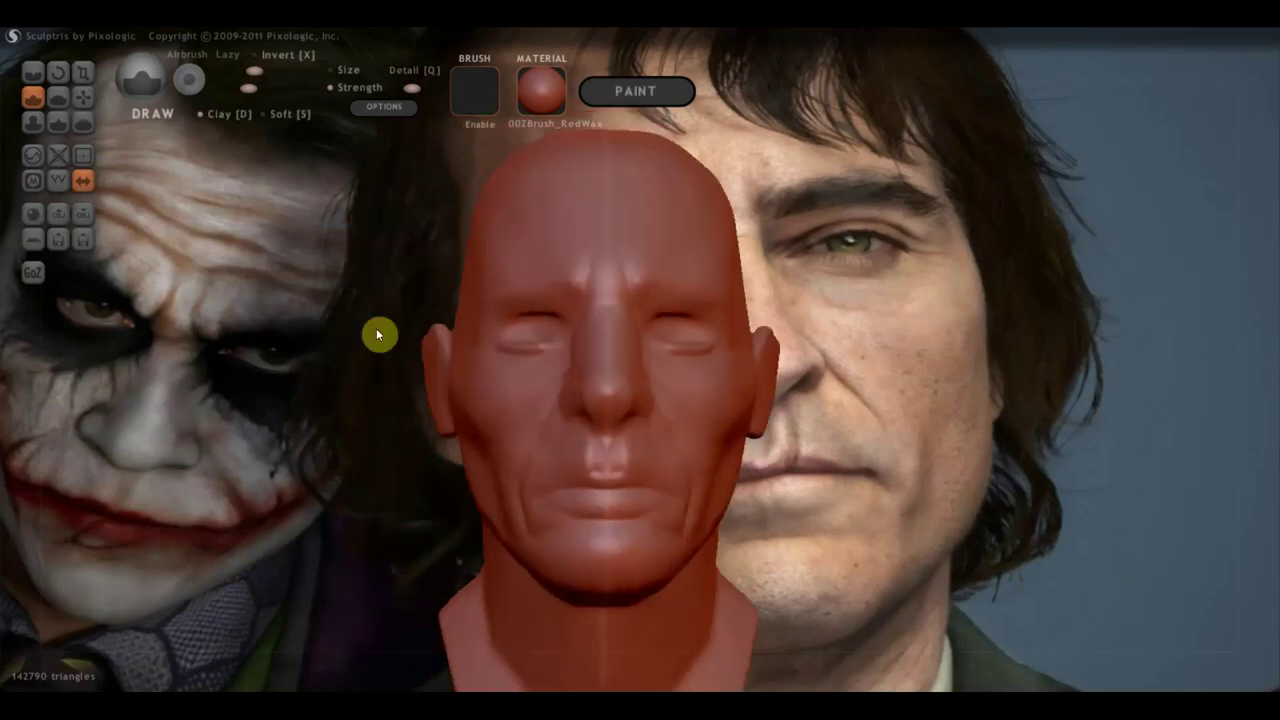
pyautogui.moveTo(584, 416); pyautogui.dragTo(775, 470, button='right')
pyautogui.scroll(3, 692, 460)
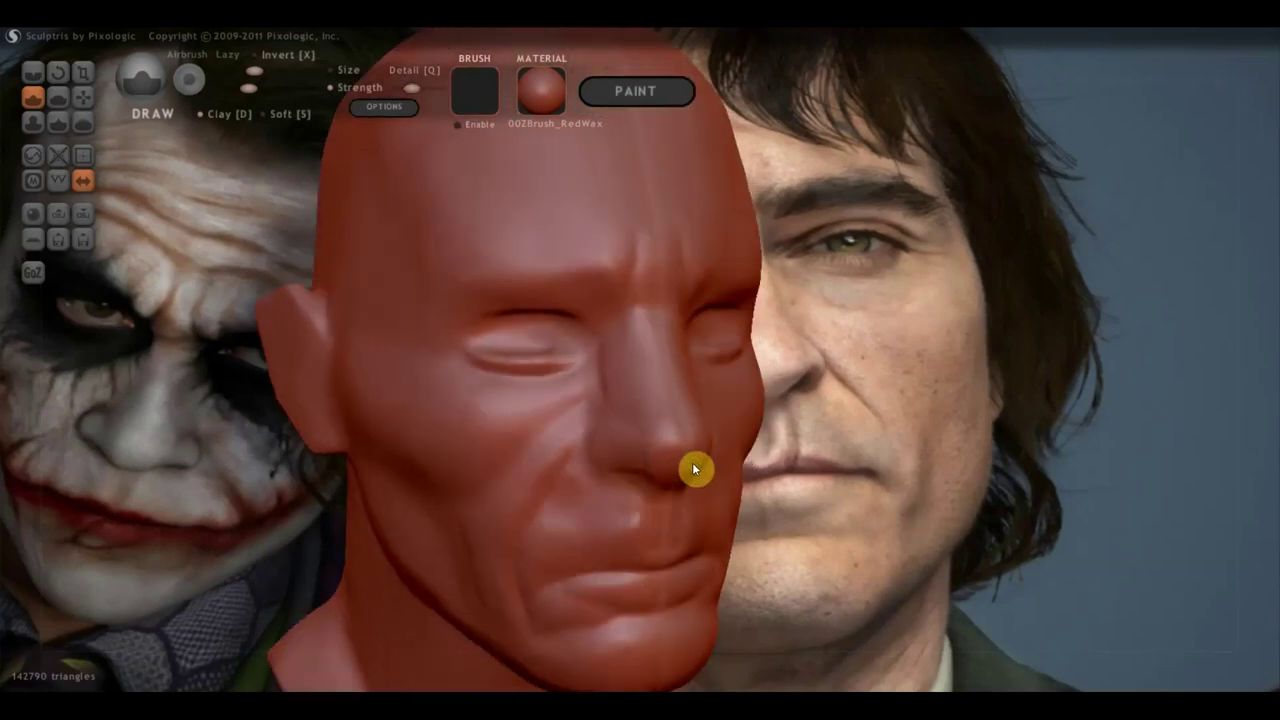
pyautogui.click(58, 97)
pyautogui.scroll(3, 512, 359)
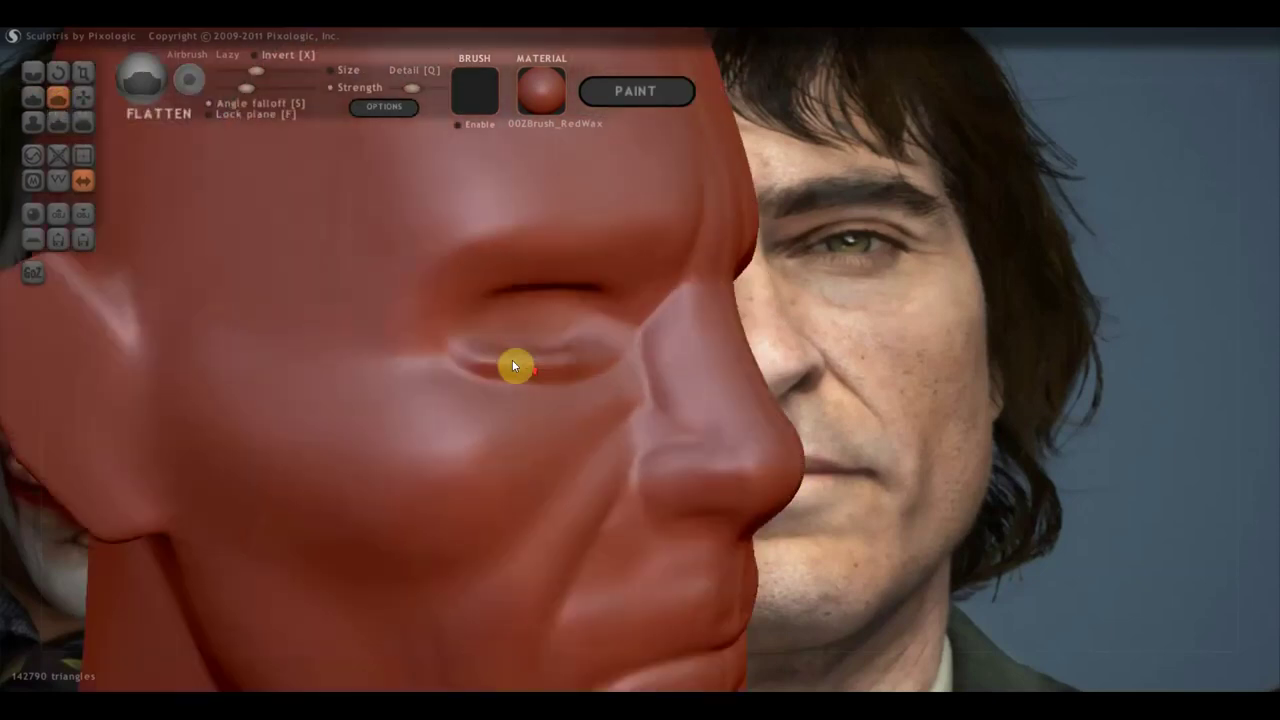
# Flatten and smooth the nose slightly, ending on an exact front view
pyautogui.scroll(2, 674, 410)
pyautogui.scroll(-2, 676, 413)
pyautogui.moveTo(677, 386)
pyautogui.mouseDown()
pyautogui.moveTo(670, 396)
pyautogui.moveTo(670, 378)
pyautogui.moveTo(693, 413)
pyautogui.moveTo(683, 395)
pyautogui.moveTo(704, 396)
pyautogui.mouseUp()
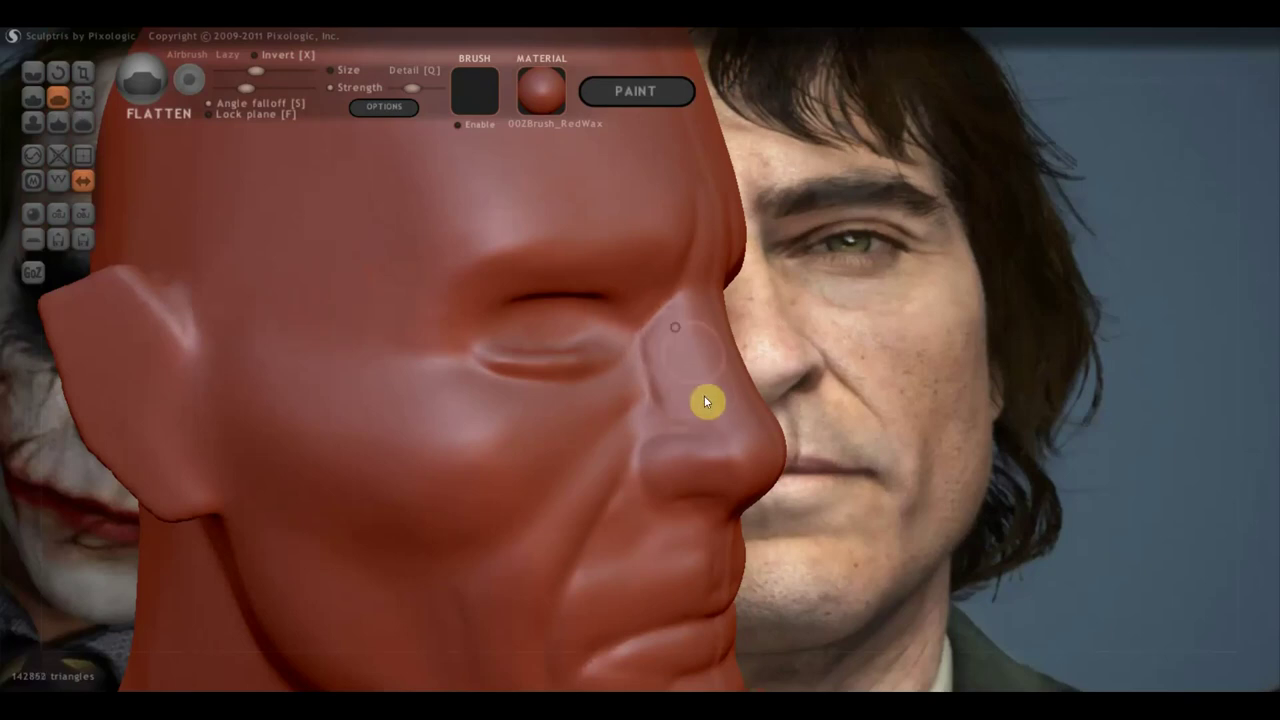
pyautogui.moveTo(685, 384)
pyautogui.mouseDown(button='right')
pyautogui.moveTo(531, 422)
pyautogui.moveTo(645, 406)
pyautogui.mouseUp(button='right')
pyautogui.moveTo(660, 330)
pyautogui.mouseDown()
pyautogui.moveTo(677, 369)
pyautogui.moveTo(673, 344)
pyautogui.mouseUp()
pyautogui.moveTo(671, 394)
pyautogui.mouseDown(button='right')
pyautogui.moveTo(566, 371)
pyautogui.moveTo(540, 383)
pyautogui.mouseUp(button='right')
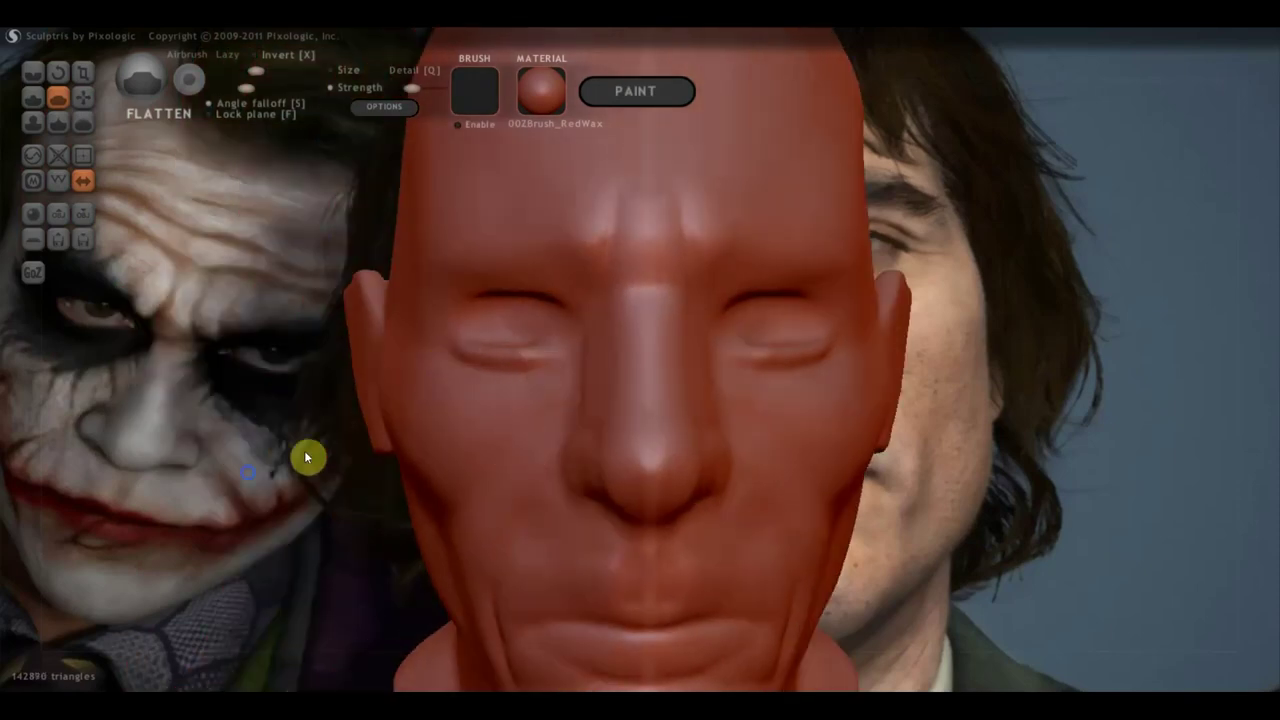
pyautogui.keyDown('shift'); pyautogui.moveTo(306, 454); pyautogui.dragTo(306, 465, button='right'); pyautogui.keyUp('shift')
# With Grab, shift the nose bridge surface beside the inner eye
pyautogui.click(83, 100)
pyautogui.scroll(-2, 622, 339)
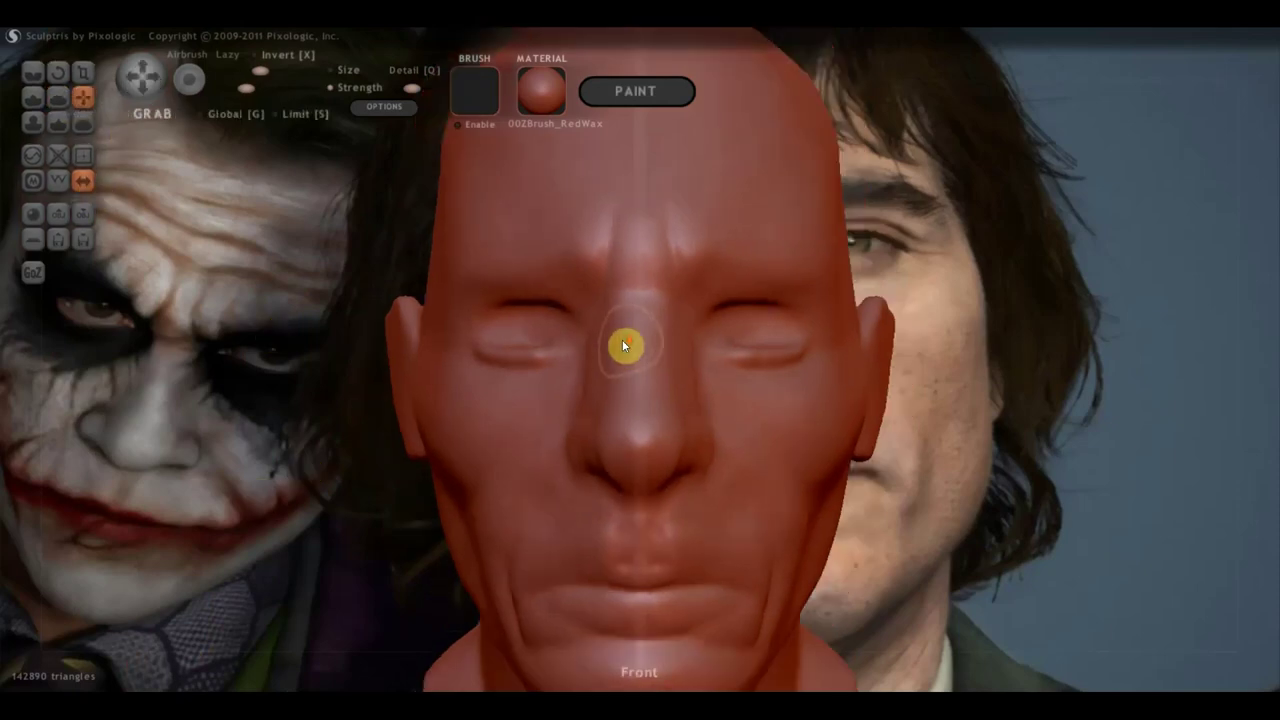
pyautogui.scroll(-2, 615, 344)
pyautogui.moveTo(619, 349)
pyautogui.mouseDown()
pyautogui.moveTo(603, 380)
pyautogui.moveTo(605, 357)
pyautogui.mouseUp()
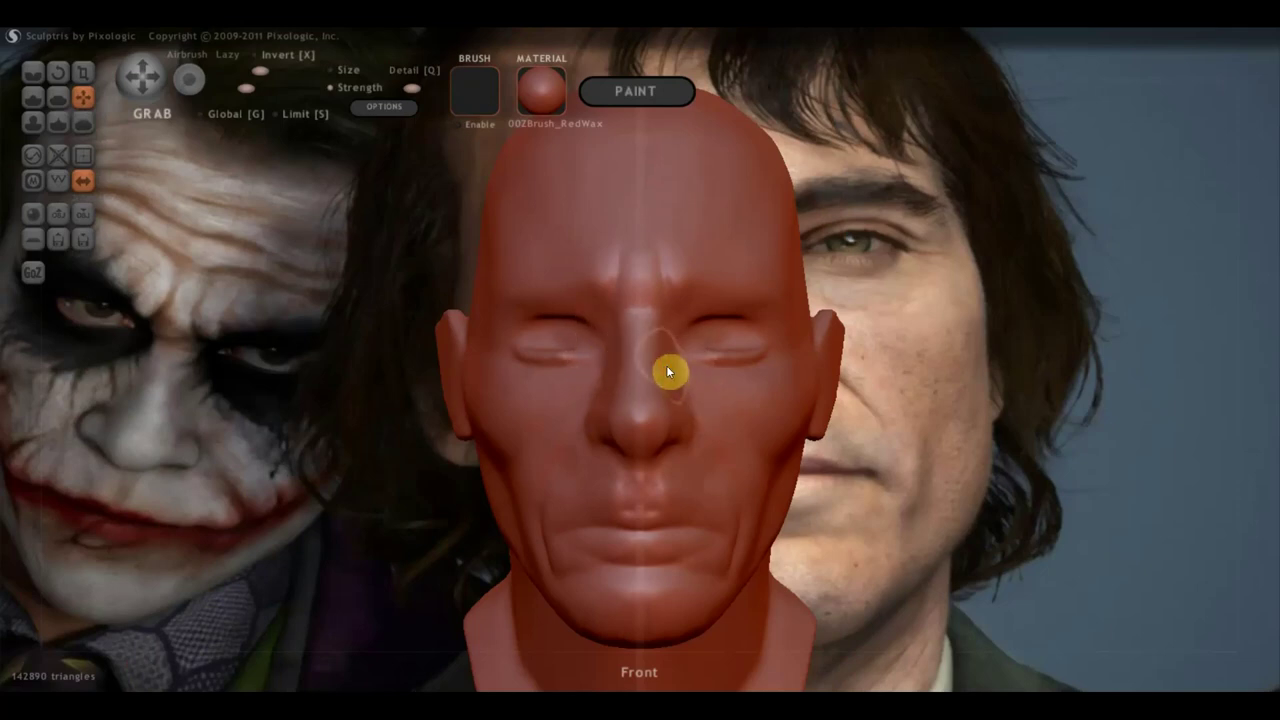
pyautogui.moveTo(648, 369); pyautogui.dragTo(692, 393, button='middle')
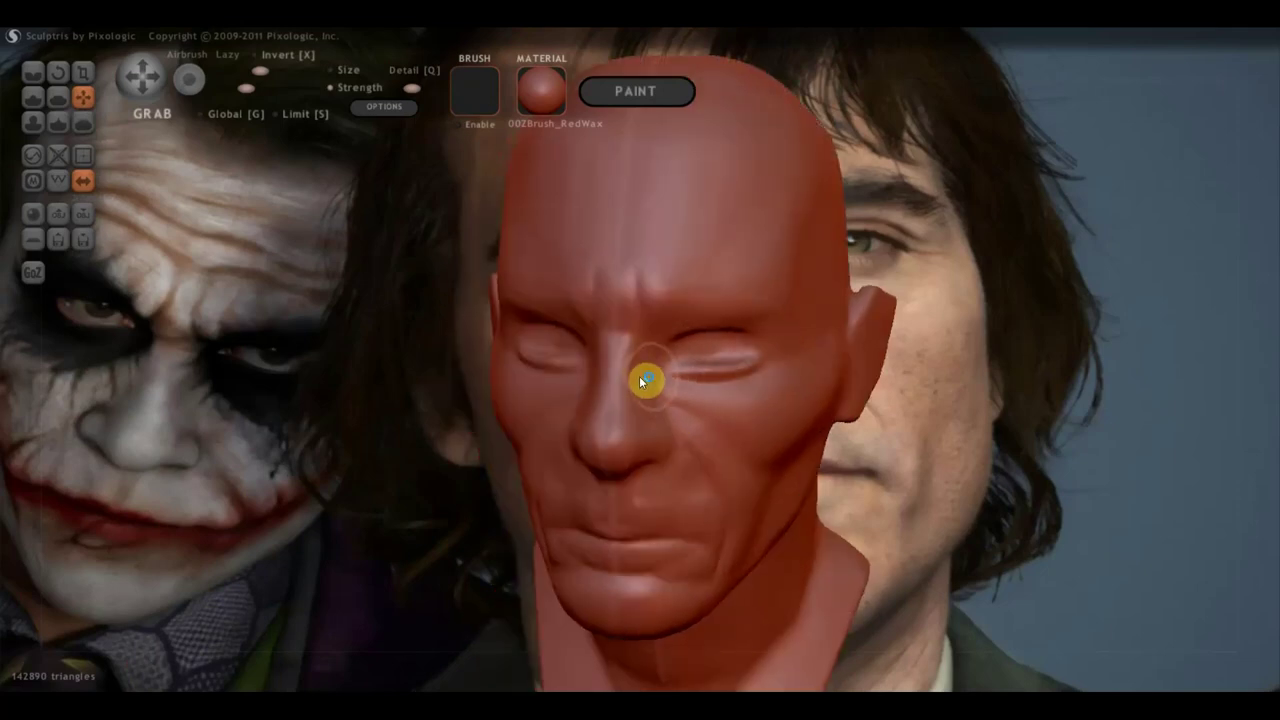
pyautogui.moveTo(663, 368); pyautogui.dragTo(663, 354)
# From a side profile, pull the lip and chin area downward
pyautogui.moveTo(663, 383)
pyautogui.mouseDown(button='middle')
pyautogui.moveTo(529, 346)
pyautogui.moveTo(440, 449)
pyautogui.mouseUp(button='middle')
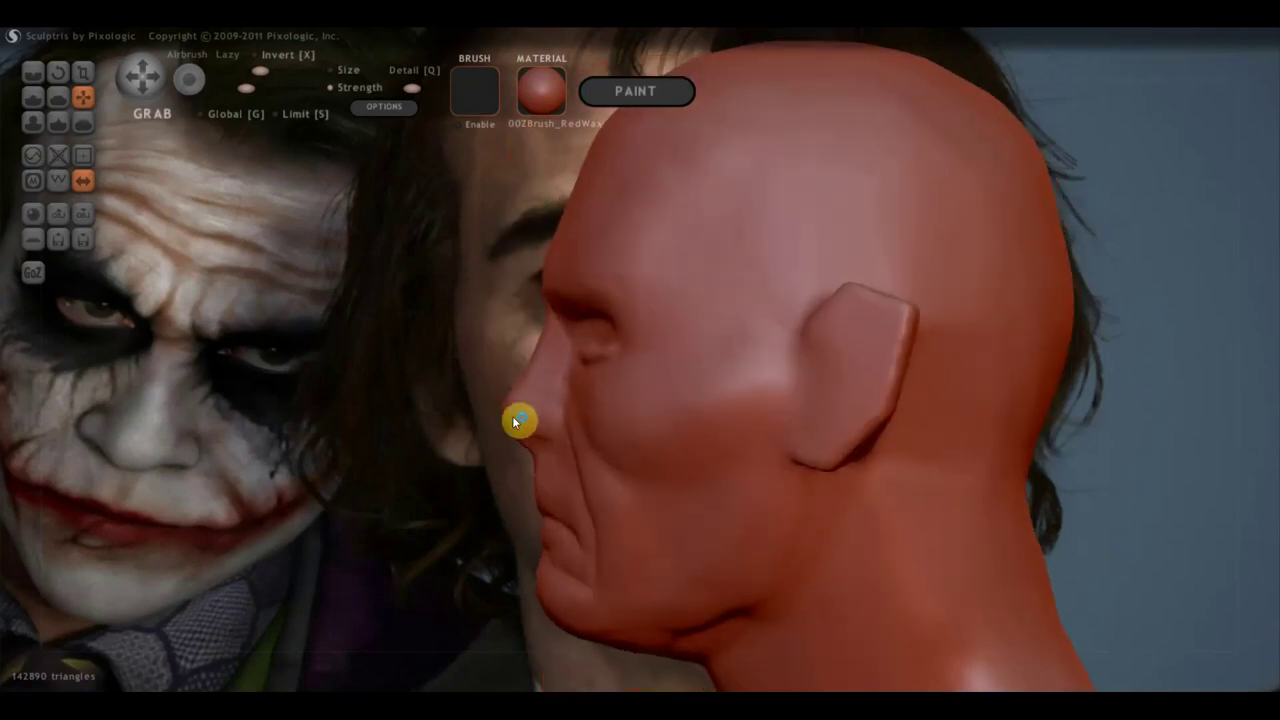
pyautogui.moveTo(516, 420); pyautogui.dragTo(517, 423, button='middle')
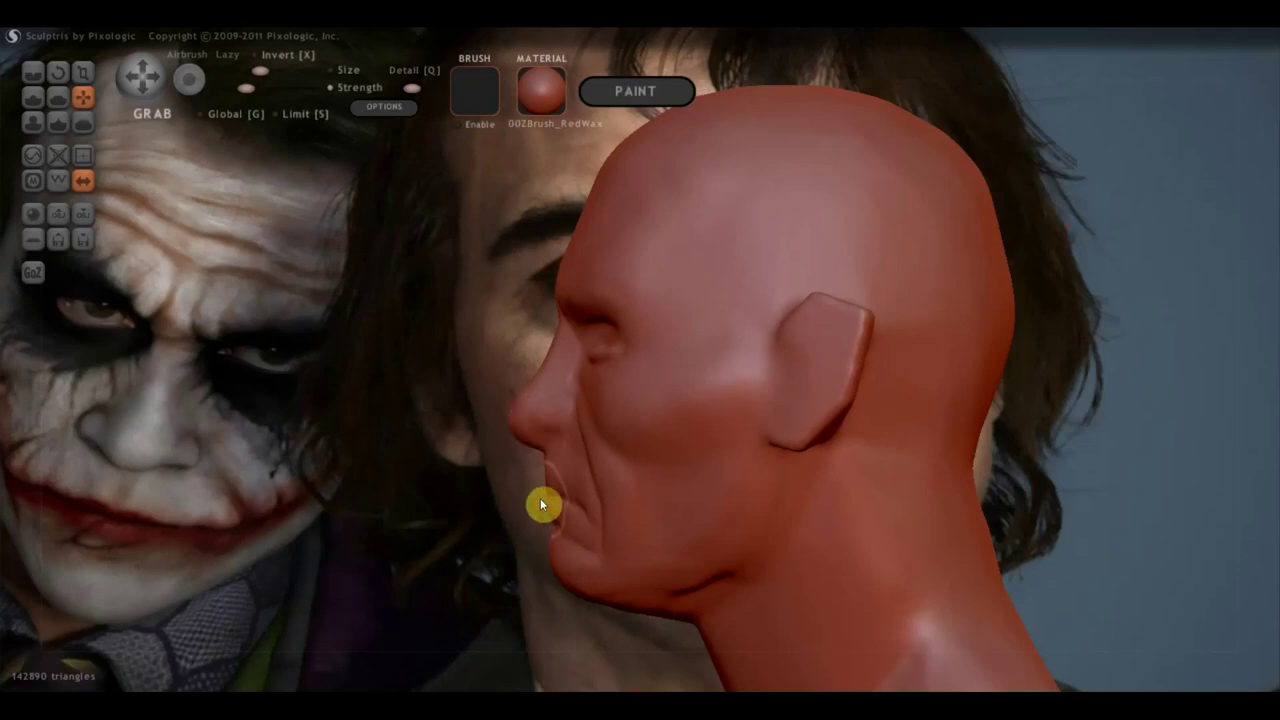
pyautogui.moveTo(538, 498); pyautogui.dragTo(566, 581)
pyautogui.moveTo(566, 574)
pyautogui.mouseDown(button='middle')
pyautogui.moveTo(770, 601)
pyautogui.moveTo(678, 610)
pyautogui.mouseUp(button='middle')
pyautogui.moveTo(617, 516)
pyautogui.mouseDown(button='middle')
pyautogui.moveTo(649, 503)
pyautogui.moveTo(632, 512)
pyautogui.moveTo(609, 463)
pyautogui.moveTo(716, 521)
pyautogui.moveTo(445, 404)
pyautogui.mouseUp(button='middle')
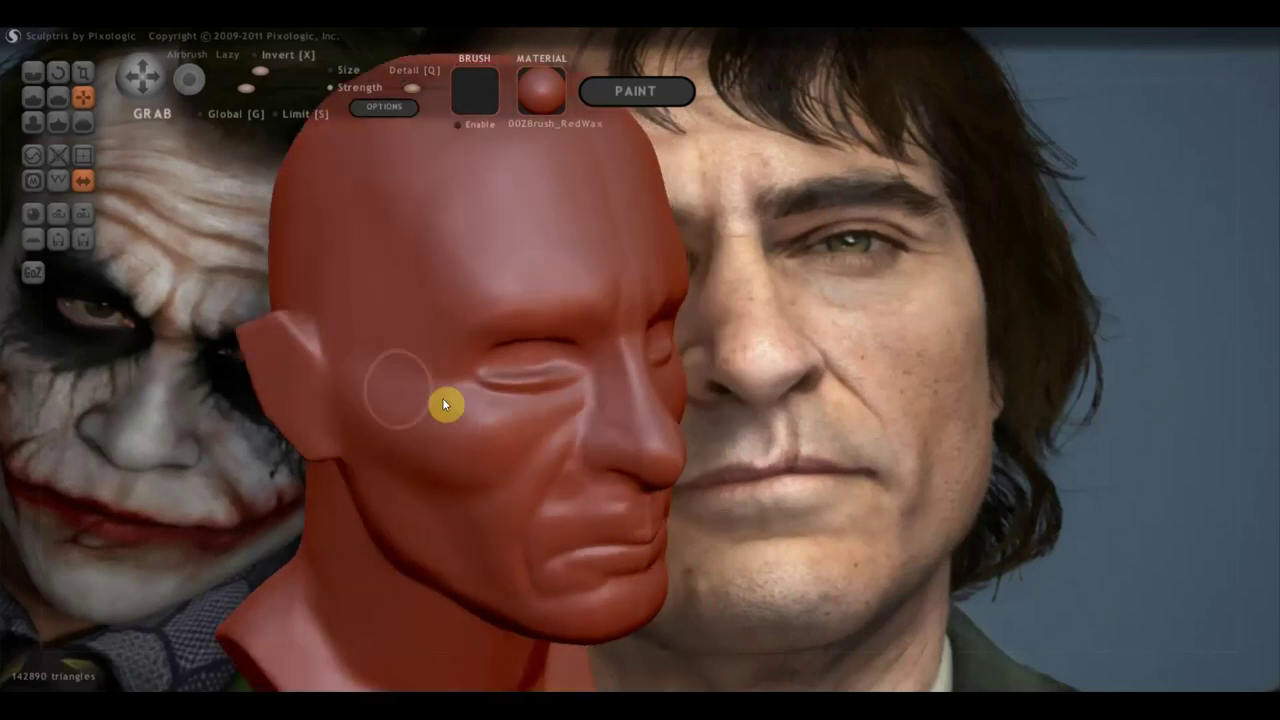
# Flatten the lower eyelid groove
pyautogui.click(58, 97)
pyautogui.scroll(3, 428, 391)
pyautogui.moveTo(429, 397)
pyautogui.mouseDown()
pyautogui.moveTo(516, 407)
pyautogui.moveTo(452, 428)
pyautogui.moveTo(443, 406)
pyautogui.moveTo(531, 414)
pyautogui.moveTo(446, 431)
pyautogui.moveTo(537, 423)
pyautogui.moveTo(403, 414)
pyautogui.moveTo(547, 403)
pyautogui.moveTo(443, 420)
pyautogui.mouseUp()
pyautogui.moveTo(443, 420)
pyautogui.mouseDown(button='right')
pyautogui.moveTo(394, 426)
pyautogui.moveTo(421, 388)
pyautogui.moveTo(580, 451)
pyautogui.moveTo(607, 440)
pyautogui.moveTo(552, 464)
pyautogui.moveTo(603, 436)
pyautogui.moveTo(710, 418)
pyautogui.mouseUp(button='right')
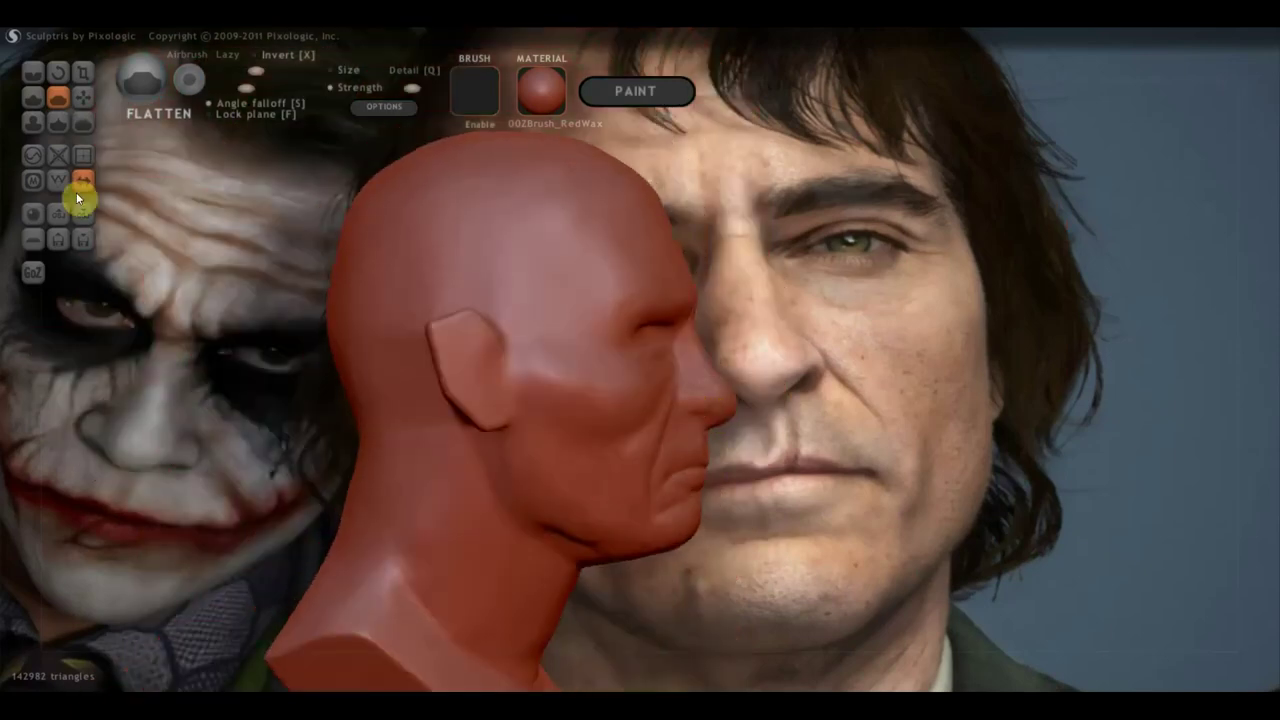
# With Grab, pull the cheek beside the upper lip outward
pyautogui.click(83, 97)
pyautogui.moveTo(539, 392); pyautogui.dragTo(625, 410, button='right')
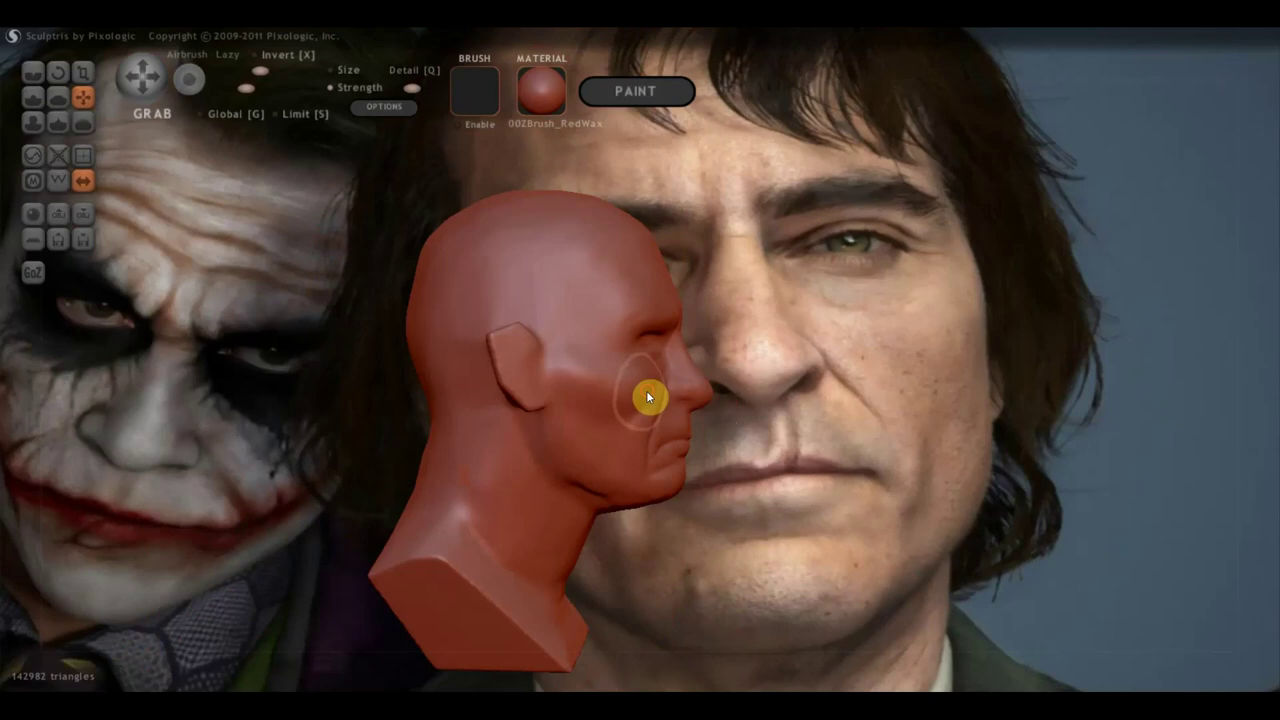
pyautogui.moveTo(658, 392); pyautogui.dragTo(691, 384)
pyautogui.scroll(-2, 675, 328)
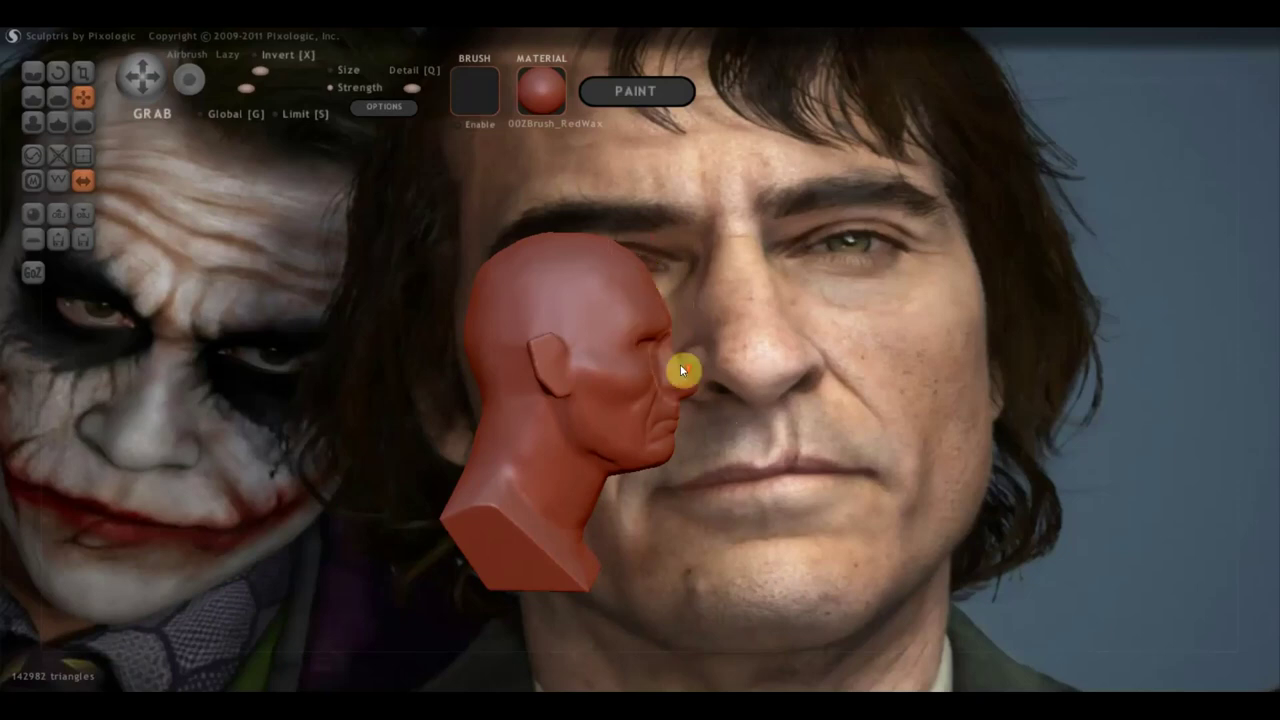
pyautogui.scroll(2, 680, 366)
pyautogui.scroll(2, 683, 368)
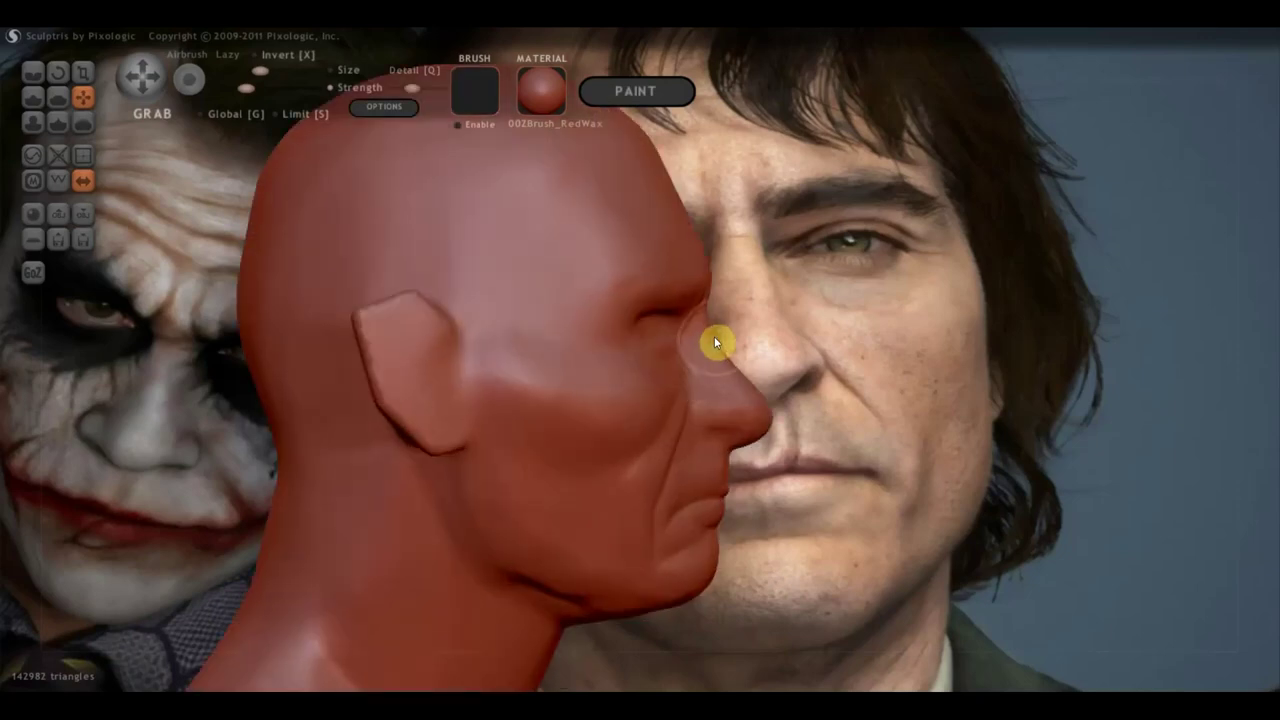
# Pull the nose tip down slightly, then review the head from profile, front and ear side
pyautogui.moveTo(757, 428)
pyautogui.mouseDown()
pyautogui.moveTo(765, 440)
pyautogui.moveTo(484, 446)
pyautogui.mouseUp()
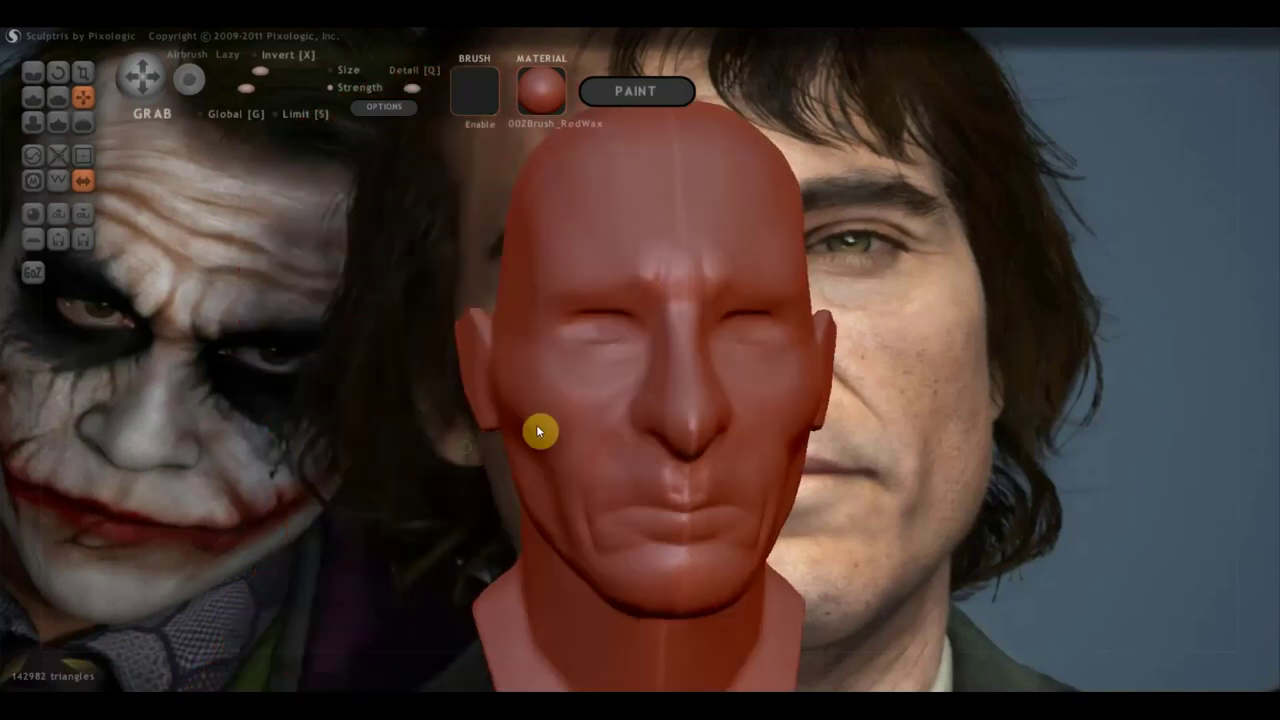
pyautogui.scroll(1, 664, 432)
pyautogui.scroll(2, 664, 432)
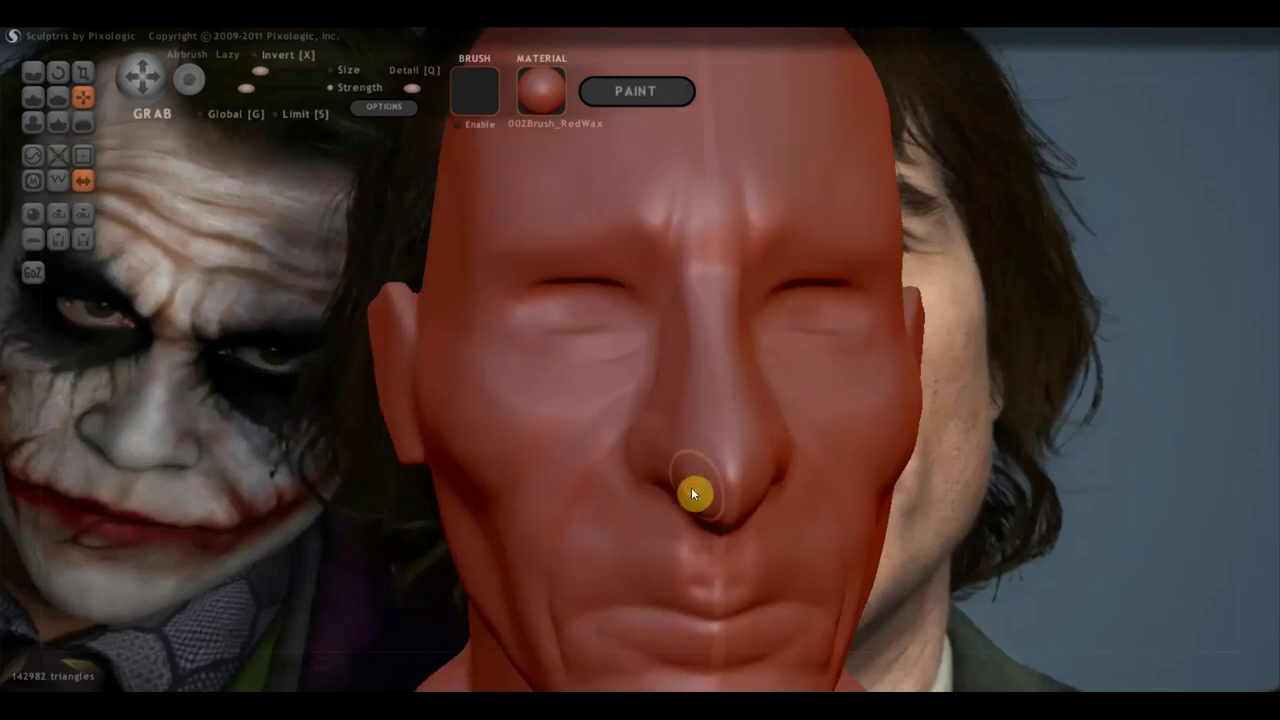
pyautogui.moveTo(691, 493); pyautogui.dragTo(686, 503)
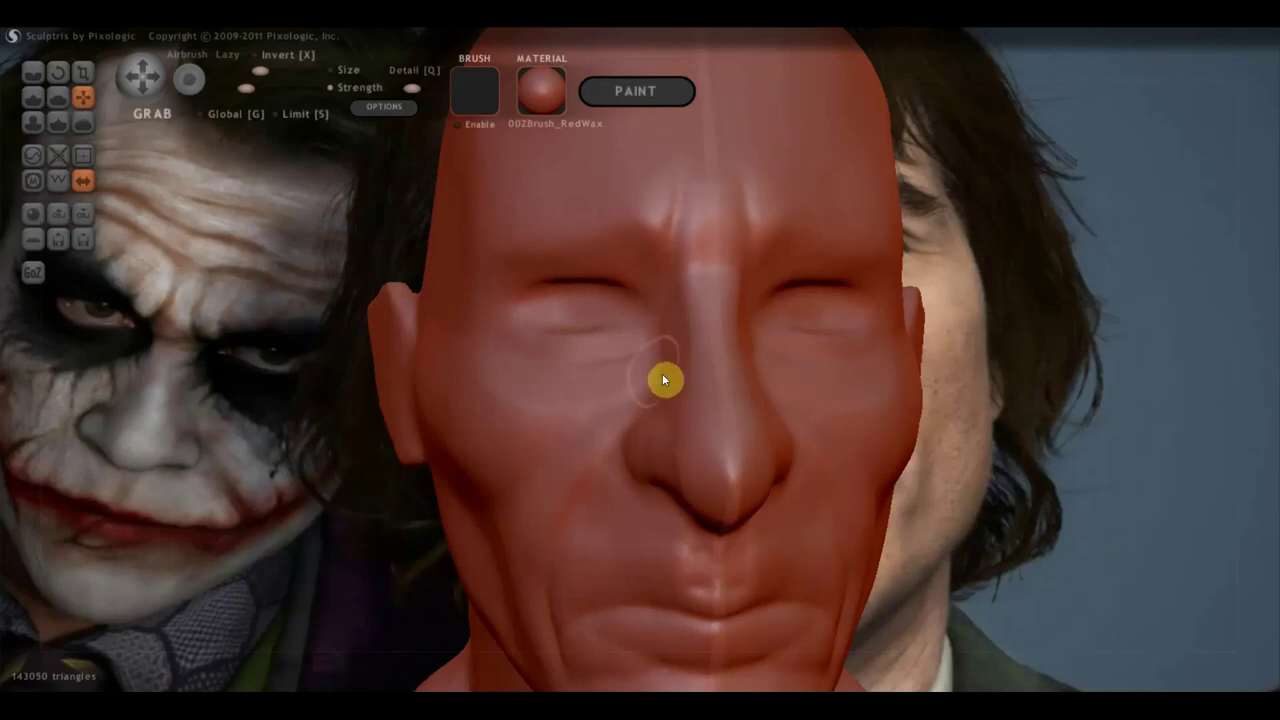
pyautogui.moveTo(620, 357); pyautogui.dragTo(642, 444, button='right')
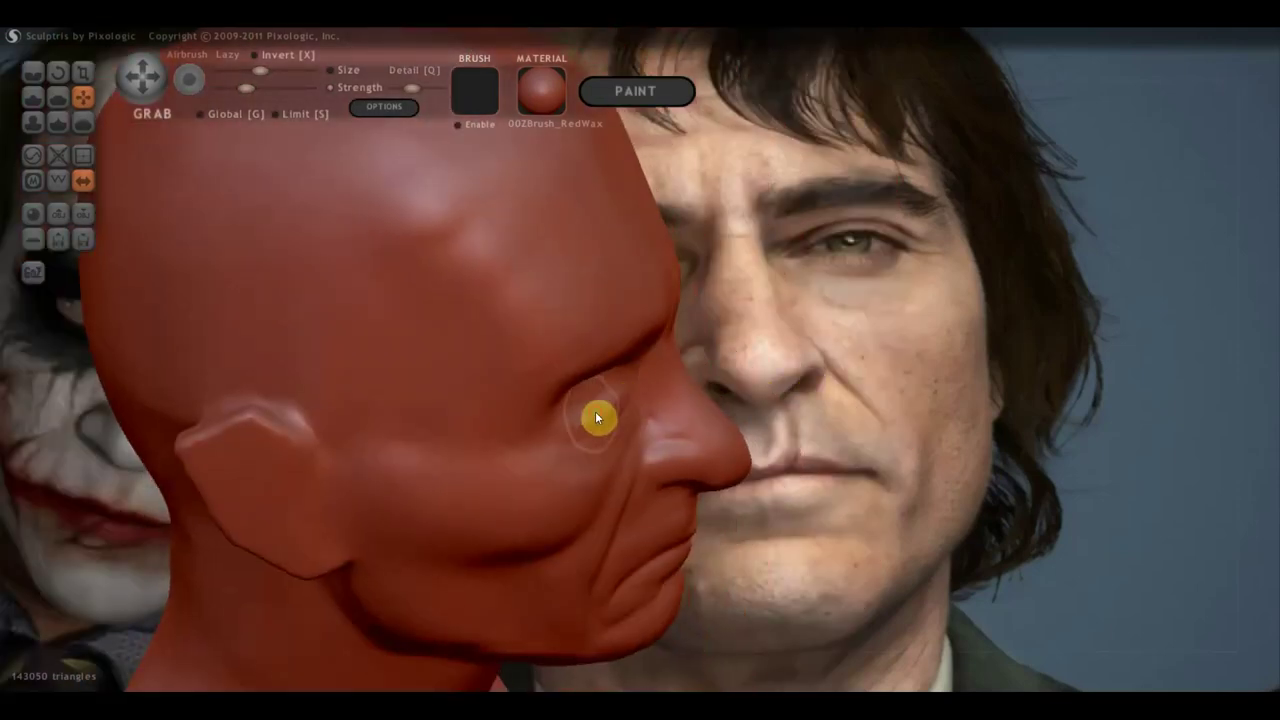
pyautogui.moveTo(608, 420); pyautogui.dragTo(412, 371, button='right')
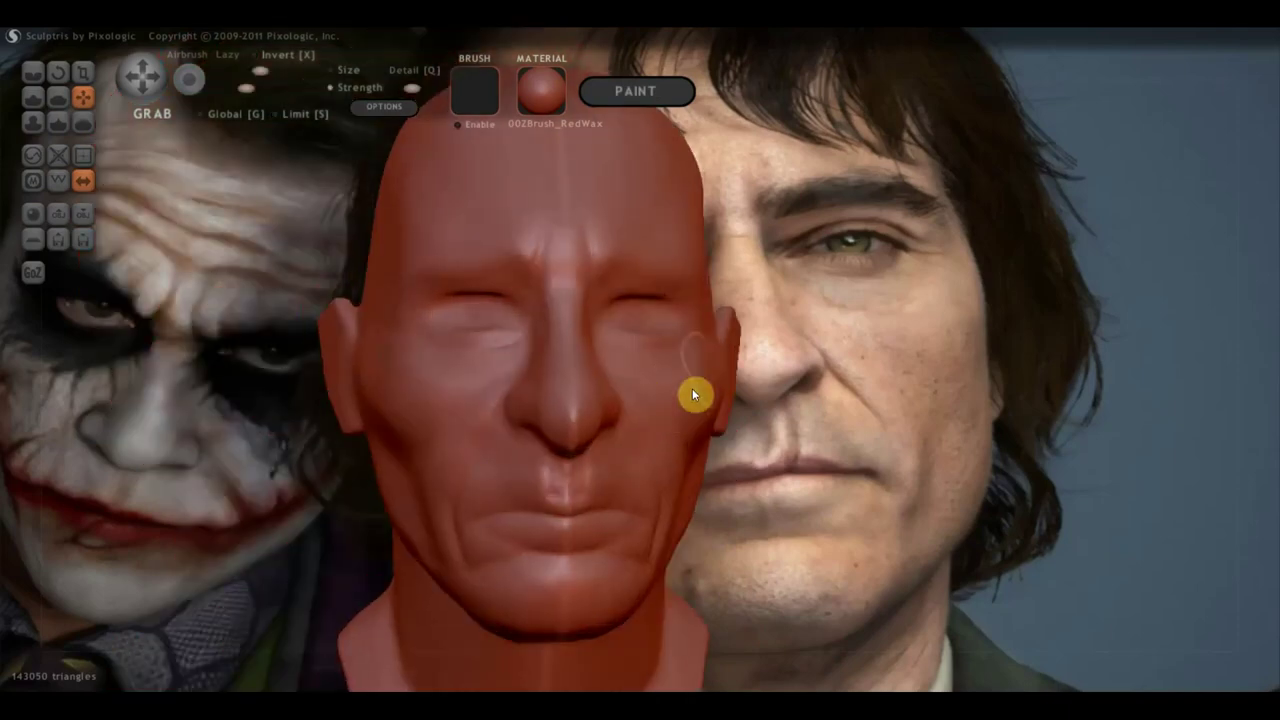
pyautogui.scroll(2, 694, 359)
pyautogui.scroll(2, 857, 438)
pyautogui.moveTo(752, 401)
pyautogui.mouseDown(button='right')
pyautogui.moveTo(386, 470)
pyautogui.moveTo(578, 478)
pyautogui.moveTo(443, 437)
pyautogui.mouseUp(button='right')
pyautogui.click(32, 72)
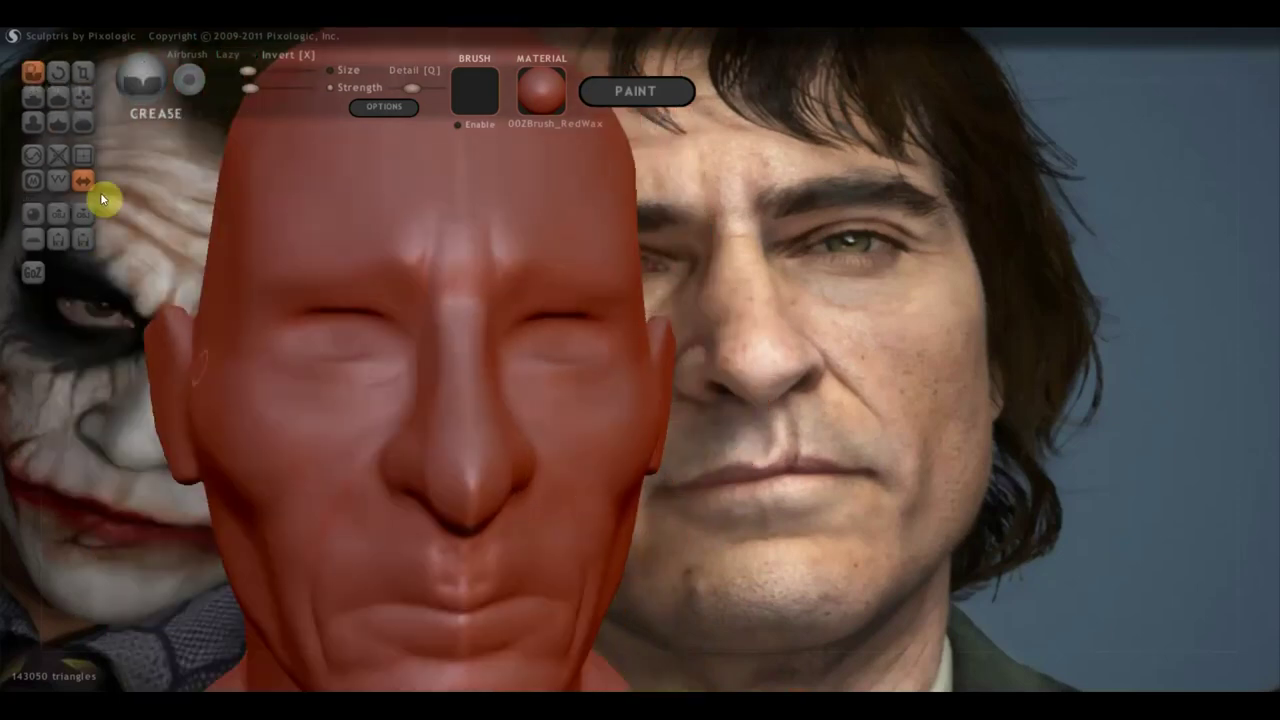
# Carve crease lines on the cheek and under the left eye
pyautogui.moveTo(255, 357)
pyautogui.mouseDown()
pyautogui.moveTo(268, 398)
pyautogui.moveTo(328, 426)
pyautogui.moveTo(382, 411)
pyautogui.mouseUp()
pyautogui.moveTo(289, 421)
pyautogui.mouseDown()
pyautogui.moveTo(266, 380)
pyautogui.moveTo(283, 417)
pyautogui.moveTo(363, 420)
pyautogui.moveTo(398, 388)
pyautogui.moveTo(365, 428)
pyautogui.moveTo(291, 428)
pyautogui.mouseUp()
pyautogui.moveTo(291, 428); pyautogui.dragTo(448, 421, button='right')
pyautogui.moveTo(448, 421)
pyautogui.mouseDown()
pyautogui.moveTo(397, 454)
pyautogui.moveTo(277, 426)
pyautogui.moveTo(250, 392)
pyautogui.mouseUp()
pyautogui.moveTo(293, 350)
pyautogui.mouseDown()
pyautogui.moveTo(237, 374)
pyautogui.moveTo(340, 326)
pyautogui.moveTo(279, 358)
pyautogui.mouseUp()
pyautogui.moveTo(277, 352); pyautogui.dragTo(148, 330, button='right')
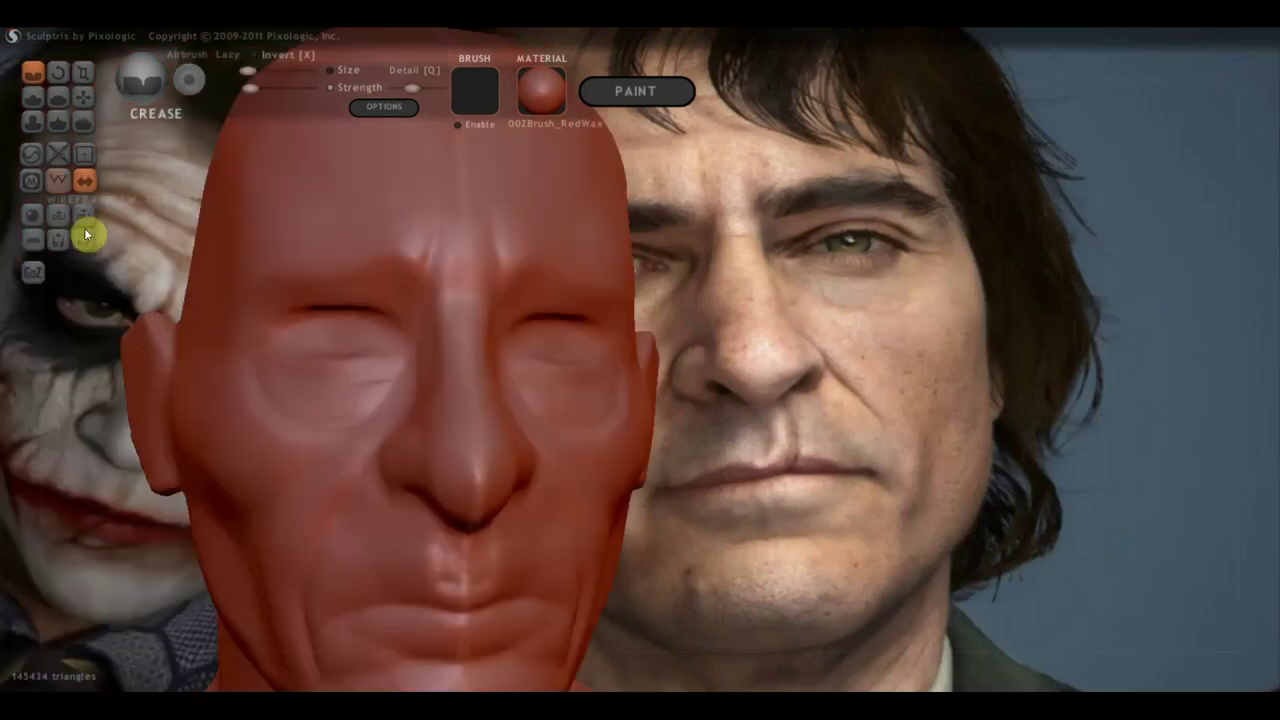
# Raise the brow above the left eye with Draw, then deepen the under-eye crease with Clay
pyautogui.click(34, 97)
pyautogui.scroll(3, 292, 320)
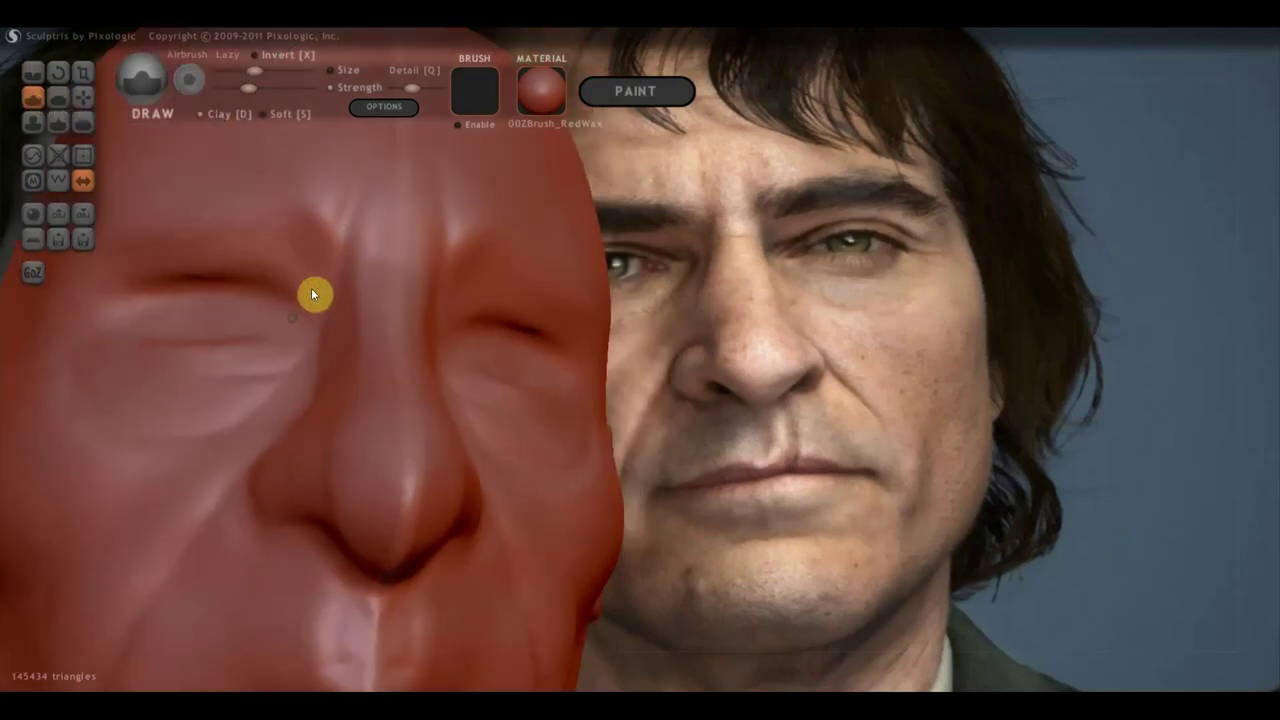
pyautogui.scroll(-2, 286, 308)
pyautogui.moveTo(336, 307)
pyautogui.mouseDown()
pyautogui.moveTo(243, 314)
pyautogui.moveTo(365, 314)
pyautogui.moveTo(257, 319)
pyautogui.mouseUp()
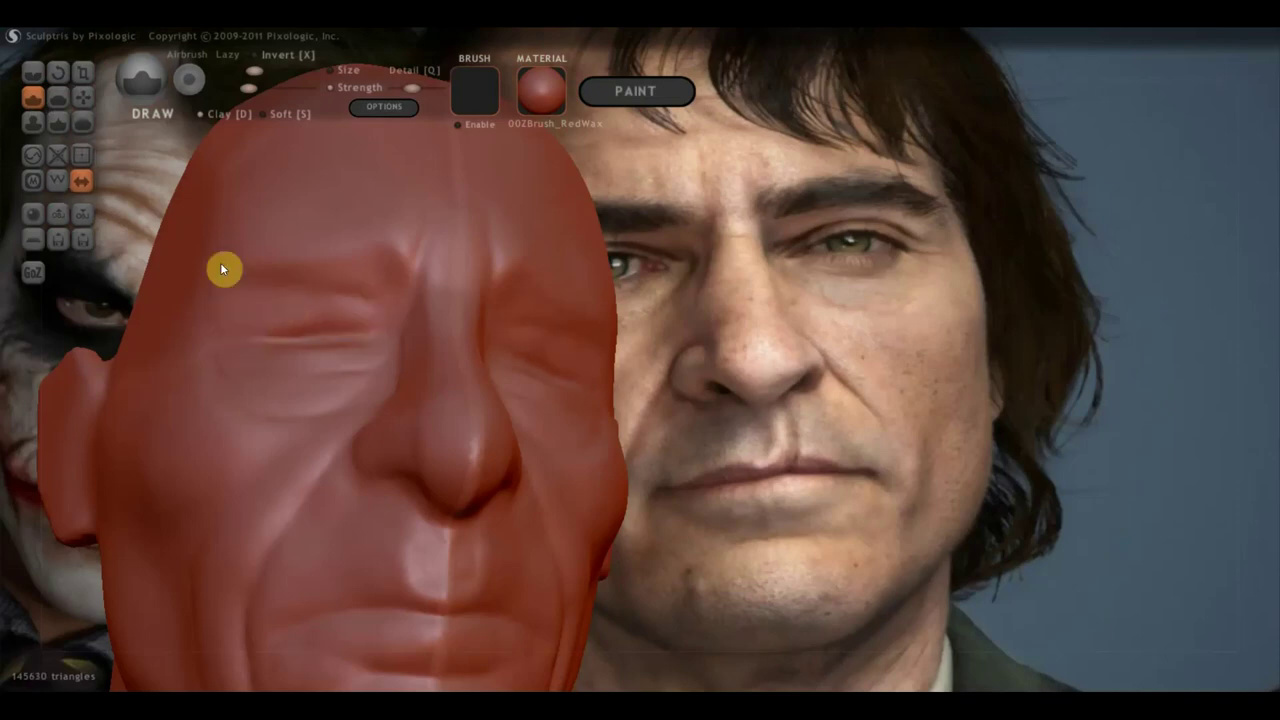
pyautogui.click(198, 115)
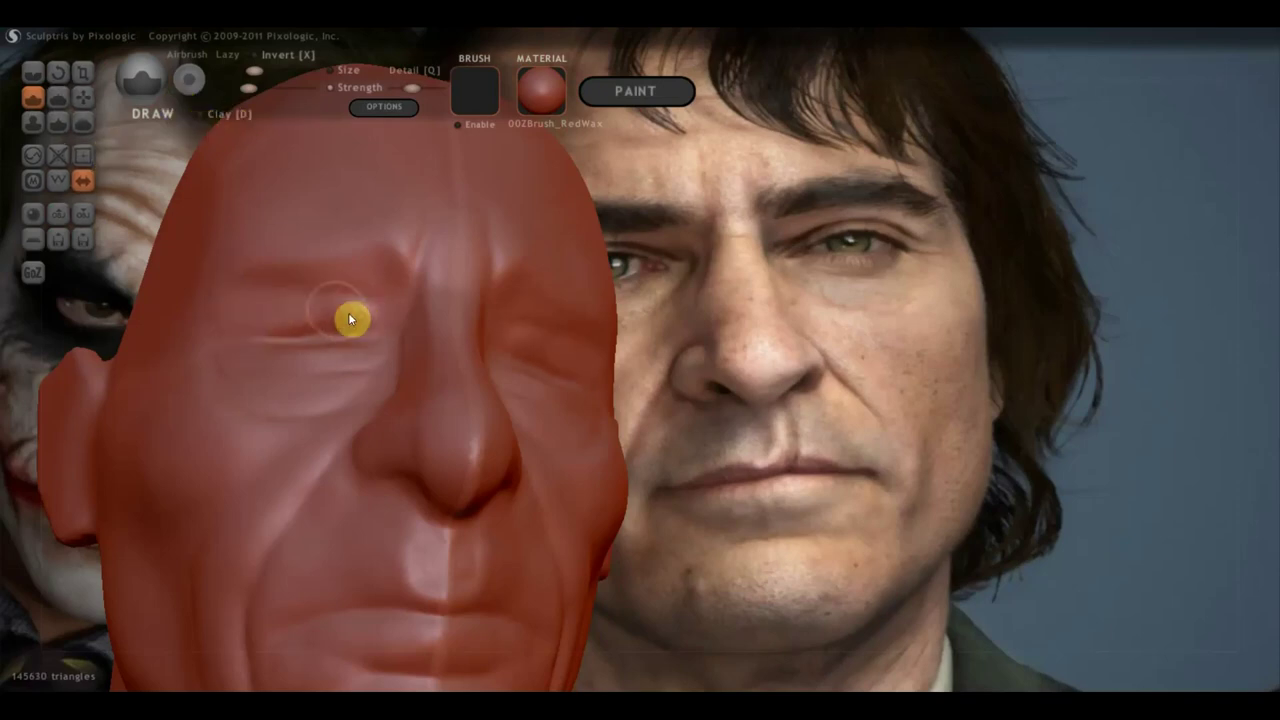
pyautogui.moveTo(222, 329)
pyautogui.mouseDown()
pyautogui.moveTo(337, 303)
pyautogui.moveTo(351, 320)
pyautogui.moveTo(215, 336)
pyautogui.mouseUp()
pyautogui.moveTo(215, 336)
pyautogui.mouseDown(button='right')
pyautogui.moveTo(280, 351)
pyautogui.moveTo(297, 386)
pyautogui.moveTo(340, 409)
pyautogui.mouseUp(button='right')
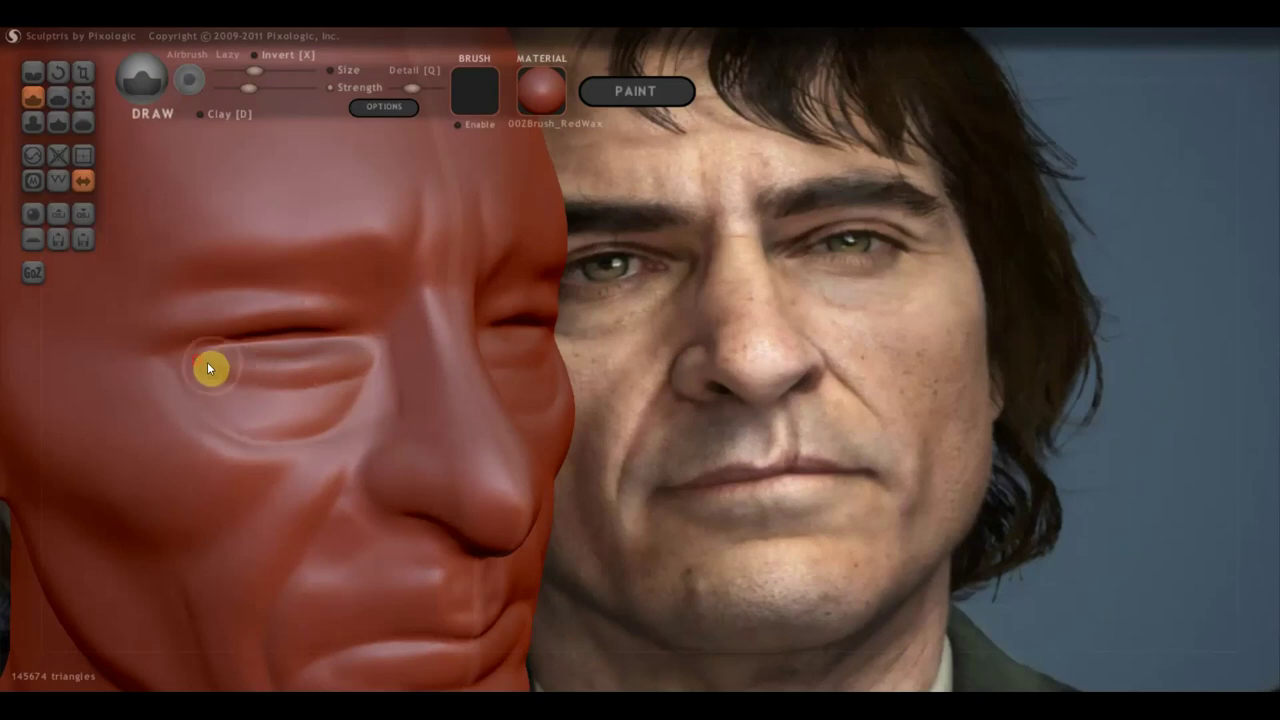
pyautogui.moveTo(294, 386)
pyautogui.mouseDown(button='right')
pyautogui.moveTo(186, 383)
pyautogui.moveTo(177, 357)
pyautogui.mouseUp(button='right')
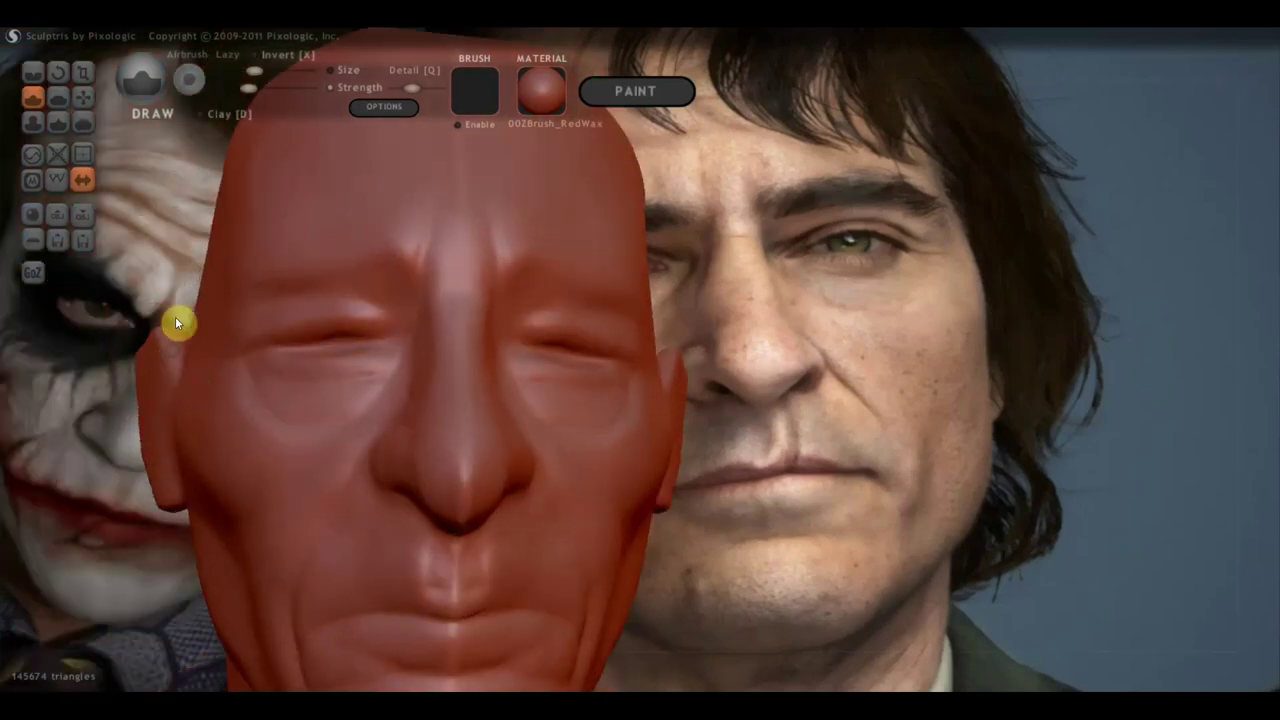
# Pull the upper eyelid up into shape with Grab
pyautogui.click(83, 97)
pyautogui.moveTo(180, 200)
pyautogui.mouseDown(button='right')
pyautogui.moveTo(429, 329)
pyautogui.moveTo(310, 370)
pyautogui.mouseUp(button='right')
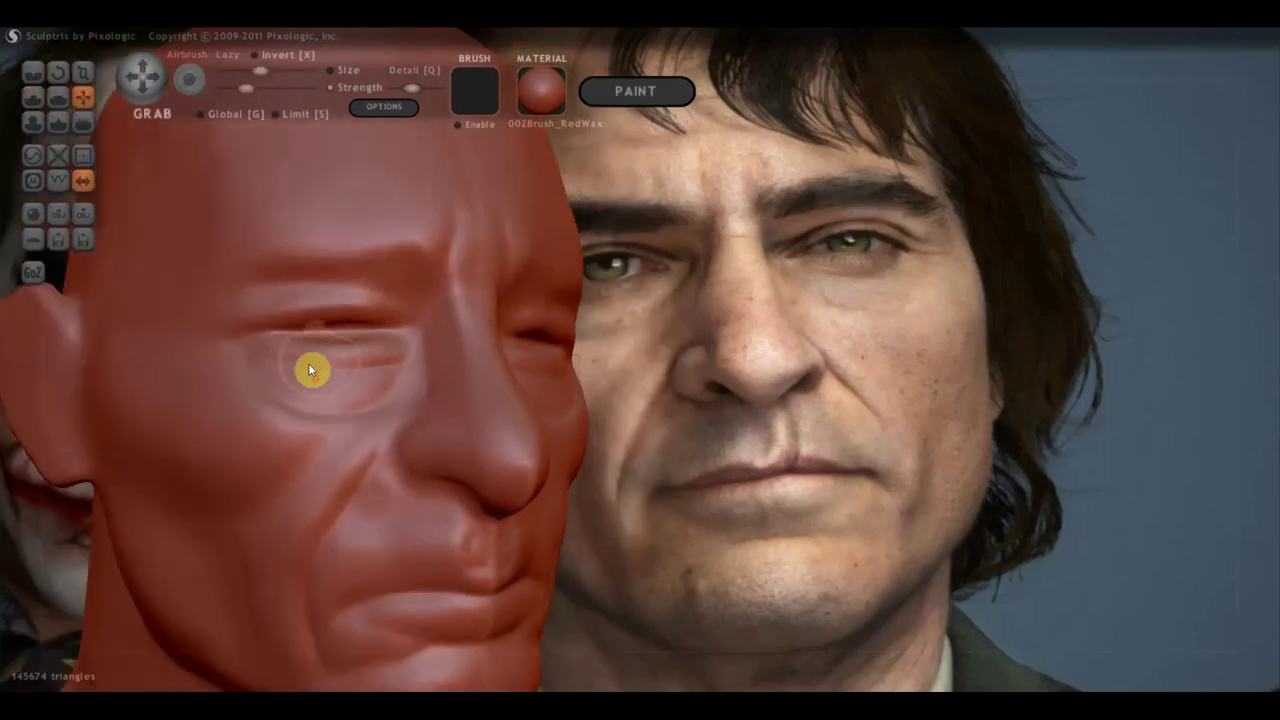
pyautogui.moveTo(331, 360)
pyautogui.mouseDown()
pyautogui.moveTo(367, 357)
pyautogui.moveTo(336, 318)
pyautogui.mouseUp()
# Reshape the upper eyelid with Grab and return to a straight front view
pyautogui.moveTo(336, 318); pyautogui.dragTo(381, 322, button='right')
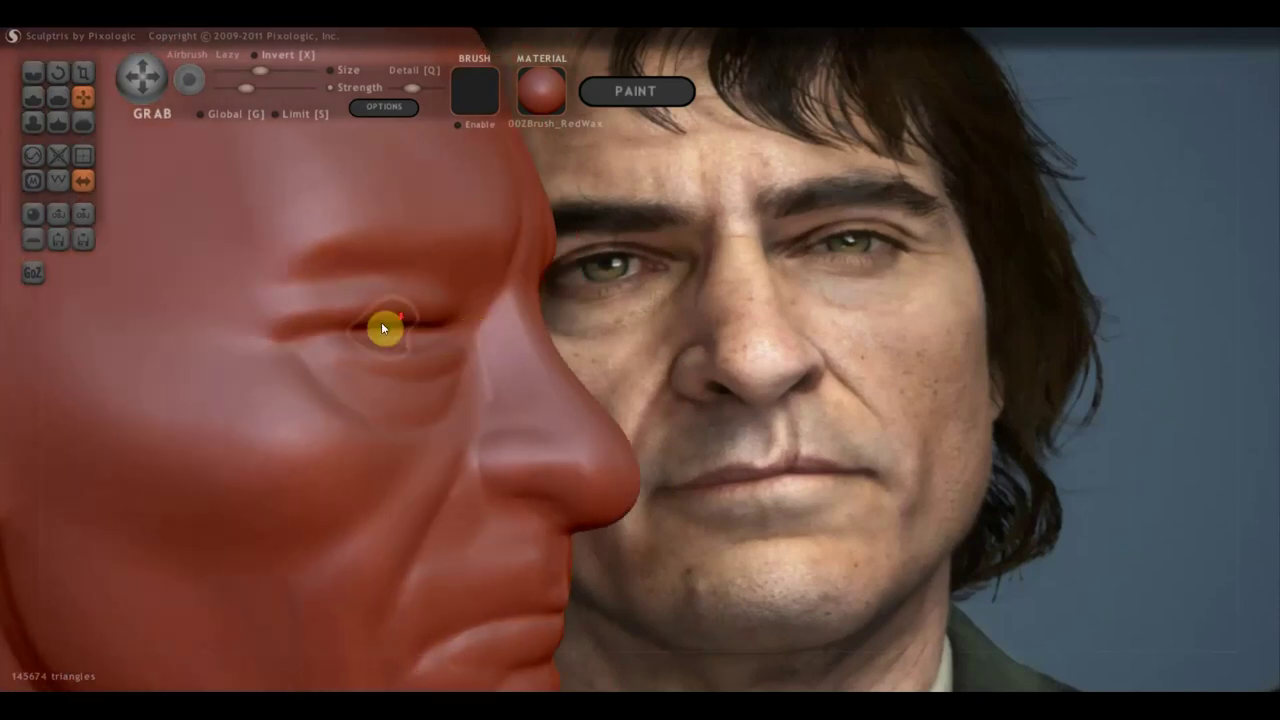
pyautogui.scroll(-3, 381, 322)
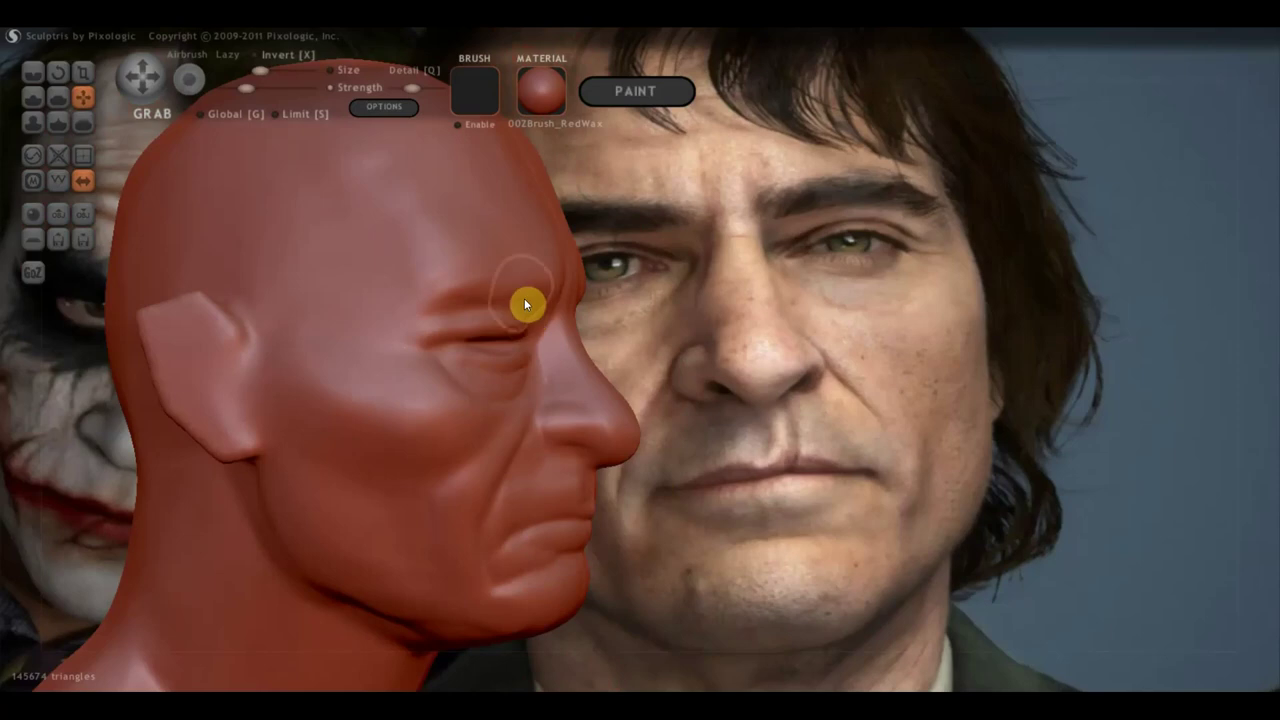
pyautogui.scroll(-2, 524, 298)
pyautogui.moveTo(554, 293); pyautogui.dragTo(664, 397, button='right')
pyautogui.moveTo(552, 371); pyautogui.dragTo(312, 287, button='right')
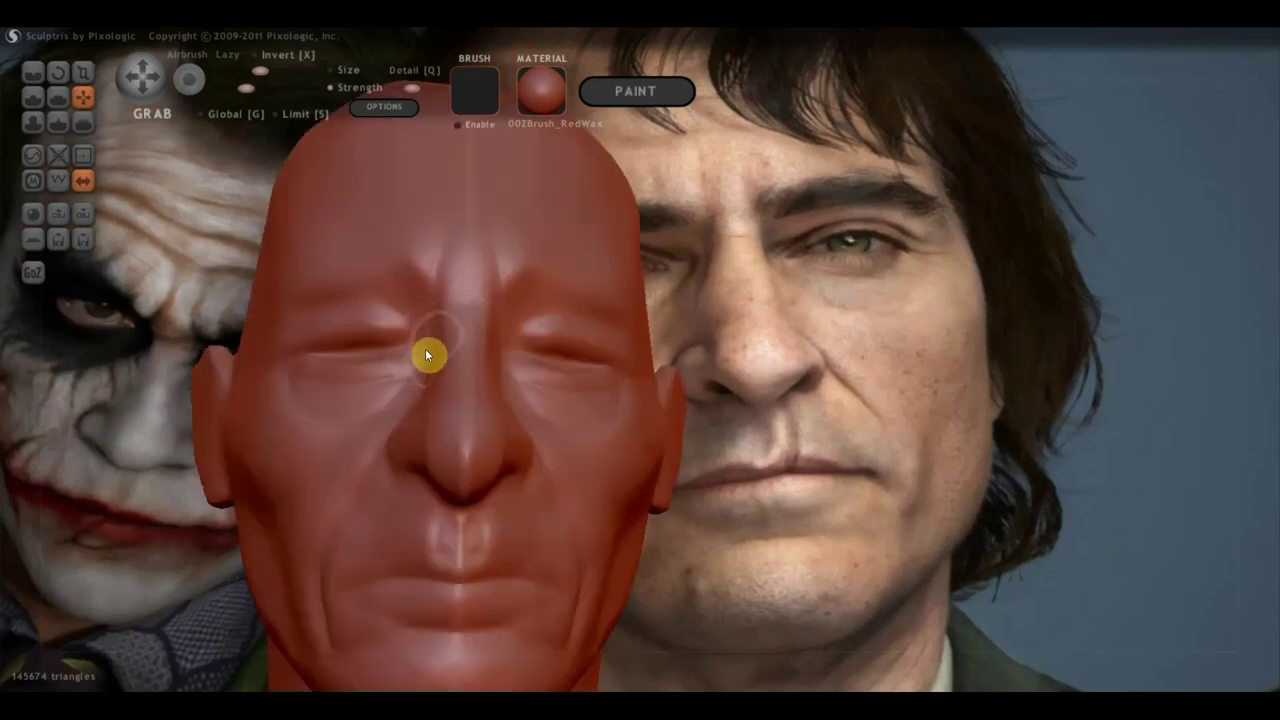
pyautogui.keyDown('shift'); pyautogui.moveTo(826, 466); pyautogui.dragTo(833, 472); pyautogui.keyUp('shift')
pyautogui.moveTo(745, 452); pyautogui.dragTo(806, 434)
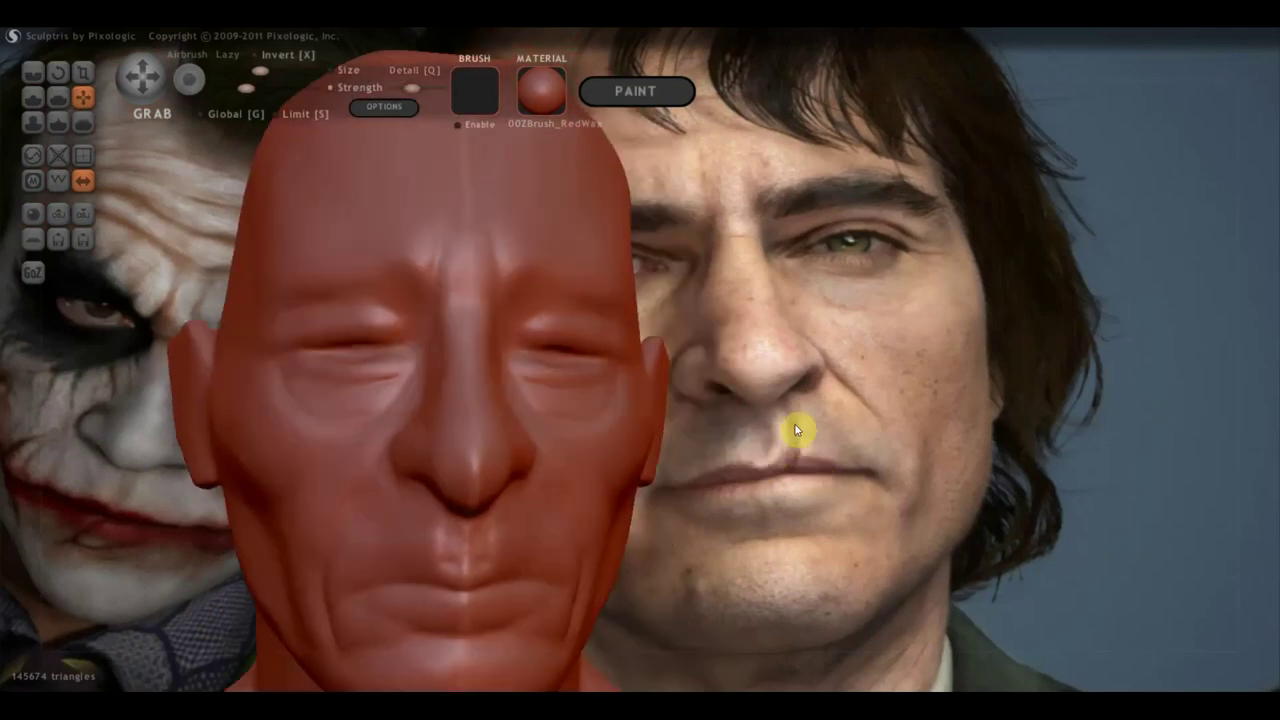
pyautogui.scroll(3, 699, 432)
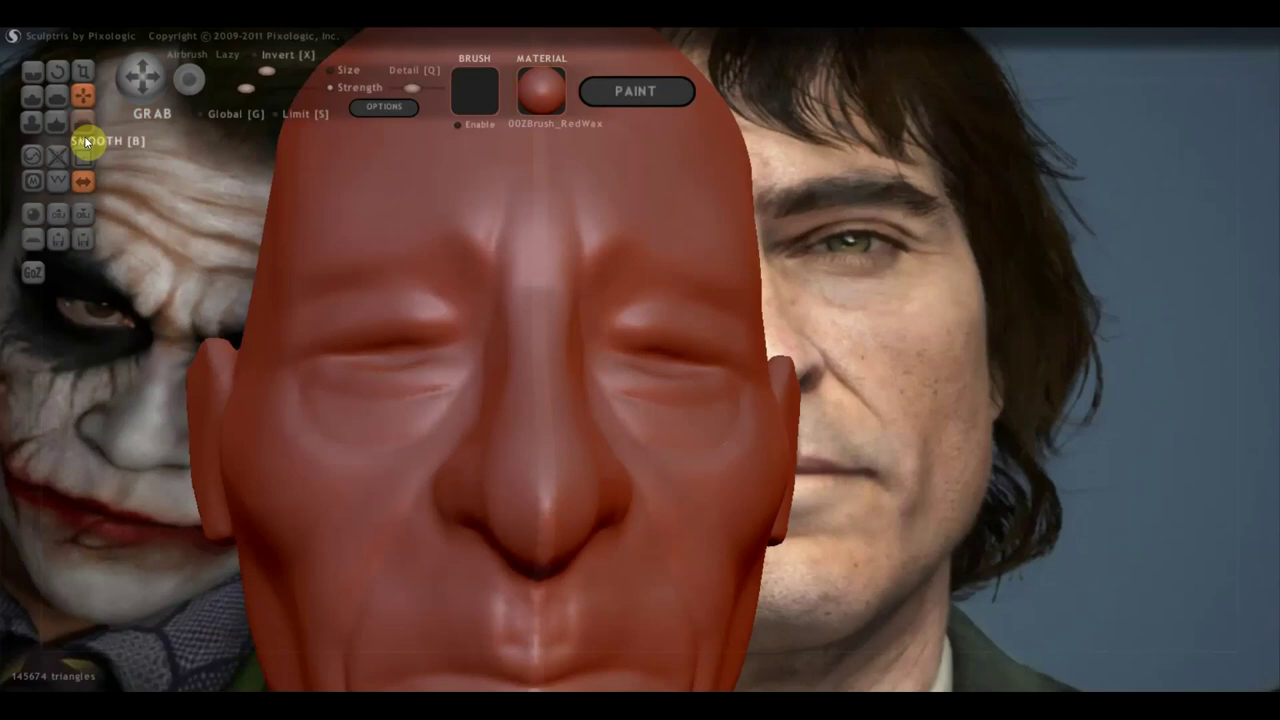
# With Draw and symmetry on, deepen and re-sculpt the left eye crease
pyautogui.click(33, 97)
pyautogui.scroll(2, 353, 330)
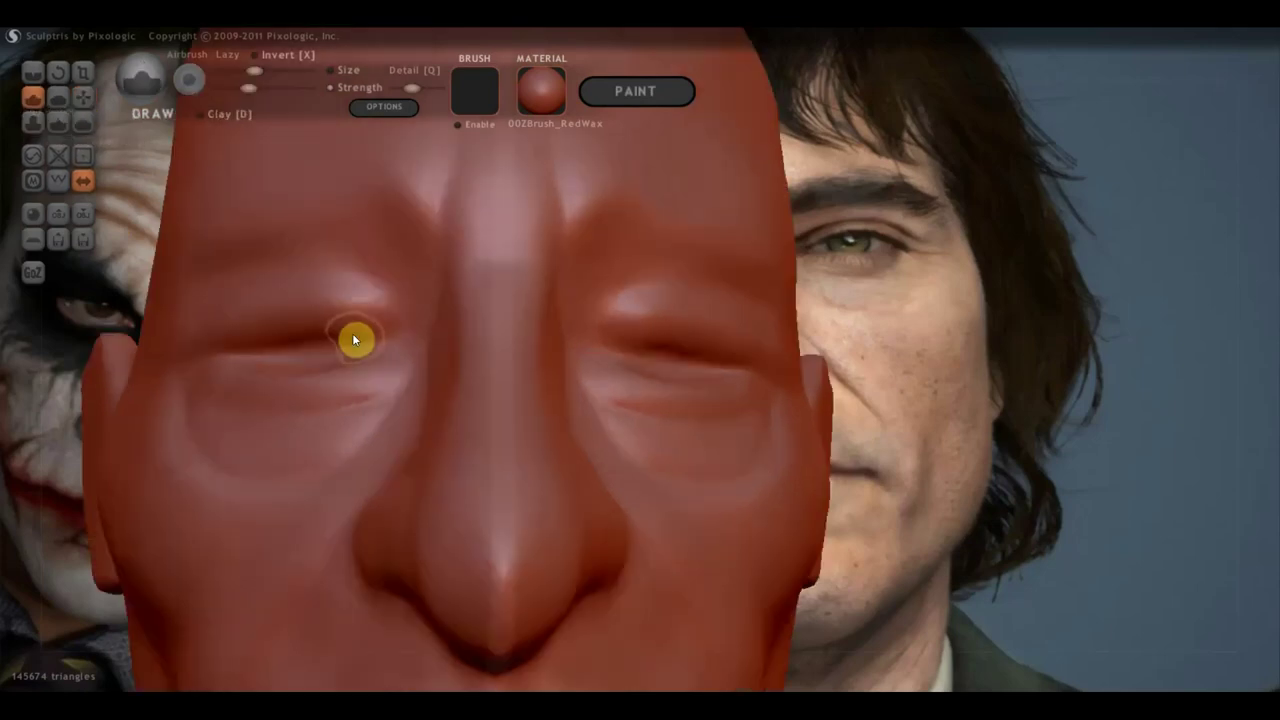
pyautogui.moveTo(374, 357); pyautogui.dragTo(251, 357)
pyautogui.moveTo(251, 357)
pyautogui.mouseDown(button='right')
pyautogui.moveTo(368, 403)
pyautogui.moveTo(362, 420)
pyautogui.mouseUp(button='right')
pyautogui.scroll(-2, 368, 405)
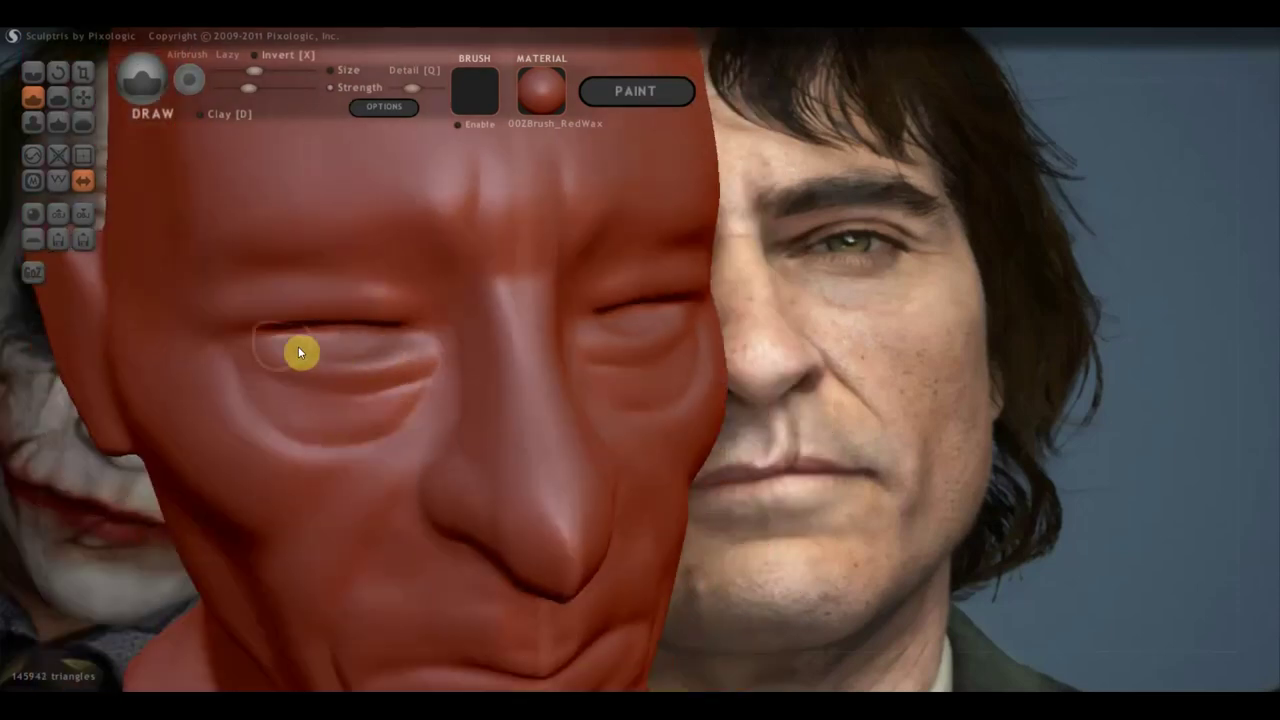
pyautogui.moveTo(354, 345); pyautogui.dragTo(380, 277, button='right')
pyautogui.moveTo(412, 352); pyautogui.dragTo(333, 345)
pyautogui.click(55, 95)
# Flatten the area around the left eye, including a small spot beside it
pyautogui.moveTo(411, 339)
pyautogui.mouseDown()
pyautogui.moveTo(346, 342)
pyautogui.moveTo(408, 344)
pyautogui.moveTo(300, 366)
pyautogui.moveTo(305, 345)
pyautogui.moveTo(394, 329)
pyautogui.moveTo(329, 343)
pyautogui.mouseUp()
pyautogui.moveTo(329, 343)
pyautogui.mouseDown(button='right')
pyautogui.moveTo(420, 429)
pyautogui.moveTo(375, 392)
pyautogui.mouseUp(button='right')
pyautogui.moveTo(404, 358); pyautogui.dragTo(286, 360)
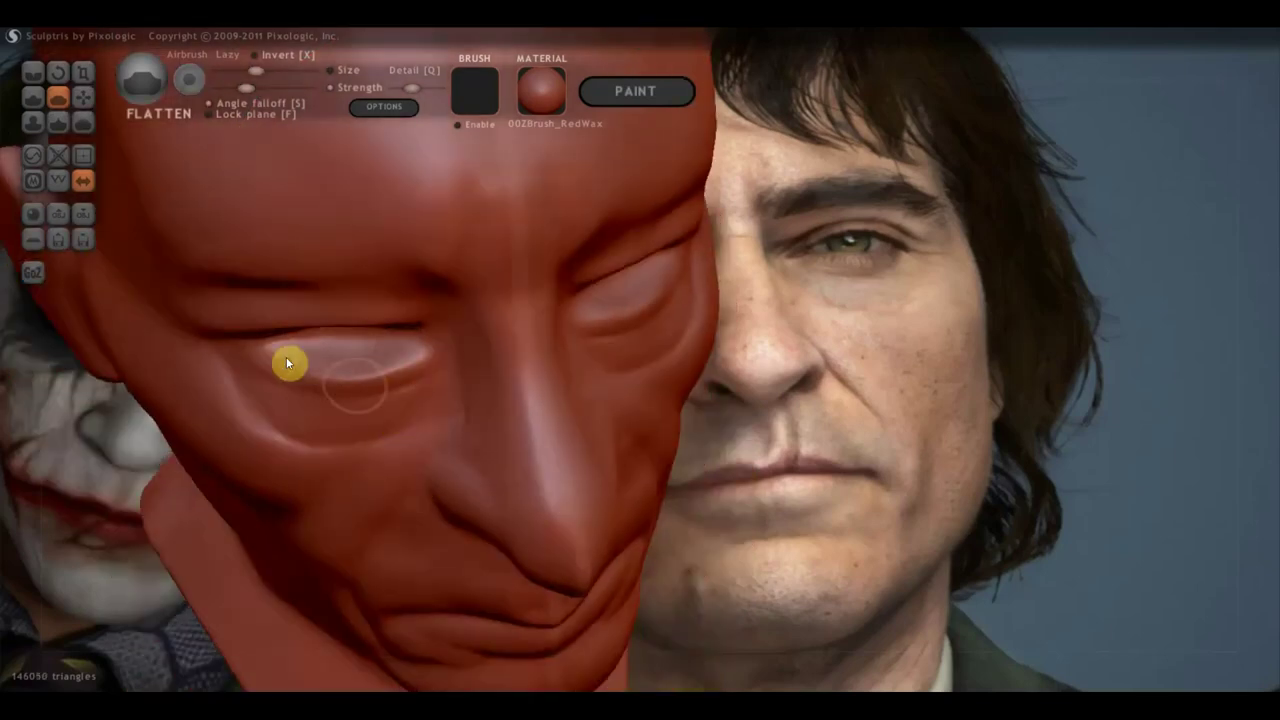
pyautogui.moveTo(286, 360); pyautogui.dragTo(379, 320, button='right')
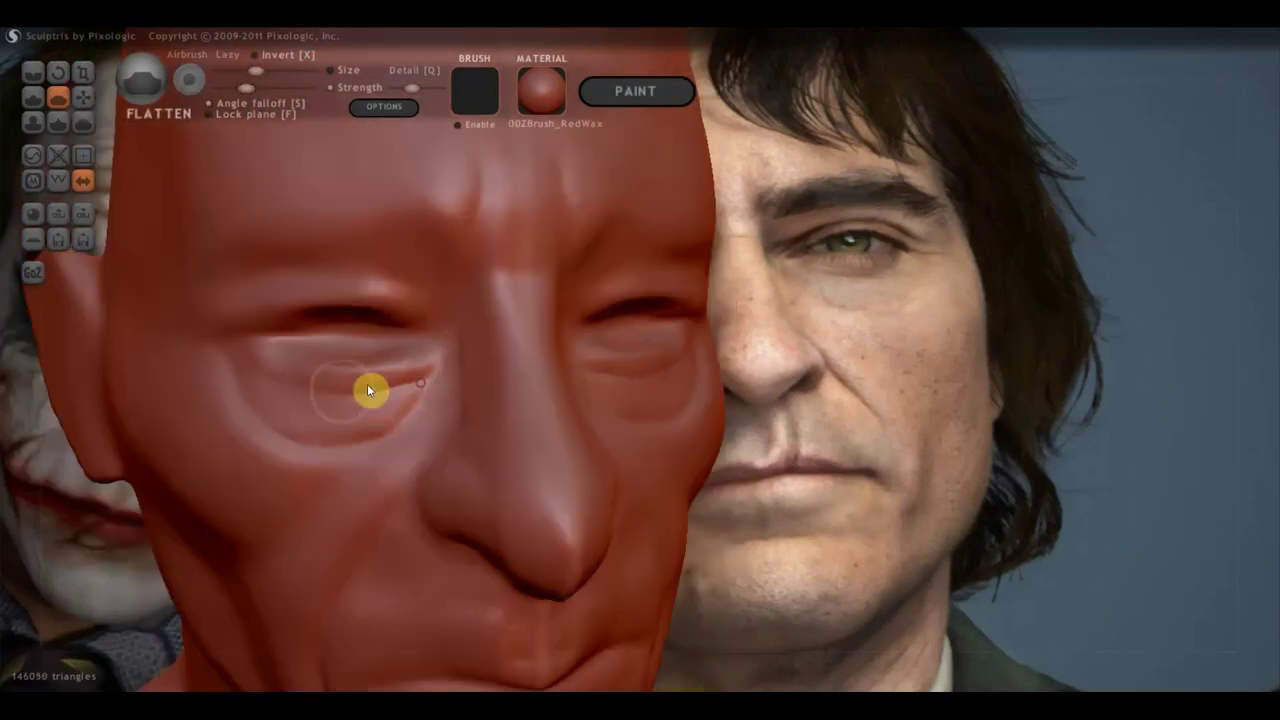
pyautogui.moveTo(386, 386)
pyautogui.mouseDown(button='right')
pyautogui.moveTo(452, 420)
pyautogui.moveTo(481, 415)
pyautogui.mouseUp(button='right')
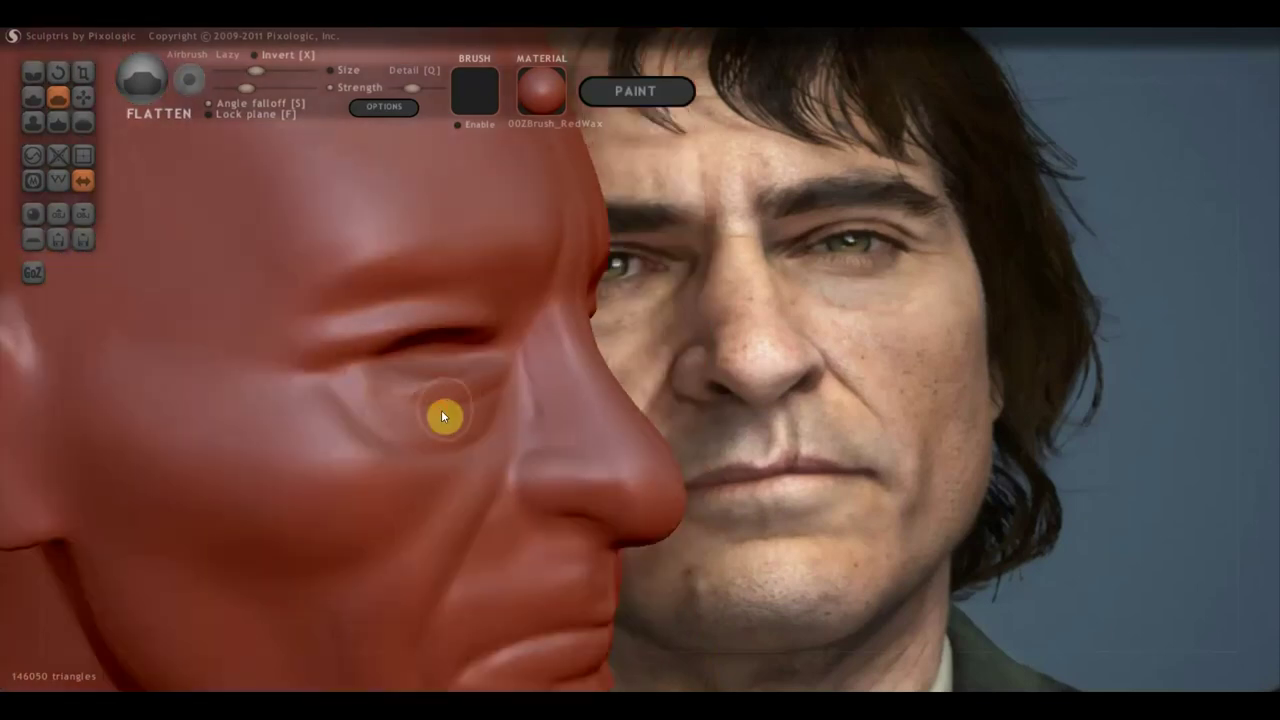
pyautogui.moveTo(359, 384); pyautogui.dragTo(379, 402)
pyautogui.moveTo(396, 400); pyautogui.dragTo(256, 390, button='right')
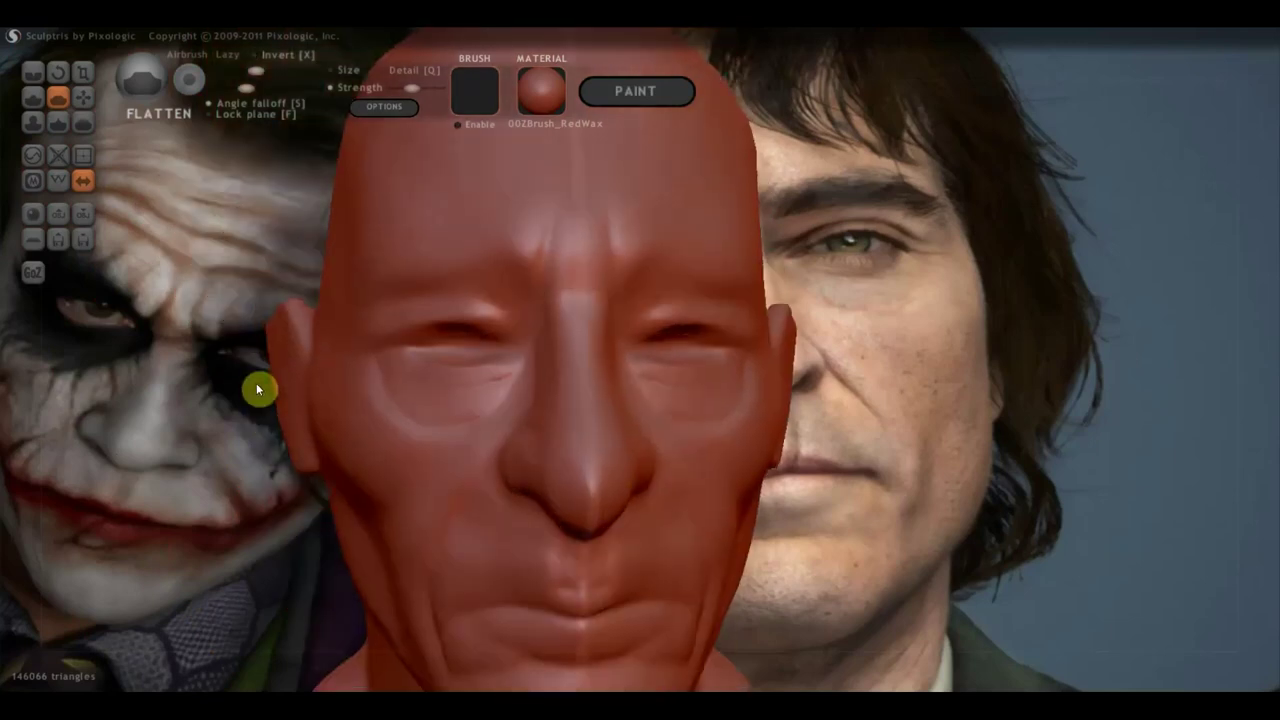
pyautogui.moveTo(256, 390)
pyautogui.mouseDown(button='right')
pyautogui.moveTo(878, 398)
pyautogui.moveTo(971, 413)
pyautogui.mouseUp(button='right')
# Orbit and zoom through three-quarter and profile views to bring the ear into reach
pyautogui.scroll(3, 860, 410)
pyautogui.moveTo(752, 377)
pyautogui.mouseDown(button='right')
pyautogui.moveTo(574, 369)
pyautogui.moveTo(460, 383)
pyautogui.mouseUp(button='right')
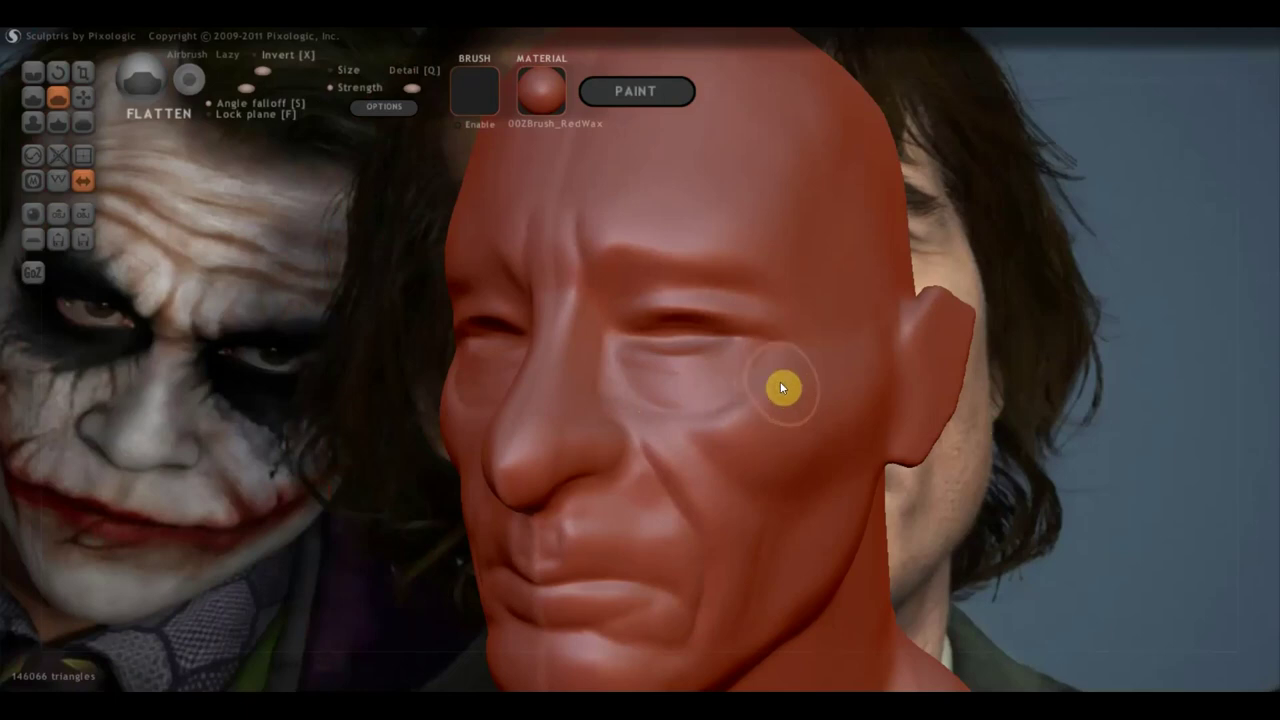
pyautogui.moveTo(780, 384); pyautogui.dragTo(743, 382, button='right')
pyautogui.moveTo(776, 253); pyautogui.dragTo(903, 360, button='right')
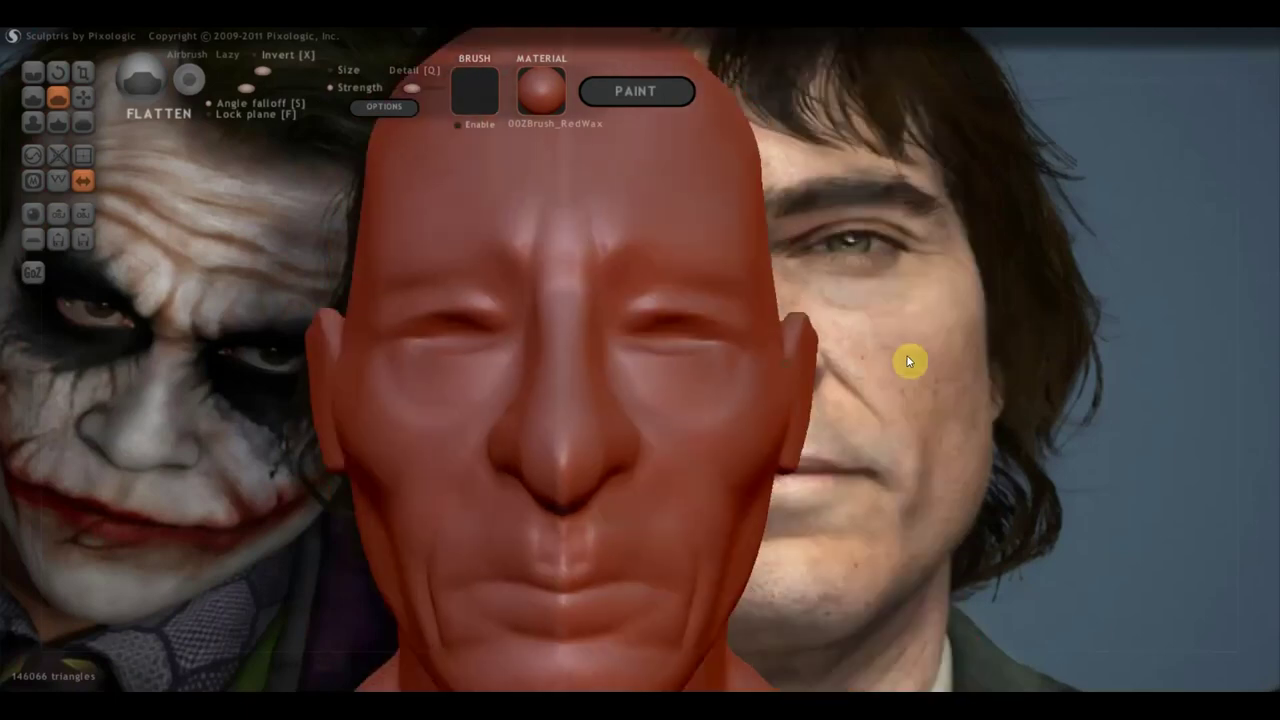
pyautogui.scroll(2, 600, 488)
pyautogui.moveTo(632, 480); pyautogui.dragTo(851, 460, button='right')
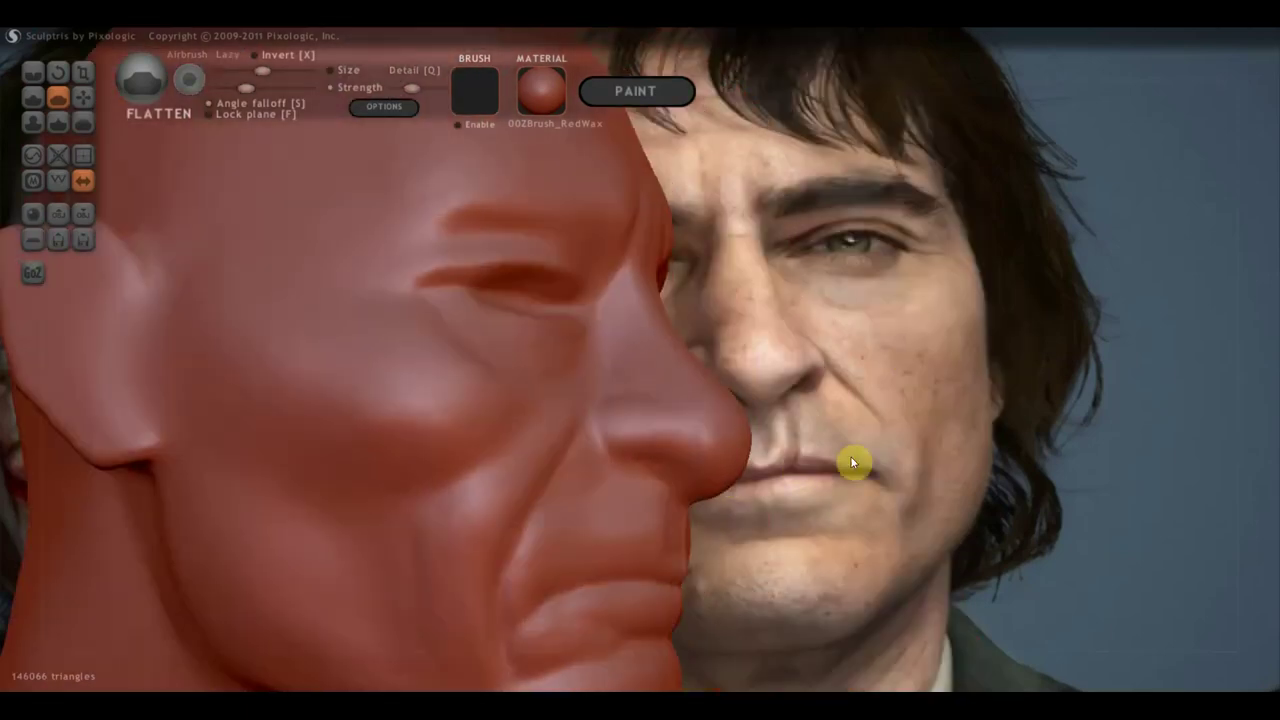
pyautogui.scroll(-2, 700, 488)
pyautogui.moveTo(420, 244); pyautogui.dragTo(640, 388, button='right')
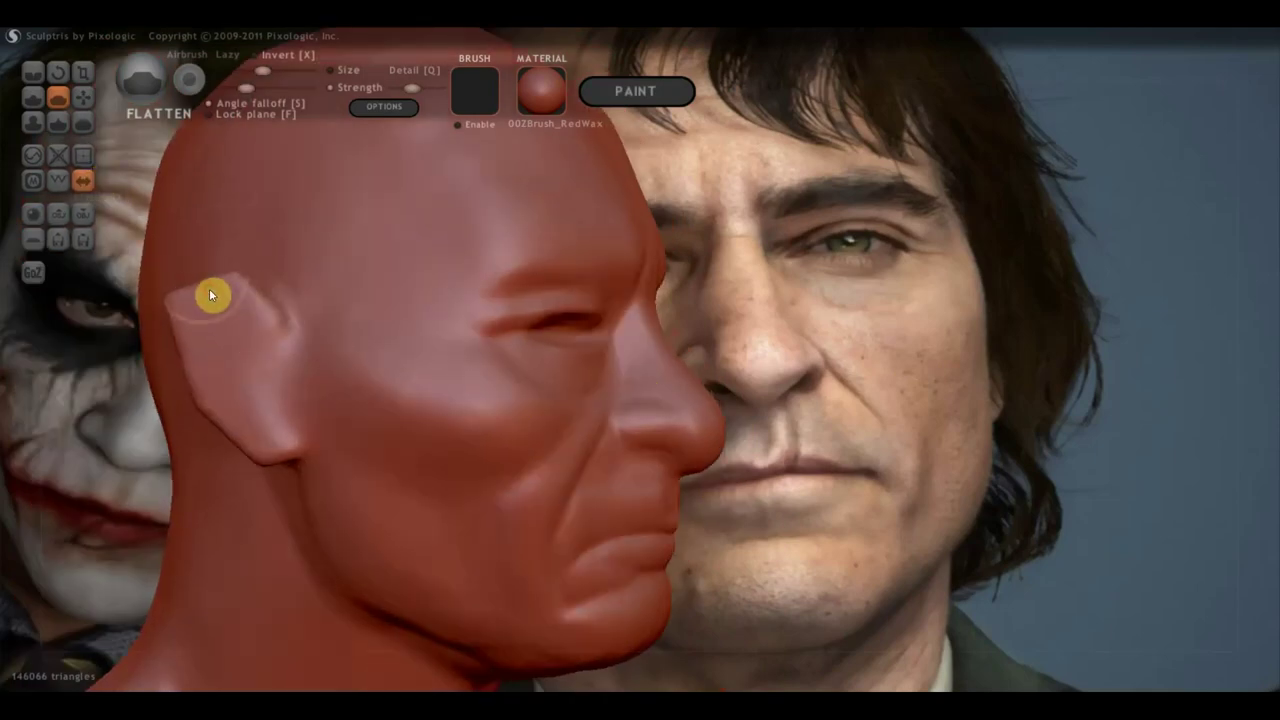
pyautogui.click(33, 97)
# Sculpt the ear with Draw strokes on the lobe, inner ear and a small detail mark
pyautogui.moveTo(204, 296)
pyautogui.mouseDown()
pyautogui.moveTo(196, 275)
pyautogui.moveTo(189, 292)
pyautogui.moveTo(274, 334)
pyautogui.moveTo(220, 291)
pyautogui.moveTo(186, 306)
pyautogui.mouseUp()
pyautogui.moveTo(194, 360)
pyautogui.mouseDown()
pyautogui.moveTo(250, 443)
pyautogui.moveTo(274, 426)
pyautogui.moveTo(265, 452)
pyautogui.moveTo(312, 433)
pyautogui.mouseUp()
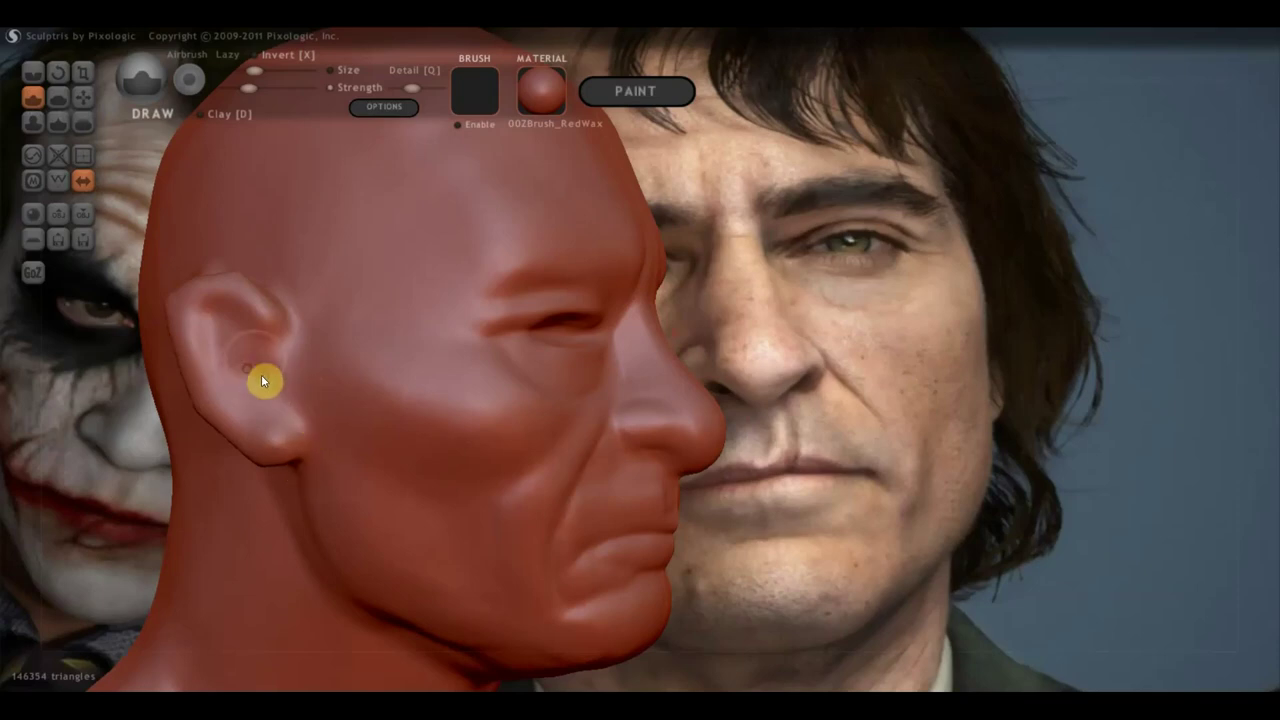
pyautogui.moveTo(225, 332); pyautogui.dragTo(244, 364)
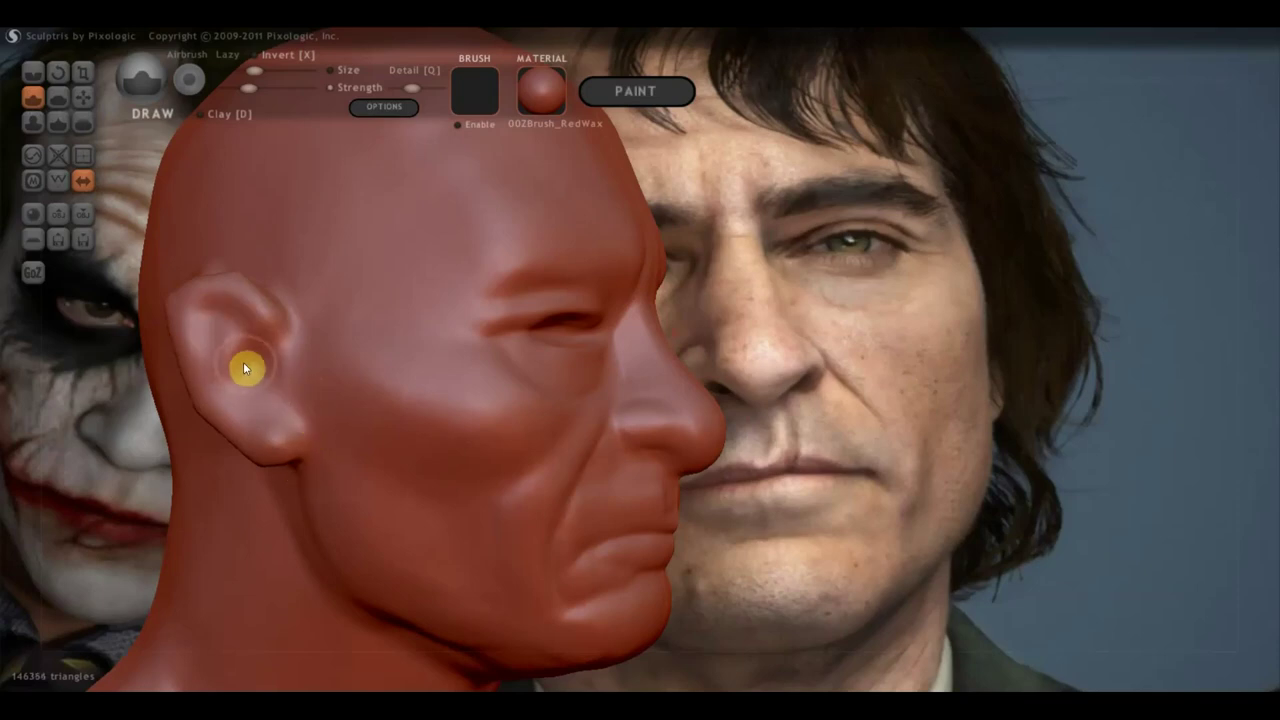
pyautogui.moveTo(283, 396); pyautogui.dragTo(288, 366)
pyautogui.moveTo(285, 401)
pyautogui.mouseDown(button='right')
pyautogui.moveTo(319, 386)
pyautogui.moveTo(540, 400)
pyautogui.moveTo(654, 303)
pyautogui.mouseUp(button='right')
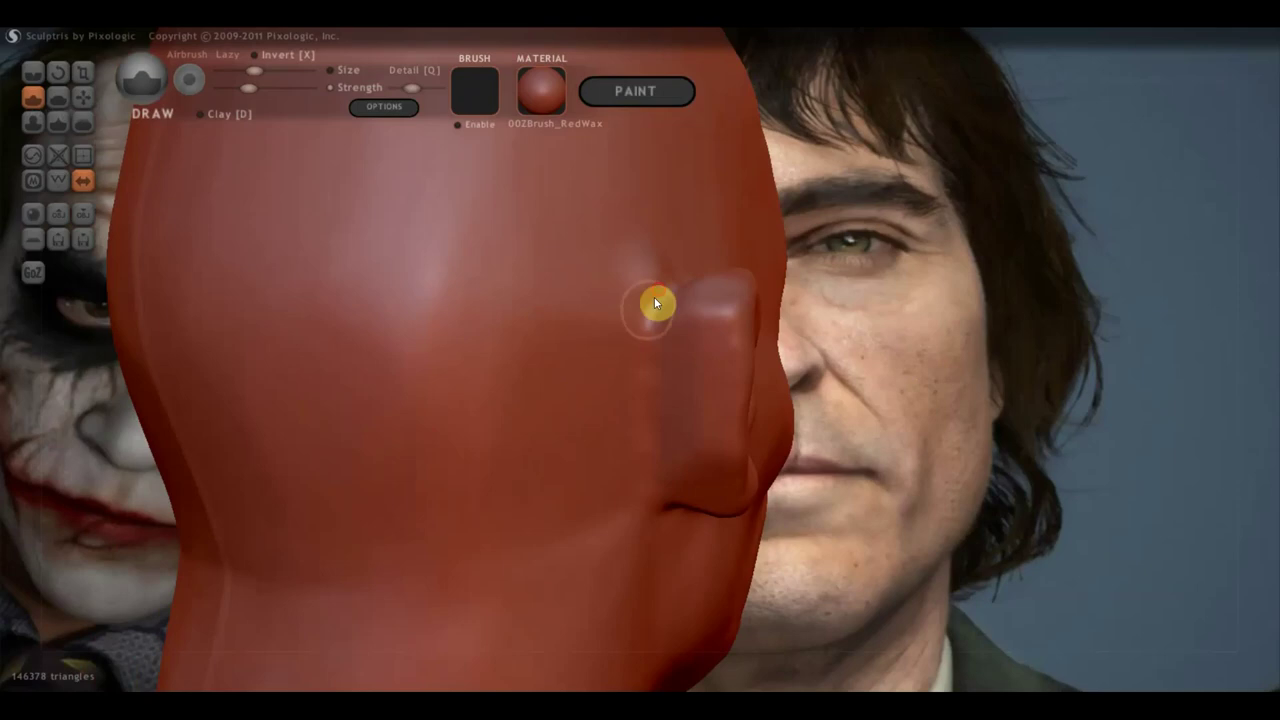
pyautogui.moveTo(626, 380)
pyautogui.mouseDown(button='right')
pyautogui.moveTo(643, 394)
pyautogui.moveTo(724, 393)
pyautogui.moveTo(651, 380)
pyautogui.mouseUp(button='right')
pyautogui.click(83, 97)
pyautogui.moveTo(223, 209); pyautogui.dragTo(688, 418, button='right')
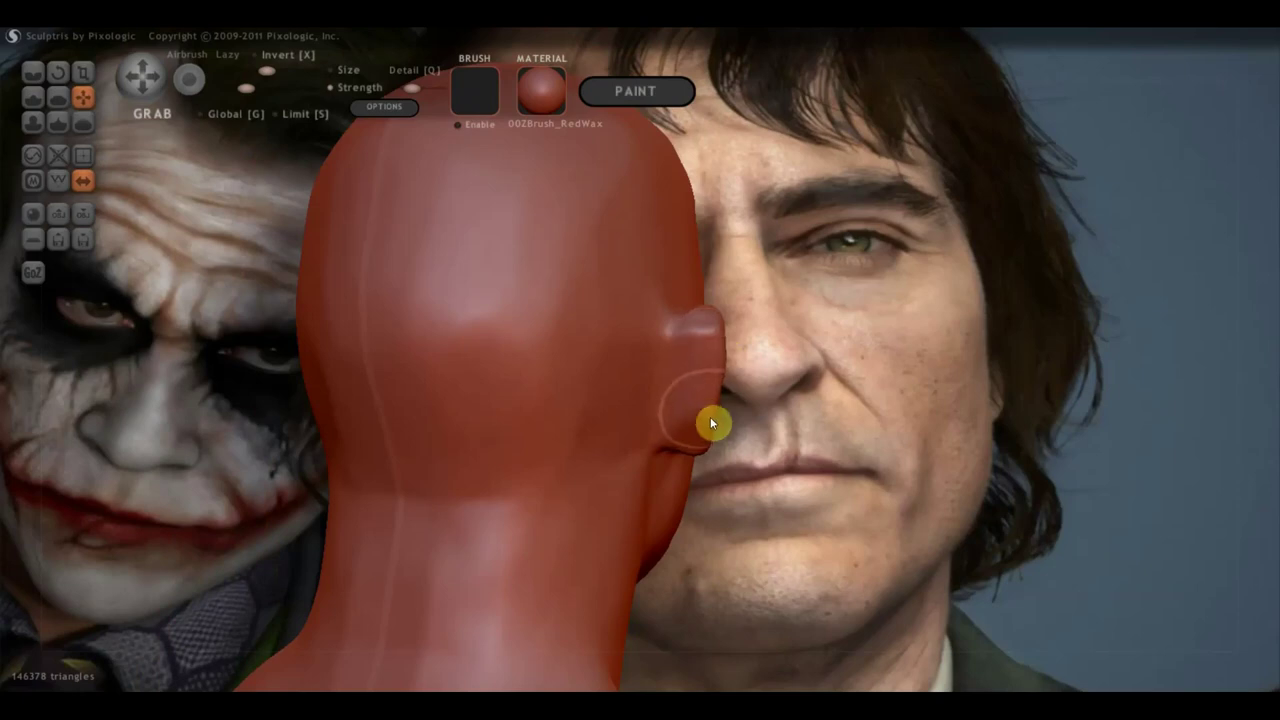
# Turn the head to a centred front view and zoom in
pyautogui.moveTo(693, 431)
pyautogui.mouseDown(button='right')
pyautogui.moveTo(312, 432)
pyautogui.moveTo(513, 392)
pyautogui.mouseUp(button='right')
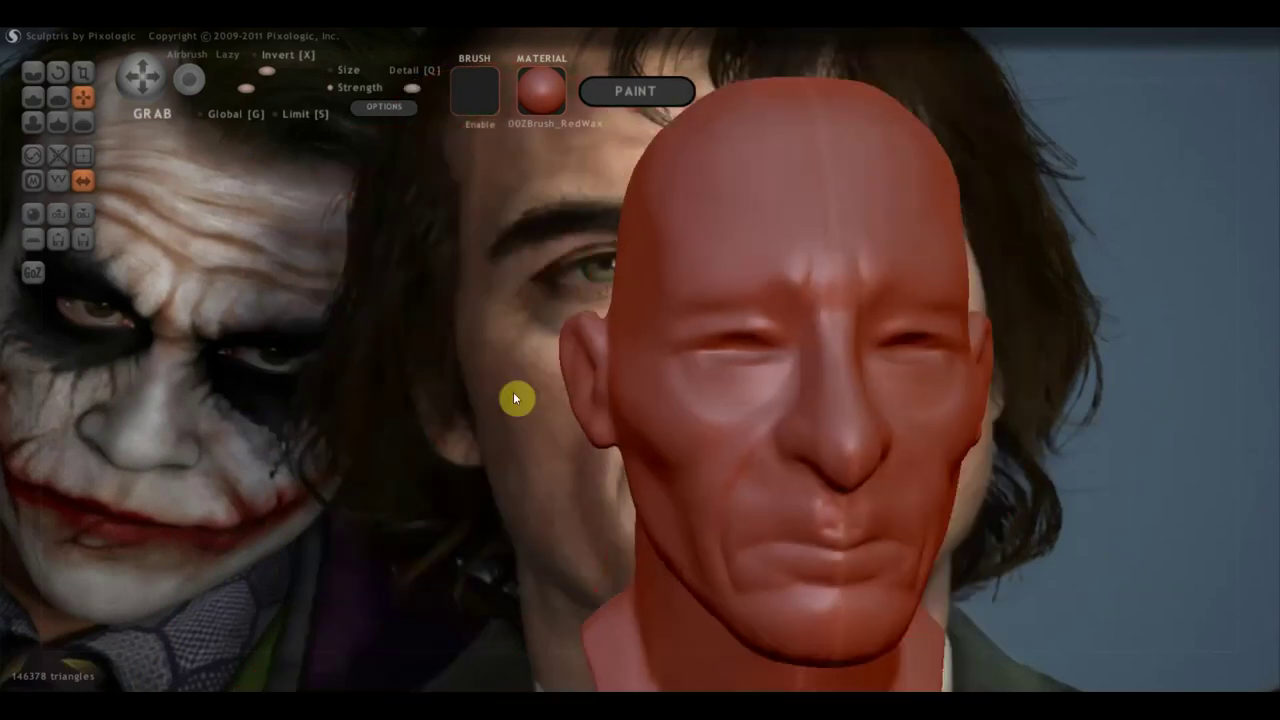
pyautogui.moveTo(702, 377)
pyautogui.mouseDown(button='right')
pyautogui.moveTo(1052, 385)
pyautogui.moveTo(757, 330)
pyautogui.mouseUp(button='right')
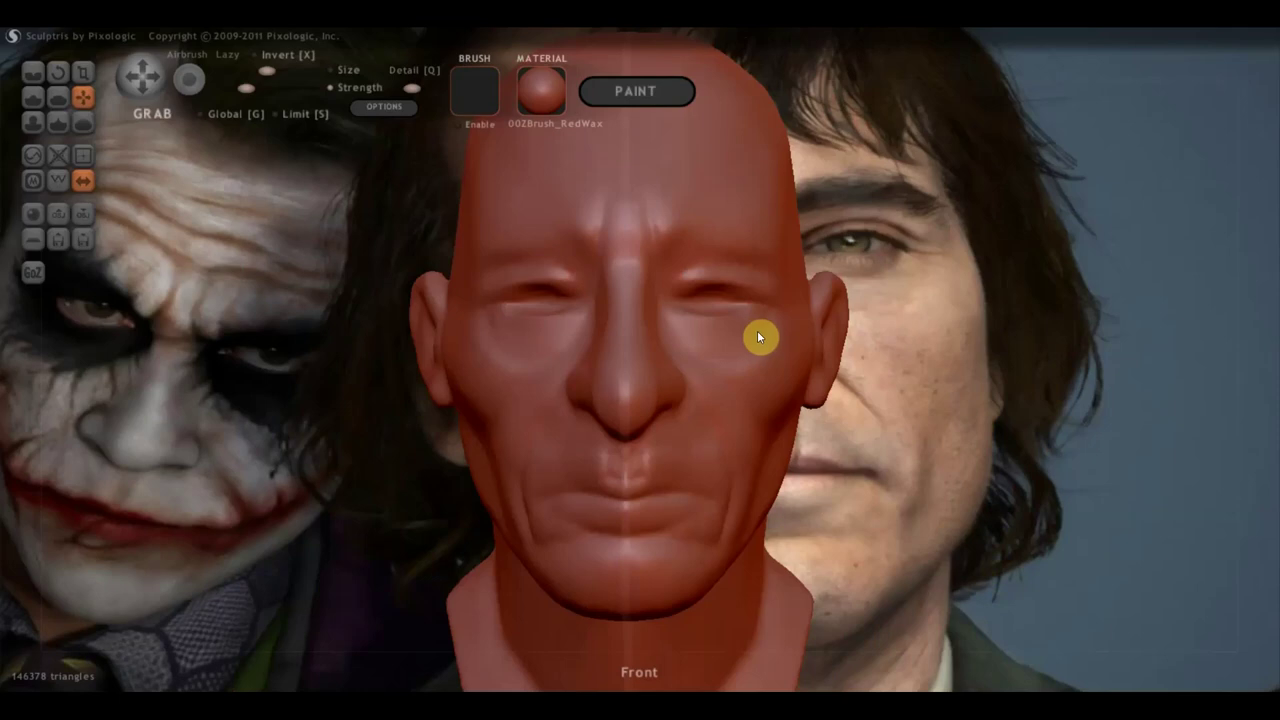
pyautogui.scroll(-2, 765, 340)
pyautogui.scroll(-1, 507, 416)
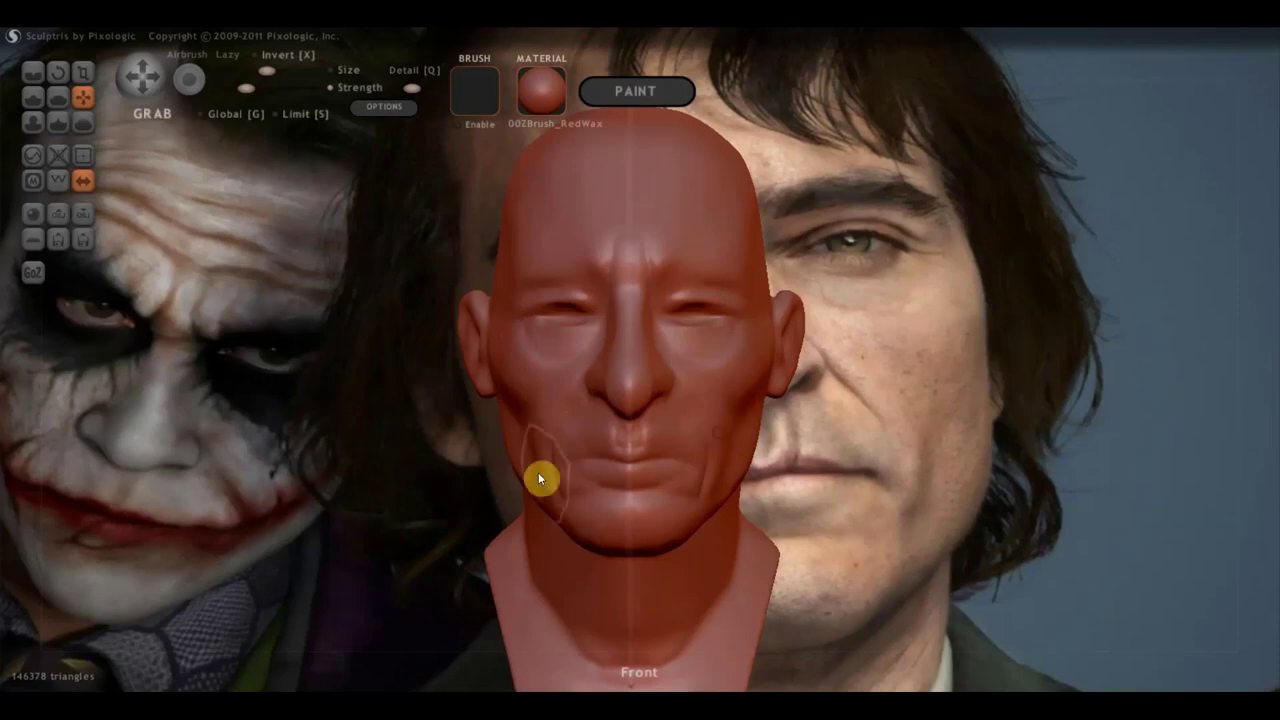
# Inspect the neck and right profile, then settle on a large frontal view
pyautogui.moveTo(534, 451); pyautogui.dragTo(770, 463, button='right')
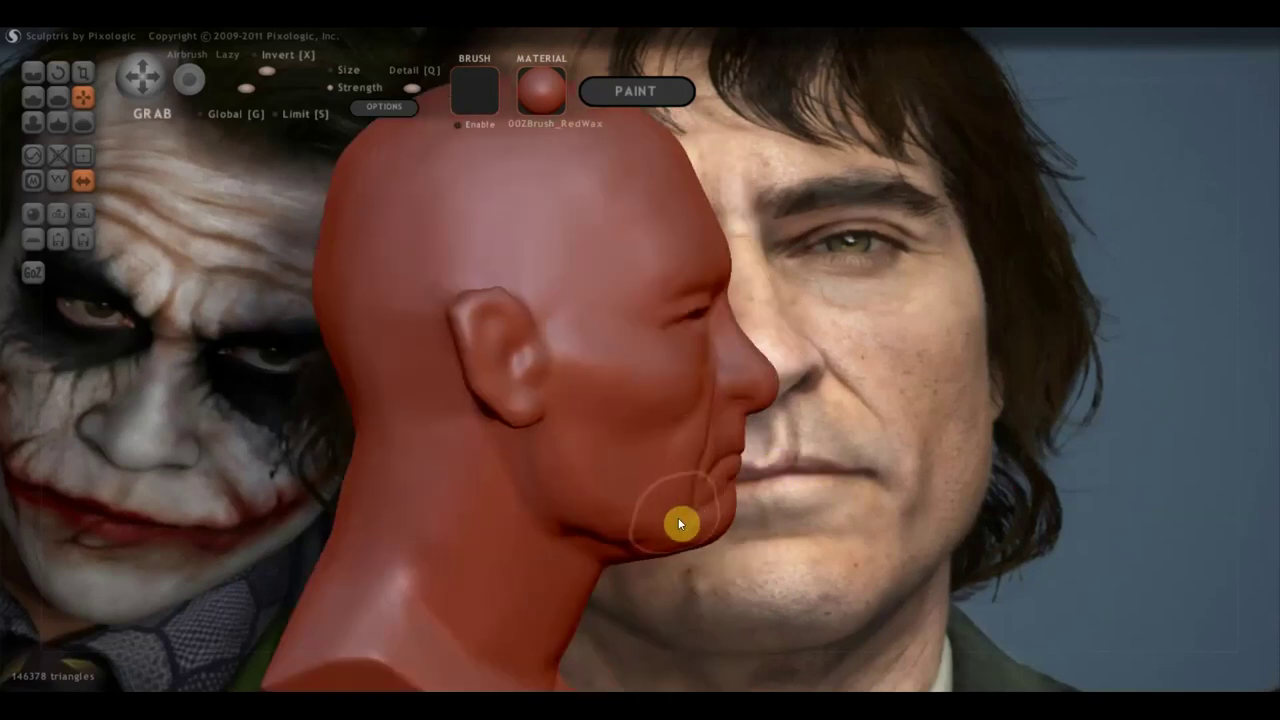
pyautogui.moveTo(588, 557); pyautogui.dragTo(585, 498, button='right')
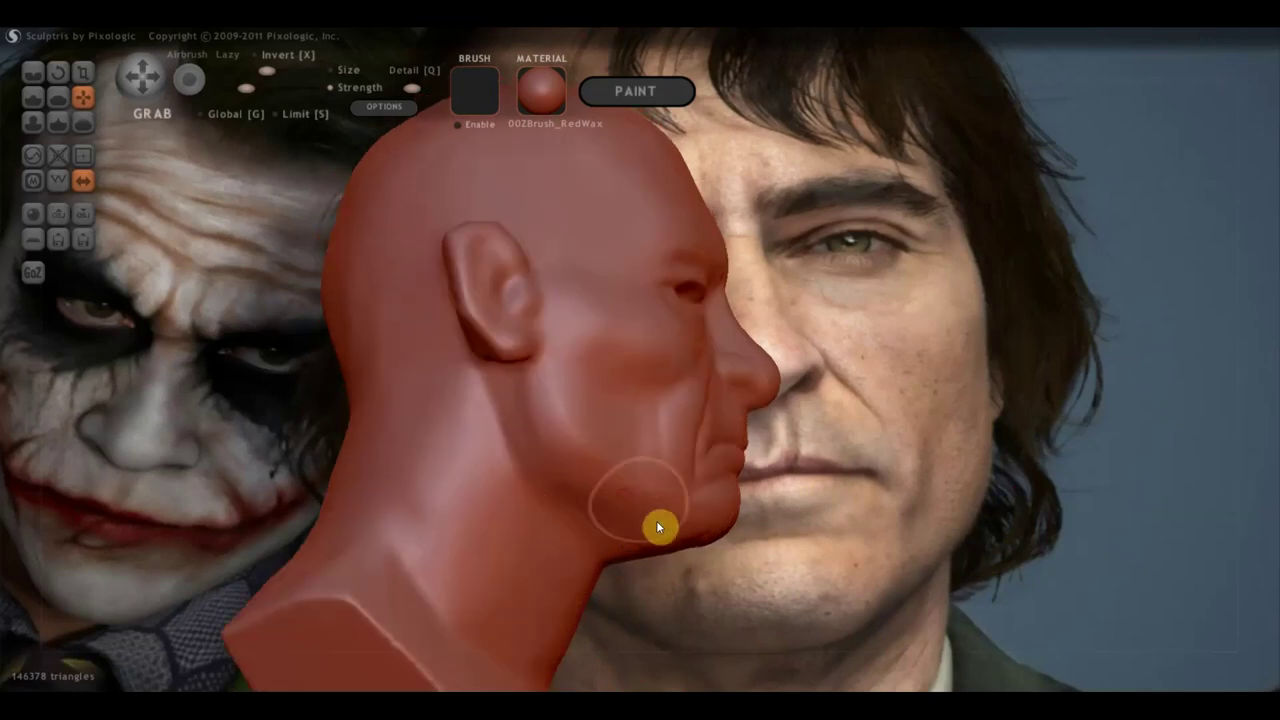
pyautogui.moveTo(703, 543)
pyautogui.mouseDown(button='right')
pyautogui.moveTo(552, 581)
pyautogui.moveTo(526, 545)
pyautogui.moveTo(580, 517)
pyautogui.mouseUp(button='right')
pyautogui.scroll(-3, 585, 592)
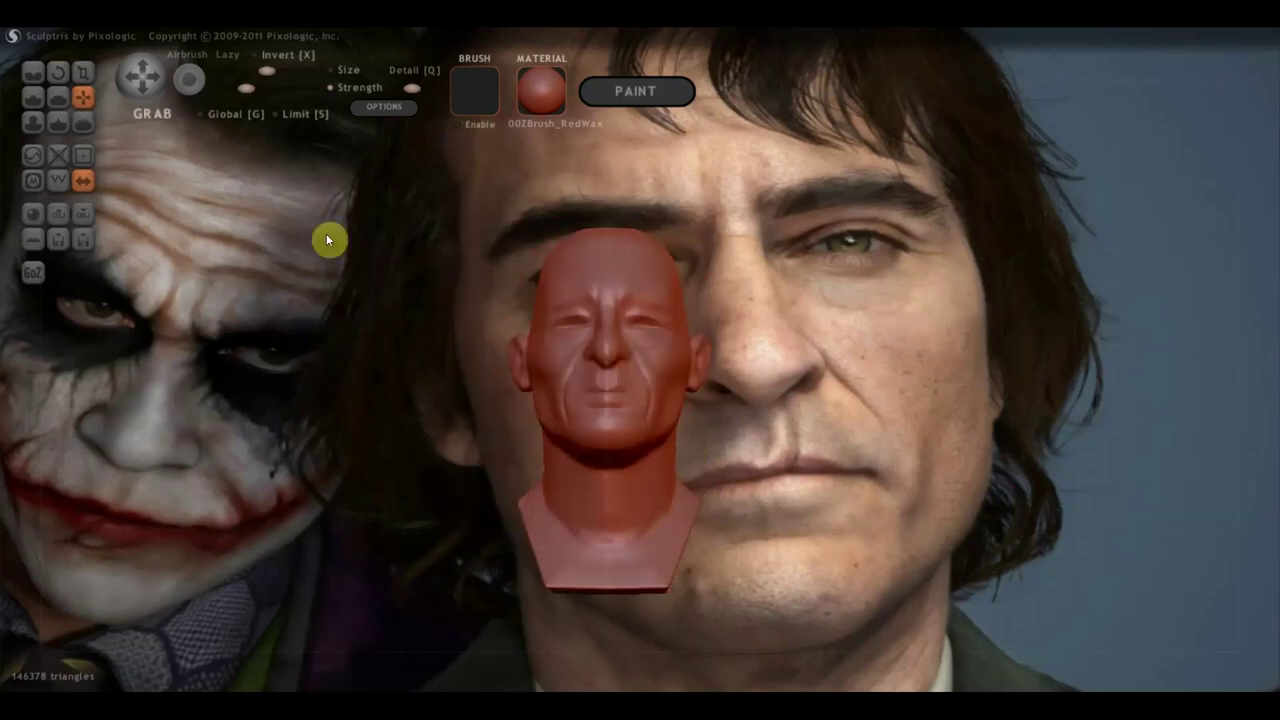
pyautogui.moveTo(303, 241)
pyautogui.mouseDown(button='right')
pyautogui.moveTo(606, 430)
pyautogui.moveTo(466, 491)
pyautogui.moveTo(530, 455)
pyautogui.moveTo(542, 432)
pyautogui.mouseUp(button='right')
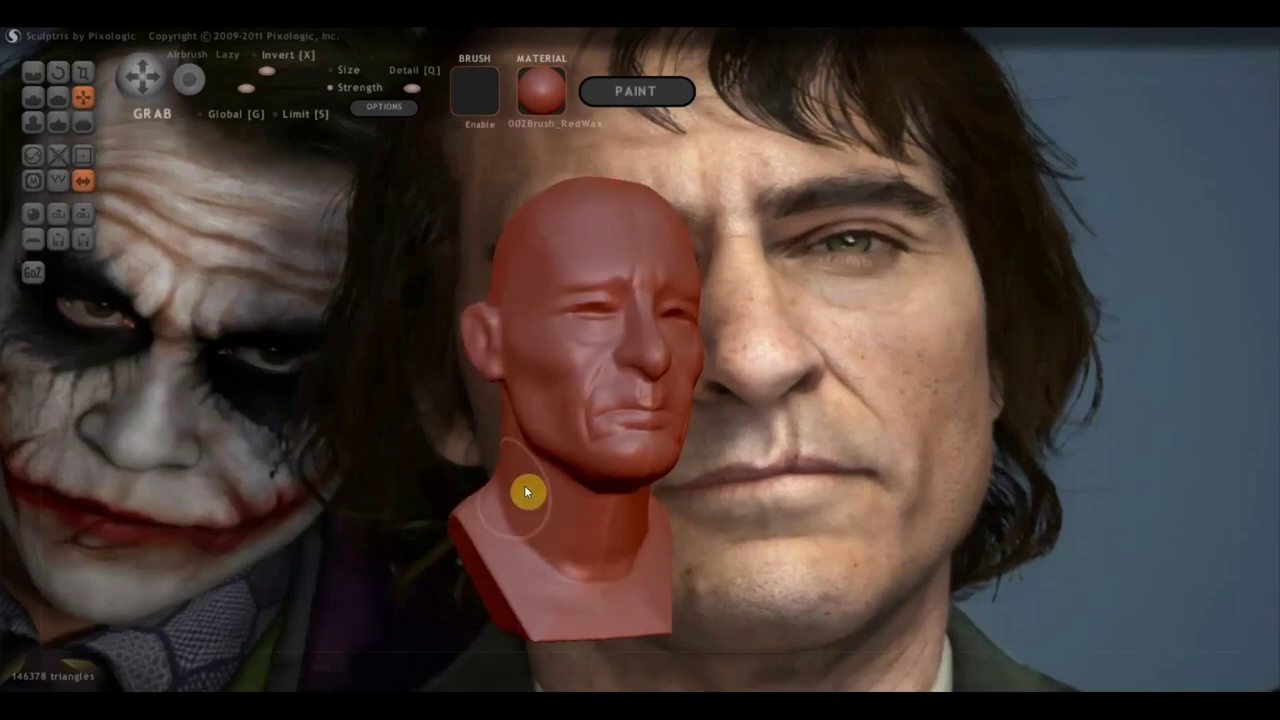
pyautogui.moveTo(535, 515); pyautogui.dragTo(696, 548, button='right')
pyautogui.scroll(-2, 696, 548)
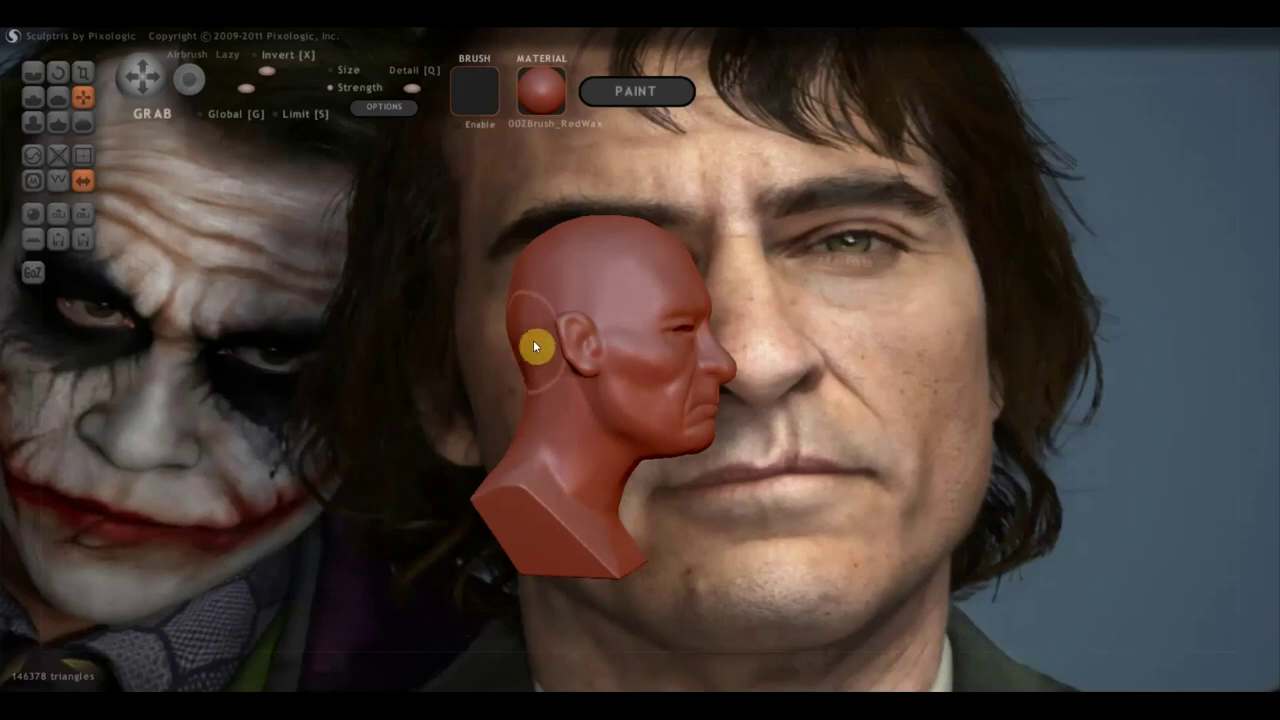
pyautogui.moveTo(544, 364)
pyautogui.mouseDown()
pyautogui.moveTo(490, 422)
pyautogui.moveTo(366, 421)
pyautogui.mouseUp()
pyautogui.scroll(3, 814, 446)
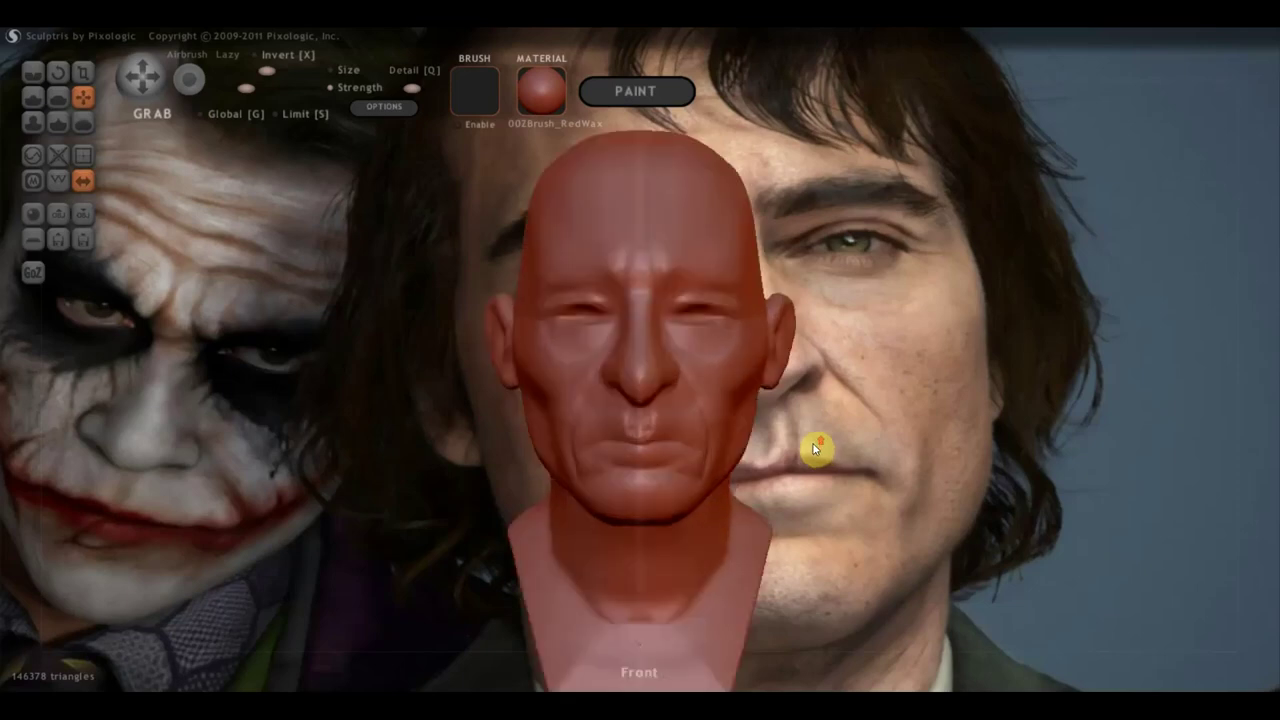
pyautogui.scroll(2, 816, 448)
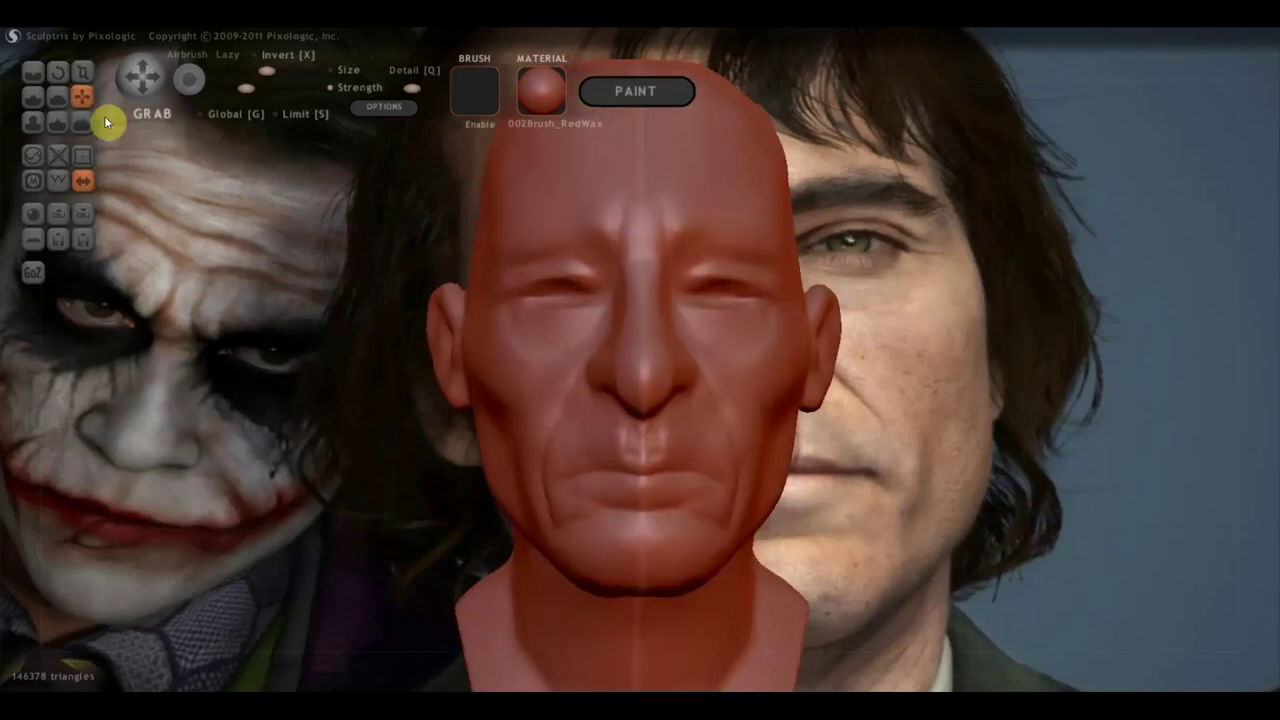
# Add small raised Draw dabs and marks across the left forehead, undoing one test dab
pyautogui.click(33, 97)
pyautogui.scroll(2, 460, 250)
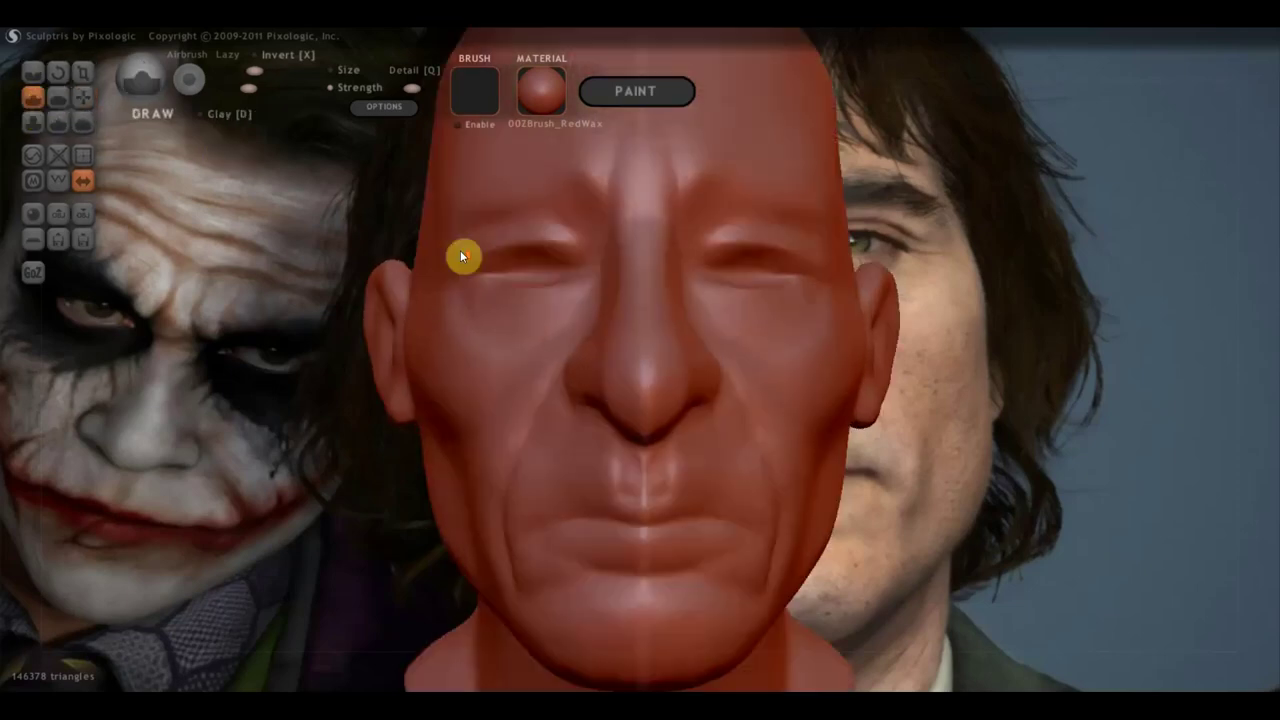
pyautogui.scroll(2, 495, 265)
pyautogui.scroll(-2, 500, 268)
pyautogui.moveTo(517, 269)
pyautogui.mouseDown(button='right')
pyautogui.moveTo(528, 523)
pyautogui.moveTo(551, 429)
pyautogui.mouseUp(button='right')
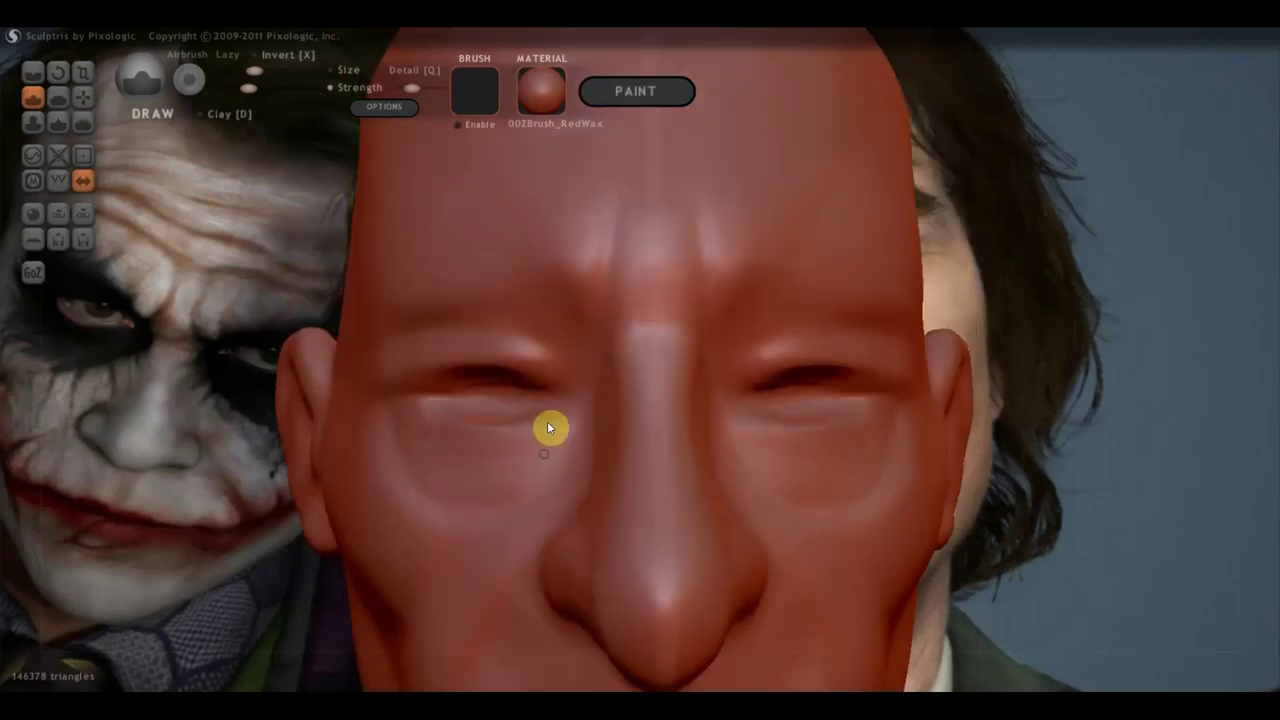
pyautogui.scroll(-1, 579, 240)
pyautogui.click(595, 260)
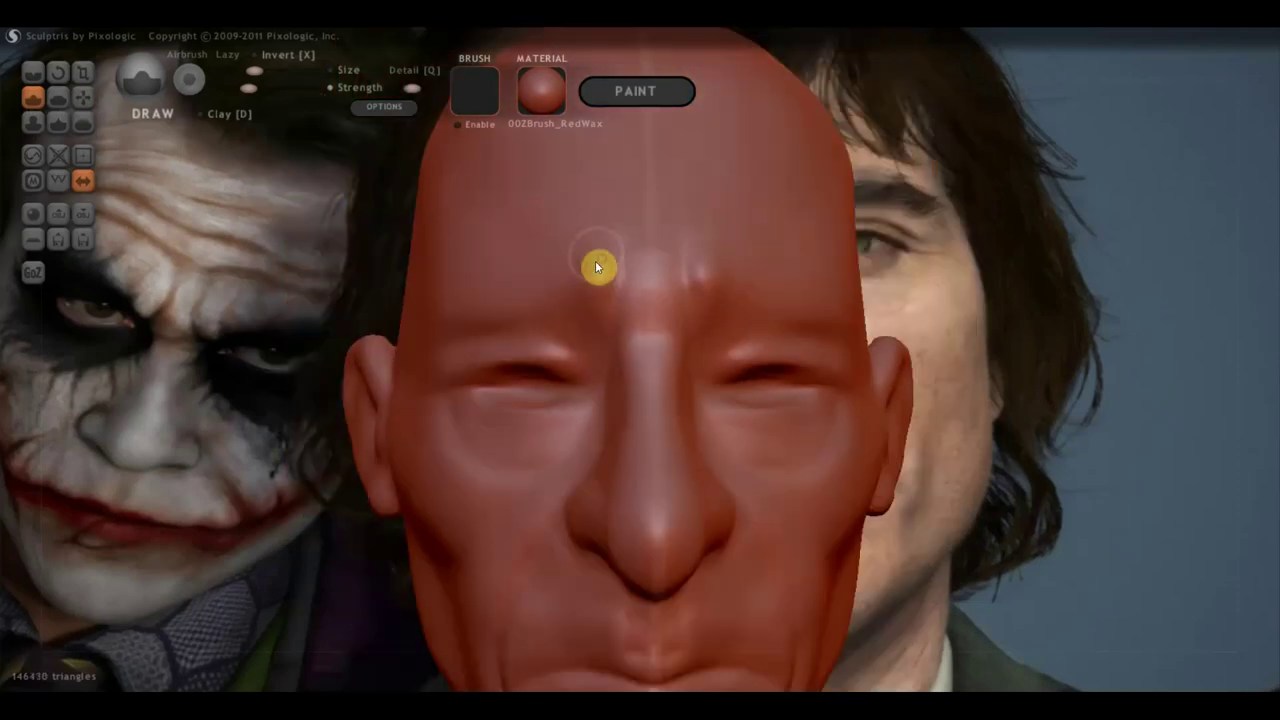
pyautogui.hotkey('ctrl', 'z')
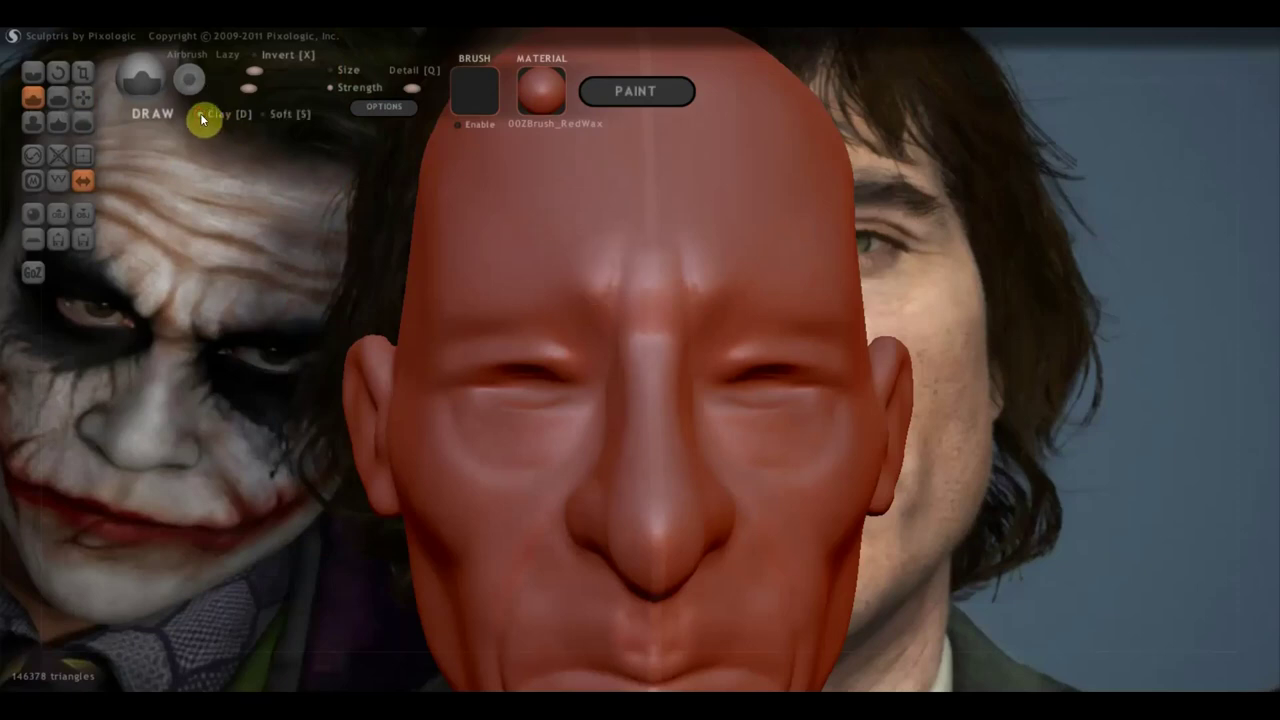
pyautogui.click(578, 250)
pyautogui.click(530, 305)
pyautogui.click(570, 302)
pyautogui.moveTo(585, 300)
pyautogui.mouseDown()
pyautogui.moveTo(546, 274)
pyautogui.moveTo(449, 287)
pyautogui.moveTo(457, 306)
pyautogui.moveTo(500, 286)
pyautogui.moveTo(508, 306)
pyautogui.moveTo(589, 309)
pyautogui.mouseUp()
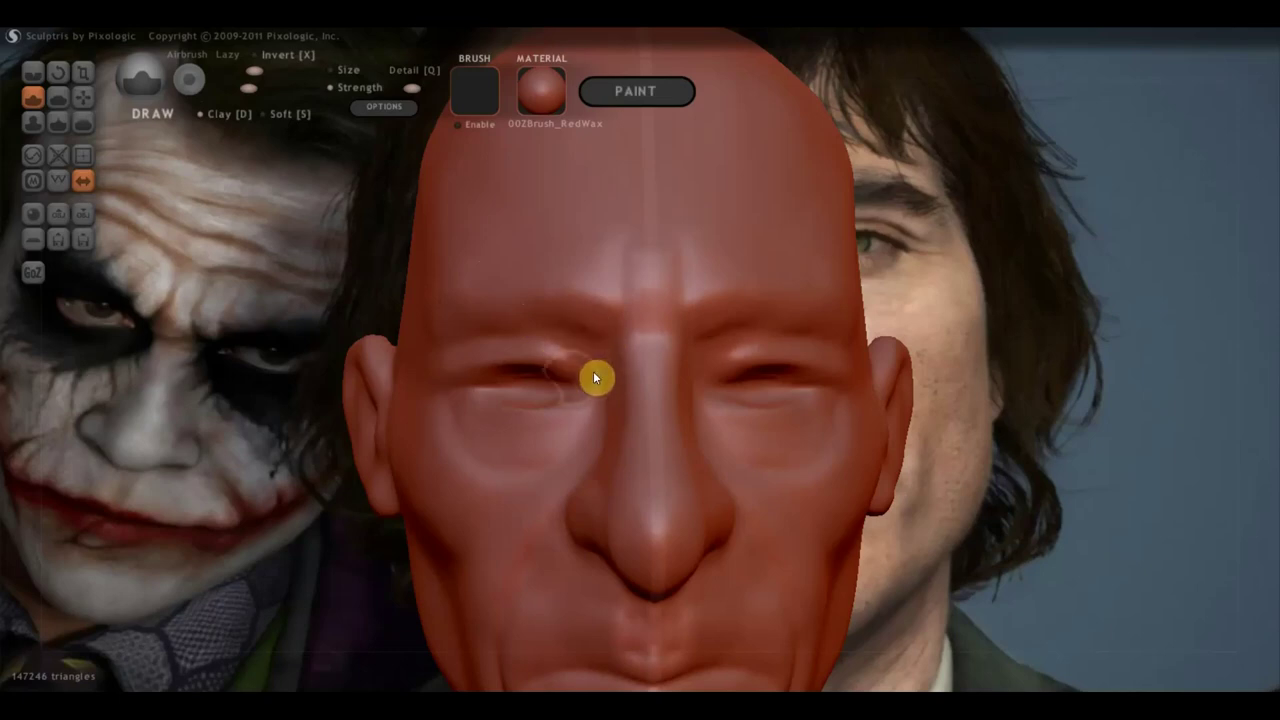
pyautogui.click(33, 72)
# Carve a crease along the left brow, checking it from three-quarter and profile views
pyautogui.scroll(-2, 520, 340)
pyautogui.scroll(-3, 600, 360)
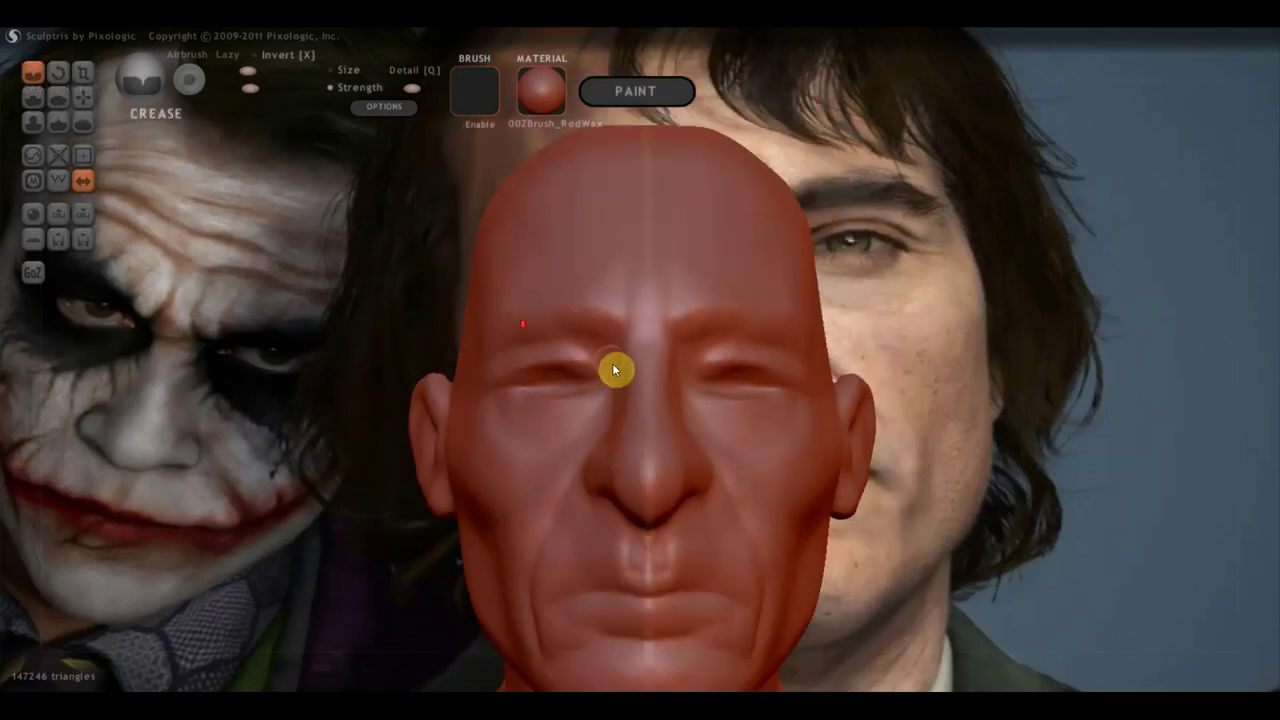
pyautogui.moveTo(612, 354)
pyautogui.mouseDown()
pyautogui.moveTo(572, 337)
pyautogui.moveTo(508, 350)
pyautogui.moveTo(554, 337)
pyautogui.mouseUp()
pyautogui.moveTo(609, 402); pyautogui.dragTo(745, 430, button='right')
pyautogui.moveTo(582, 338)
pyautogui.mouseDown()
pyautogui.moveTo(532, 333)
pyautogui.moveTo(571, 334)
pyautogui.moveTo(471, 360)
pyautogui.moveTo(580, 337)
pyautogui.mouseUp()
pyautogui.moveTo(473, 381)
pyautogui.mouseDown(button='right')
pyautogui.moveTo(614, 383)
pyautogui.moveTo(547, 400)
pyautogui.mouseUp(button='right')
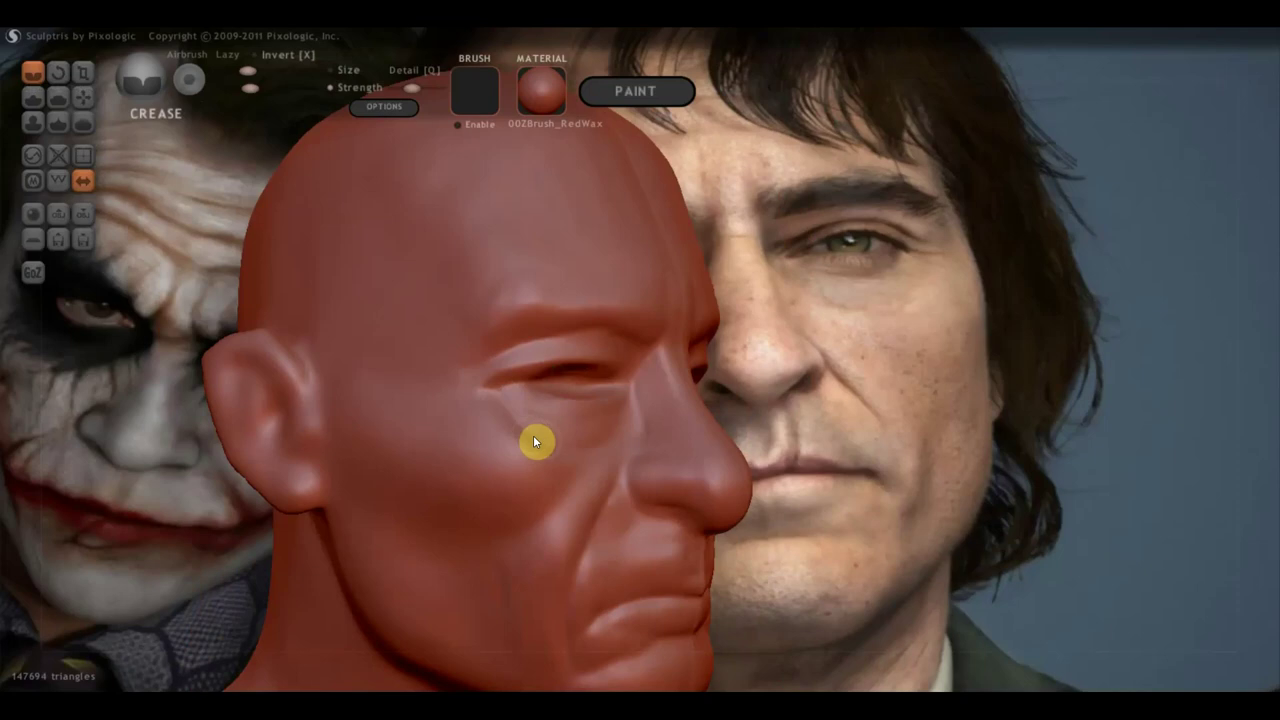
pyautogui.moveTo(629, 409)
pyautogui.mouseDown(button='right')
pyautogui.moveTo(518, 418)
pyautogui.moveTo(567, 413)
pyautogui.mouseUp(button='right')
# Switch to Flatten and flatten the nose bridge and the side of the nose
pyautogui.click(34, 98)
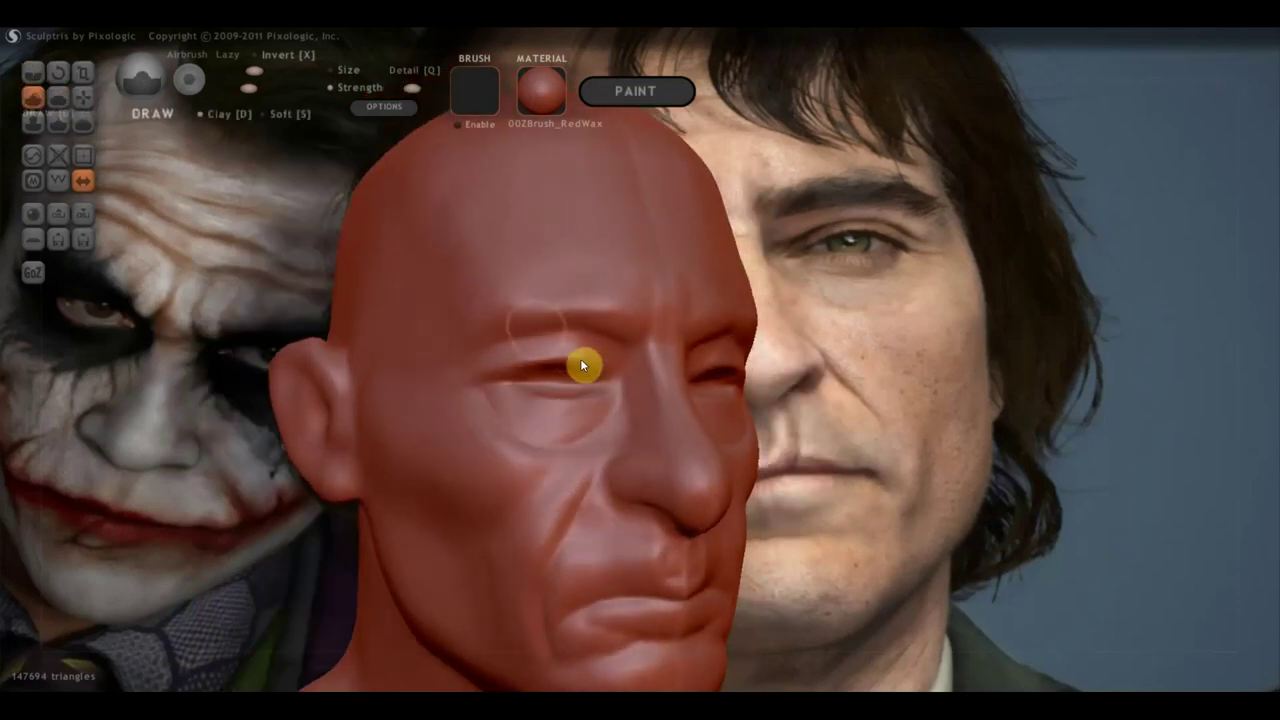
pyautogui.scroll(3, 584, 360)
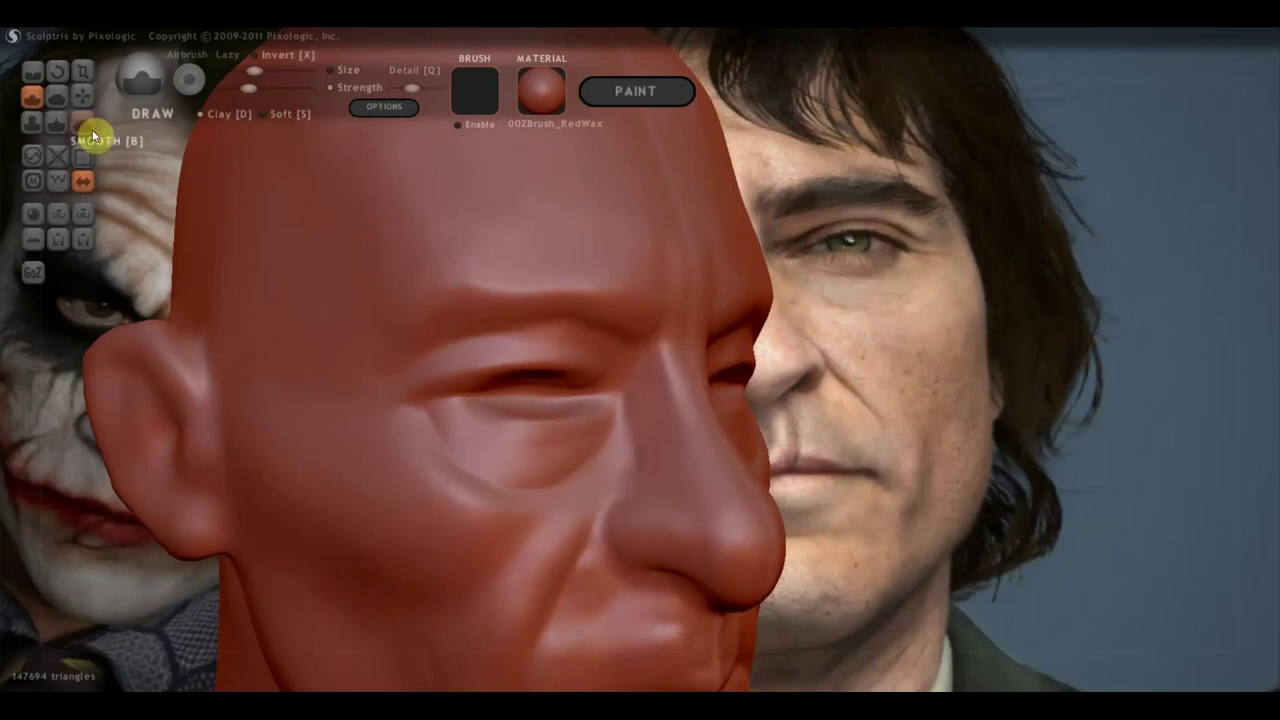
pyautogui.click(58, 97)
pyautogui.moveTo(606, 414); pyautogui.dragTo(663, 415, button='right')
pyautogui.scroll(2, 663, 415)
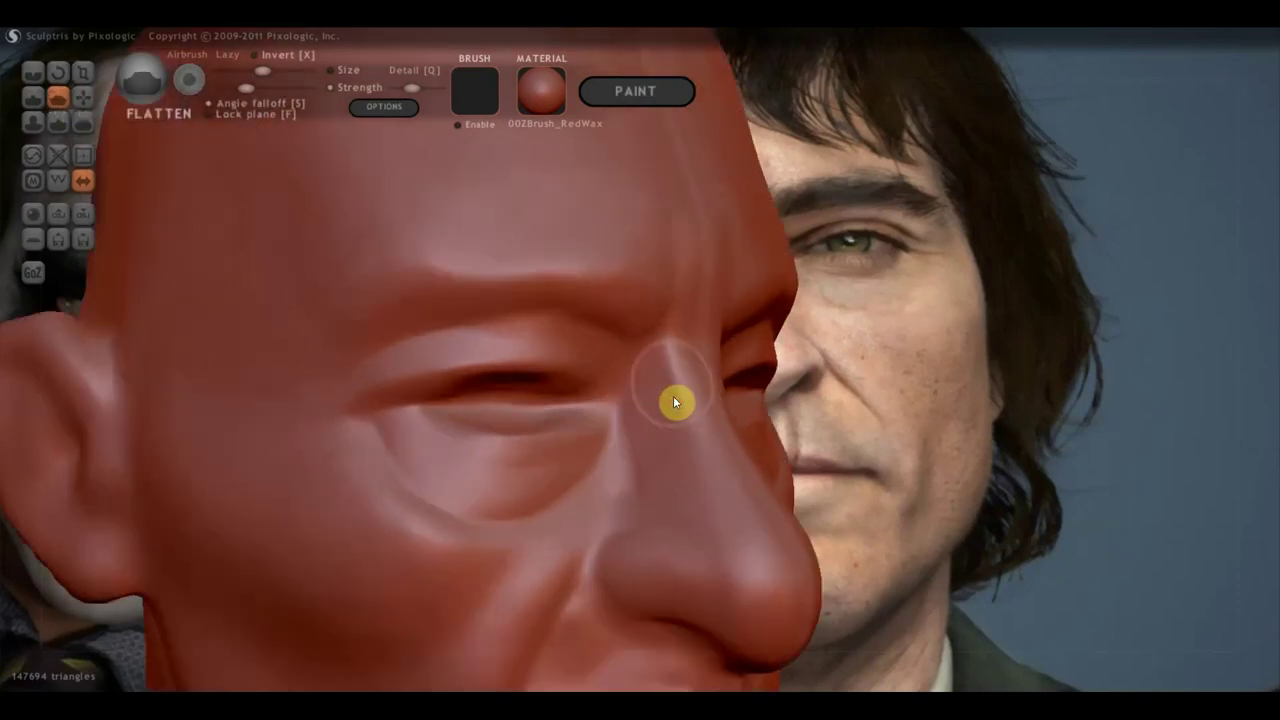
pyautogui.moveTo(688, 373)
pyautogui.mouseDown()
pyautogui.moveTo(680, 363)
pyautogui.moveTo(716, 515)
pyautogui.mouseUp()
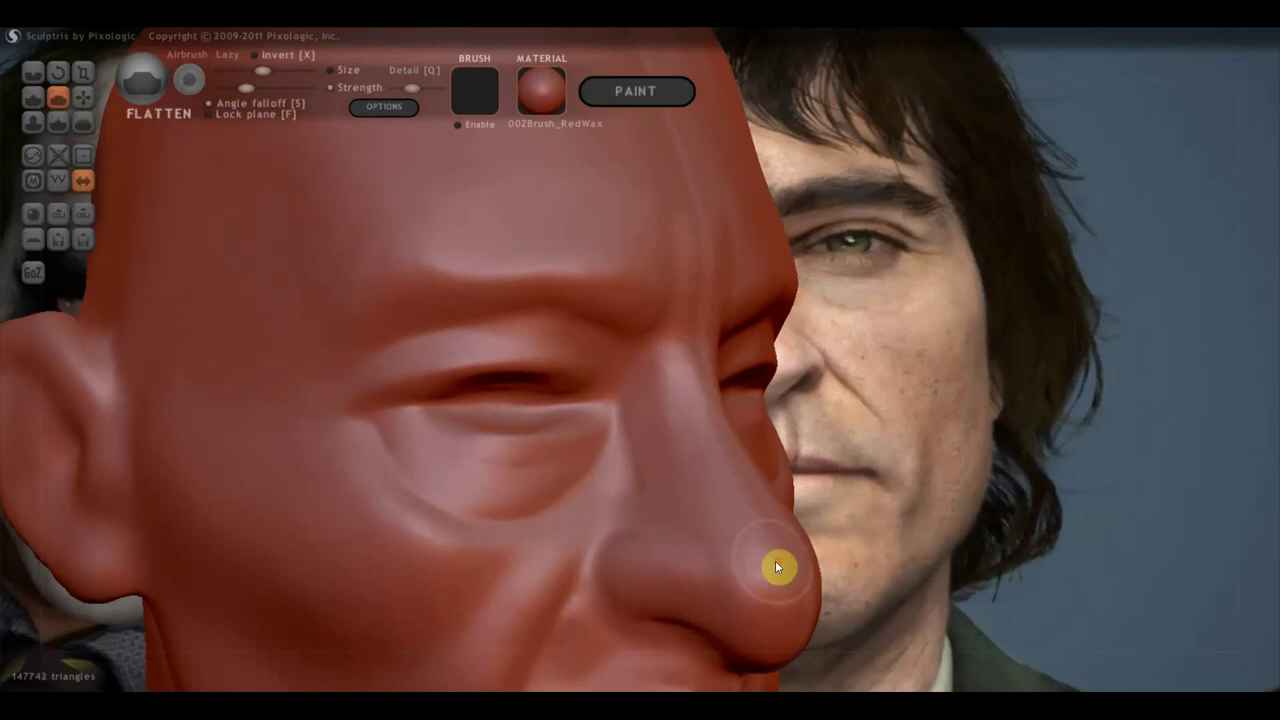
pyautogui.scroll(-2, 777, 566)
pyautogui.scroll(3, 686, 463)
pyautogui.moveTo(672, 380)
pyautogui.mouseDown()
pyautogui.moveTo(677, 429)
pyautogui.moveTo(655, 275)
pyautogui.moveTo(634, 234)
pyautogui.mouseUp()
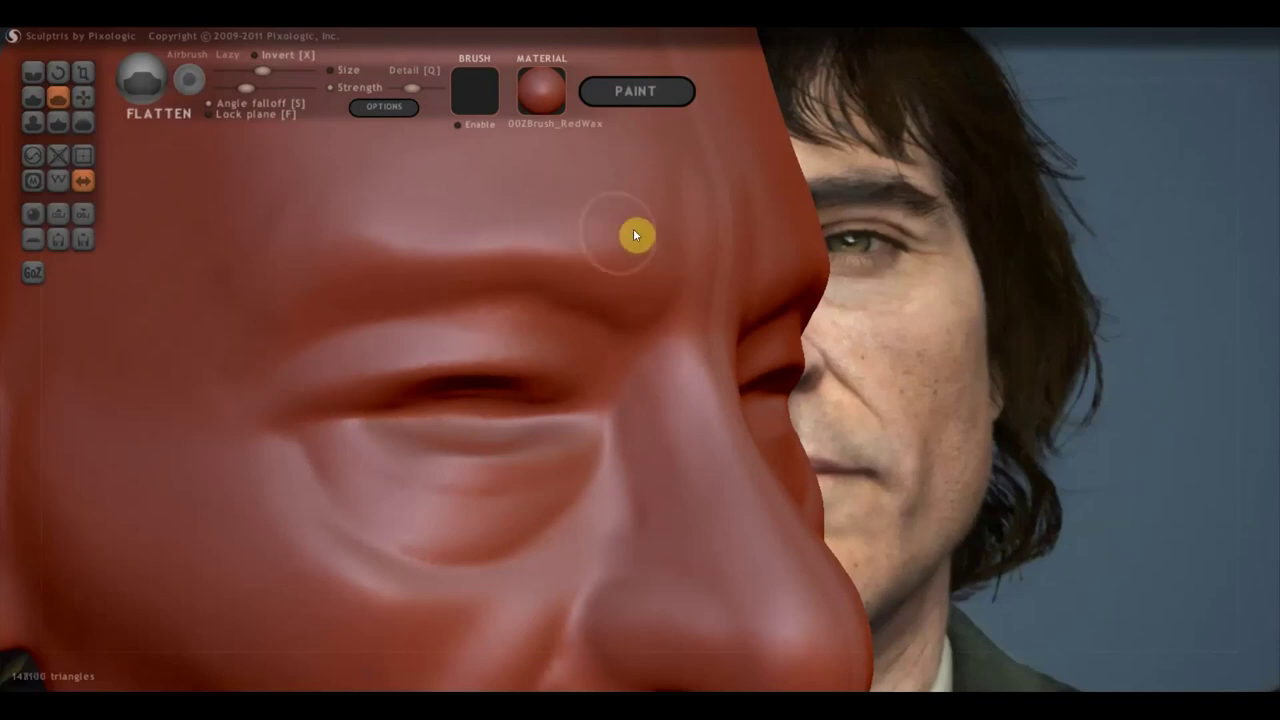
pyautogui.scroll(-2, 660, 249)
# Flatten the brow area with strokes from several angles
pyautogui.moveTo(636, 186); pyautogui.dragTo(640, 188)
pyautogui.moveTo(503, 257)
pyautogui.mouseDown()
pyautogui.moveTo(406, 294)
pyautogui.moveTo(386, 277)
pyautogui.mouseUp()
pyautogui.moveTo(477, 263); pyautogui.dragTo(611, 274)
pyautogui.moveTo(557, 297); pyautogui.dragTo(565, 287, button='right')
pyautogui.moveTo(443, 289)
pyautogui.mouseDown(button='right')
pyautogui.moveTo(543, 286)
pyautogui.moveTo(571, 314)
pyautogui.mouseUp(button='right')
pyautogui.scroll(3, 622, 437)
pyautogui.scroll(2, 622, 437)
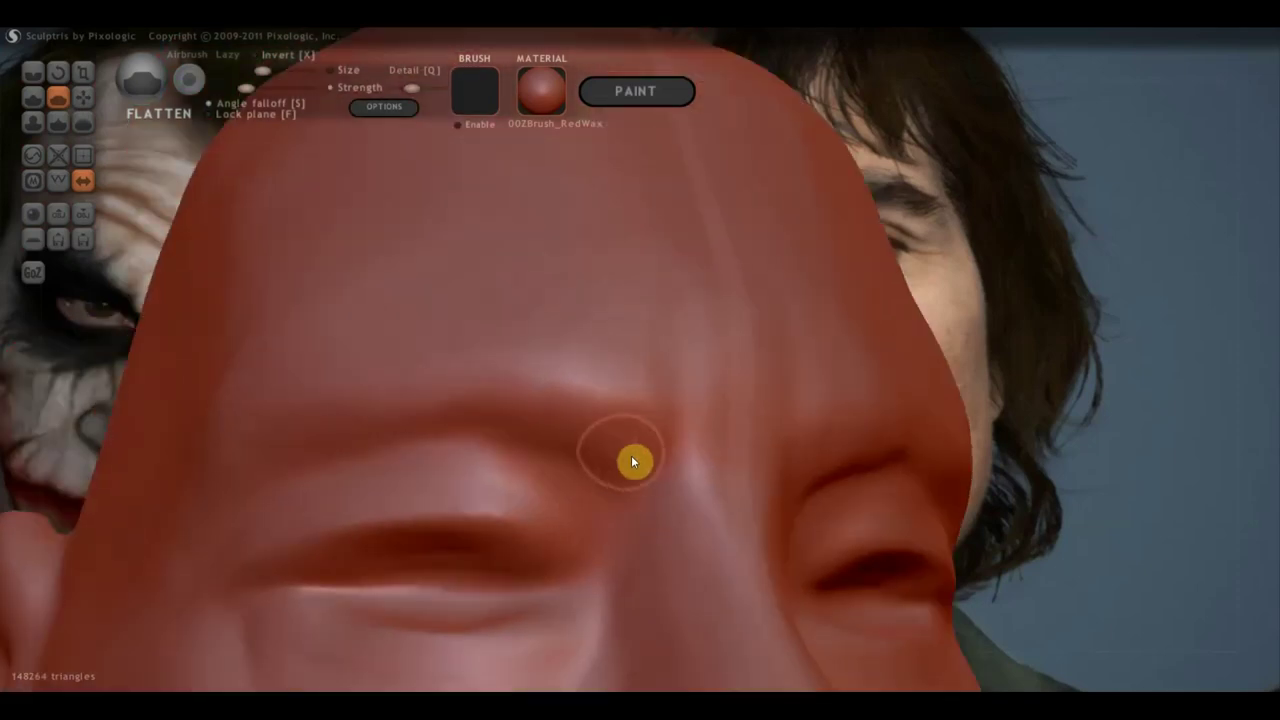
# Refine the brow ridge further, then compare the head with the reference photo
pyautogui.moveTo(529, 403)
pyautogui.mouseDown()
pyautogui.moveTo(589, 446)
pyautogui.moveTo(491, 411)
pyautogui.moveTo(286, 441)
pyautogui.mouseUp()
pyautogui.moveTo(237, 477)
pyautogui.mouseDown()
pyautogui.moveTo(420, 409)
pyautogui.moveTo(360, 429)
pyautogui.moveTo(585, 420)
pyautogui.moveTo(566, 423)
pyautogui.moveTo(609, 509)
pyautogui.moveTo(651, 417)
pyautogui.moveTo(548, 366)
pyautogui.moveTo(621, 458)
pyautogui.moveTo(527, 412)
pyautogui.moveTo(298, 440)
pyautogui.mouseUp()
pyautogui.moveTo(220, 493)
pyautogui.mouseDown(button='right')
pyautogui.moveTo(508, 507)
pyautogui.moveTo(534, 544)
pyautogui.mouseUp(button='right')
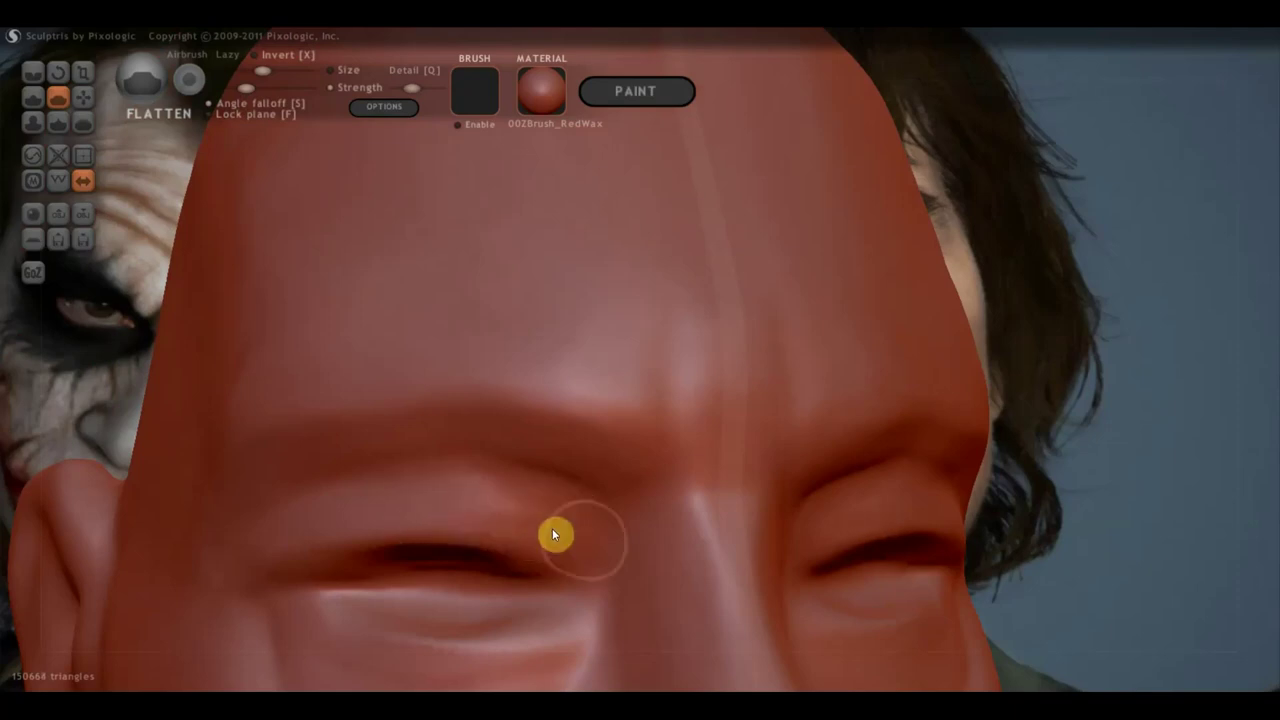
pyautogui.scroll(-3, 426, 511)
pyautogui.moveTo(506, 531)
pyautogui.mouseDown(button='right')
pyautogui.moveTo(529, 485)
pyautogui.moveTo(541, 589)
pyautogui.moveTo(574, 580)
pyautogui.mouseUp(button='right')
pyautogui.scroll(-3, 541, 589)
pyautogui.click(35, 105)
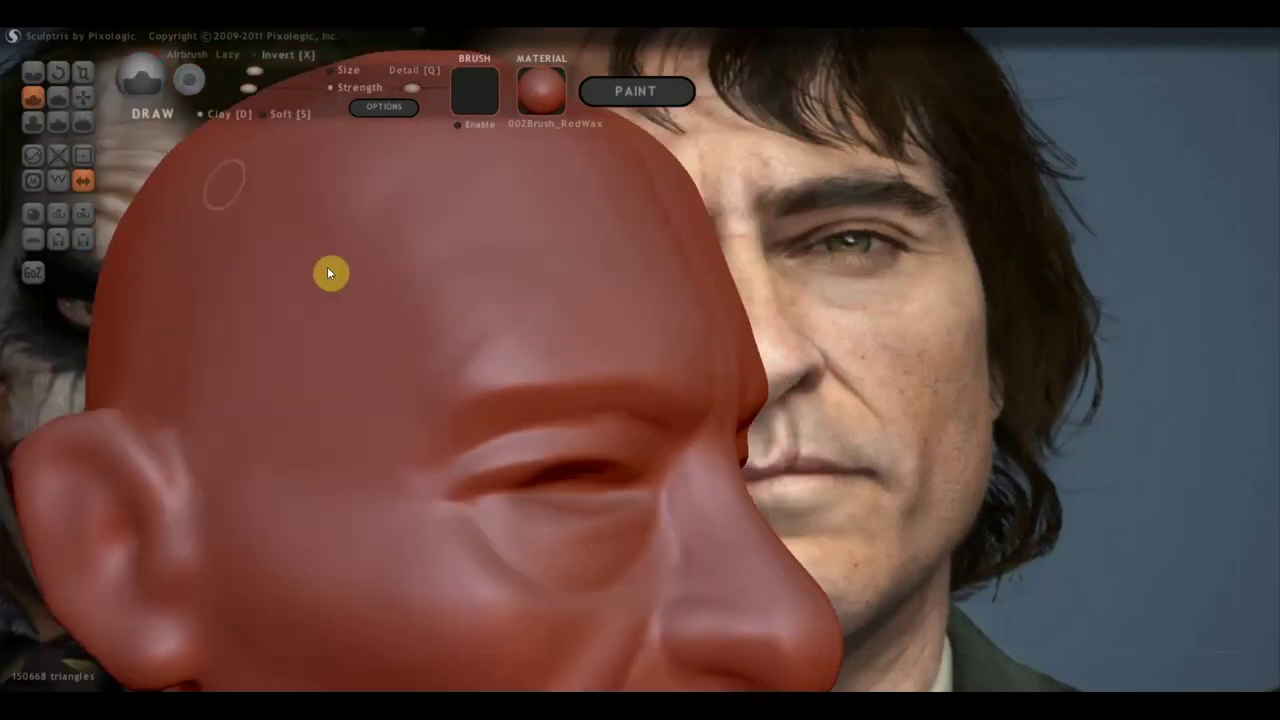
# Flatten the mouth area, smoothing the upper lip and philtrum
pyautogui.click(45, 78)
pyautogui.moveTo(476, 440)
pyautogui.mouseDown(button='right')
pyautogui.moveTo(548, 503)
pyautogui.moveTo(466, 489)
pyautogui.mouseUp(button='right')
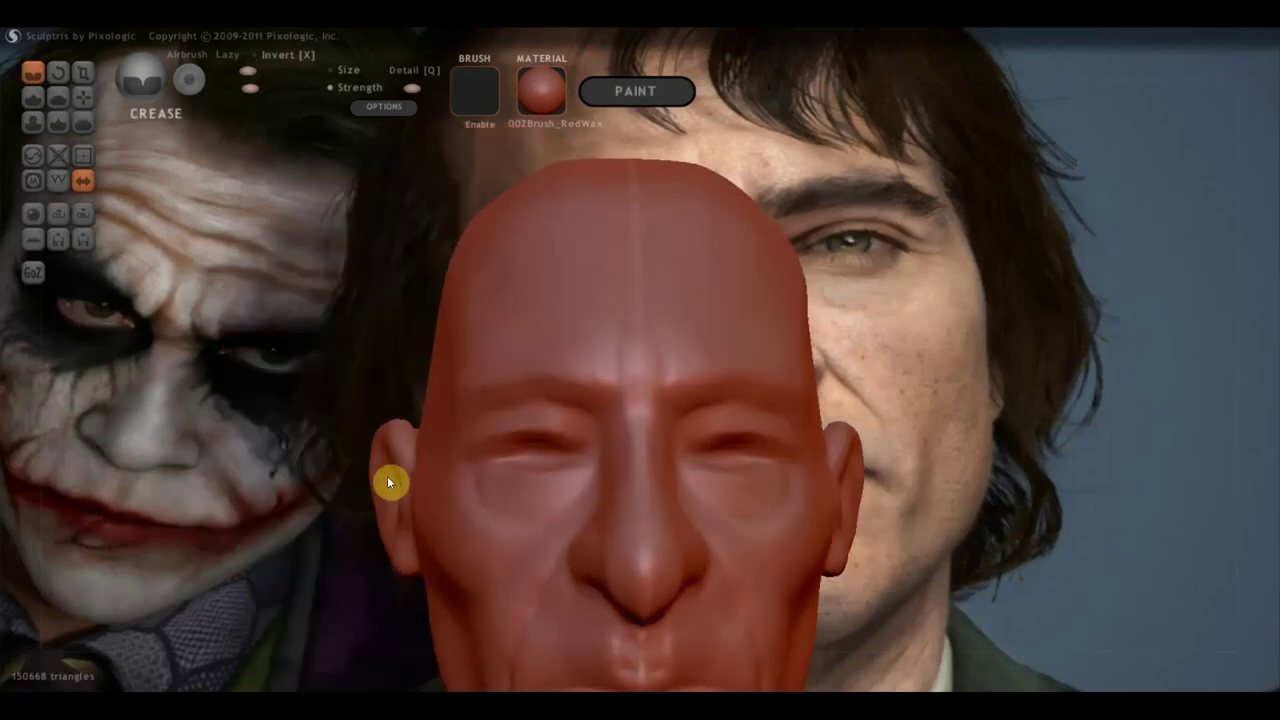
pyautogui.scroll(-2, 480, 490)
pyautogui.scroll(2, 686, 414)
pyautogui.scroll(1, 686, 414)
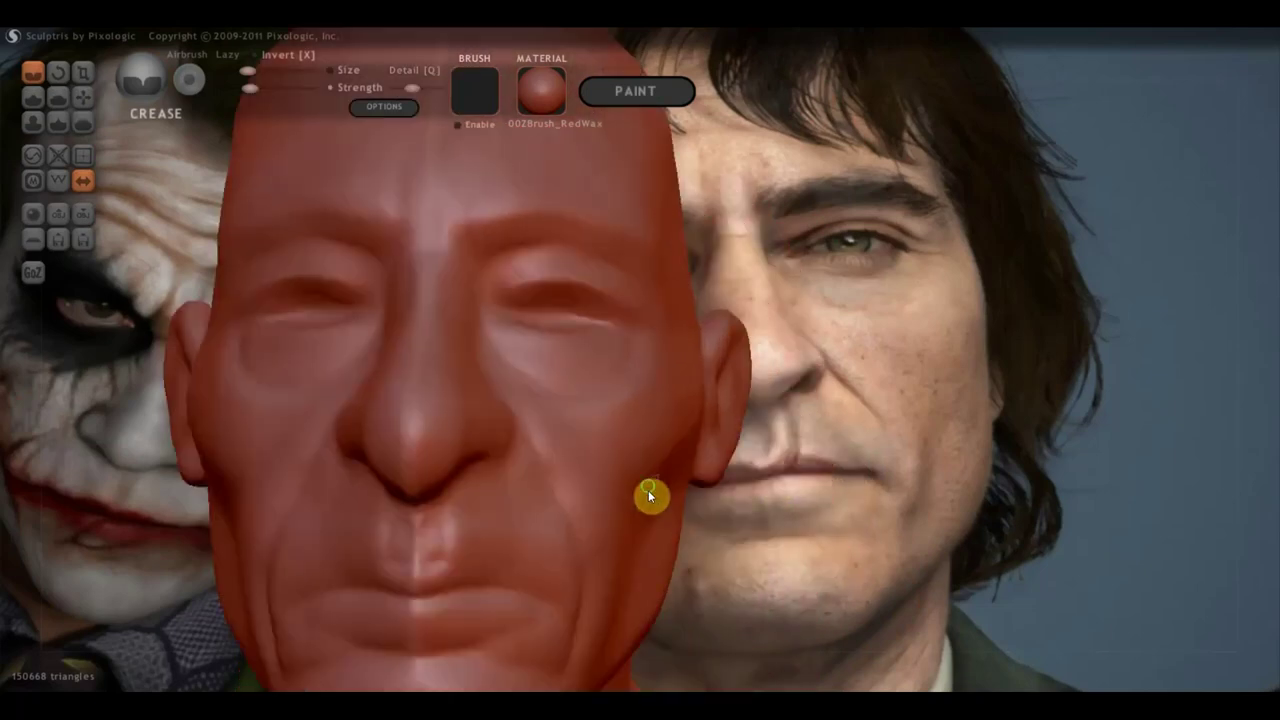
pyautogui.scroll(1, 669, 409)
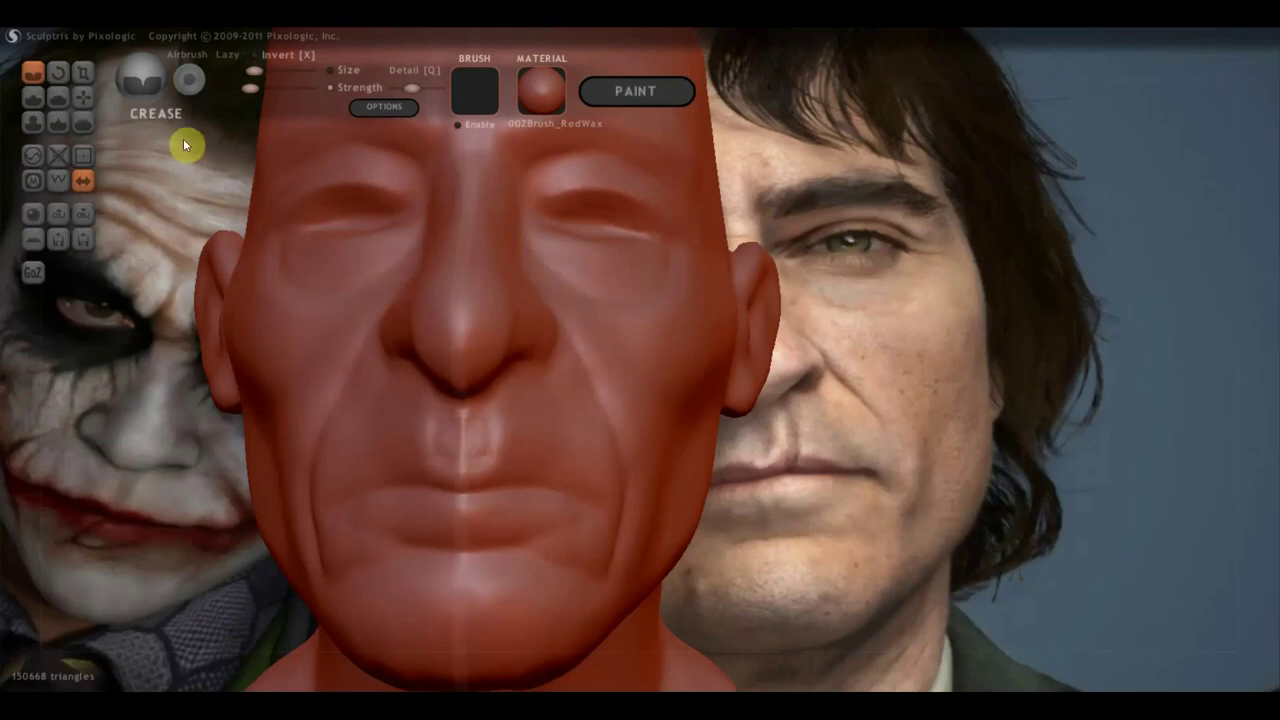
pyautogui.click(58, 98)
pyautogui.scroll(1, 481, 395)
pyautogui.scroll(1, 440, 430)
pyautogui.moveTo(395, 471)
pyautogui.mouseDown()
pyautogui.moveTo(383, 497)
pyautogui.moveTo(389, 445)
pyautogui.moveTo(375, 468)
pyautogui.moveTo(379, 449)
pyautogui.mouseUp()
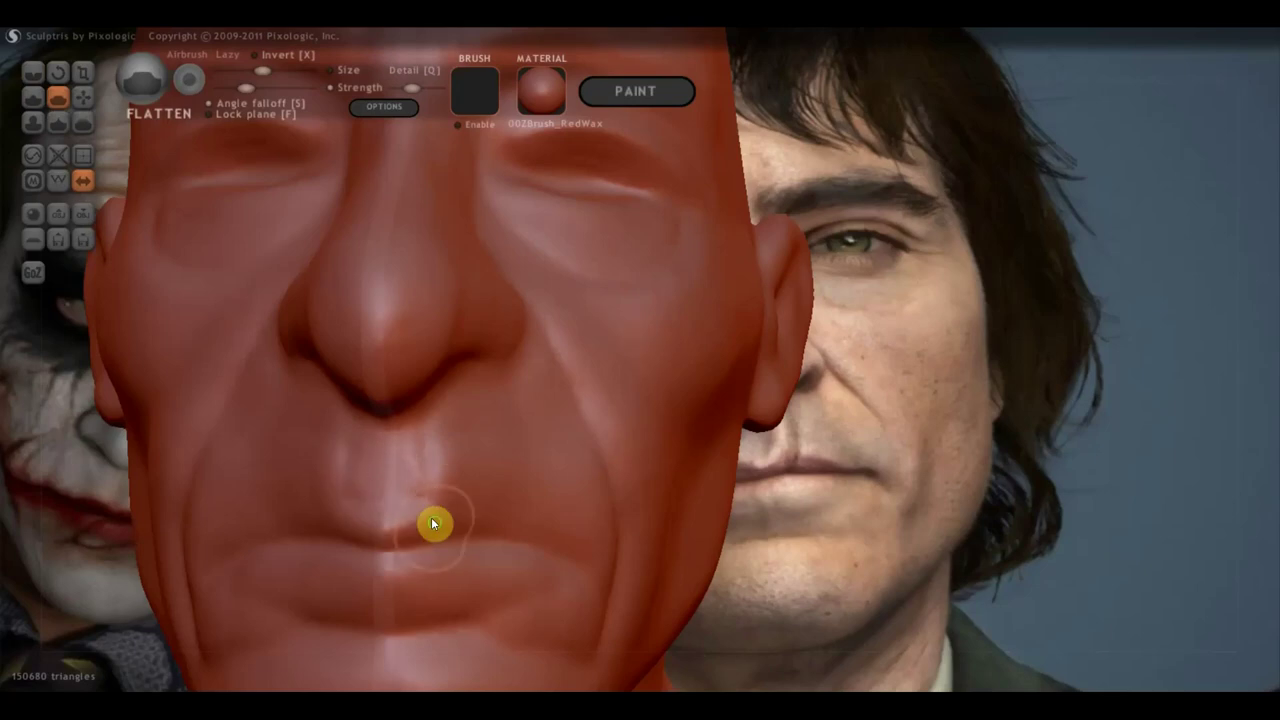
pyautogui.scroll(-2, 440, 505)
pyautogui.scroll(-1, 443, 495)
pyautogui.moveTo(447, 485)
pyautogui.mouseDown()
pyautogui.moveTo(460, 446)
pyautogui.moveTo(506, 446)
pyautogui.mouseUp()
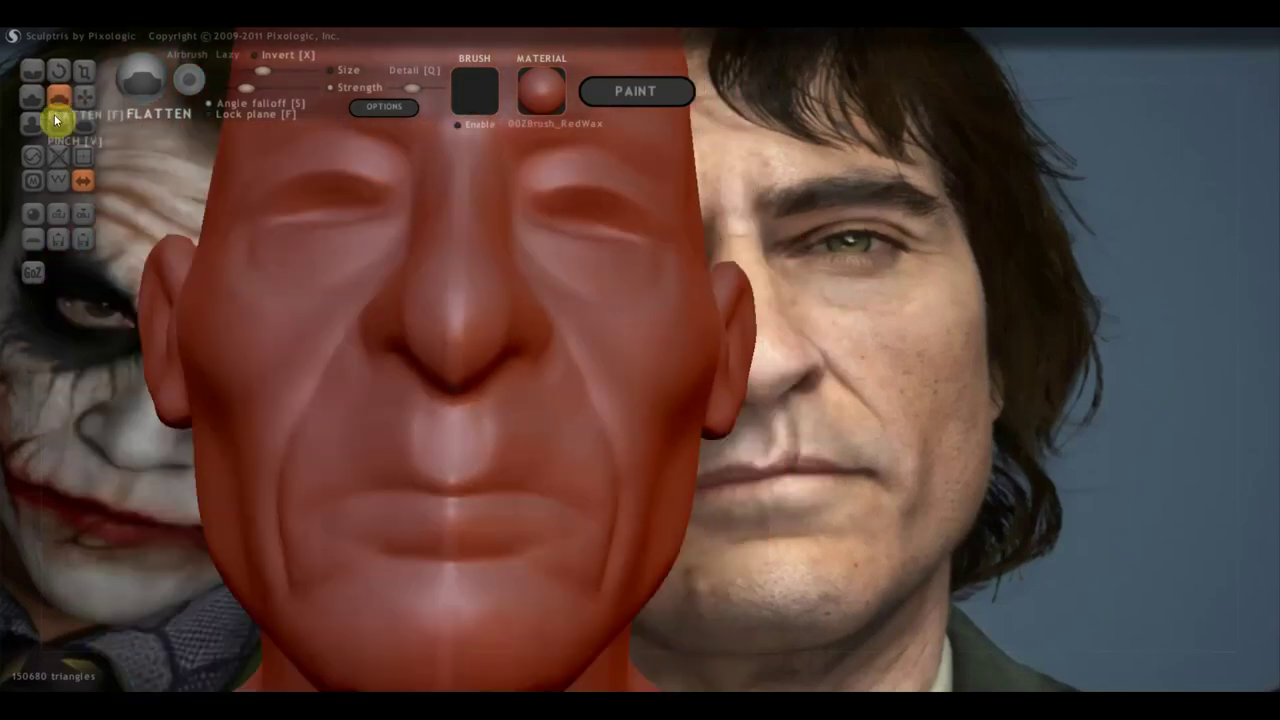
# Build up the upper lip with Draw and add a bump below the nose
pyautogui.click(33, 97)
pyautogui.moveTo(560, 461); pyautogui.dragTo(506, 432, button='right')
pyautogui.moveTo(484, 478); pyautogui.dragTo(522, 472)
pyautogui.moveTo(584, 496)
pyautogui.mouseDown(button='right')
pyautogui.moveTo(555, 535)
pyautogui.moveTo(611, 484)
pyautogui.mouseUp(button='right')
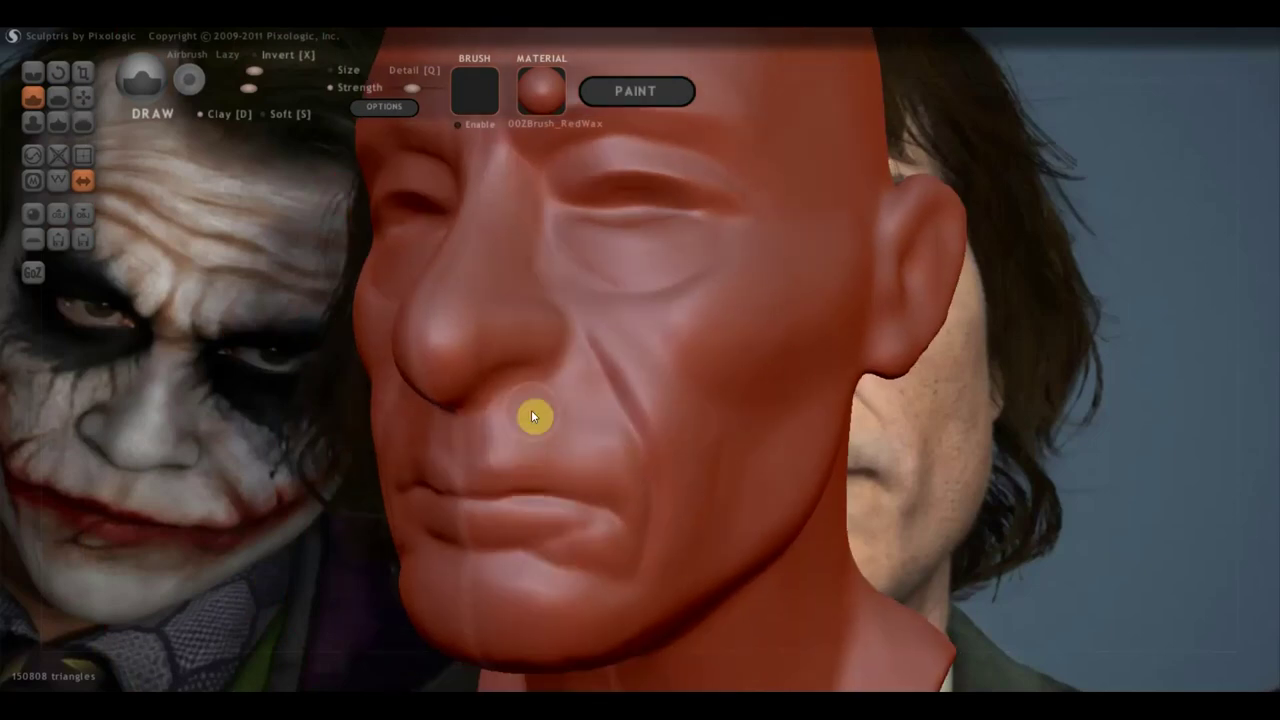
pyautogui.moveTo(532, 409)
pyautogui.mouseDown()
pyautogui.moveTo(535, 436)
pyautogui.moveTo(580, 362)
pyautogui.mouseUp()
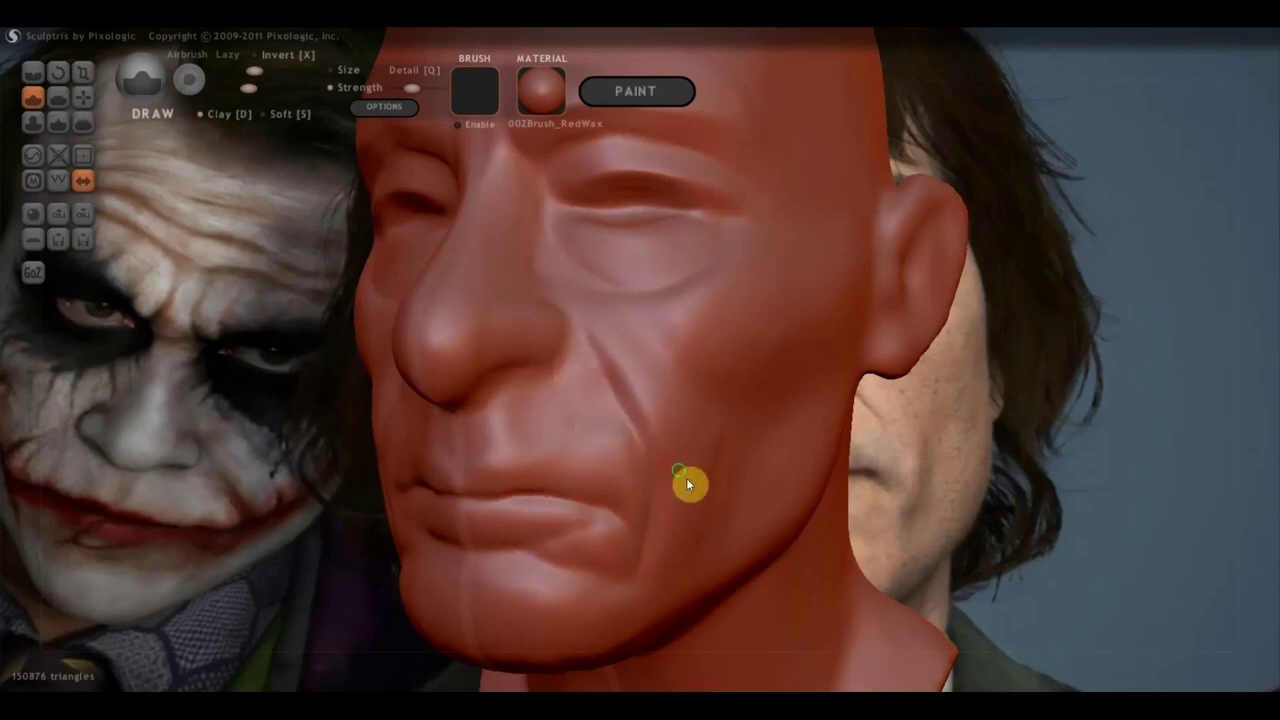
# Deepen the nasolabial fold above the mouth corner and shape the cheek below it
pyautogui.moveTo(686, 478); pyautogui.dragTo(679, 468, button='right')
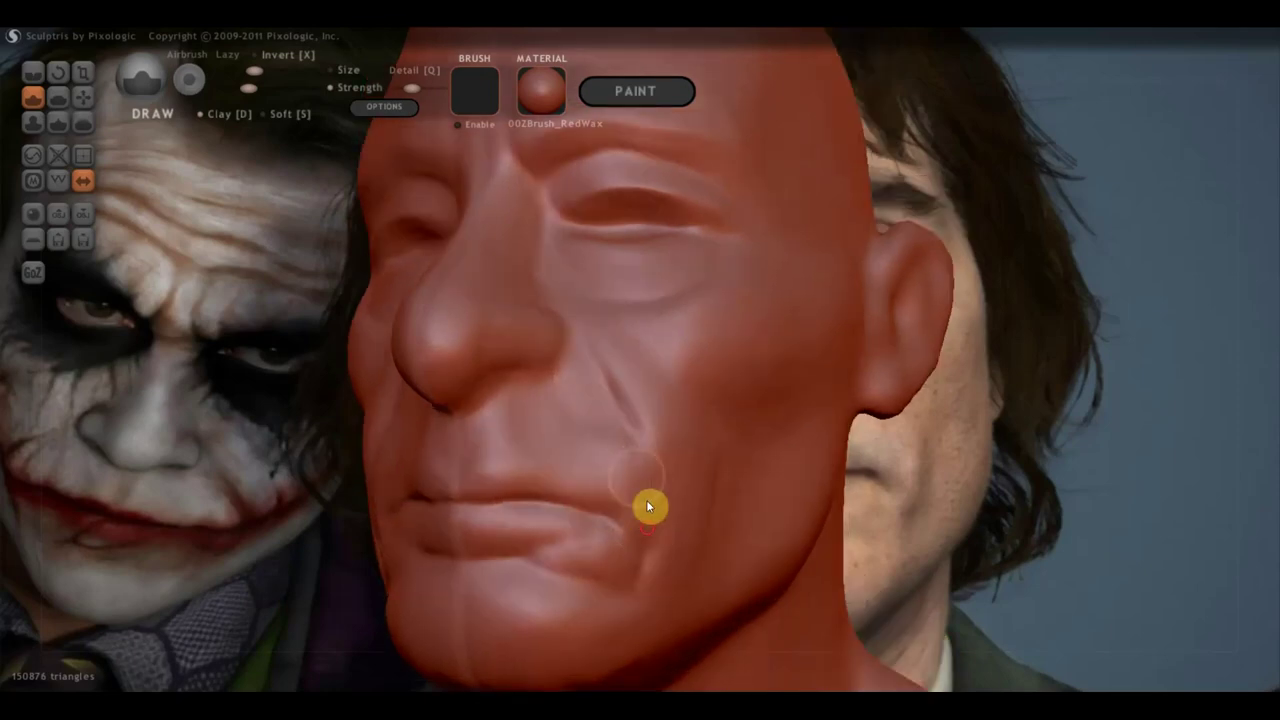
pyautogui.moveTo(655, 405); pyautogui.dragTo(628, 365)
pyautogui.moveTo(686, 468); pyautogui.dragTo(669, 586)
pyautogui.moveTo(669, 586)
pyautogui.mouseDown(button='right')
pyautogui.moveTo(703, 511)
pyautogui.moveTo(707, 412)
pyautogui.mouseUp(button='right')
pyautogui.moveTo(714, 443)
pyautogui.mouseDown()
pyautogui.moveTo(754, 480)
pyautogui.moveTo(753, 513)
pyautogui.mouseUp()
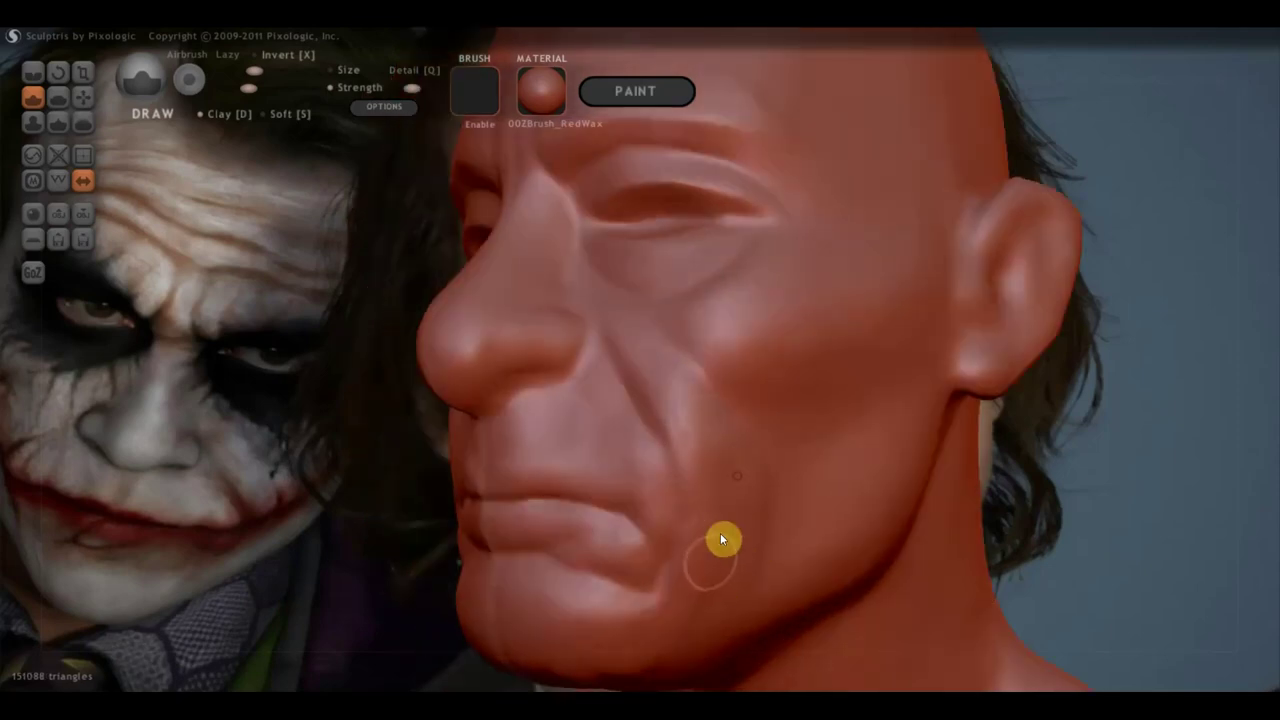
pyautogui.keyDown('shift'); pyautogui.moveTo(709, 571); pyautogui.dragTo(697, 460); pyautogui.keyUp('shift')
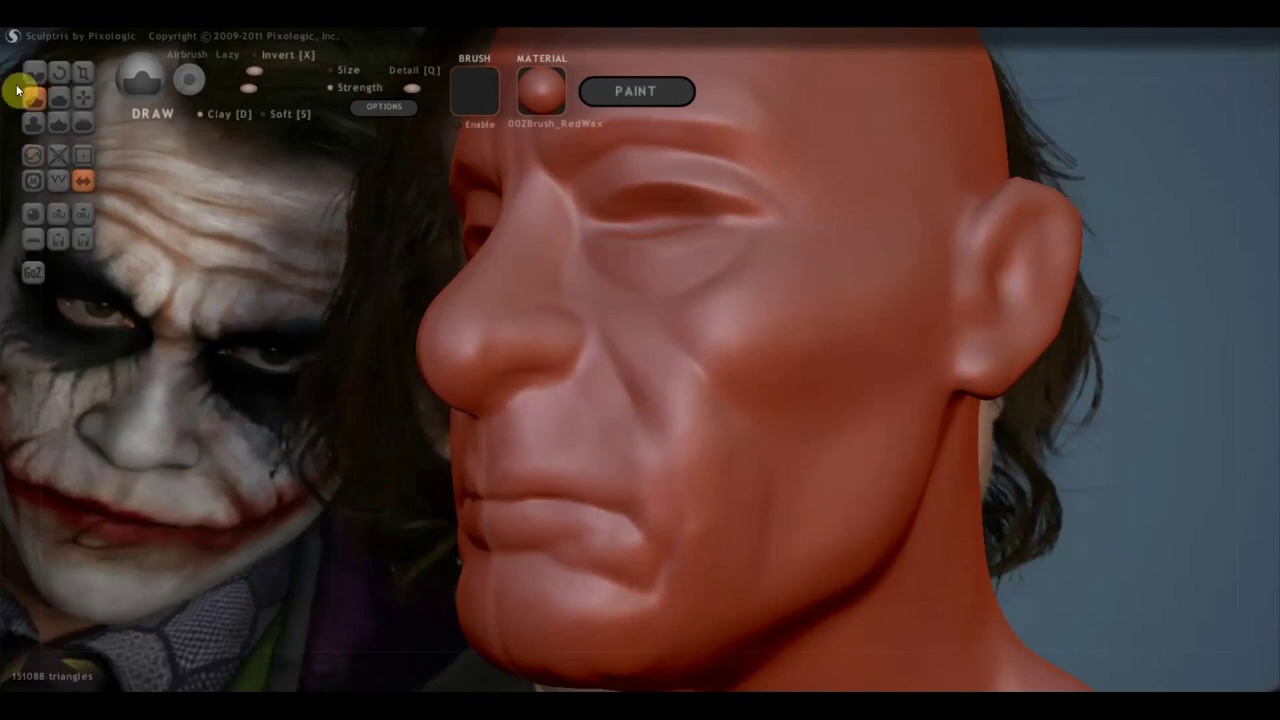
# Flatten the cheek crease beside the nose
pyautogui.click(57, 97)
pyautogui.moveTo(400, 330); pyautogui.dragTo(496, 367, button='right')
pyautogui.moveTo(631, 349)
pyautogui.mouseDown()
pyautogui.moveTo(600, 290)
pyautogui.moveTo(706, 403)
pyautogui.moveTo(684, 349)
pyautogui.mouseUp()
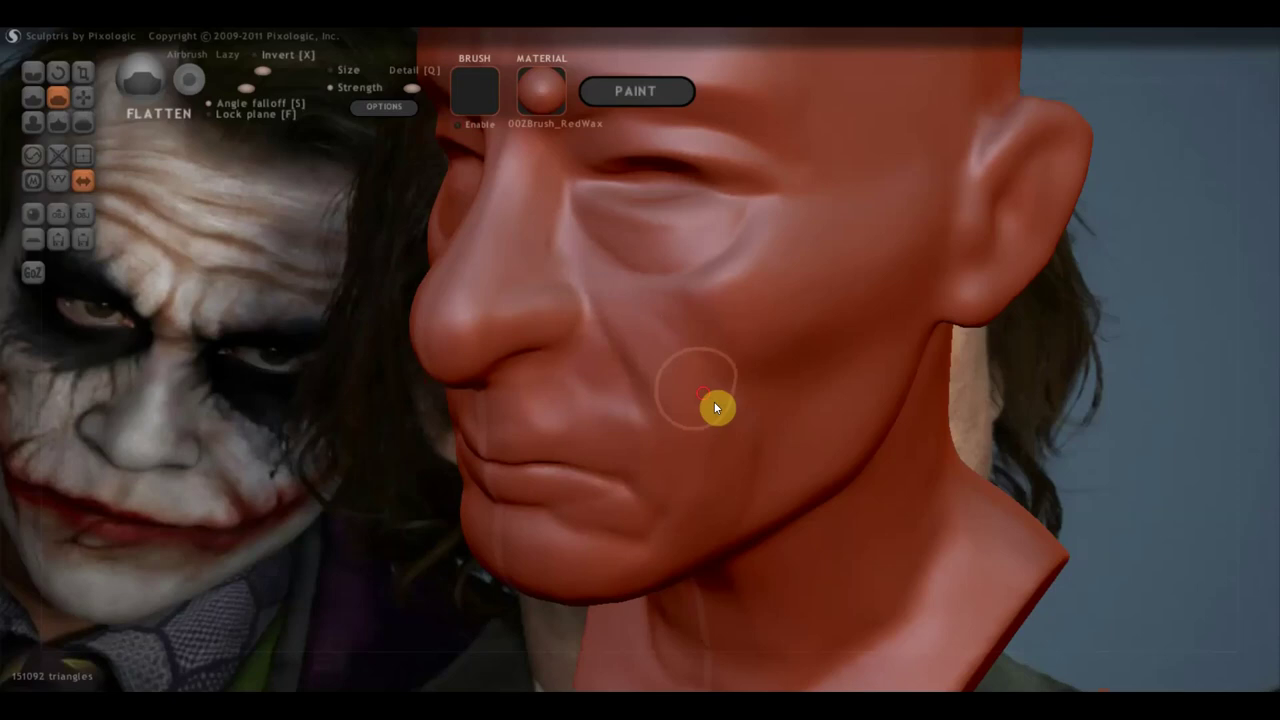
pyautogui.moveTo(722, 543); pyautogui.dragTo(714, 514, button='right')
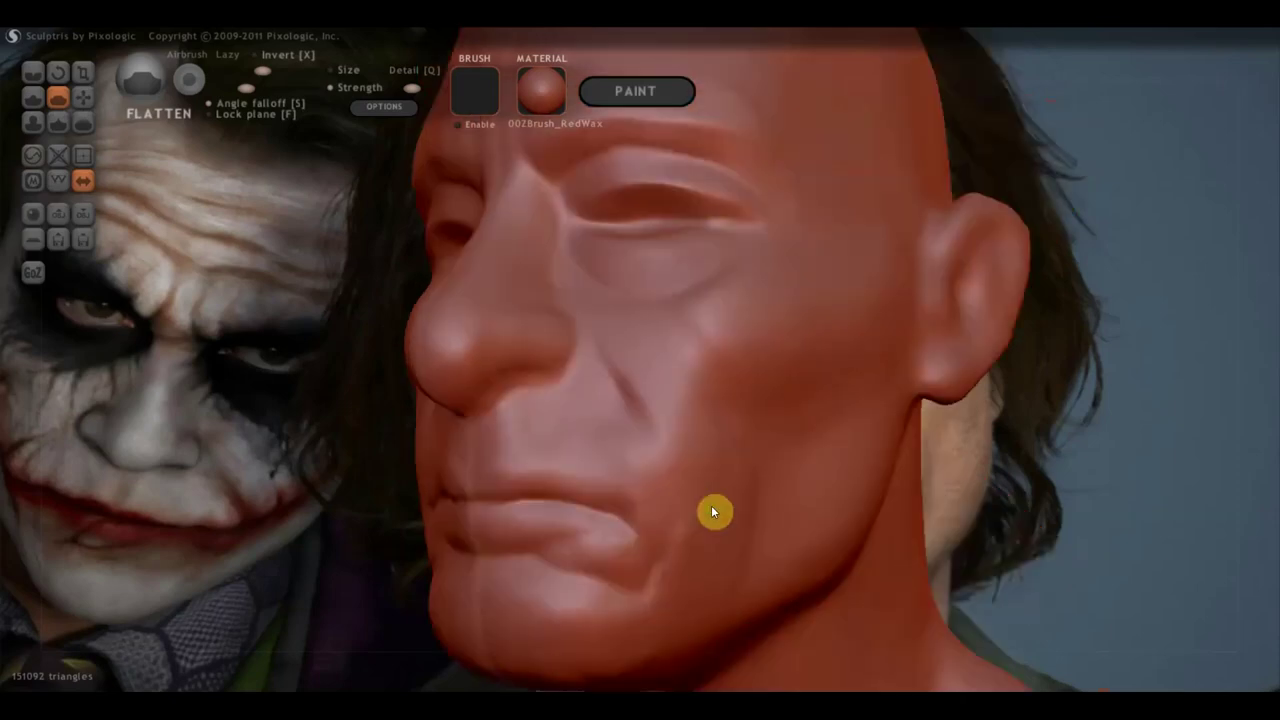
pyautogui.scroll(2, 718, 517)
pyautogui.scroll(-2, 722, 530)
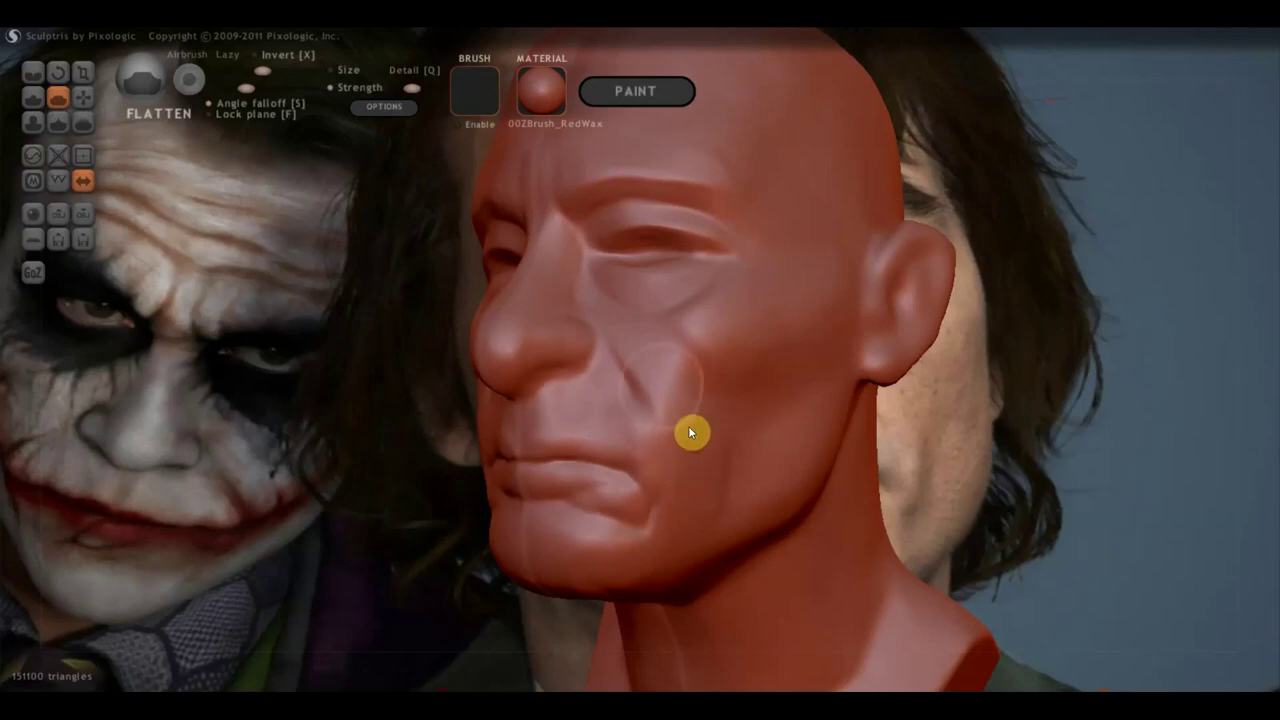
pyautogui.moveTo(689, 466); pyautogui.dragTo(927, 440, button='right')
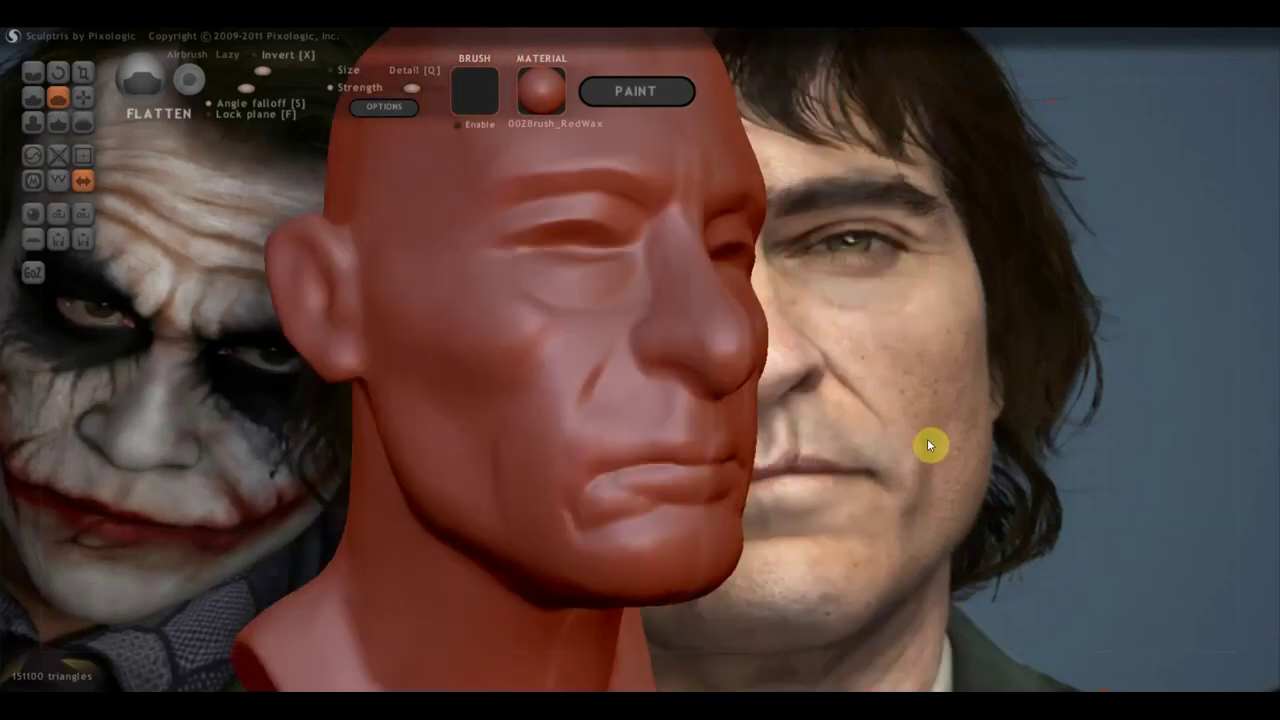
pyautogui.click(33, 72)
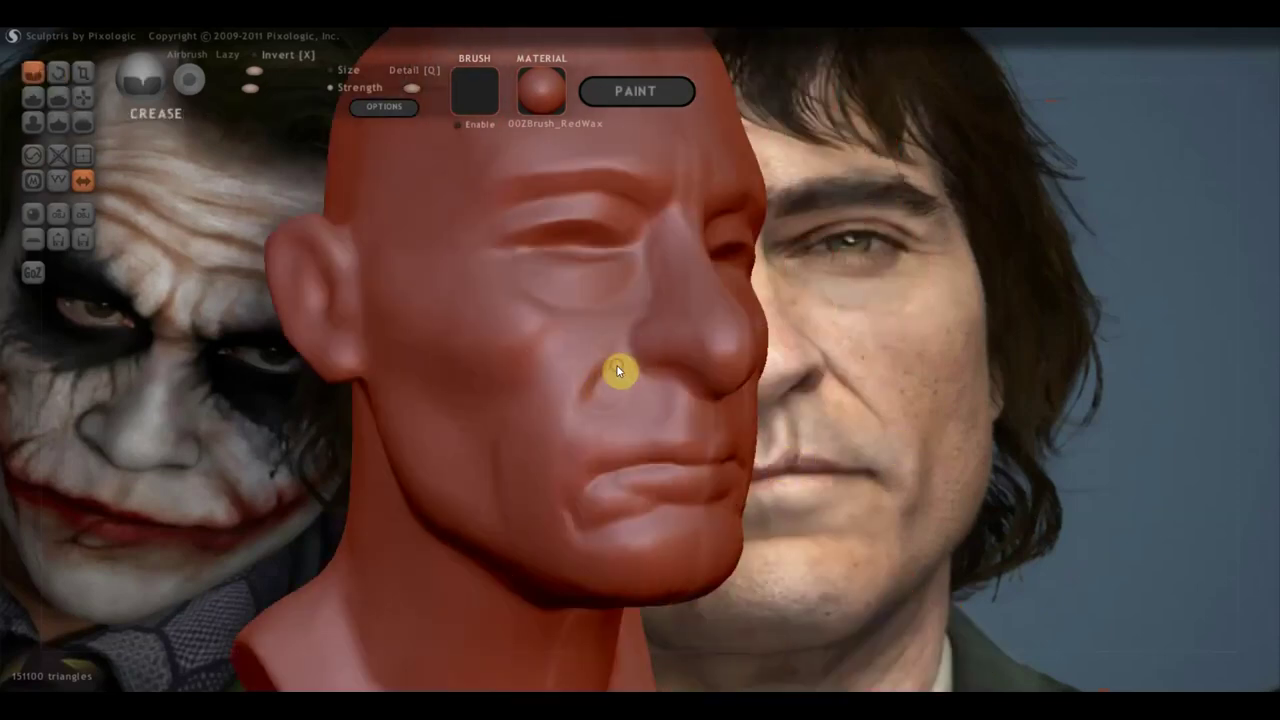
# Crease from the mouth corner toward the chin and along the lip and chin area
pyautogui.moveTo(569, 438); pyautogui.dragTo(552, 473)
pyautogui.moveTo(585, 412)
pyautogui.mouseDown()
pyautogui.moveTo(560, 477)
pyautogui.moveTo(574, 534)
pyautogui.moveTo(694, 526)
pyautogui.mouseUp()
pyautogui.moveTo(694, 526)
pyautogui.mouseDown(button='right')
pyautogui.moveTo(642, 511)
pyautogui.moveTo(695, 504)
pyautogui.mouseUp(button='right')
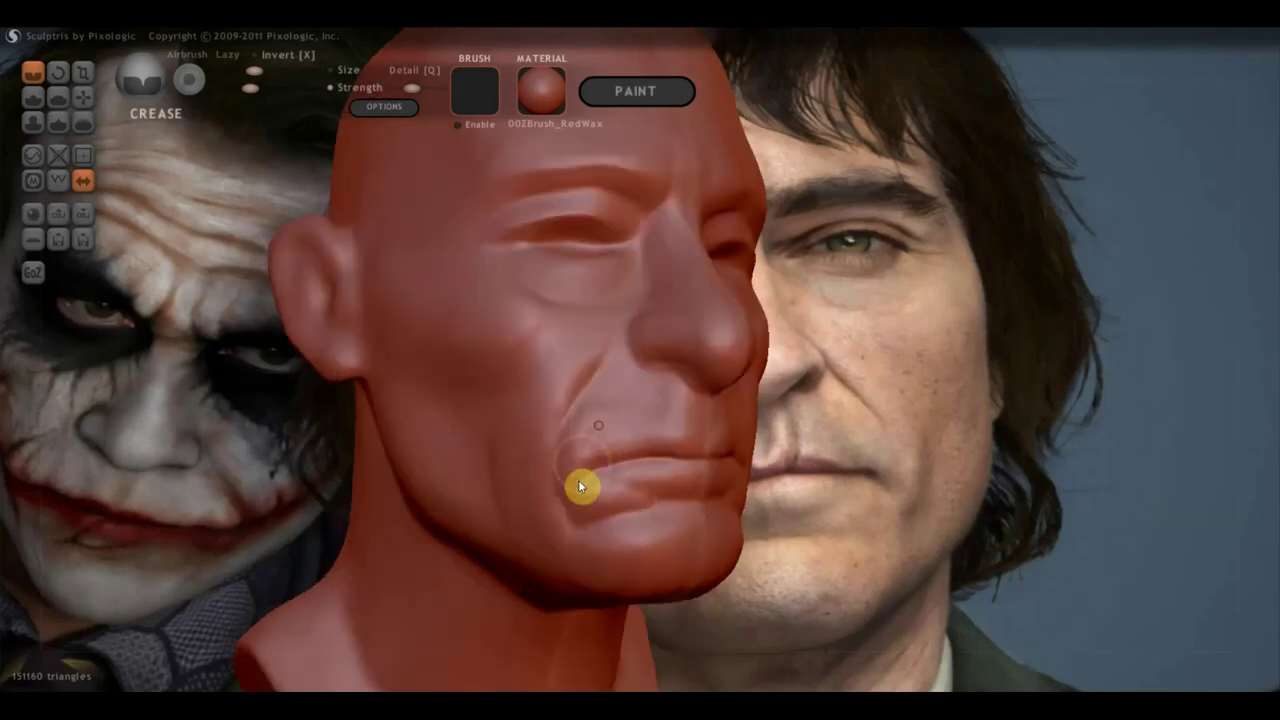
pyautogui.moveTo(591, 462)
pyautogui.mouseDown(button='right')
pyautogui.moveTo(556, 476)
pyautogui.moveTo(579, 492)
pyautogui.mouseUp(button='right')
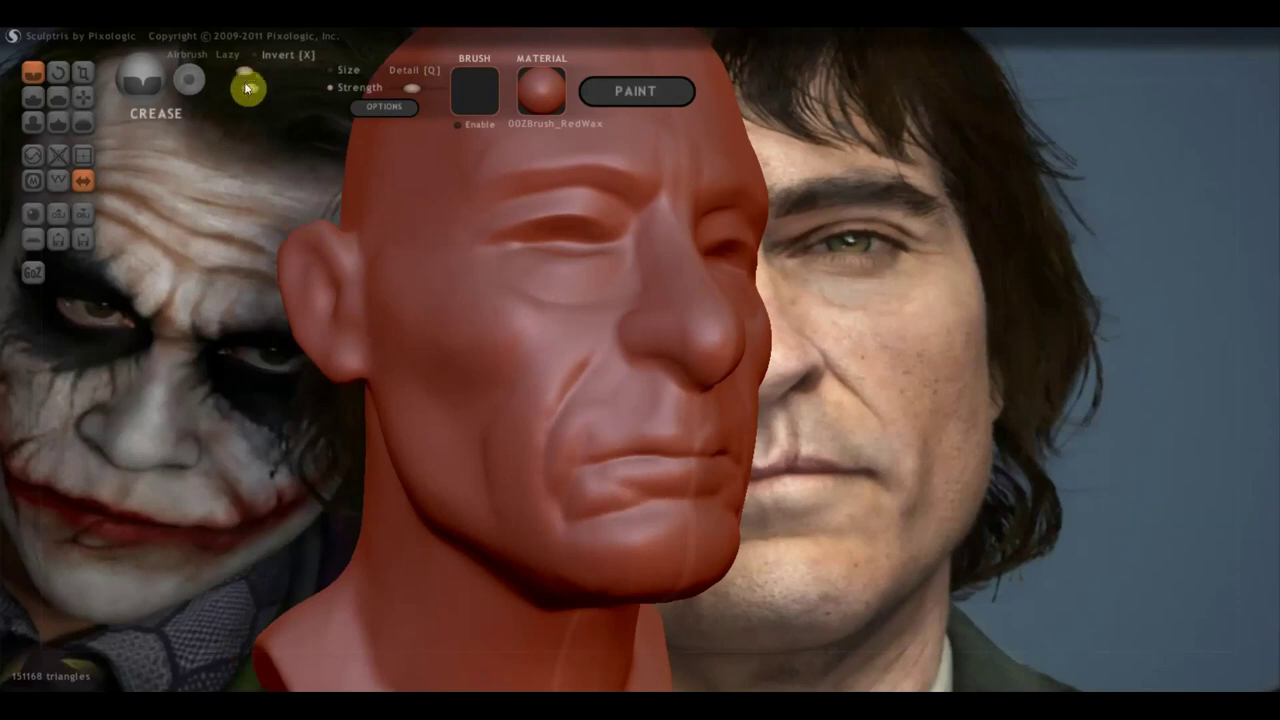
pyautogui.moveTo(576, 483); pyautogui.dragTo(657, 503)
pyautogui.moveTo(657, 503)
pyautogui.mouseDown(button='right')
pyautogui.moveTo(678, 512)
pyautogui.moveTo(611, 515)
pyautogui.mouseUp(button='right')
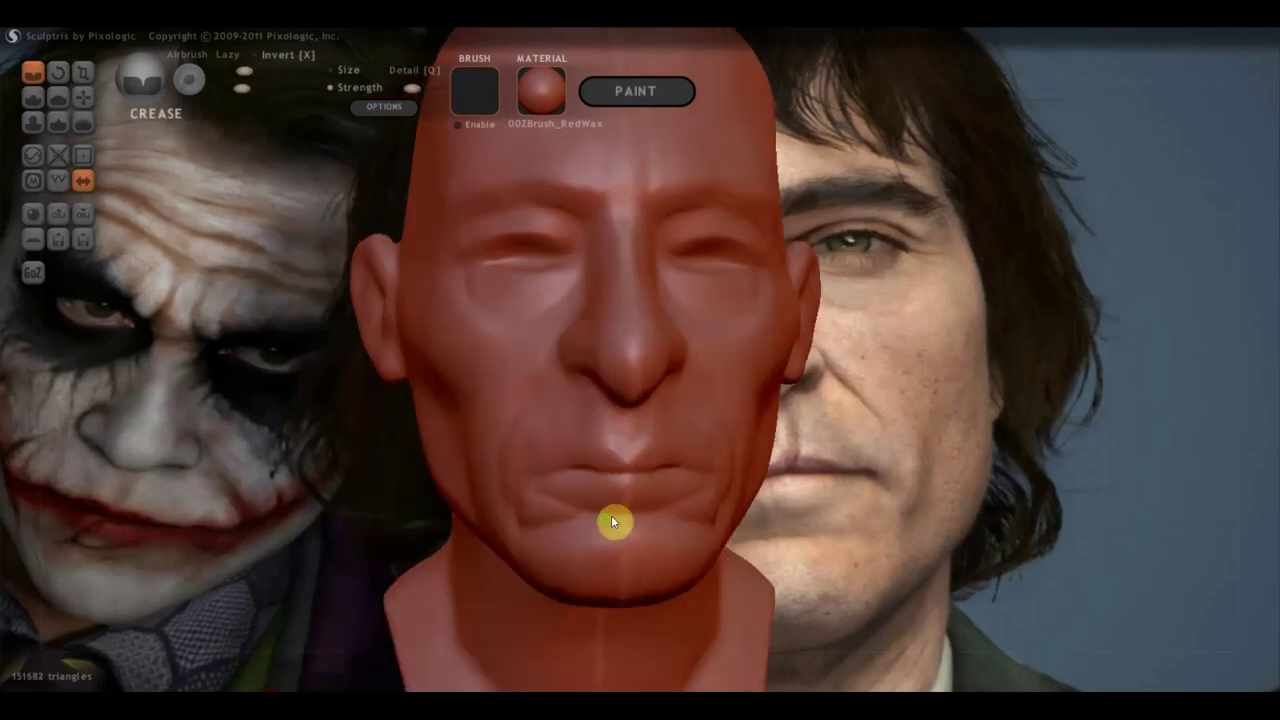
# Switch to Draw, zoom in and build up the lower lip and lip shape
pyautogui.click(28, 100)
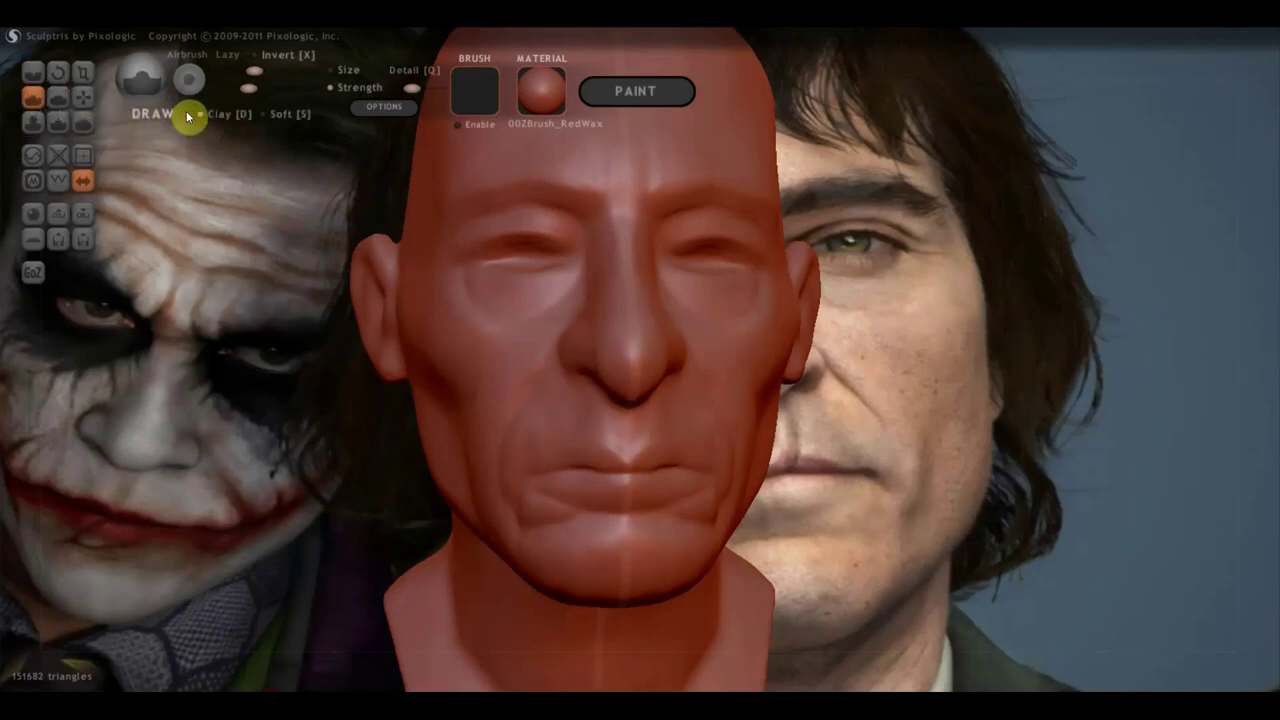
pyautogui.scroll(2, 556, 531)
pyautogui.scroll(2, 590, 420)
pyautogui.scroll(2, 638, 446)
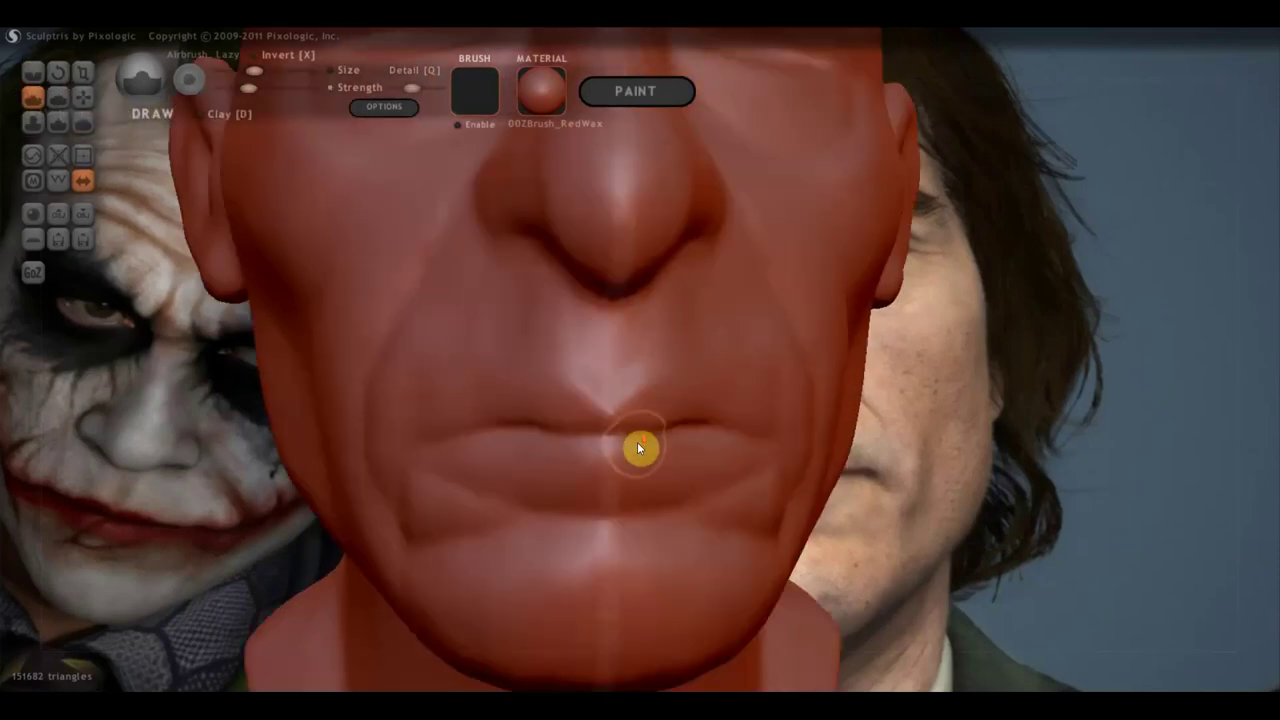
pyautogui.moveTo(733, 464); pyautogui.dragTo(477, 467)
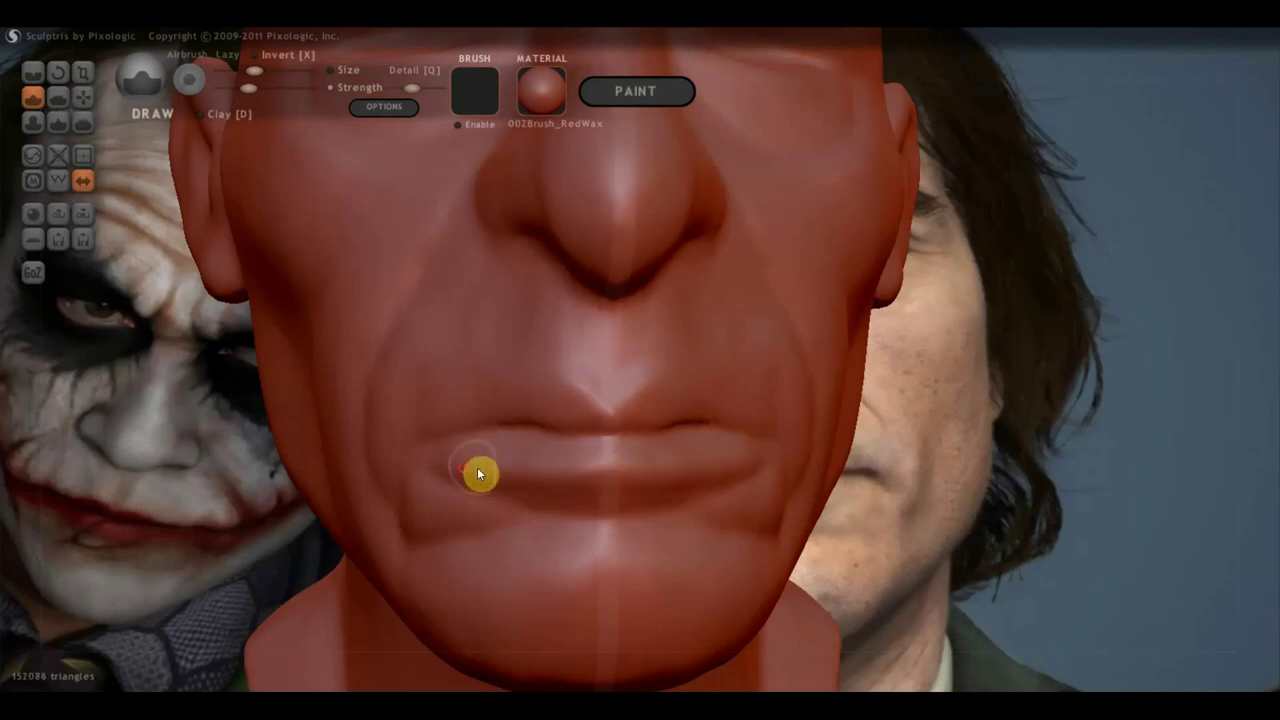
pyautogui.moveTo(543, 483); pyautogui.dragTo(443, 466)
pyautogui.moveTo(443, 466)
pyautogui.mouseDown(button='right')
pyautogui.moveTo(716, 492)
pyautogui.moveTo(646, 492)
pyautogui.mouseUp(button='right')
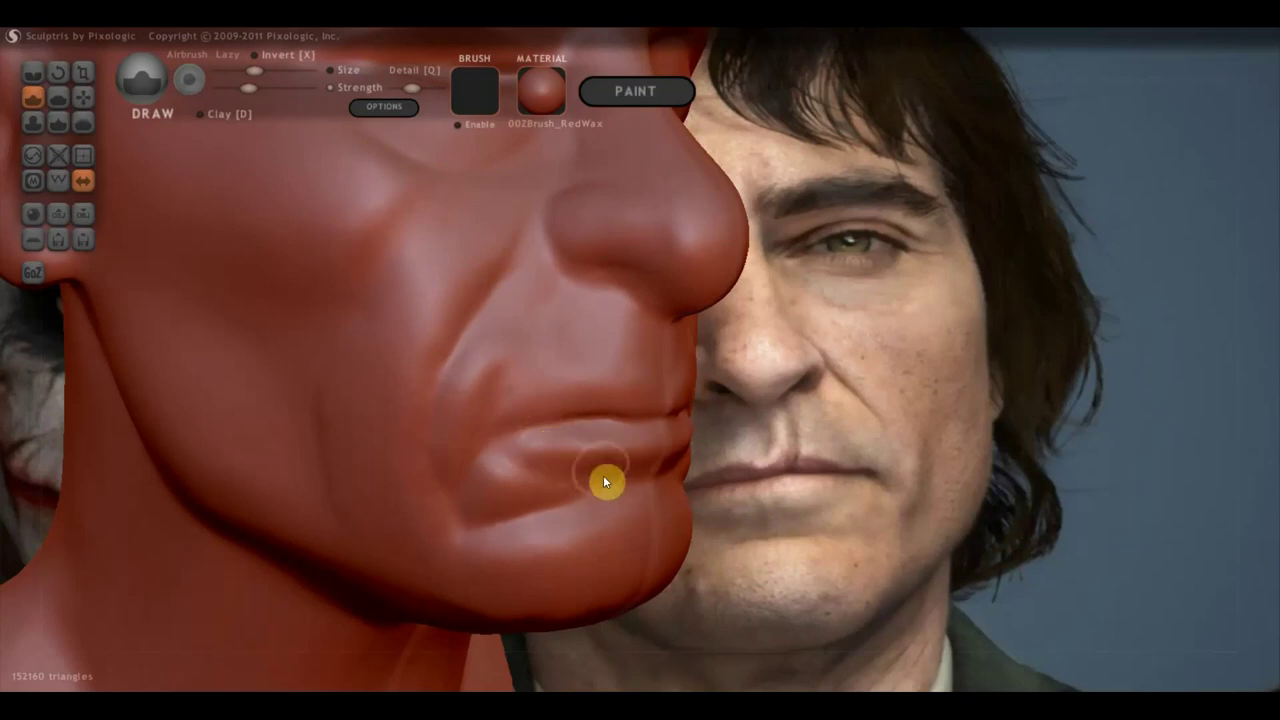
# Define the upper lip line from a frontal angle
pyautogui.moveTo(611, 477)
pyautogui.mouseDown(button='right')
pyautogui.moveTo(460, 471)
pyautogui.moveTo(490, 482)
pyautogui.mouseUp(button='right')
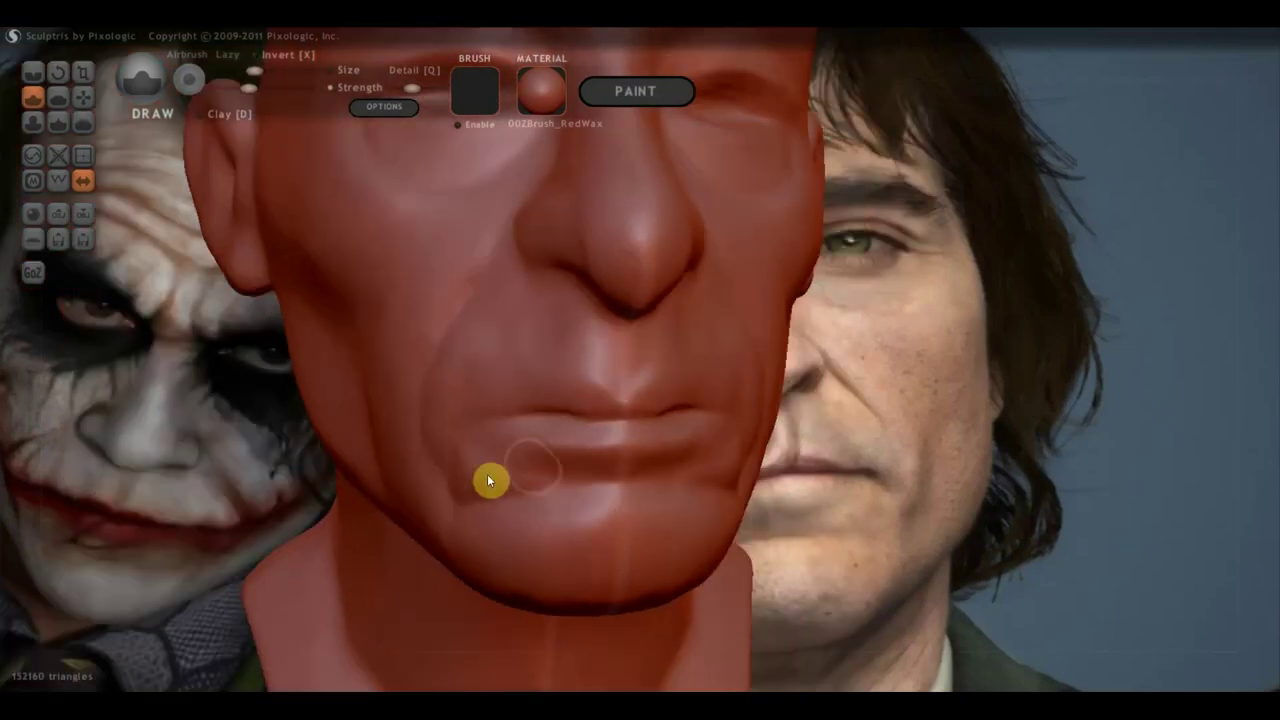
pyautogui.moveTo(540, 447)
pyautogui.mouseDown(button='right')
pyautogui.moveTo(597, 477)
pyautogui.moveTo(646, 467)
pyautogui.moveTo(613, 409)
pyautogui.mouseUp(button='right')
pyautogui.moveTo(594, 406)
pyautogui.mouseDown()
pyautogui.moveTo(437, 434)
pyautogui.moveTo(581, 417)
pyautogui.moveTo(451, 431)
pyautogui.mouseUp()
pyautogui.moveTo(451, 431)
pyautogui.mouseDown(button='right')
pyautogui.moveTo(543, 431)
pyautogui.moveTo(530, 429)
pyautogui.mouseUp(button='right')
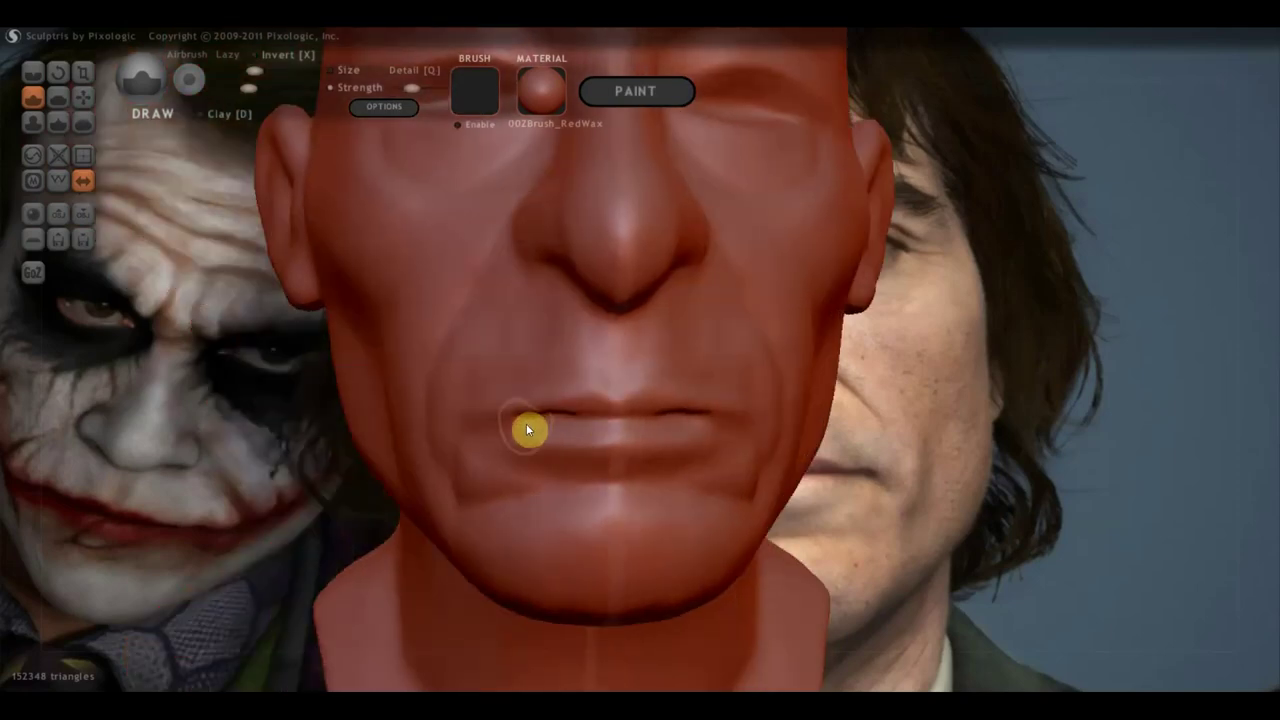
pyautogui.click(33, 72)
# Crease the line between the lips and add small creases beside the nose
pyautogui.moveTo(330, 300); pyautogui.dragTo(460, 319, button='right')
pyautogui.moveTo(567, 425)
pyautogui.mouseDown()
pyautogui.moveTo(494, 443)
pyautogui.moveTo(661, 425)
pyautogui.moveTo(597, 389)
pyautogui.moveTo(566, 389)
pyautogui.moveTo(525, 400)
pyautogui.moveTo(477, 460)
pyautogui.moveTo(474, 389)
pyautogui.moveTo(489, 434)
pyautogui.mouseUp()
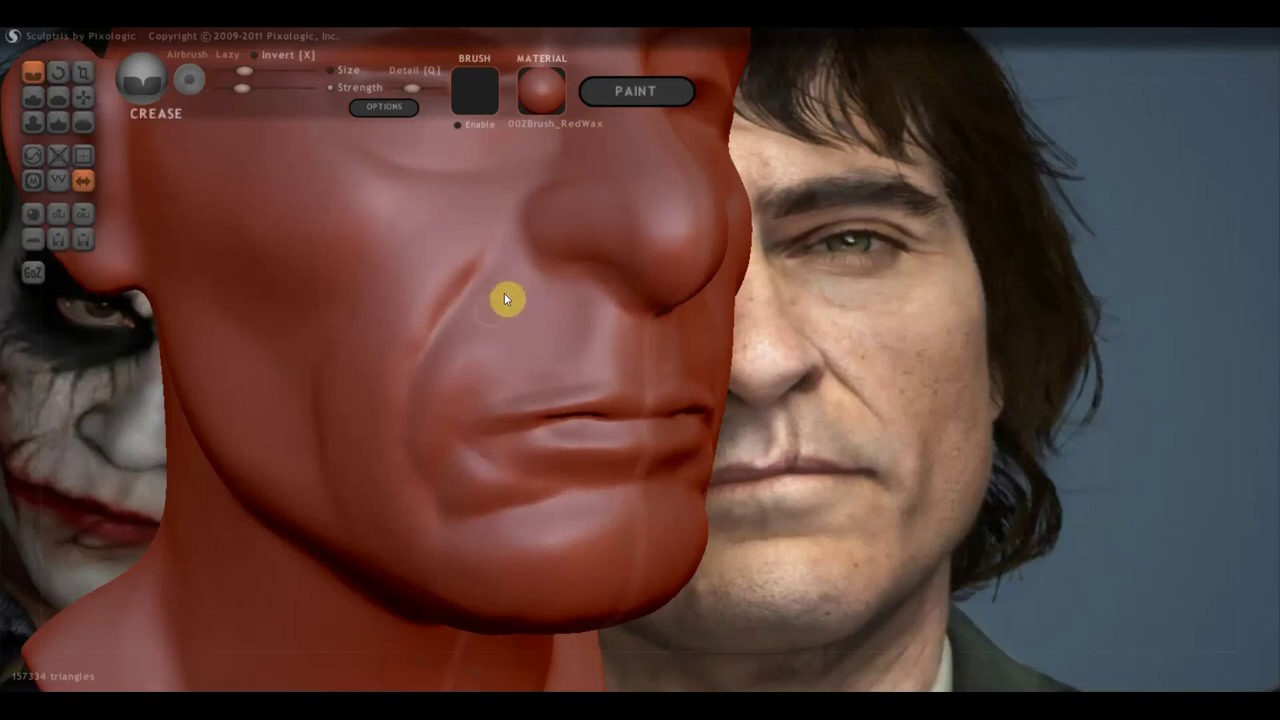
pyautogui.moveTo(491, 251); pyautogui.dragTo(459, 282)
pyautogui.moveTo(512, 210); pyautogui.dragTo(443, 336)
pyautogui.moveTo(143, 163)
pyautogui.mouseDown()
pyautogui.moveTo(377, 266)
pyautogui.moveTo(400, 264)
pyautogui.mouseUp()
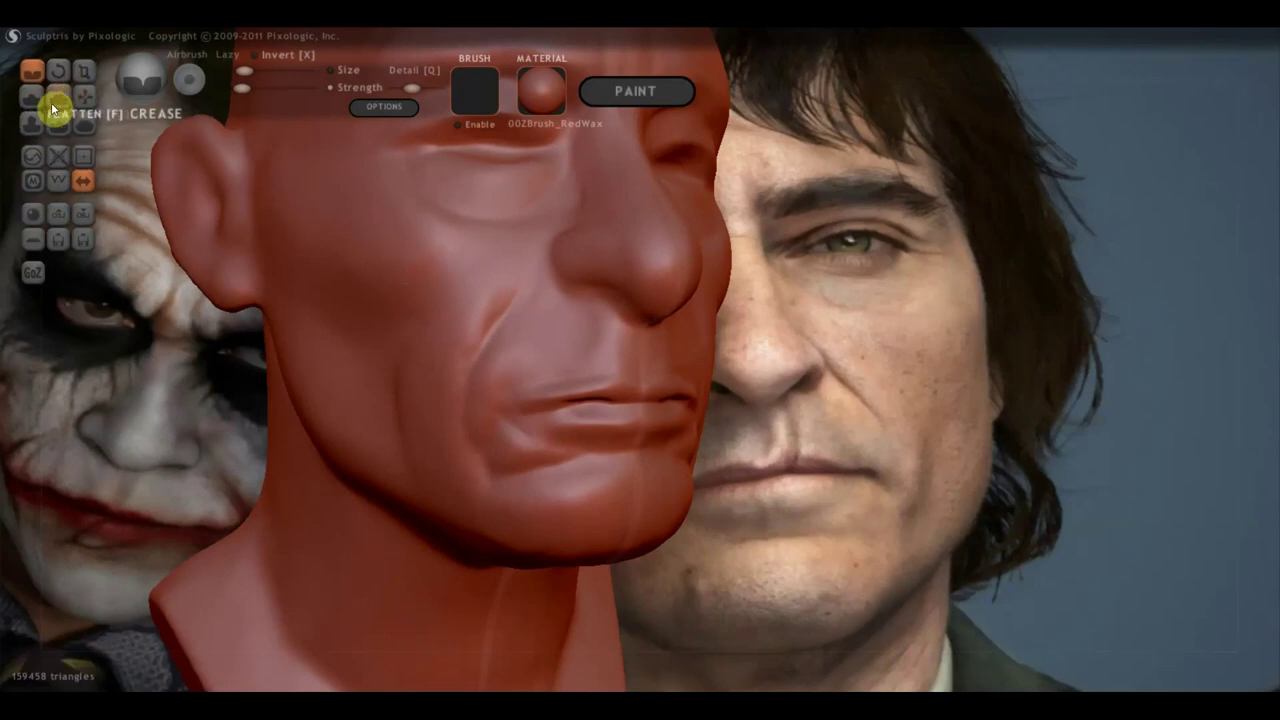
pyautogui.moveTo(100, 122); pyautogui.dragTo(118, 133)
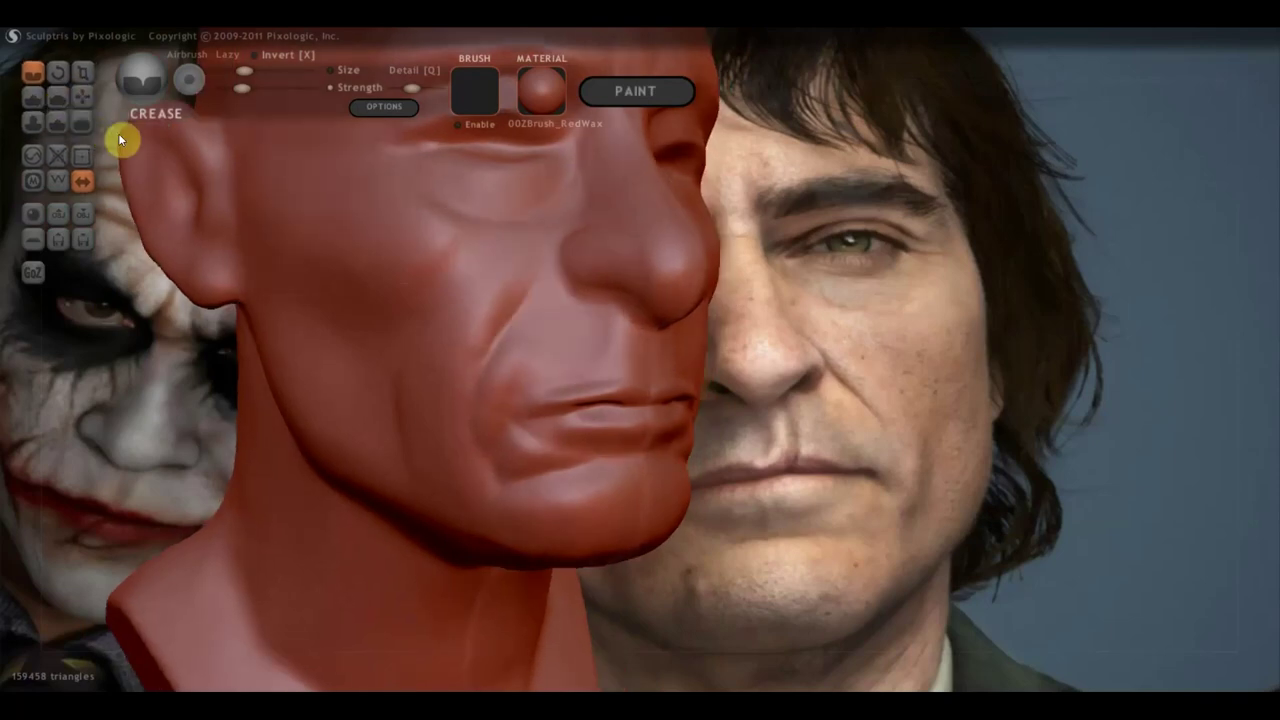
# Deepen the nasolabial fold with Draw, then reshape mouth corner, cheek and jaw in Clay mode
pyautogui.click(33, 97)
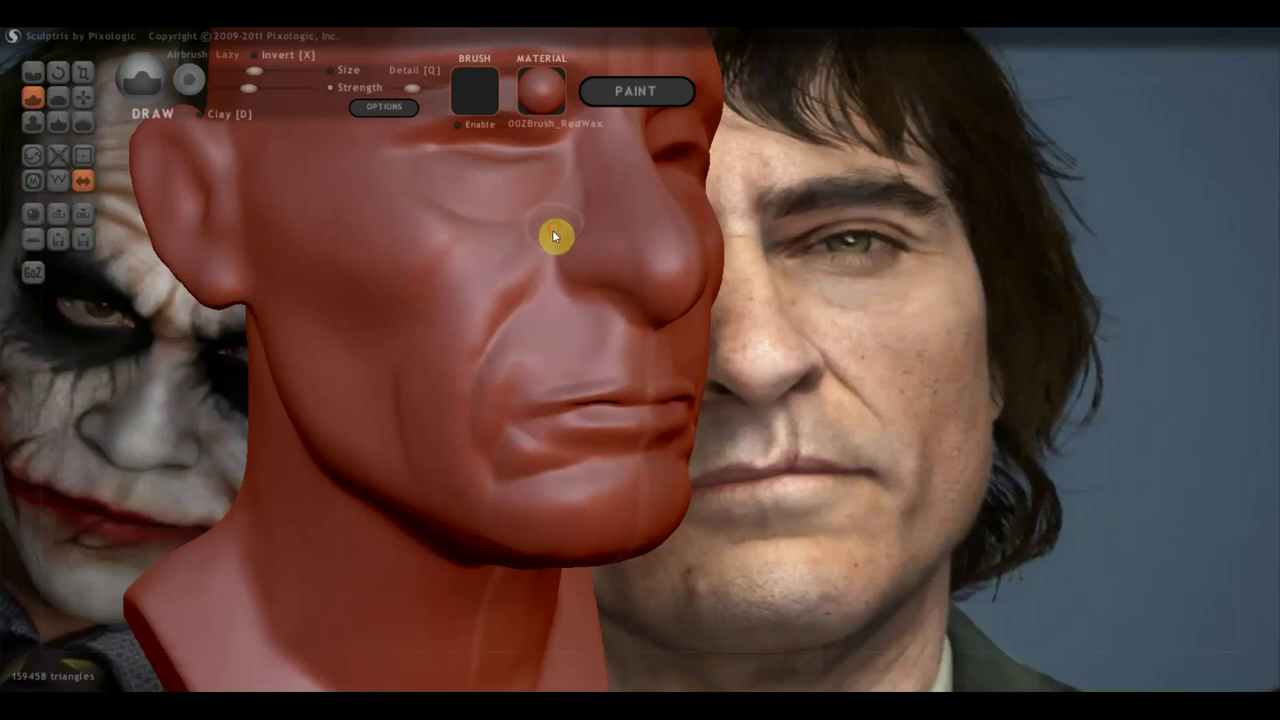
pyautogui.moveTo(520, 280)
pyautogui.mouseDown()
pyautogui.moveTo(462, 392)
pyautogui.moveTo(480, 477)
pyautogui.moveTo(511, 391)
pyautogui.mouseUp()
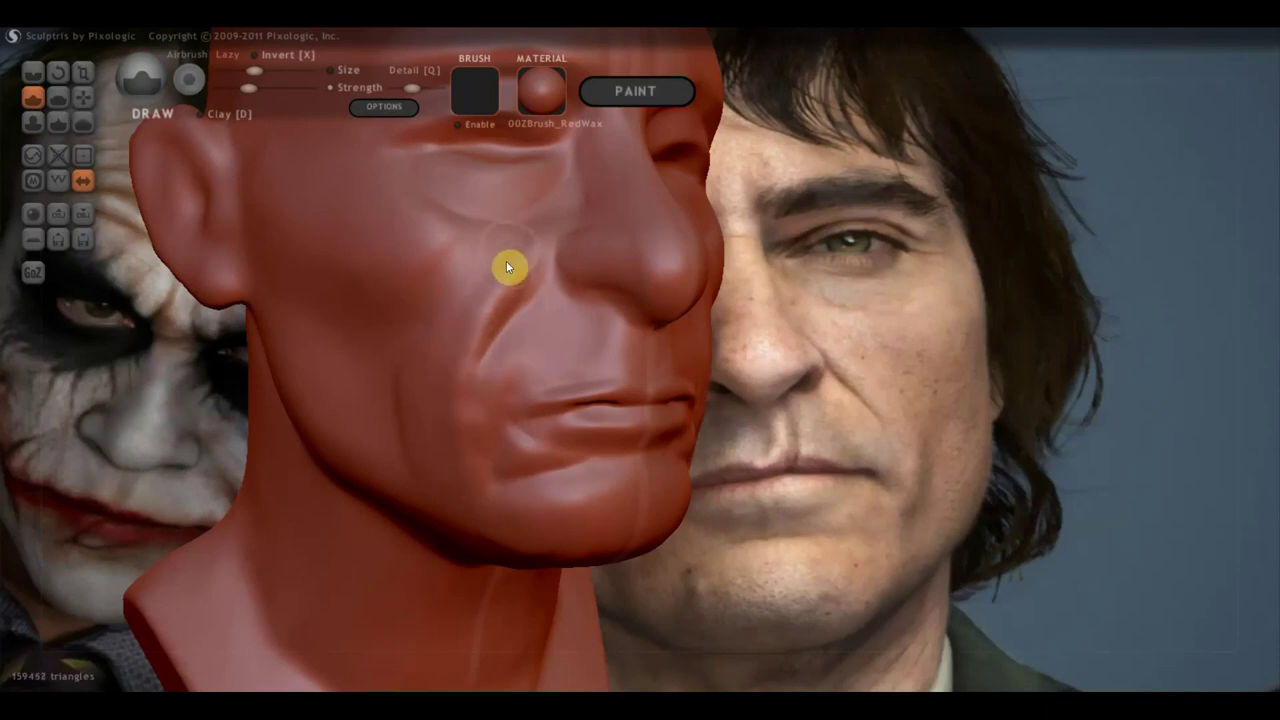
pyautogui.moveTo(510, 254)
pyautogui.mouseDown()
pyautogui.moveTo(486, 289)
pyautogui.moveTo(447, 428)
pyautogui.moveTo(511, 348)
pyautogui.mouseUp()
pyautogui.click(200, 114)
pyautogui.moveTo(503, 378)
pyautogui.mouseDown()
pyautogui.moveTo(506, 417)
pyautogui.moveTo(491, 426)
pyautogui.moveTo(498, 384)
pyautogui.mouseUp()
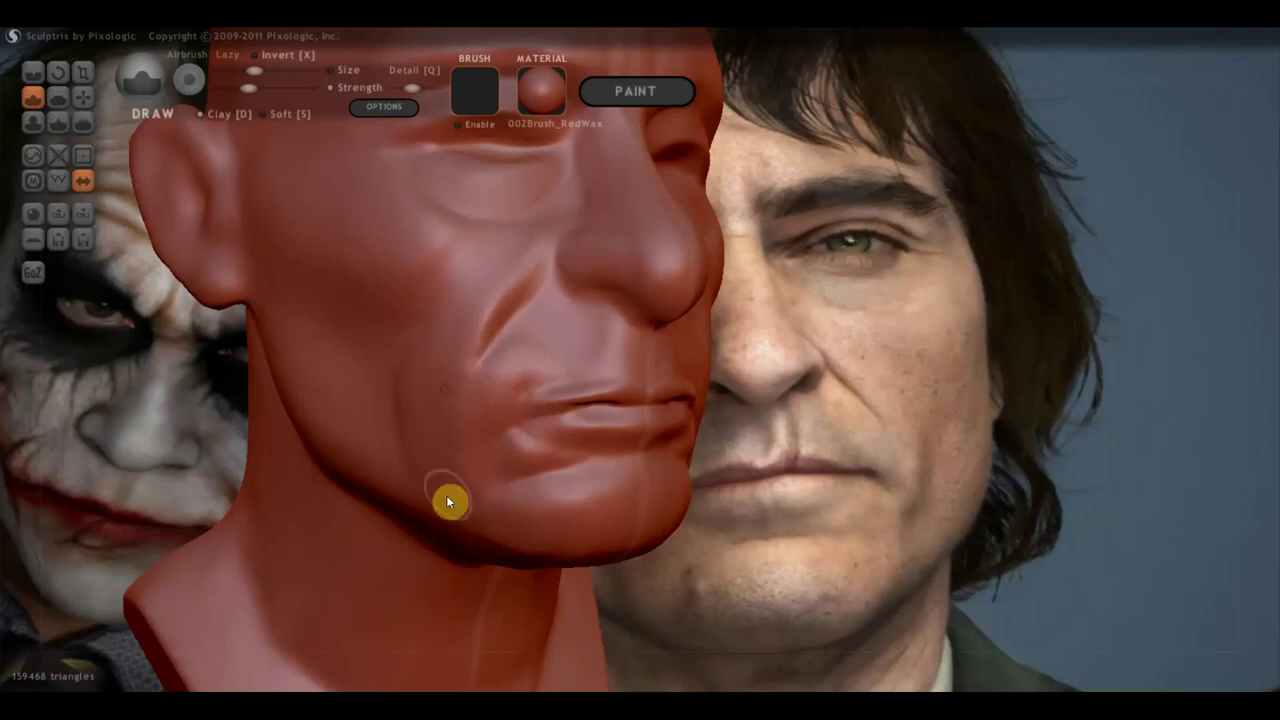
pyautogui.moveTo(446, 480); pyautogui.dragTo(423, 363)
pyautogui.moveTo(274, 329)
pyautogui.mouseDown()
pyautogui.moveTo(286, 309)
pyautogui.moveTo(309, 349)
pyautogui.moveTo(302, 318)
pyautogui.moveTo(326, 403)
pyautogui.moveTo(337, 366)
pyautogui.mouseUp()
pyautogui.moveTo(357, 423)
pyautogui.mouseDown()
pyautogui.moveTo(380, 474)
pyautogui.moveTo(276, 333)
pyautogui.moveTo(319, 410)
pyautogui.moveTo(371, 460)
pyautogui.moveTo(274, 271)
pyautogui.moveTo(340, 344)
pyautogui.moveTo(329, 366)
pyautogui.moveTo(277, 314)
pyautogui.moveTo(320, 394)
pyautogui.moveTo(338, 323)
pyautogui.moveTo(371, 426)
pyautogui.moveTo(389, 371)
pyautogui.moveTo(408, 360)
pyautogui.mouseUp()
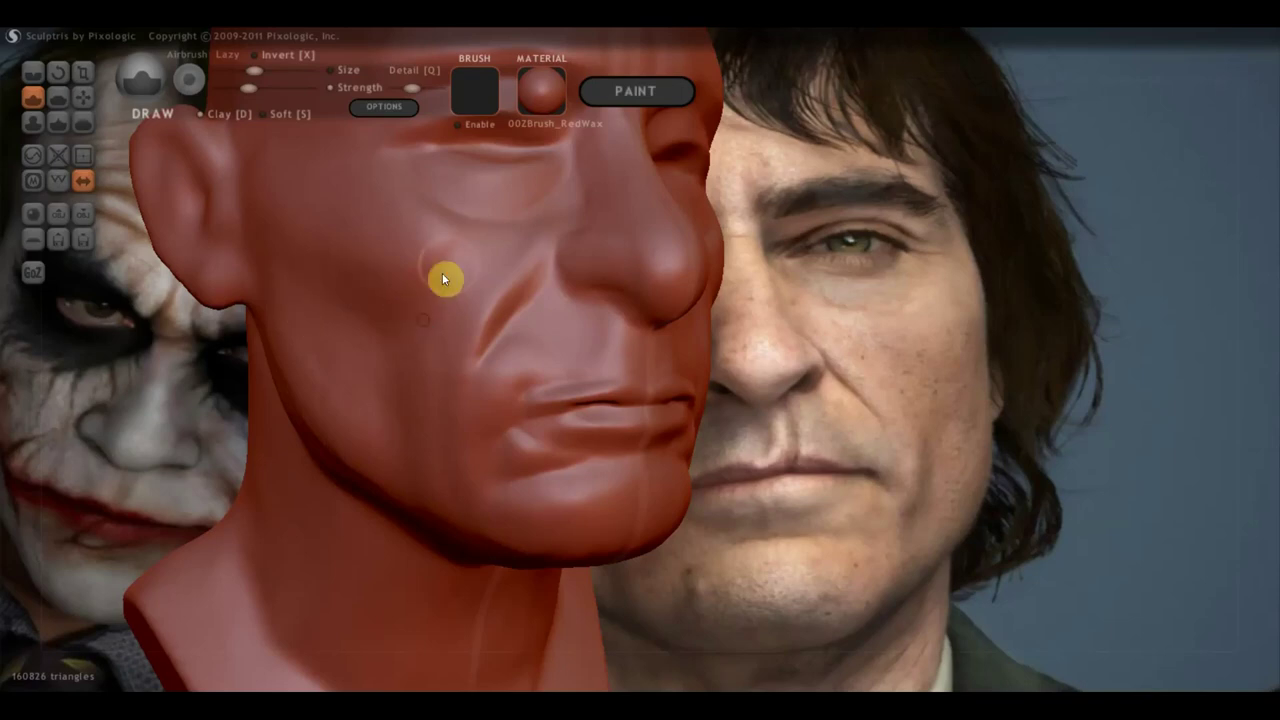
pyautogui.moveTo(474, 311)
pyautogui.mouseDown(button='right')
pyautogui.moveTo(486, 368)
pyautogui.moveTo(535, 365)
pyautogui.moveTo(496, 271)
pyautogui.moveTo(512, 252)
pyautogui.moveTo(489, 312)
pyautogui.mouseUp(button='right')
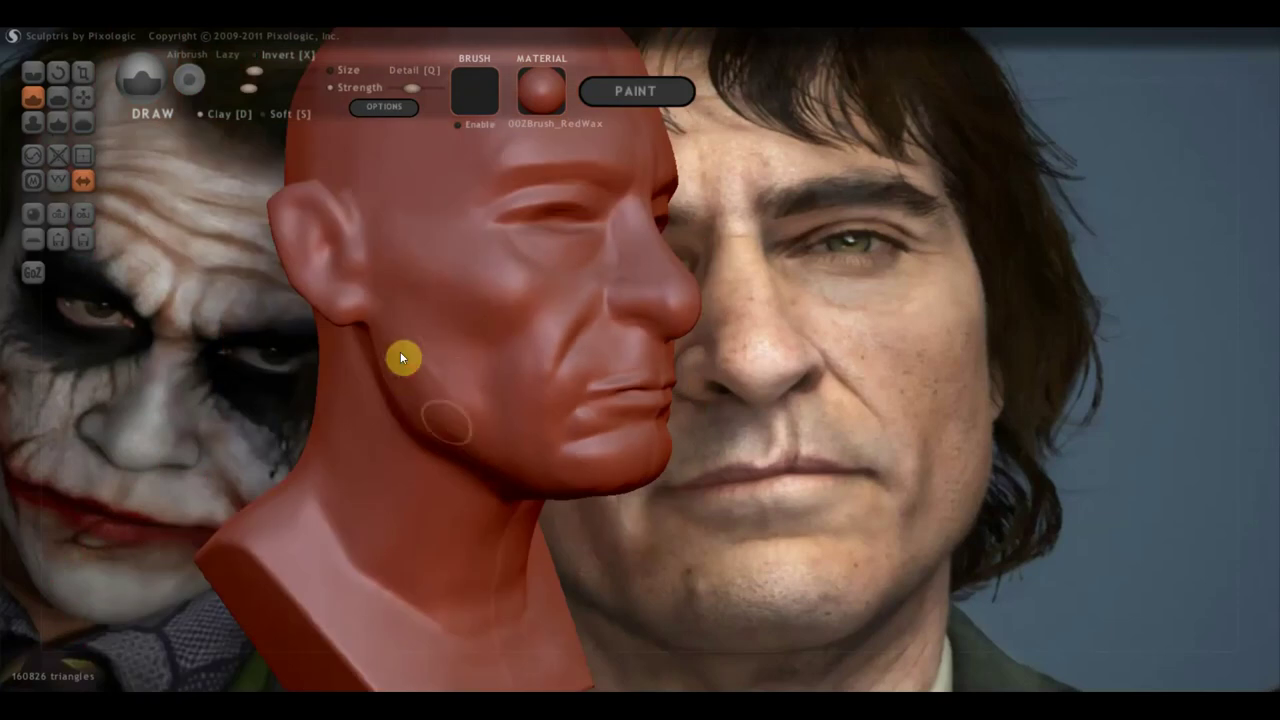
pyautogui.moveTo(454, 420)
pyautogui.mouseDown(button='right')
pyautogui.moveTo(603, 426)
pyautogui.moveTo(552, 378)
pyautogui.mouseUp(button='right')
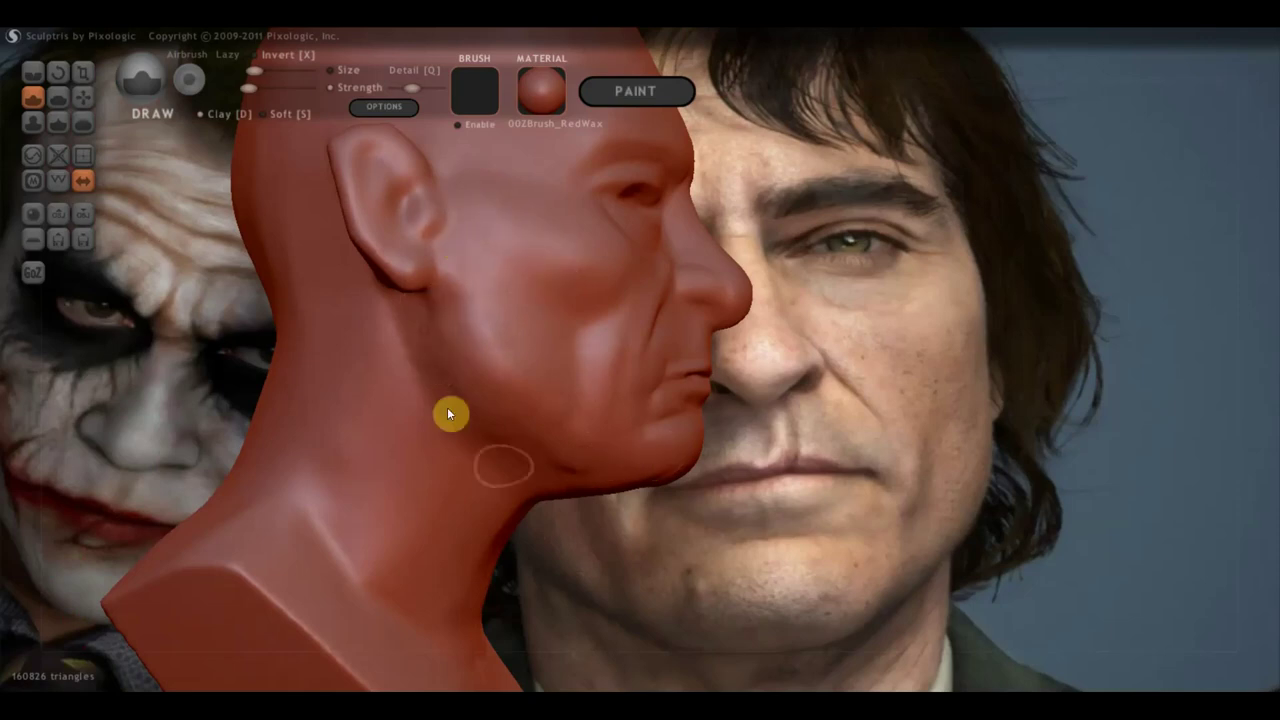
pyautogui.moveTo(632, 528)
pyautogui.mouseDown()
pyautogui.moveTo(500, 563)
pyautogui.moveTo(417, 557)
pyautogui.moveTo(486, 491)
pyautogui.moveTo(430, 625)
pyautogui.mouseUp()
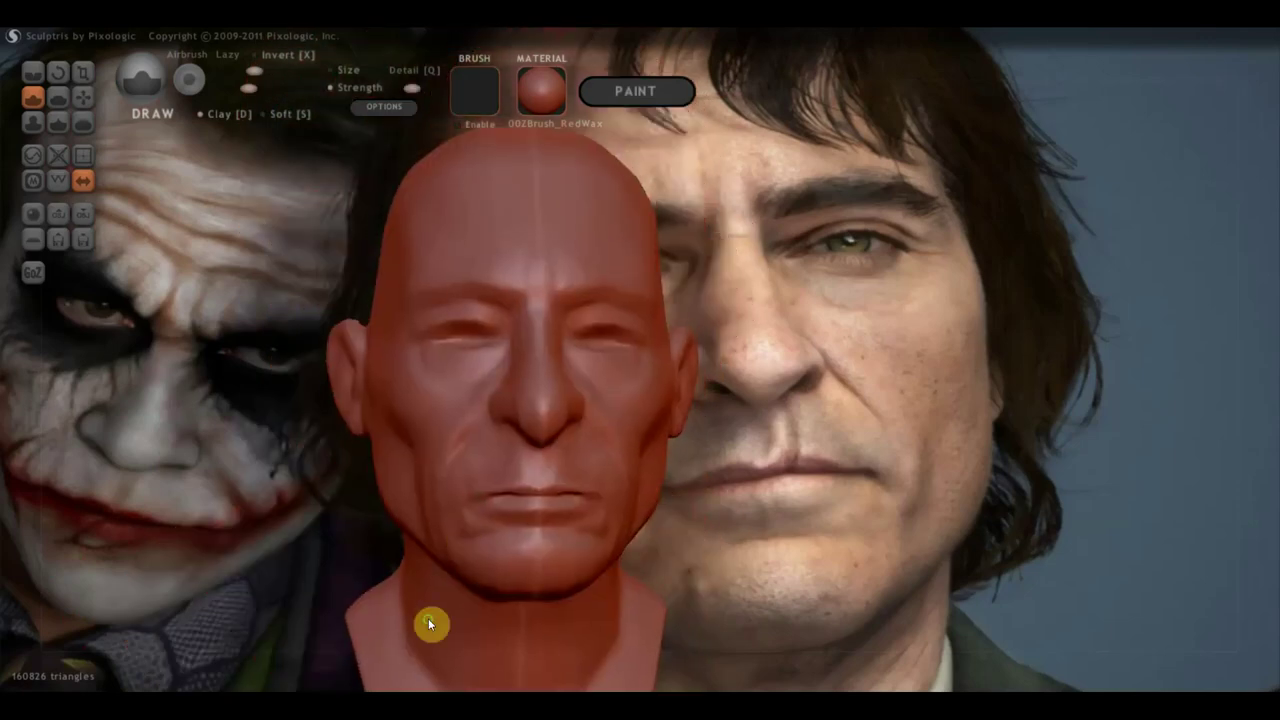
pyautogui.scroll(3, 566, 588)
pyautogui.scroll(1, 574, 500)
pyautogui.scroll(2, 577, 386)
pyautogui.scroll(2, 580, 450)
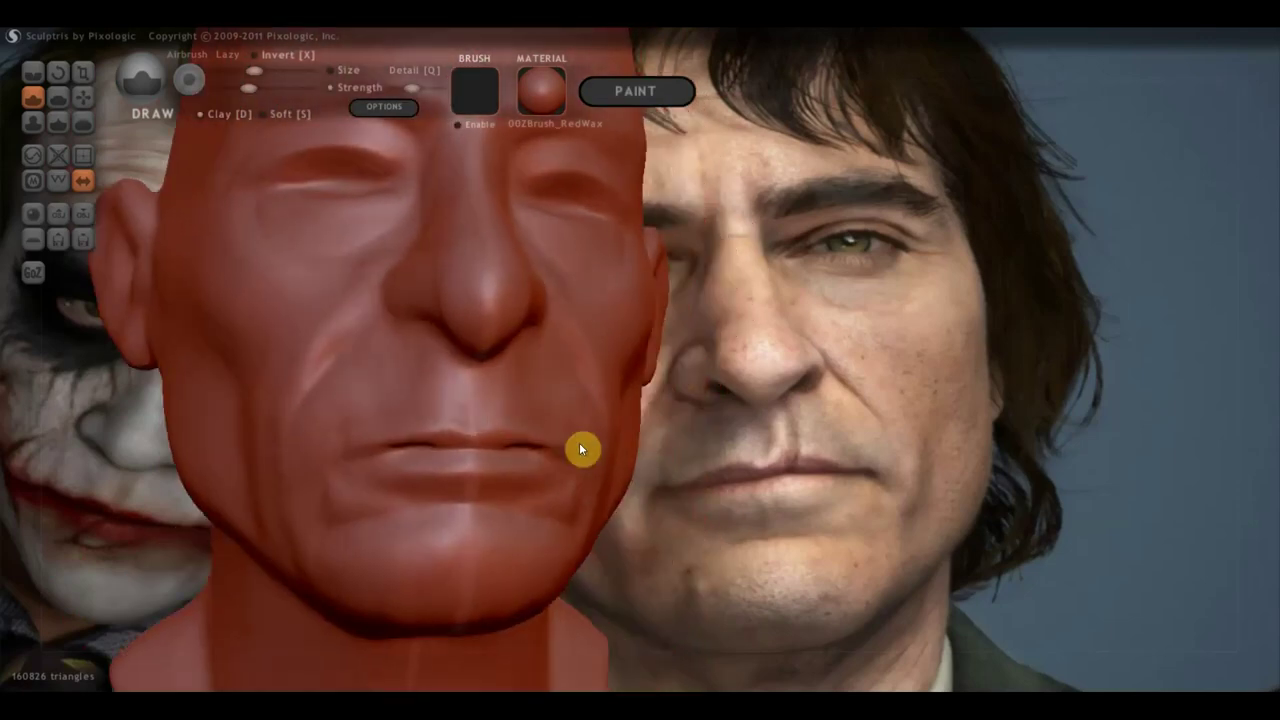
pyautogui.moveTo(579, 448); pyautogui.dragTo(614, 480)
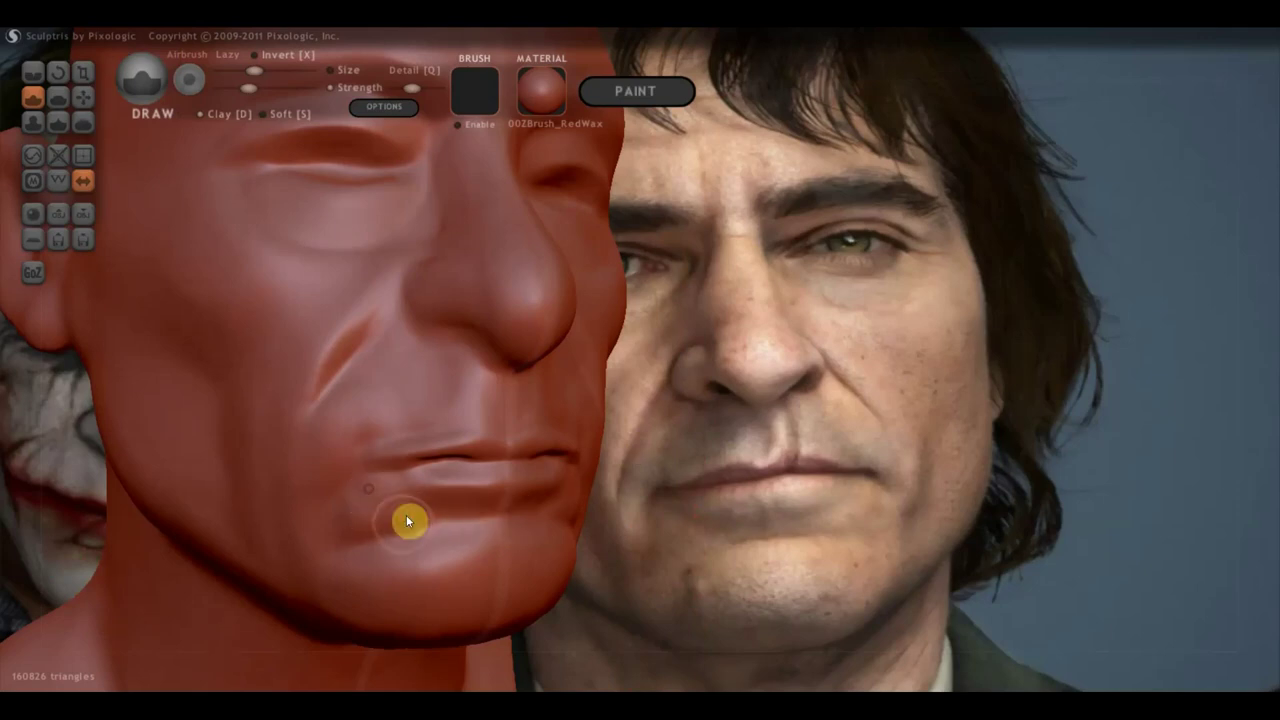
# Nudge the lower lip and crease the lip corner and the area under the nose
pyautogui.moveTo(357, 537); pyautogui.dragTo(417, 530)
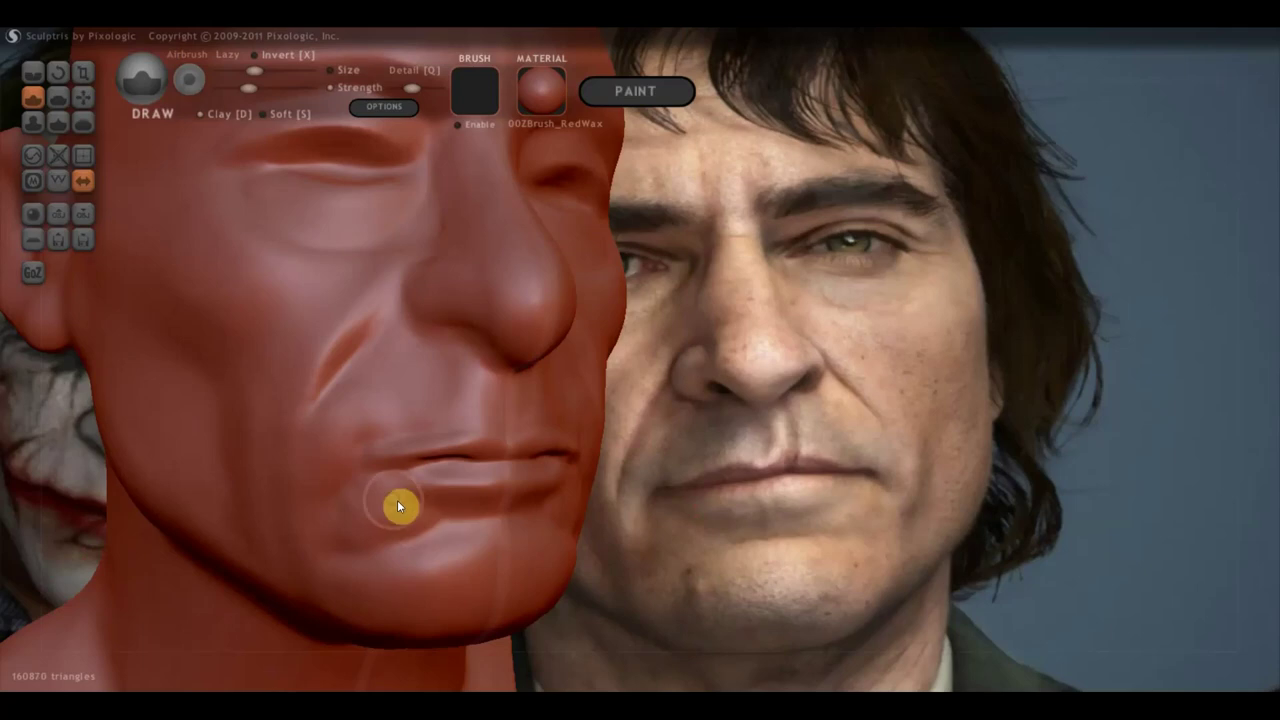
pyautogui.moveTo(434, 528)
pyautogui.mouseDown(button='right')
pyautogui.moveTo(380, 522)
pyautogui.moveTo(376, 471)
pyautogui.mouseUp(button='right')
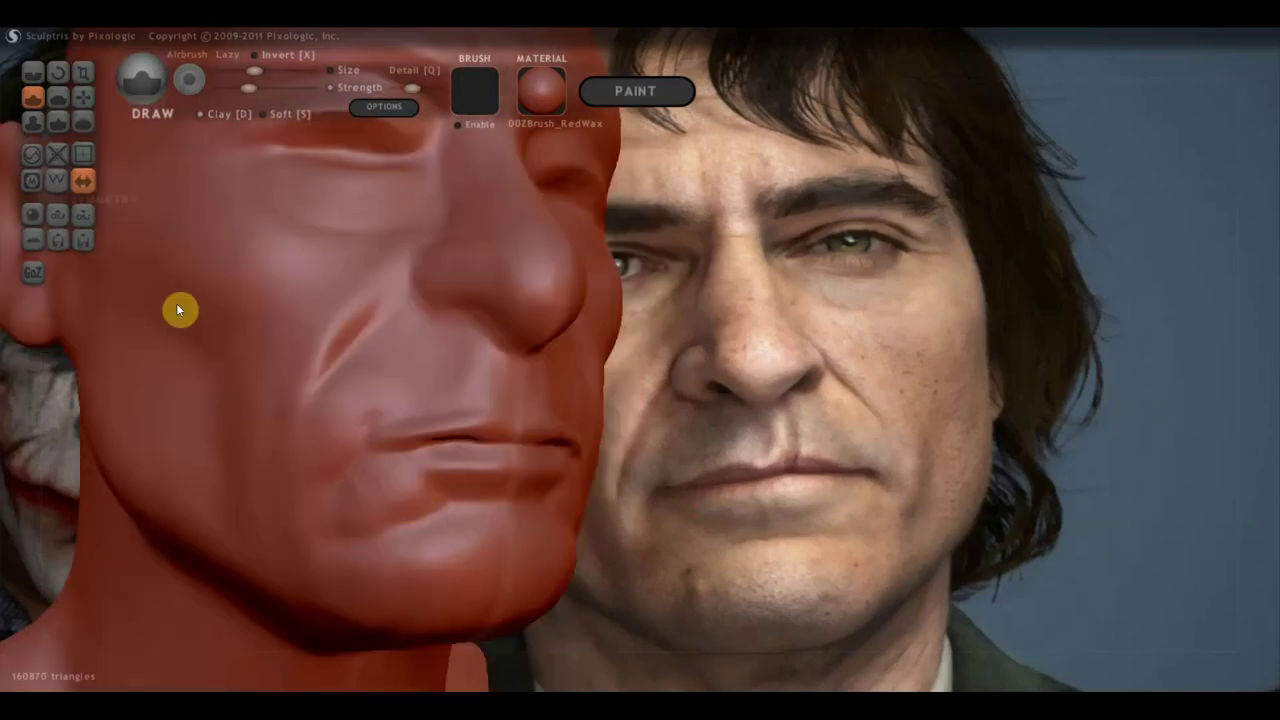
pyautogui.click(34, 72)
pyautogui.moveTo(378, 458); pyautogui.dragTo(366, 463)
pyautogui.moveTo(498, 442); pyautogui.dragTo(480, 465, button='right')
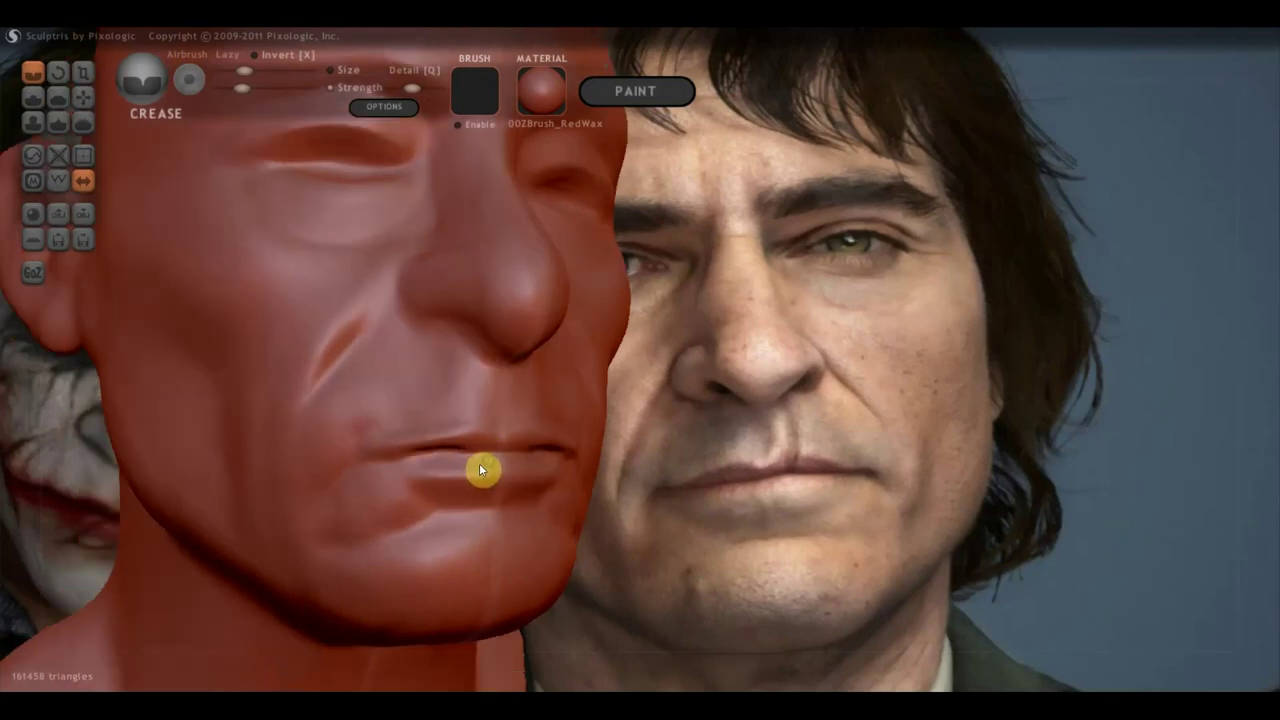
pyautogui.moveTo(494, 403)
pyautogui.mouseDown()
pyautogui.moveTo(489, 367)
pyautogui.moveTo(487, 421)
pyautogui.mouseUp()
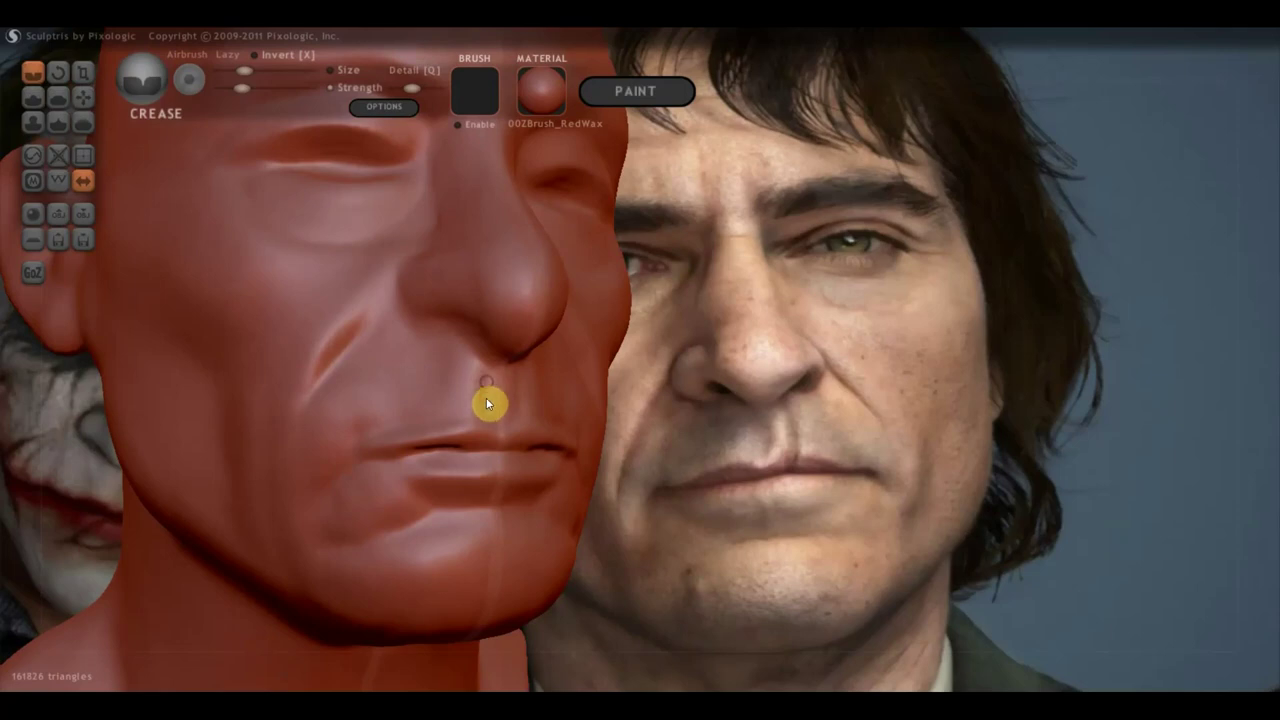
# Refine the upper lip surface and soften the cheek crease beside the mouth corner
pyautogui.click(57, 97)
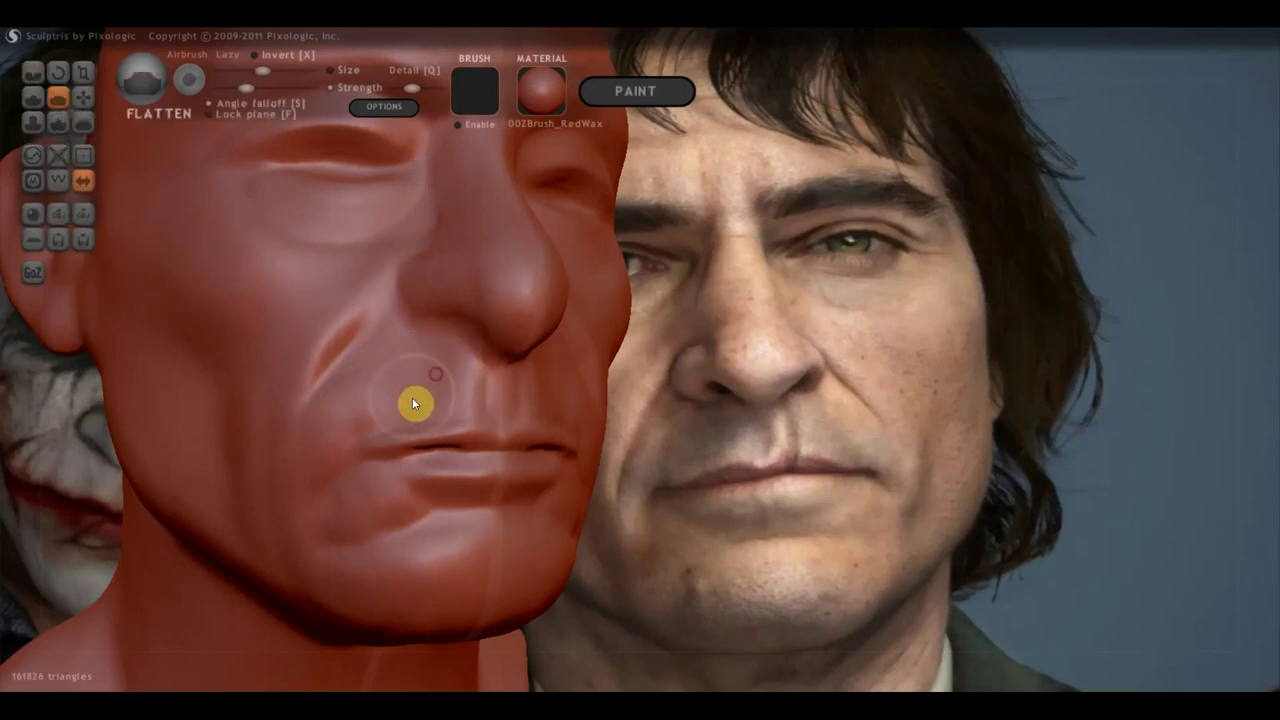
pyautogui.click(33, 97)
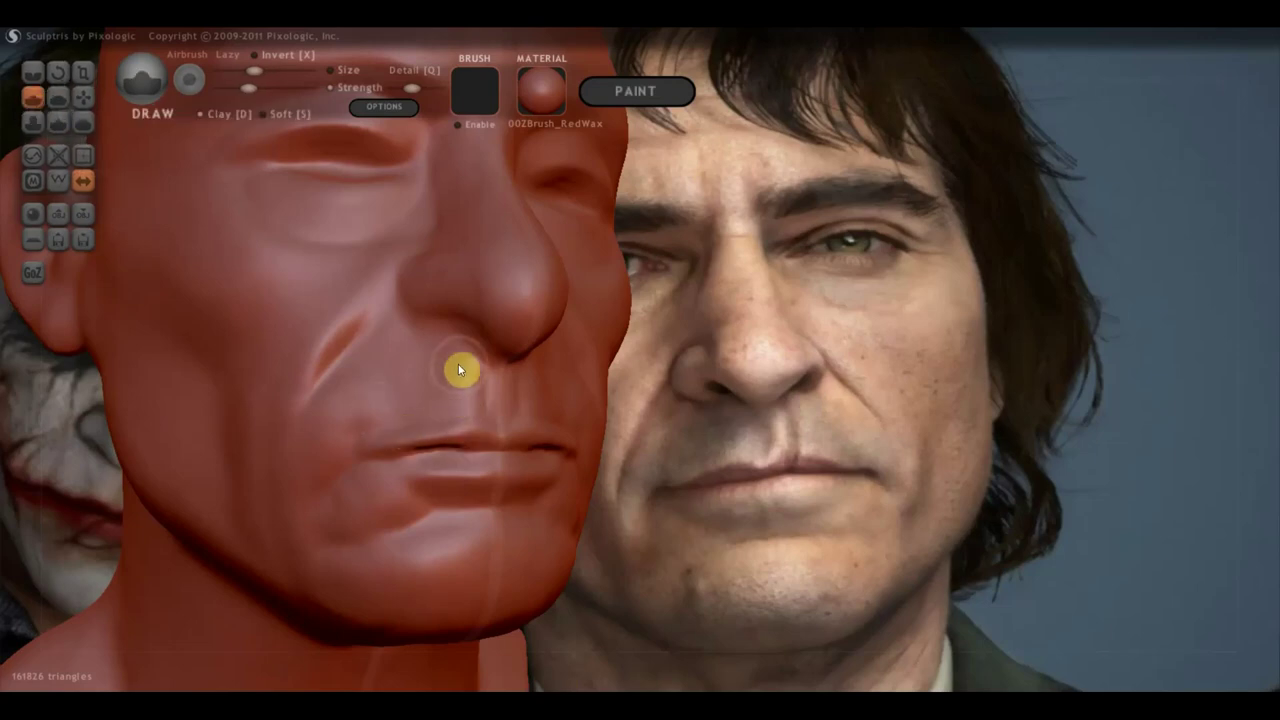
pyautogui.moveTo(428, 393); pyautogui.dragTo(388, 417)
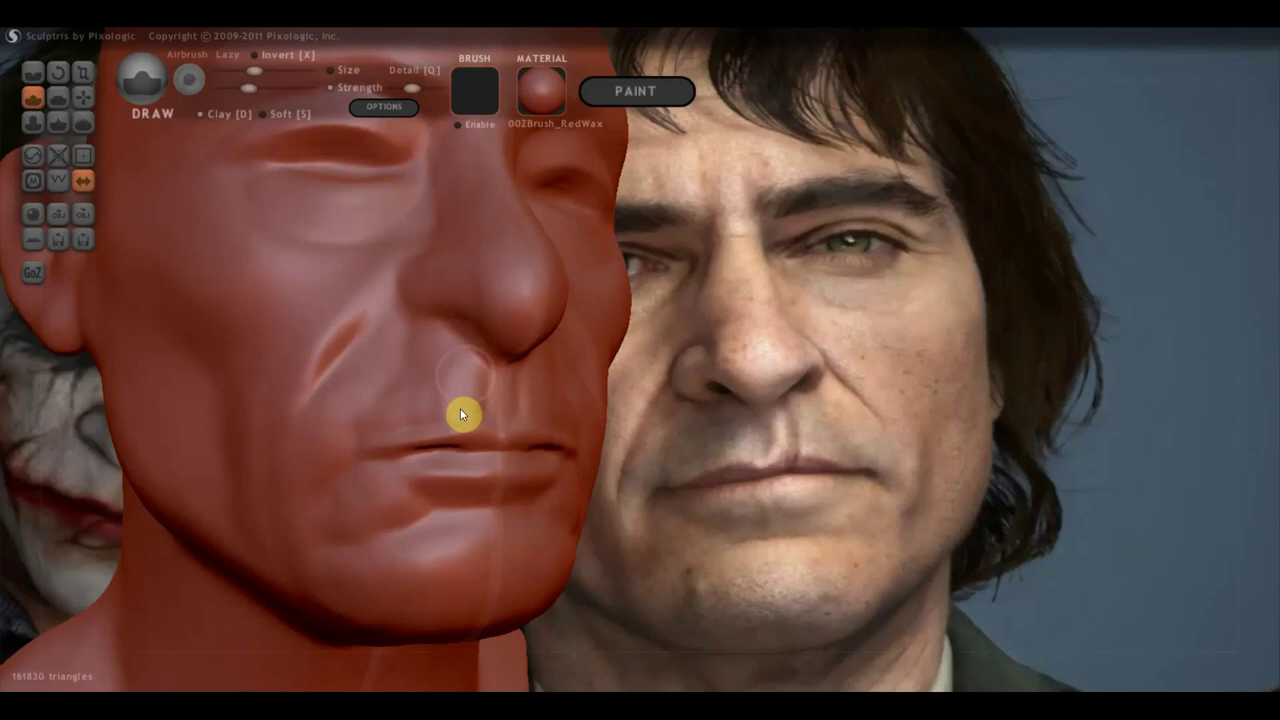
pyautogui.moveTo(466, 401); pyautogui.dragTo(451, 409)
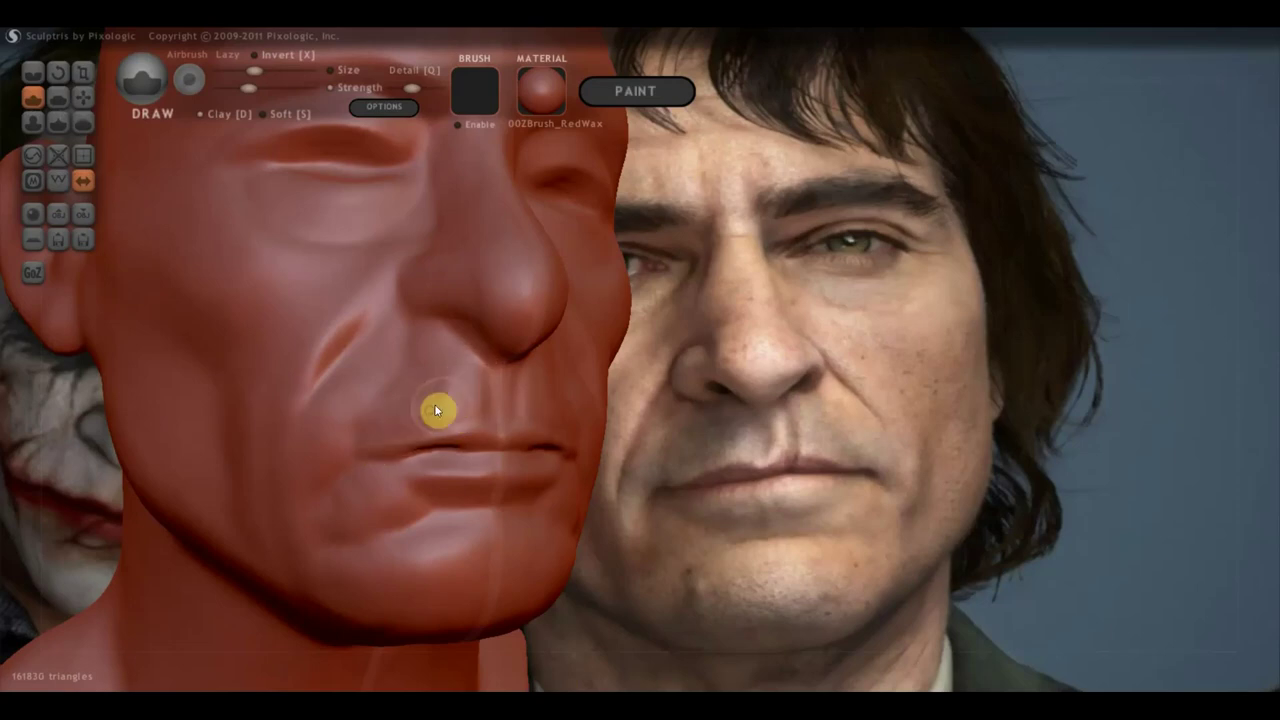
pyautogui.moveTo(392, 410)
pyautogui.keyDown('shift'); pyautogui.mouseDown()
pyautogui.moveTo(423, 320)
pyautogui.moveTo(355, 289)
pyautogui.mouseUp(); pyautogui.keyUp('shift')
# Crease the fold running from beside the nose down the cheek, then view the profile
pyautogui.click(44, 84)
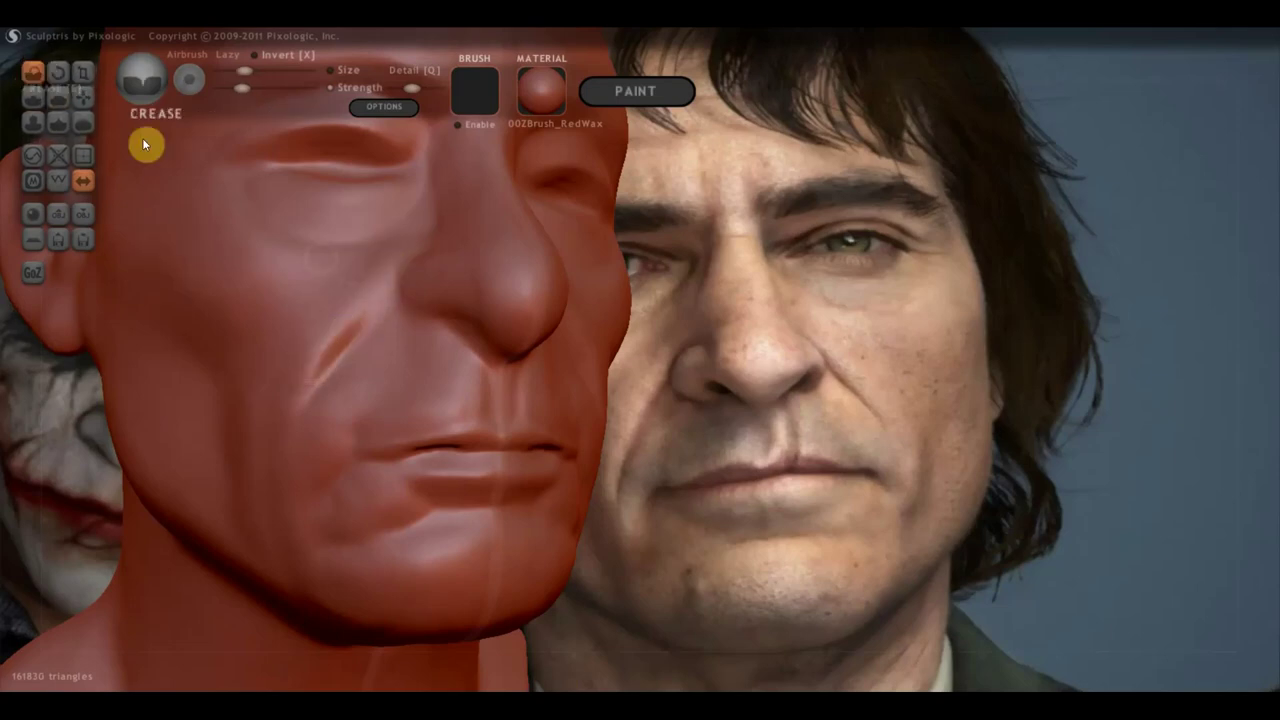
pyautogui.moveTo(430, 256); pyautogui.dragTo(340, 360)
pyautogui.moveTo(486, 573)
pyautogui.mouseDown()
pyautogui.moveTo(506, 555)
pyautogui.moveTo(667, 584)
pyautogui.moveTo(578, 557)
pyautogui.mouseUp()
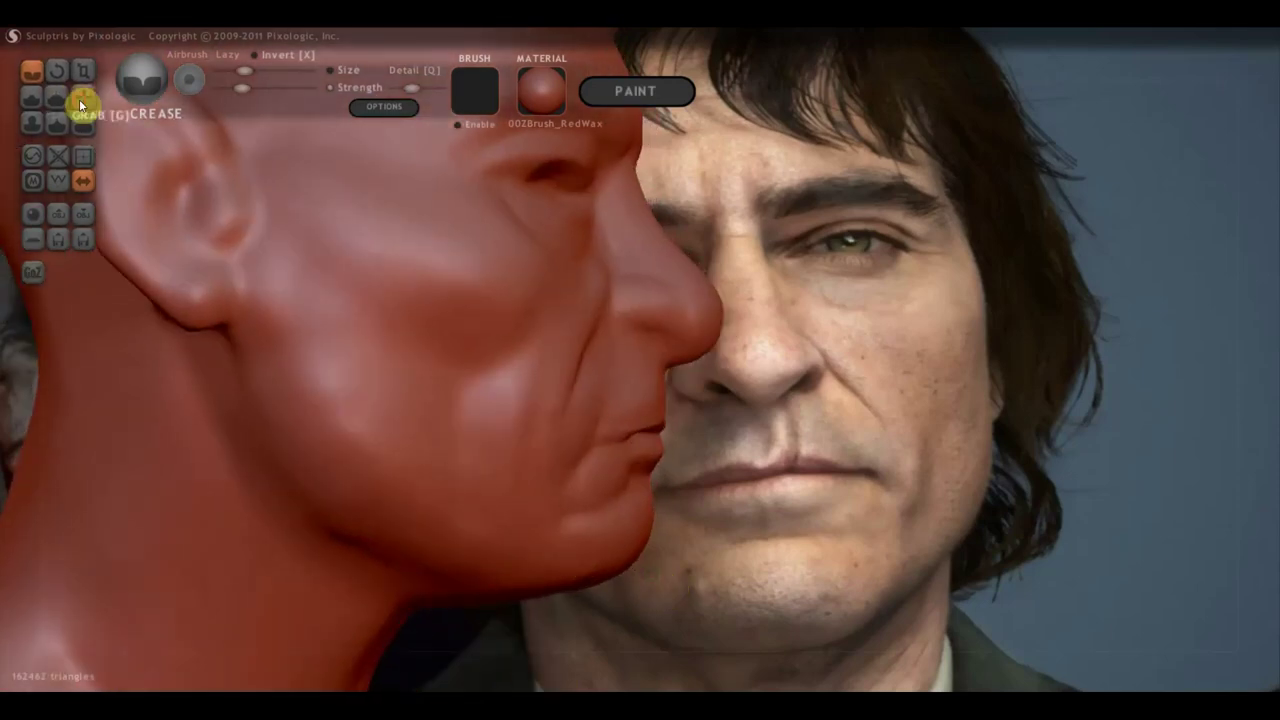
# With Grab, lower the chin, lift the lips and pull the nose tip down over the lip
pyautogui.click(79, 99)
pyautogui.scroll(-5, 596, 476)
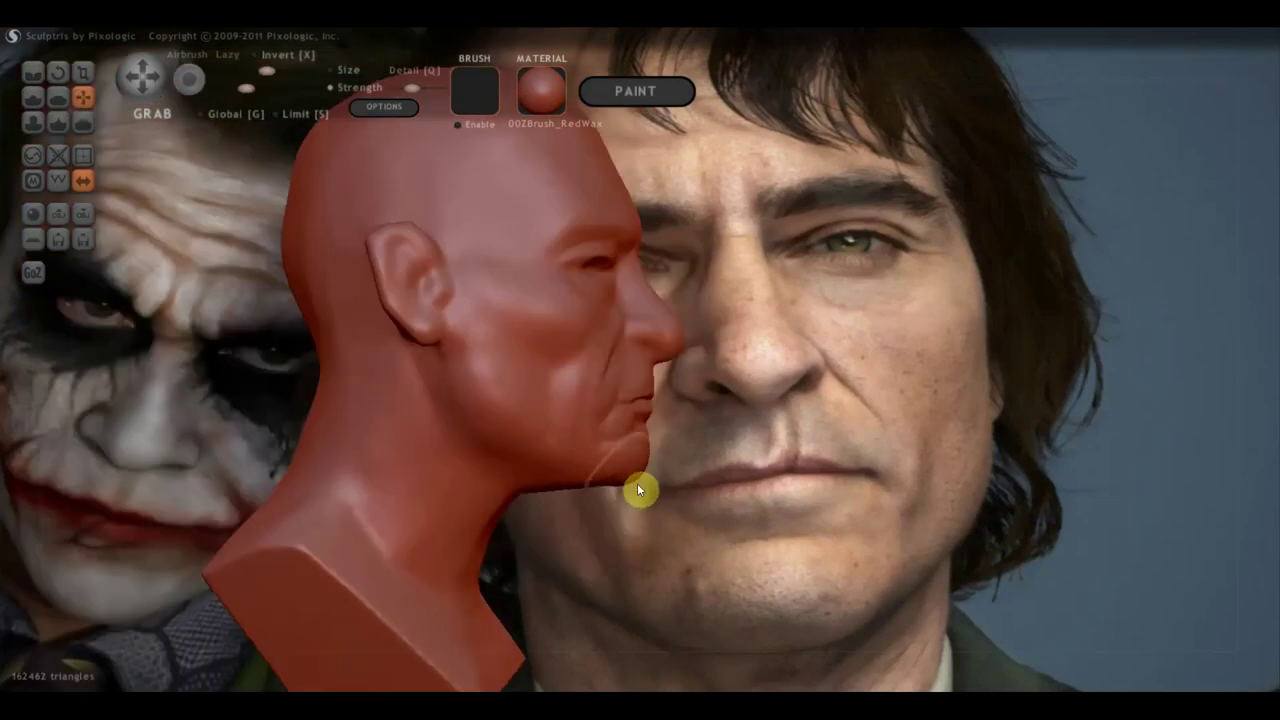
pyautogui.moveTo(622, 489)
pyautogui.mouseDown()
pyautogui.moveTo(656, 481)
pyautogui.moveTo(618, 506)
pyautogui.moveTo(644, 481)
pyautogui.moveTo(300, 443)
pyautogui.mouseUp()
pyautogui.scroll(3, 644, 481)
pyautogui.scroll(2, 643, 459)
pyautogui.moveTo(720, 417); pyautogui.dragTo(578, 443)
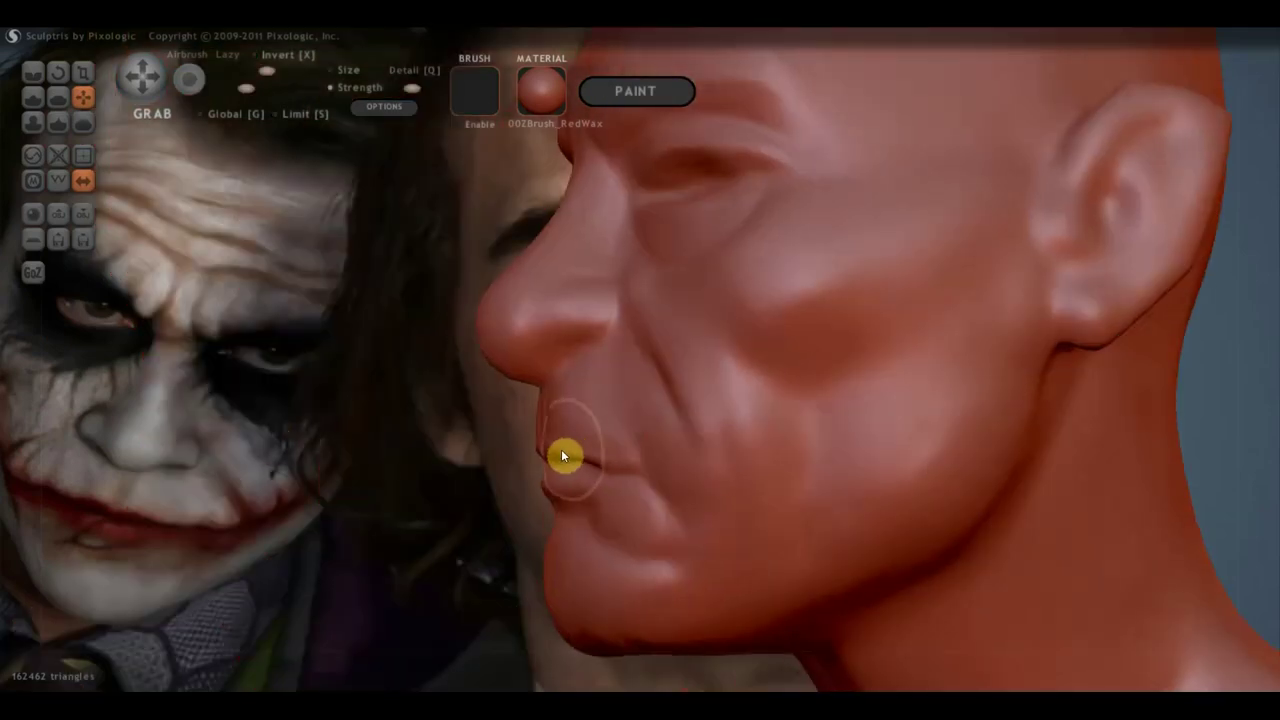
pyautogui.moveTo(537, 467); pyautogui.dragTo(533, 378)
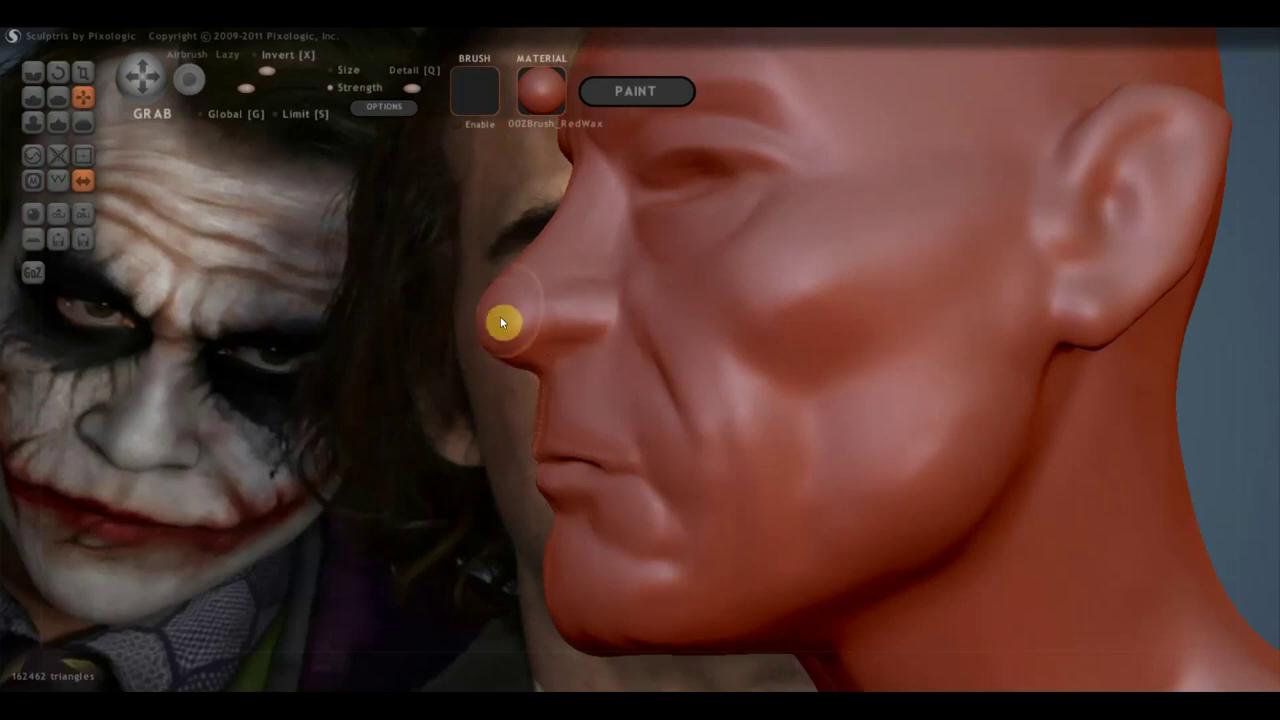
pyautogui.moveTo(503, 283); pyautogui.dragTo(491, 354)
pyautogui.moveTo(491, 348)
pyautogui.mouseDown(button='right')
pyautogui.moveTo(603, 360)
pyautogui.moveTo(634, 301)
pyautogui.moveTo(842, 304)
pyautogui.moveTo(758, 391)
pyautogui.mouseUp(button='right')
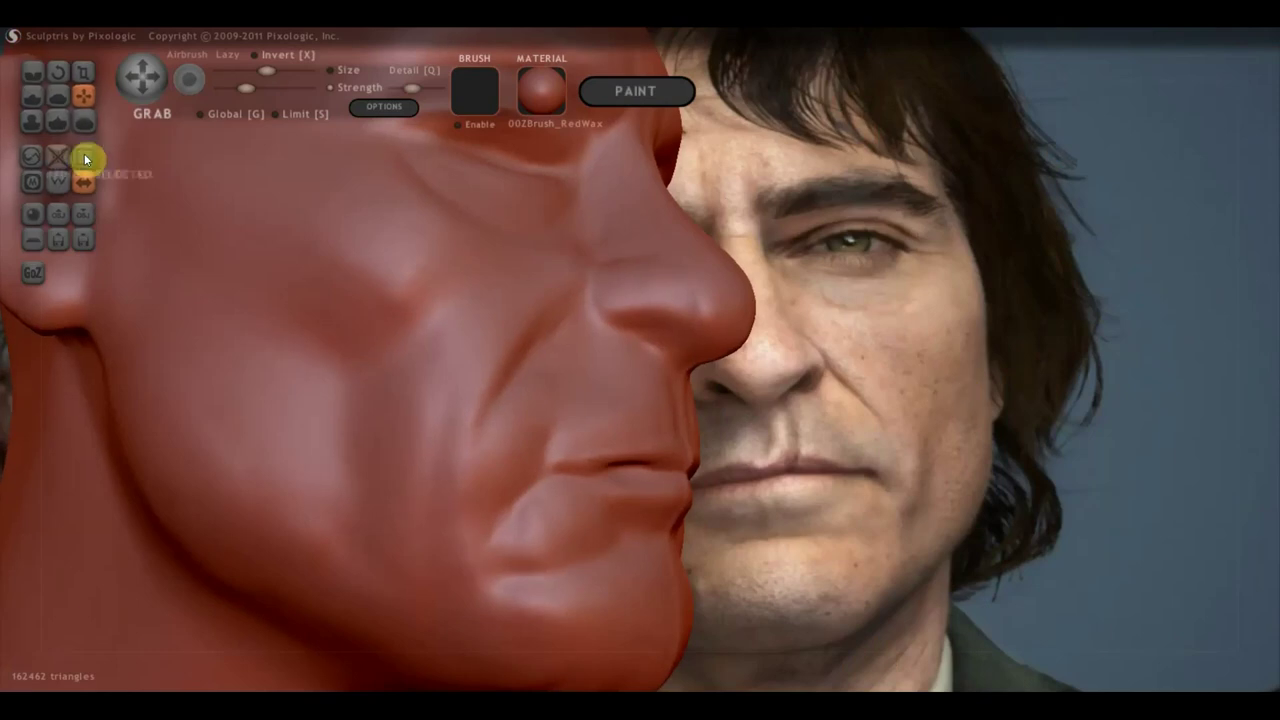
# Sculpt a nostril indentation into the nose with the Draw brush
pyautogui.click(36, 101)
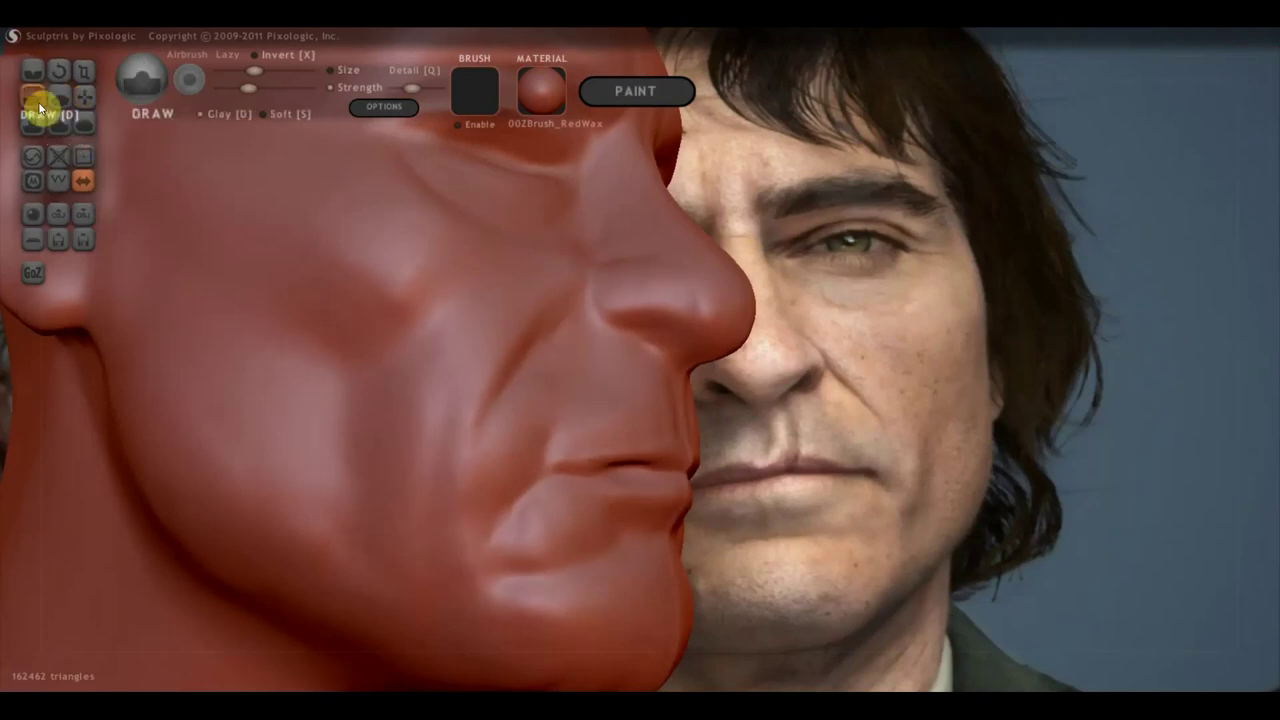
pyautogui.moveTo(540, 434); pyautogui.dragTo(480, 360, button='right')
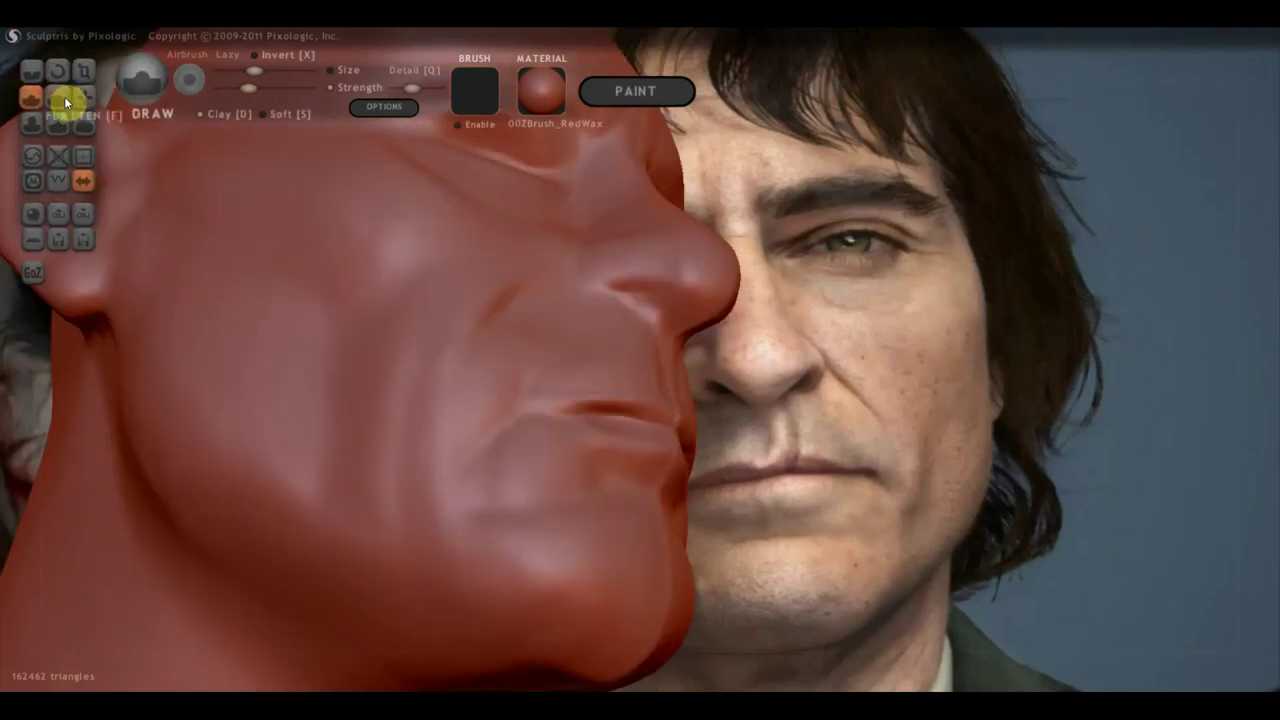
pyautogui.moveTo(620, 337); pyautogui.dragTo(675, 287, button='right')
pyautogui.moveTo(671, 272)
pyautogui.mouseDown()
pyautogui.moveTo(685, 268)
pyautogui.moveTo(654, 264)
pyautogui.moveTo(670, 284)
pyautogui.moveTo(623, 262)
pyautogui.mouseUp()
pyautogui.moveTo(630, 270)
pyautogui.mouseDown(button='right')
pyautogui.moveTo(549, 277)
pyautogui.moveTo(500, 263)
pyautogui.moveTo(709, 337)
pyautogui.moveTo(706, 368)
pyautogui.moveTo(682, 335)
pyautogui.moveTo(720, 498)
pyautogui.mouseUp(button='right')
# Enlarge the Crease brush slightly and crease the nose bridge and around the nostril wing
pyautogui.click(43, 71)
pyautogui.moveTo(600, 334); pyautogui.dragTo(628, 343, button='right')
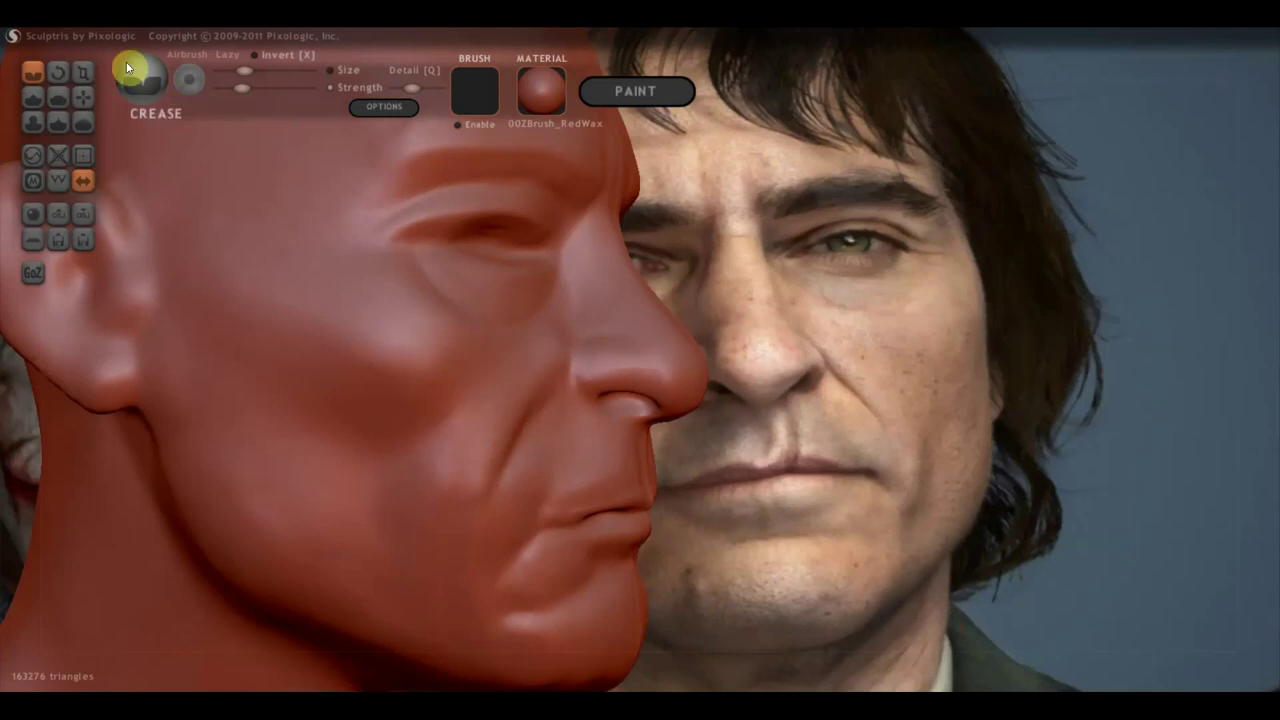
pyautogui.moveTo(244, 70); pyautogui.dragTo(257, 71)
pyautogui.moveTo(300, 180); pyautogui.dragTo(437, 300, button='right')
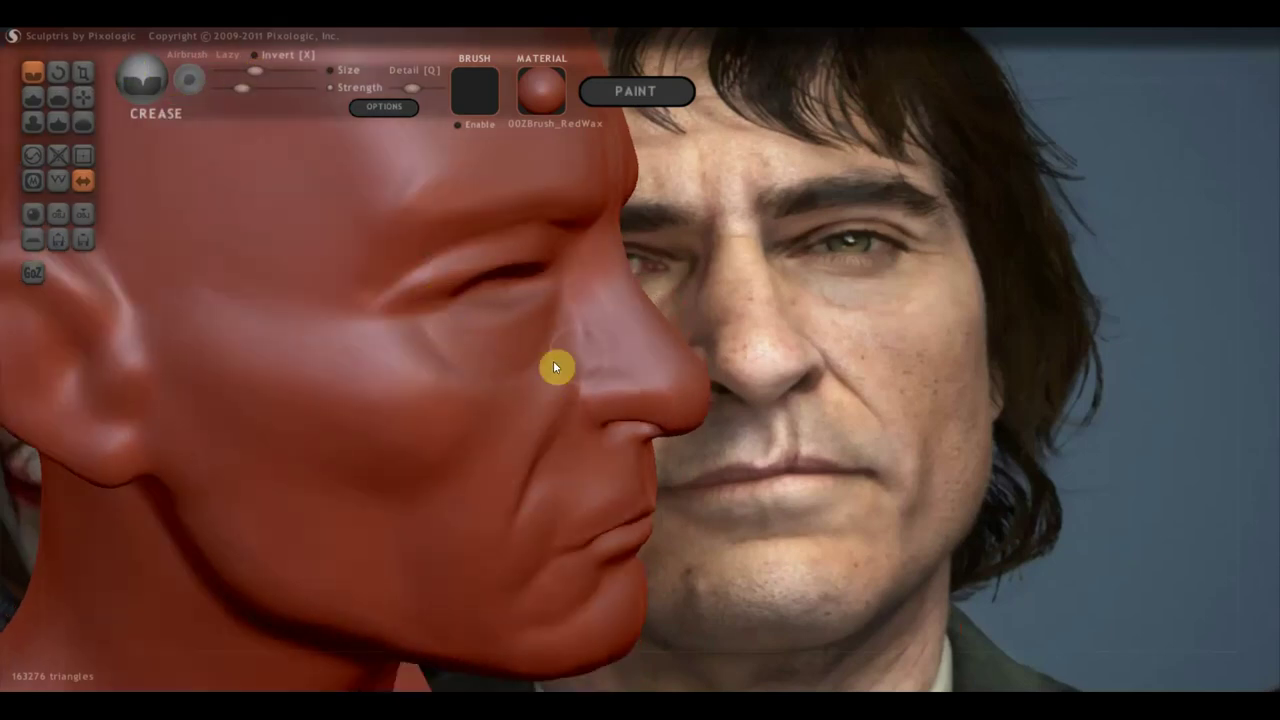
pyautogui.moveTo(584, 396); pyautogui.dragTo(598, 372)
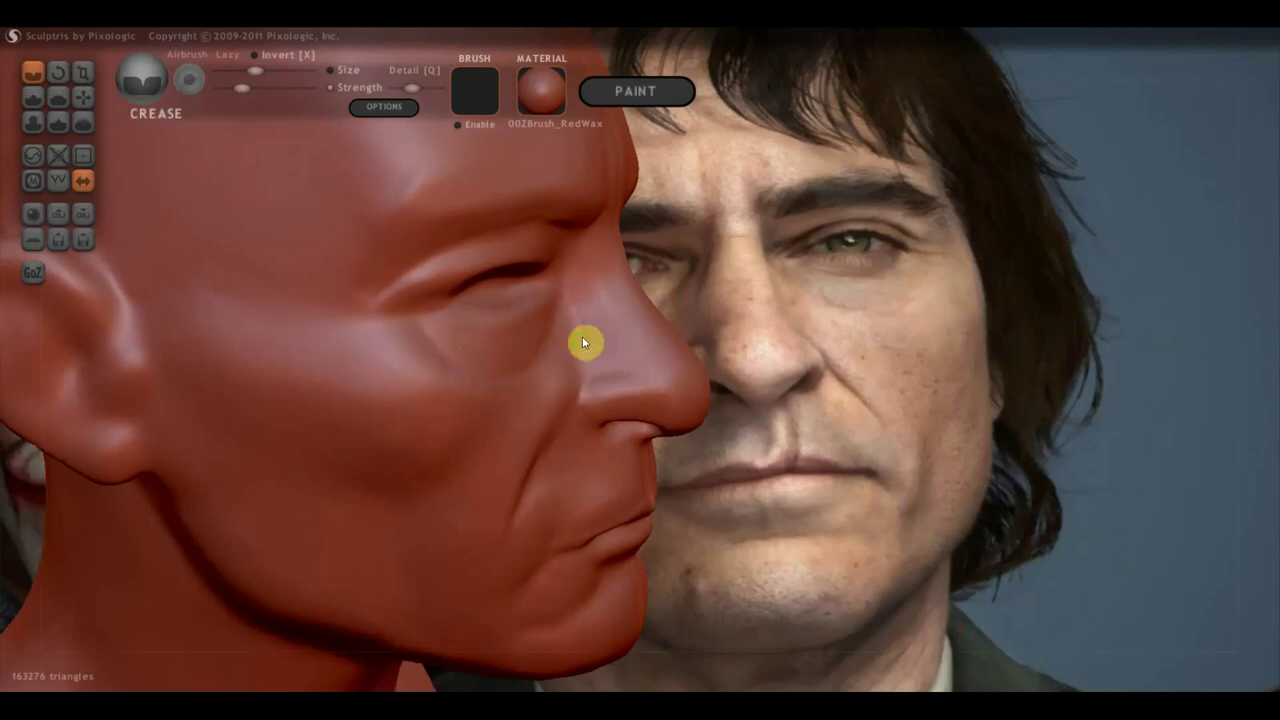
pyautogui.moveTo(582, 336); pyautogui.dragTo(478, 310, button='right')
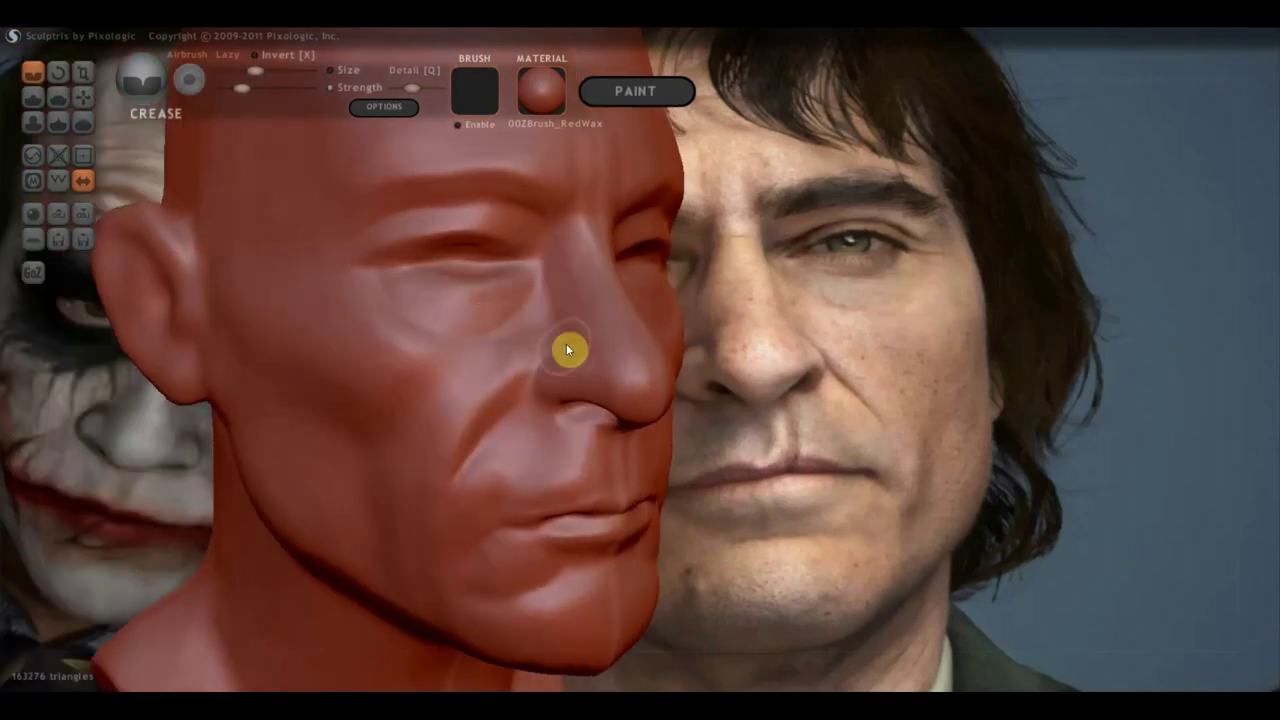
pyautogui.moveTo(526, 383); pyautogui.dragTo(631, 374, button='right')
pyautogui.moveTo(631, 374)
pyautogui.mouseDown()
pyautogui.moveTo(580, 357)
pyautogui.moveTo(571, 397)
pyautogui.mouseUp()
pyautogui.moveTo(588, 400)
pyautogui.mouseDown(button='right')
pyautogui.moveTo(610, 407)
pyautogui.moveTo(544, 420)
pyautogui.mouseUp(button='right')
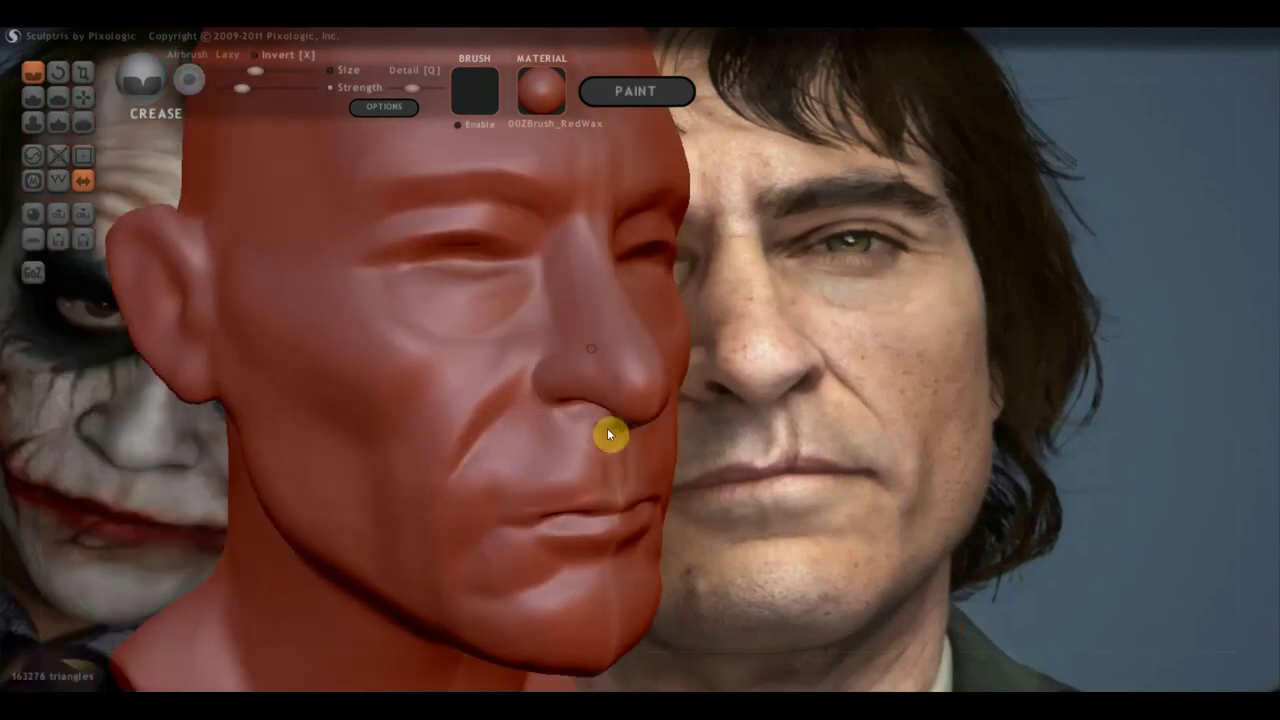
pyautogui.moveTo(608, 405); pyautogui.dragTo(478, 381, button='right')
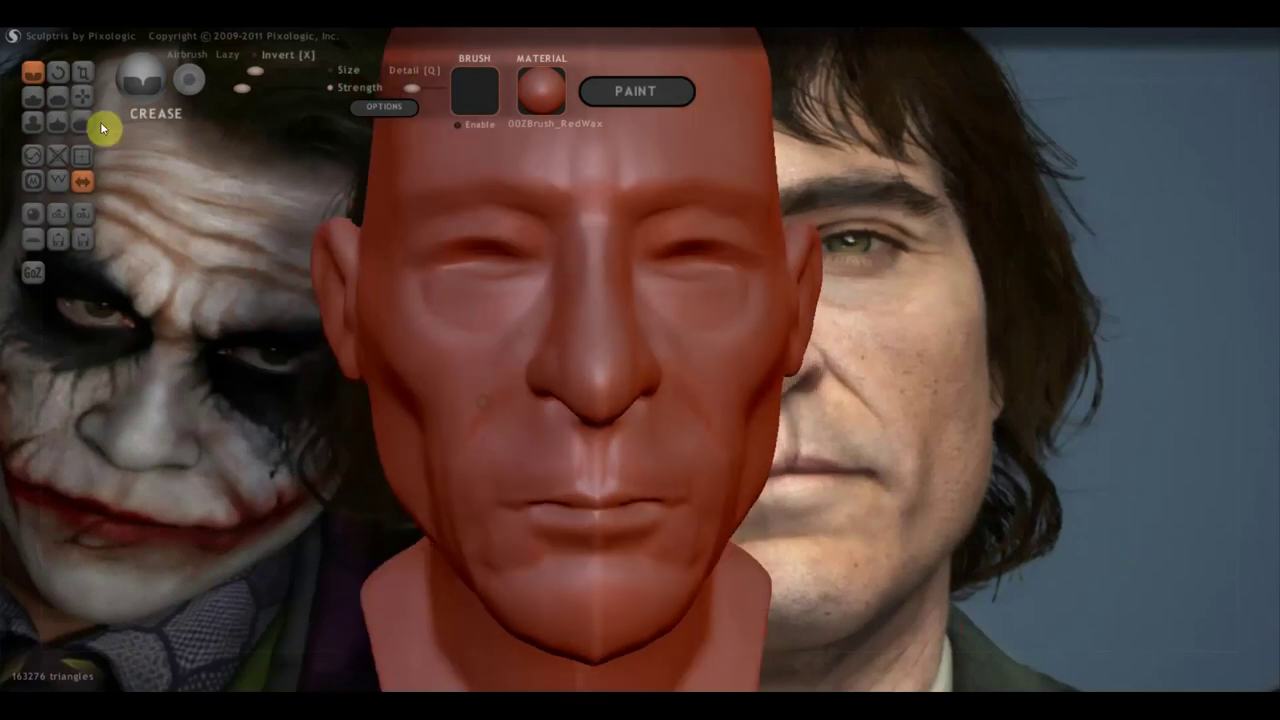
# Select the Grab brush and inspect the head in a right-facing profile
pyautogui.click(83, 96)
pyautogui.scroll(2, 530, 342)
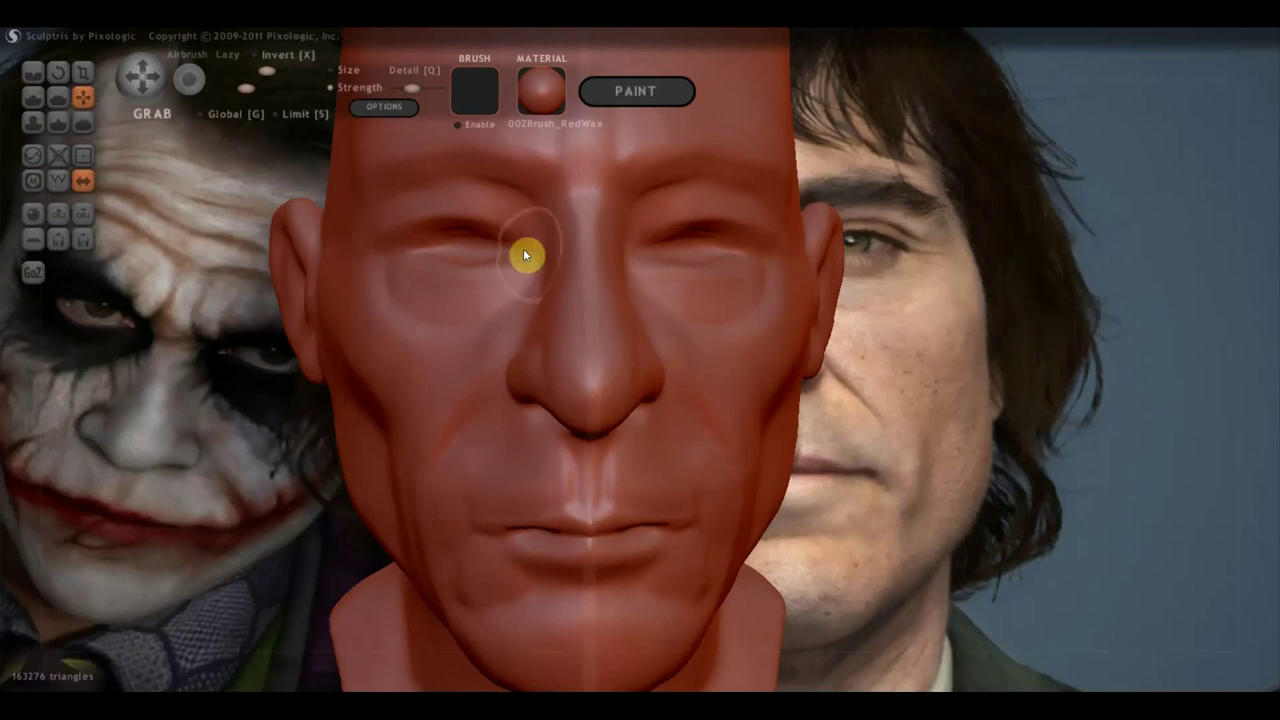
pyautogui.scroll(-1, 533, 243)
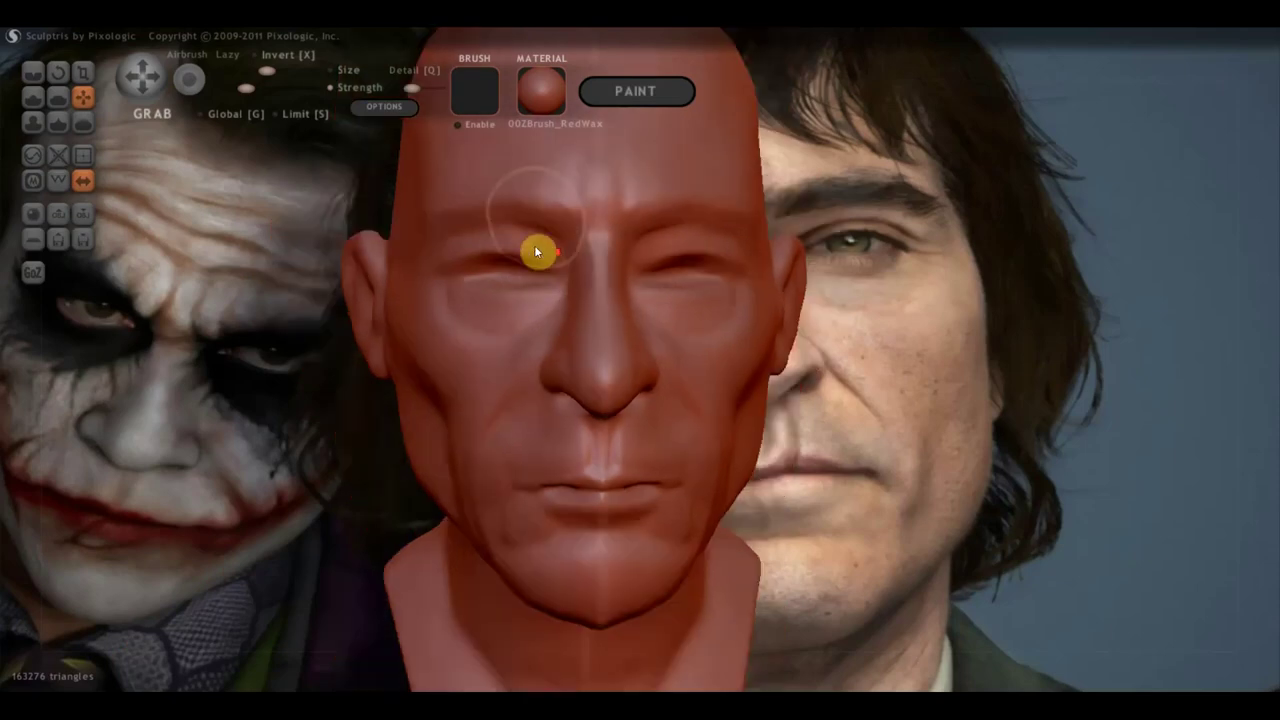
pyautogui.moveTo(508, 217)
pyautogui.mouseDown(button='right')
pyautogui.moveTo(760, 248)
pyautogui.moveTo(598, 266)
pyautogui.moveTo(577, 245)
pyautogui.moveTo(711, 349)
pyautogui.moveTo(466, 286)
pyautogui.moveTo(457, 257)
pyautogui.moveTo(729, 338)
pyautogui.moveTo(640, 377)
pyautogui.moveTo(754, 366)
pyautogui.moveTo(683, 369)
pyautogui.mouseUp(button='right')
pyautogui.scroll(2, 674, 380)
pyautogui.scroll(2, 700, 391)
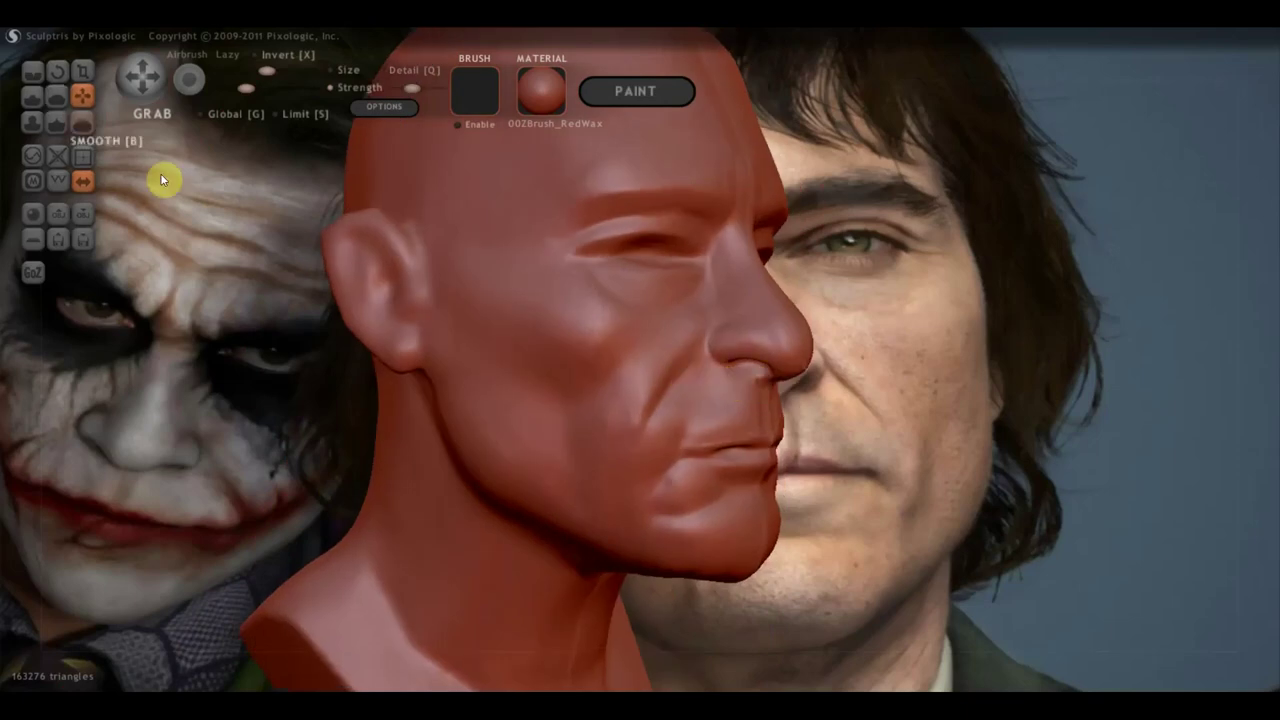
# Choose the Flatten brush and check the cheek from a side-on angle, ending back on Draw
pyautogui.click(58, 97)
pyautogui.scroll(3, 637, 388)
pyautogui.scroll(1, 697, 376)
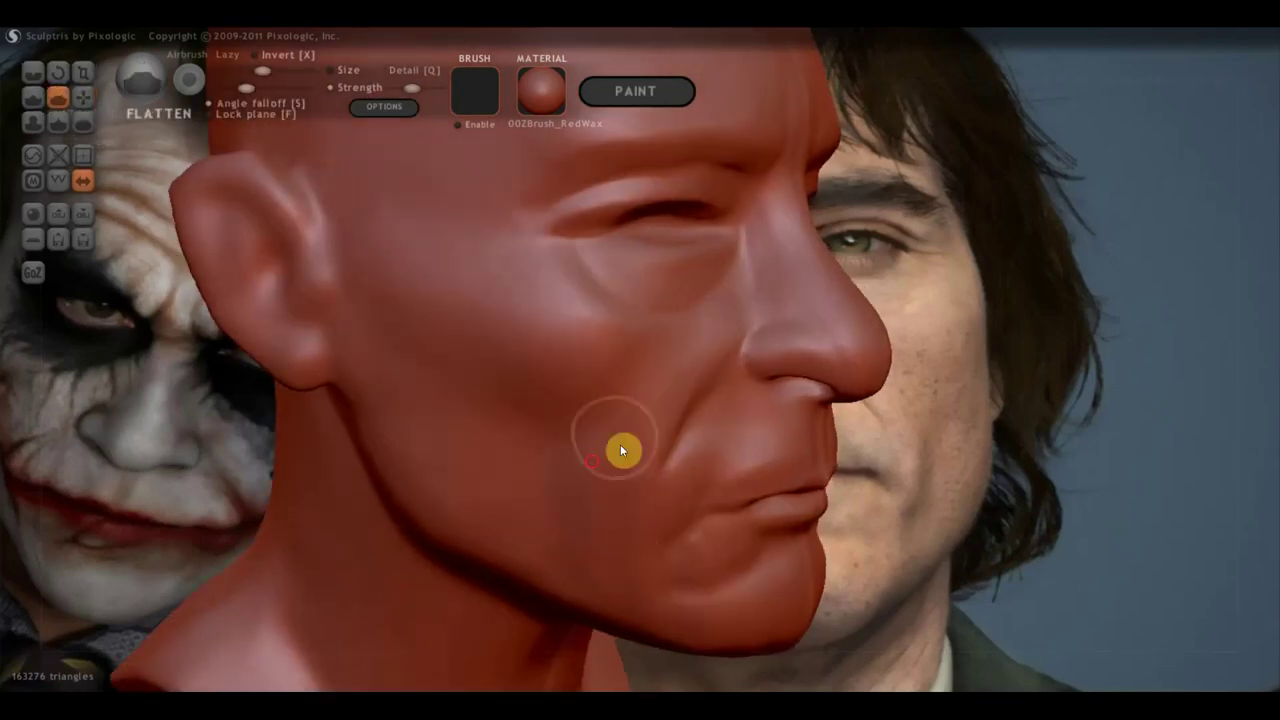
pyautogui.moveTo(617, 586)
pyautogui.mouseDown(button='right')
pyautogui.moveTo(457, 537)
pyautogui.moveTo(557, 522)
pyautogui.moveTo(500, 506)
pyautogui.mouseUp(button='right')
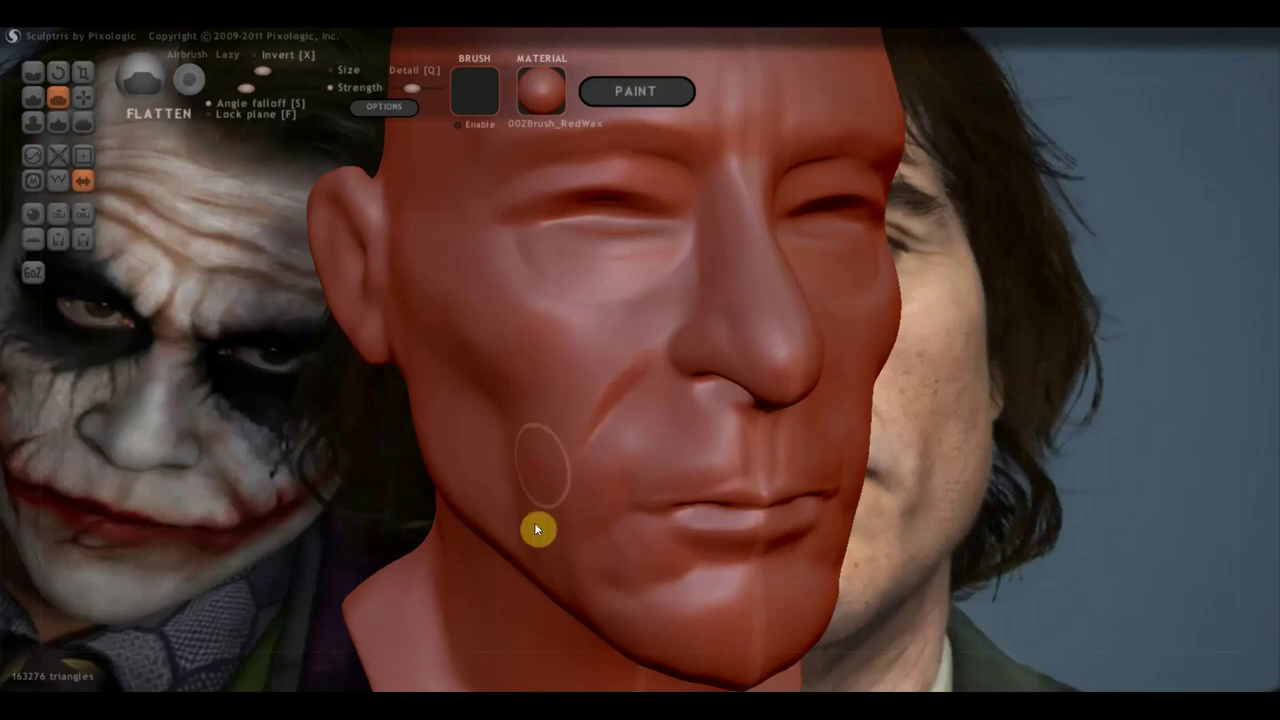
pyautogui.moveTo(318, 350); pyautogui.dragTo(498, 392, button='right')
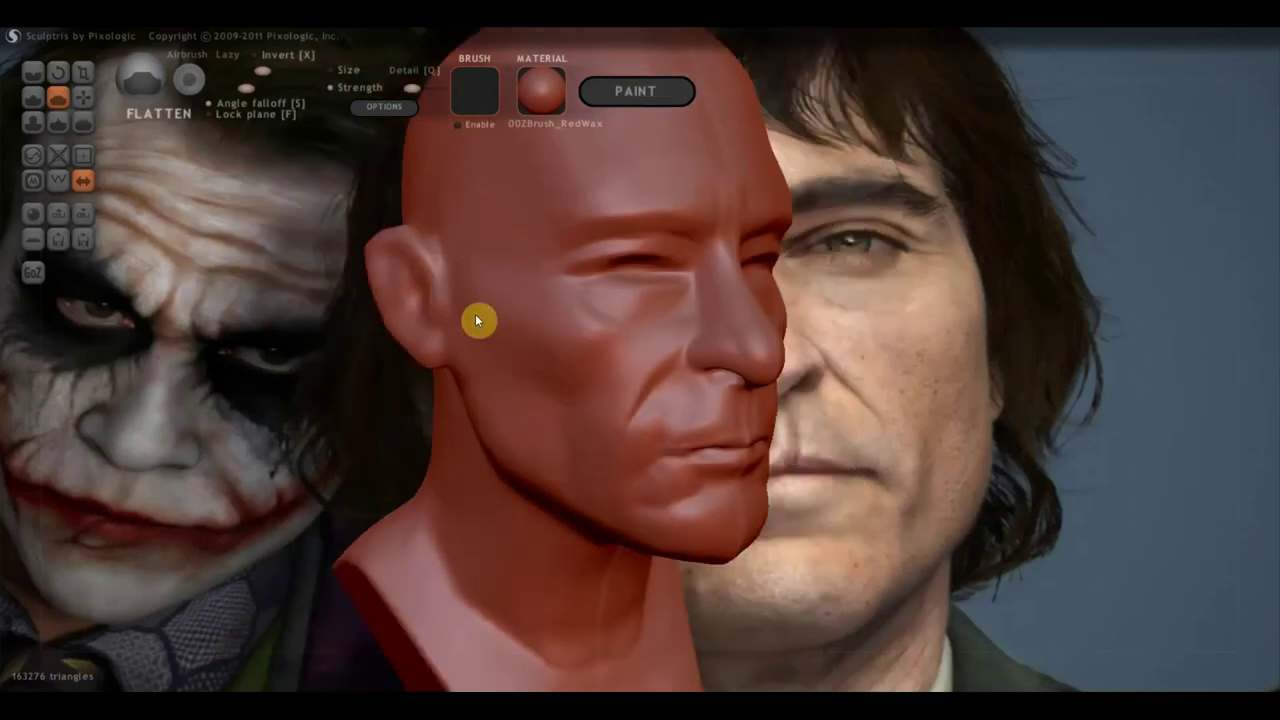
pyautogui.click(33, 97)
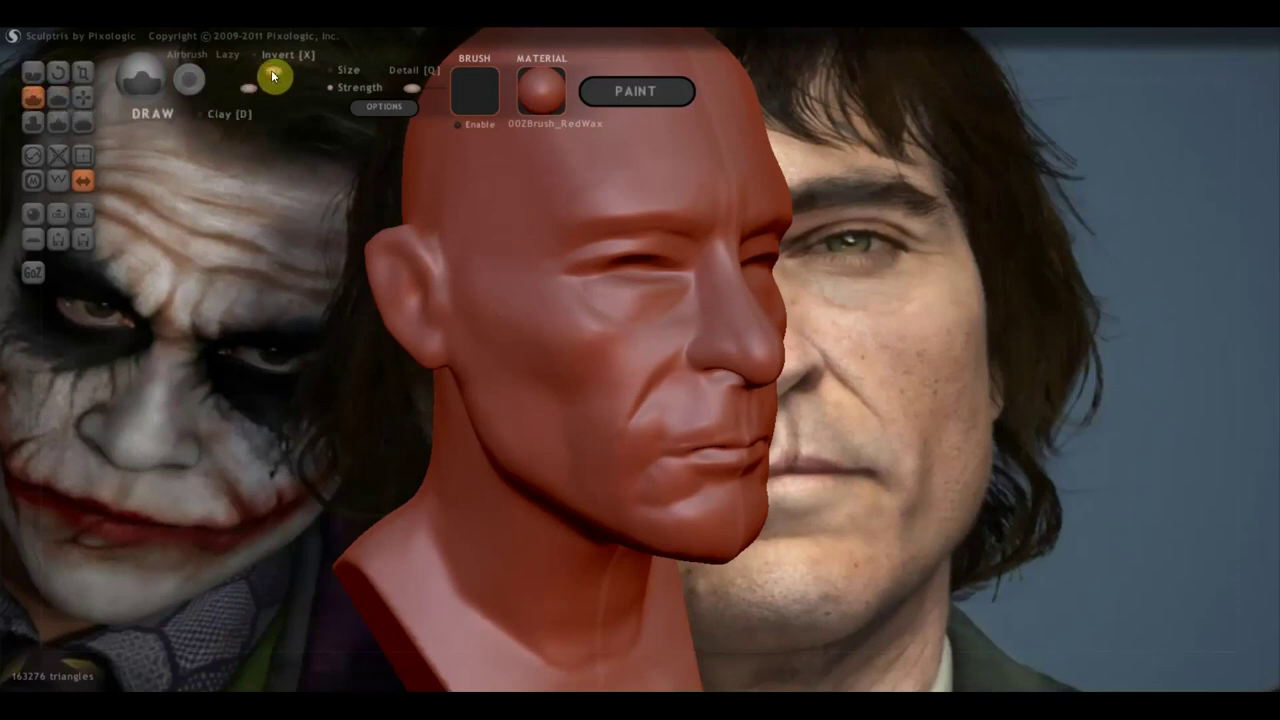
# With Grab selected, turn the head from a frontal view around to the back, showing the ear
pyautogui.scroll(1, 535, 316)
pyautogui.scroll(1, 508, 314)
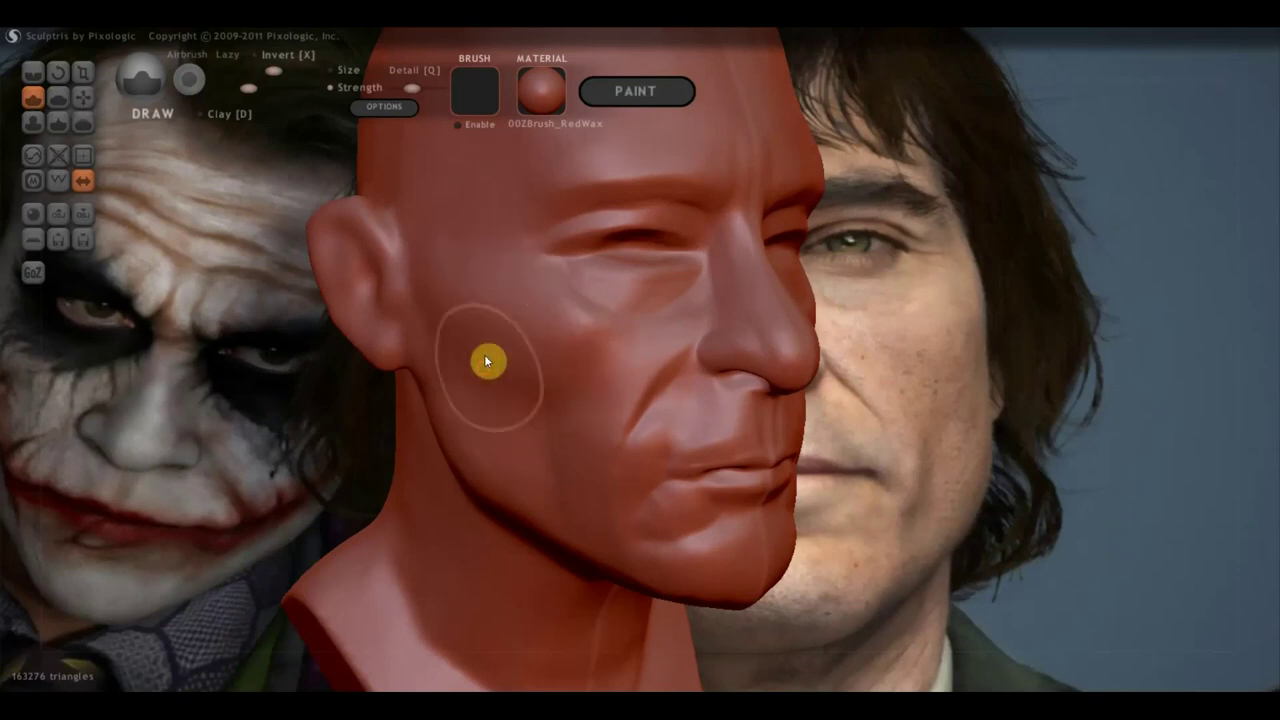
pyautogui.moveTo(488, 359)
pyautogui.mouseDown(button='right')
pyautogui.moveTo(363, 349)
pyautogui.moveTo(494, 349)
pyautogui.mouseUp(button='right')
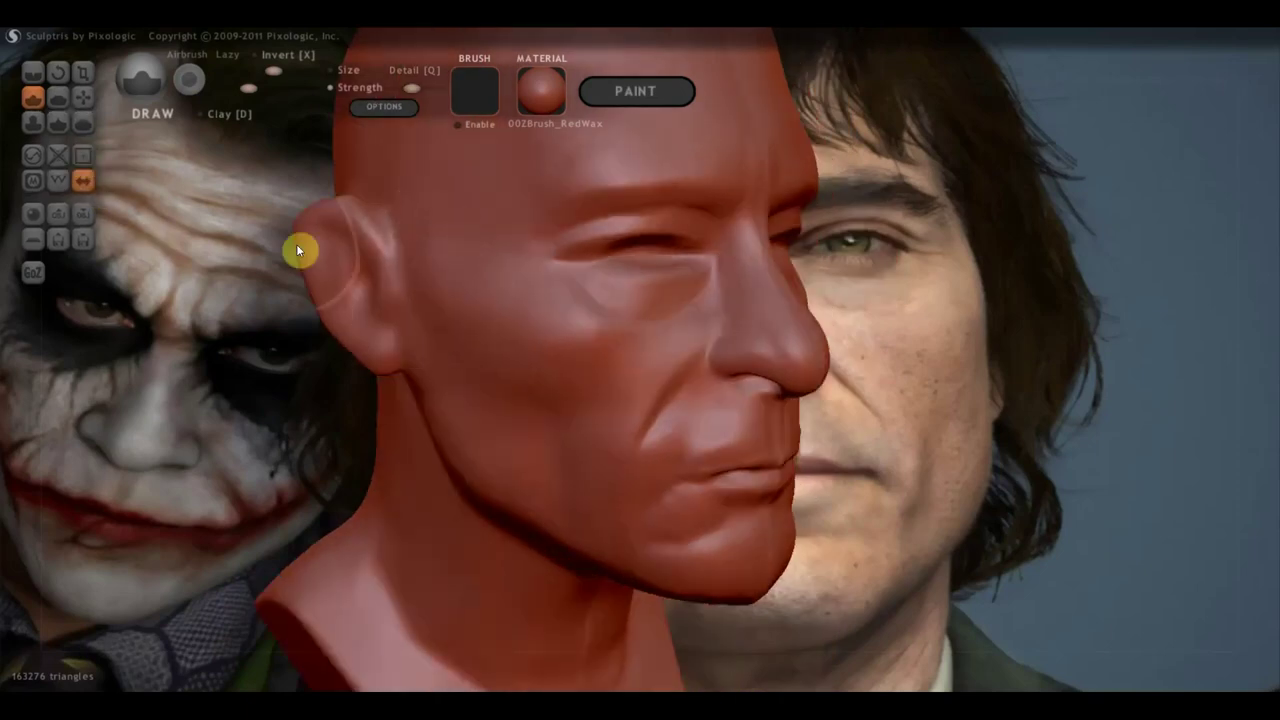
pyautogui.moveTo(389, 254)
pyautogui.mouseDown(button='right')
pyautogui.moveTo(377, 286)
pyautogui.moveTo(419, 278)
pyautogui.mouseUp(button='right')
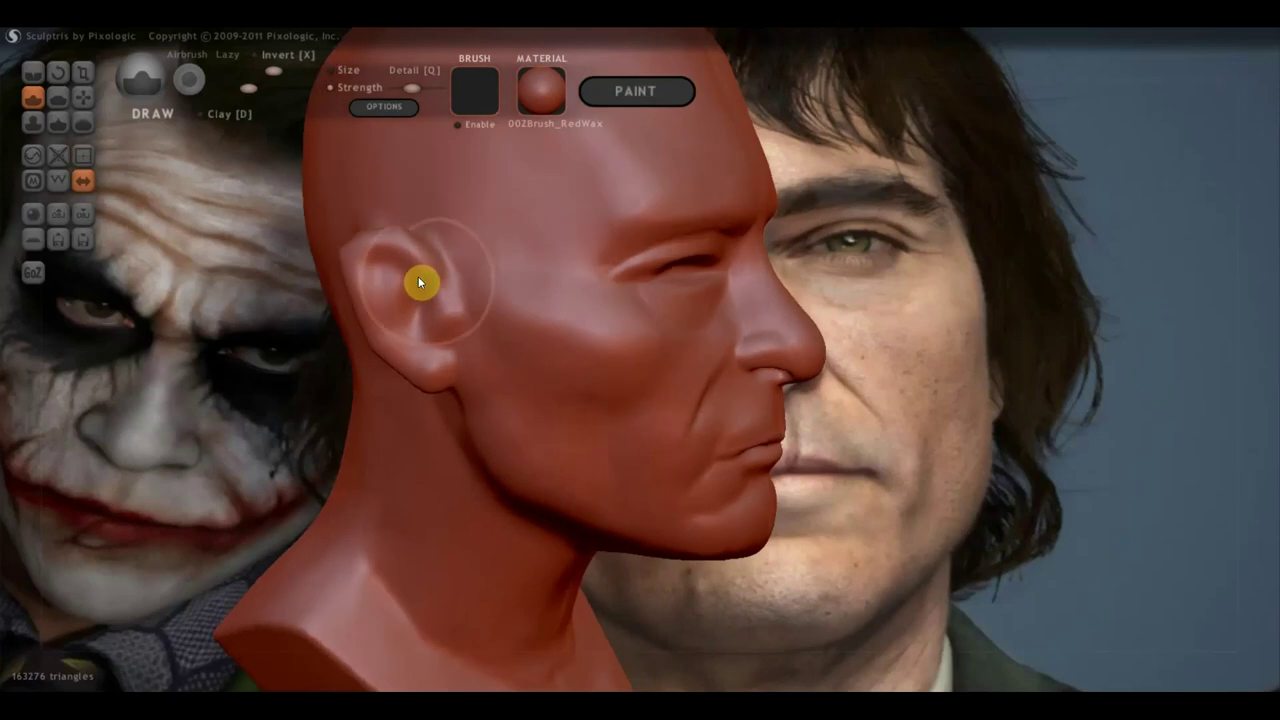
pyautogui.click(83, 97)
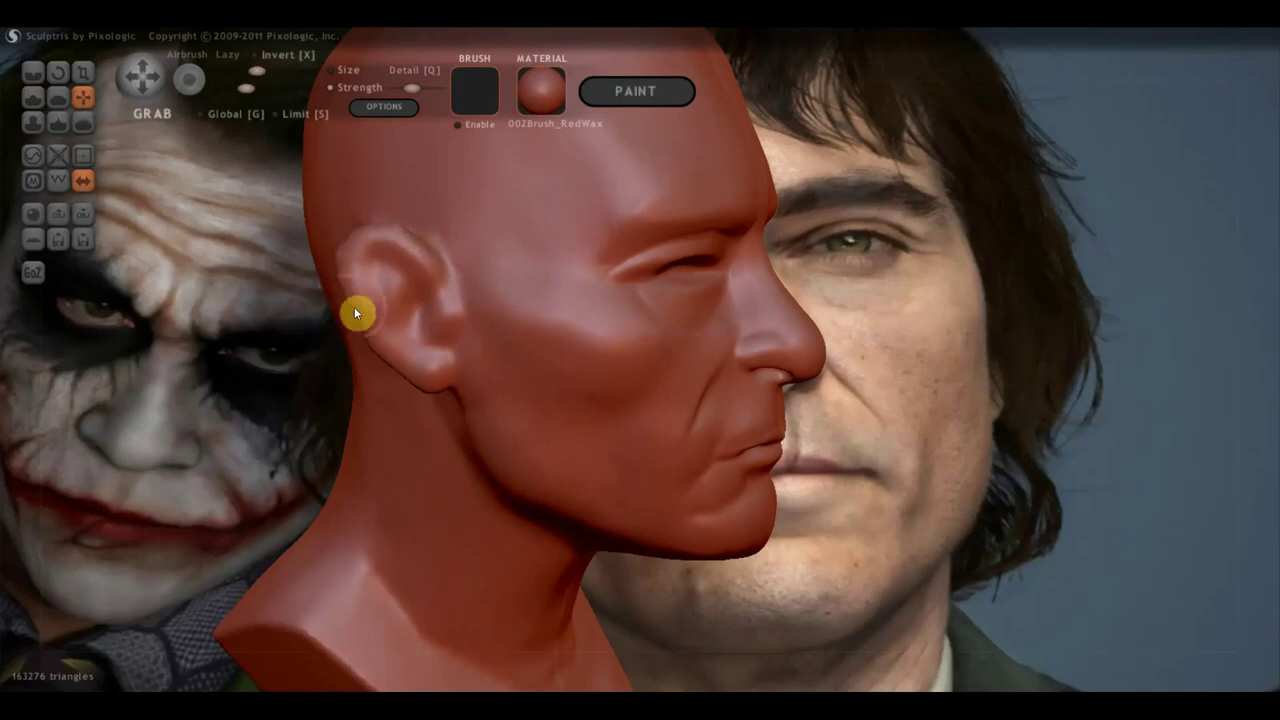
pyautogui.moveTo(411, 303)
pyautogui.mouseDown(button='right')
pyautogui.moveTo(608, 326)
pyautogui.moveTo(691, 309)
pyautogui.moveTo(696, 288)
pyautogui.mouseUp(button='right')
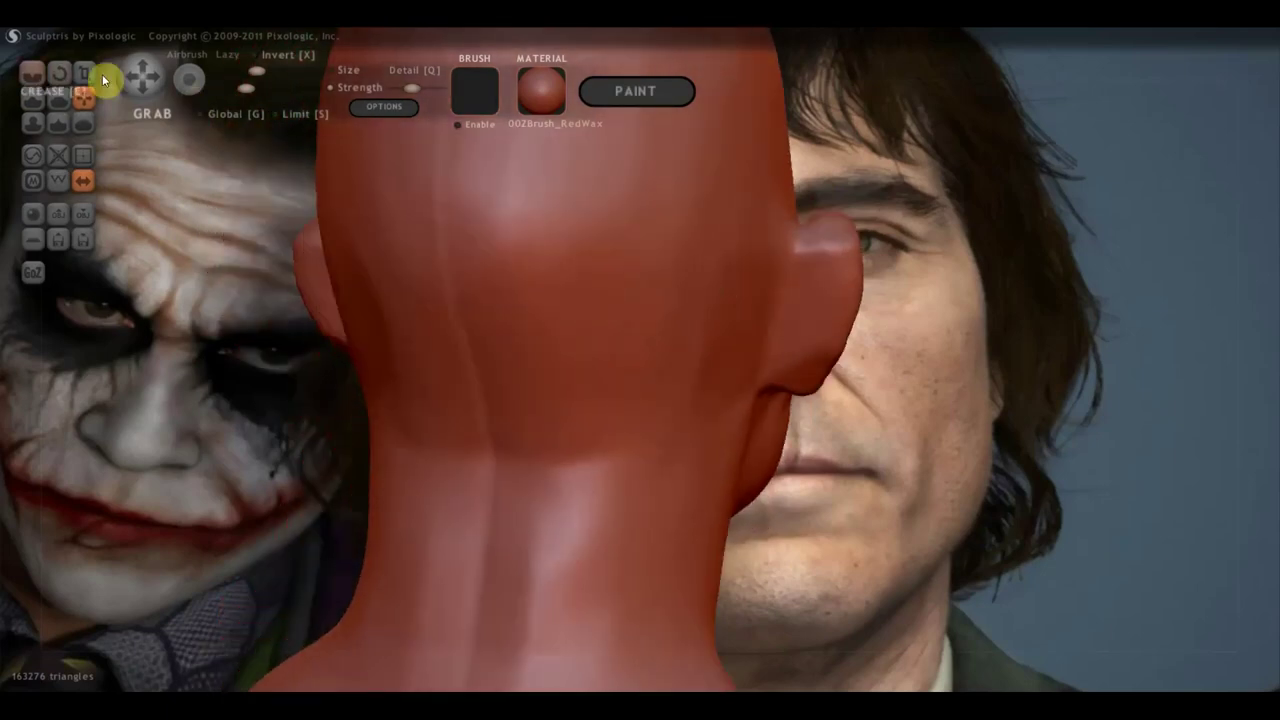
# Crease along the ear's outer rim and around and below the ear
pyautogui.click(33, 72)
pyautogui.moveTo(812, 230)
pyautogui.mouseDown()
pyautogui.moveTo(814, 283)
pyautogui.moveTo(822, 236)
pyautogui.mouseUp()
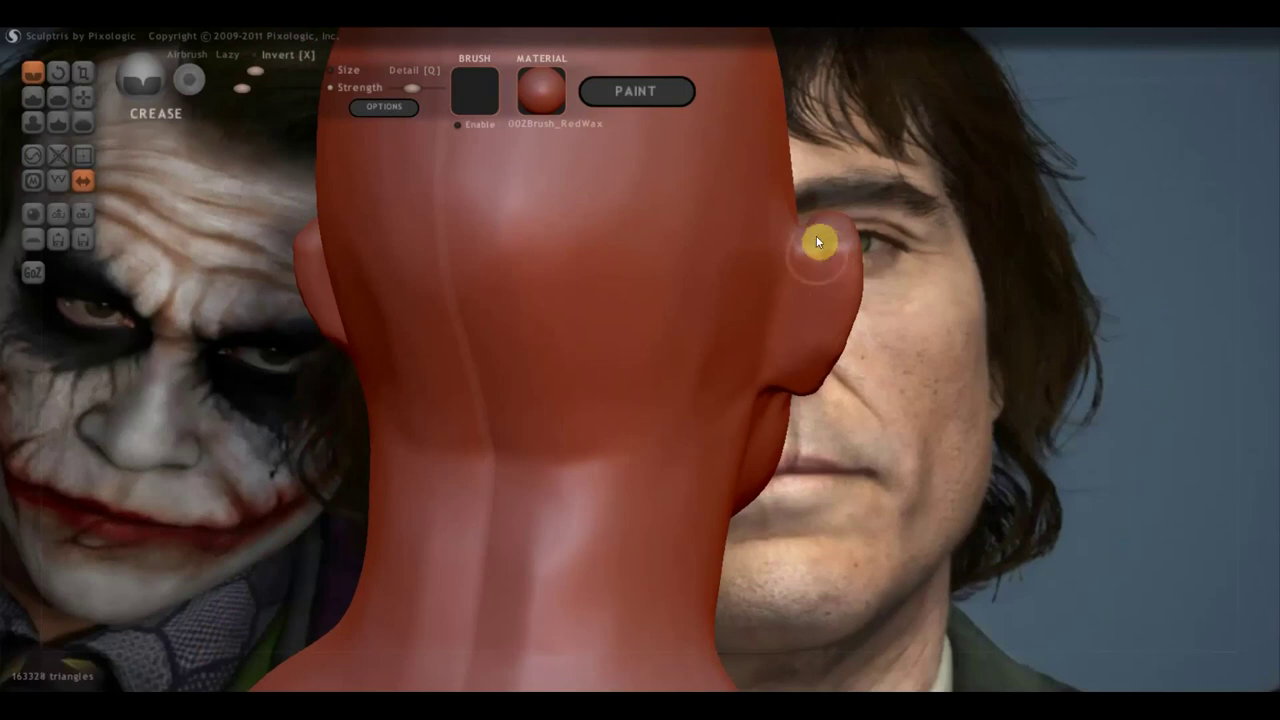
pyautogui.moveTo(793, 385); pyautogui.dragTo(808, 318, button='right')
pyautogui.moveTo(764, 312)
pyautogui.mouseDown()
pyautogui.moveTo(740, 326)
pyautogui.moveTo(718, 426)
pyautogui.mouseUp()
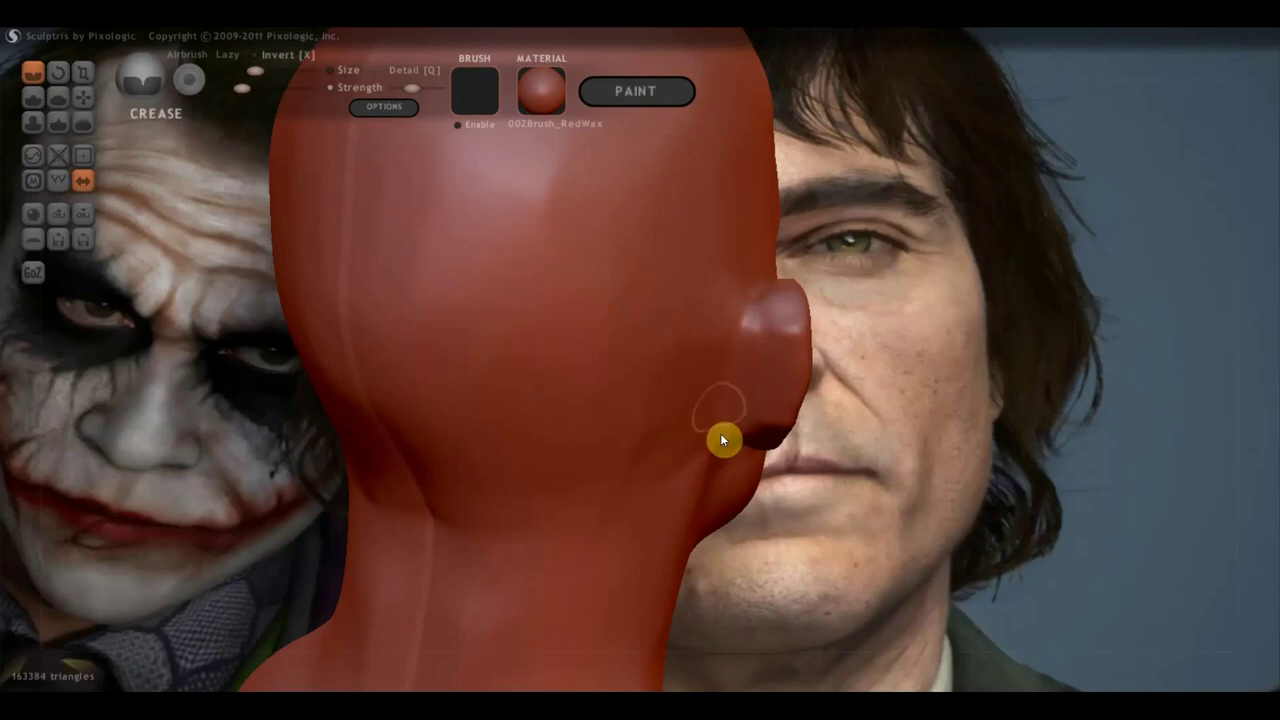
pyautogui.moveTo(720, 433); pyautogui.dragTo(635, 392, button='right')
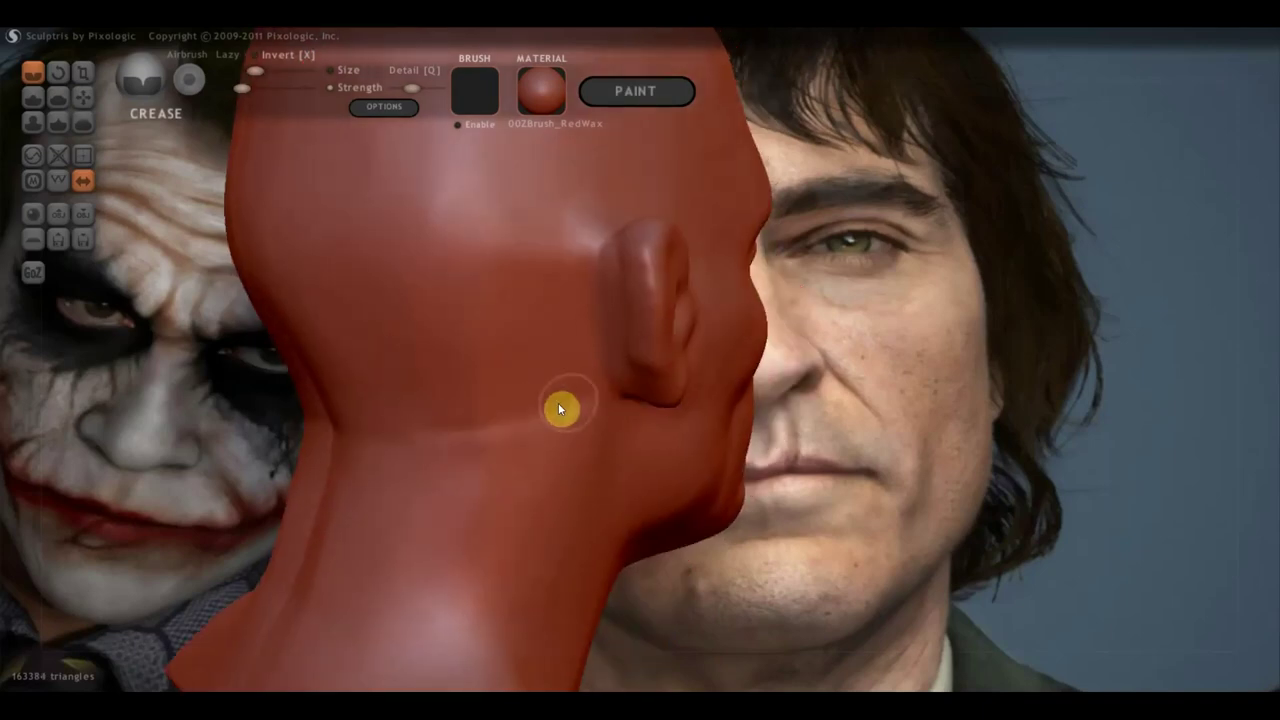
pyautogui.moveTo(334, 437)
pyautogui.mouseDown(button='right')
pyautogui.moveTo(393, 428)
pyautogui.moveTo(289, 426)
pyautogui.mouseUp(button='right')
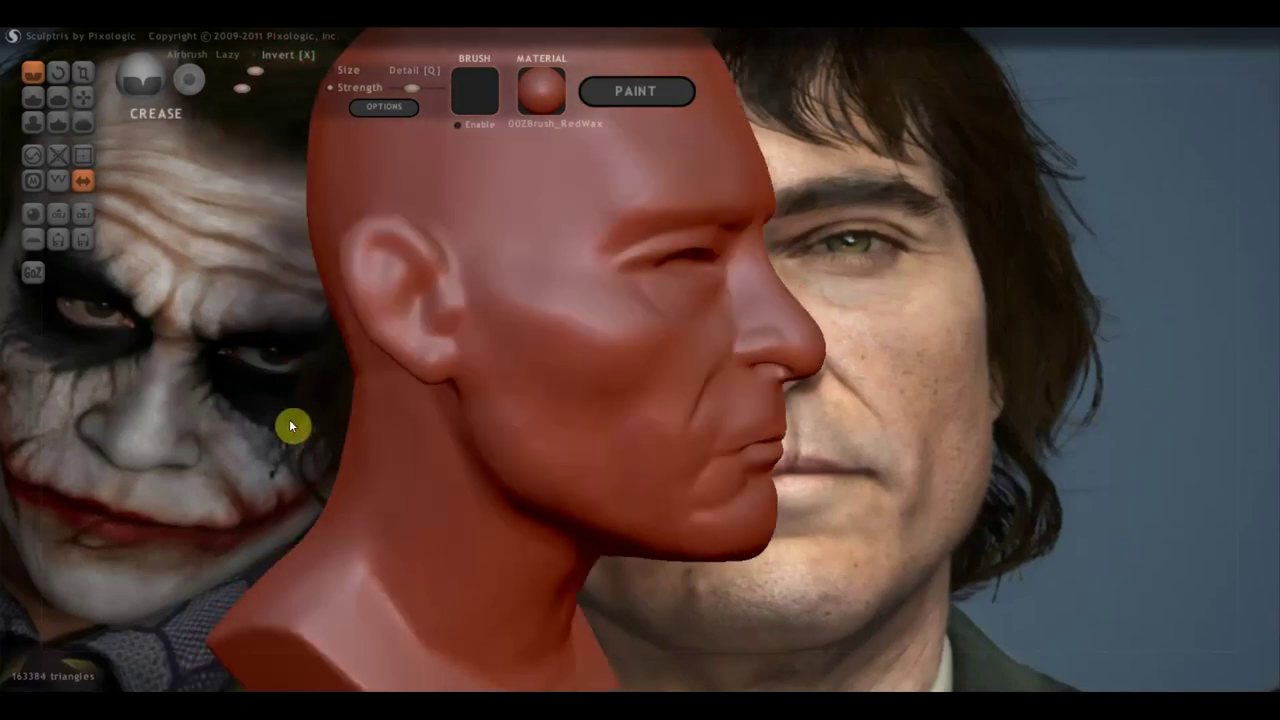
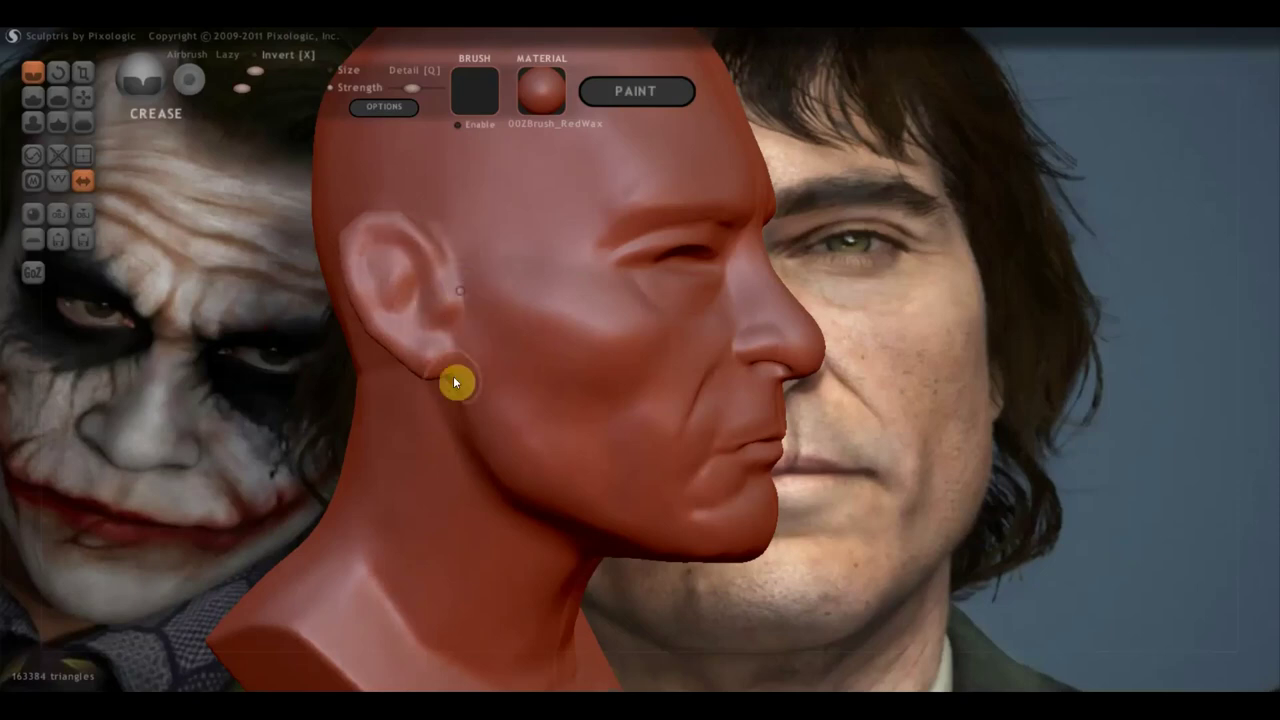
# Inspect the bust from profile, underside and three-quarter views, then switch from Crease to the Draw brush
pyautogui.moveTo(457, 386)
pyautogui.mouseDown(button='right')
pyautogui.moveTo(426, 363)
pyautogui.moveTo(446, 423)
pyautogui.moveTo(546, 423)
pyautogui.moveTo(425, 350)
pyautogui.moveTo(346, 346)
pyautogui.moveTo(576, 340)
pyautogui.moveTo(624, 497)
pyautogui.moveTo(658, 450)
pyautogui.moveTo(531, 386)
pyautogui.moveTo(533, 408)
pyautogui.mouseUp(button='right')
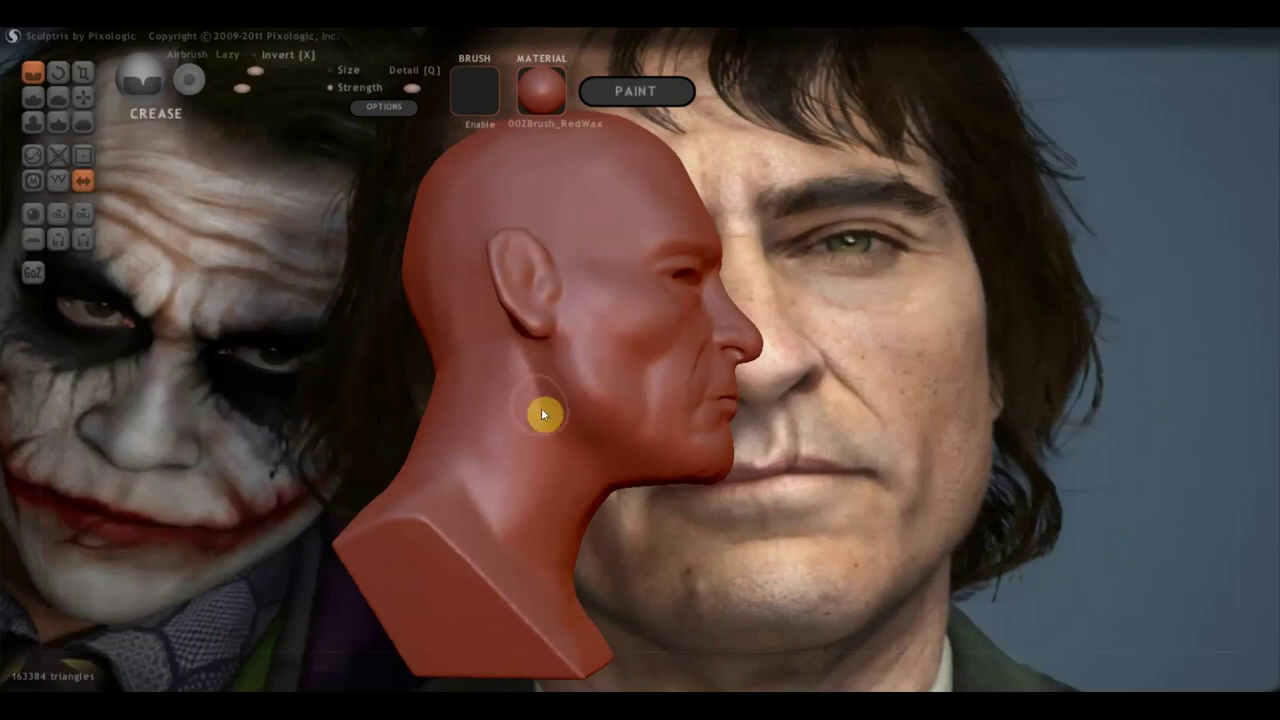
pyautogui.moveTo(586, 463)
pyautogui.mouseDown(button='right')
pyautogui.moveTo(539, 455)
pyautogui.moveTo(577, 450)
pyautogui.mouseUp(button='right')
pyautogui.moveTo(640, 494); pyautogui.dragTo(546, 449, button='right')
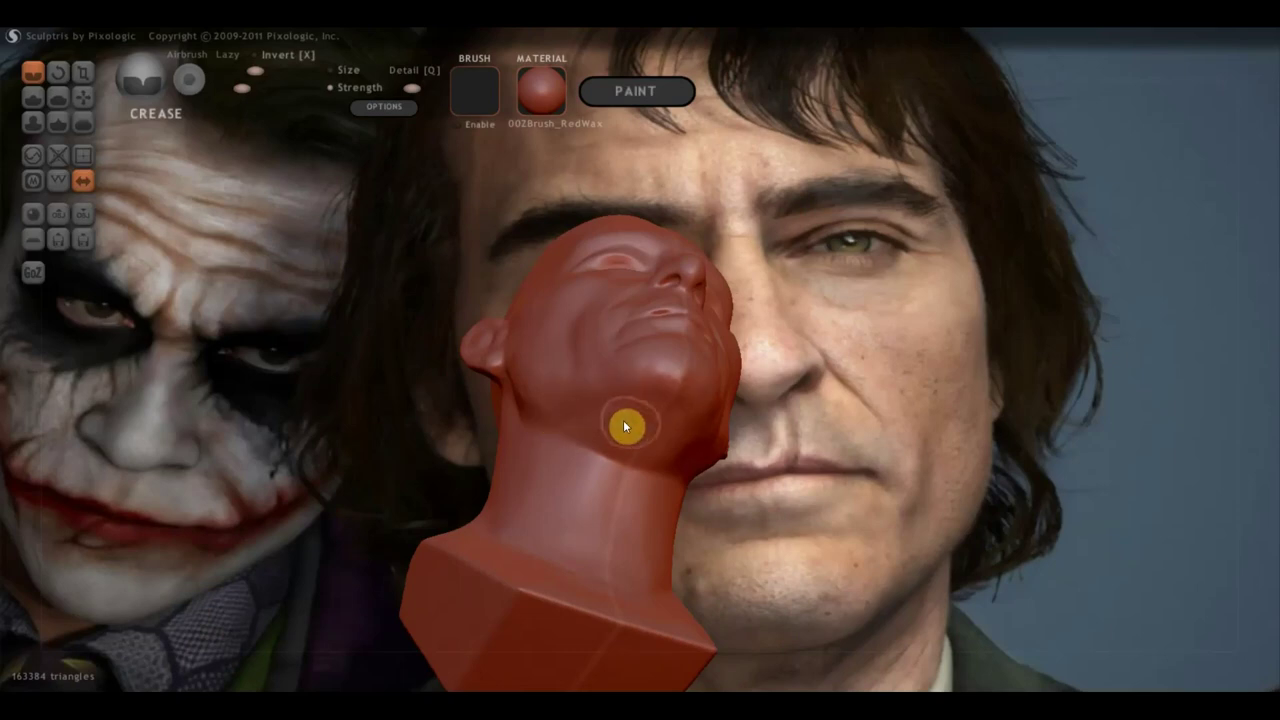
pyautogui.moveTo(621, 434)
pyautogui.mouseDown(button='right')
pyautogui.moveTo(573, 531)
pyautogui.moveTo(659, 541)
pyautogui.mouseUp(button='right')
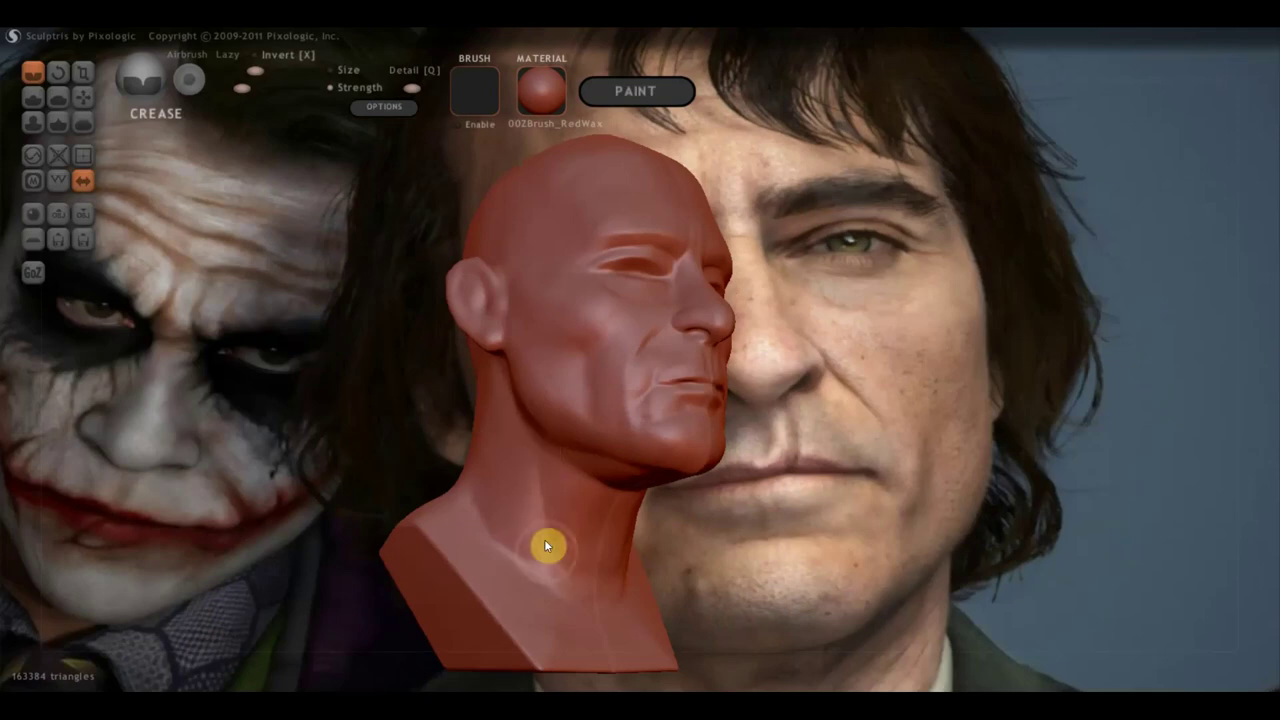
pyautogui.moveTo(545, 546)
pyautogui.mouseDown(button='right')
pyautogui.moveTo(571, 543)
pyautogui.moveTo(423, 531)
pyautogui.moveTo(359, 556)
pyautogui.moveTo(721, 471)
pyautogui.moveTo(752, 416)
pyautogui.mouseUp(button='right')
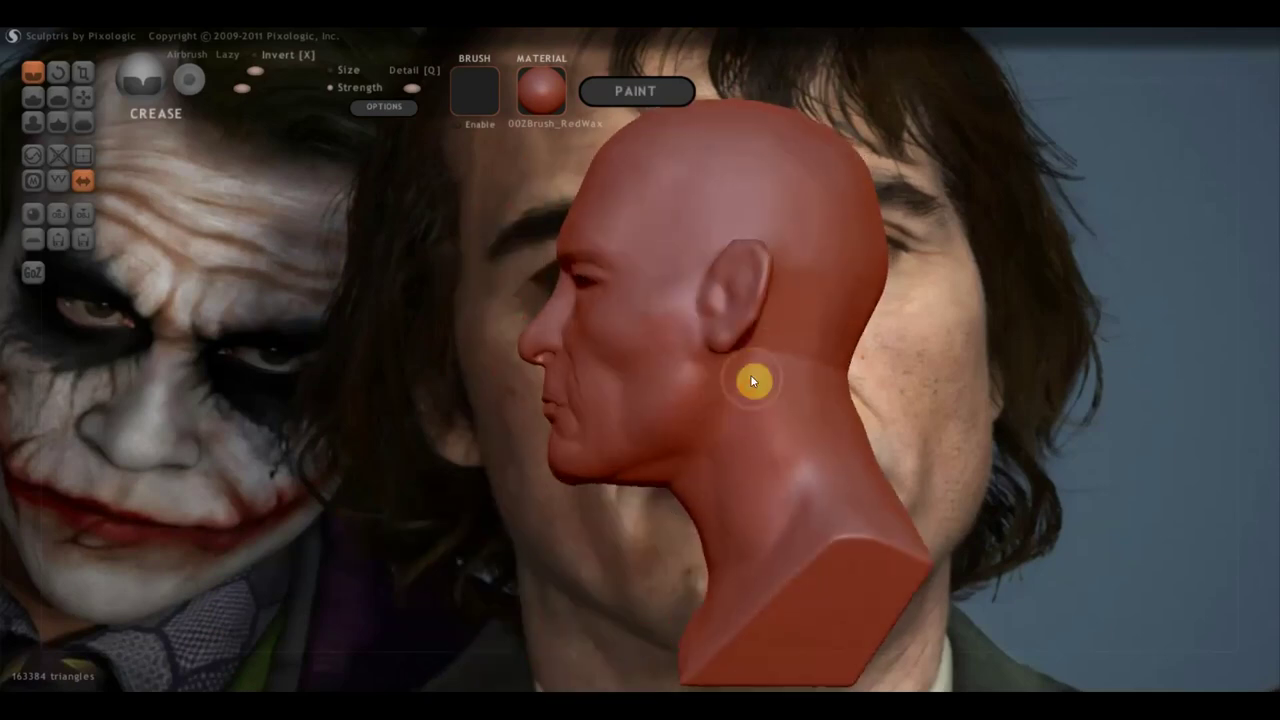
pyautogui.moveTo(716, 490)
pyautogui.mouseDown(button='right')
pyautogui.moveTo(771, 436)
pyautogui.moveTo(790, 454)
pyautogui.mouseUp(button='right')
pyautogui.moveTo(936, 441)
pyautogui.mouseDown()
pyautogui.moveTo(1033, 432)
pyautogui.moveTo(923, 466)
pyautogui.moveTo(952, 478)
pyautogui.mouseUp()
pyautogui.scroll(2, 952, 478)
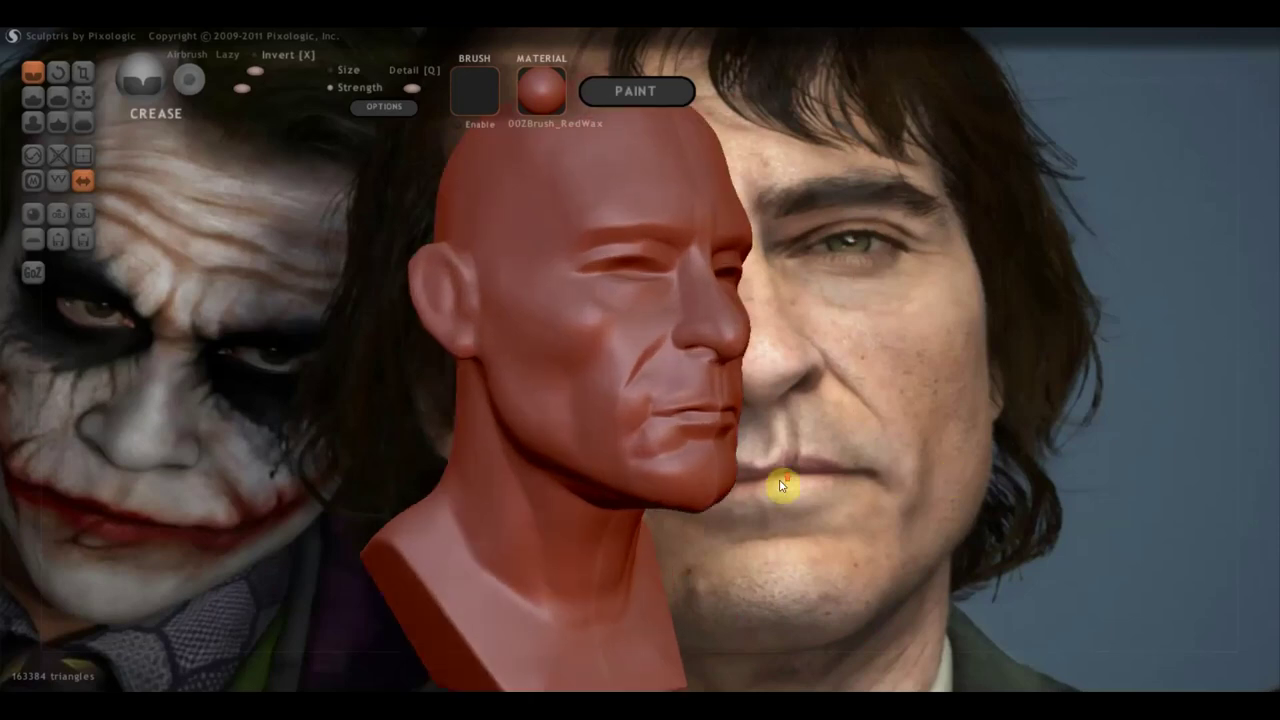
pyautogui.click(33, 97)
pyautogui.moveTo(436, 290)
pyautogui.mouseDown(button='right')
pyautogui.moveTo(644, 453)
pyautogui.moveTo(688, 407)
pyautogui.moveTo(677, 388)
pyautogui.moveTo(678, 480)
pyautogui.moveTo(789, 534)
pyautogui.mouseUp(button='right')
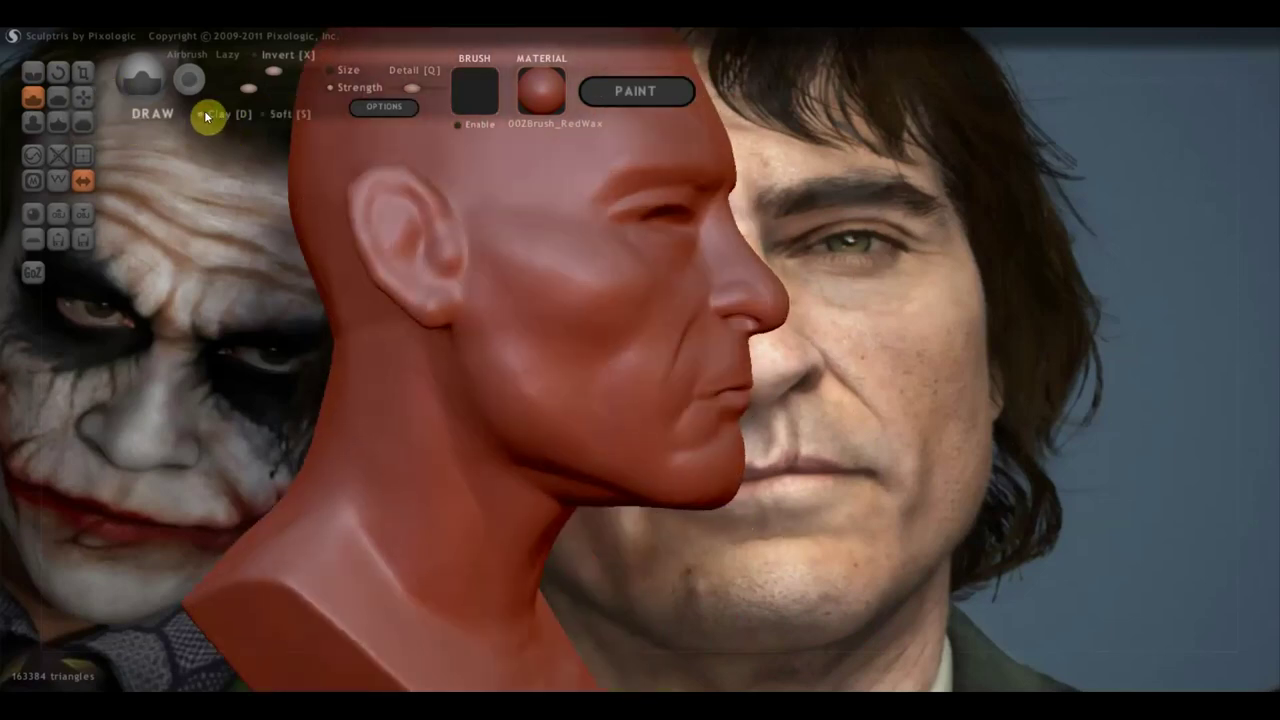
# Shrink the Draw brush and stroke the cheek to deepen and lengthen the nasolabial fold
pyautogui.scroll(2, 506, 314)
pyautogui.scroll(4, 671, 420)
pyautogui.moveTo(272, 70); pyautogui.dragTo(260, 70)
pyautogui.moveTo(783, 568)
pyautogui.mouseDown(button='right')
pyautogui.moveTo(755, 529)
pyautogui.moveTo(648, 510)
pyautogui.moveTo(683, 508)
pyautogui.mouseUp(button='right')
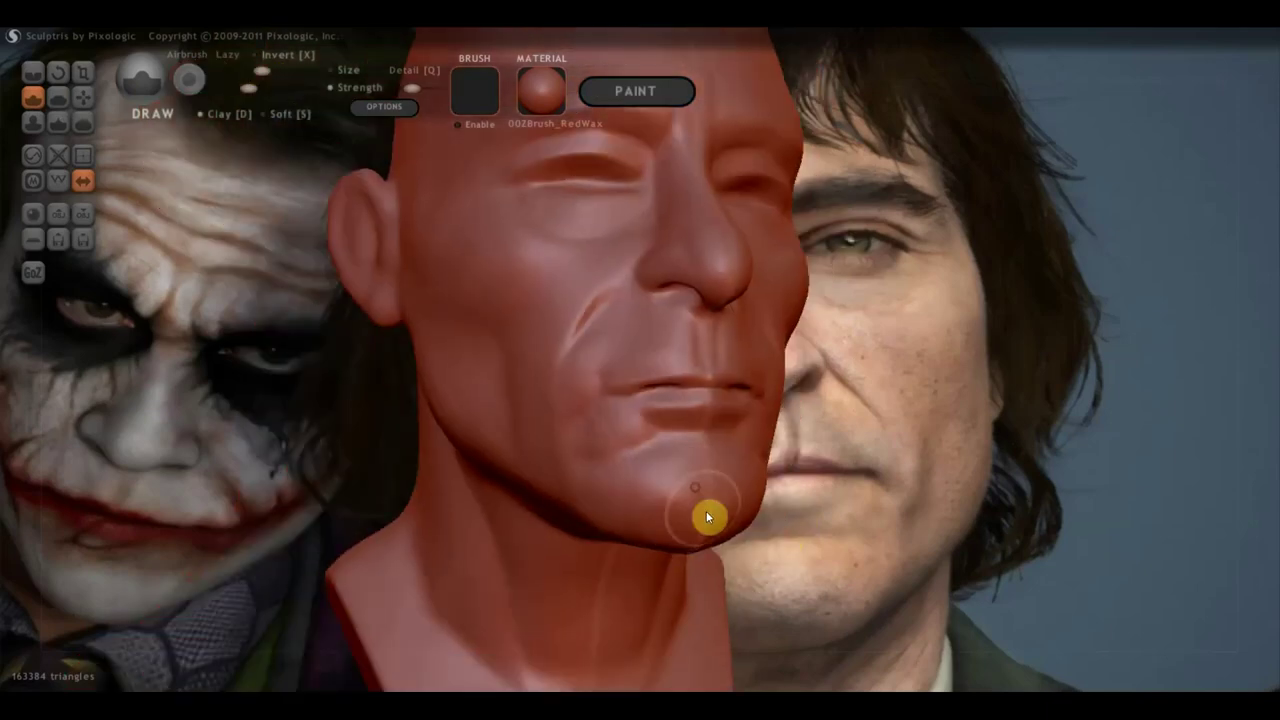
pyautogui.moveTo(663, 514)
pyautogui.mouseDown(button='right')
pyautogui.moveTo(755, 544)
pyautogui.moveTo(726, 469)
pyautogui.moveTo(725, 421)
pyautogui.mouseUp(button='right')
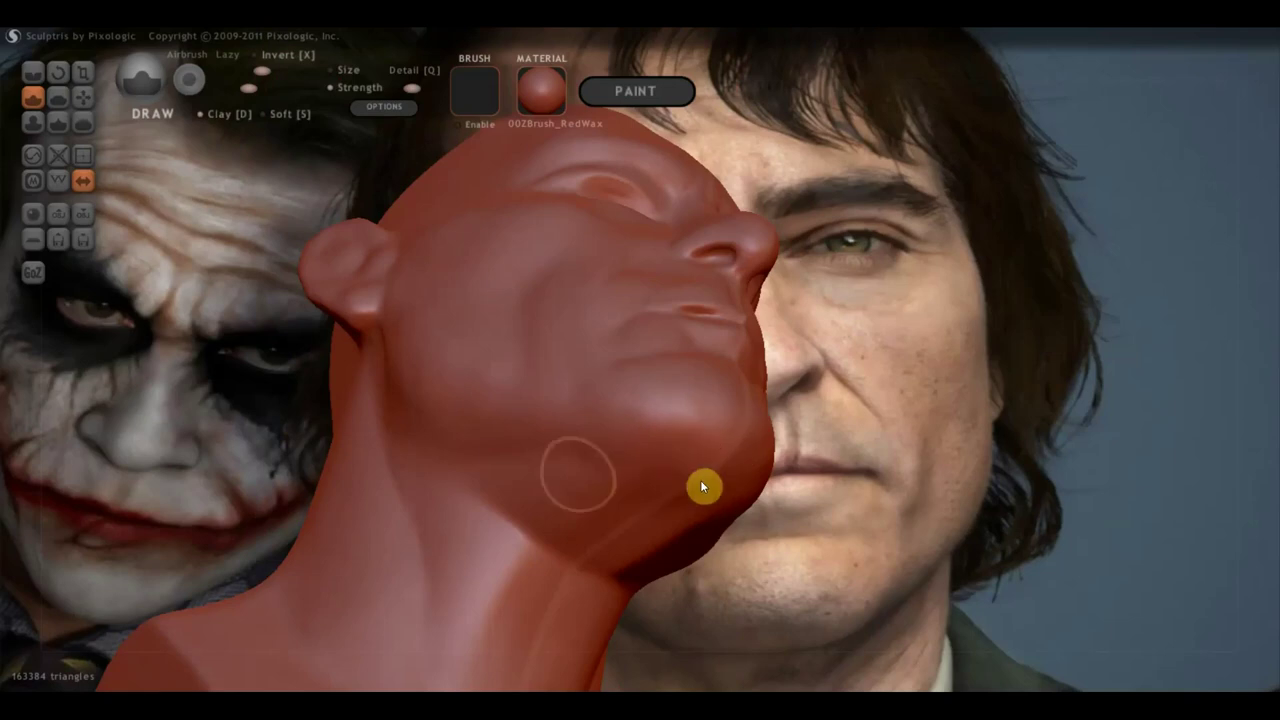
pyautogui.moveTo(624, 430); pyautogui.dragTo(603, 597, button='right')
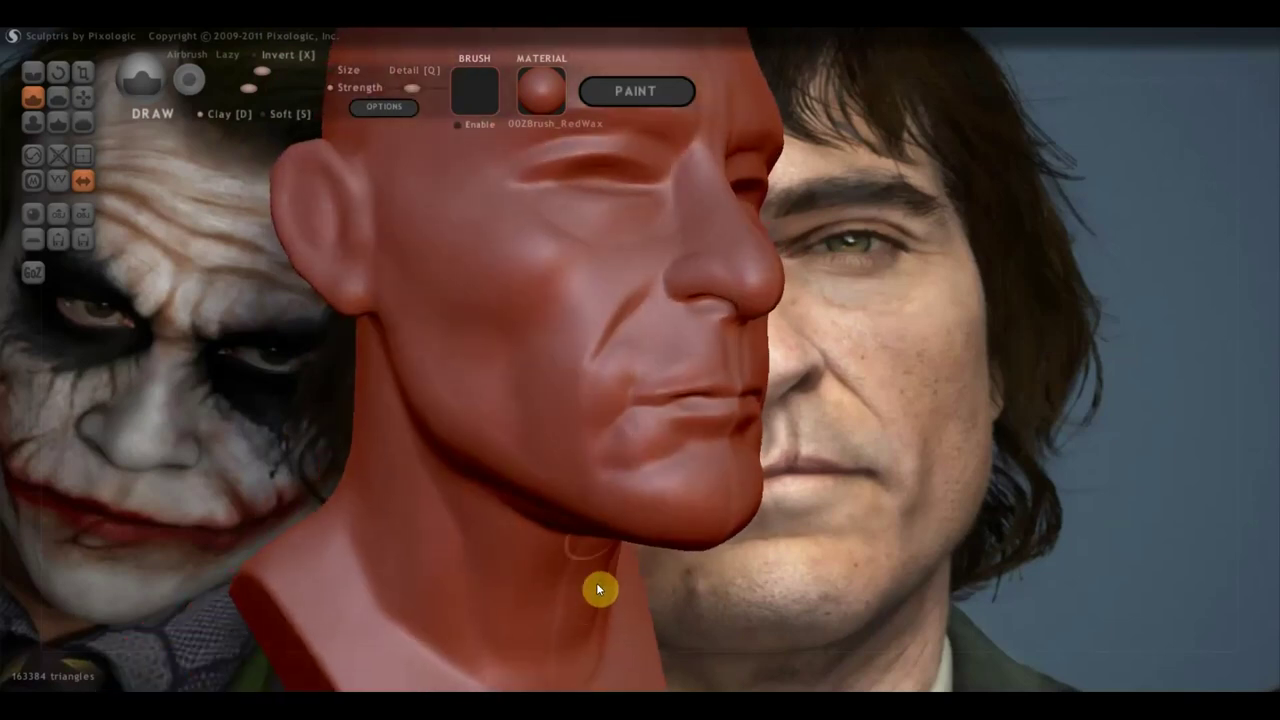
pyautogui.moveTo(630, 310)
pyautogui.mouseDown()
pyautogui.moveTo(577, 351)
pyautogui.moveTo(566, 340)
pyautogui.moveTo(546, 417)
pyautogui.moveTo(558, 390)
pyautogui.mouseUp()
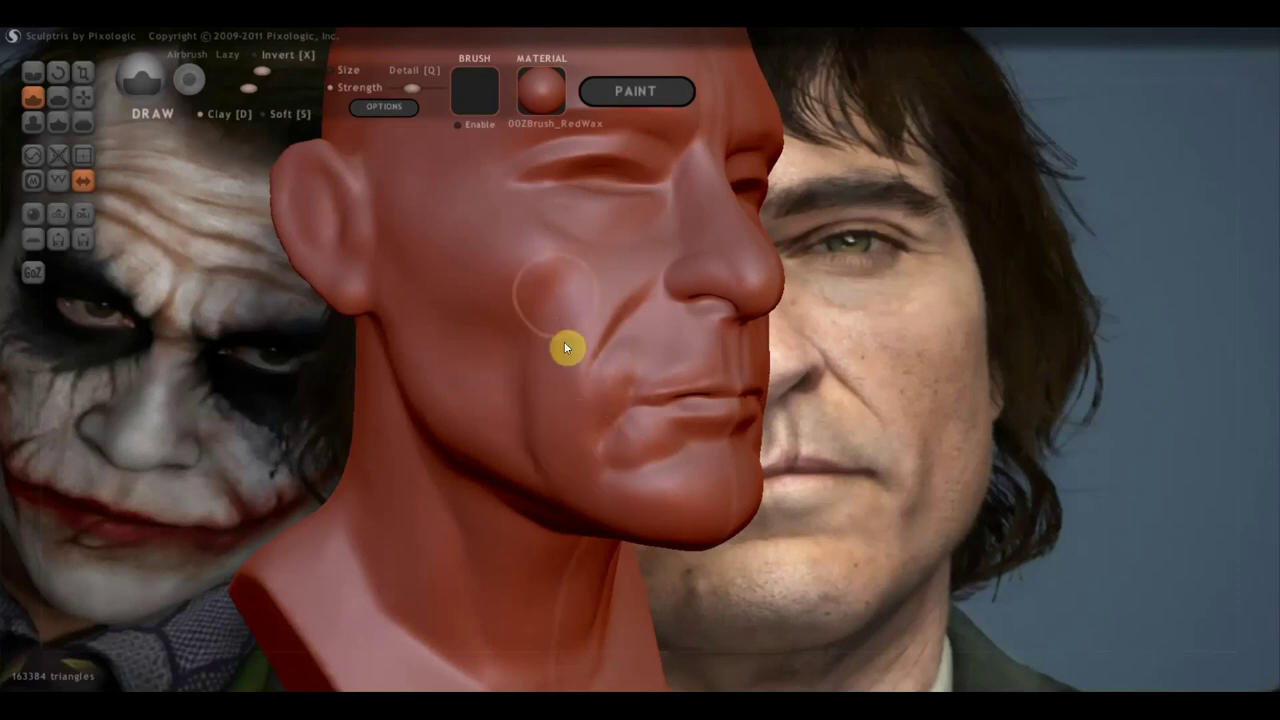
# Check the new fold from near-frontal and right-facing profile views
pyautogui.moveTo(550, 297)
pyautogui.mouseDown(button='right')
pyautogui.moveTo(486, 308)
pyautogui.moveTo(537, 282)
pyautogui.mouseUp(button='right')
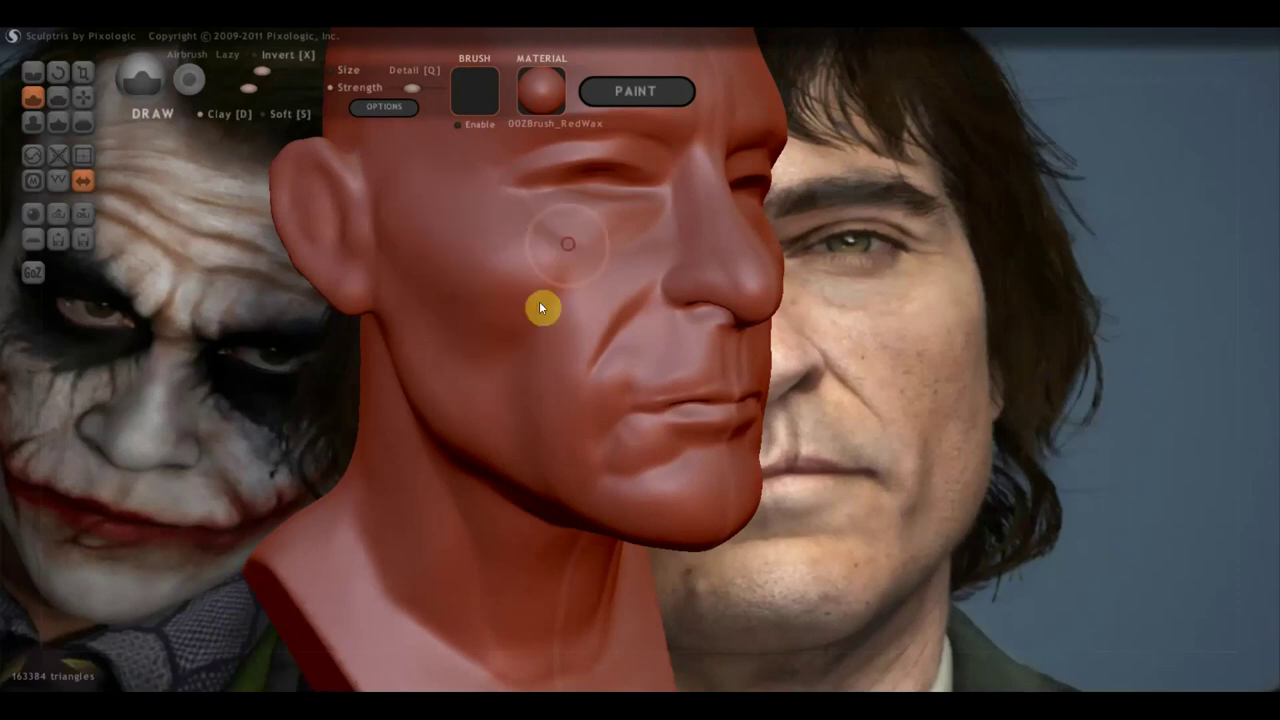
pyautogui.moveTo(571, 271); pyautogui.dragTo(418, 354, button='right')
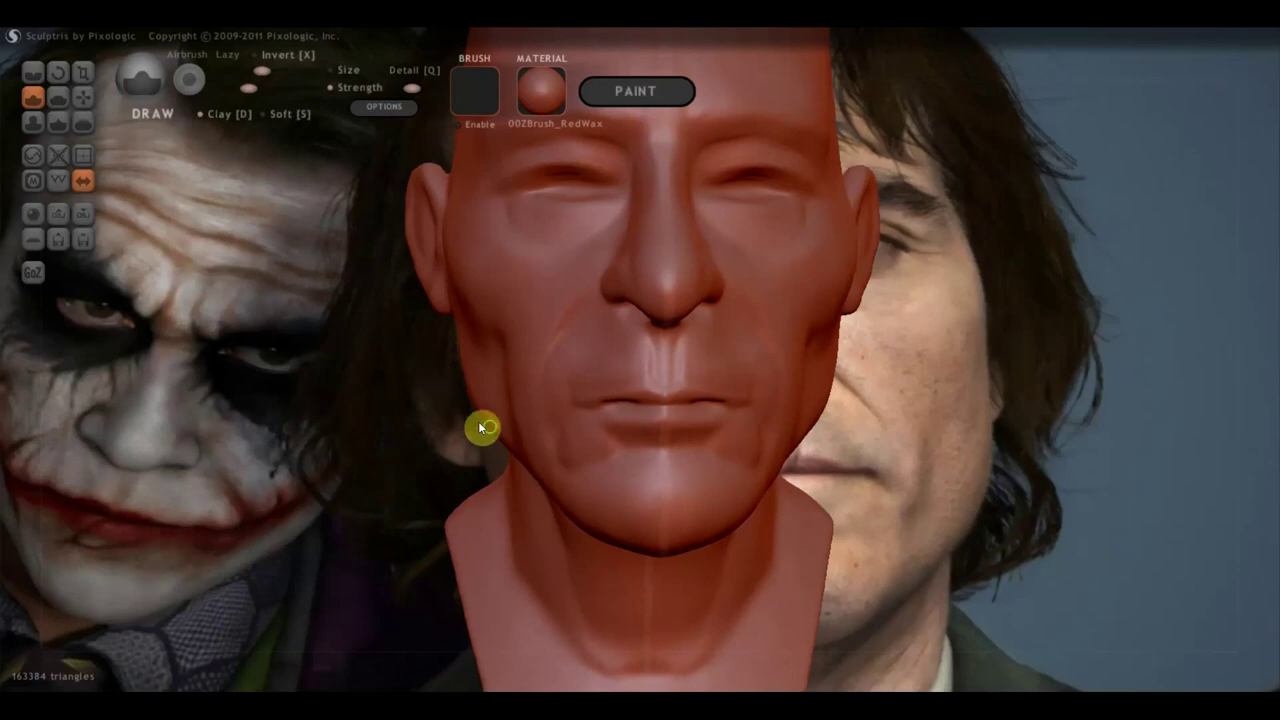
pyautogui.moveTo(483, 426); pyautogui.dragTo(674, 426, button='right')
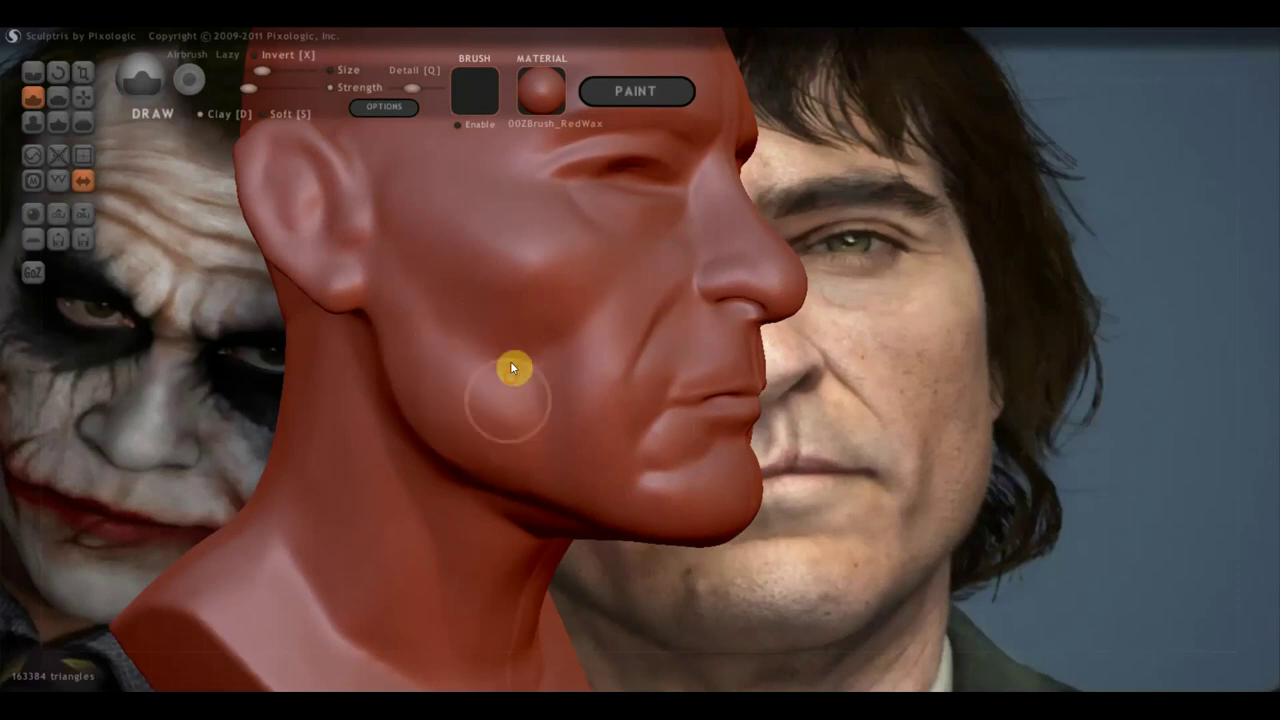
pyautogui.moveTo(378, 262)
pyautogui.mouseDown(button='right')
pyautogui.moveTo(624, 535)
pyautogui.moveTo(633, 459)
pyautogui.mouseUp(button='right')
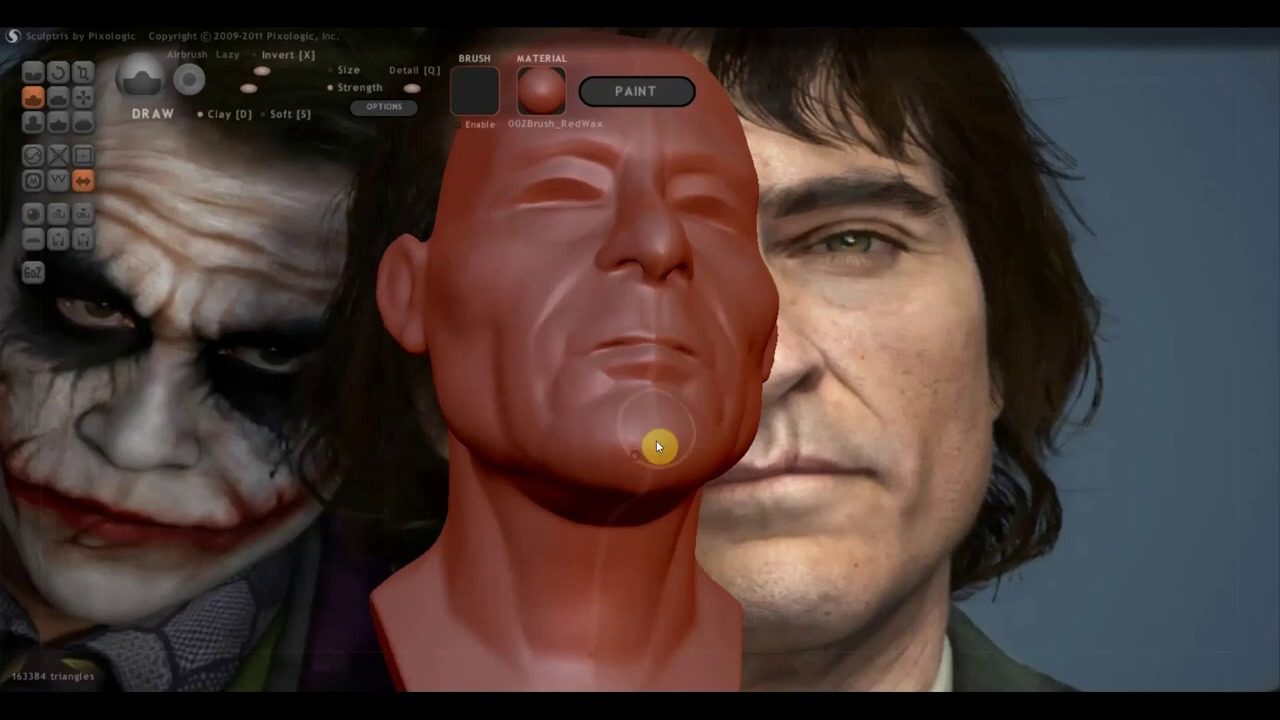
pyautogui.moveTo(673, 462)
pyautogui.mouseDown(button='right')
pyautogui.moveTo(637, 520)
pyautogui.moveTo(660, 517)
pyautogui.moveTo(638, 452)
pyautogui.mouseUp(button='right')
# Briefly try the Flatten brush from frontal and three-quarter views, then return to Draw
pyautogui.click(58, 97)
pyautogui.moveTo(426, 341)
pyautogui.mouseDown(button='right')
pyautogui.moveTo(715, 477)
pyautogui.moveTo(686, 449)
pyautogui.moveTo(677, 346)
pyautogui.mouseUp(button='right')
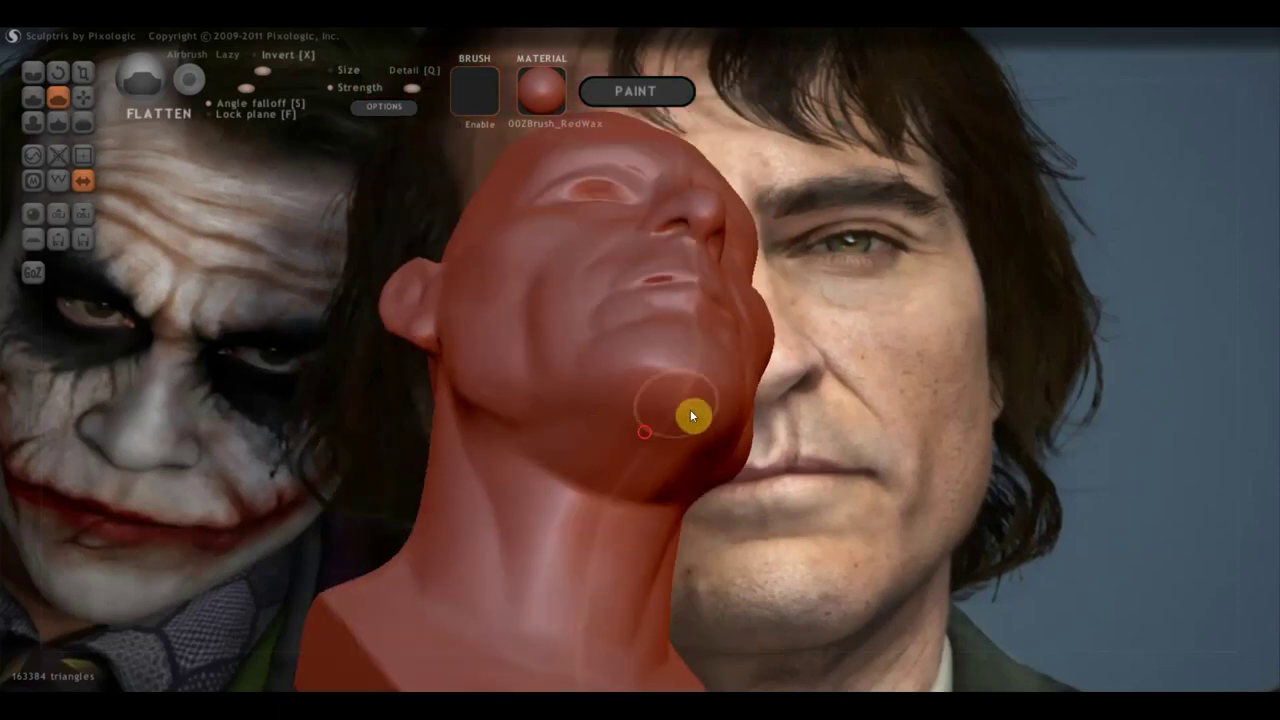
pyautogui.moveTo(677, 430)
pyautogui.mouseDown(button='right')
pyautogui.moveTo(653, 520)
pyautogui.moveTo(666, 429)
pyautogui.moveTo(763, 503)
pyautogui.moveTo(694, 463)
pyautogui.mouseUp(button='right')
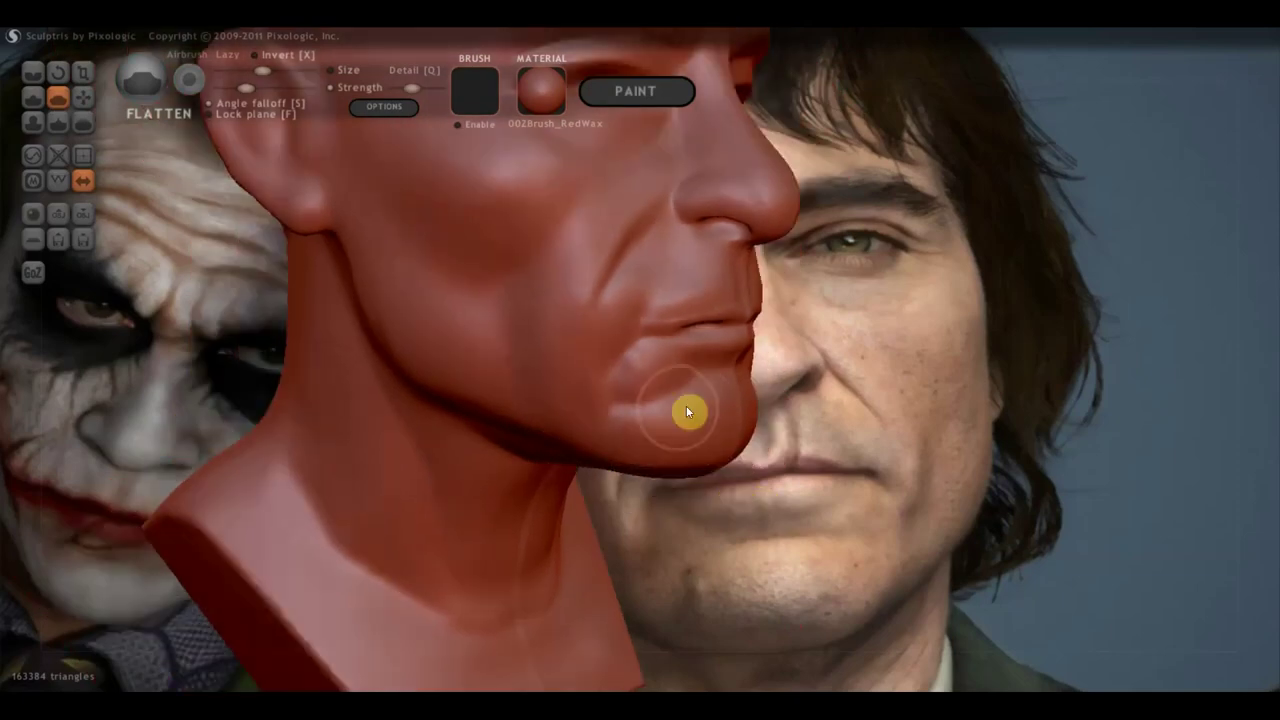
pyautogui.moveTo(614, 429)
pyautogui.mouseDown(button='right')
pyautogui.moveTo(569, 438)
pyautogui.moveTo(489, 405)
pyautogui.mouseUp(button='right')
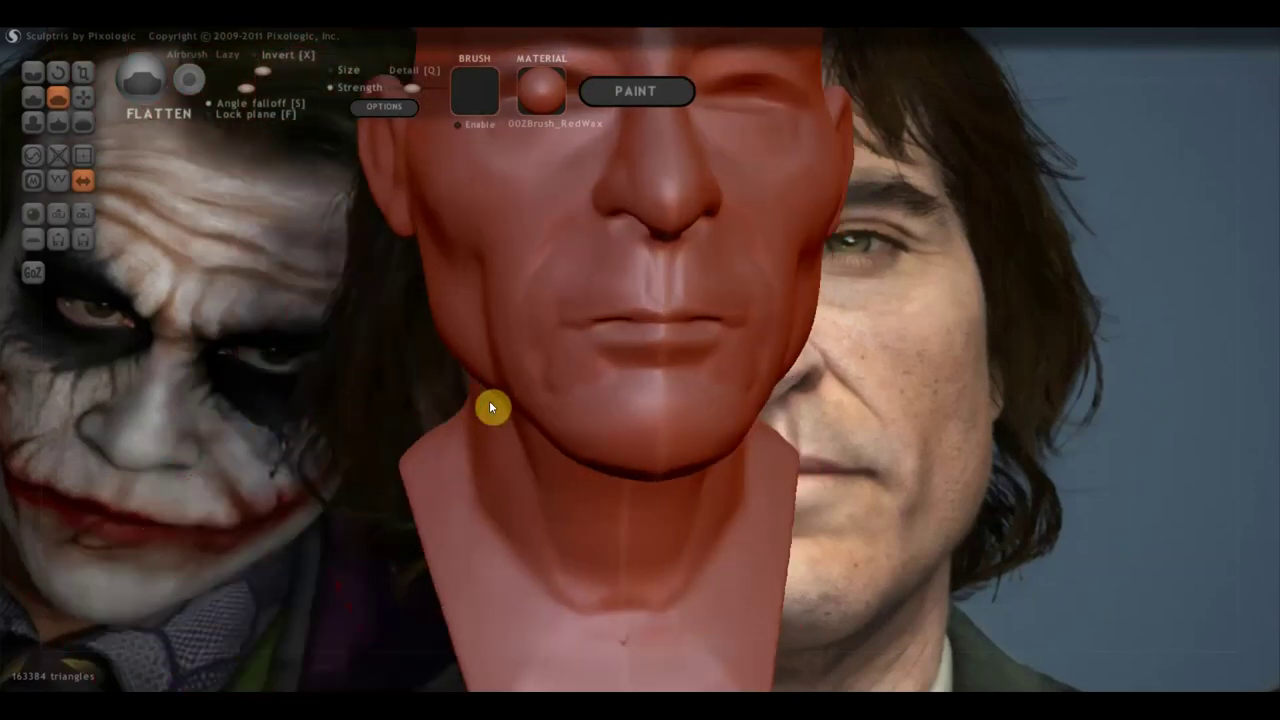
pyautogui.click(34, 101)
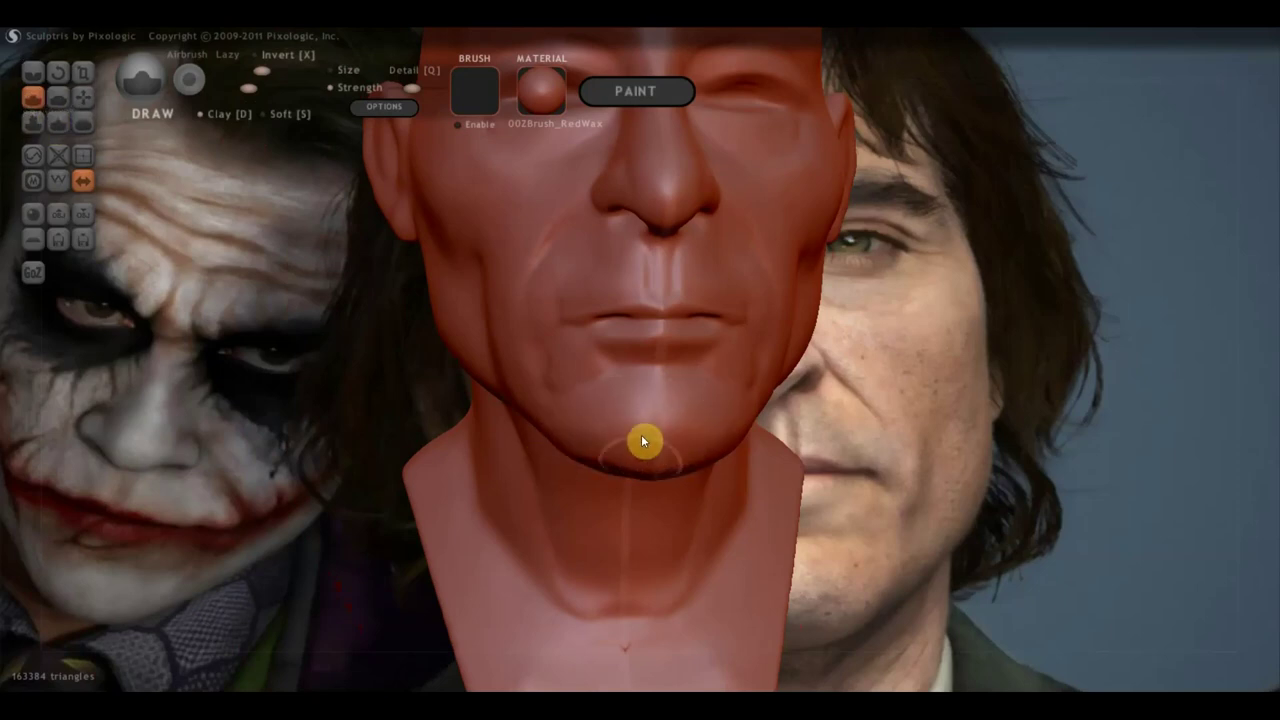
pyautogui.moveTo(620, 428)
pyautogui.mouseDown(button='right')
pyautogui.moveTo(685, 466)
pyautogui.moveTo(835, 465)
pyautogui.moveTo(853, 449)
pyautogui.moveTo(814, 414)
pyautogui.moveTo(558, 422)
pyautogui.moveTo(598, 390)
pyautogui.mouseUp(button='right')
pyautogui.scroll(2, 626, 376)
# Zoom in on the mouth and flatten and smooth the lips, especially the upper lip
pyautogui.scroll(1, 628, 382)
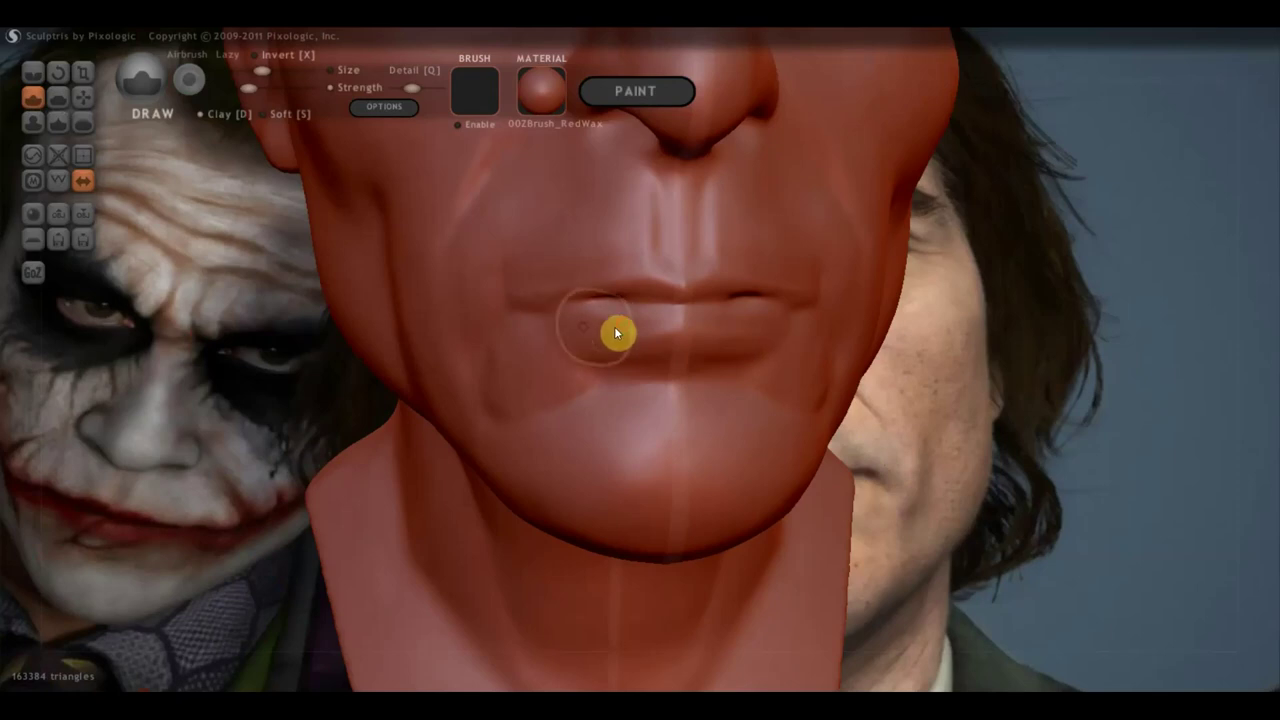
pyautogui.scroll(1, 665, 343)
pyautogui.moveTo(695, 350)
pyautogui.mouseDown(button='right')
pyautogui.moveTo(814, 366)
pyautogui.moveTo(888, 337)
pyautogui.moveTo(826, 366)
pyautogui.moveTo(828, 385)
pyautogui.mouseUp(button='right')
pyautogui.click(60, 98)
pyautogui.scroll(2, 607, 403)
pyautogui.moveTo(607, 403)
pyautogui.mouseDown(button='right')
pyautogui.moveTo(671, 577)
pyautogui.moveTo(414, 526)
pyautogui.moveTo(486, 471)
pyautogui.mouseUp(button='right')
pyautogui.scroll(2, 630, 416)
pyautogui.moveTo(632, 423)
pyautogui.mouseDown(button='right')
pyautogui.moveTo(854, 471)
pyautogui.moveTo(877, 446)
pyautogui.mouseUp(button='right')
pyautogui.moveTo(877, 446)
pyautogui.mouseDown()
pyautogui.moveTo(737, 440)
pyautogui.moveTo(777, 450)
pyautogui.moveTo(771, 434)
pyautogui.moveTo(606, 500)
pyautogui.mouseUp()
pyautogui.moveTo(726, 451)
pyautogui.mouseDown()
pyautogui.moveTo(857, 397)
pyautogui.moveTo(796, 433)
pyautogui.mouseUp()
pyautogui.moveTo(912, 420)
pyautogui.mouseDown()
pyautogui.moveTo(757, 434)
pyautogui.moveTo(827, 405)
pyautogui.moveTo(751, 430)
pyautogui.mouseUp()
# Flatten the lower lip slightly, viewing the mouth from below the chin
pyautogui.scroll(-3, 751, 430)
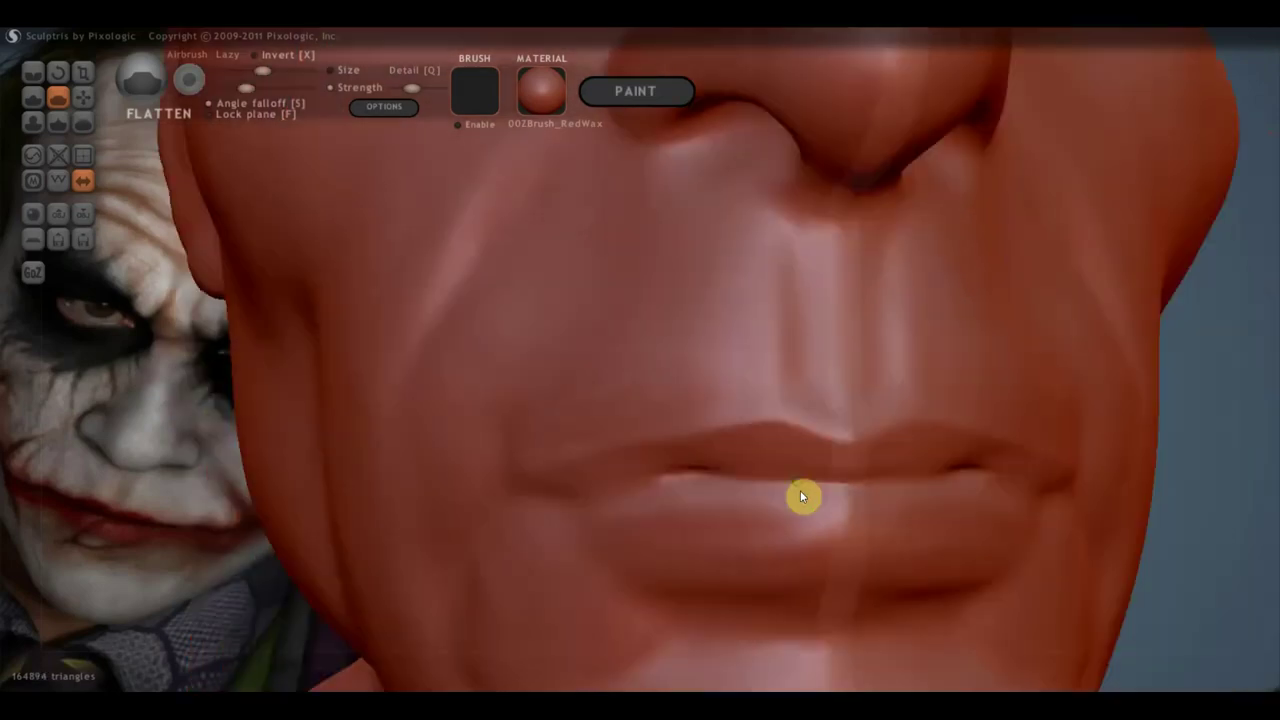
pyautogui.moveTo(800, 490)
pyautogui.mouseDown(button='right')
pyautogui.moveTo(848, 627)
pyautogui.moveTo(786, 529)
pyautogui.mouseUp(button='right')
pyautogui.moveTo(786, 529)
pyautogui.mouseDown()
pyautogui.moveTo(787, 504)
pyautogui.moveTo(619, 476)
pyautogui.mouseUp()
pyautogui.moveTo(617, 468)
pyautogui.mouseDown(button='right')
pyautogui.moveTo(732, 389)
pyautogui.moveTo(718, 370)
pyautogui.moveTo(481, 355)
pyautogui.mouseUp(button='right')
# Deepen the creases along the lip line and around the lower lip with the Crease brush
pyautogui.click(33, 72)
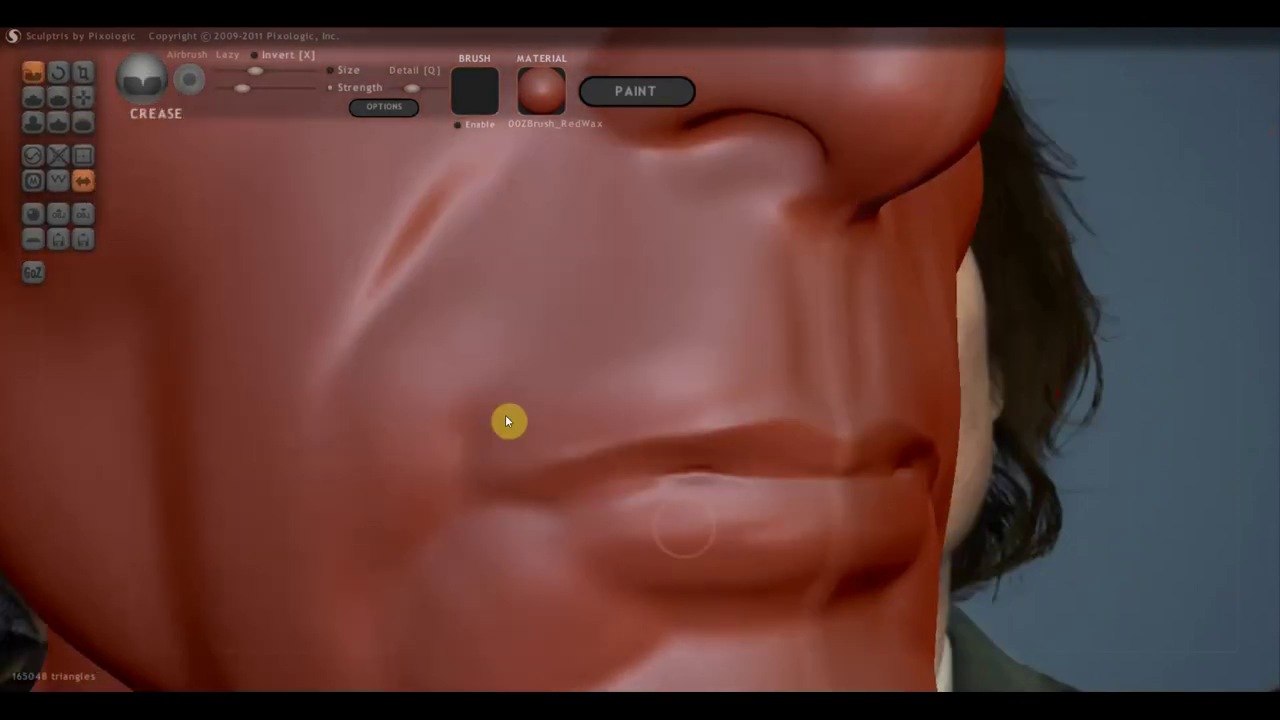
pyautogui.moveTo(667, 474); pyautogui.dragTo(640, 478)
pyautogui.moveTo(585, 511)
pyautogui.mouseDown()
pyautogui.moveTo(534, 503)
pyautogui.moveTo(859, 471)
pyautogui.moveTo(743, 476)
pyautogui.mouseUp()
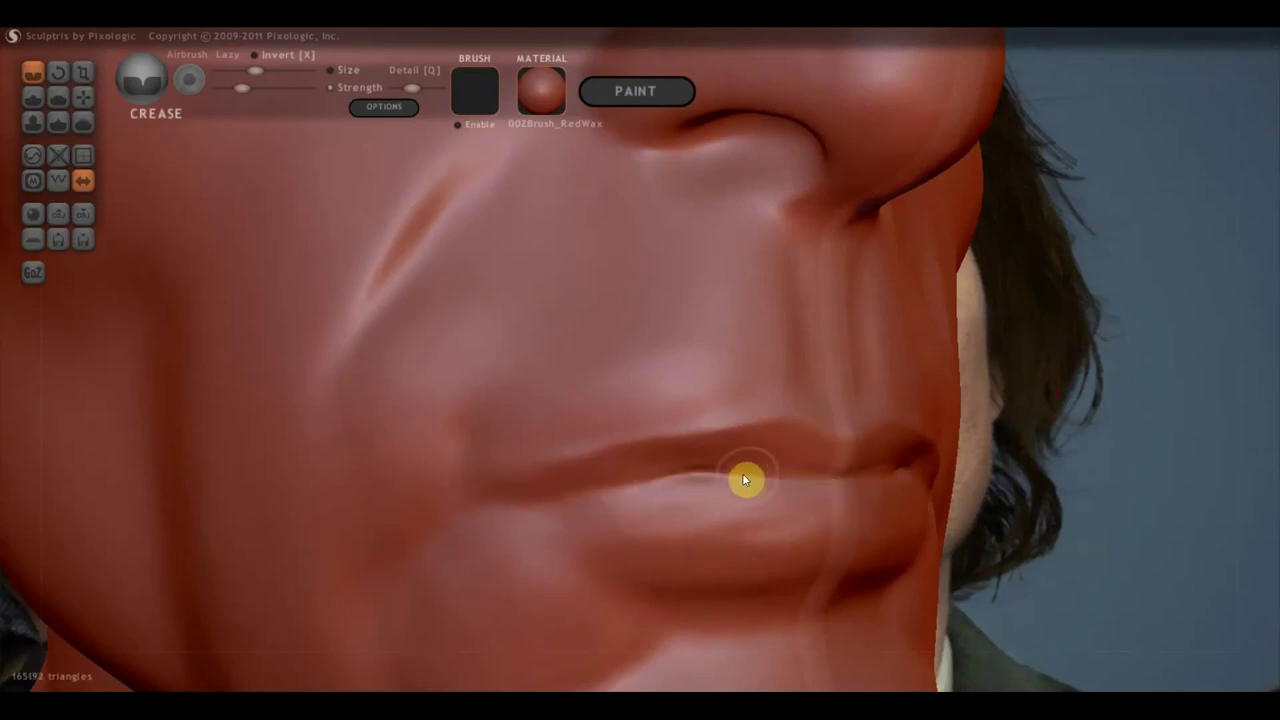
pyautogui.moveTo(876, 482); pyautogui.dragTo(691, 477)
pyautogui.moveTo(691, 477); pyautogui.dragTo(744, 567, button='right')
pyautogui.moveTo(744, 567)
pyautogui.mouseDown()
pyautogui.moveTo(554, 500)
pyautogui.moveTo(657, 554)
pyautogui.moveTo(549, 494)
pyautogui.mouseUp()
pyautogui.moveTo(549, 494)
pyautogui.mouseDown(button='right')
pyautogui.moveTo(681, 541)
pyautogui.moveTo(594, 503)
pyautogui.moveTo(778, 529)
pyautogui.mouseUp(button='right')
# Pull the lip silhouette into shape with the Grab brush from a side profile
pyautogui.click(83, 97)
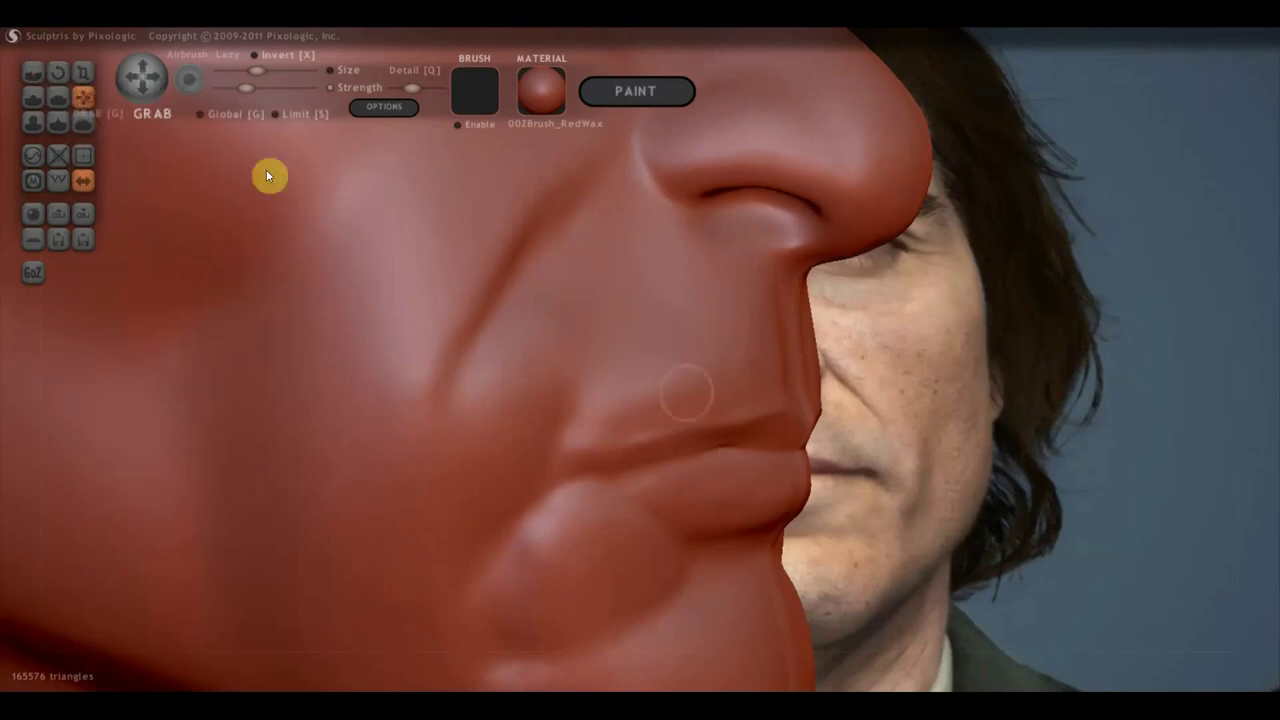
pyautogui.moveTo(268, 177); pyautogui.dragTo(825, 479, button='right')
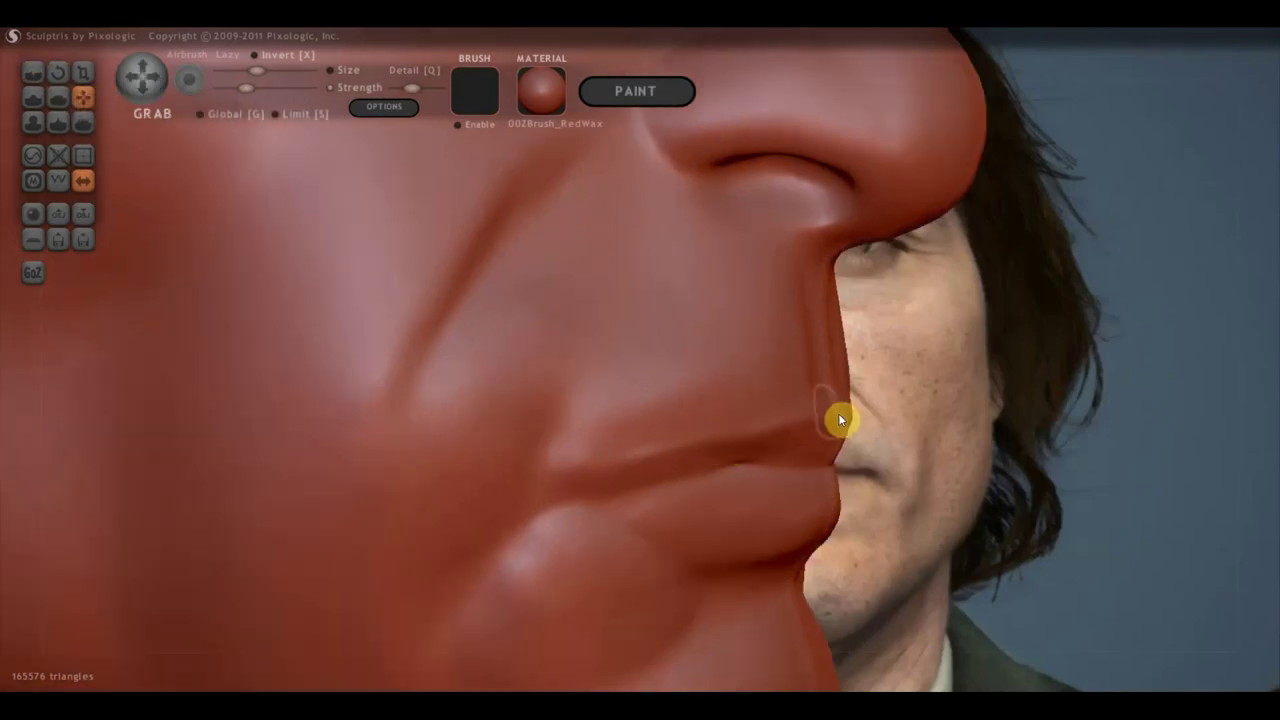
pyautogui.moveTo(810, 430); pyautogui.dragTo(788, 446)
pyautogui.moveTo(770, 441); pyautogui.dragTo(510, 463, button='right')
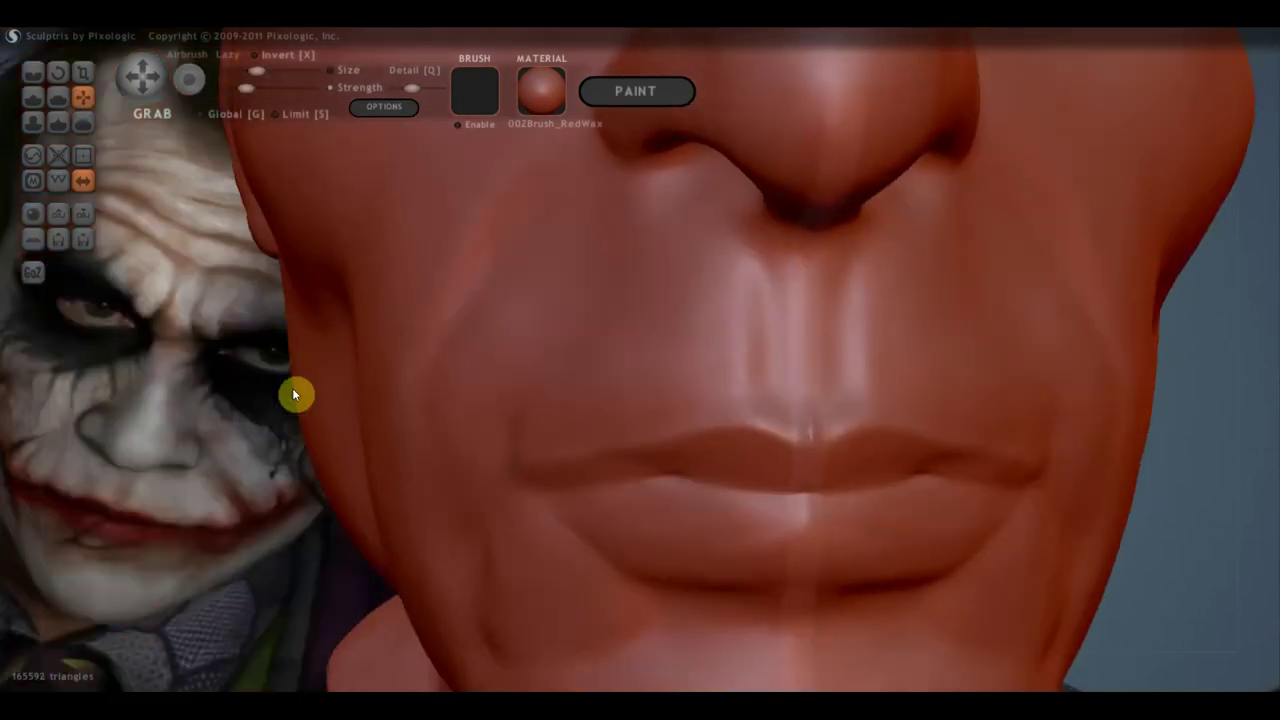
# Sculpt a small notch at the upper-lip centre with the Draw brush
pyautogui.click(36, 100)
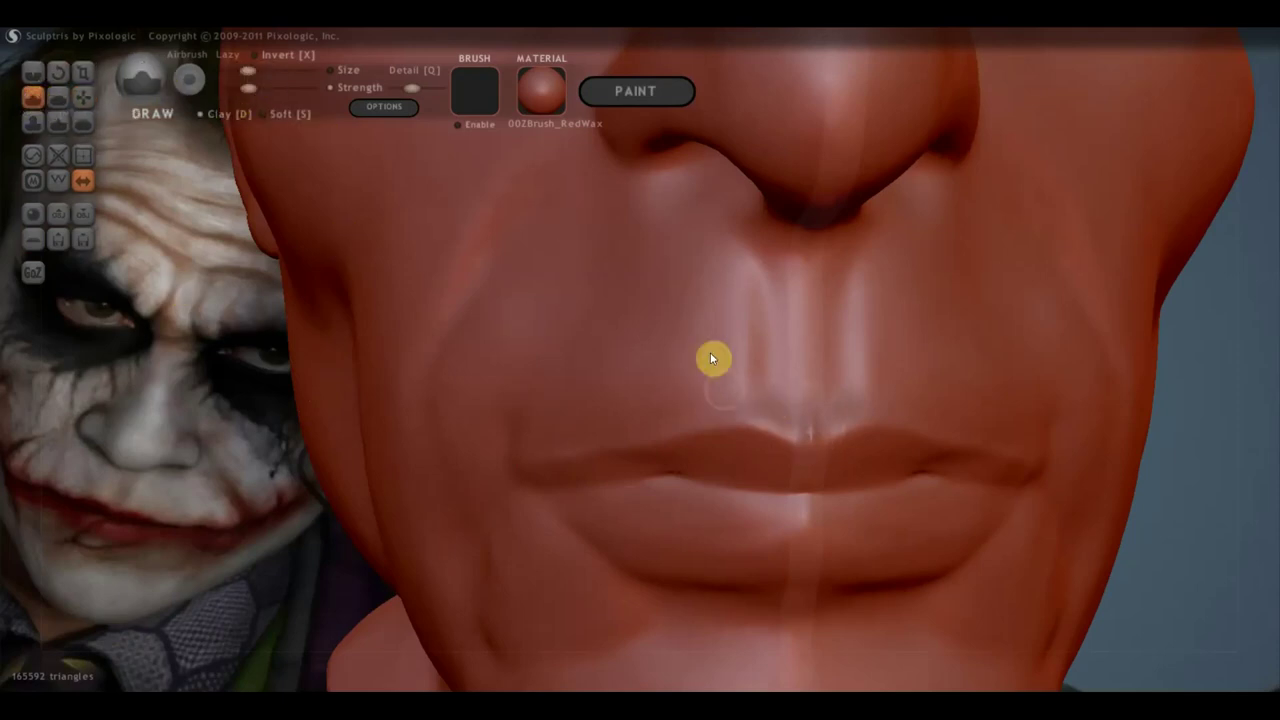
pyautogui.moveTo(793, 446); pyautogui.dragTo(737, 434)
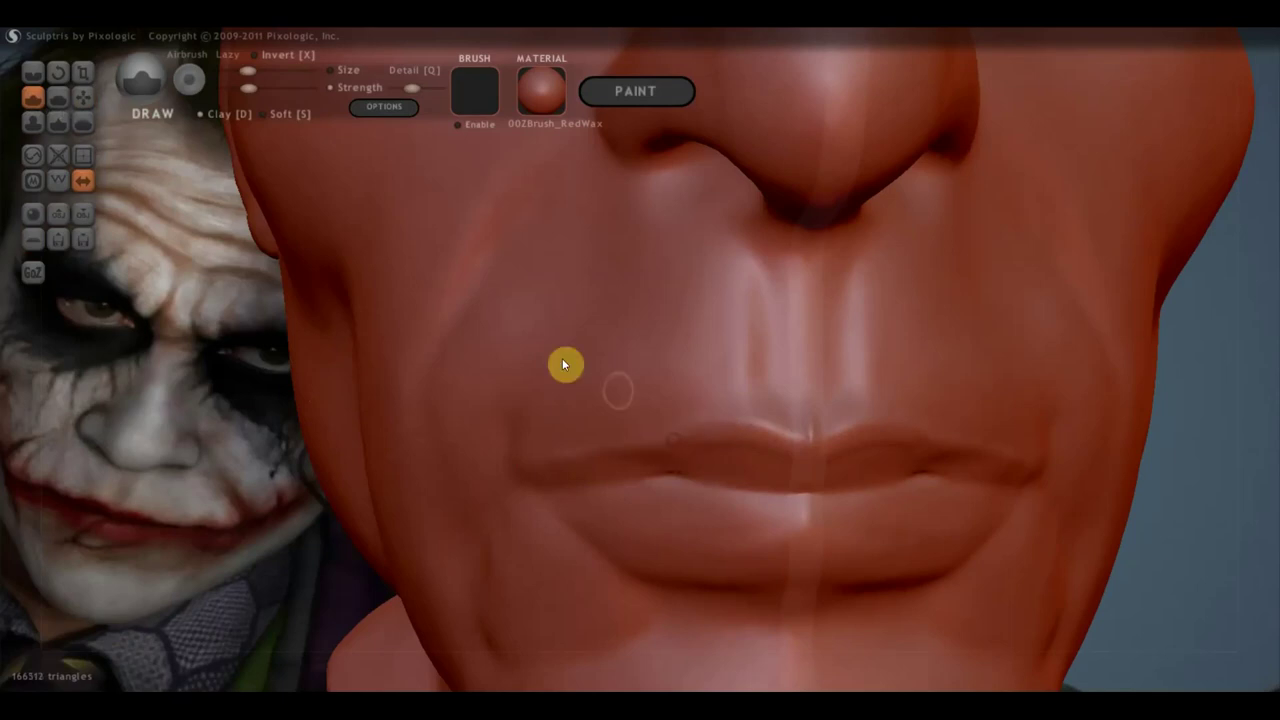
pyautogui.moveTo(811, 454)
pyautogui.mouseDown()
pyautogui.moveTo(709, 443)
pyautogui.moveTo(546, 483)
pyautogui.mouseUp()
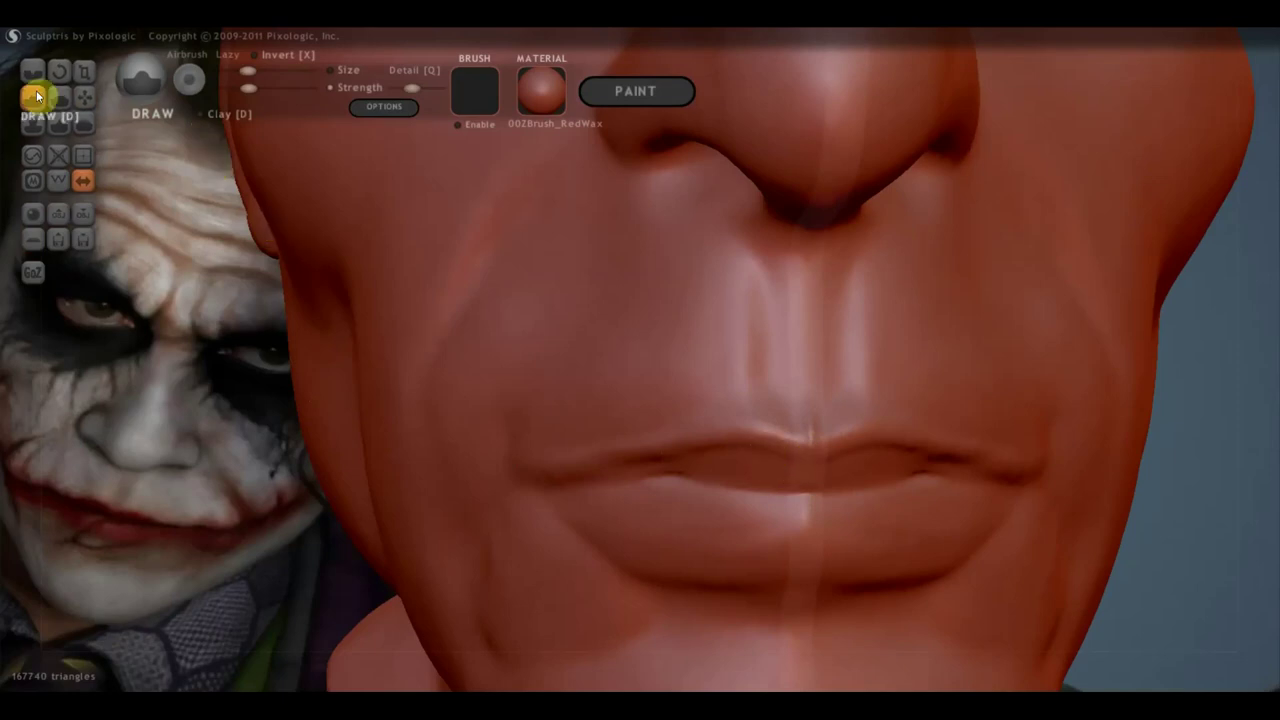
# Subtly reshape the upper lip and deepen the crease between the lips with Draw
pyautogui.click(64, 102)
pyautogui.scroll(2, 729, 480)
pyautogui.scroll(2, 728, 450)
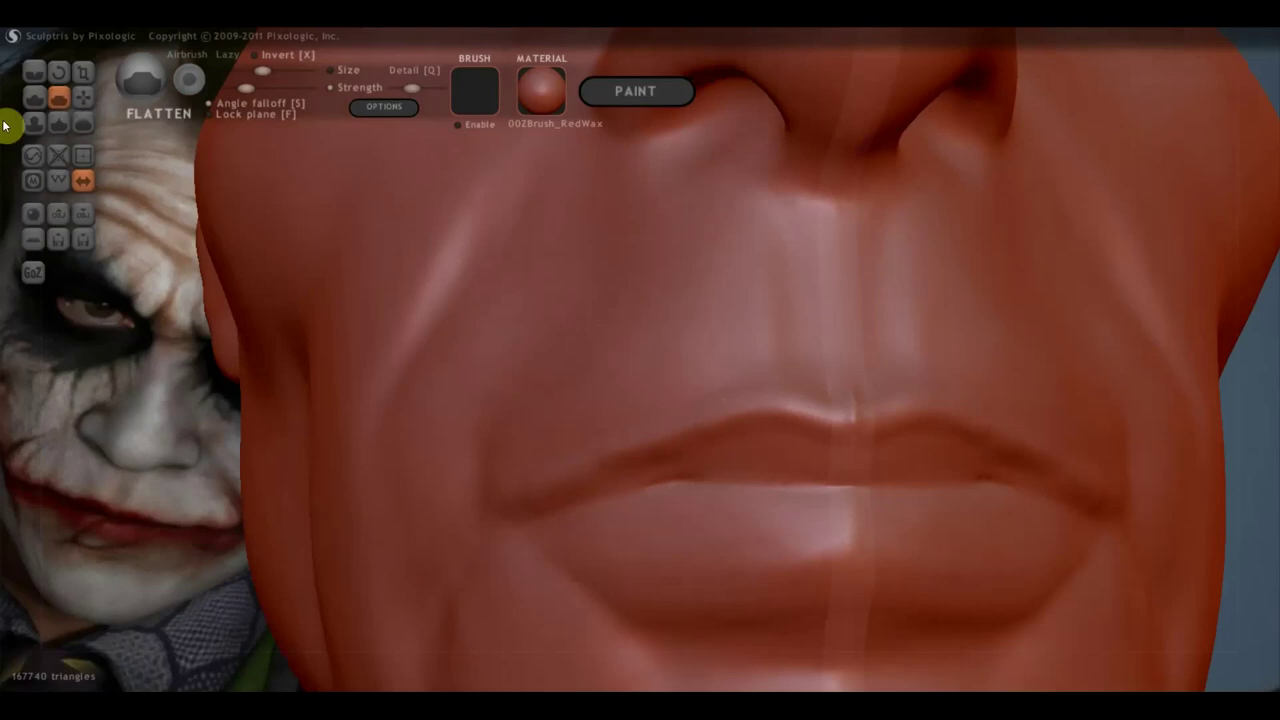
pyautogui.click(25, 94)
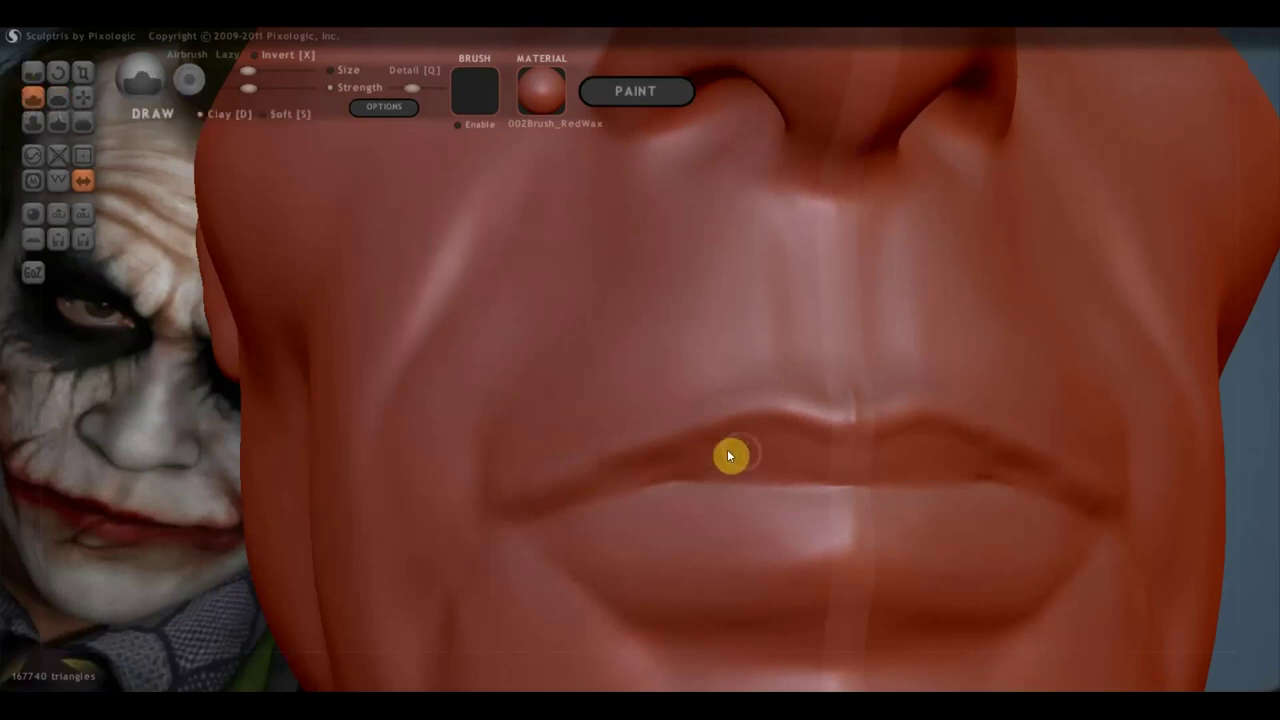
pyautogui.moveTo(741, 428)
pyautogui.mouseDown()
pyautogui.moveTo(714, 463)
pyautogui.moveTo(731, 471)
pyautogui.moveTo(761, 434)
pyautogui.moveTo(777, 437)
pyautogui.moveTo(774, 477)
pyautogui.moveTo(803, 460)
pyautogui.moveTo(771, 440)
pyautogui.moveTo(674, 471)
pyautogui.moveTo(780, 477)
pyautogui.moveTo(717, 480)
pyautogui.moveTo(727, 490)
pyautogui.moveTo(770, 469)
pyautogui.moveTo(774, 449)
pyautogui.moveTo(826, 479)
pyautogui.moveTo(846, 466)
pyautogui.moveTo(840, 486)
pyautogui.moveTo(831, 446)
pyautogui.moveTo(834, 458)
pyautogui.moveTo(774, 417)
pyautogui.moveTo(583, 463)
pyautogui.moveTo(529, 494)
pyautogui.mouseUp()
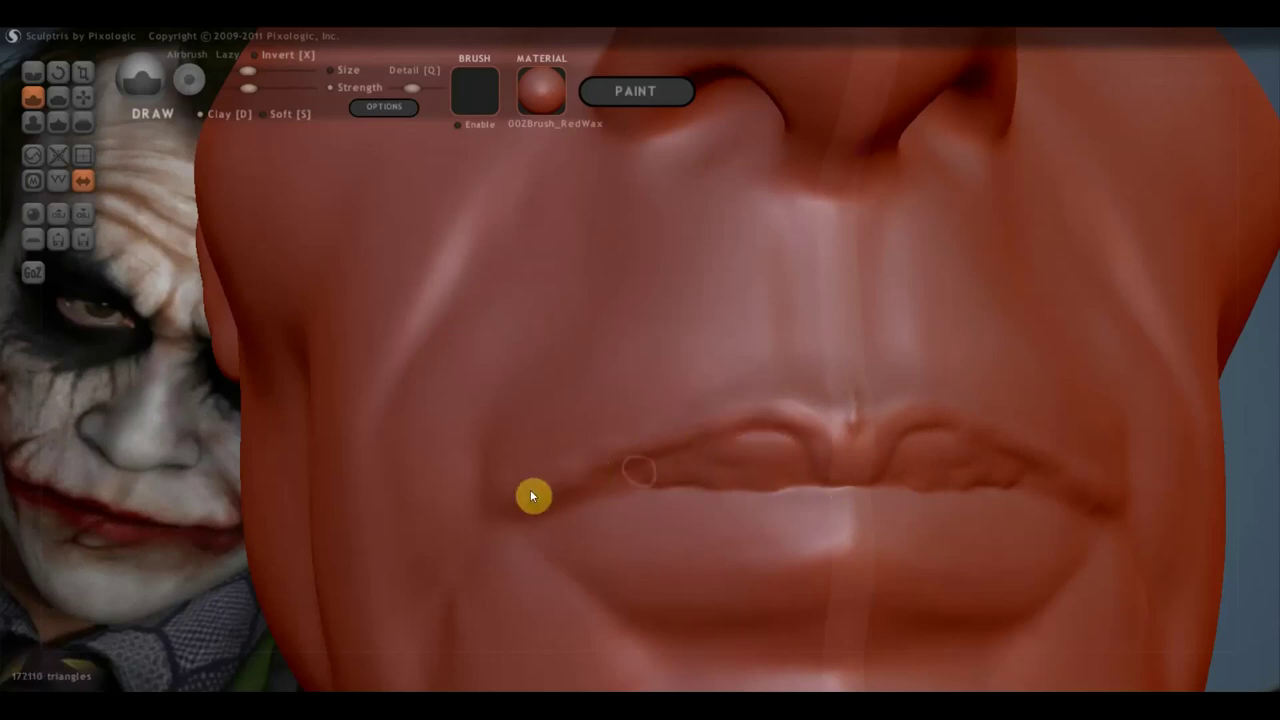
pyautogui.moveTo(766, 446)
pyautogui.mouseDown()
pyautogui.moveTo(669, 476)
pyautogui.moveTo(771, 484)
pyautogui.mouseUp()
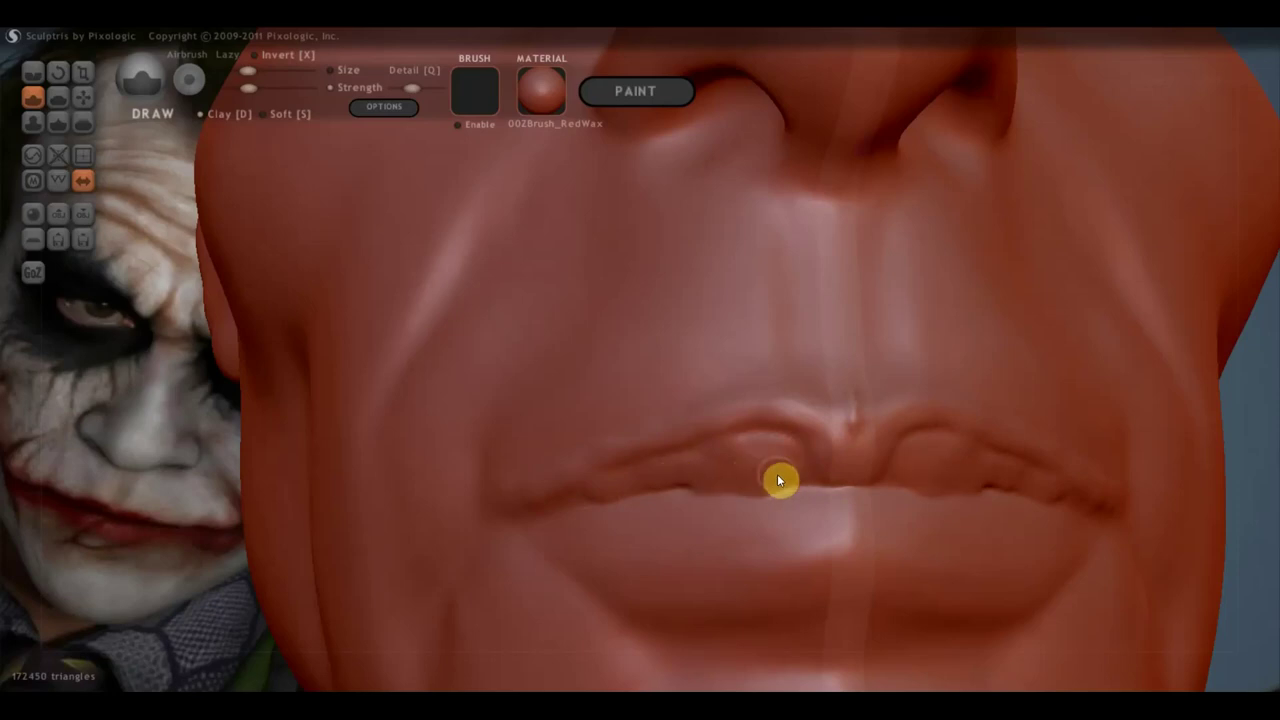
# Shape the area under the nose, the nostril wing and the nose tip against the reference
pyautogui.scroll(-2, 777, 474)
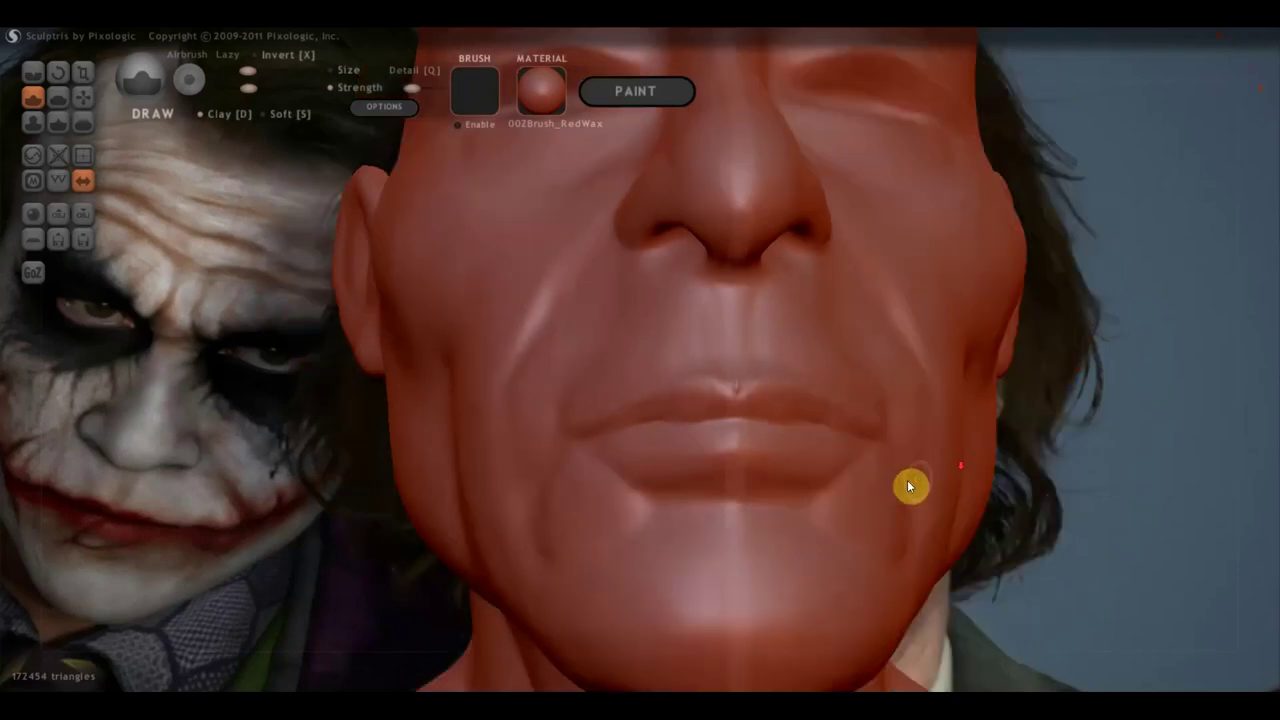
pyautogui.moveTo(898, 428)
pyautogui.mouseDown(button='right')
pyautogui.moveTo(944, 520)
pyautogui.moveTo(558, 432)
pyautogui.mouseUp(button='right')
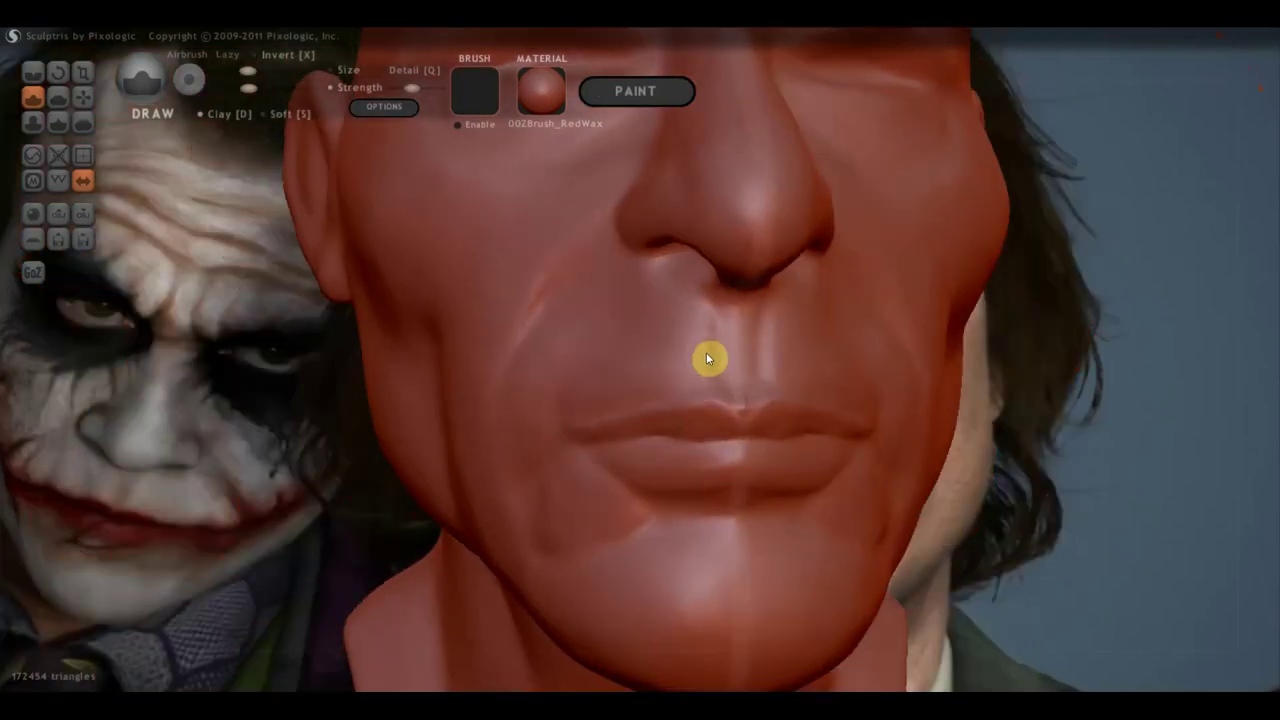
pyautogui.moveTo(711, 357)
pyautogui.mouseDown()
pyautogui.moveTo(740, 317)
pyautogui.moveTo(716, 386)
pyautogui.mouseUp()
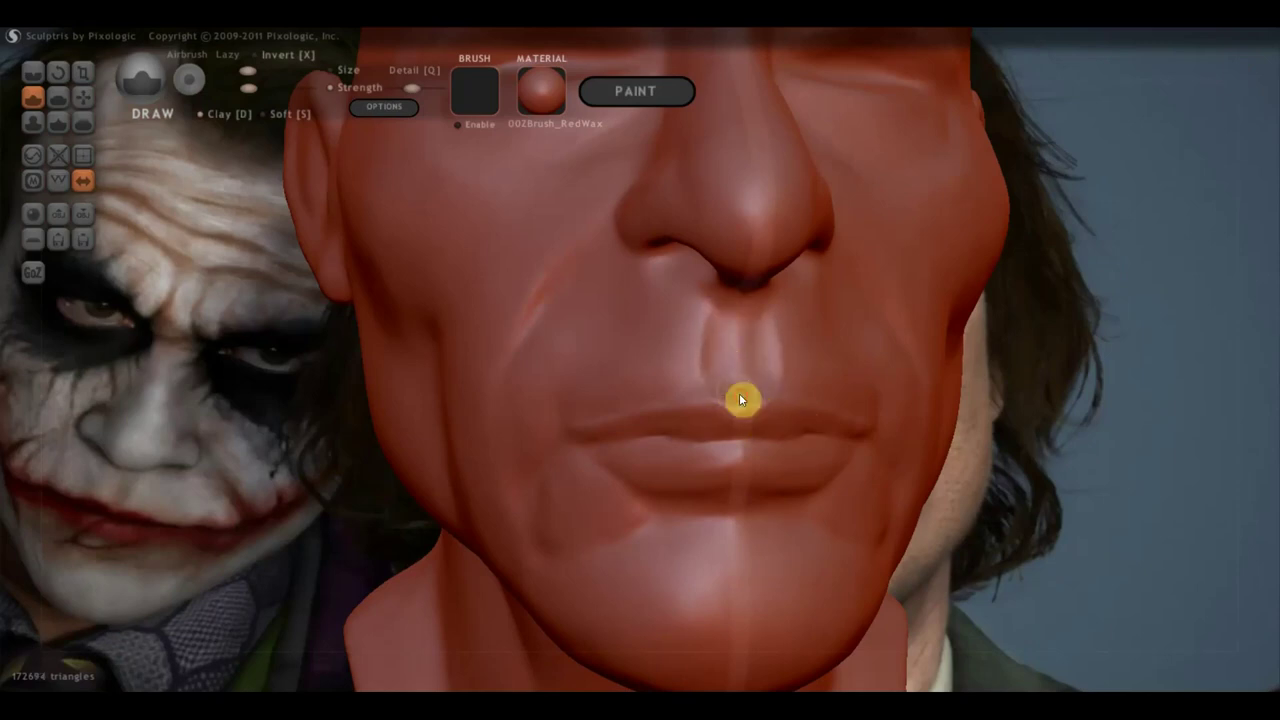
pyautogui.moveTo(751, 331)
pyautogui.mouseDown(button='right')
pyautogui.moveTo(760, 306)
pyautogui.moveTo(923, 277)
pyautogui.moveTo(732, 309)
pyautogui.moveTo(678, 245)
pyautogui.mouseUp(button='right')
pyautogui.moveTo(666, 246)
pyautogui.mouseDown()
pyautogui.moveTo(674, 260)
pyautogui.moveTo(719, 254)
pyautogui.moveTo(763, 303)
pyautogui.mouseUp()
pyautogui.moveTo(763, 303)
pyautogui.mouseDown(button='right')
pyautogui.moveTo(720, 337)
pyautogui.moveTo(520, 363)
pyautogui.moveTo(564, 323)
pyautogui.moveTo(689, 414)
pyautogui.moveTo(589, 426)
pyautogui.moveTo(649, 380)
pyautogui.mouseUp(button='right')
pyautogui.scroll(3, 640, 340)
# Thicken the ear's upper rim and deepen the inner ear contour down to the earlobe
pyautogui.moveTo(632, 300)
pyautogui.mouseDown()
pyautogui.moveTo(600, 251)
pyautogui.moveTo(563, 240)
pyautogui.moveTo(531, 283)
pyautogui.moveTo(562, 234)
pyautogui.moveTo(627, 285)
pyautogui.mouseUp()
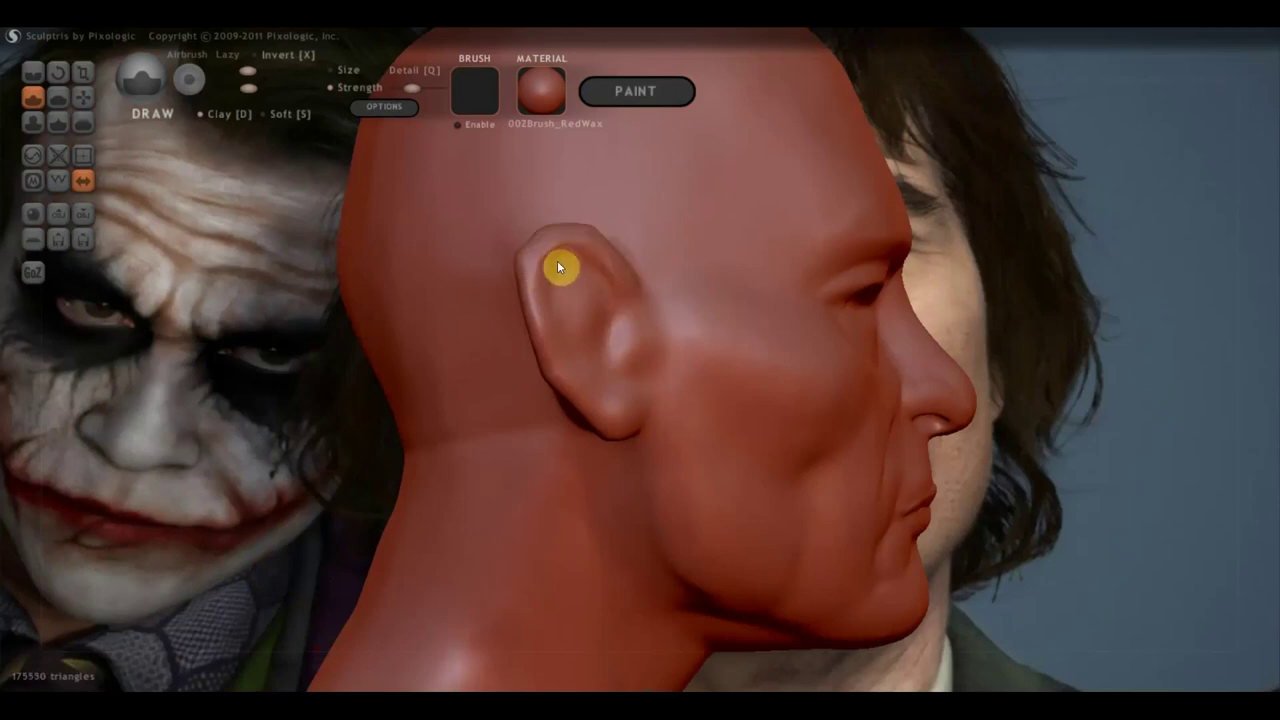
pyautogui.moveTo(558, 264); pyautogui.dragTo(502, 284, button='right')
pyautogui.moveTo(524, 284)
pyautogui.mouseDown()
pyautogui.moveTo(502, 308)
pyautogui.moveTo(531, 374)
pyautogui.moveTo(537, 309)
pyautogui.moveTo(547, 377)
pyautogui.mouseUp()
pyautogui.moveTo(558, 380); pyautogui.dragTo(591, 394)
pyautogui.moveTo(549, 320)
pyautogui.mouseDown()
pyautogui.moveTo(554, 340)
pyautogui.moveTo(529, 309)
pyautogui.moveTo(519, 359)
pyautogui.mouseUp()
pyautogui.moveTo(506, 311); pyautogui.dragTo(528, 362)
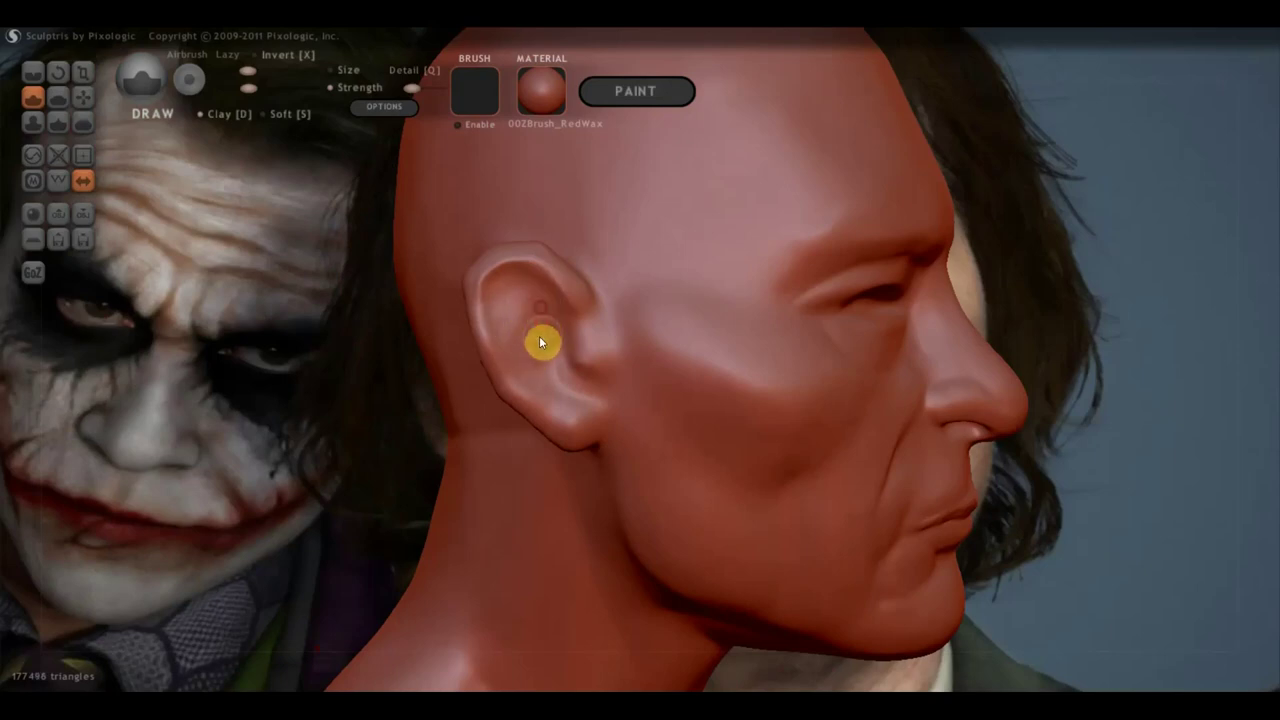
pyautogui.moveTo(520, 295)
pyautogui.mouseDown()
pyautogui.moveTo(506, 300)
pyautogui.moveTo(549, 360)
pyautogui.mouseUp()
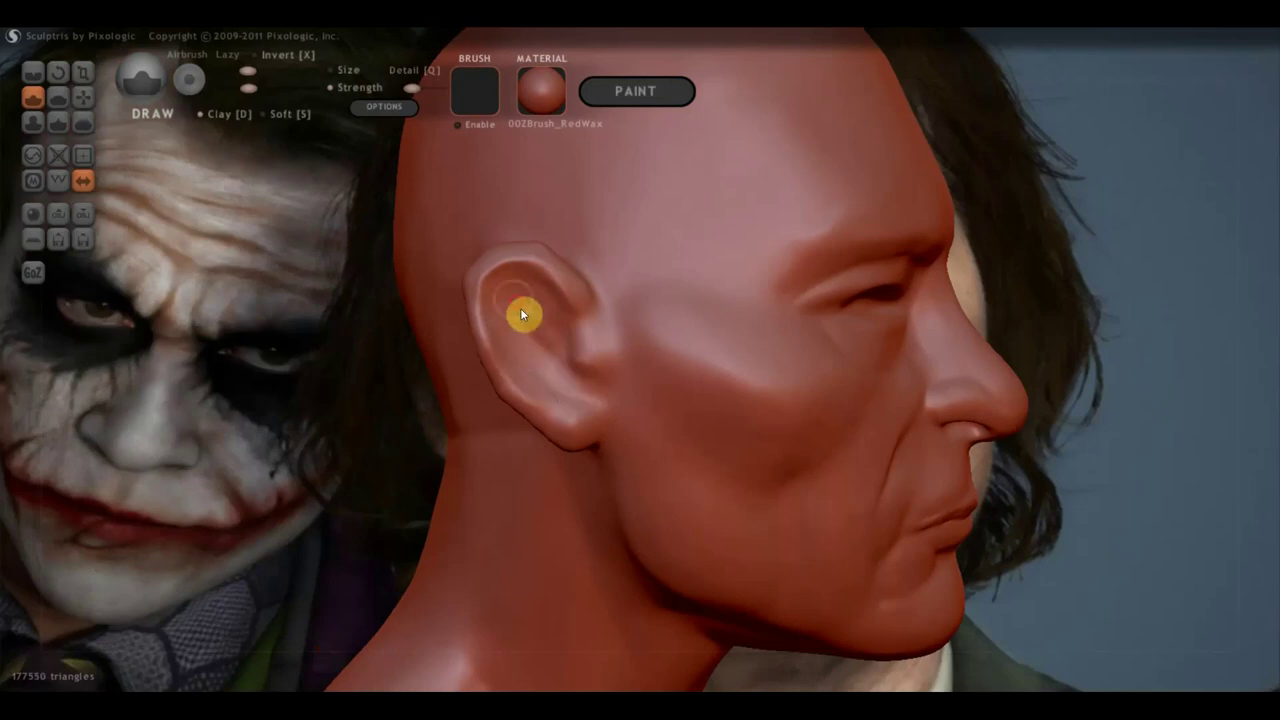
pyautogui.moveTo(546, 343)
pyautogui.mouseDown()
pyautogui.moveTo(508, 289)
pyautogui.moveTo(557, 397)
pyautogui.mouseUp()
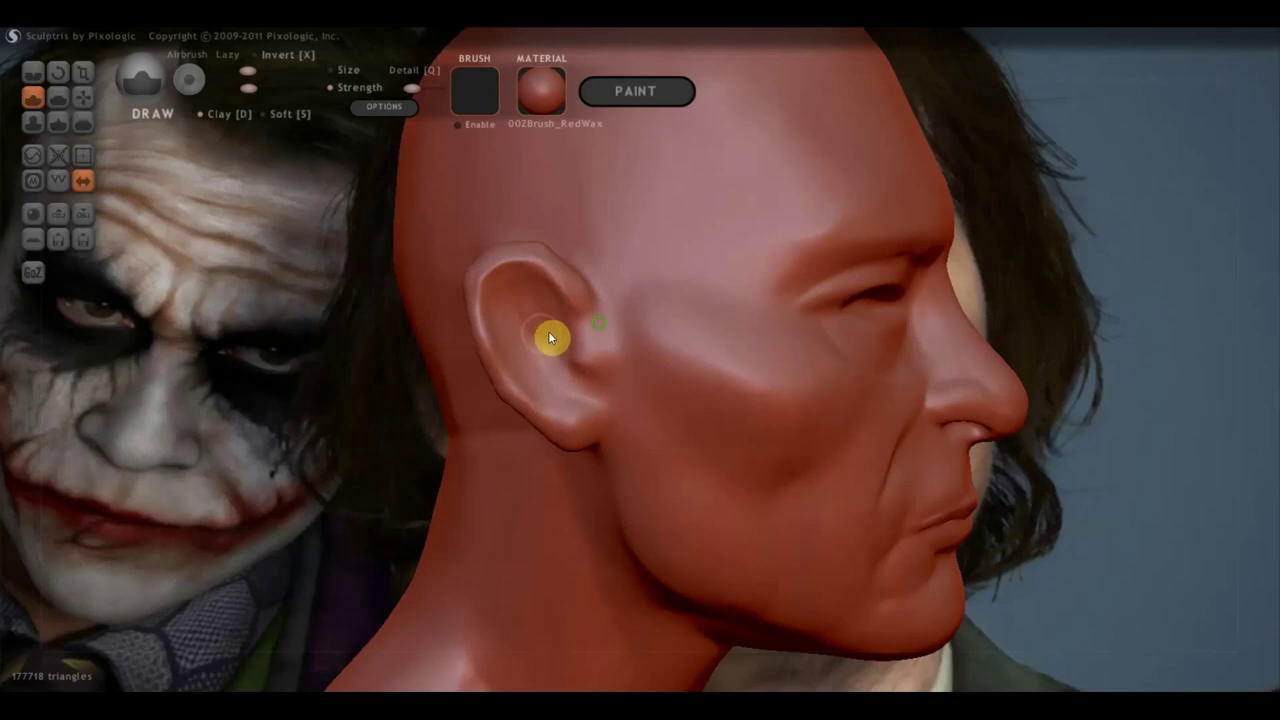
# Touch up the inner ear, build up the rim and lobe, then return to a frontal view
pyautogui.moveTo(551, 337); pyautogui.dragTo(620, 313, button='right')
pyautogui.moveTo(566, 291)
pyautogui.mouseDown()
pyautogui.moveTo(568, 325)
pyautogui.moveTo(543, 332)
pyautogui.moveTo(548, 306)
pyautogui.mouseUp()
pyautogui.moveTo(569, 357); pyautogui.dragTo(479, 369, button='right')
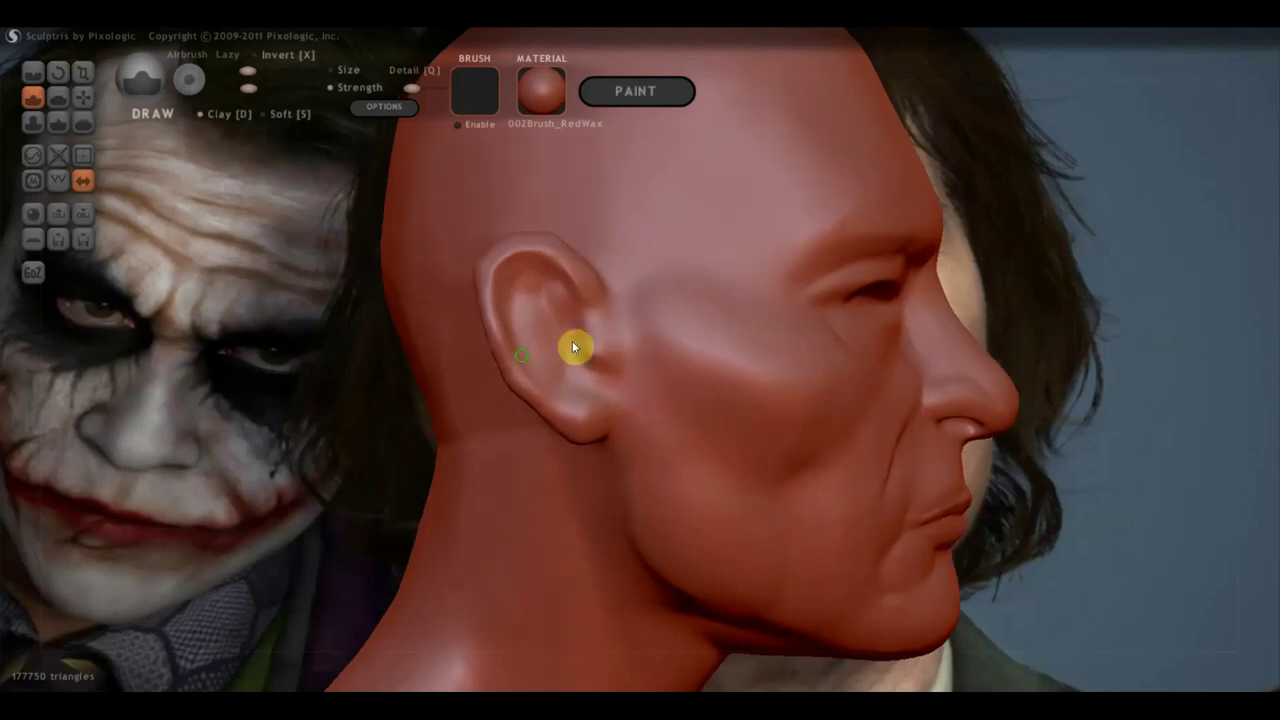
pyautogui.moveTo(467, 348)
pyautogui.mouseDown()
pyautogui.moveTo(498, 406)
pyautogui.moveTo(543, 392)
pyautogui.moveTo(532, 432)
pyautogui.moveTo(553, 420)
pyautogui.moveTo(534, 429)
pyautogui.mouseUp()
pyautogui.moveTo(534, 429)
pyautogui.mouseDown(button='right')
pyautogui.moveTo(670, 465)
pyautogui.moveTo(549, 349)
pyautogui.mouseUp(button='right')
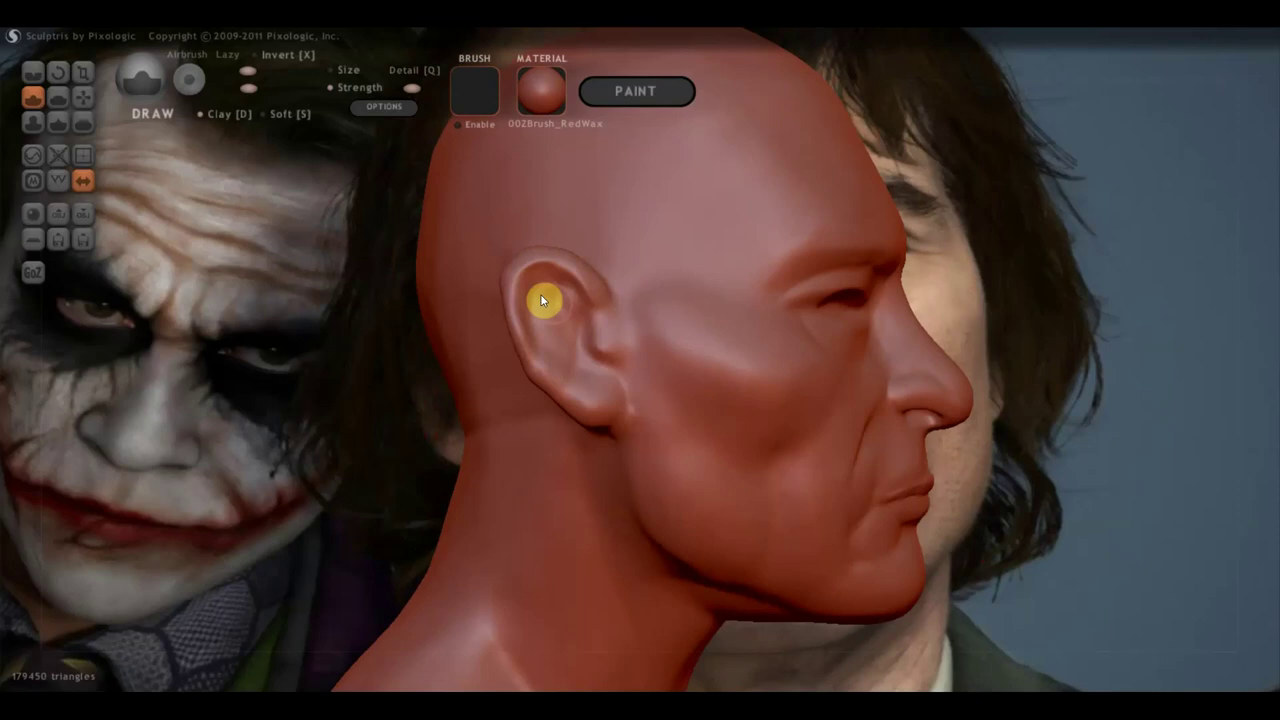
pyautogui.moveTo(673, 374)
pyautogui.mouseDown(button='right')
pyautogui.moveTo(491, 414)
pyautogui.moveTo(466, 386)
pyautogui.moveTo(578, 431)
pyautogui.moveTo(564, 419)
pyautogui.moveTo(903, 456)
pyautogui.mouseUp(button='right')
pyautogui.scroll(-3, 480, 383)
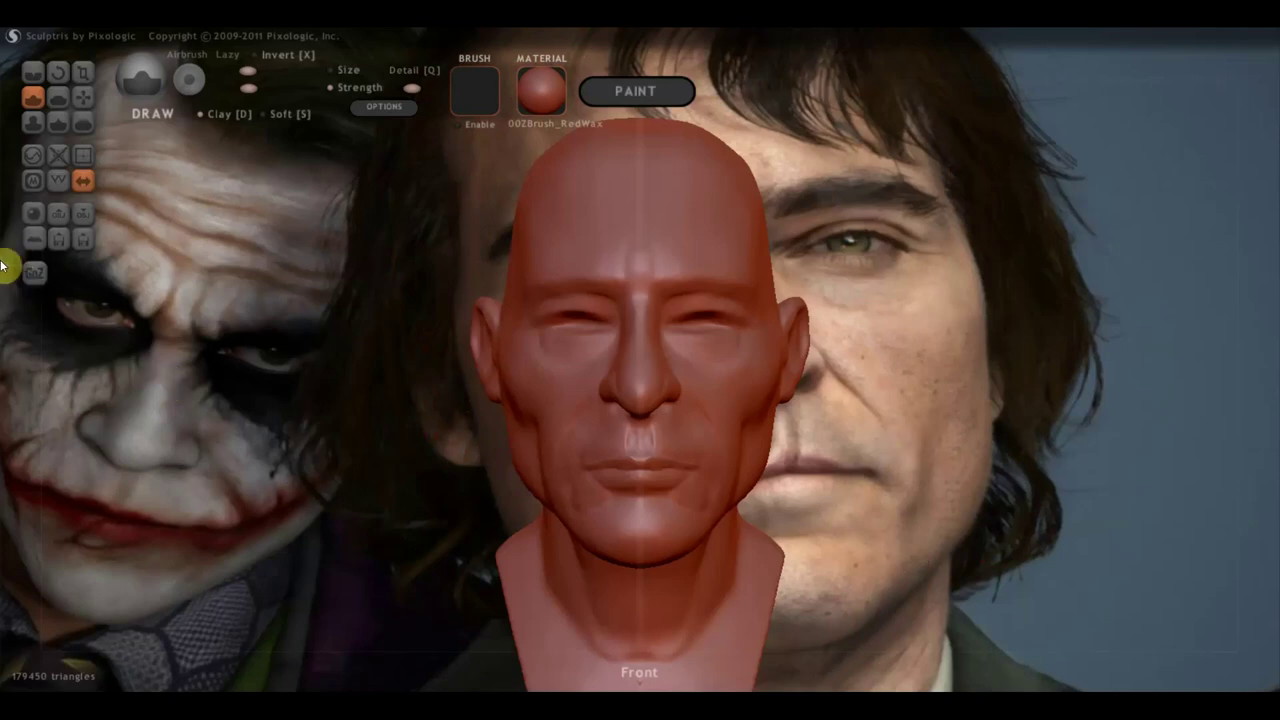
pyautogui.click(83, 97)
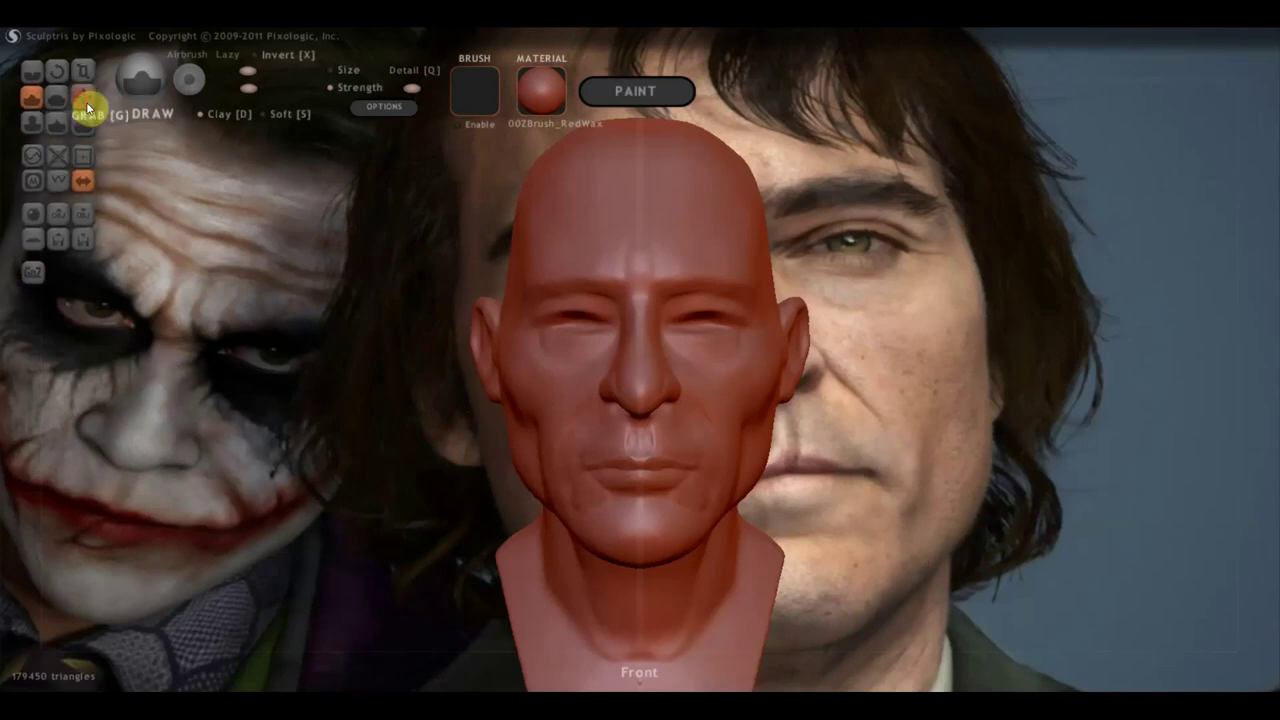
# Enlarge the Grab brush and nudge the side of the face near the ear
pyautogui.scroll(-2, 494, 371)
pyautogui.scroll(-2, 485, 340)
pyautogui.moveTo(257, 72); pyautogui.dragTo(273, 71)
pyautogui.scroll(2, 414, 286)
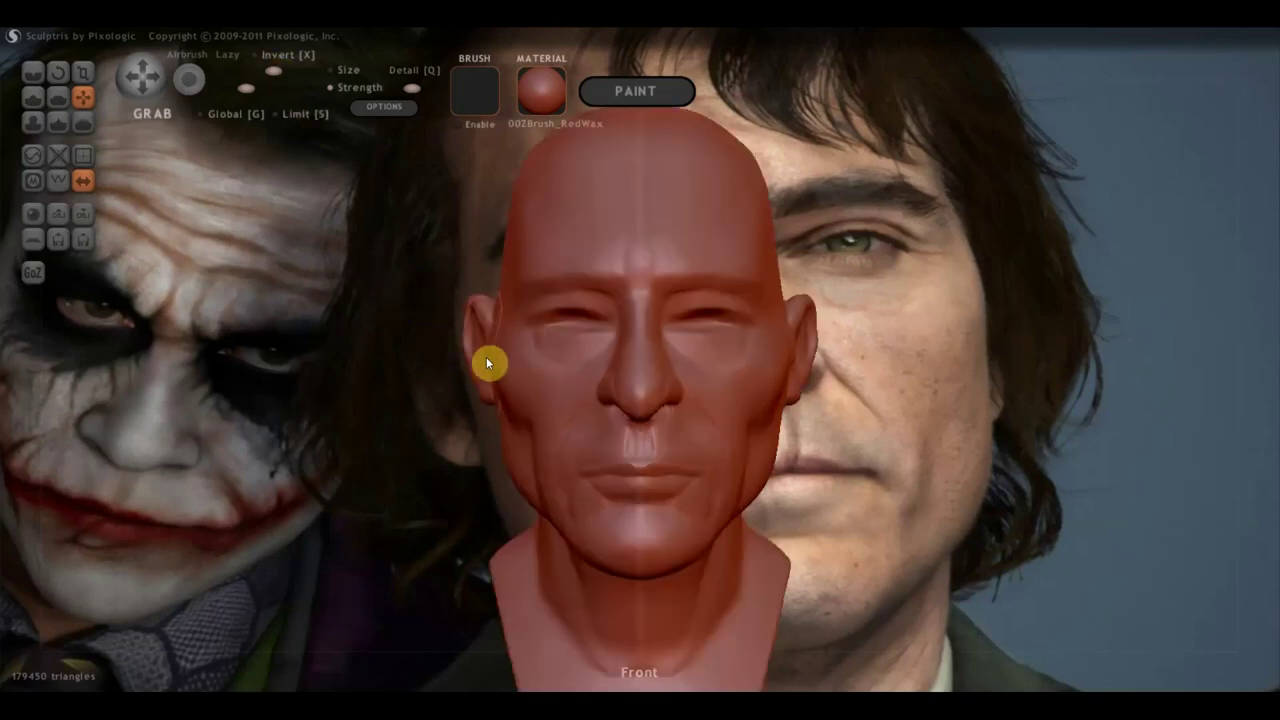
pyautogui.moveTo(494, 362); pyautogui.dragTo(507, 367)
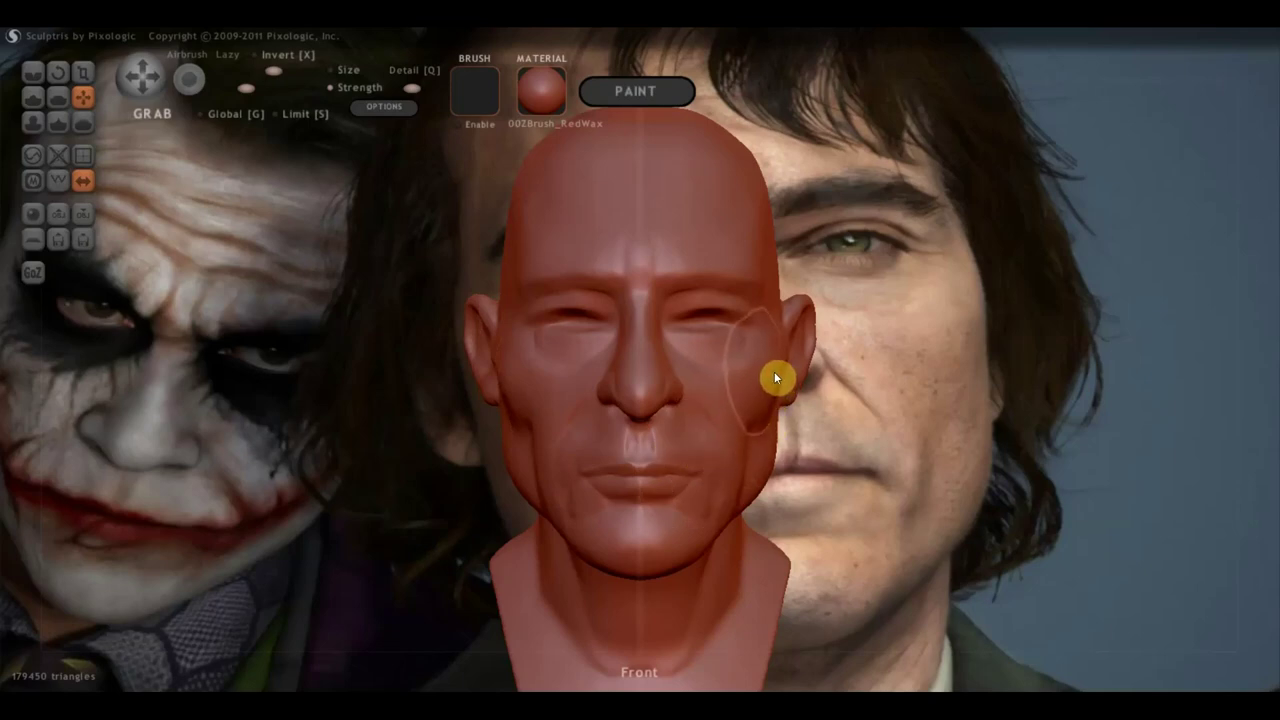
# Orbit and zoom around the head from profile, front and below to compare with the references
pyautogui.moveTo(764, 267)
pyautogui.mouseDown()
pyautogui.moveTo(714, 342)
pyautogui.moveTo(484, 326)
pyautogui.moveTo(555, 329)
pyautogui.mouseUp()
pyautogui.scroll(-3, 580, 300)
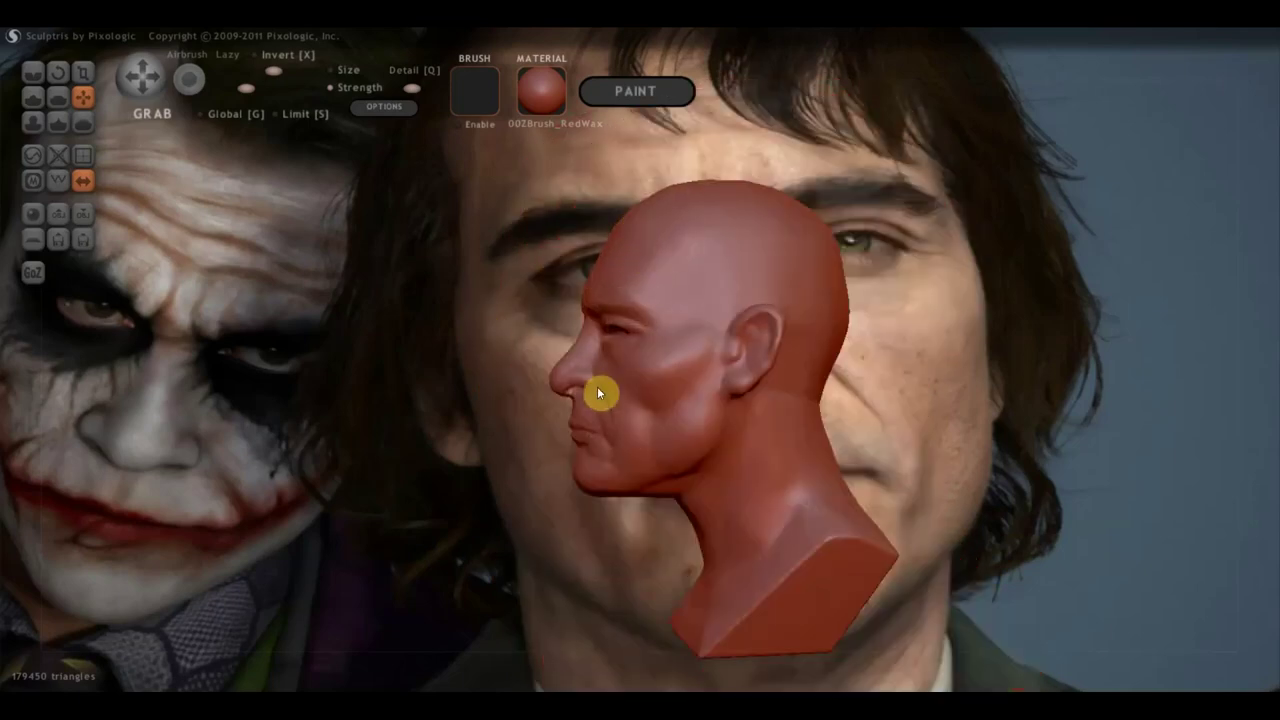
pyautogui.scroll(5, 580, 390)
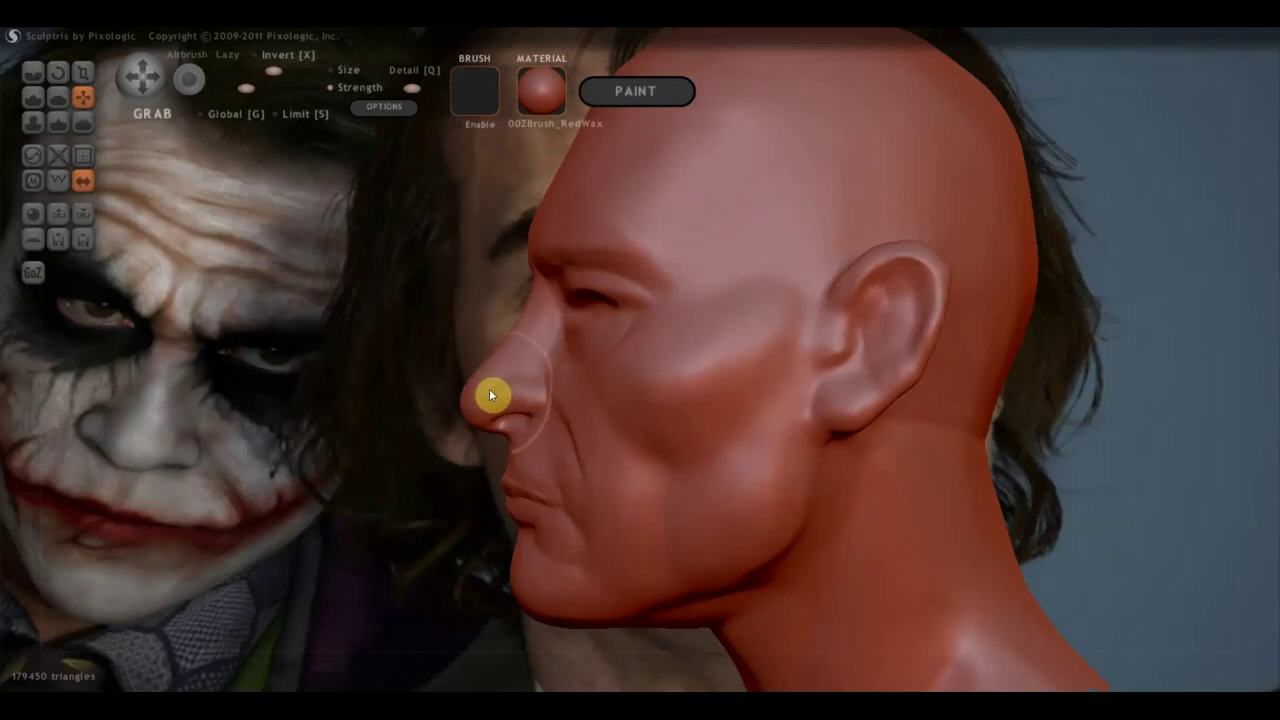
pyautogui.scroll(2, 490, 388)
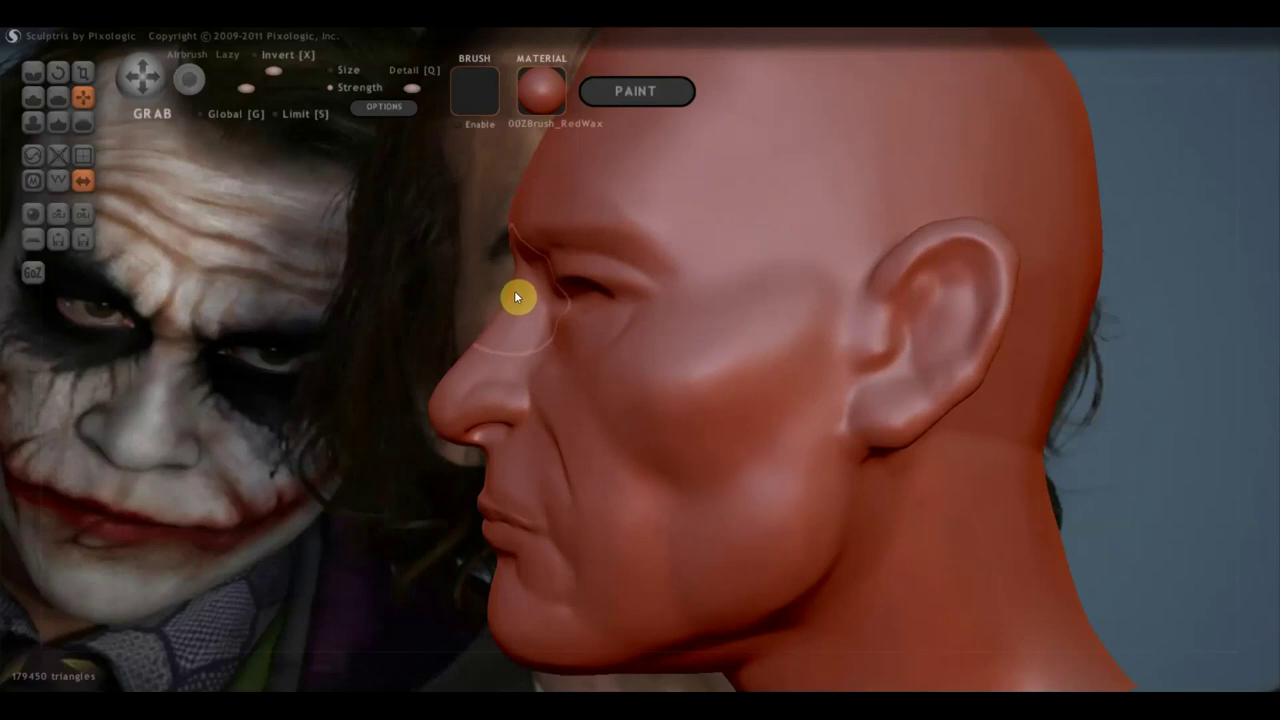
pyautogui.moveTo(583, 457)
pyautogui.mouseDown(button='right')
pyautogui.moveTo(697, 514)
pyautogui.moveTo(723, 436)
pyautogui.moveTo(689, 409)
pyautogui.mouseUp(button='right')
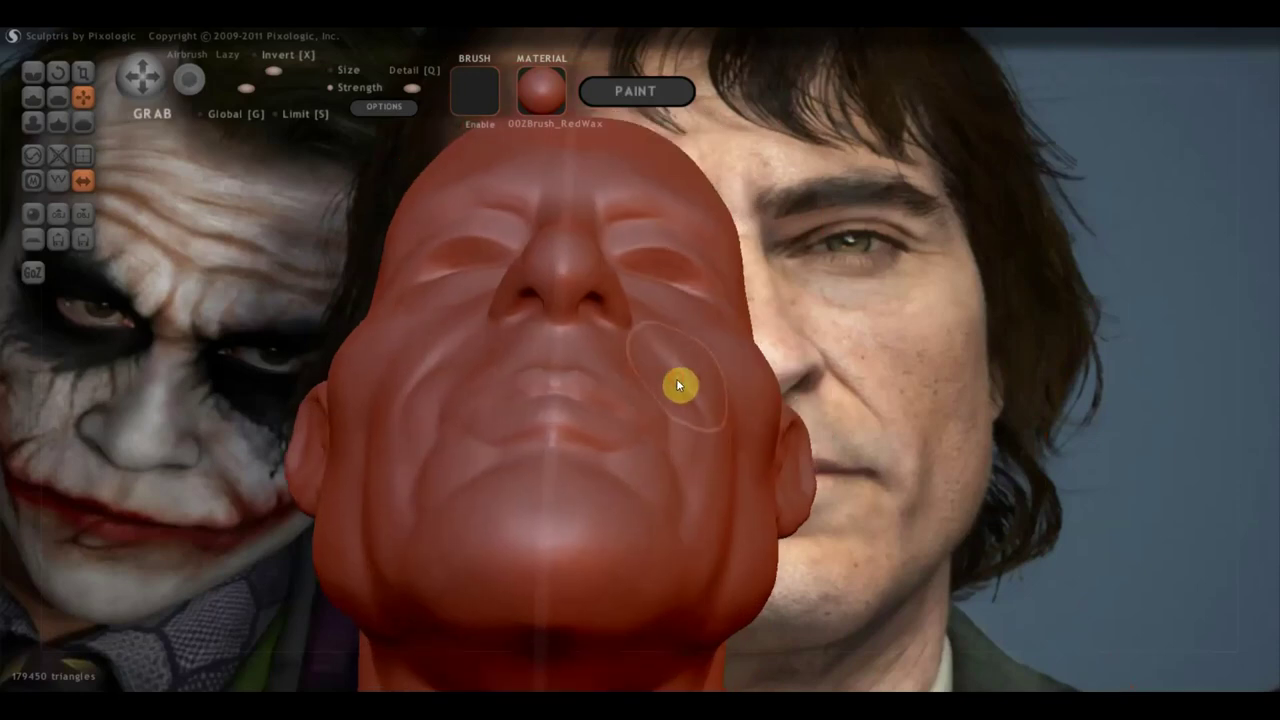
pyautogui.moveTo(676, 374)
pyautogui.mouseDown(button='right')
pyautogui.moveTo(737, 446)
pyautogui.moveTo(690, 521)
pyautogui.mouseUp(button='right')
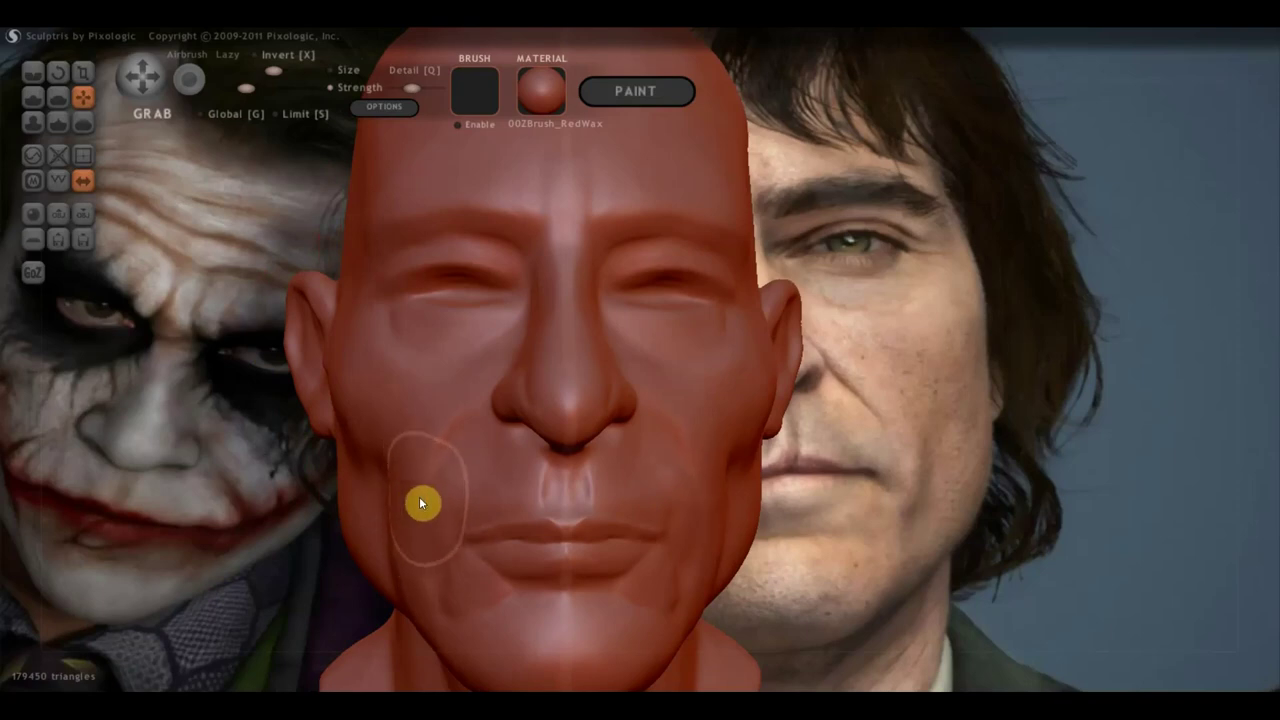
pyautogui.moveTo(440, 440); pyautogui.dragTo(426, 391, button='right')
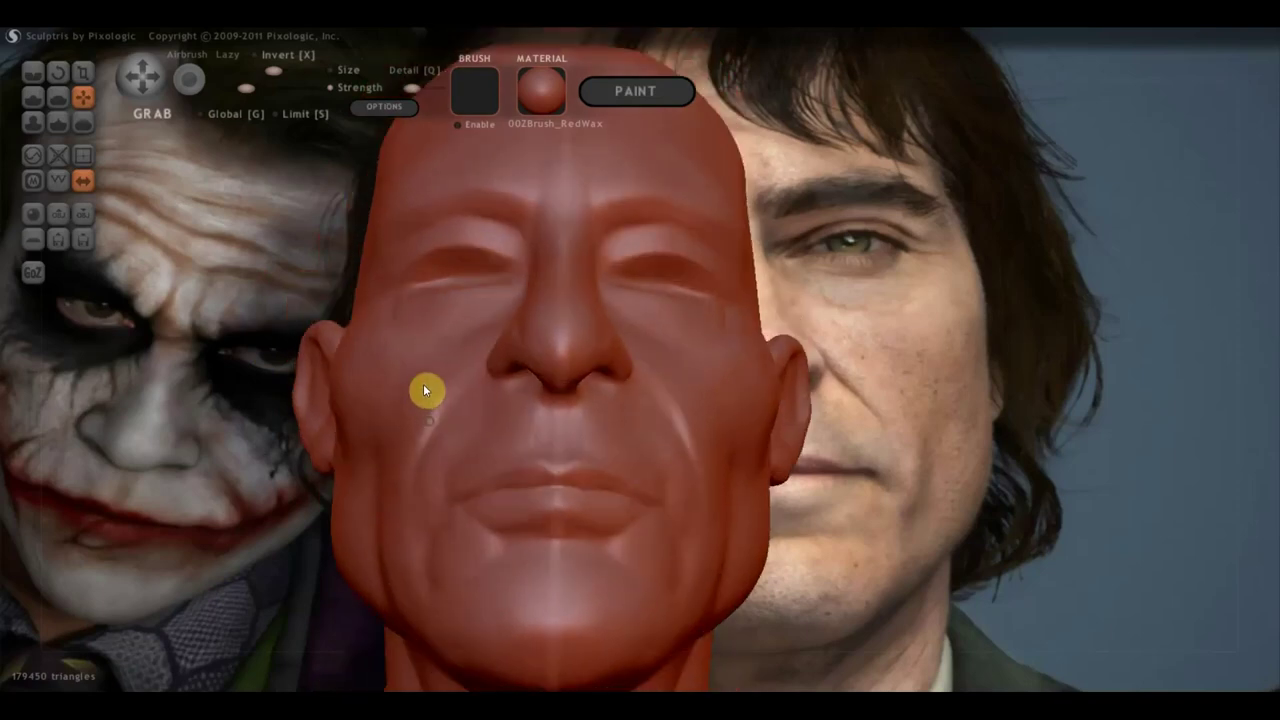
pyautogui.moveTo(402, 457)
pyautogui.mouseDown(button='right')
pyautogui.moveTo(541, 508)
pyautogui.moveTo(451, 505)
pyautogui.mouseUp(button='right')
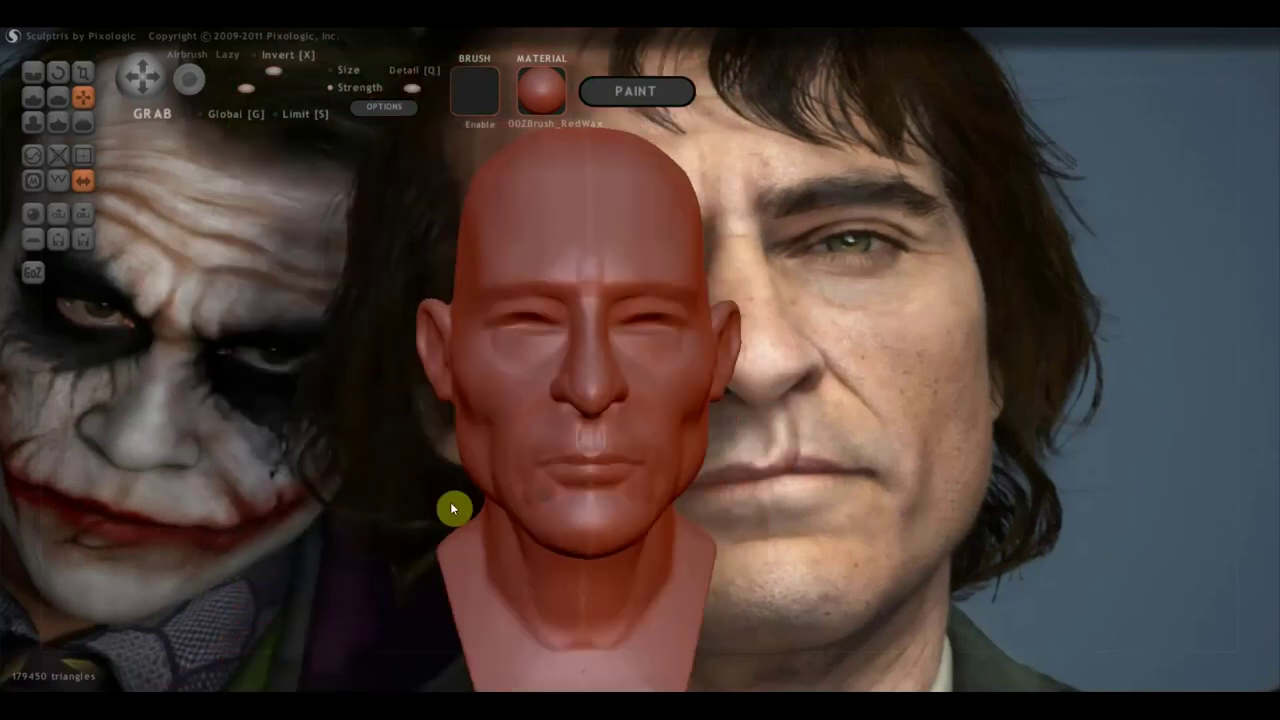
pyautogui.scroll(-3, 604, 502)
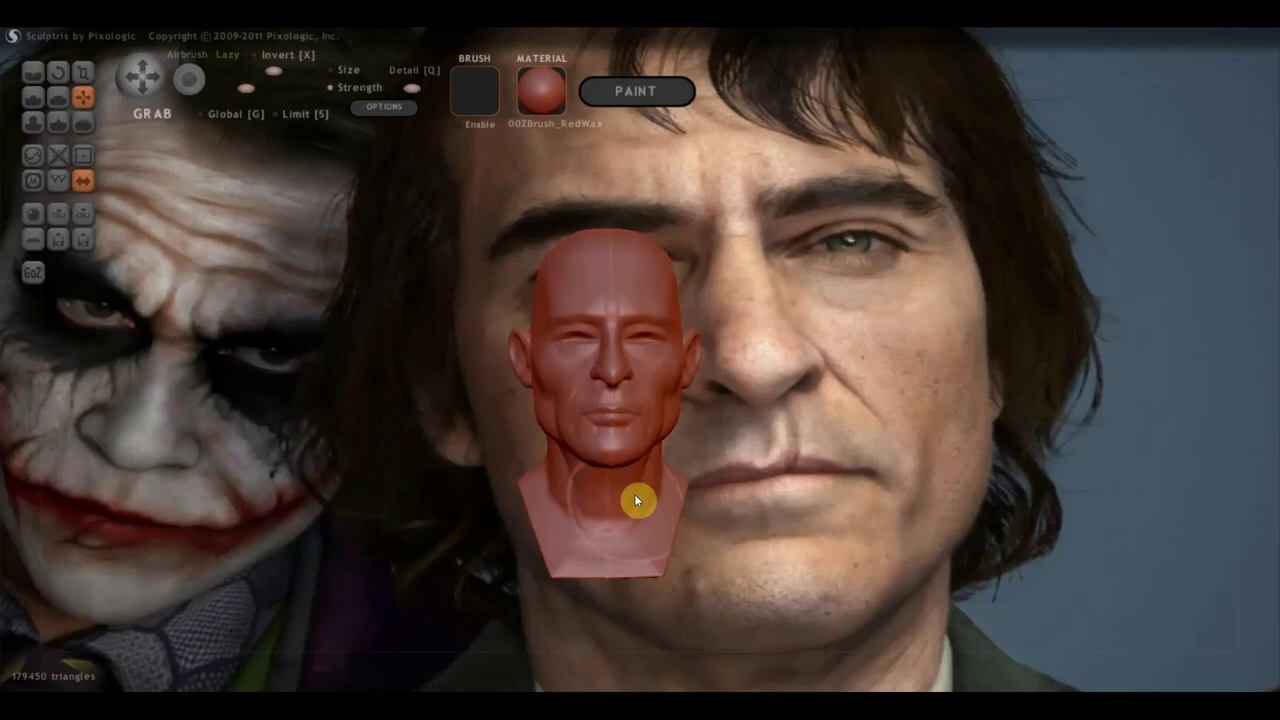
pyautogui.scroll(5, 636, 497)
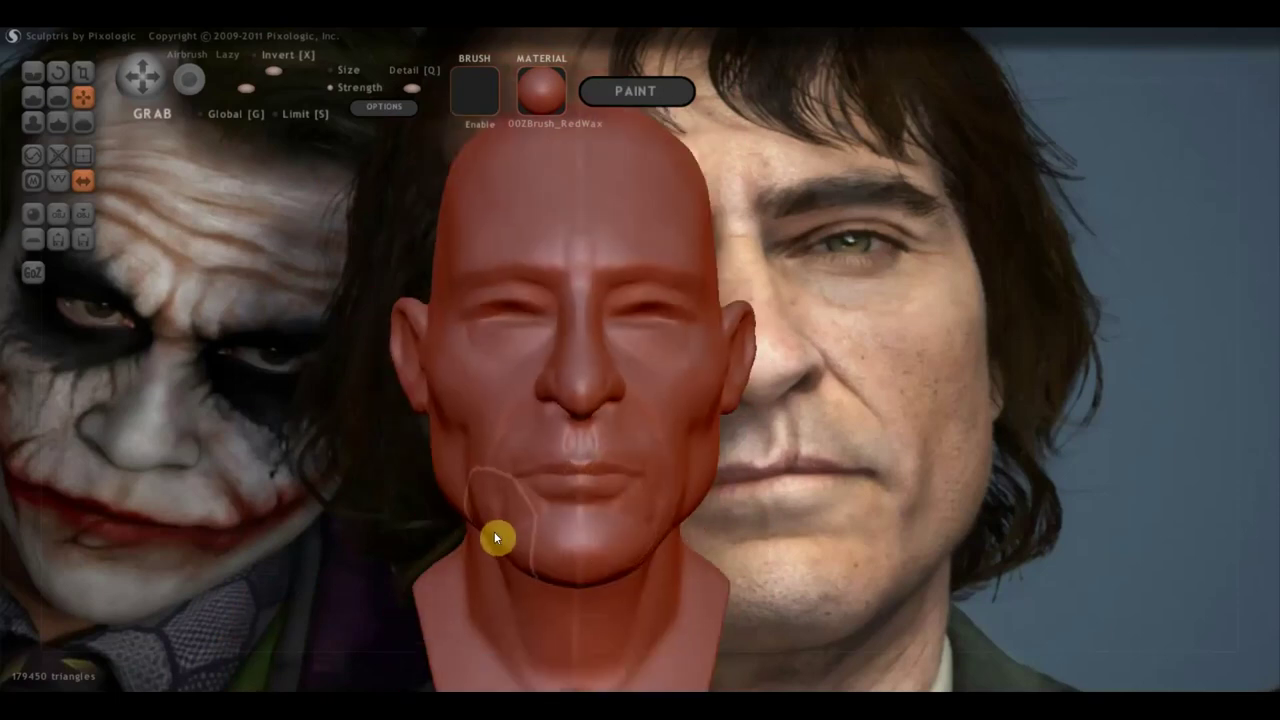
pyautogui.click(58, 97)
# Flatten the cheek surface down toward the nose from a close side profile
pyautogui.moveTo(380, 450)
pyautogui.mouseDown(button='right')
pyautogui.moveTo(458, 456)
pyautogui.moveTo(480, 502)
pyautogui.mouseUp(button='right')
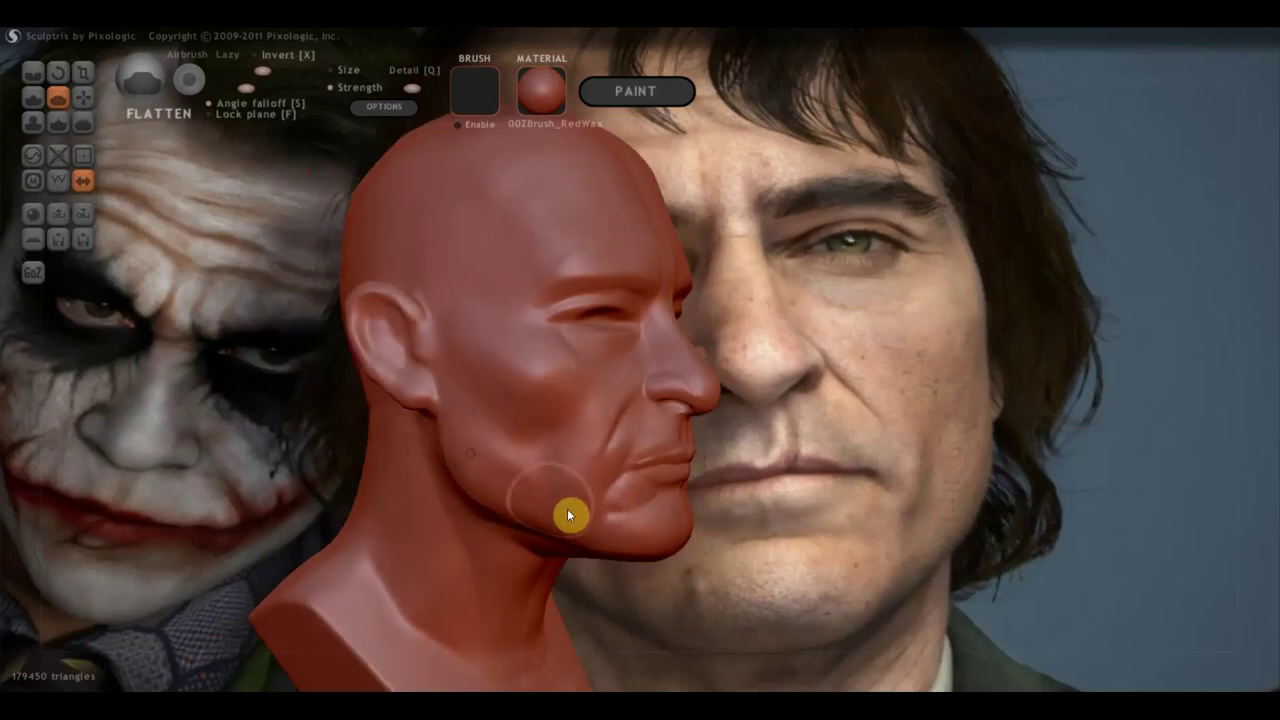
pyautogui.moveTo(557, 388)
pyautogui.mouseDown()
pyautogui.moveTo(480, 380)
pyautogui.moveTo(518, 362)
pyautogui.moveTo(543, 371)
pyautogui.moveTo(527, 400)
pyautogui.moveTo(509, 367)
pyautogui.mouseUp()
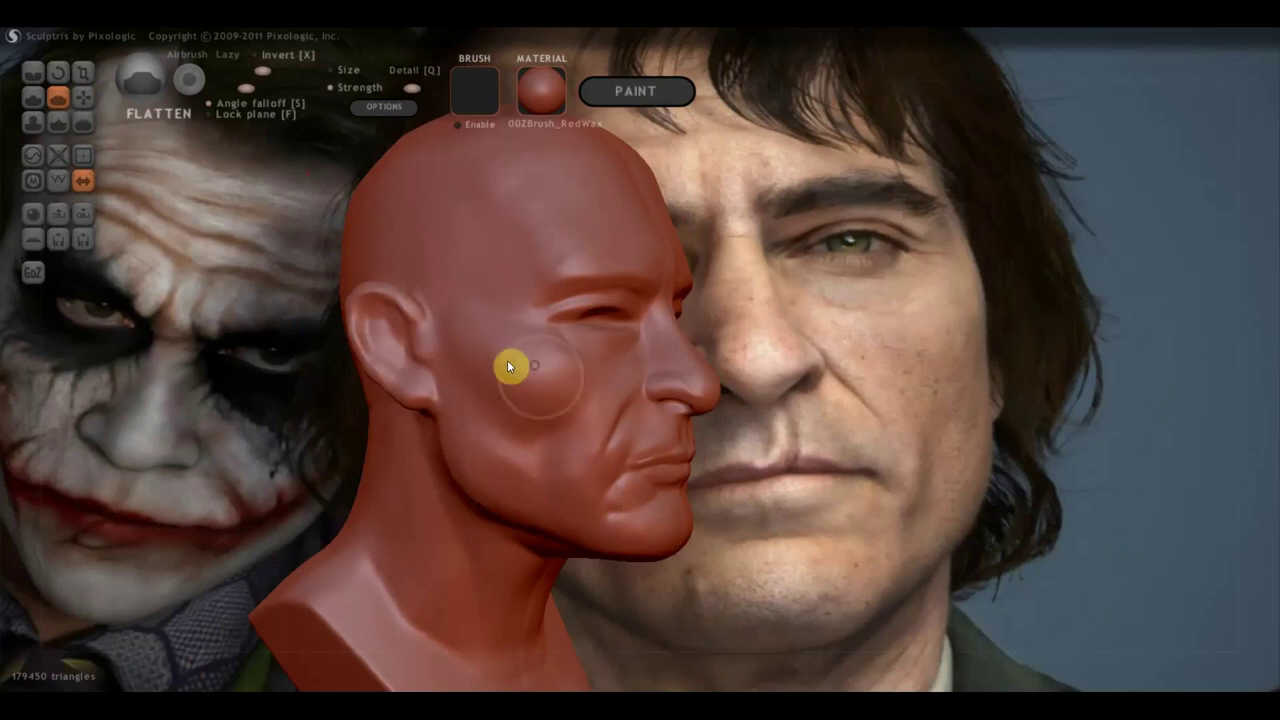
pyautogui.moveTo(542, 398); pyautogui.dragTo(528, 426, button='right')
pyautogui.scroll(2, 494, 447)
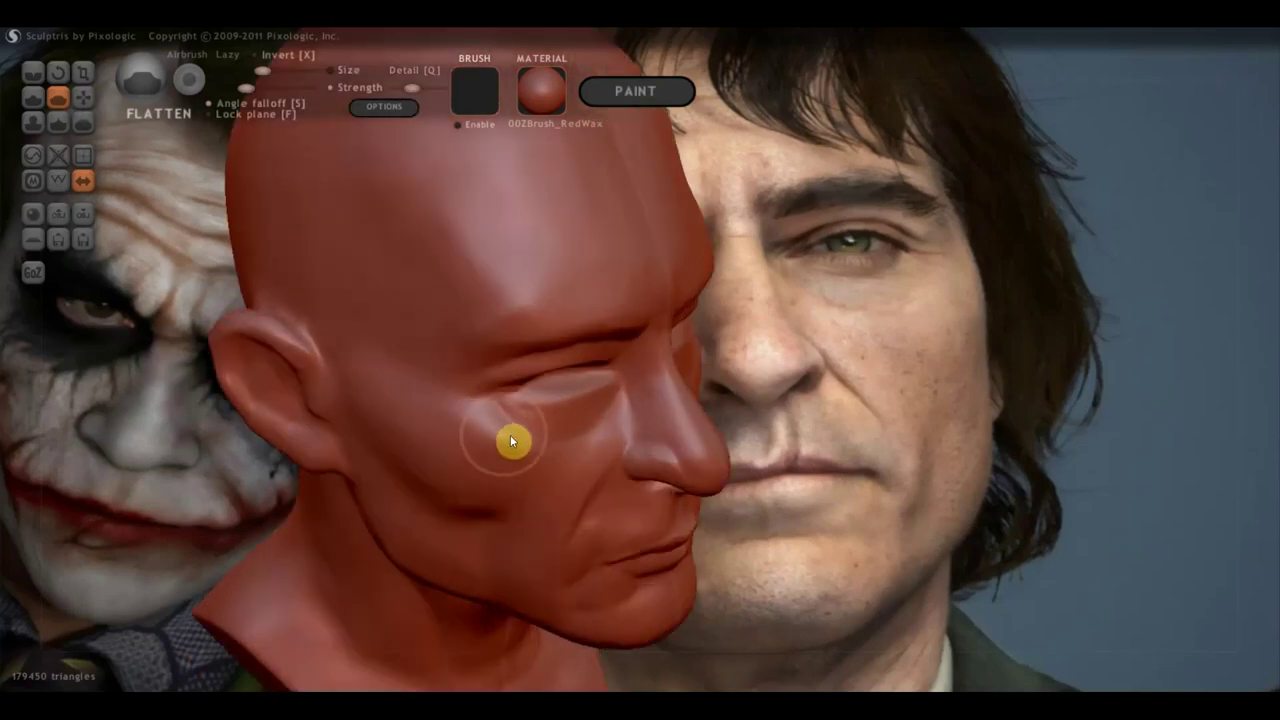
pyautogui.scroll(3, 487, 470)
pyautogui.moveTo(488, 477)
pyautogui.mouseDown()
pyautogui.moveTo(471, 494)
pyautogui.moveTo(403, 451)
pyautogui.moveTo(426, 454)
pyautogui.moveTo(471, 486)
pyautogui.moveTo(383, 449)
pyautogui.moveTo(400, 460)
pyautogui.moveTo(418, 448)
pyautogui.moveTo(423, 486)
pyautogui.moveTo(351, 434)
pyautogui.mouseUp()
pyautogui.moveTo(348, 428); pyautogui.dragTo(391, 435, button='right')
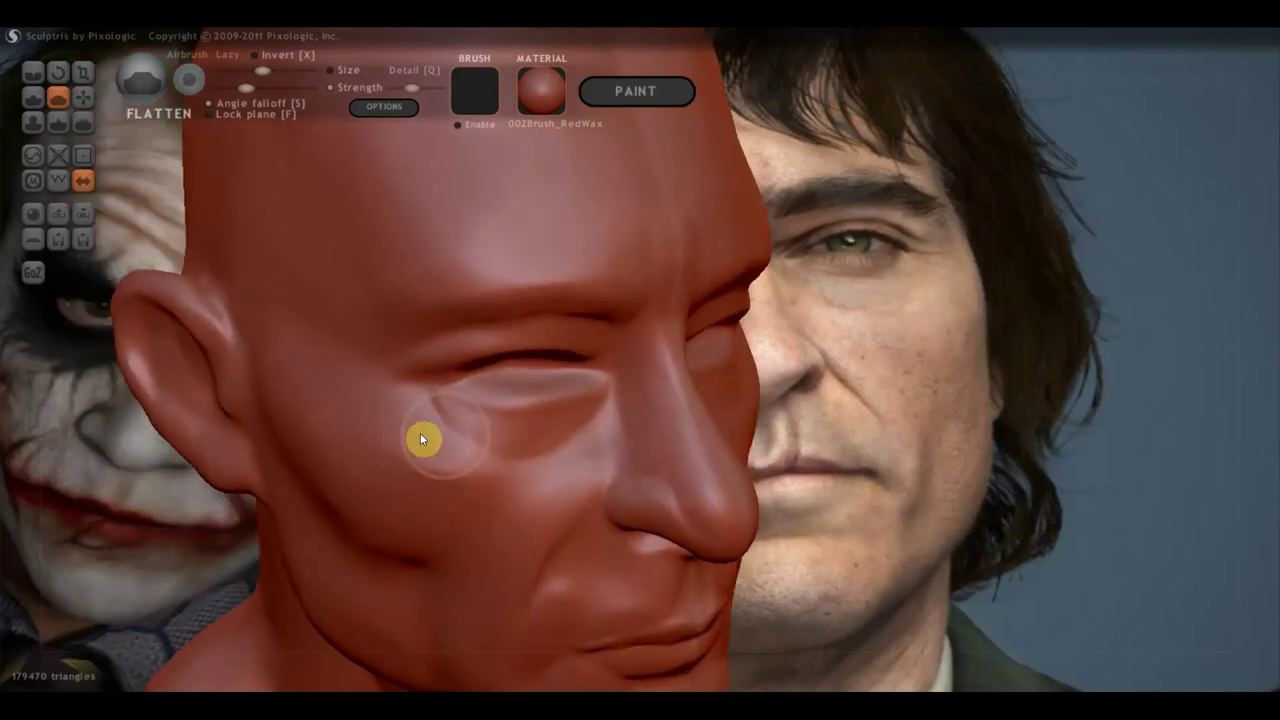
pyautogui.moveTo(421, 430)
pyautogui.mouseDown()
pyautogui.moveTo(449, 486)
pyautogui.moveTo(443, 471)
pyautogui.moveTo(486, 495)
pyautogui.mouseUp()
pyautogui.moveTo(486, 495)
pyautogui.mouseDown(button='right')
pyautogui.moveTo(449, 523)
pyautogui.moveTo(511, 500)
pyautogui.moveTo(517, 517)
pyautogui.moveTo(576, 510)
pyautogui.mouseUp(button='right')
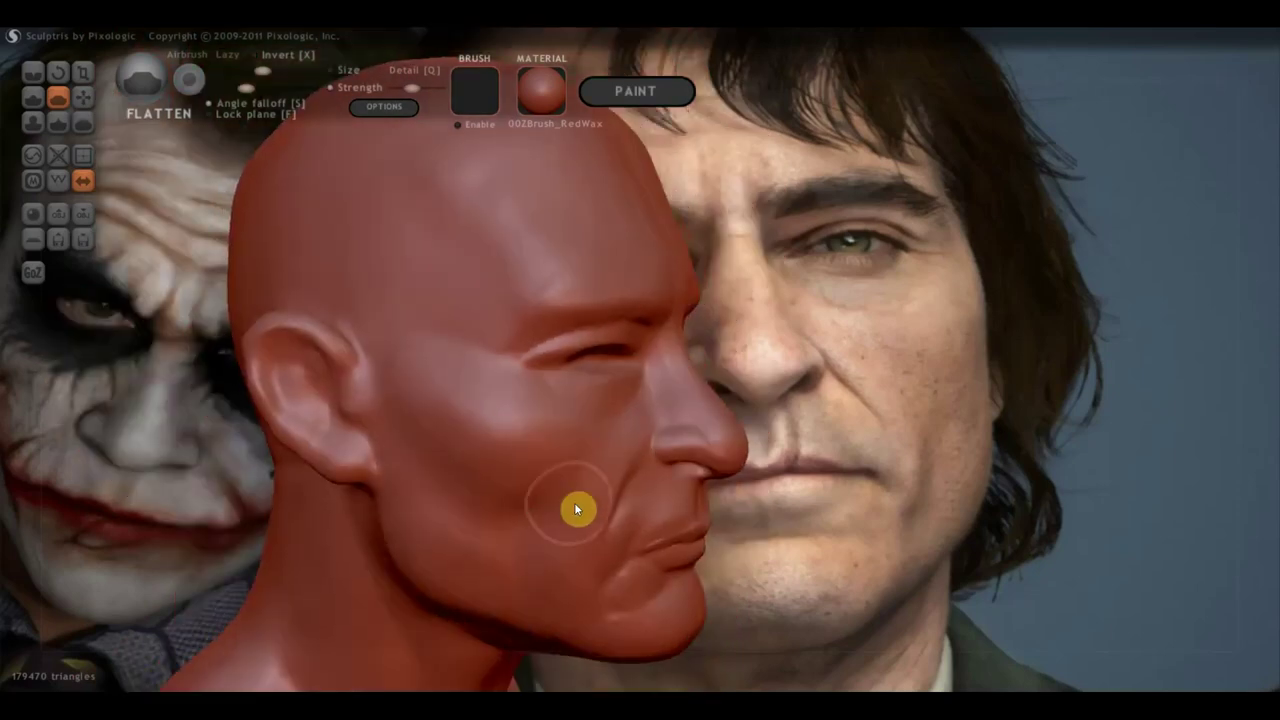
# Cut a crease on the cheek beside the nose with the Crease brush
pyautogui.click(33, 97)
pyautogui.moveTo(591, 443)
pyautogui.mouseDown(button='right')
pyautogui.moveTo(537, 483)
pyautogui.moveTo(551, 477)
pyautogui.mouseUp(button='right')
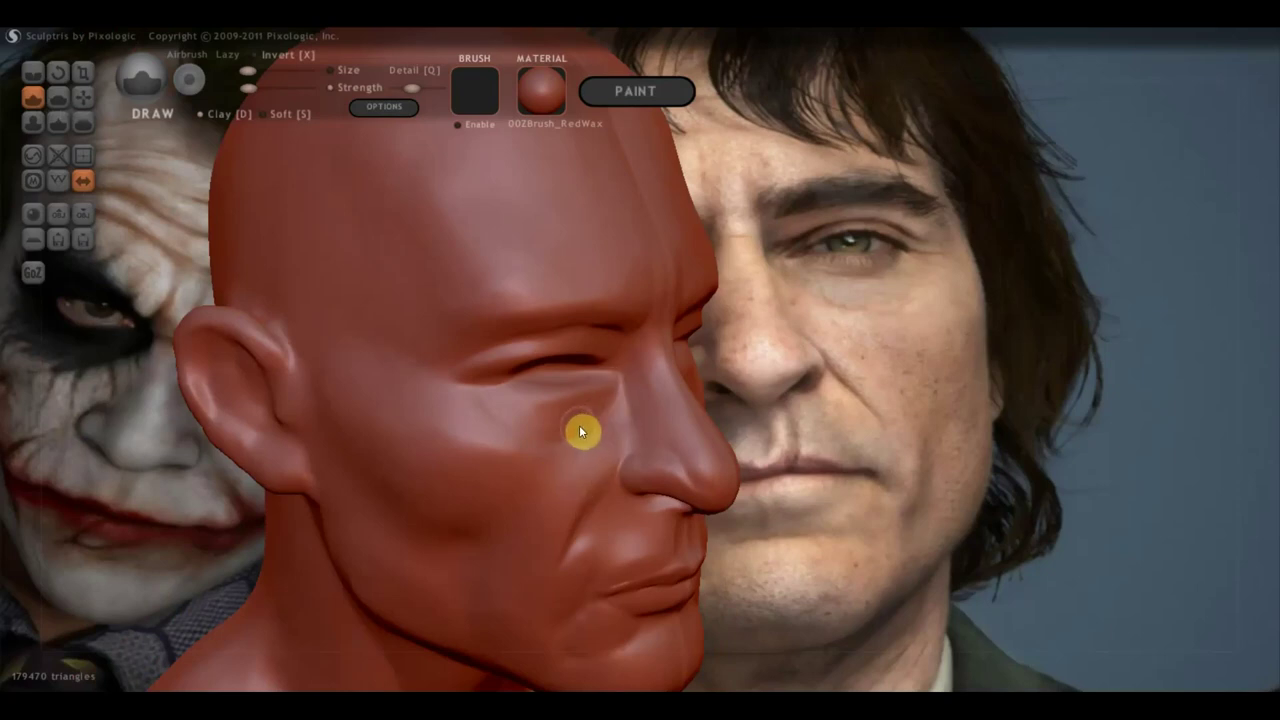
pyautogui.click(33, 72)
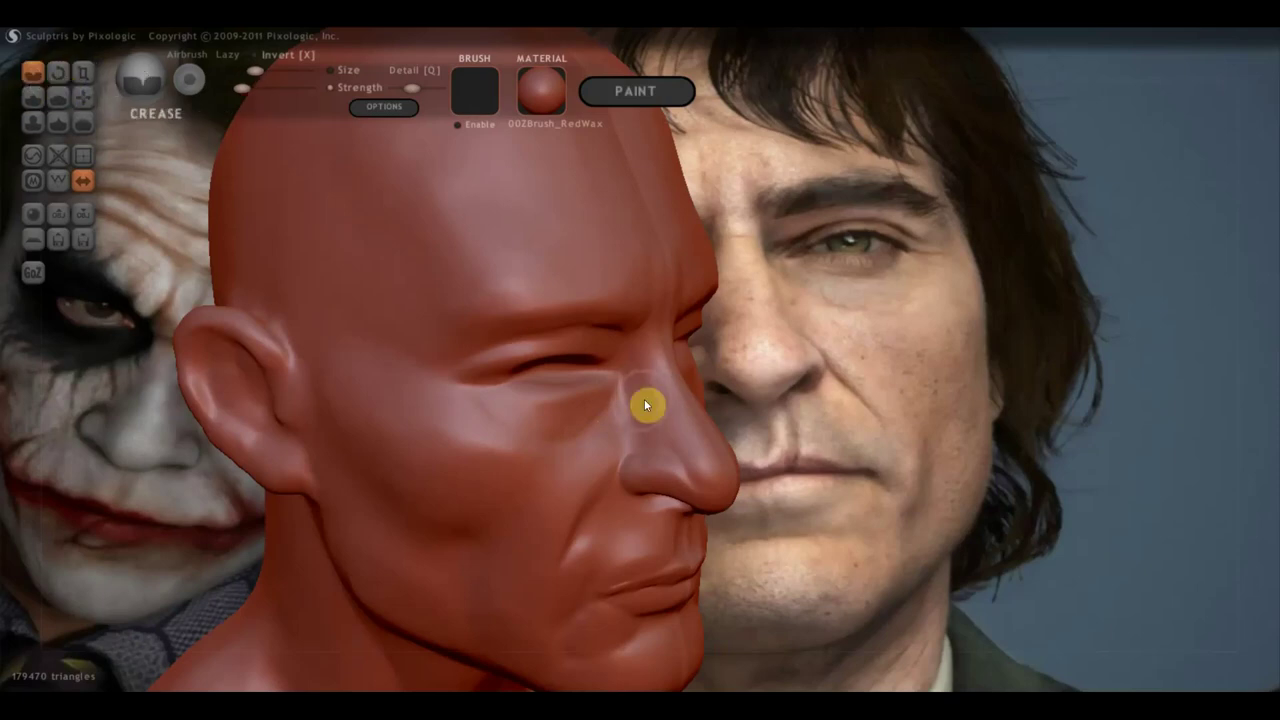
pyautogui.moveTo(601, 426); pyautogui.dragTo(581, 437)
pyautogui.moveTo(509, 437)
pyautogui.mouseDown(button='right')
pyautogui.moveTo(571, 437)
pyautogui.moveTo(491, 429)
pyautogui.moveTo(628, 450)
pyautogui.moveTo(654, 423)
pyautogui.mouseUp(button='right')
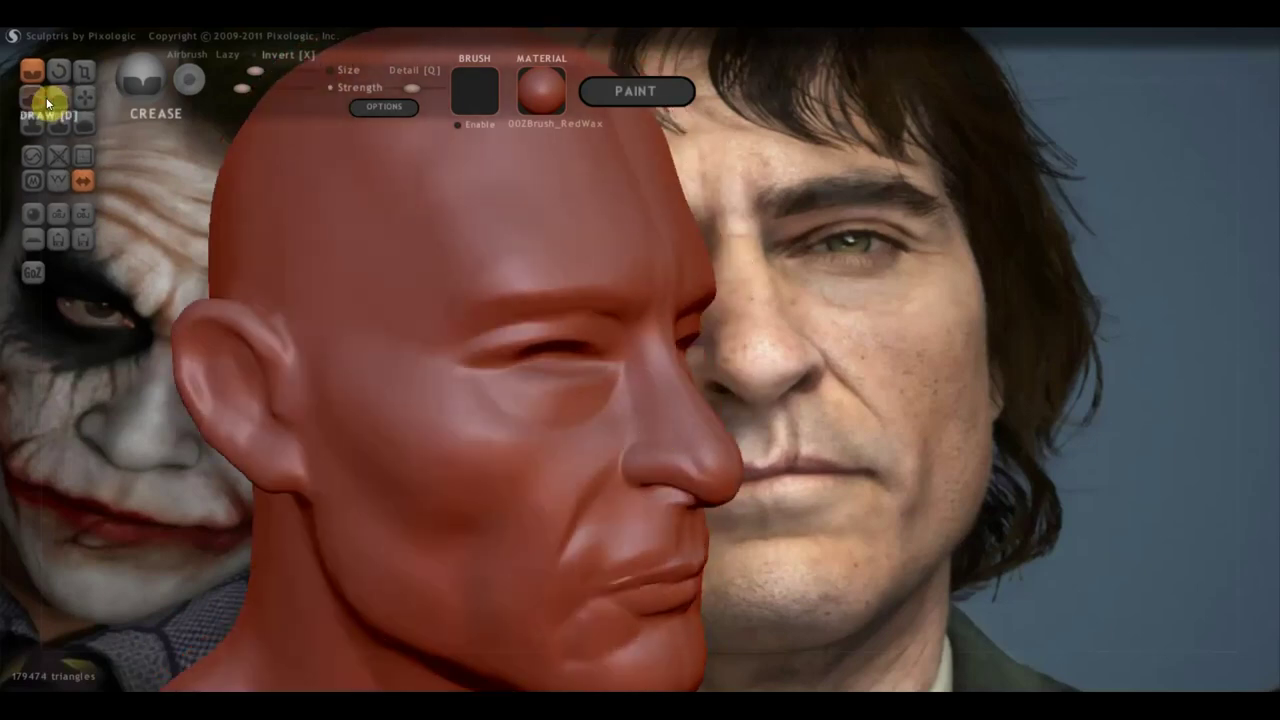
# Add a small build-up along the side of the nose with the Draw brush
pyautogui.click(46, 97)
pyautogui.moveTo(500, 440); pyautogui.dragTo(561, 438, button='right')
pyautogui.moveTo(622, 400); pyautogui.dragTo(634, 448)
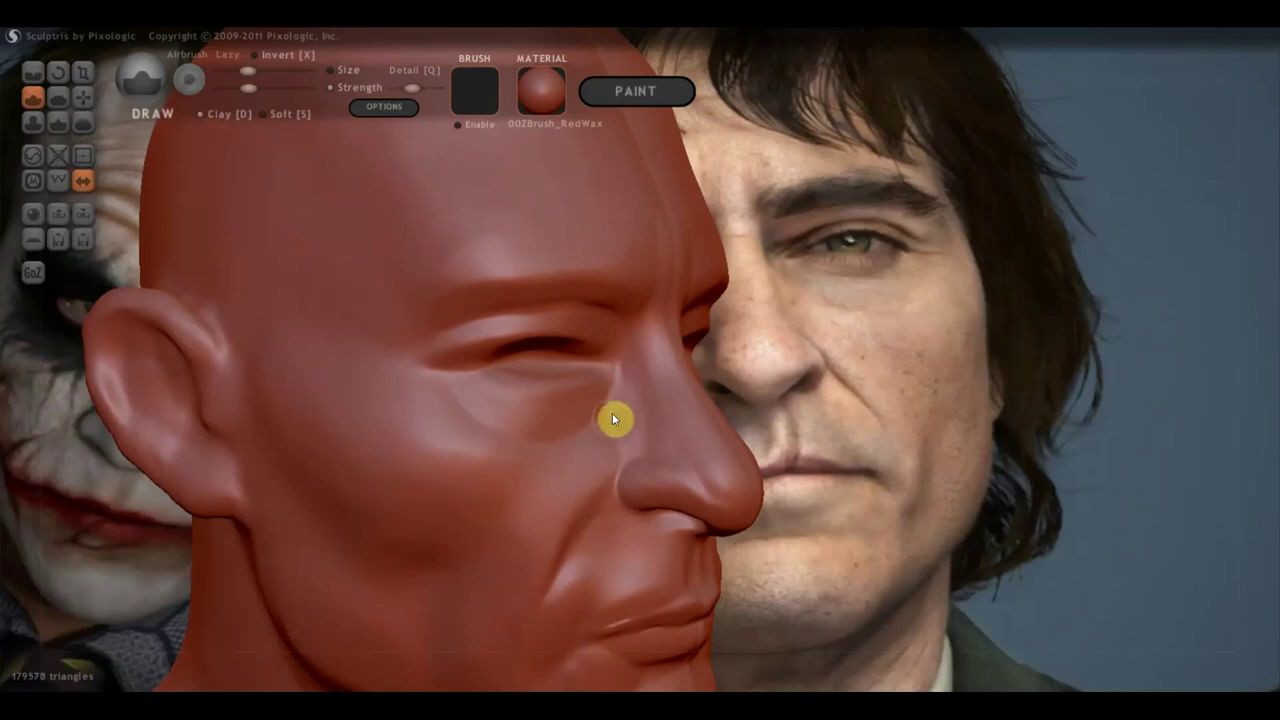
pyautogui.moveTo(632, 455)
pyautogui.mouseDown()
pyautogui.moveTo(632, 434)
pyautogui.moveTo(665, 433)
pyautogui.mouseUp()
pyautogui.moveTo(613, 440)
pyautogui.mouseDown(button='right')
pyautogui.moveTo(520, 491)
pyautogui.moveTo(683, 469)
pyautogui.moveTo(640, 466)
pyautogui.moveTo(671, 465)
pyautogui.mouseUp(button='right')
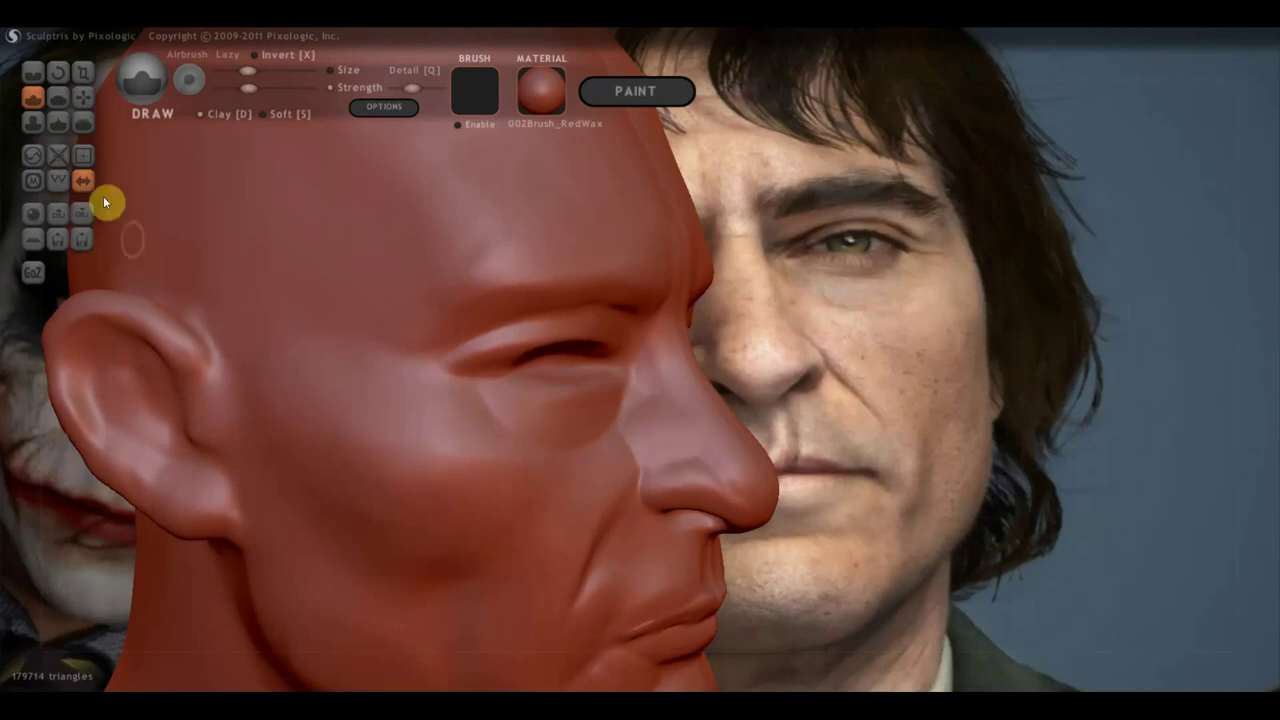
# Zoom in and smooth the surface on the side of the nose with Flatten
pyautogui.click(58, 97)
pyautogui.scroll(2, 571, 448)
pyautogui.scroll(2, 680, 463)
pyautogui.moveTo(672, 480)
pyautogui.mouseDown()
pyautogui.moveTo(643, 517)
pyautogui.moveTo(683, 531)
pyautogui.moveTo(654, 457)
pyautogui.mouseUp()
pyautogui.moveTo(674, 509); pyautogui.dragTo(612, 484, button='right')
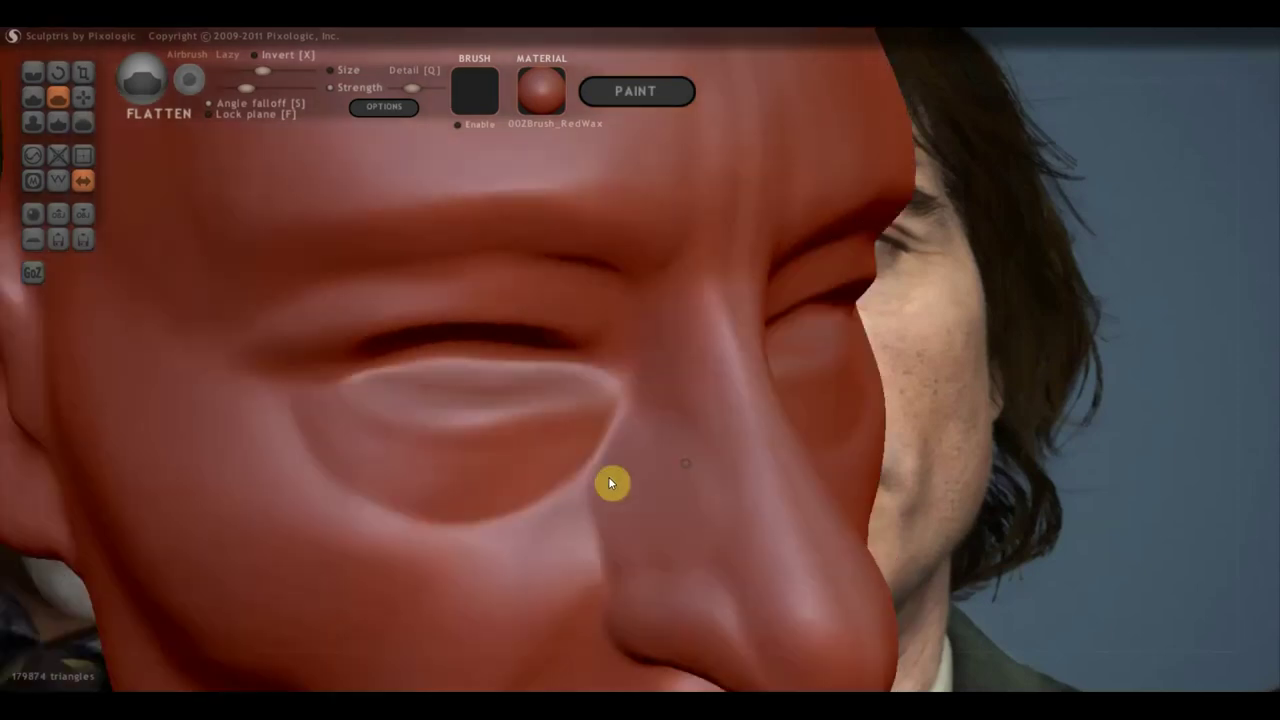
pyautogui.scroll(-2, 537, 471)
pyautogui.scroll(-2, 491, 443)
pyautogui.click(83, 97)
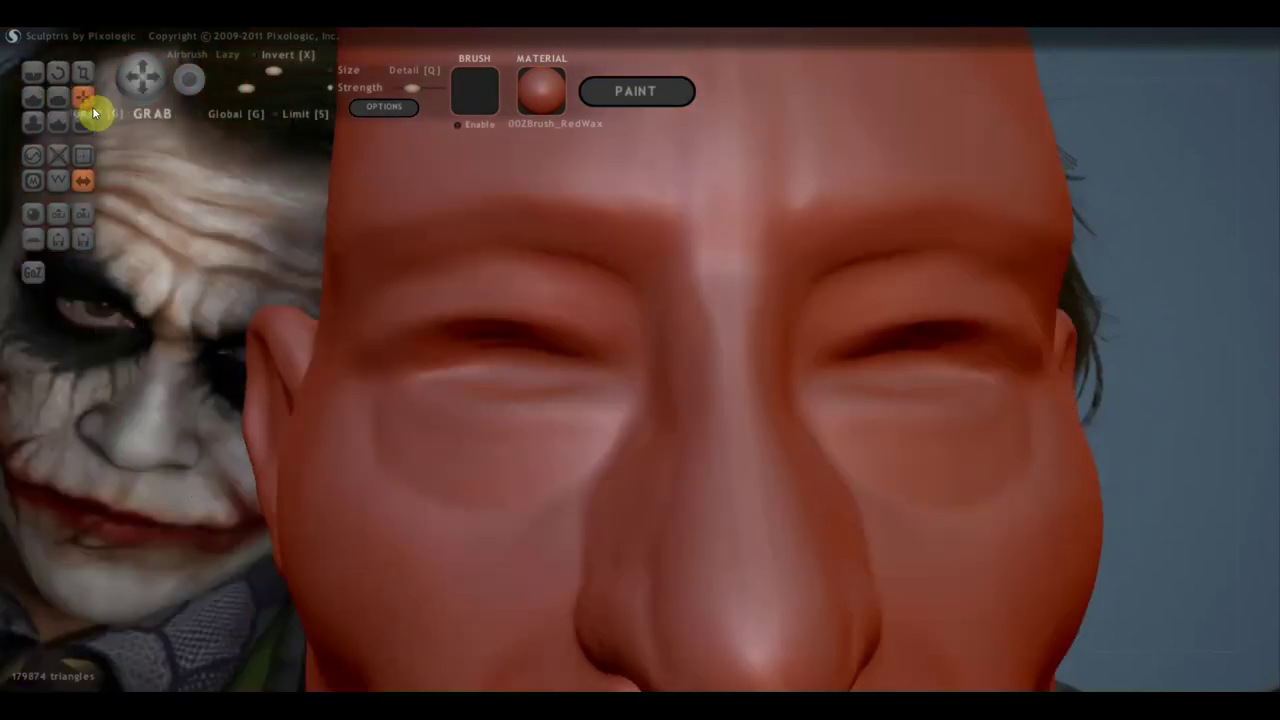
# Pull the nose wing and the cheek beside it into shape with the Grab brush
pyautogui.moveTo(491, 520); pyautogui.dragTo(577, 500, button='right')
pyautogui.scroll(2, 571, 477)
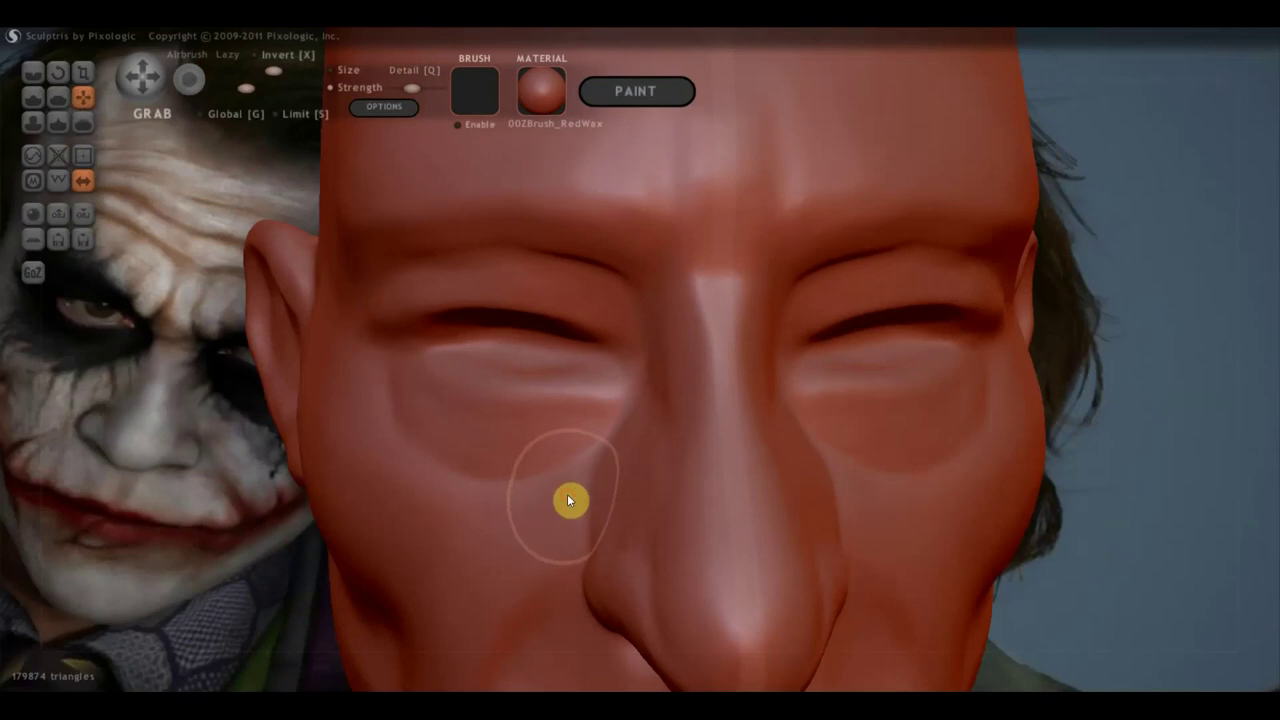
pyautogui.moveTo(598, 512); pyautogui.dragTo(605, 483)
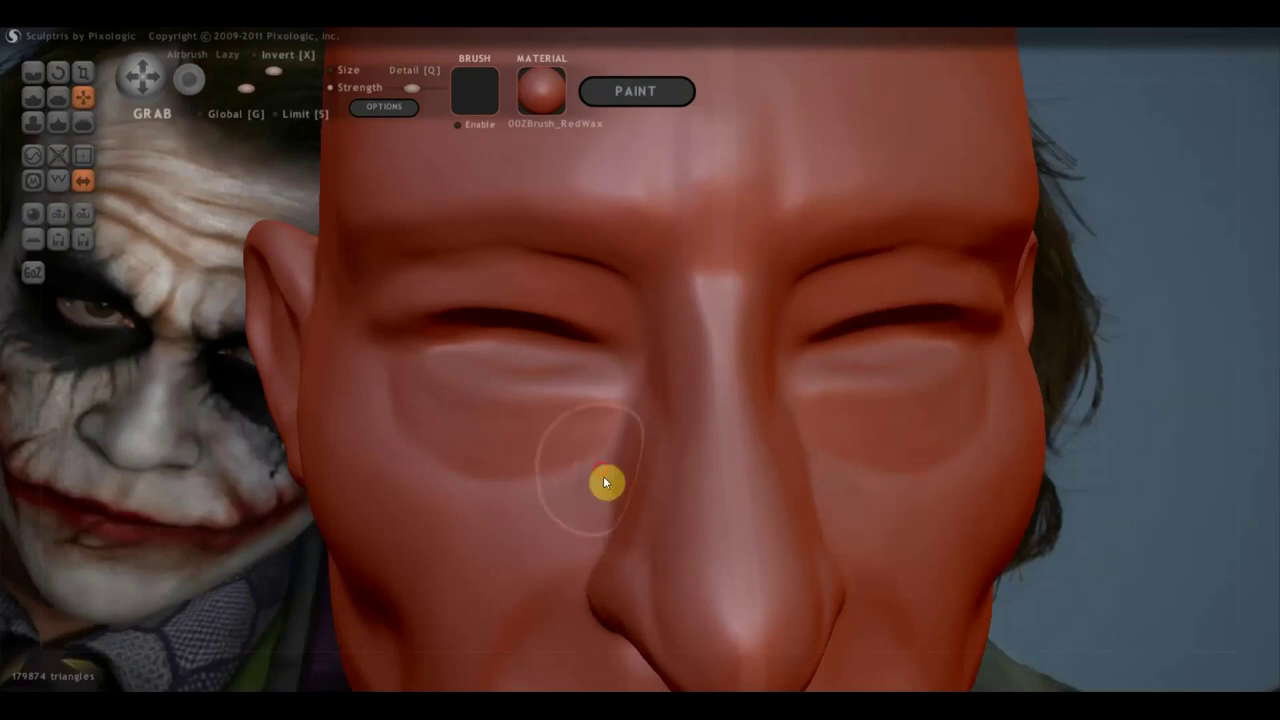
pyautogui.moveTo(610, 471); pyautogui.dragTo(729, 420, button='right')
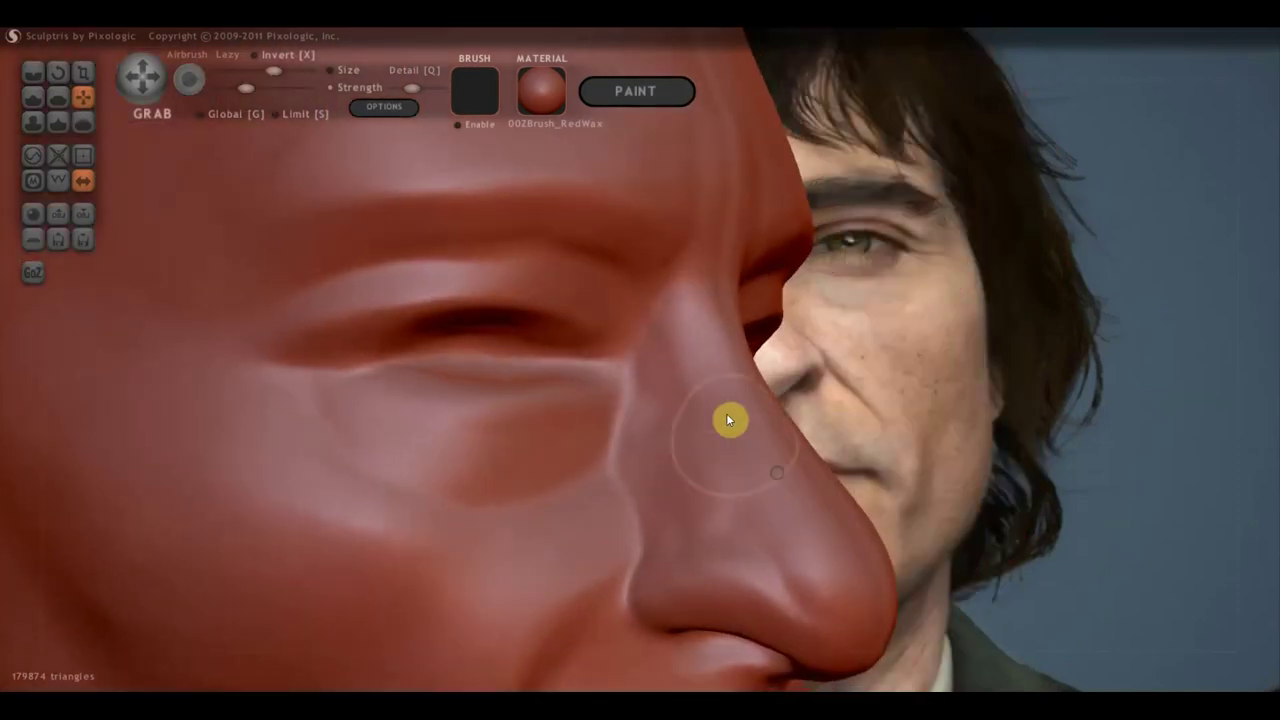
pyautogui.moveTo(746, 466); pyautogui.dragTo(703, 403, button='right')
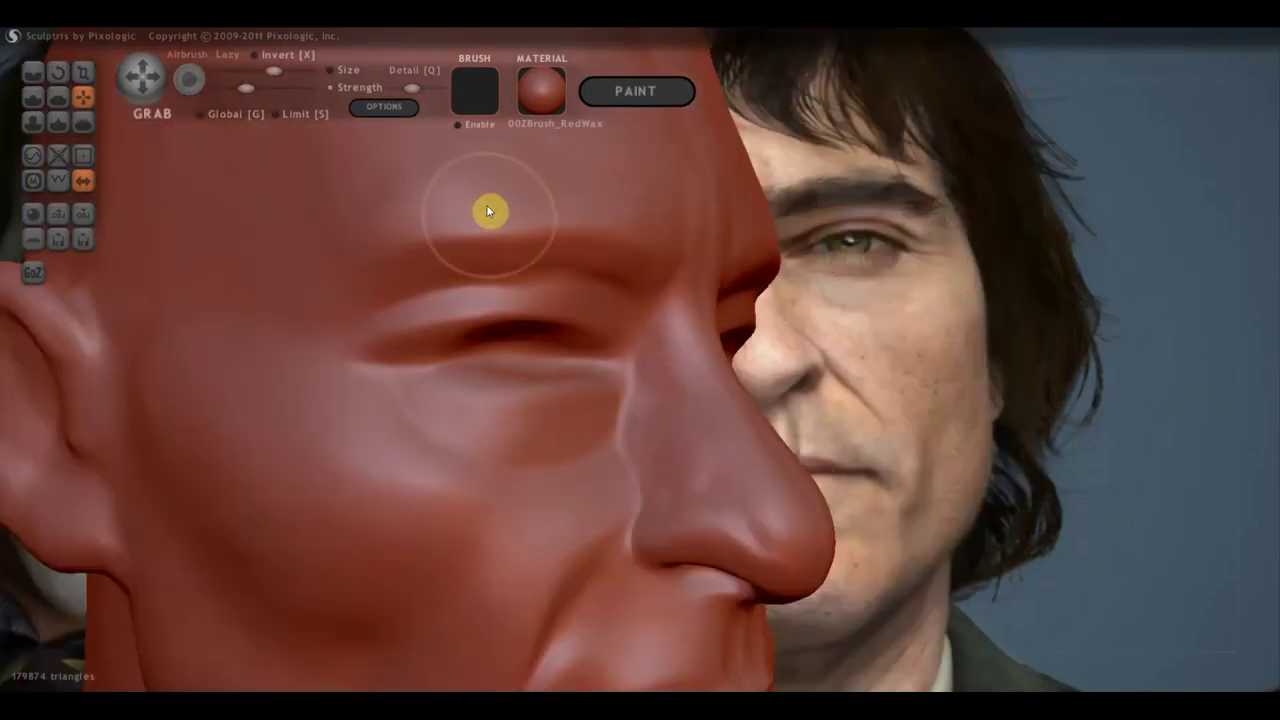
pyautogui.moveTo(526, 210); pyautogui.dragTo(686, 419, button='right')
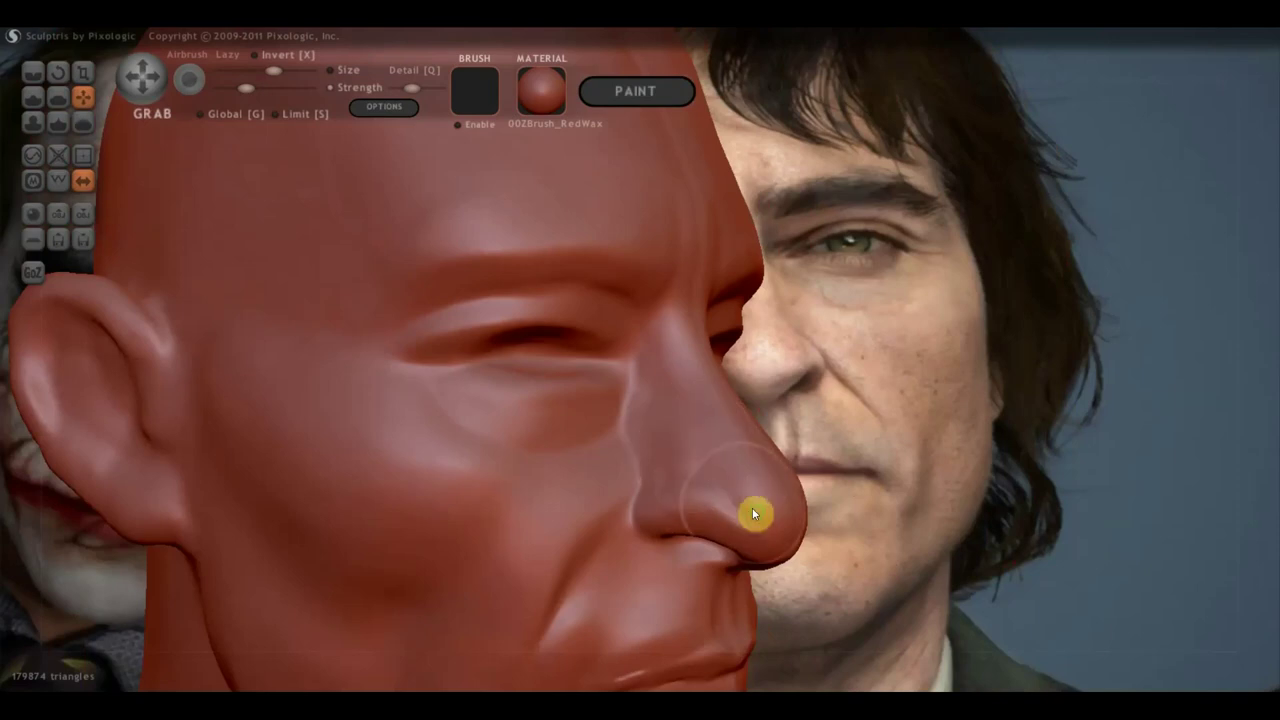
pyautogui.moveTo(800, 554)
pyautogui.mouseDown(button='right')
pyautogui.moveTo(721, 528)
pyautogui.moveTo(686, 371)
pyautogui.mouseUp(button='right')
# Flatten the surface of the upper lip with the Flatten brush
pyautogui.scroll(2, 676, 430)
pyautogui.scroll(1, 650, 465)
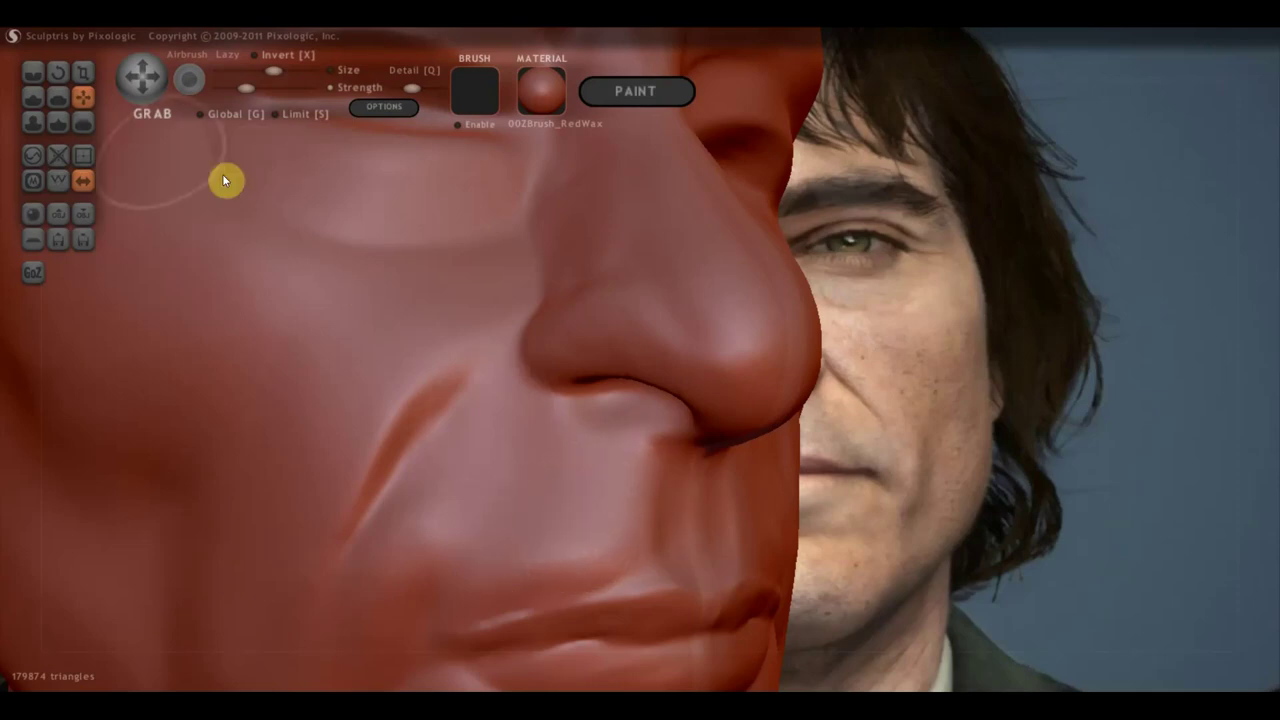
pyautogui.click(58, 97)
pyautogui.moveTo(617, 517)
pyautogui.mouseDown()
pyautogui.moveTo(631, 528)
pyautogui.moveTo(592, 552)
pyautogui.moveTo(500, 574)
pyautogui.mouseUp()
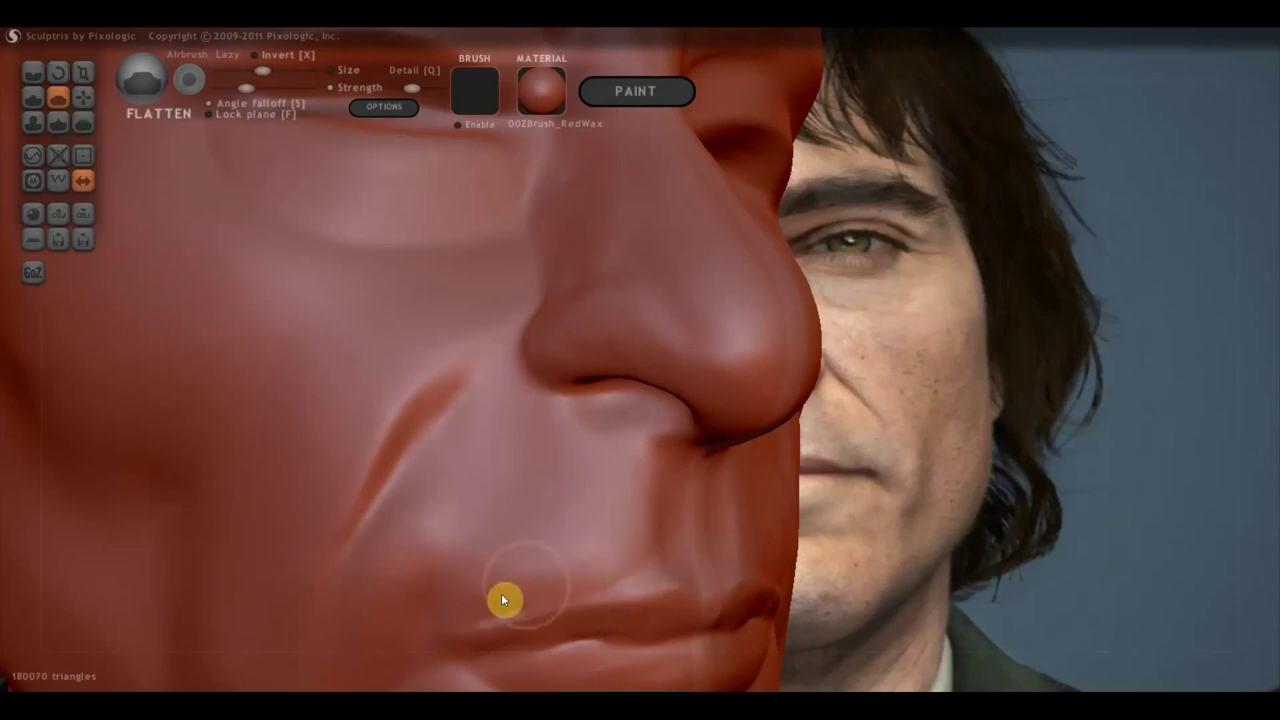
pyautogui.scroll(-3, 493, 529)
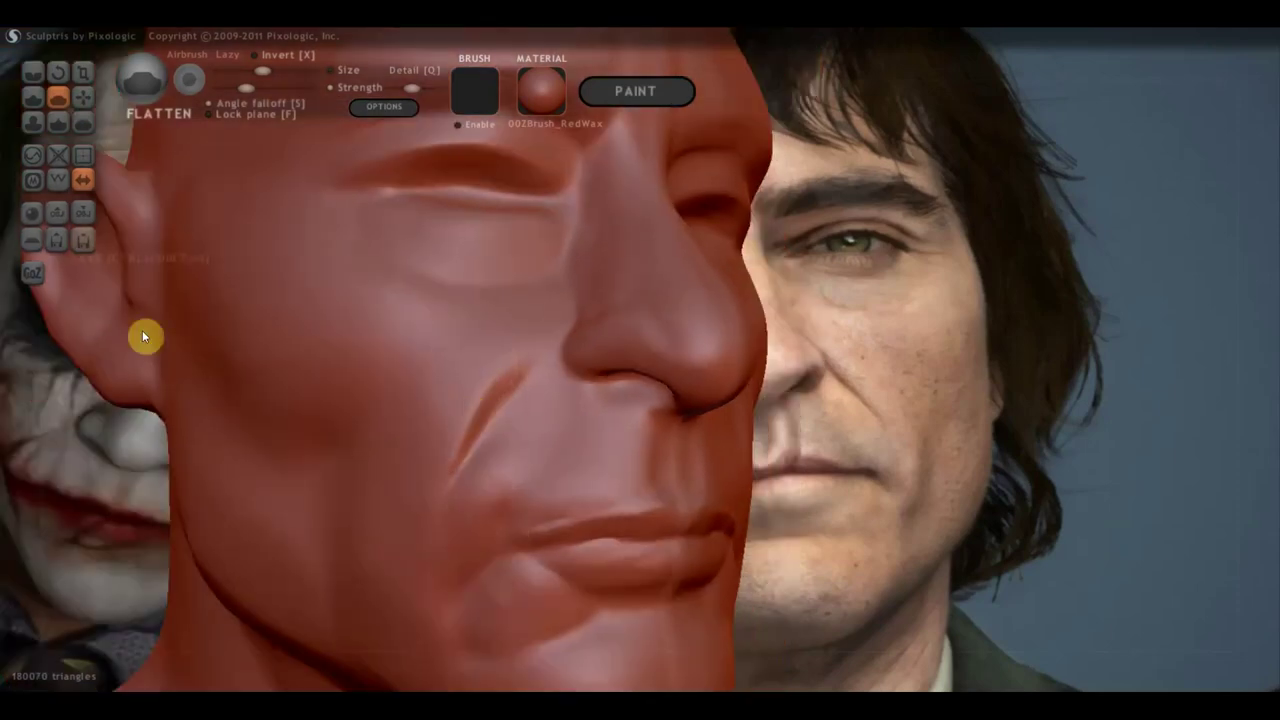
pyautogui.moveTo(237, 266)
pyautogui.mouseDown(button='right')
pyautogui.moveTo(171, 251)
pyautogui.moveTo(199, 273)
pyautogui.mouseUp(button='right')
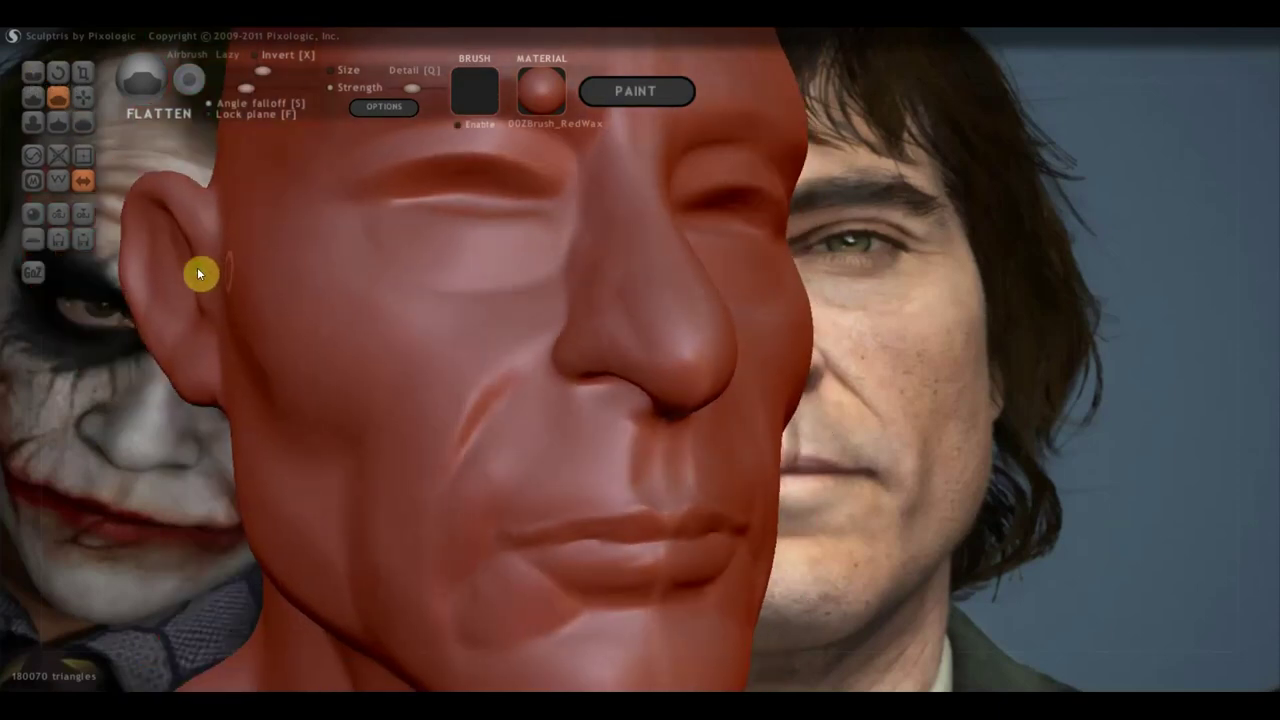
pyautogui.click(33, 97)
# Build up and deepen the nasolabial fold and lower cheek with the Draw brush
pyautogui.moveTo(600, 500)
pyautogui.mouseDown(button='right')
pyautogui.moveTo(528, 478)
pyautogui.moveTo(606, 351)
pyautogui.moveTo(631, 364)
pyautogui.mouseUp(button='right')
pyautogui.moveTo(624, 336); pyautogui.dragTo(655, 323)
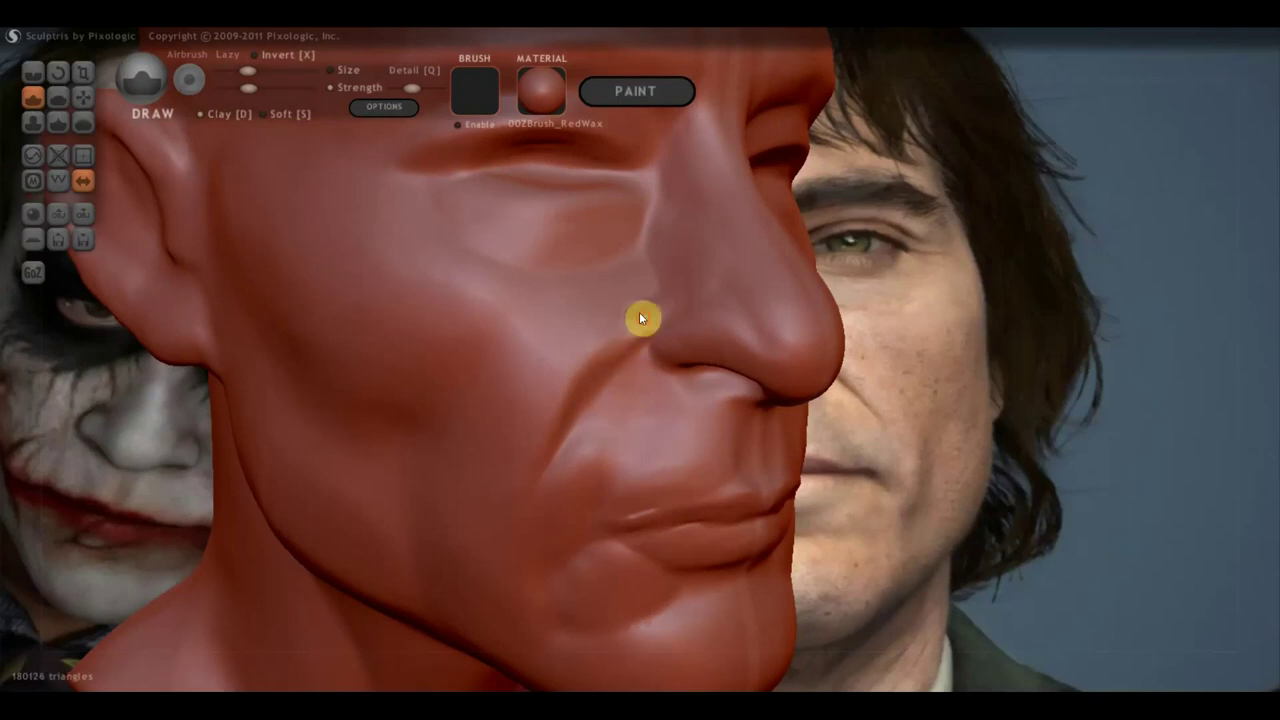
pyautogui.moveTo(657, 300); pyautogui.dragTo(646, 384)
pyautogui.moveTo(646, 384)
pyautogui.mouseDown(button='right')
pyautogui.moveTo(549, 329)
pyautogui.moveTo(643, 343)
pyautogui.moveTo(677, 406)
pyautogui.moveTo(600, 331)
pyautogui.moveTo(660, 357)
pyautogui.moveTo(551, 357)
pyautogui.moveTo(500, 317)
pyautogui.mouseUp(button='right')
pyautogui.scroll(3, 548, 355)
pyautogui.moveTo(508, 306)
pyautogui.mouseDown()
pyautogui.moveTo(451, 431)
pyautogui.moveTo(499, 276)
pyautogui.moveTo(490, 320)
pyautogui.mouseUp()
pyautogui.moveTo(461, 358); pyautogui.dragTo(452, 468)
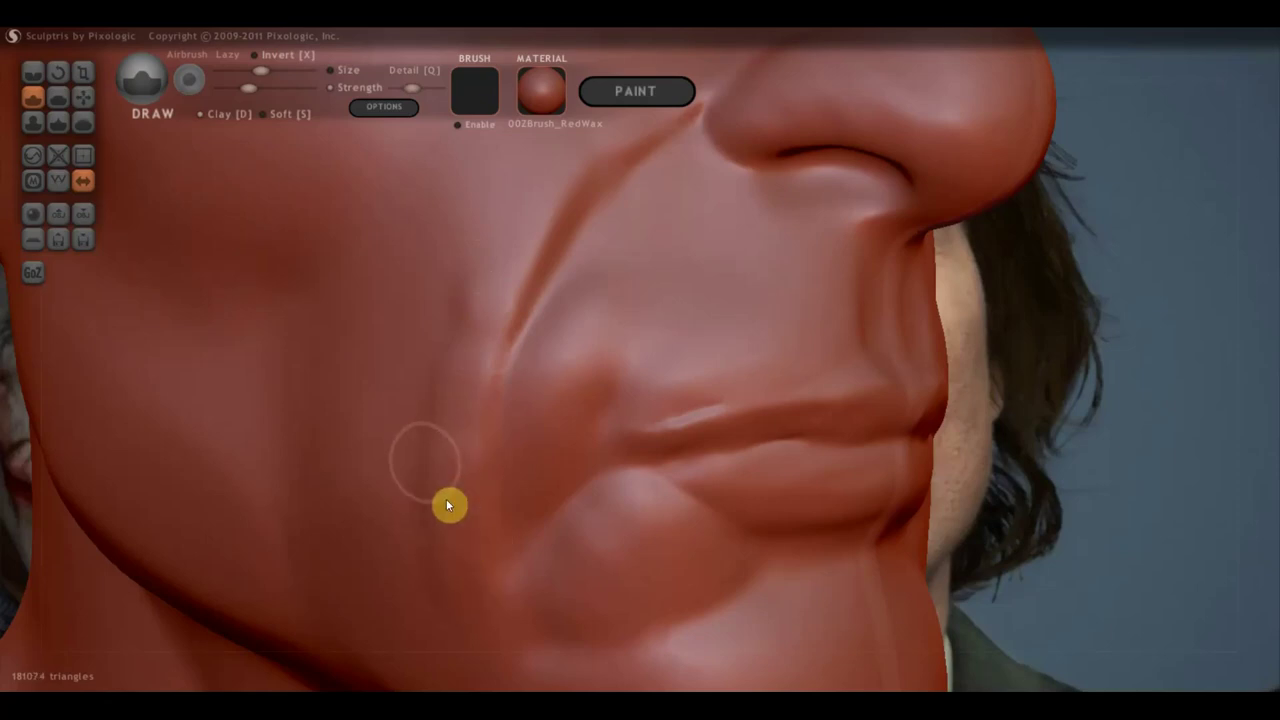
pyautogui.moveTo(463, 486)
pyautogui.mouseDown()
pyautogui.moveTo(469, 371)
pyautogui.moveTo(489, 345)
pyautogui.mouseUp()
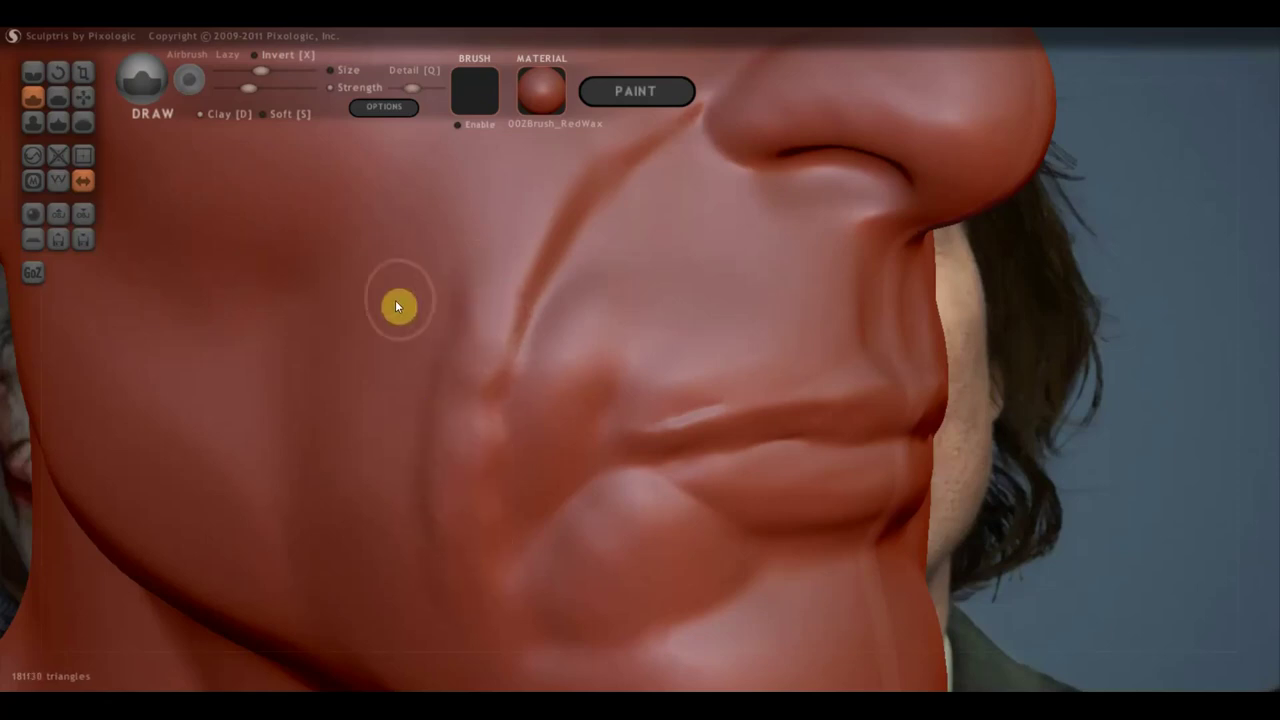
pyautogui.moveTo(400, 466); pyautogui.dragTo(425, 615)
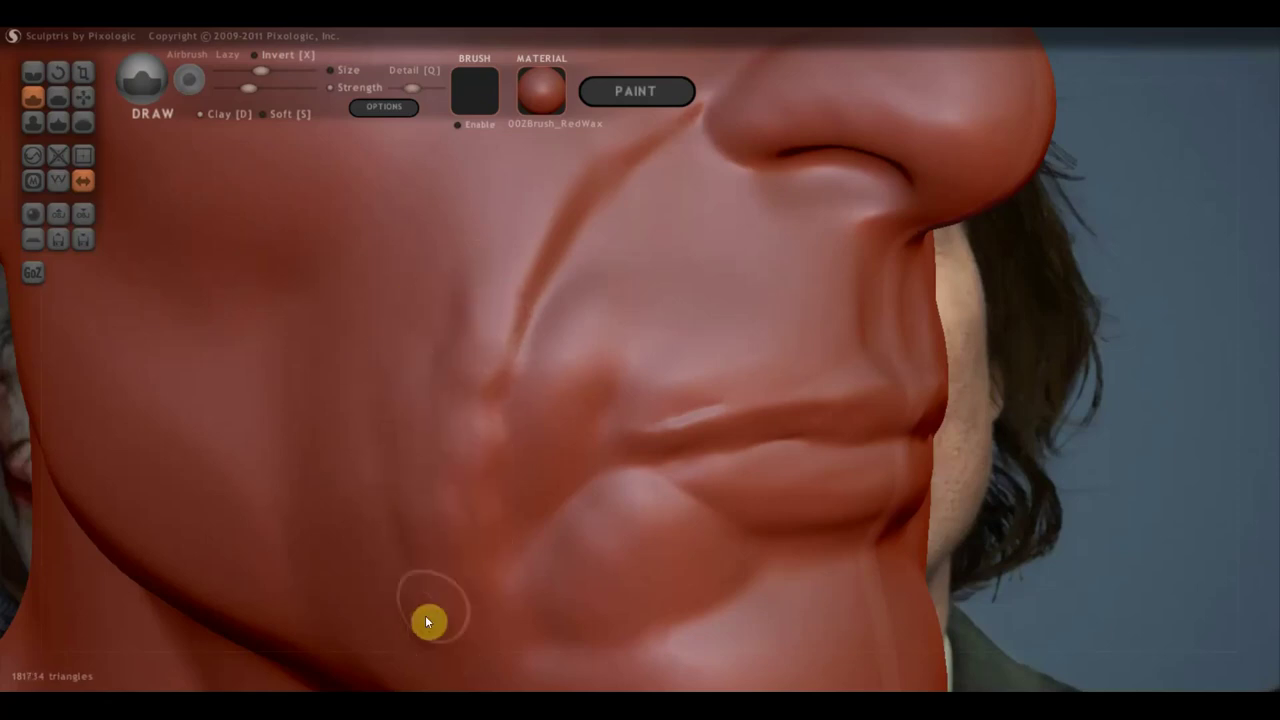
pyautogui.scroll(-2, 440, 600)
pyautogui.moveTo(464, 484); pyautogui.dragTo(492, 532)
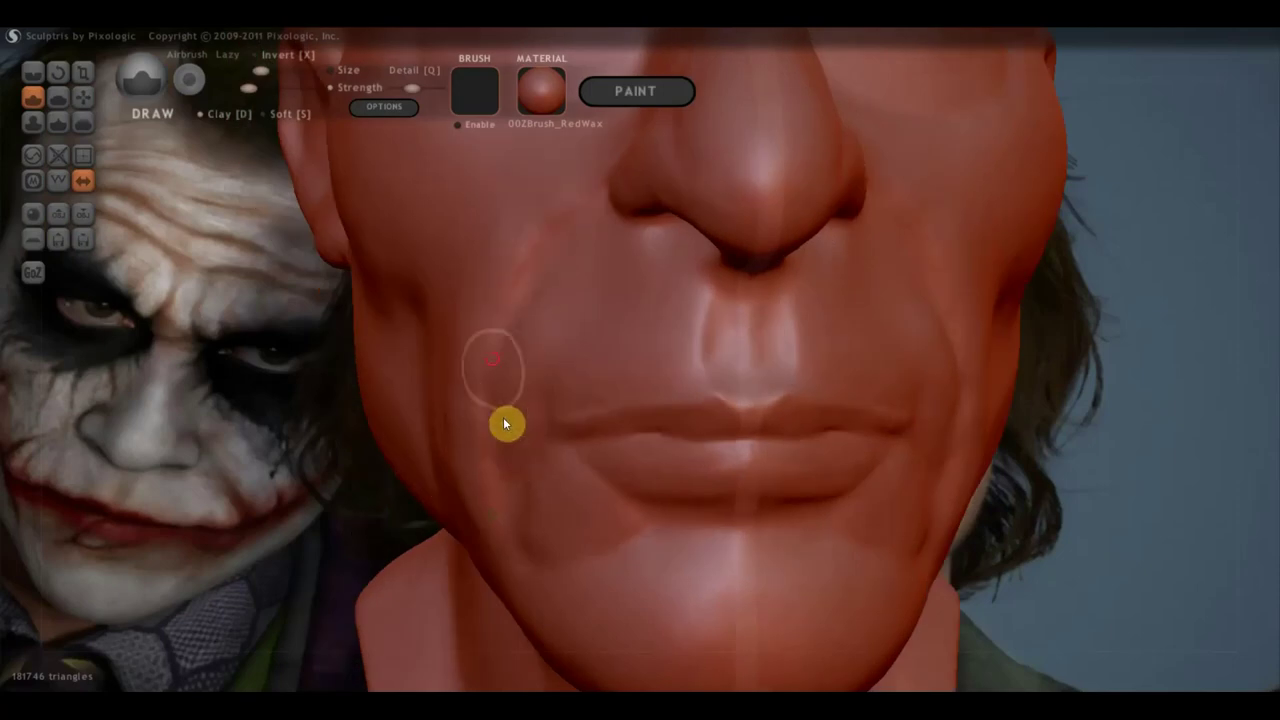
pyautogui.scroll(-2, 590, 610)
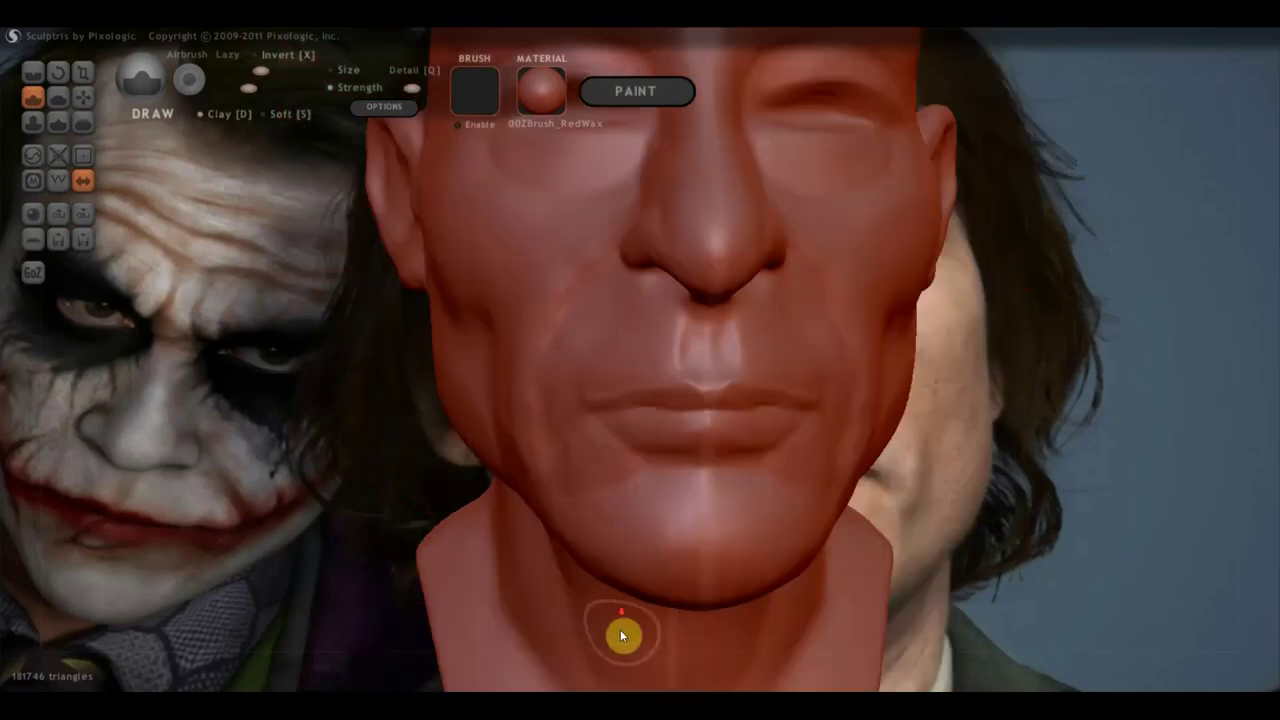
pyautogui.moveTo(672, 587)
pyautogui.mouseDown(button='right')
pyautogui.moveTo(684, 575)
pyautogui.moveTo(625, 486)
pyautogui.mouseUp(button='right')
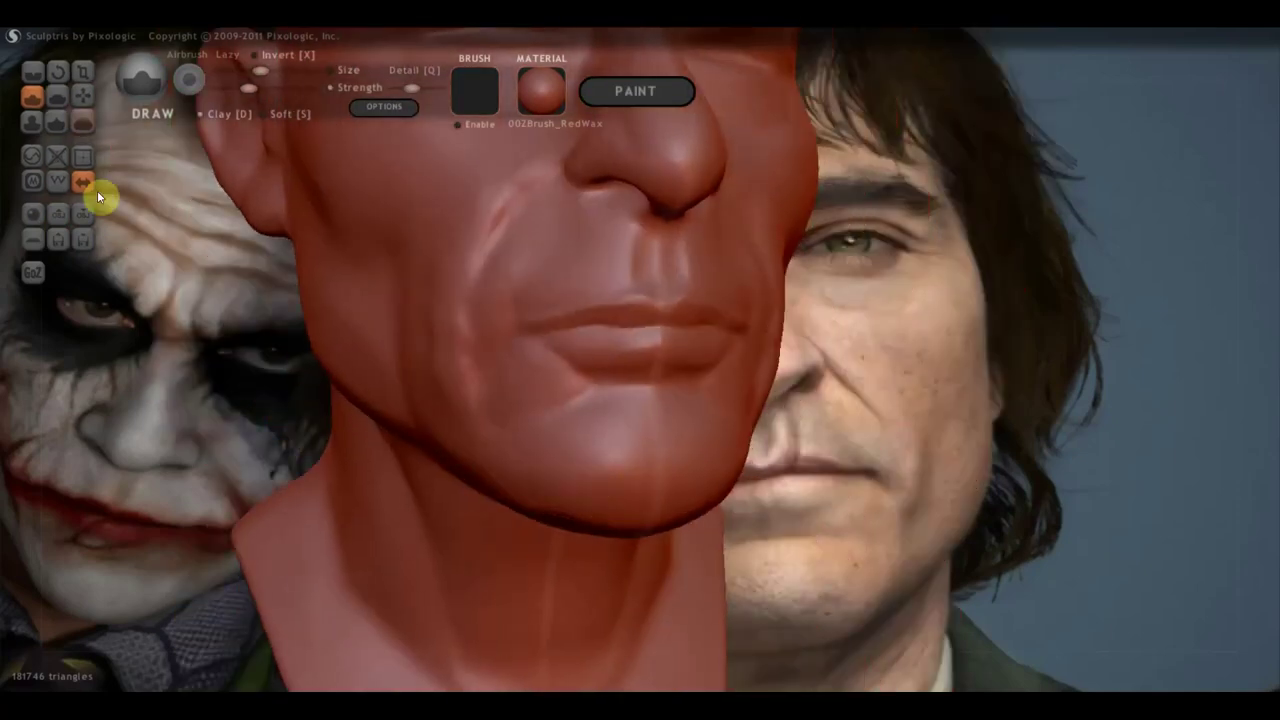
# Carve sharp creases along the nasolabial fold, below the mouth corner and along the jaw
pyautogui.click(33, 72)
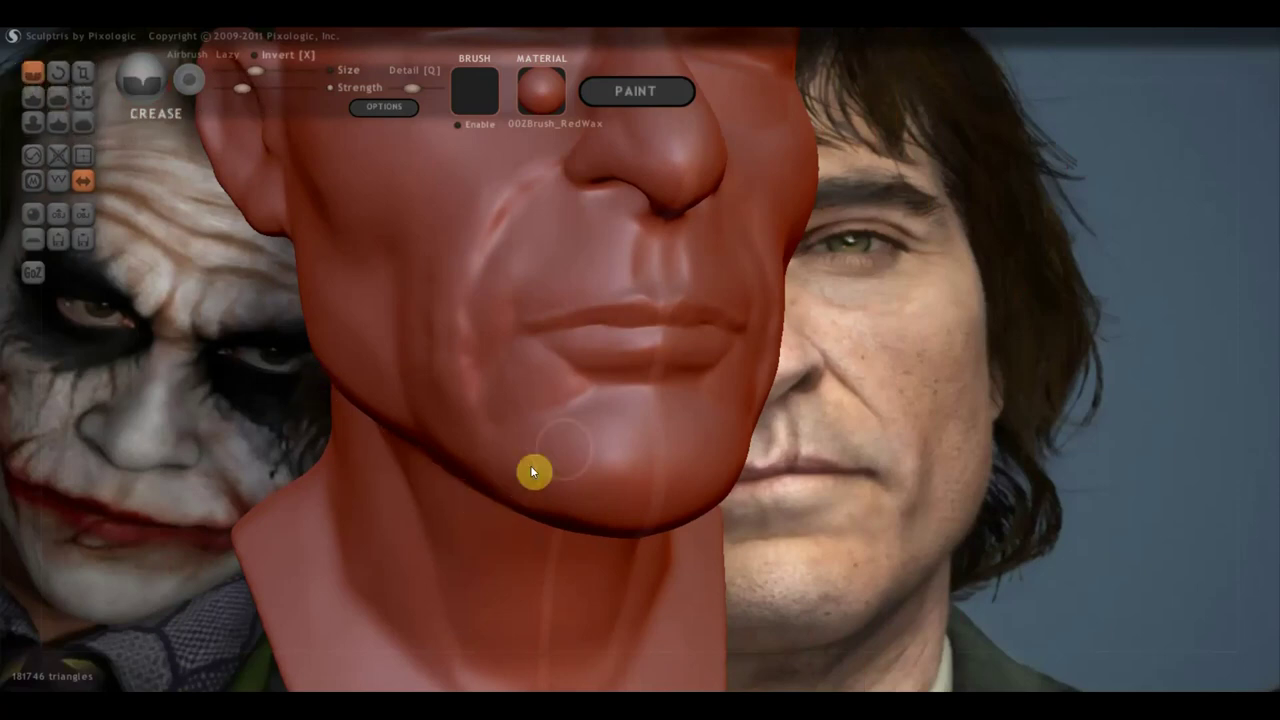
pyautogui.moveTo(568, 429)
pyautogui.mouseDown()
pyautogui.moveTo(528, 458)
pyautogui.moveTo(563, 429)
pyautogui.moveTo(531, 474)
pyautogui.moveTo(617, 406)
pyautogui.moveTo(674, 405)
pyautogui.mouseUp()
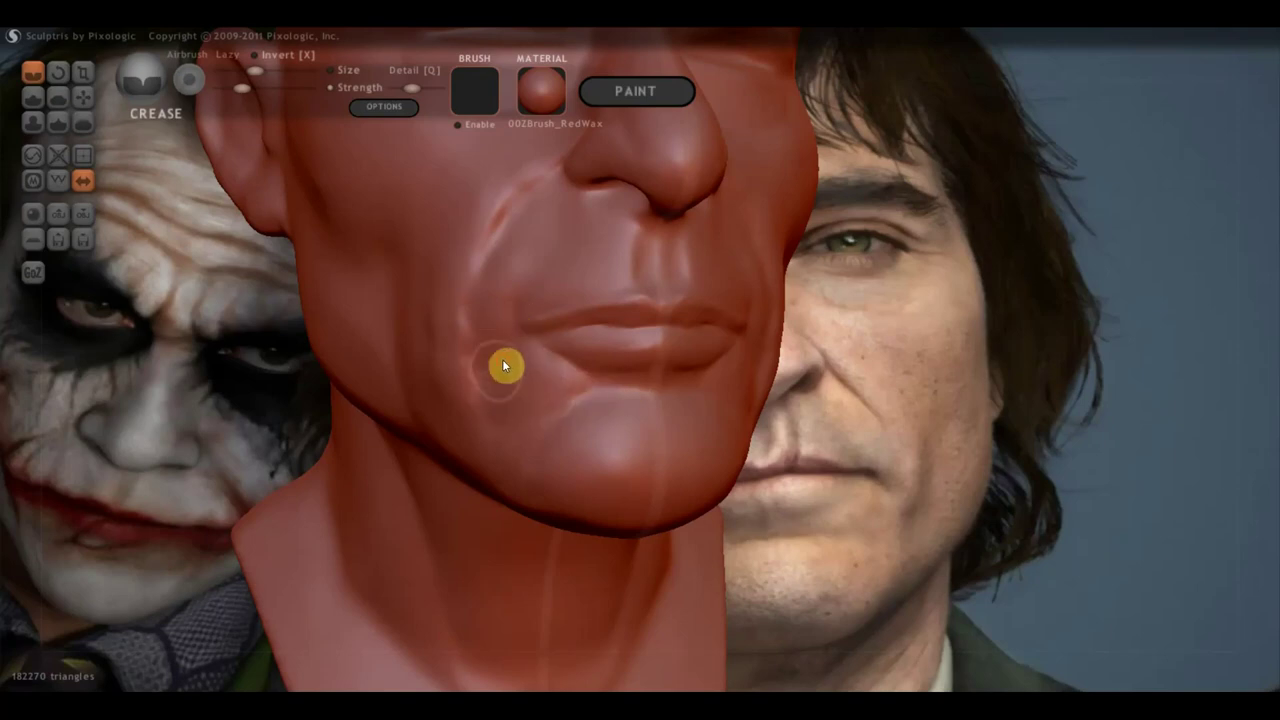
pyautogui.click(587, 396)
pyautogui.moveTo(509, 424); pyautogui.dragTo(588, 436, button='right')
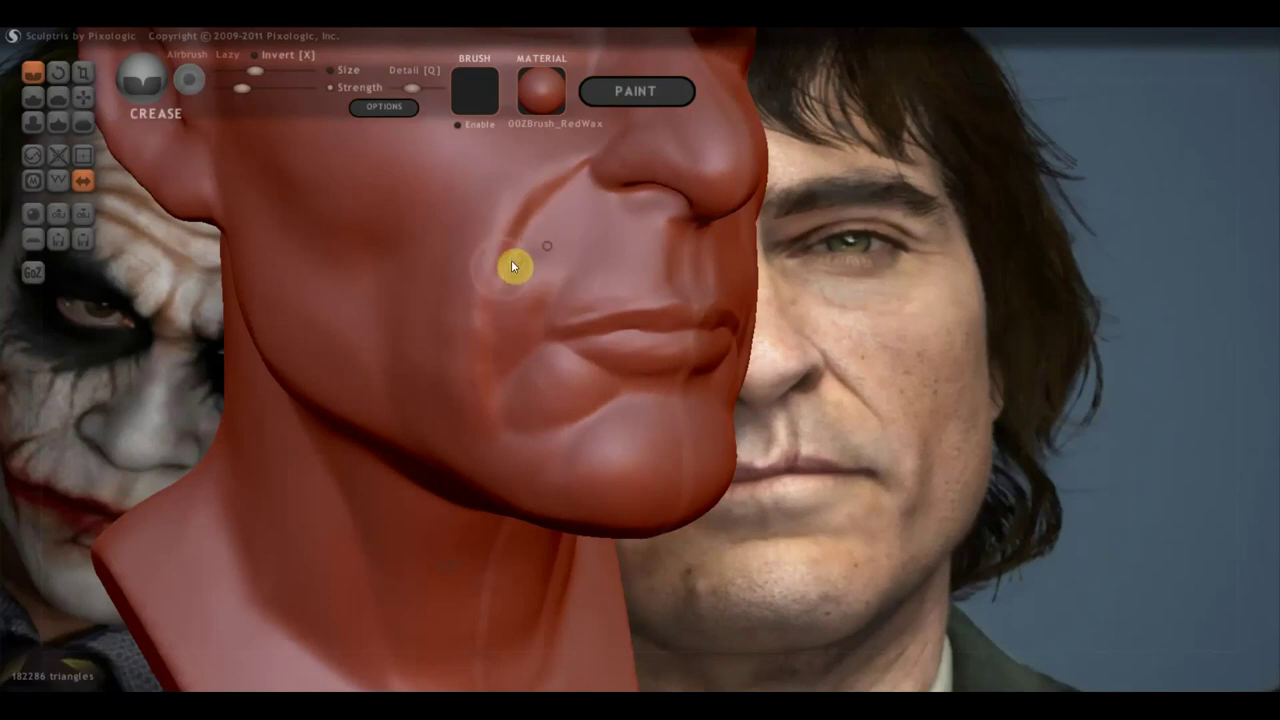
pyautogui.moveTo(486, 389); pyautogui.dragTo(507, 448)
pyautogui.moveTo(507, 448); pyautogui.dragTo(436, 353, button='right')
pyautogui.moveTo(466, 406); pyautogui.dragTo(490, 422)
pyautogui.moveTo(558, 237); pyautogui.dragTo(588, 281, button='right')
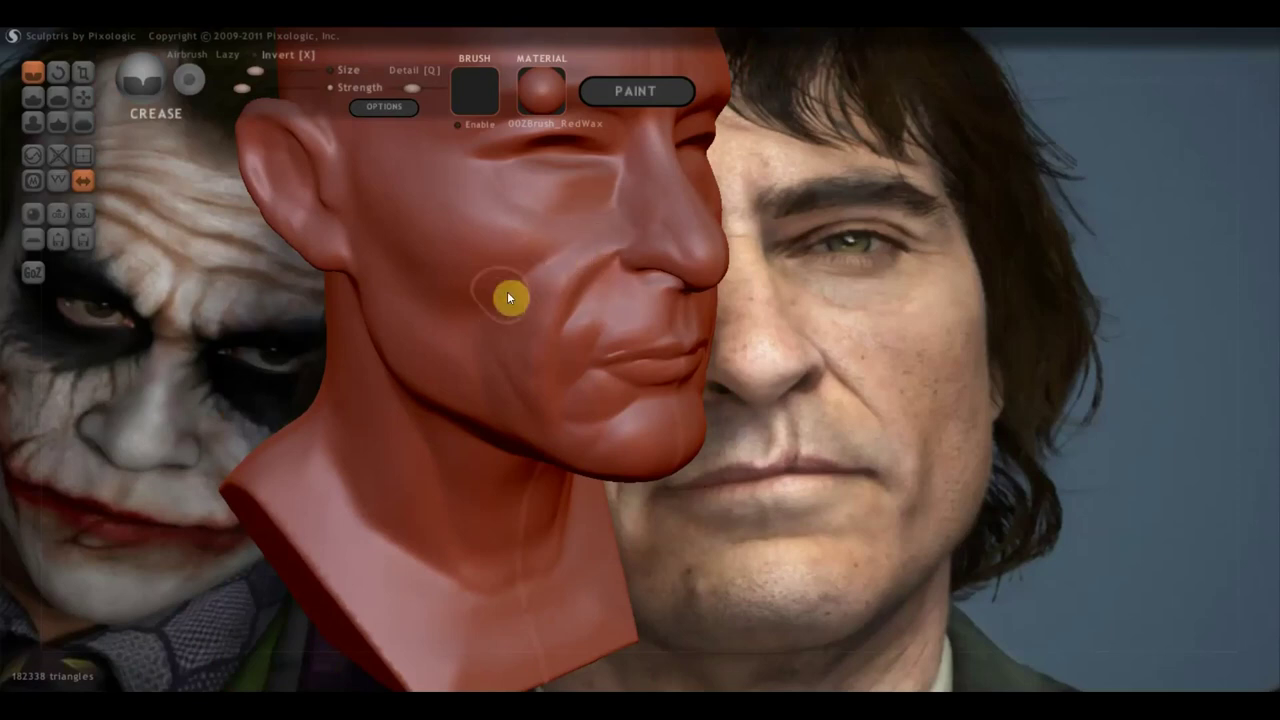
pyautogui.scroll(3, 588, 233)
pyautogui.moveTo(593, 228); pyautogui.dragTo(589, 143)
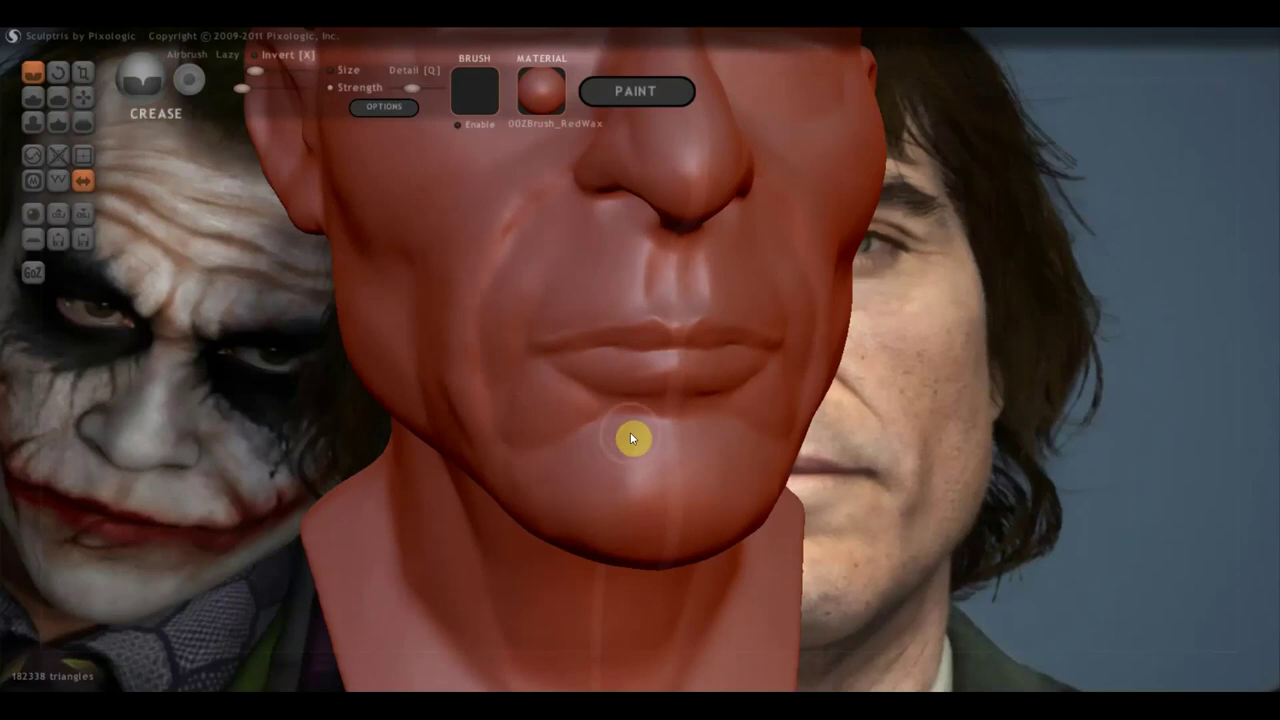
pyautogui.moveTo(698, 394)
pyautogui.mouseDown(button='right')
pyautogui.moveTo(673, 402)
pyautogui.moveTo(676, 343)
pyautogui.mouseUp(button='right')
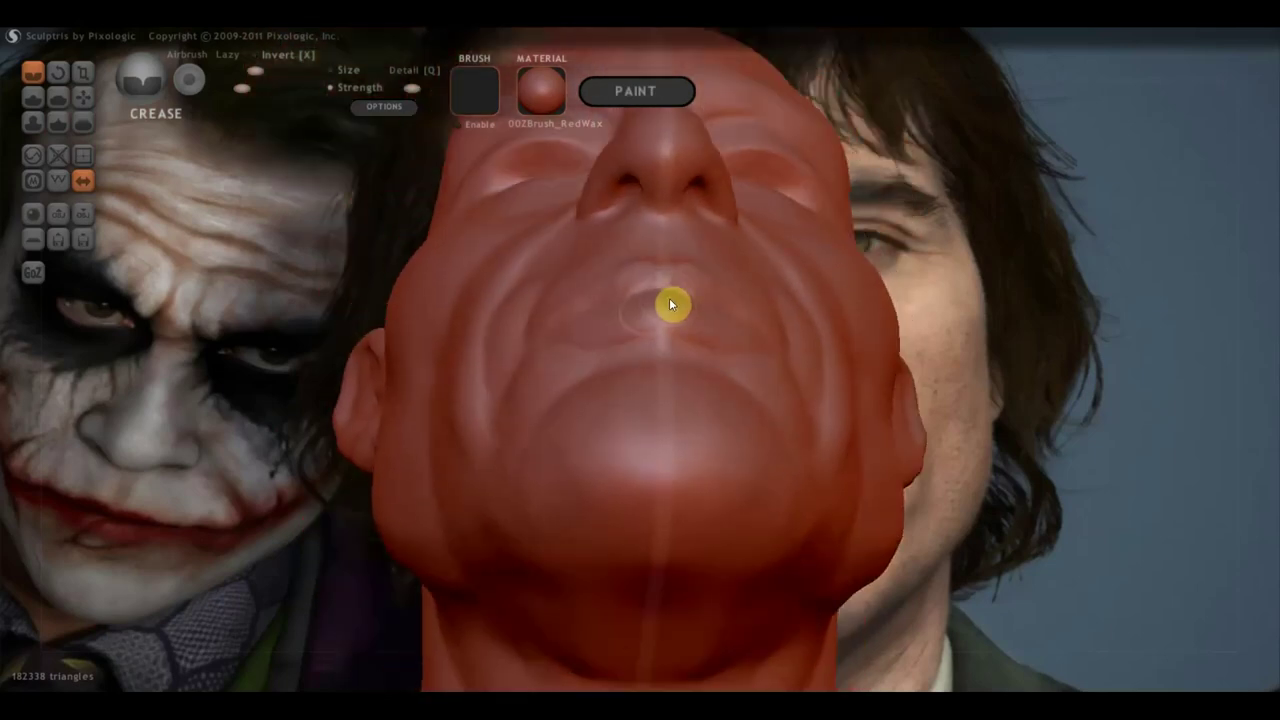
# With the Grab brush, pull the lower lip down and reshape the left lip corner
pyautogui.click(83, 97)
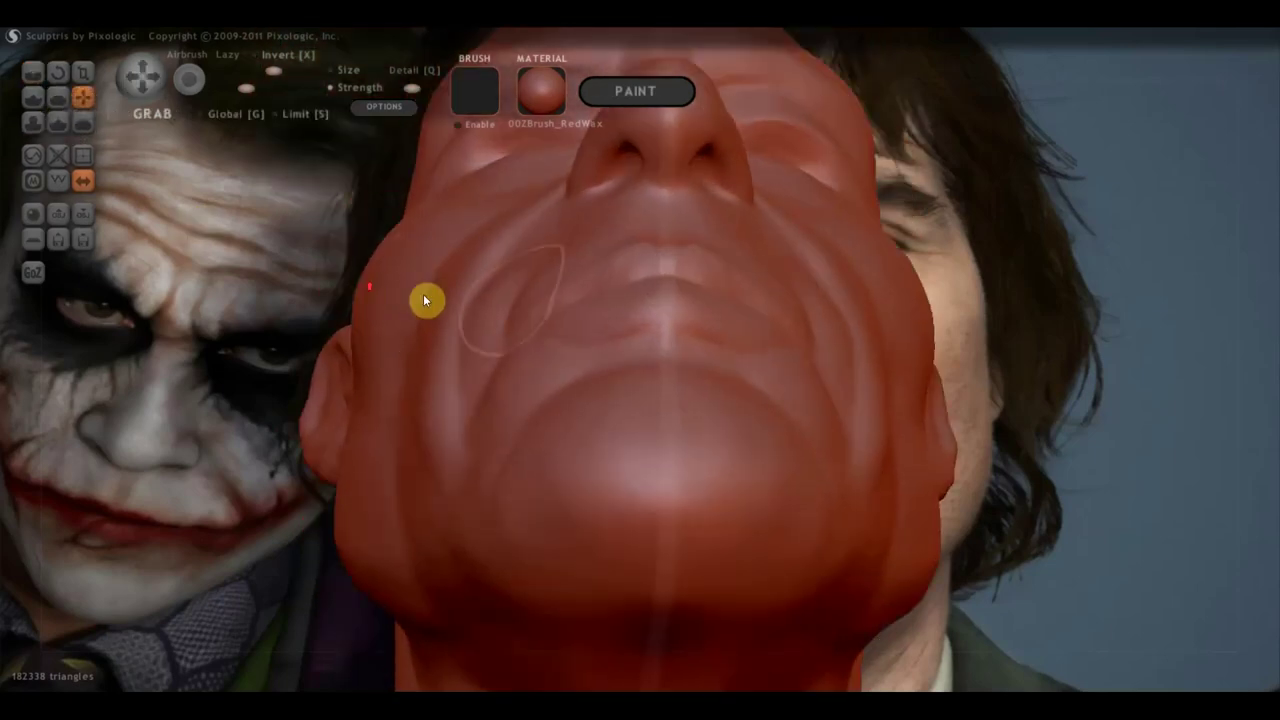
pyautogui.scroll(3, 608, 316)
pyautogui.scroll(2, 603, 312)
pyautogui.scroll(1, 598, 336)
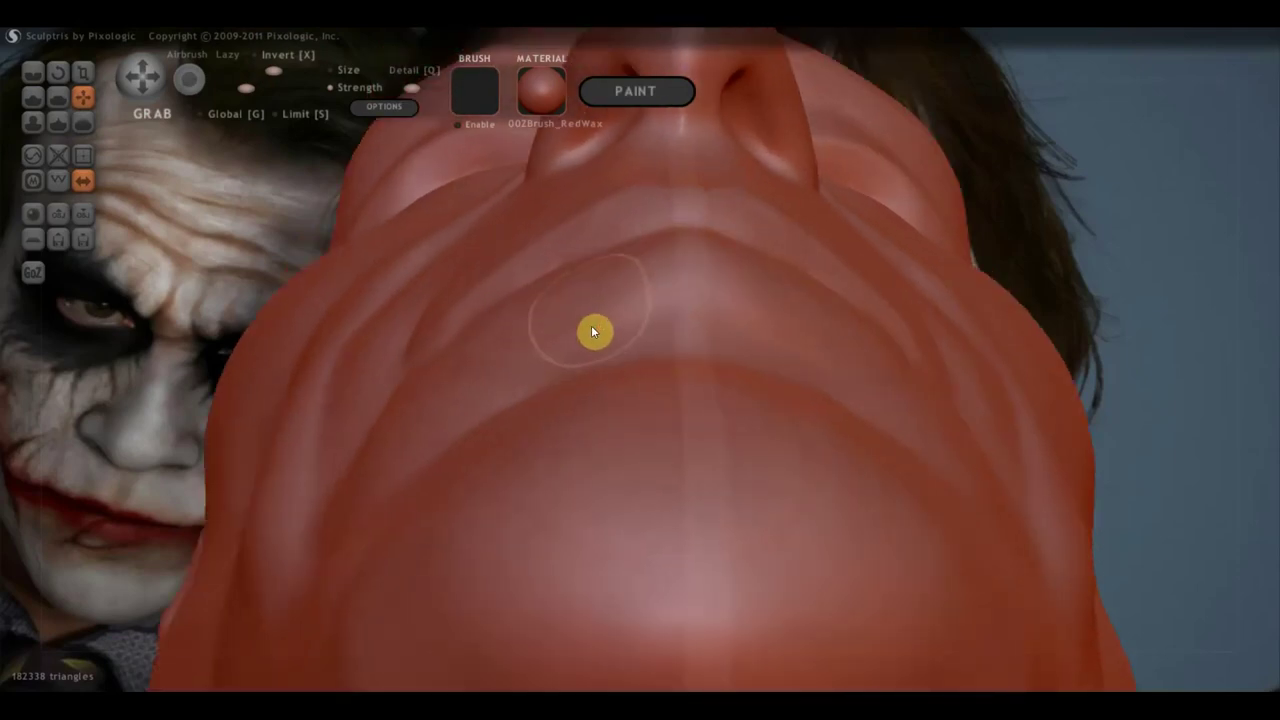
pyautogui.scroll(1, 588, 320)
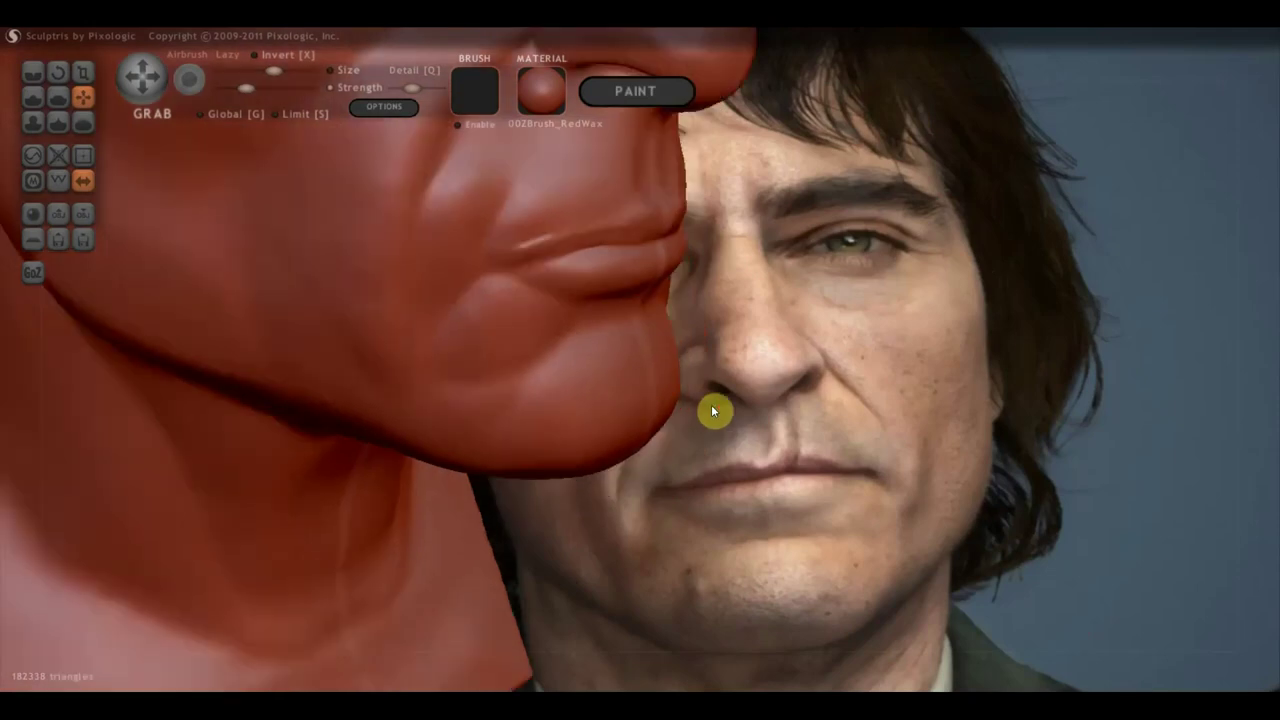
pyautogui.moveTo(711, 410)
pyautogui.mouseDown()
pyautogui.moveTo(723, 363)
pyautogui.moveTo(697, 349)
pyautogui.moveTo(737, 457)
pyautogui.moveTo(781, 437)
pyautogui.moveTo(766, 354)
pyautogui.moveTo(708, 361)
pyautogui.moveTo(684, 300)
pyautogui.moveTo(700, 274)
pyautogui.moveTo(662, 268)
pyautogui.moveTo(545, 338)
pyautogui.moveTo(463, 337)
pyautogui.mouseUp()
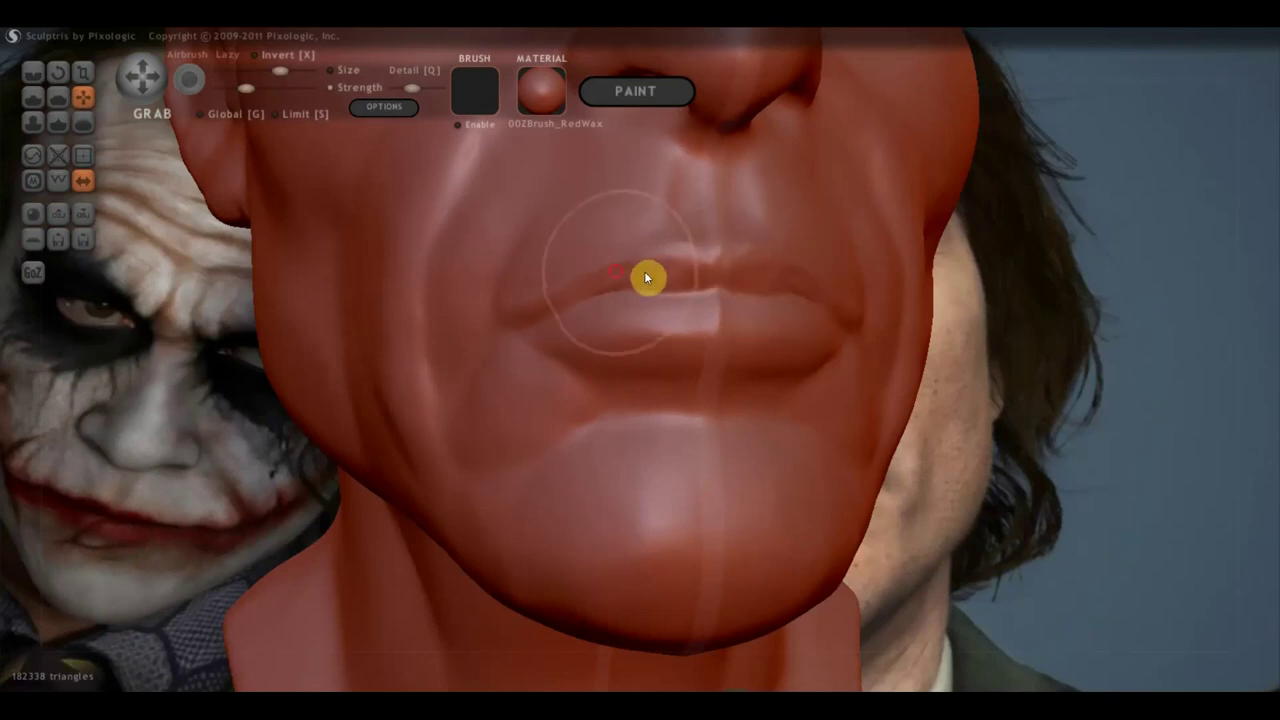
pyautogui.moveTo(651, 266); pyautogui.dragTo(593, 363)
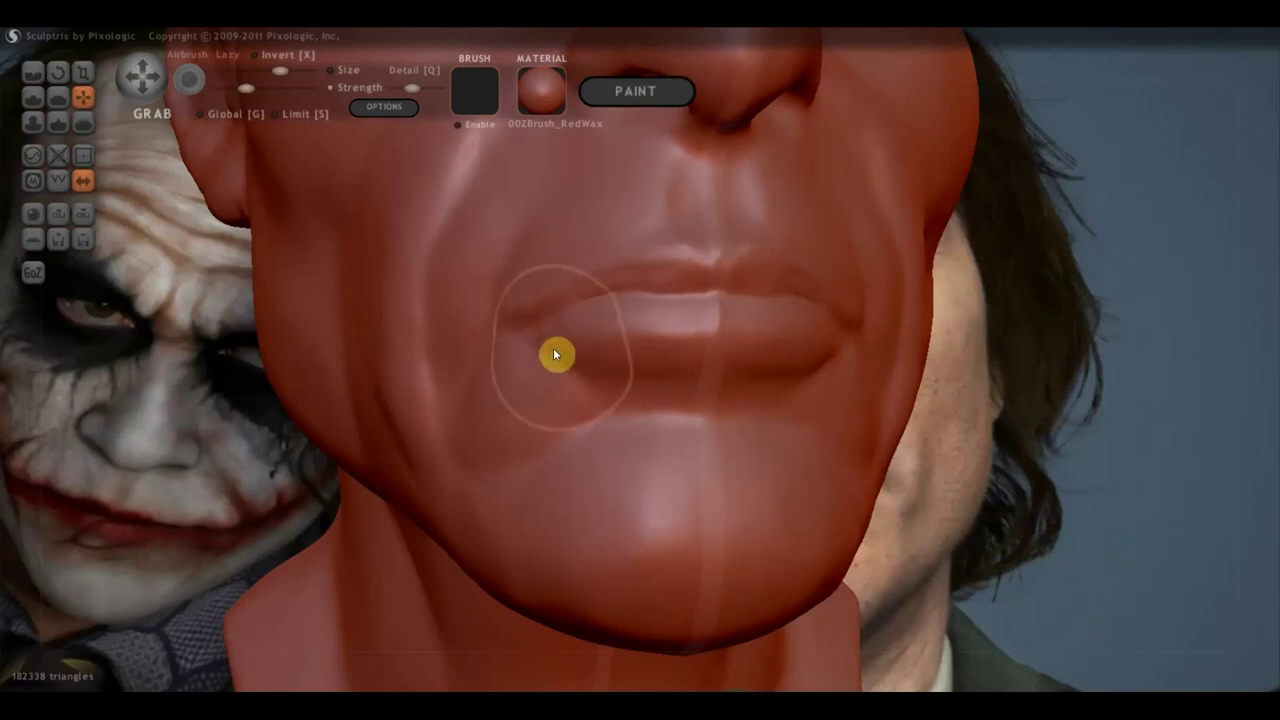
pyautogui.moveTo(557, 354); pyautogui.dragTo(617, 471, button='right')
pyautogui.moveTo(513, 332); pyautogui.dragTo(533, 299)
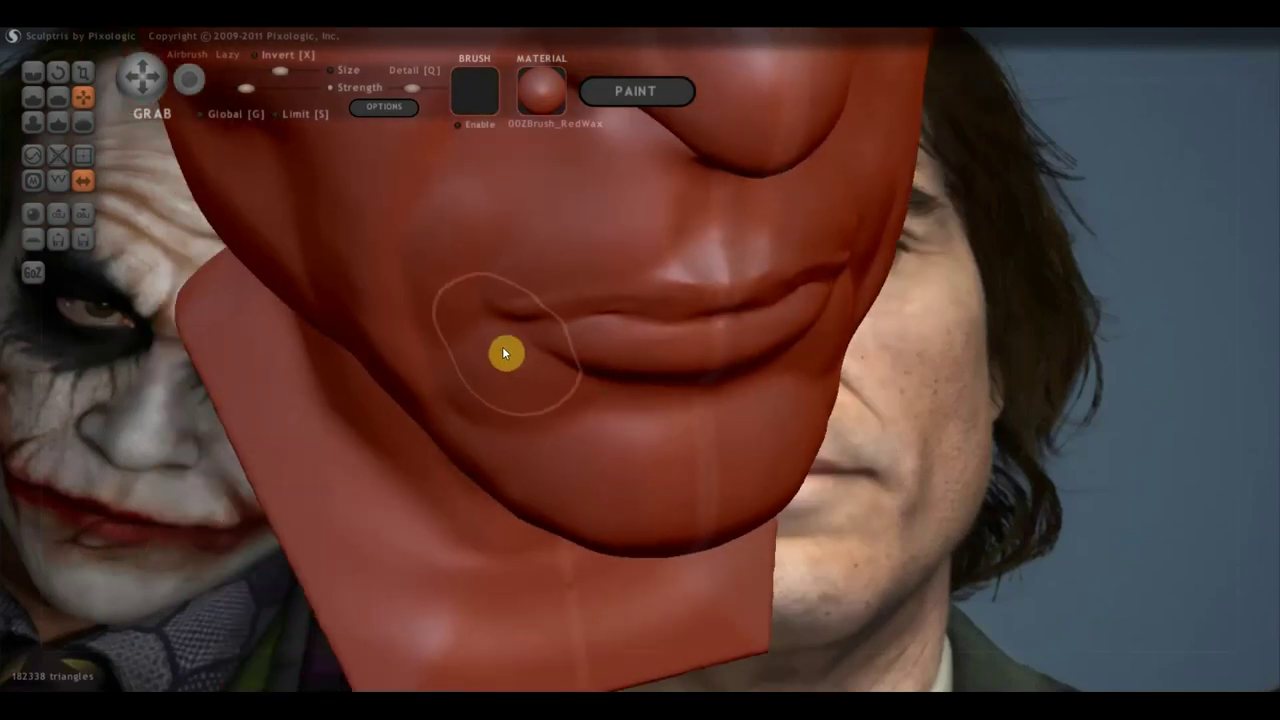
pyautogui.moveTo(533, 299)
pyautogui.mouseDown(button='right')
pyautogui.moveTo(446, 289)
pyautogui.moveTo(437, 336)
pyautogui.mouseUp(button='right')
pyautogui.moveTo(404, 286)
pyautogui.mouseDown(button='right')
pyautogui.moveTo(419, 266)
pyautogui.moveTo(499, 307)
pyautogui.moveTo(585, 258)
pyautogui.moveTo(530, 289)
pyautogui.mouseUp(button='right')
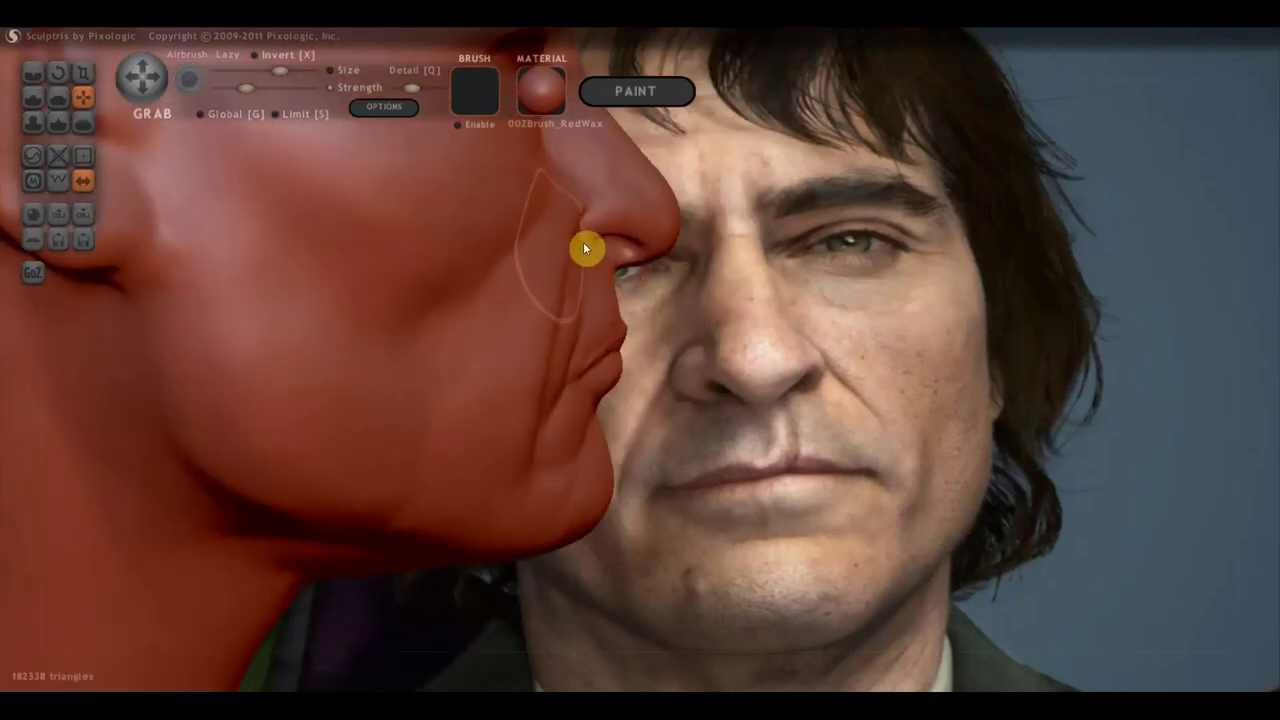
pyautogui.moveTo(586, 240)
pyautogui.mouseDown(button='right')
pyautogui.moveTo(506, 405)
pyautogui.moveTo(437, 384)
pyautogui.mouseUp(button='right')
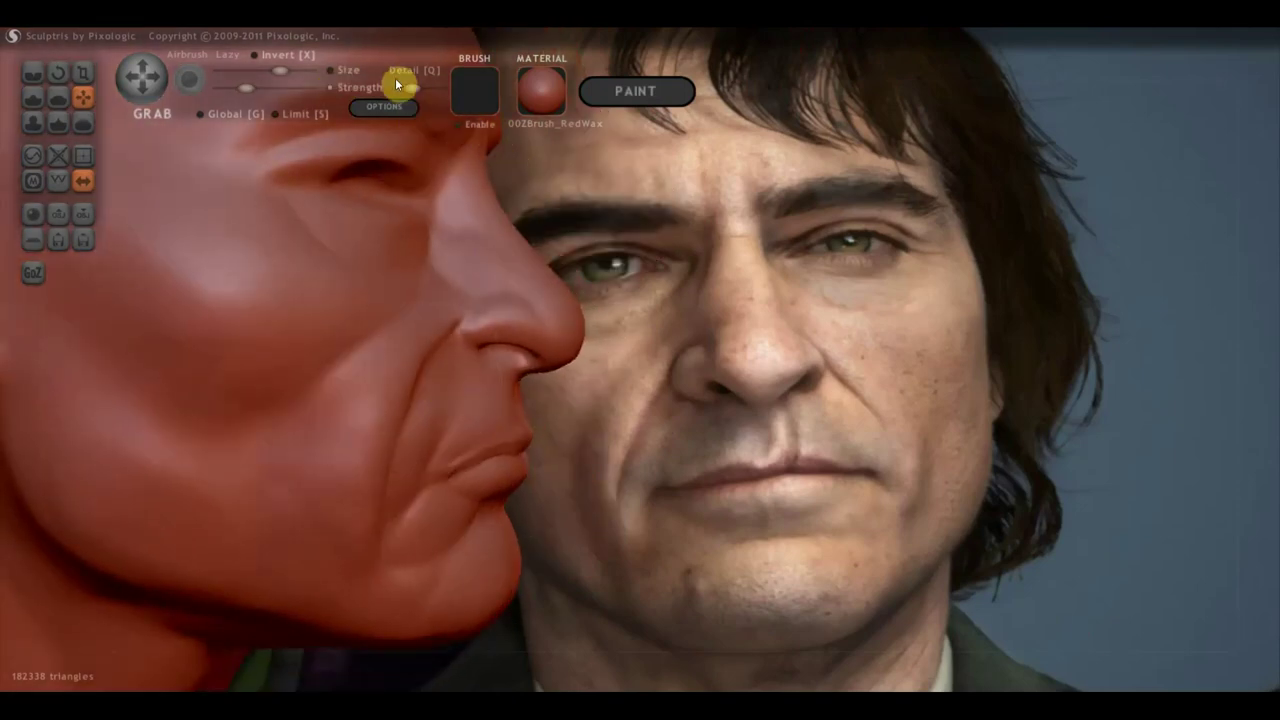
# Shrink the Grab brush and pull the nose bridge slightly up and out, checking from the front
pyautogui.moveTo(279, 70); pyautogui.dragTo(263, 70)
pyautogui.moveTo(434, 283); pyautogui.dragTo(449, 273)
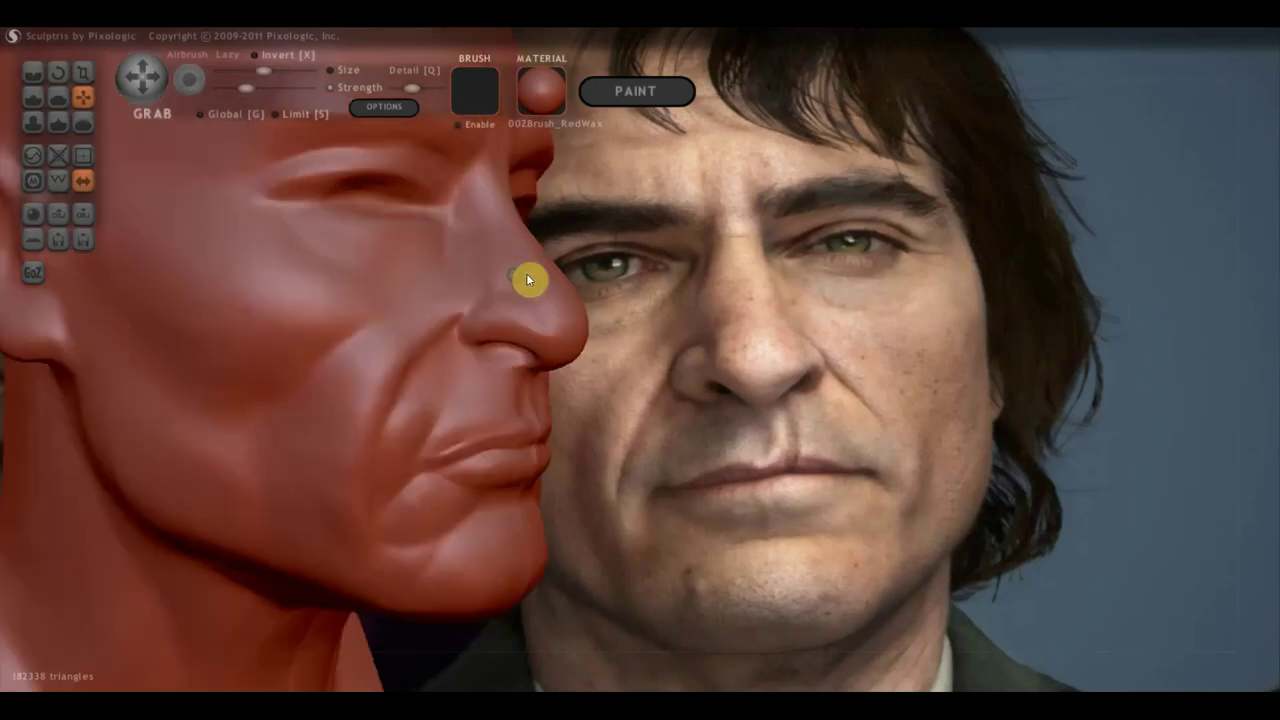
pyautogui.moveTo(528, 280)
pyautogui.mouseDown(button='right')
pyautogui.moveTo(371, 277)
pyautogui.moveTo(351, 346)
pyautogui.mouseUp(button='right')
pyautogui.scroll(3, 351, 355)
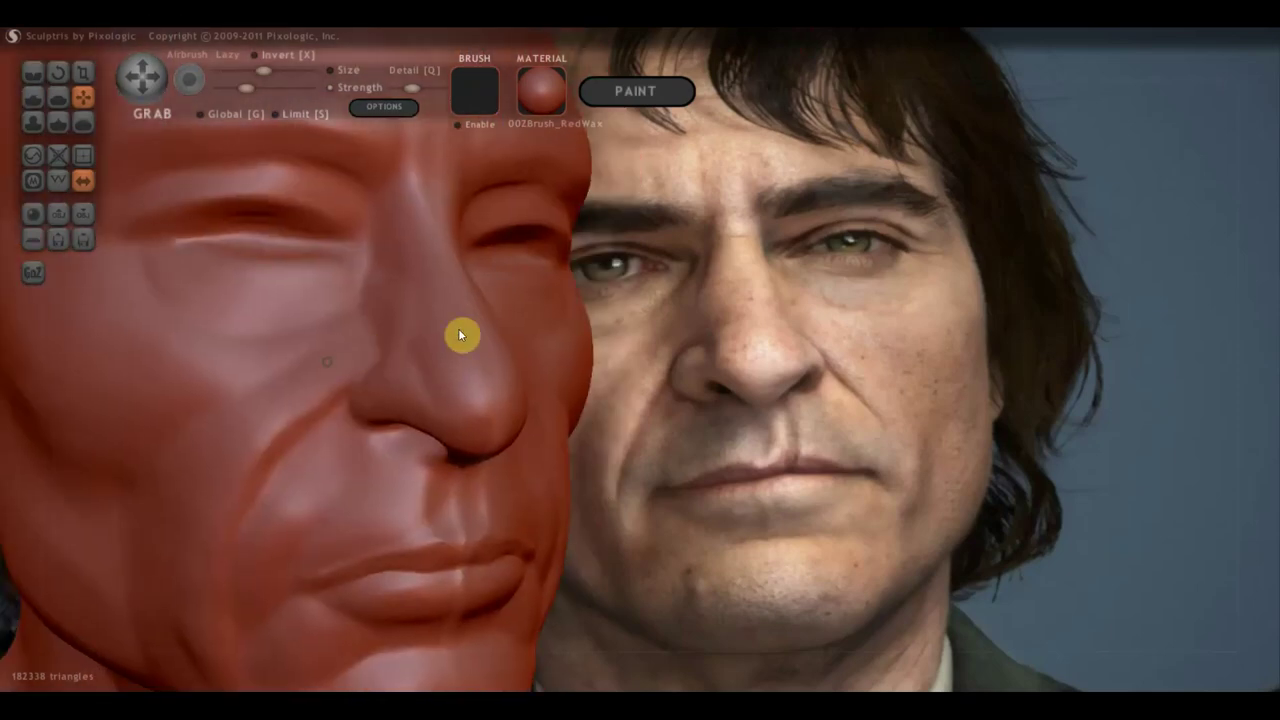
pyautogui.moveTo(397, 297); pyautogui.dragTo(341, 306, button='right')
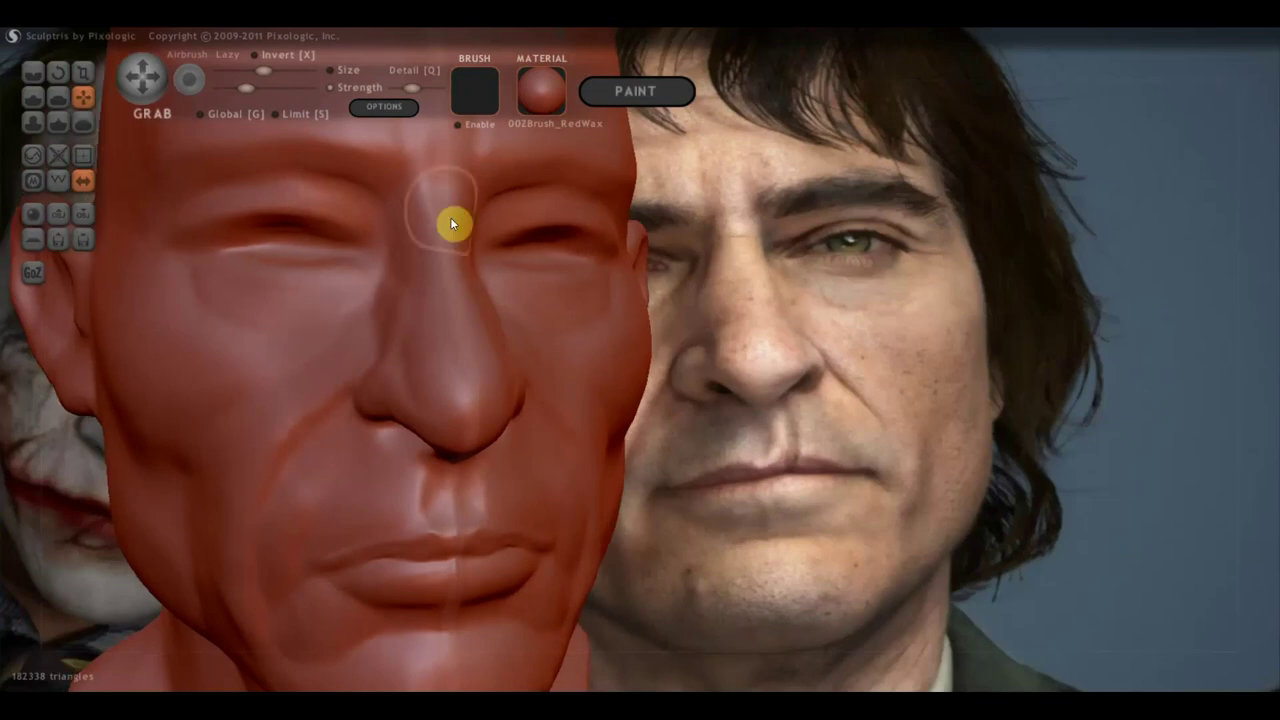
pyautogui.moveTo(448, 269); pyautogui.dragTo(495, 310, button='right')
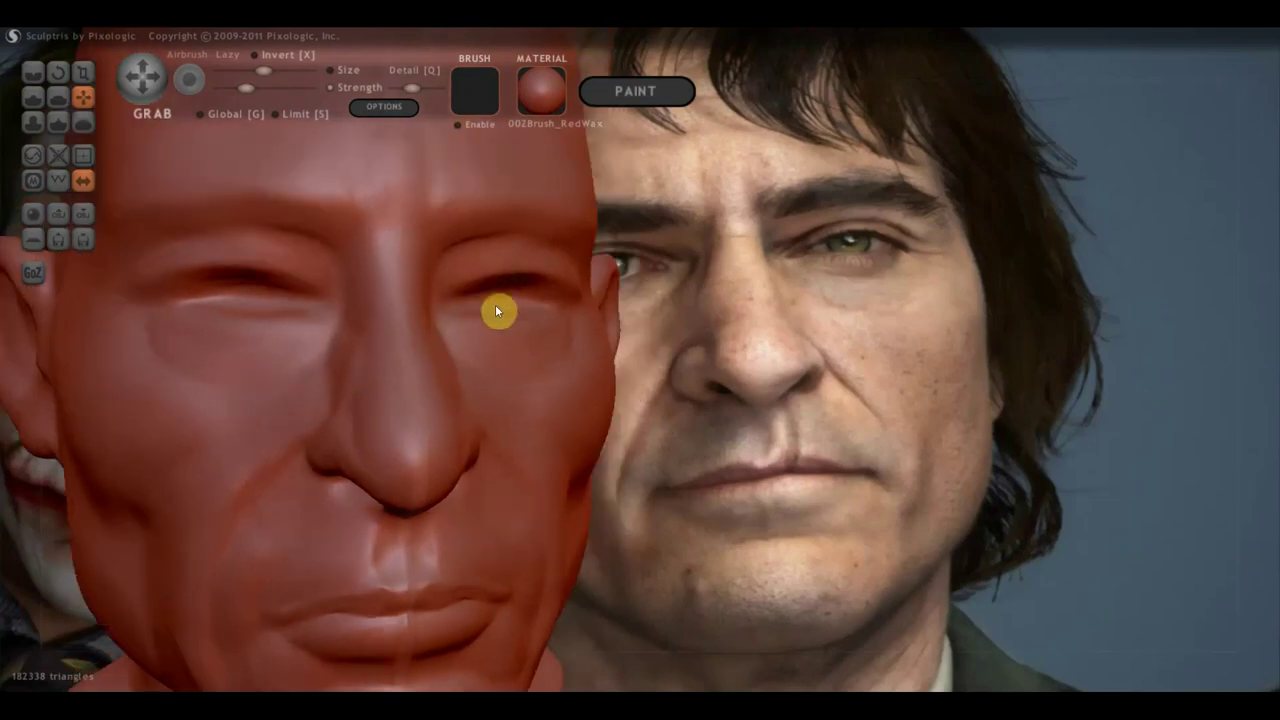
# Crease small lines on the nose bridge, between the brows and up the forehead
pyautogui.click(33, 72)
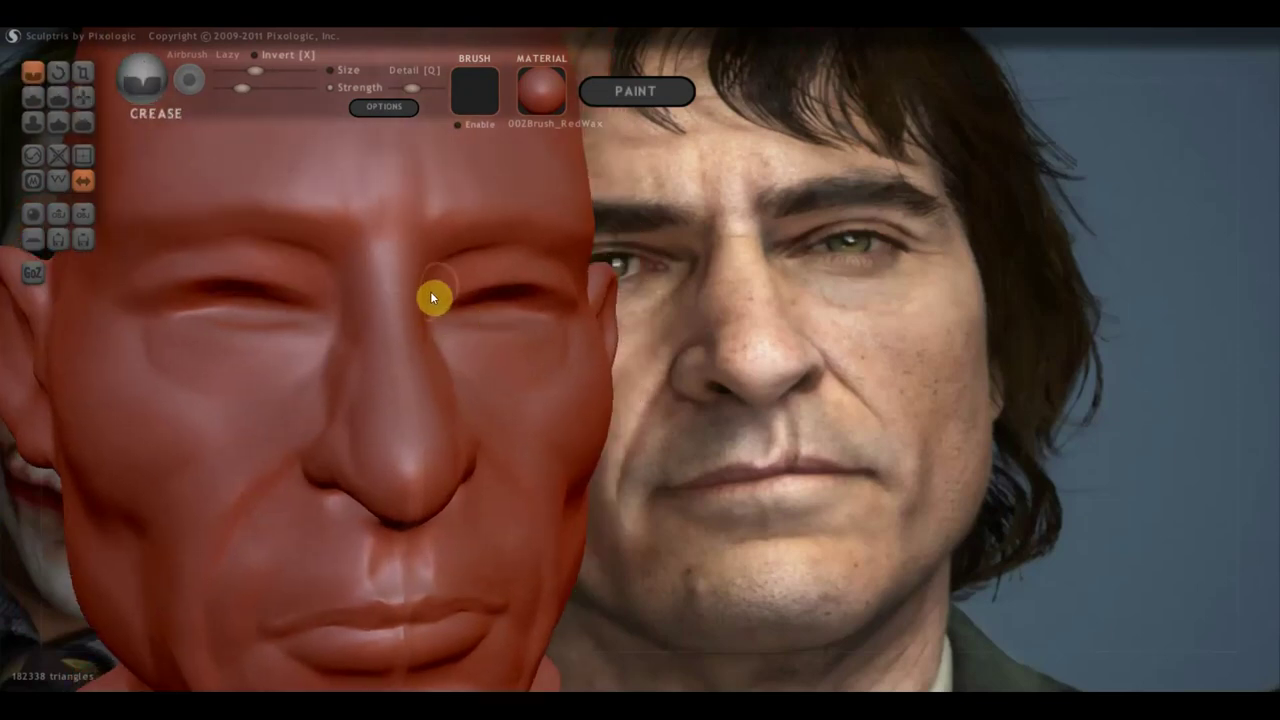
pyautogui.moveTo(355, 298); pyautogui.dragTo(335, 300)
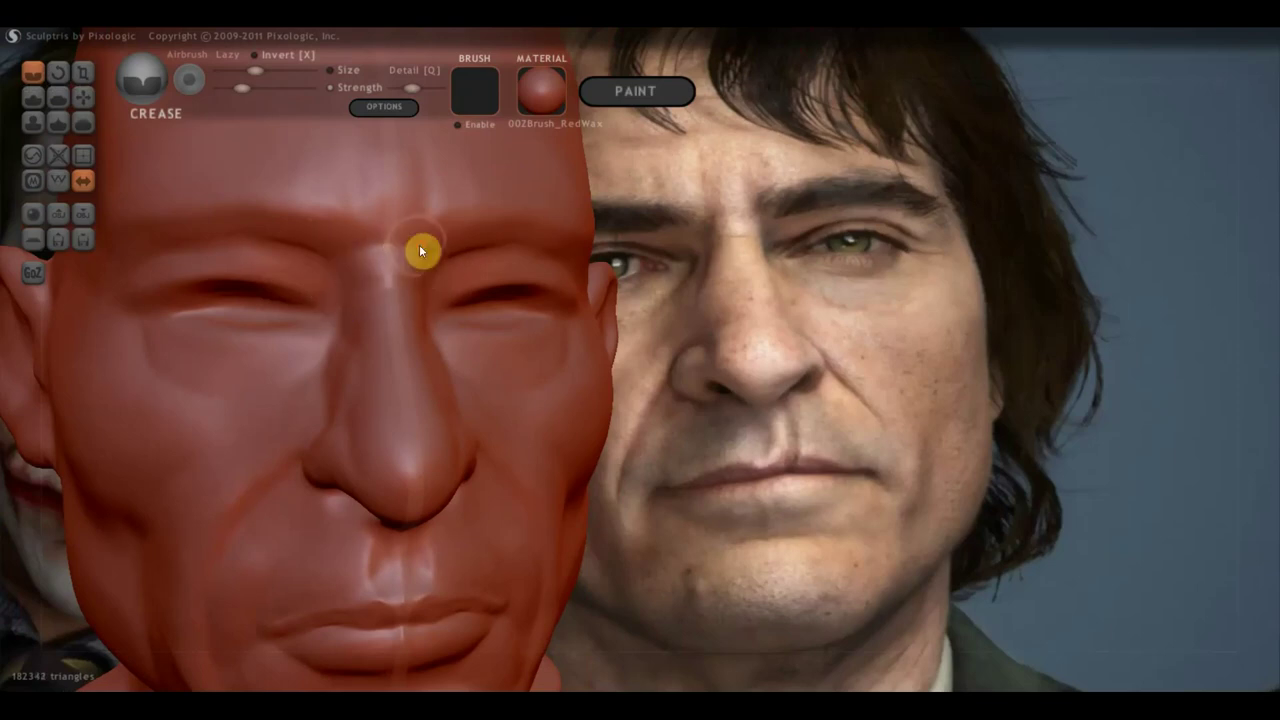
pyautogui.moveTo(335, 238); pyautogui.dragTo(359, 242)
pyautogui.click(345, 208)
pyautogui.moveTo(388, 268); pyautogui.dragTo(403, 392, button='right')
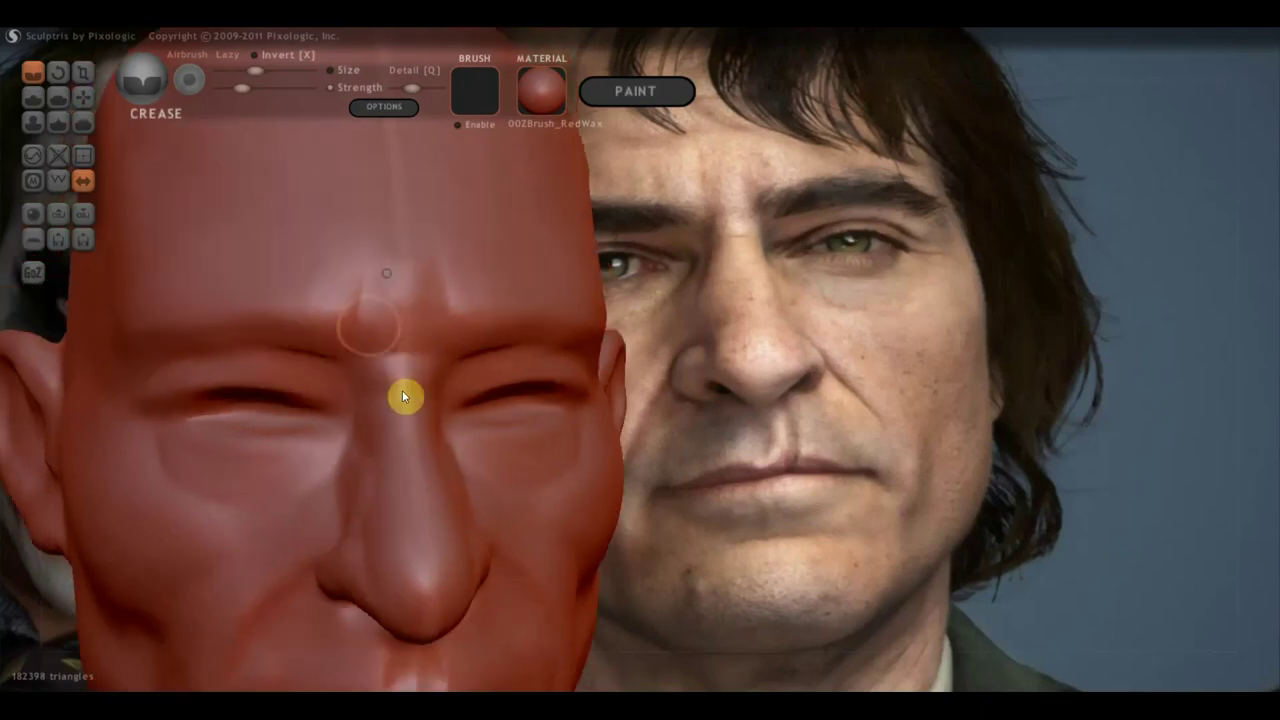
pyautogui.moveTo(363, 237); pyautogui.dragTo(366, 269)
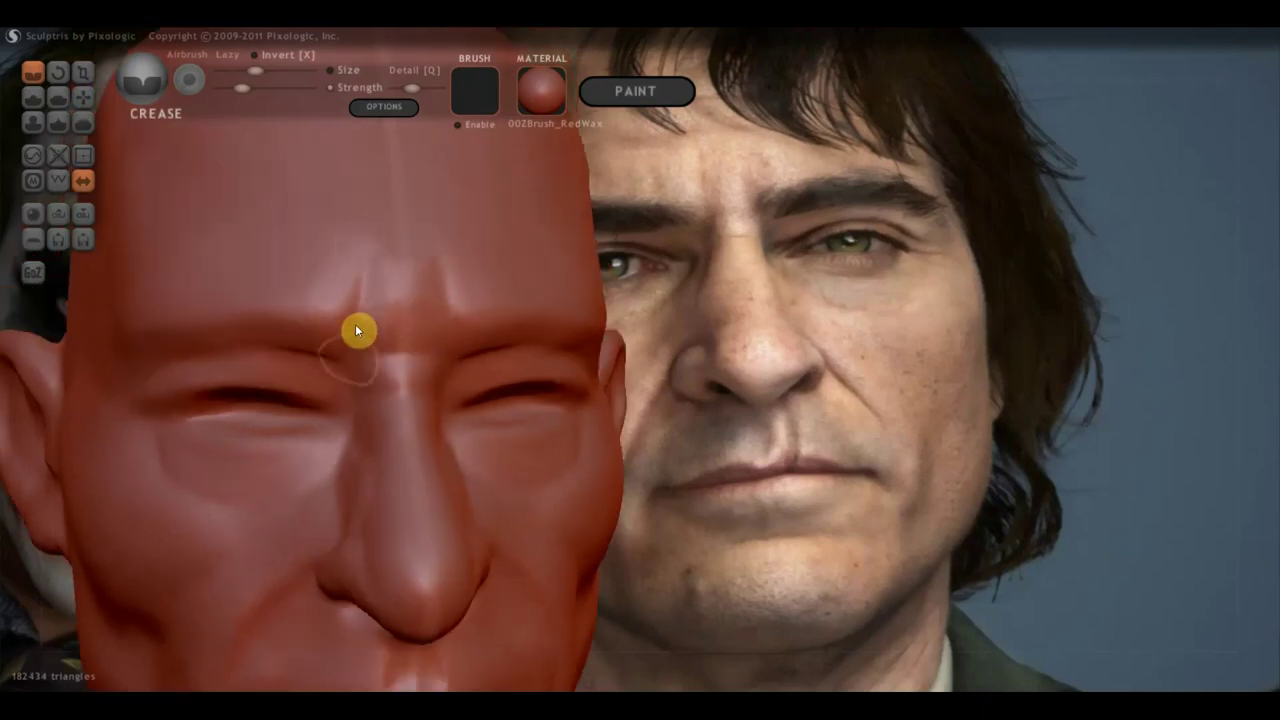
pyautogui.moveTo(357, 361); pyautogui.dragTo(380, 370, button='right')
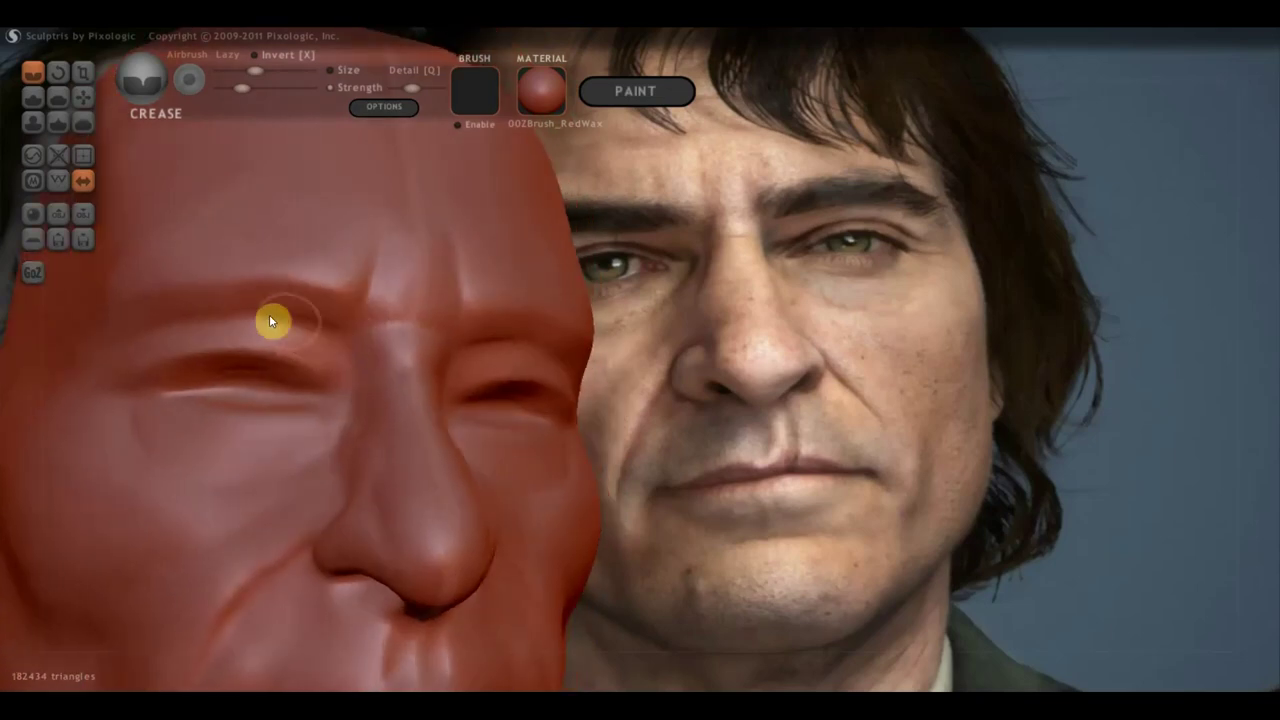
pyautogui.moveTo(110, 366); pyautogui.dragTo(380, 423, button='right')
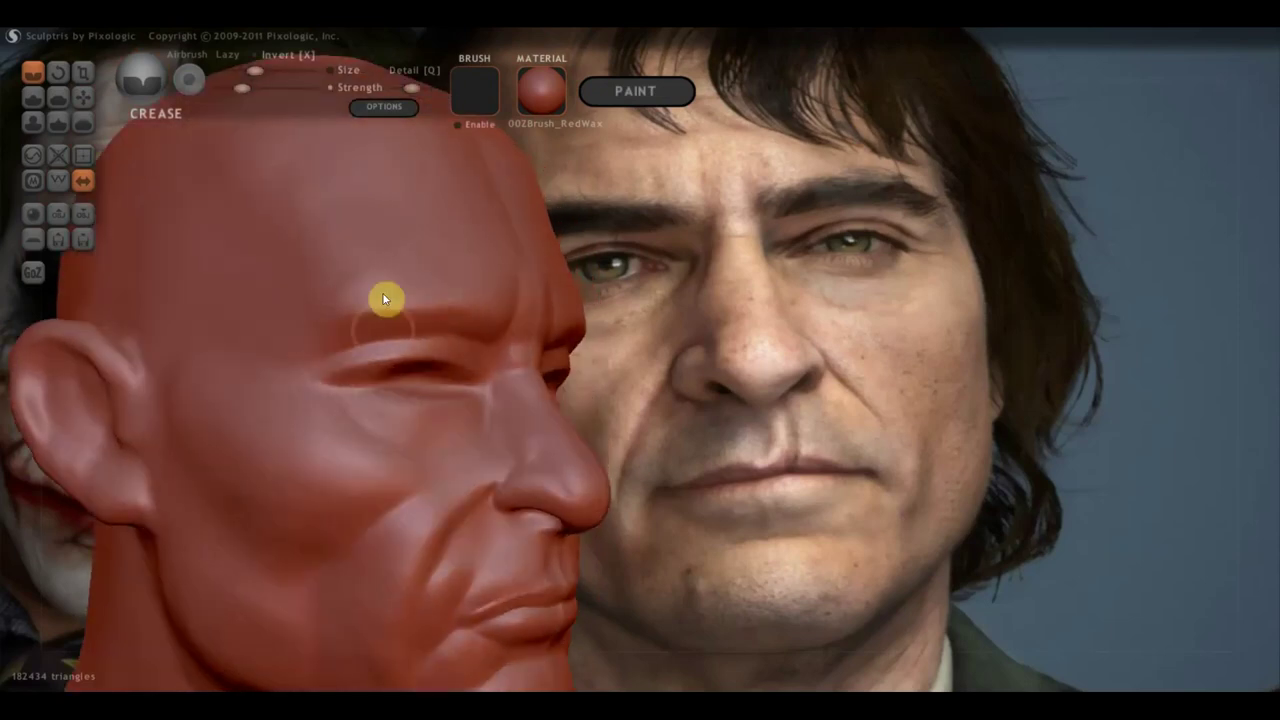
pyautogui.moveTo(393, 336)
pyautogui.mouseDown(button='right')
pyautogui.moveTo(406, 349)
pyautogui.moveTo(389, 357)
pyautogui.mouseUp(button='right')
# Reshape the brow along its length with the Grab brush, then zoom out
pyautogui.click(83, 96)
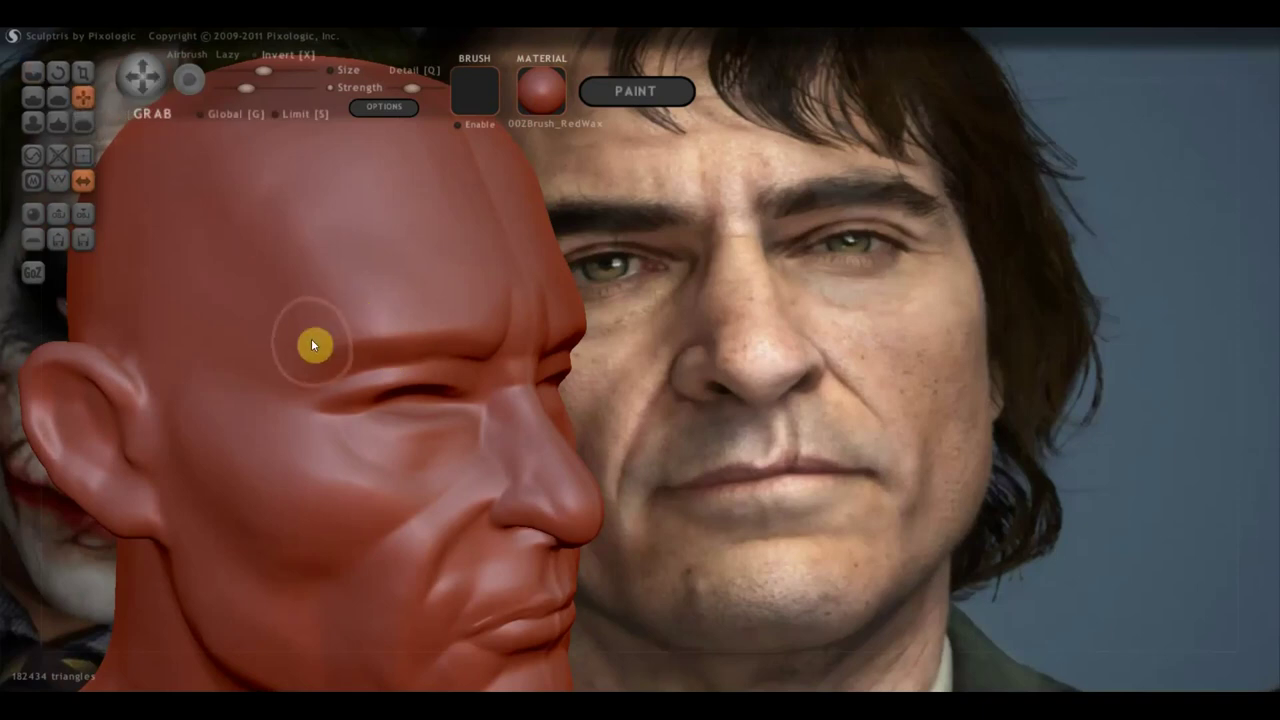
pyautogui.moveTo(338, 345)
pyautogui.mouseDown(button='right')
pyautogui.moveTo(271, 349)
pyautogui.moveTo(287, 324)
pyautogui.mouseUp(button='right')
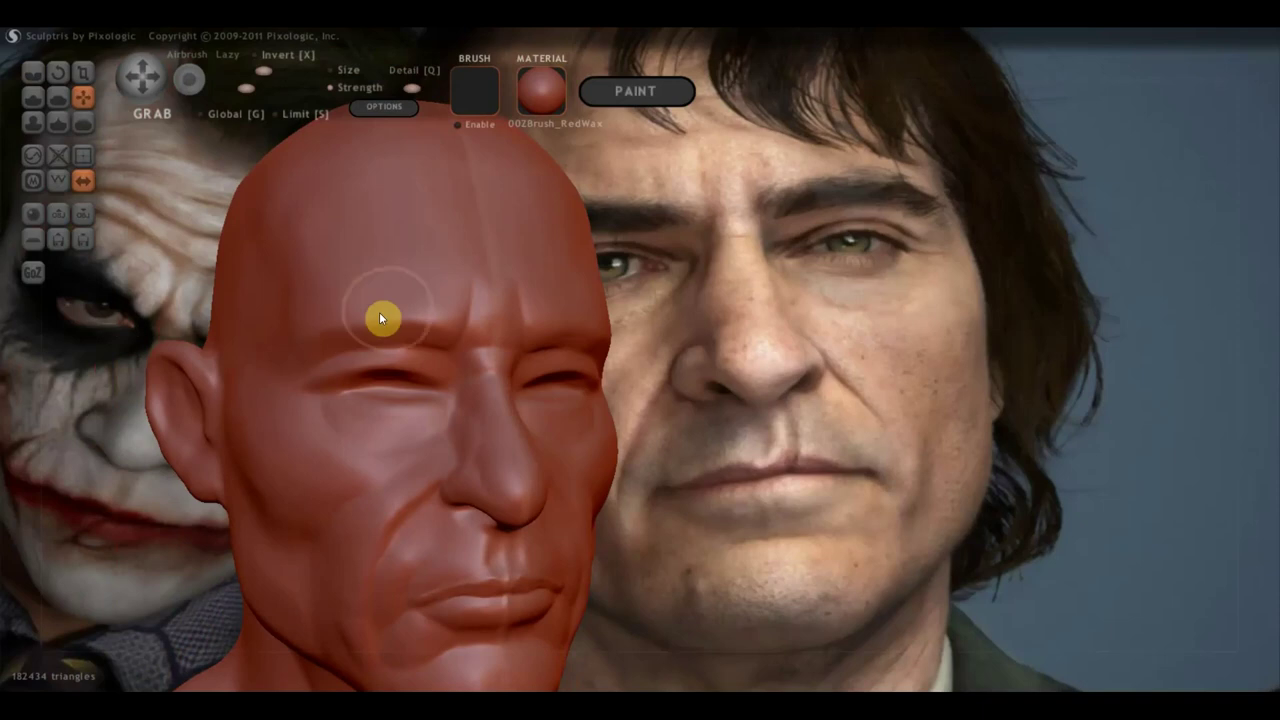
pyautogui.moveTo(386, 293)
pyautogui.mouseDown(button='right')
pyautogui.moveTo(435, 319)
pyautogui.moveTo(480, 446)
pyautogui.mouseUp(button='right')
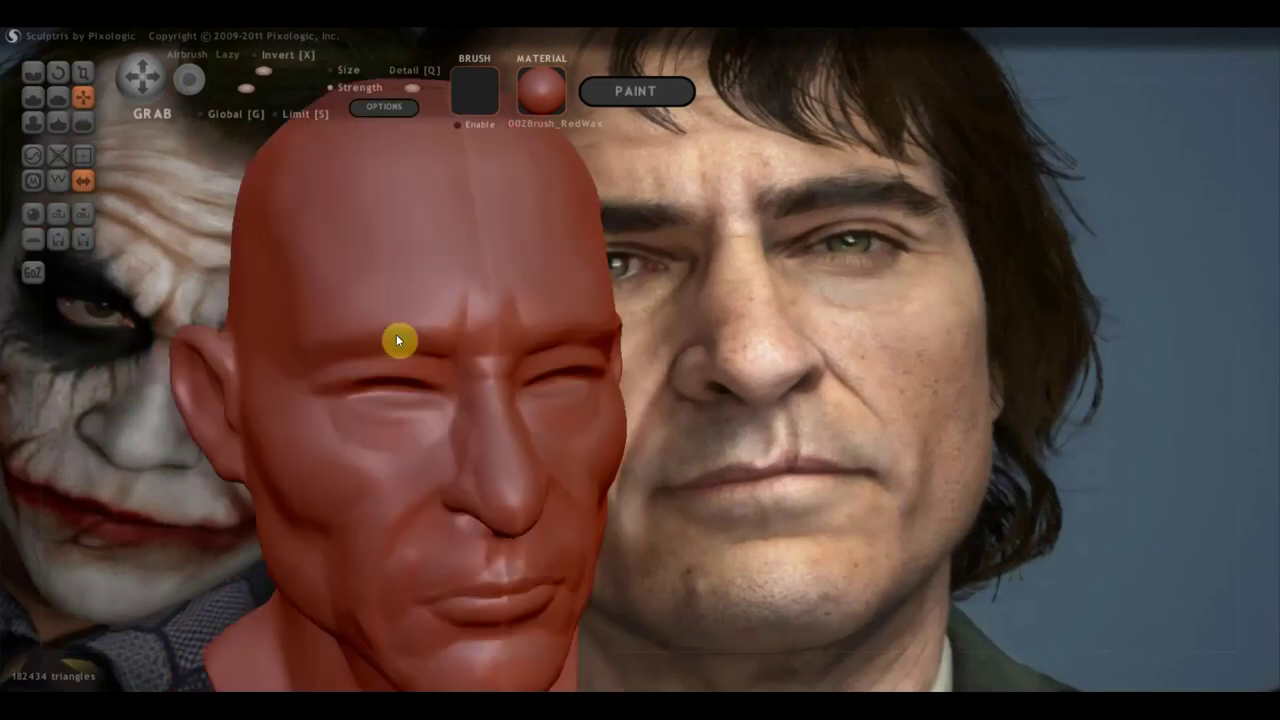
pyautogui.moveTo(380, 447); pyautogui.dragTo(432, 452)
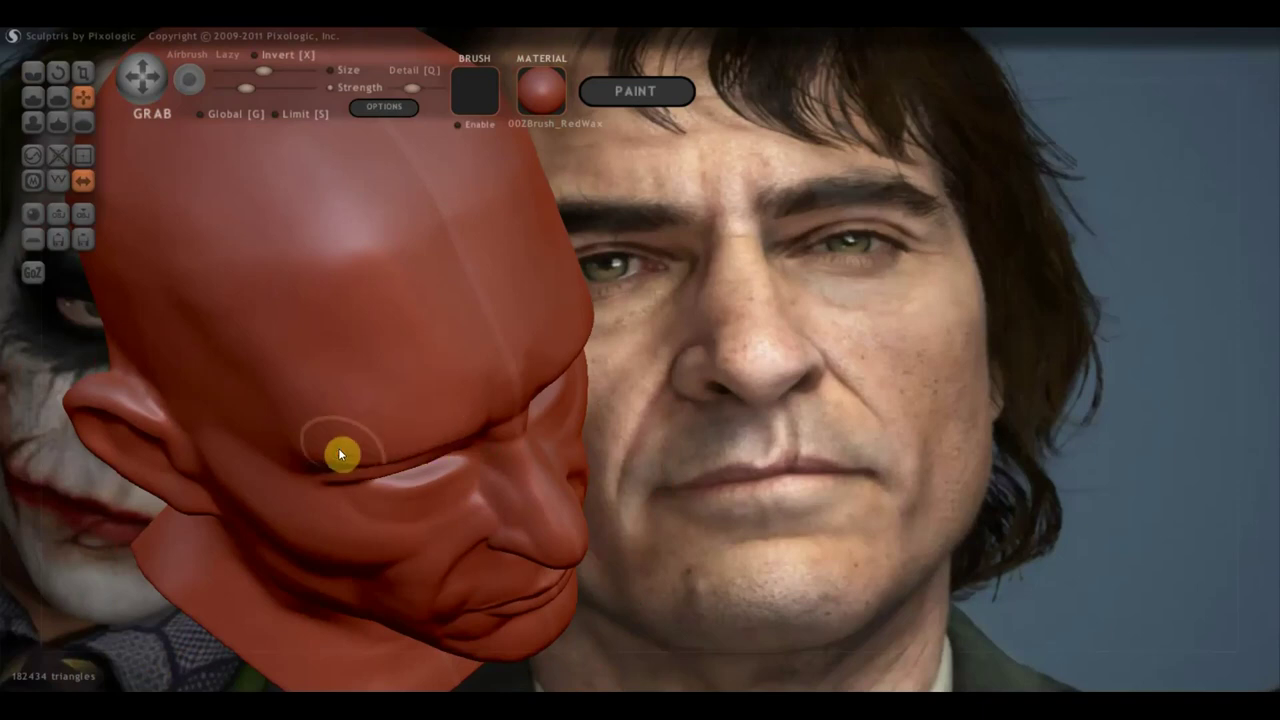
pyautogui.moveTo(340, 451)
pyautogui.mouseDown(button='right')
pyautogui.moveTo(390, 350)
pyautogui.moveTo(560, 350)
pyautogui.mouseUp(button='right')
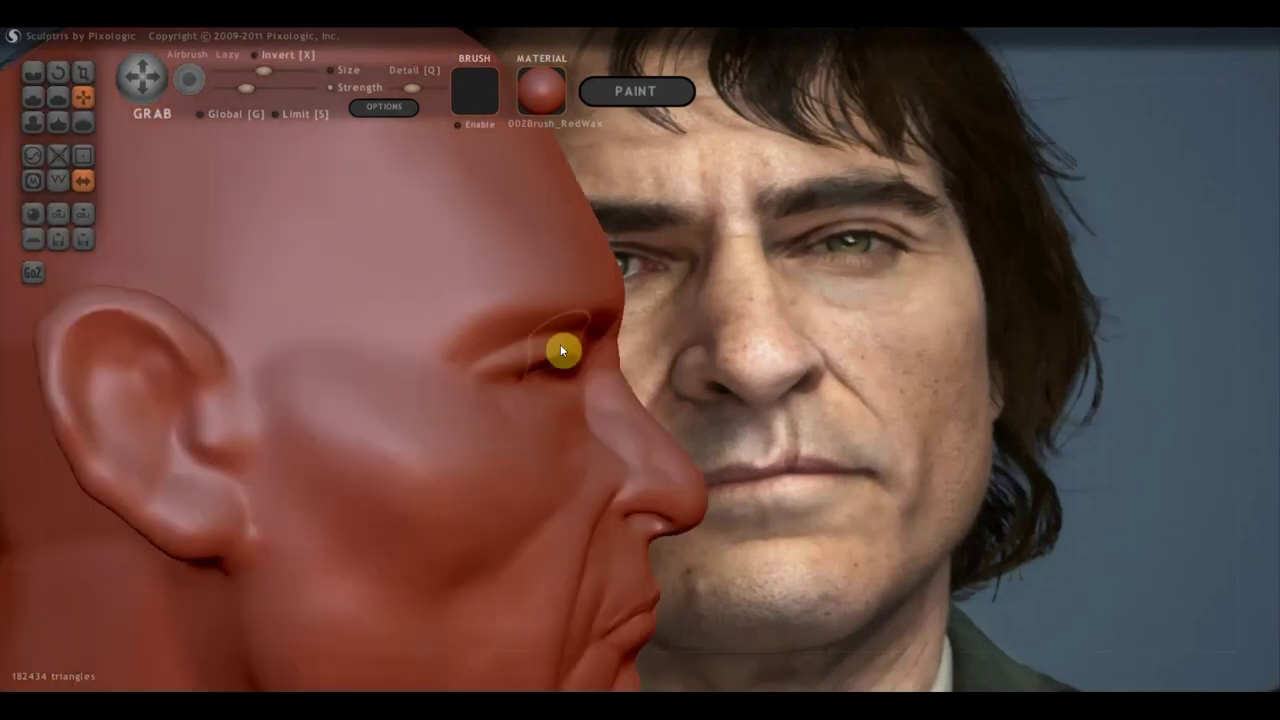
pyautogui.scroll(-3, 592, 332)
pyautogui.scroll(-2, 608, 330)
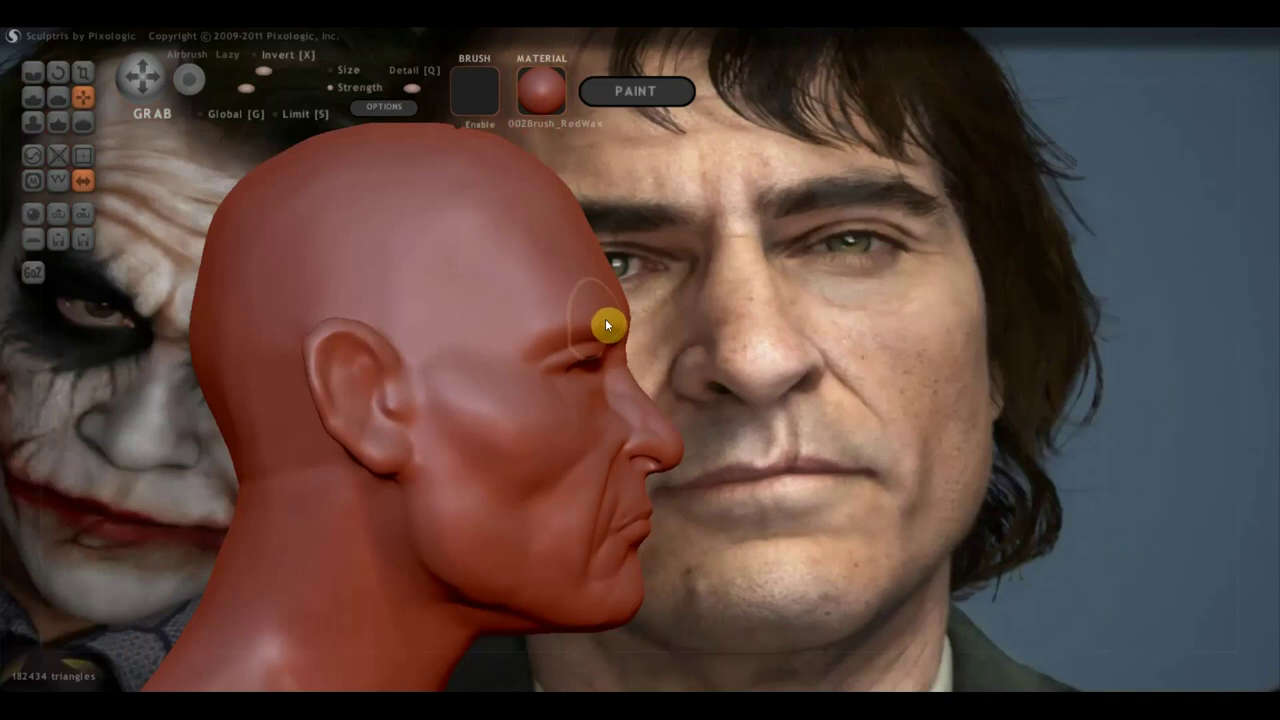
pyautogui.scroll(-2, 604, 322)
pyautogui.scroll(-2, 606, 232)
pyautogui.scroll(-2, 595, 262)
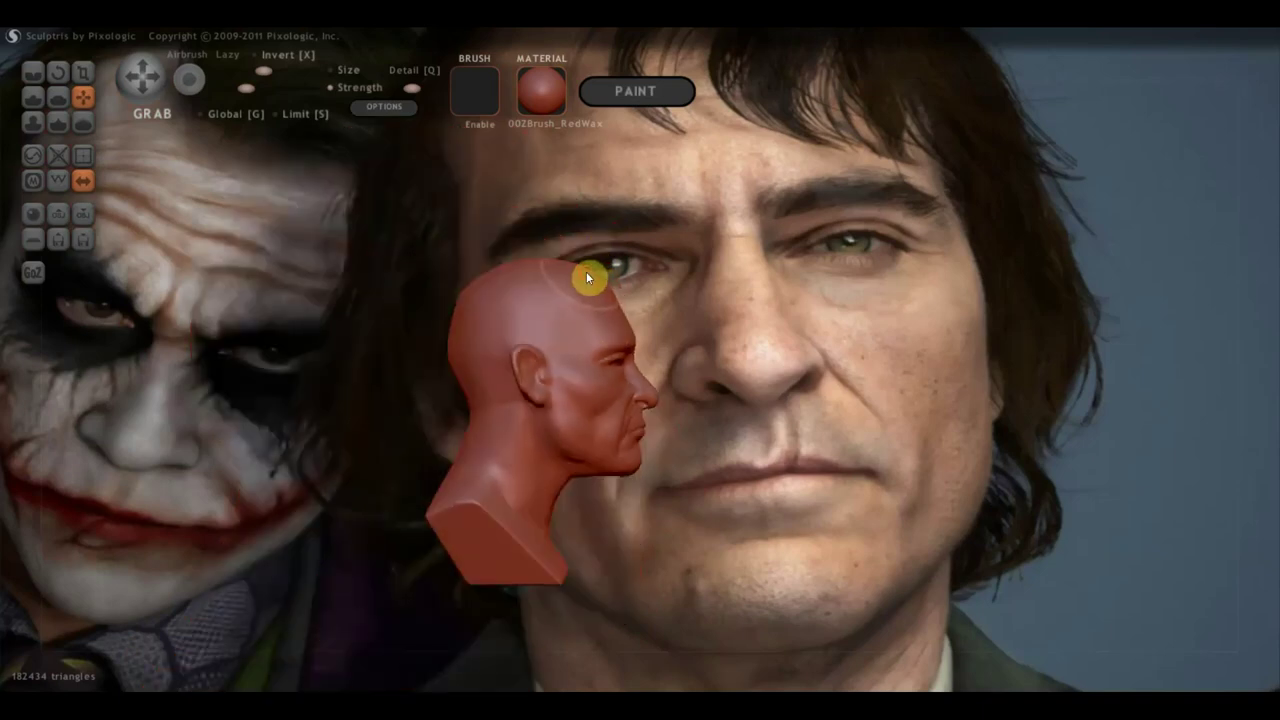
# Flatten patches on top of the skull and along the back of the neck
pyautogui.click(58, 97)
pyautogui.moveTo(293, 282)
pyautogui.mouseDown()
pyautogui.moveTo(426, 323)
pyautogui.moveTo(511, 329)
pyautogui.moveTo(477, 323)
pyautogui.moveTo(569, 306)
pyautogui.mouseUp()
pyautogui.scroll(3, 585, 280)
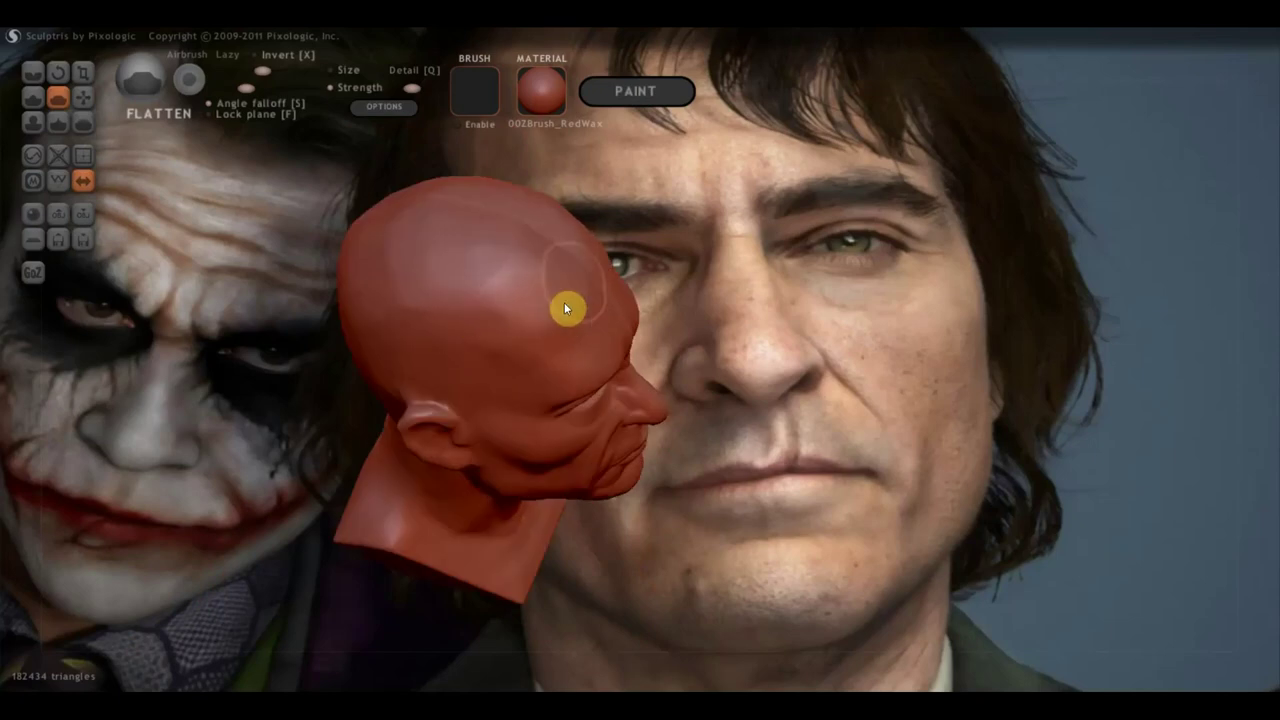
pyautogui.moveTo(443, 252)
pyautogui.mouseDown()
pyautogui.moveTo(491, 277)
pyautogui.moveTo(534, 260)
pyautogui.moveTo(506, 294)
pyautogui.moveTo(537, 289)
pyautogui.moveTo(426, 257)
pyautogui.moveTo(451, 211)
pyautogui.moveTo(592, 241)
pyautogui.mouseUp()
pyautogui.moveTo(517, 269)
pyautogui.mouseDown()
pyautogui.moveTo(408, 200)
pyautogui.moveTo(468, 178)
pyautogui.moveTo(334, 163)
pyautogui.mouseUp()
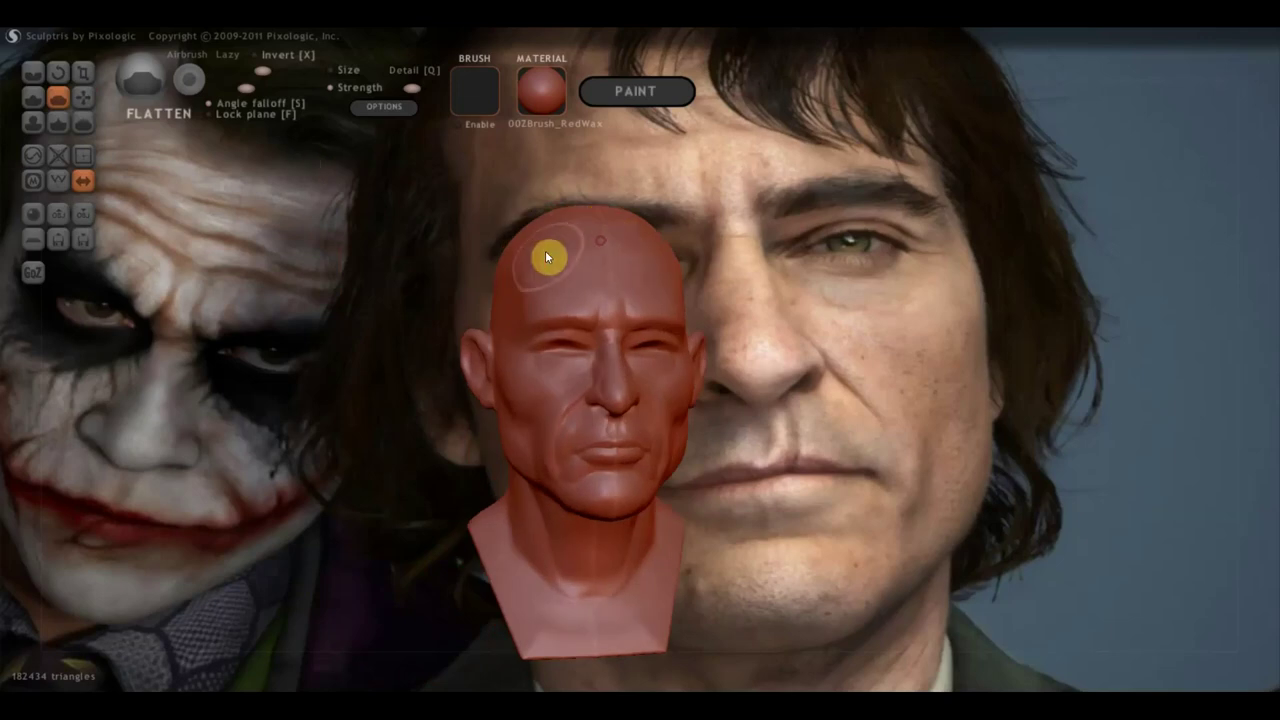
pyautogui.moveTo(591, 241)
pyautogui.mouseDown()
pyautogui.moveTo(760, 269)
pyautogui.moveTo(766, 380)
pyautogui.moveTo(866, 422)
pyautogui.mouseUp()
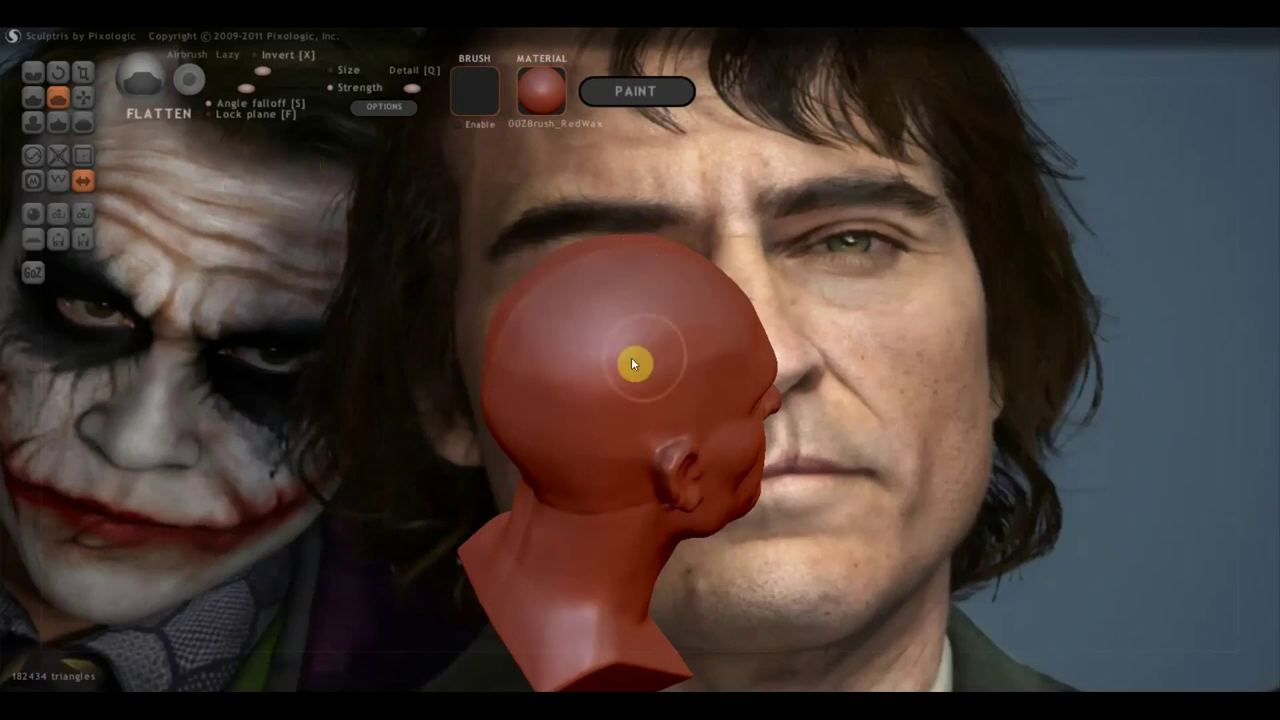
pyautogui.moveTo(507, 358); pyautogui.dragTo(652, 373)
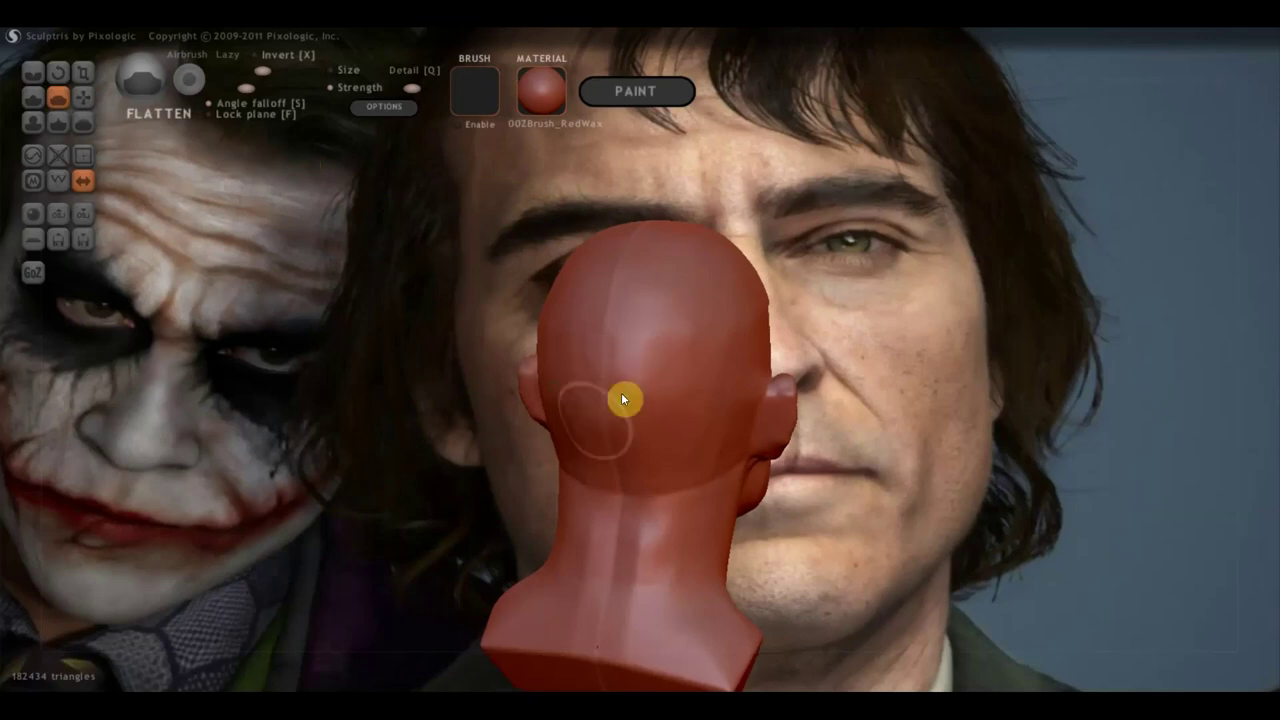
pyautogui.moveTo(649, 496); pyautogui.dragTo(706, 647)
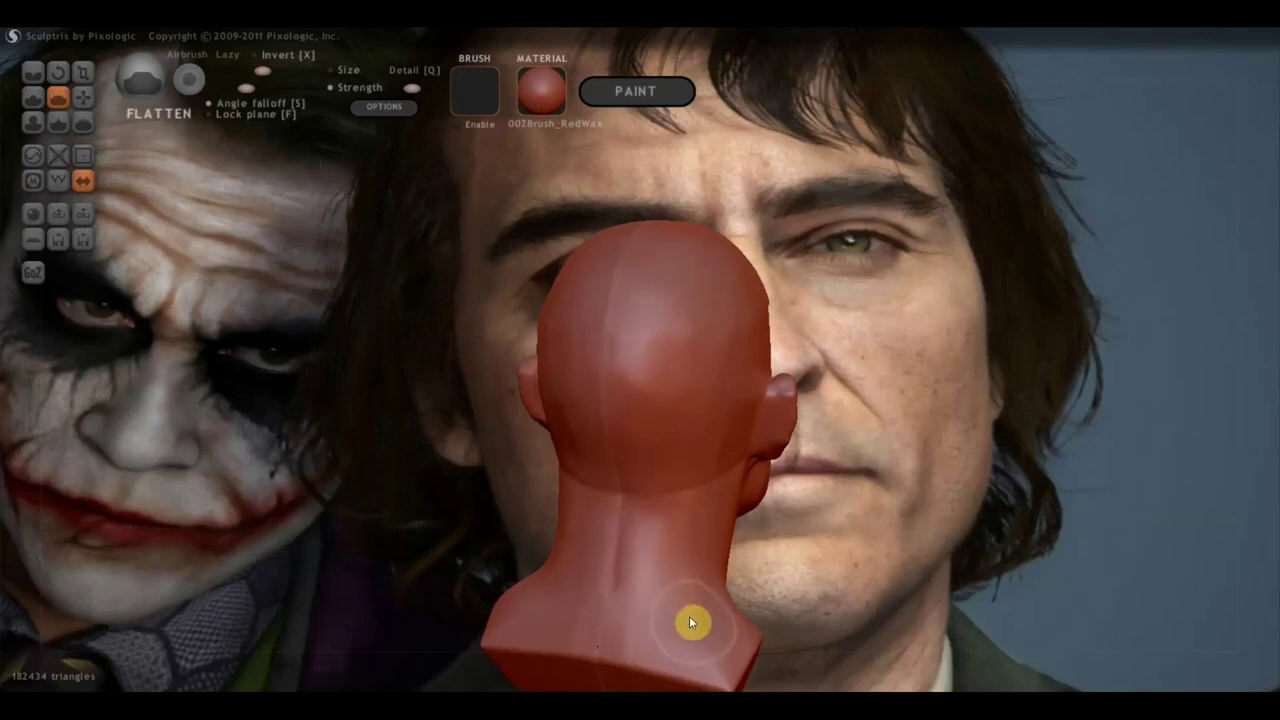
pyautogui.moveTo(704, 520); pyautogui.dragTo(746, 497)
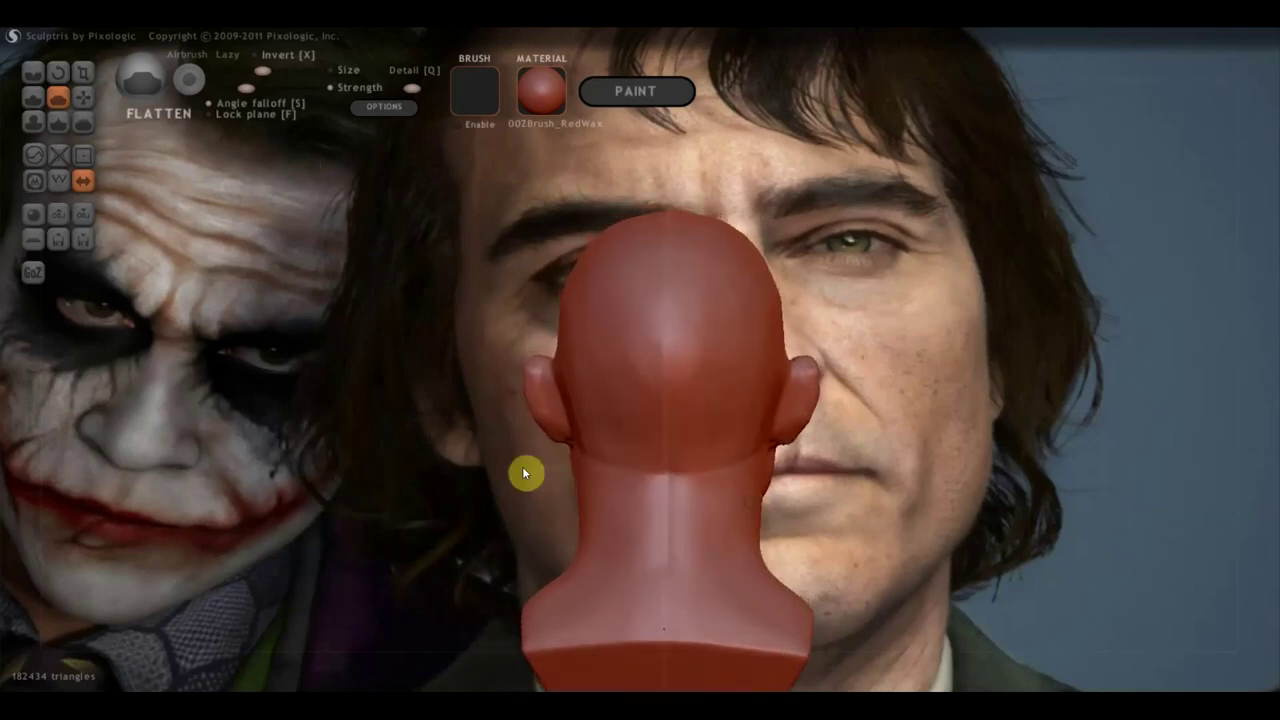
# Nudge the neck behind the ear with the Grab brush while orbiting around the bust
pyautogui.click(83, 97)
pyautogui.scroll(-2, 615, 462)
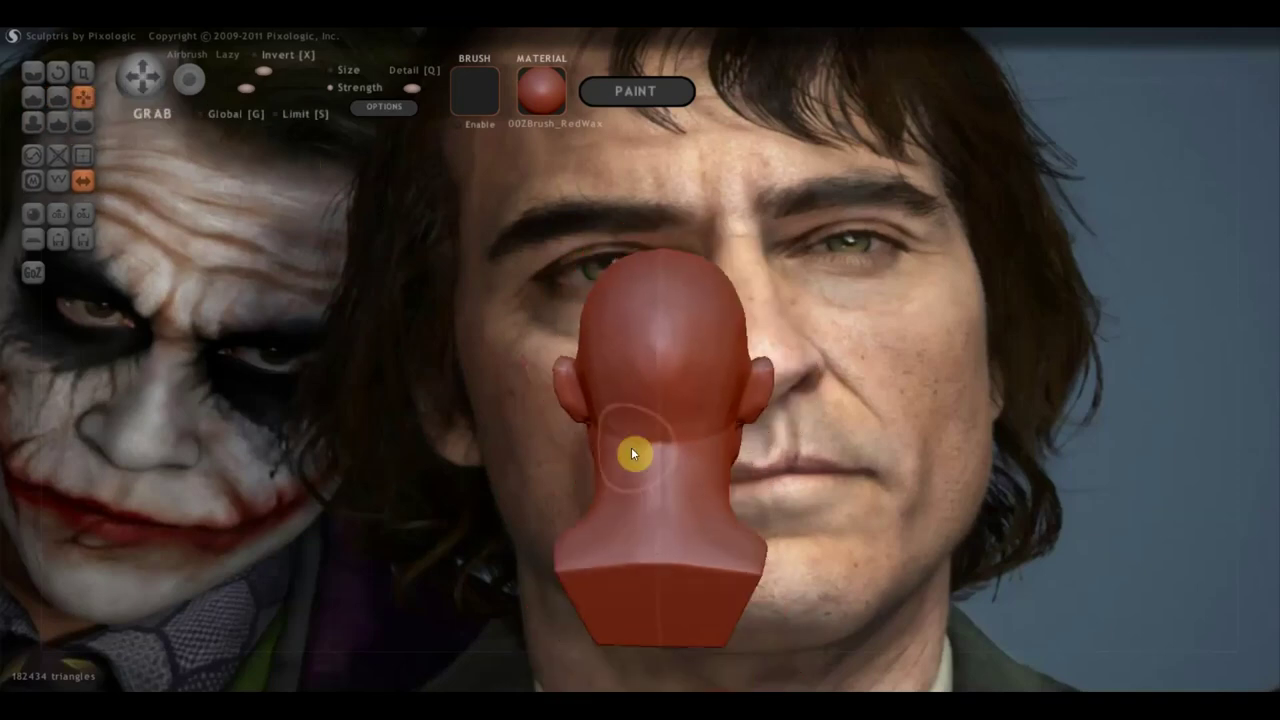
pyautogui.moveTo(624, 448)
pyautogui.mouseDown(button='right')
pyautogui.moveTo(838, 475)
pyautogui.moveTo(576, 468)
pyautogui.mouseUp(button='right')
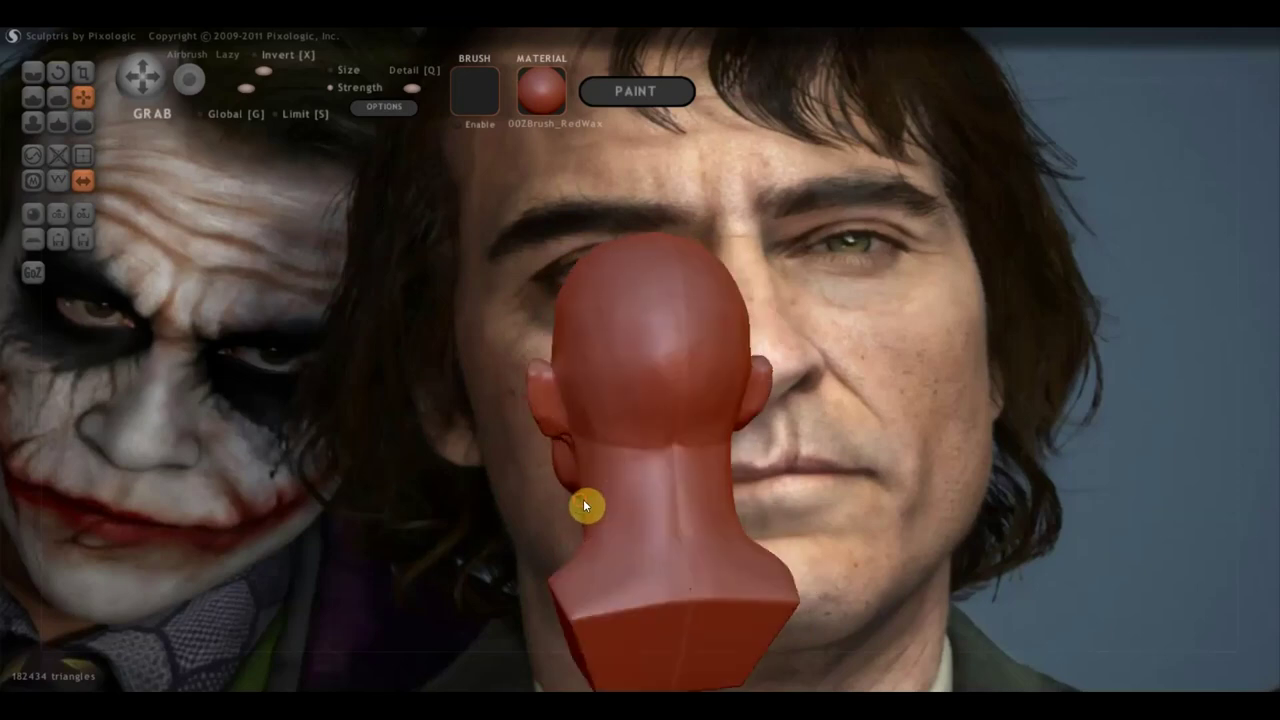
pyautogui.moveTo(586, 506); pyautogui.dragTo(590, 505, button='right')
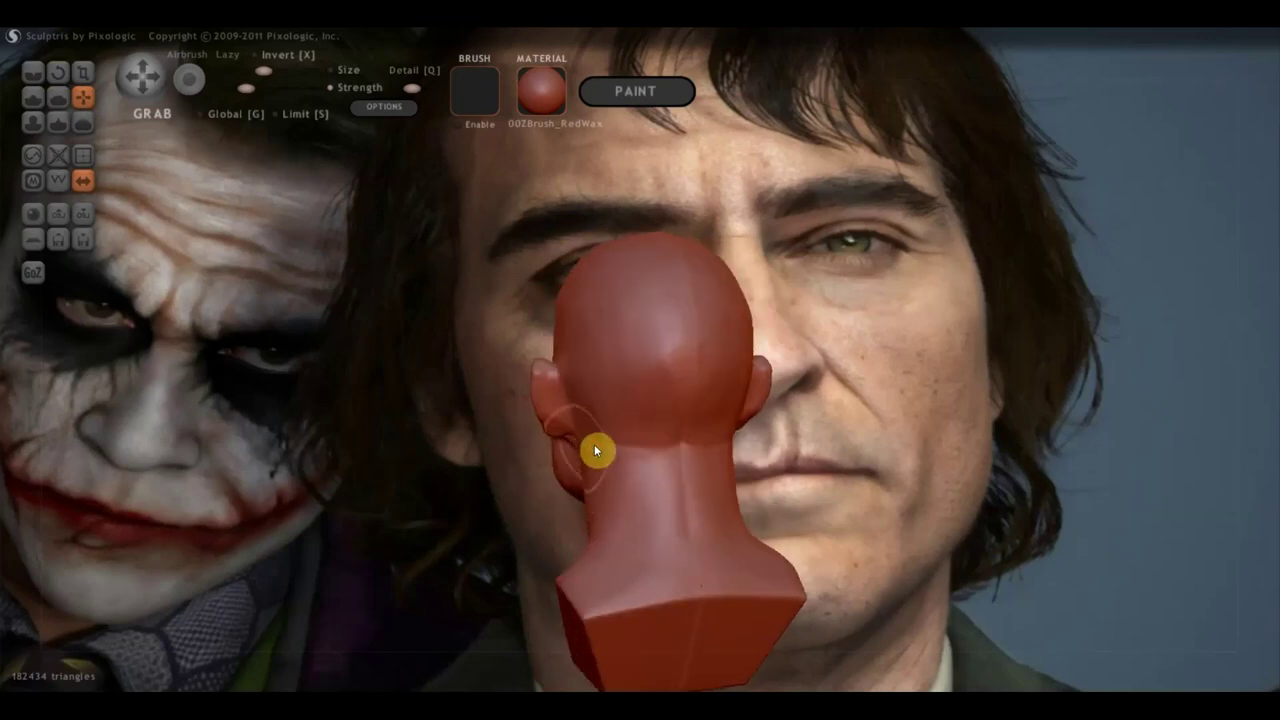
pyautogui.moveTo(594, 444); pyautogui.dragTo(549, 449, button='right')
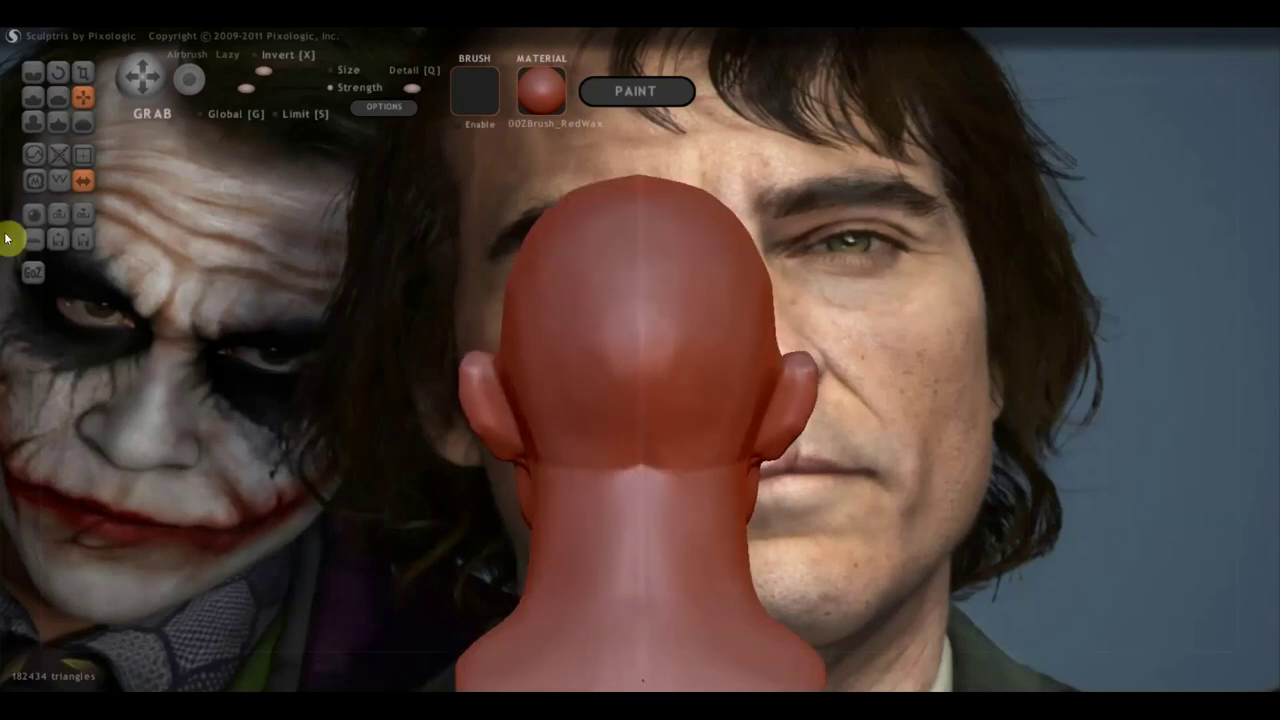
pyautogui.click(34, 104)
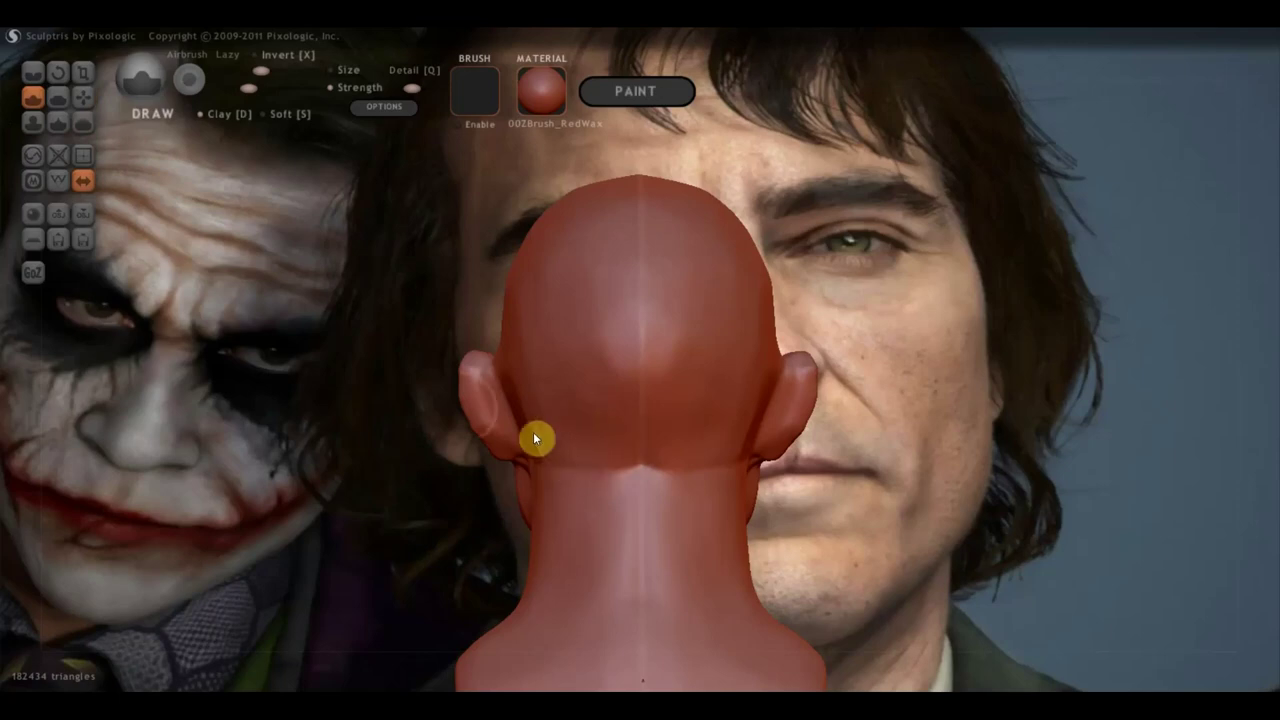
# Draw a line down the back of the bald head
pyautogui.scroll(2, 662, 516)
pyautogui.moveTo(625, 441); pyautogui.dragTo(618, 477, button='right')
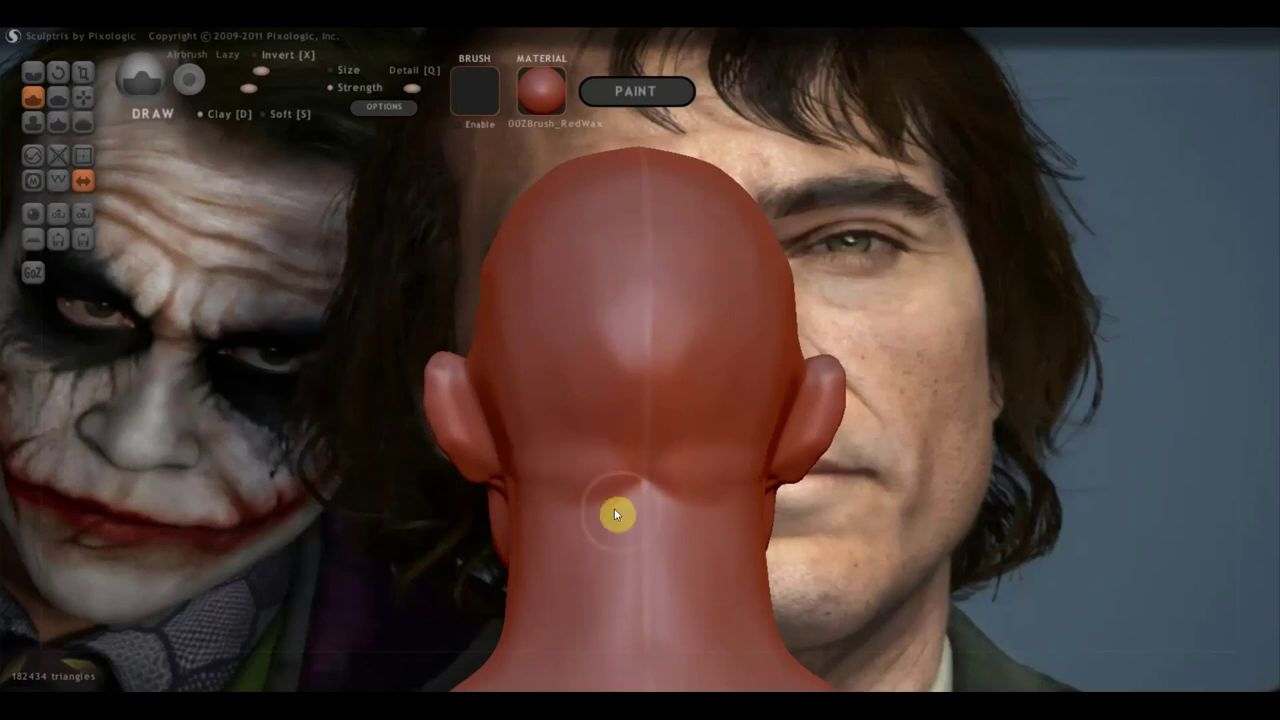
pyautogui.moveTo(533, 534)
pyautogui.mouseDown(button='right')
pyautogui.moveTo(590, 526)
pyautogui.moveTo(679, 552)
pyautogui.mouseUp(button='right')
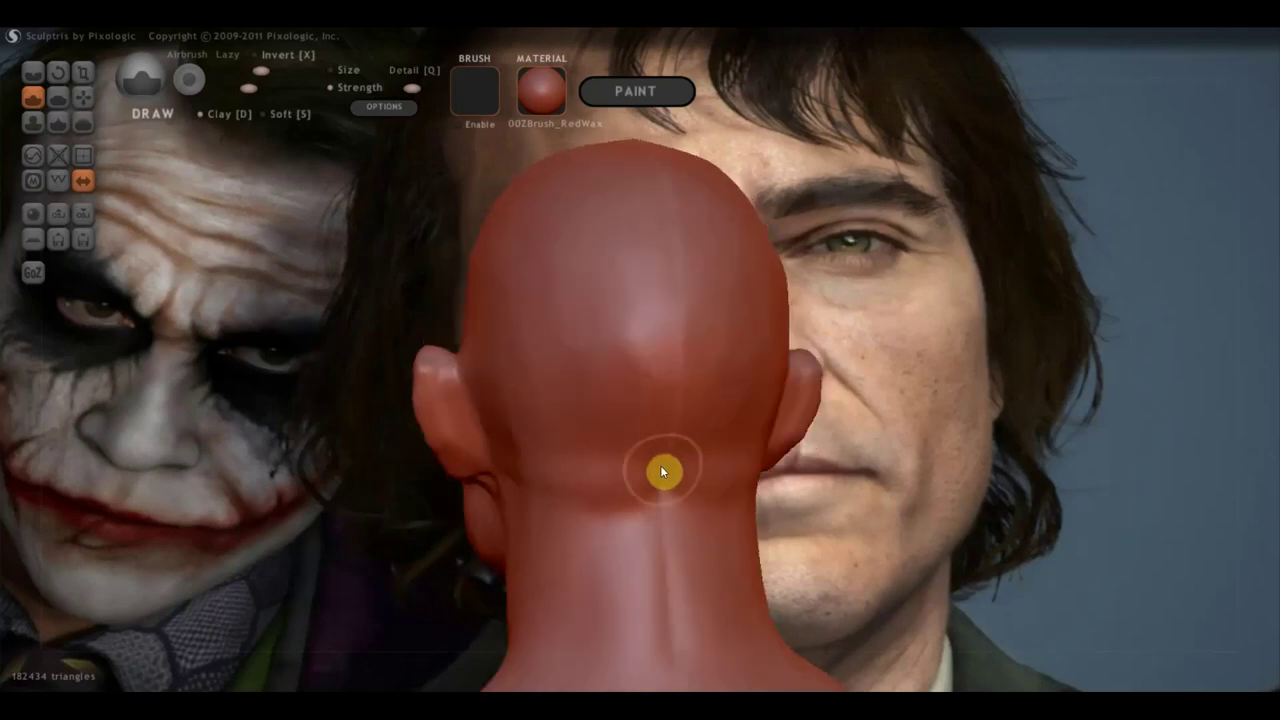
pyautogui.moveTo(683, 491)
pyautogui.mouseDown()
pyautogui.moveTo(600, 494)
pyautogui.moveTo(665, 518)
pyautogui.mouseUp()
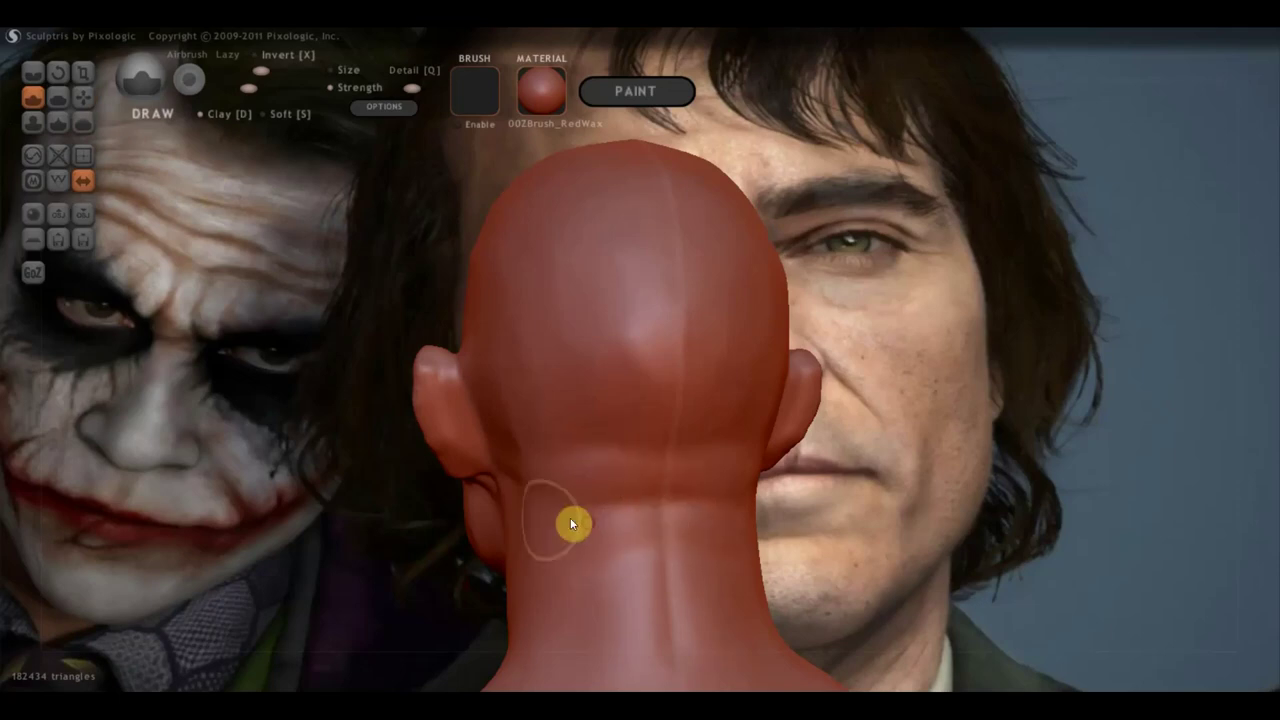
pyautogui.scroll(-3, 638, 582)
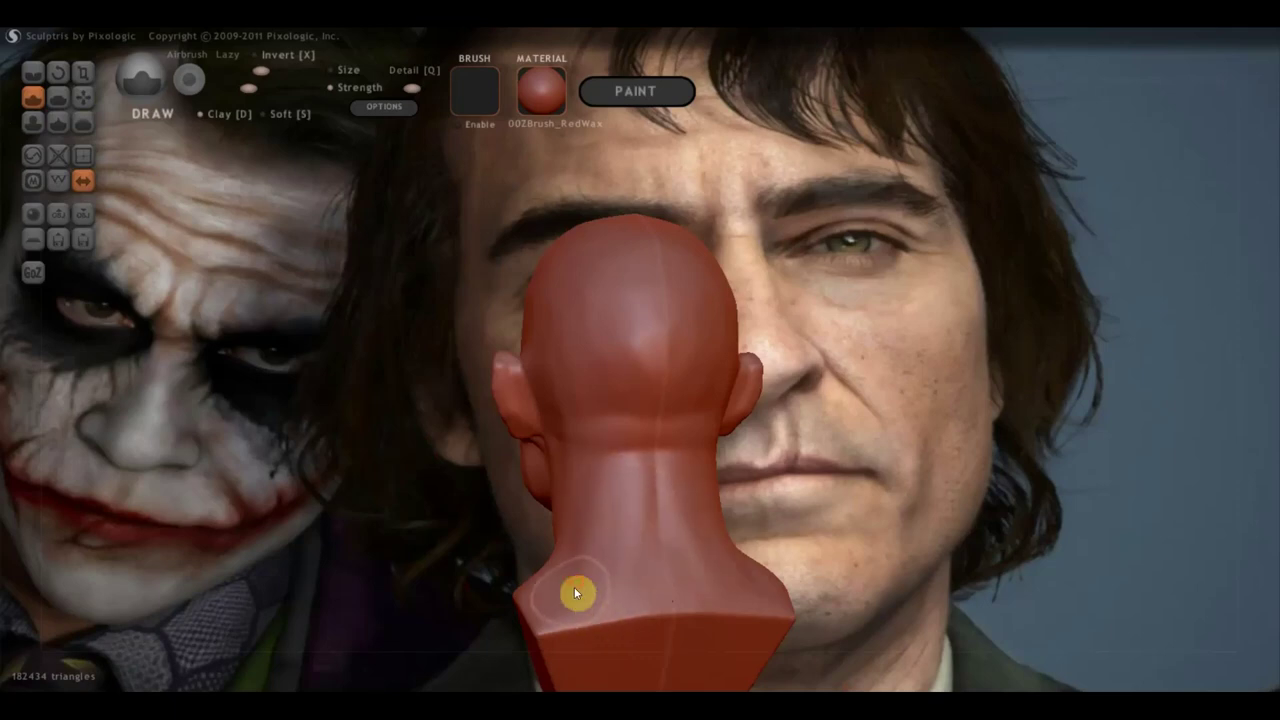
# Turn the bust through three-quarter and both side profiles, then select the Grab brush
pyautogui.moveTo(626, 516); pyautogui.dragTo(750, 480, button='right')
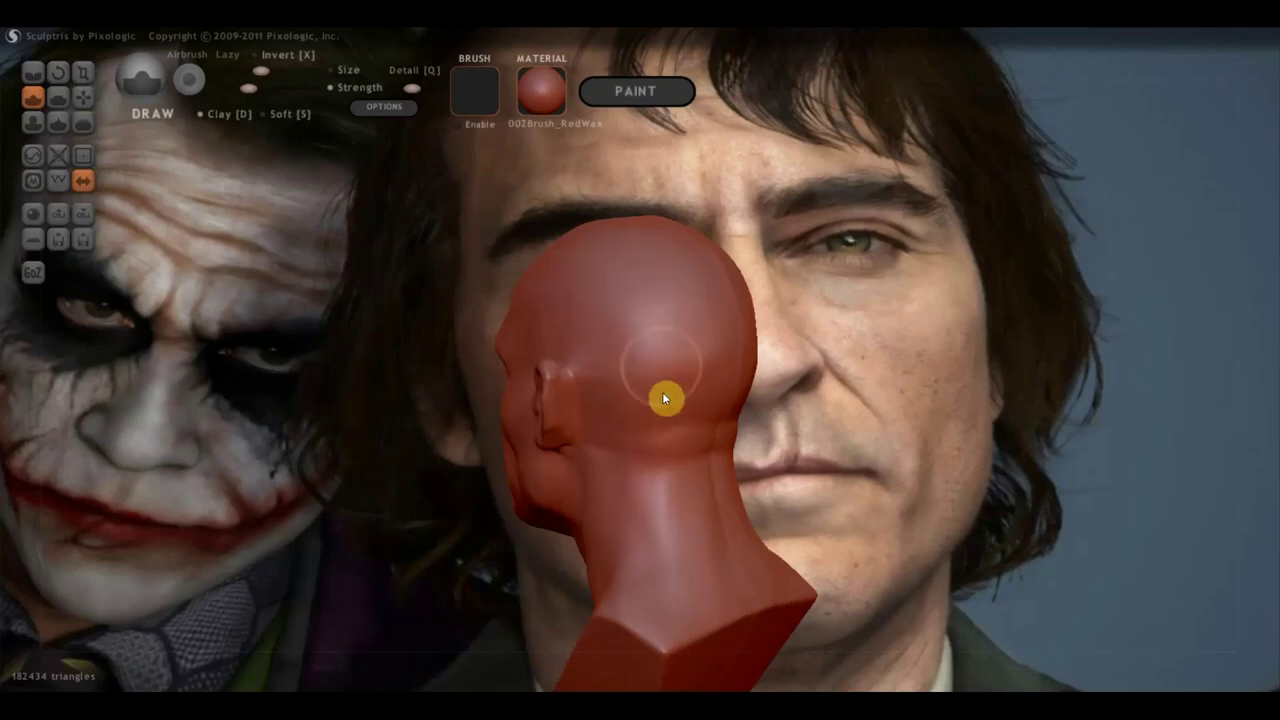
pyautogui.moveTo(645, 390)
pyautogui.mouseDown(button='right')
pyautogui.moveTo(739, 363)
pyautogui.moveTo(1080, 338)
pyautogui.mouseUp(button='right')
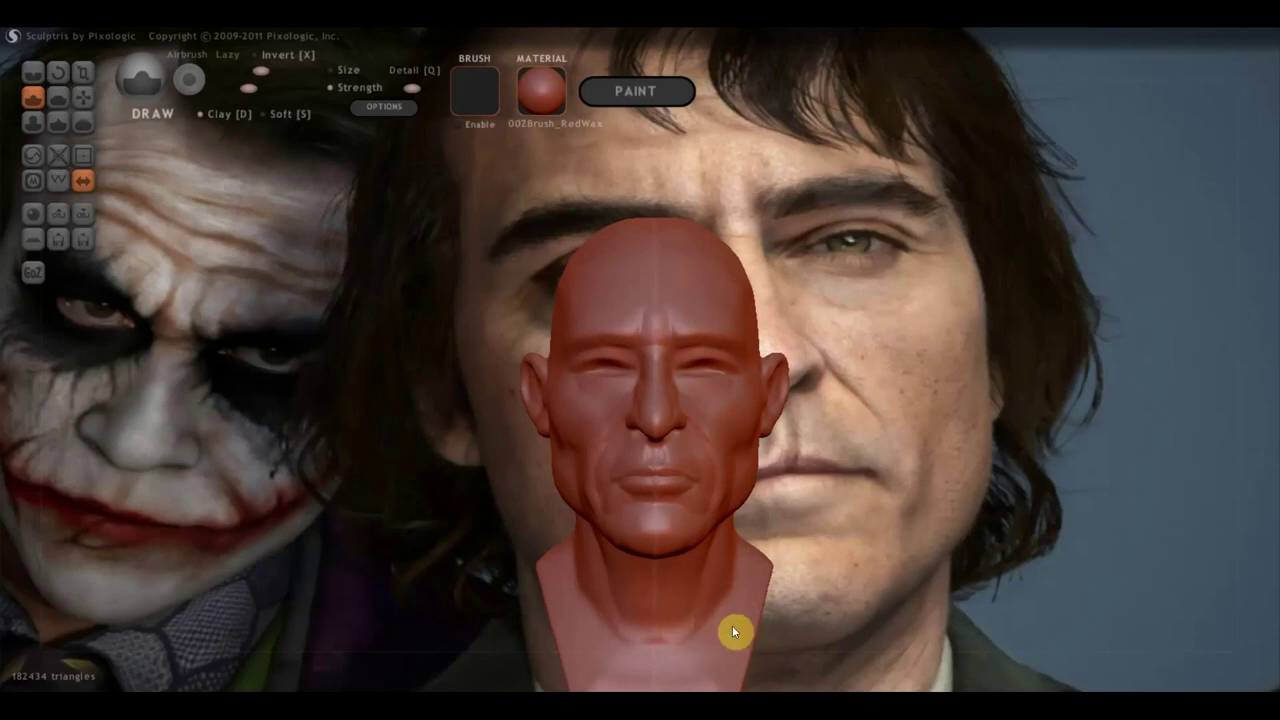
pyautogui.moveTo(808, 451)
pyautogui.mouseDown(button='right')
pyautogui.moveTo(823, 440)
pyautogui.moveTo(777, 417)
pyautogui.mouseUp(button='right')
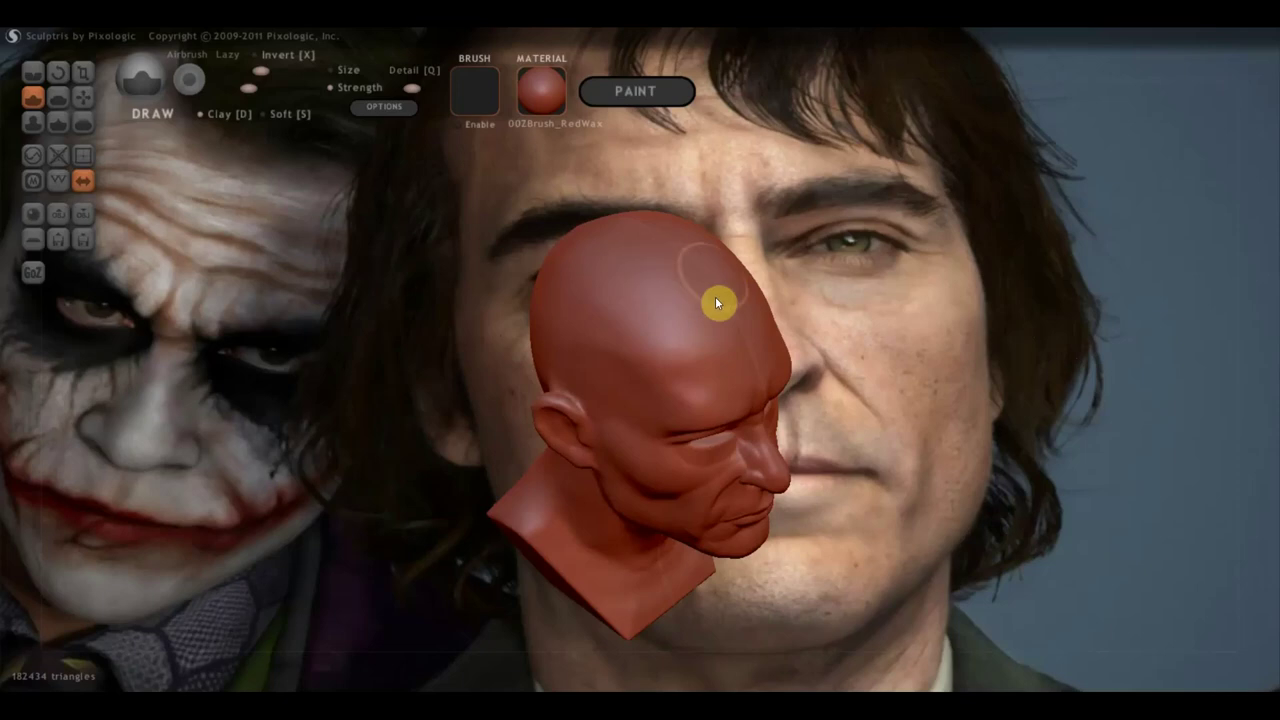
pyautogui.moveTo(682, 337)
pyautogui.mouseDown(button='right')
pyautogui.moveTo(920, 229)
pyautogui.moveTo(826, 400)
pyautogui.mouseUp(button='right')
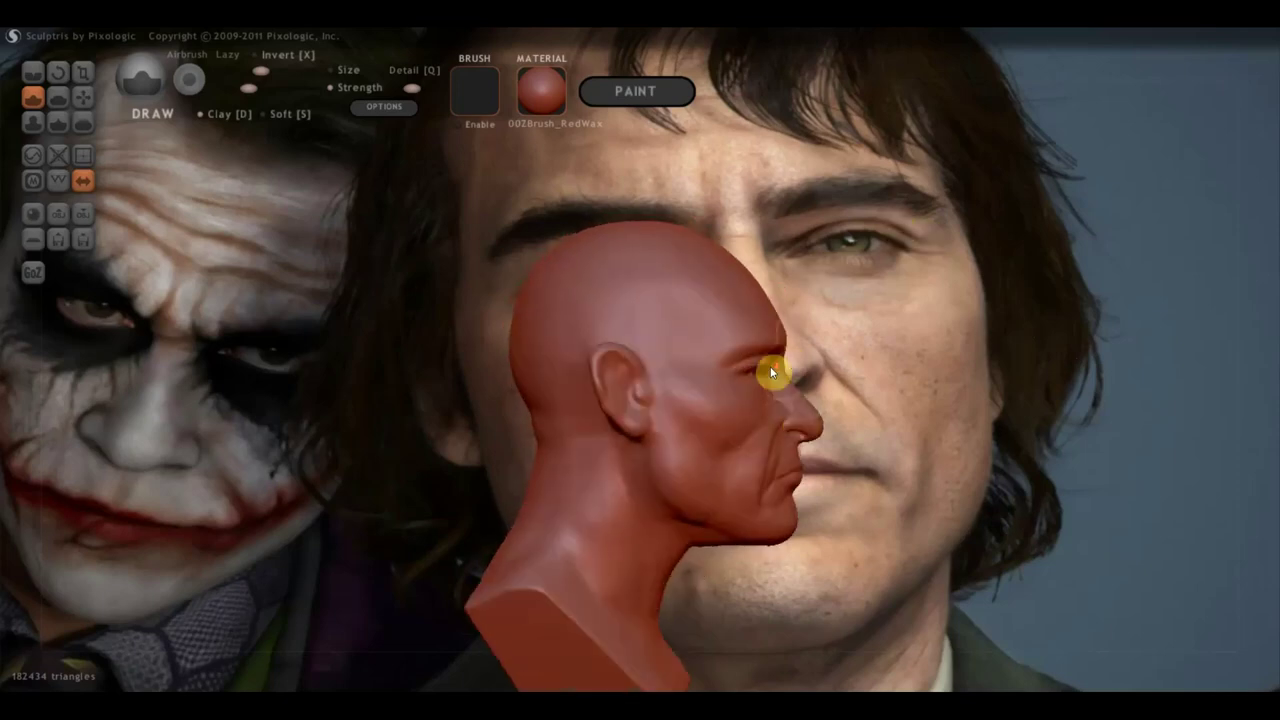
pyautogui.scroll(-1, 770, 366)
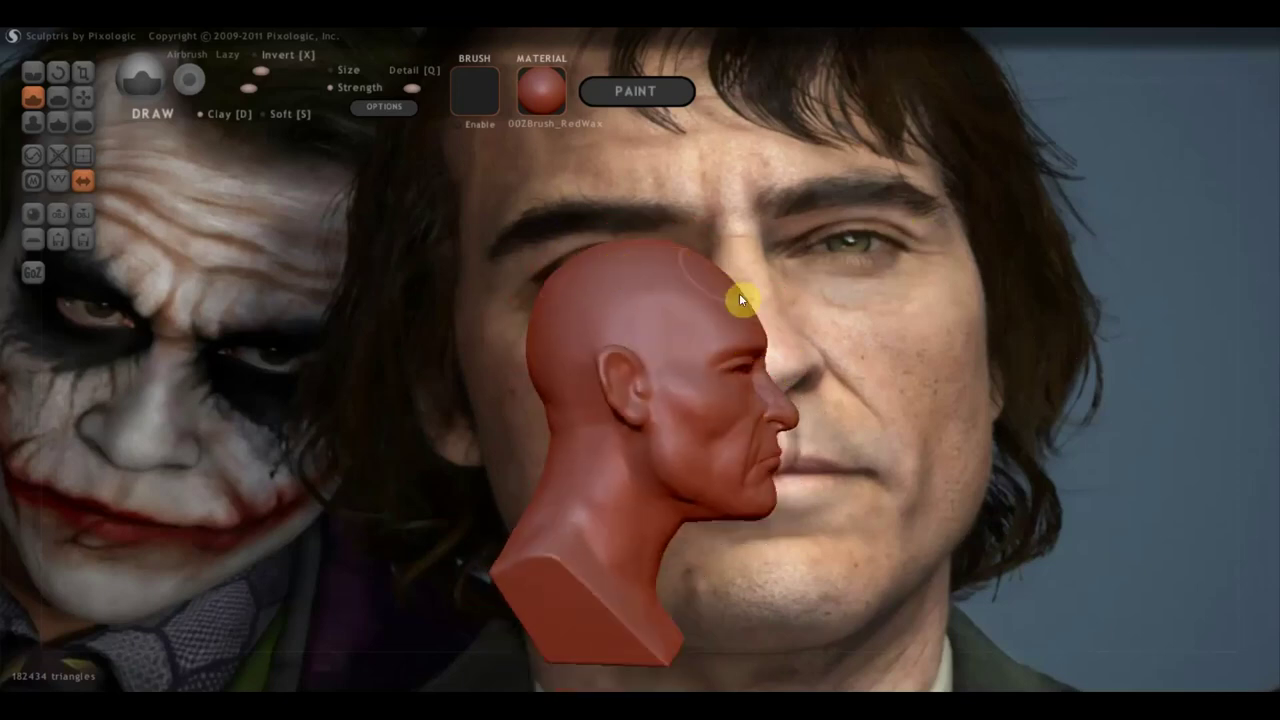
pyautogui.click(82, 97)
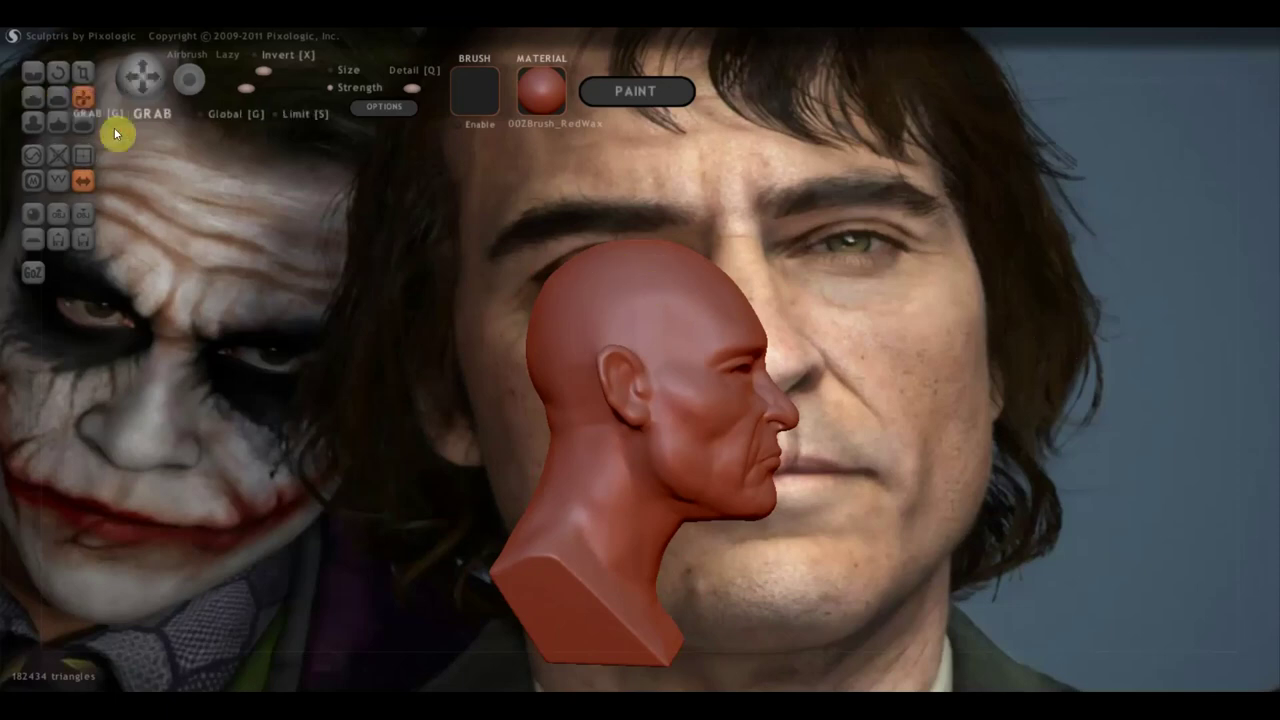
# Orbit the bust to check its front, the top of the head and the back
pyautogui.scroll(-2, 641, 282)
pyautogui.scroll(-1, 641, 282)
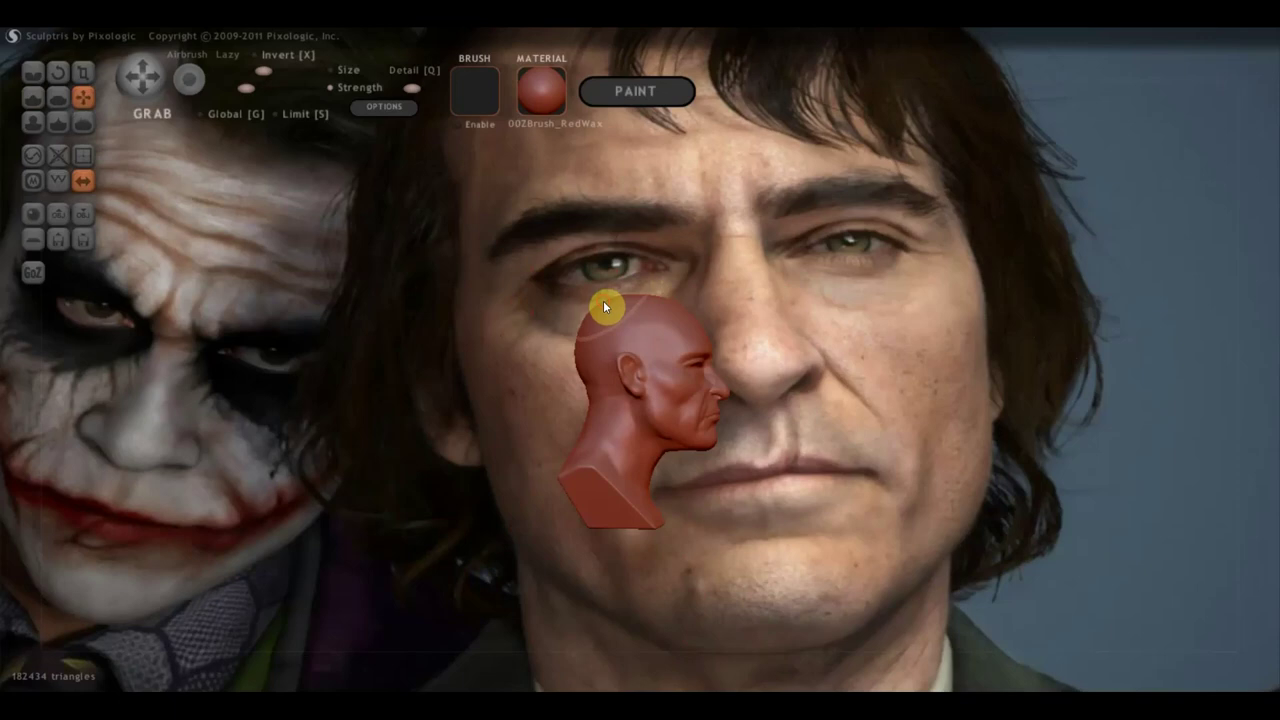
pyautogui.moveTo(606, 306)
pyautogui.mouseDown(button='right')
pyautogui.moveTo(589, 354)
pyautogui.moveTo(536, 296)
pyautogui.moveTo(500, 288)
pyautogui.mouseUp(button='right')
pyautogui.scroll(3, 614, 347)
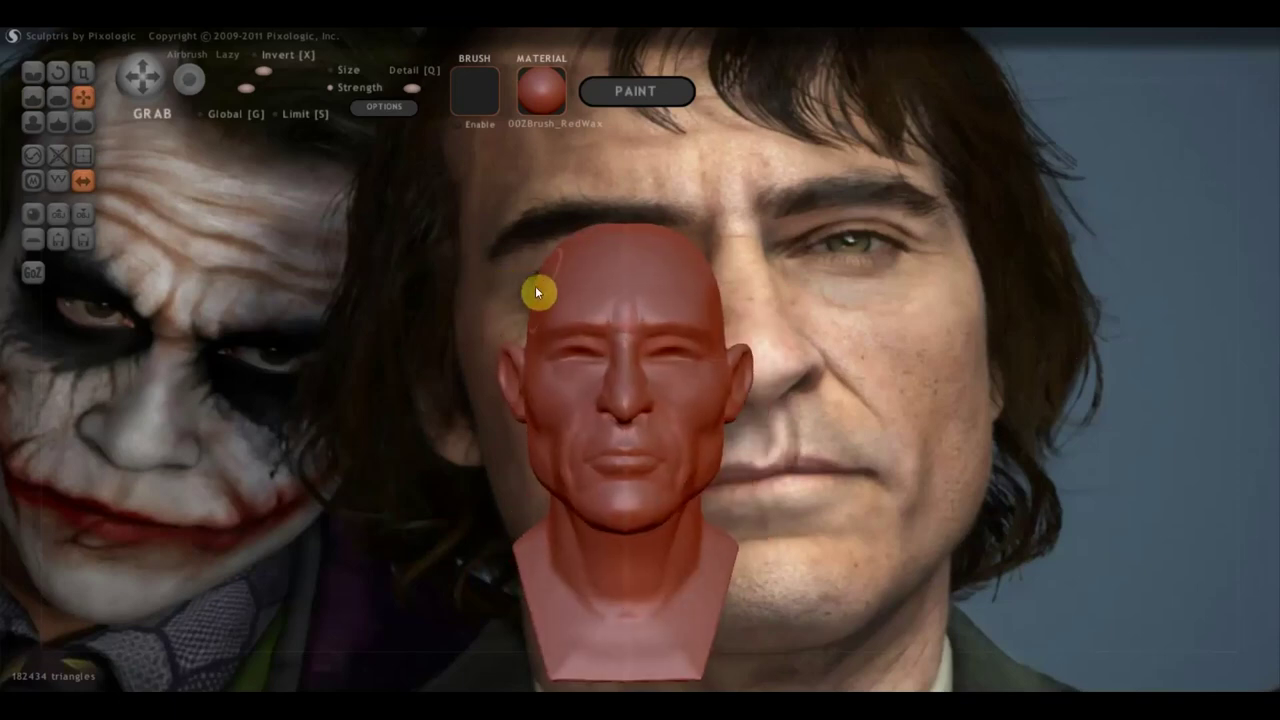
pyautogui.moveTo(587, 277)
pyautogui.mouseDown(button='right')
pyautogui.moveTo(623, 363)
pyautogui.moveTo(617, 294)
pyautogui.mouseUp(button='right')
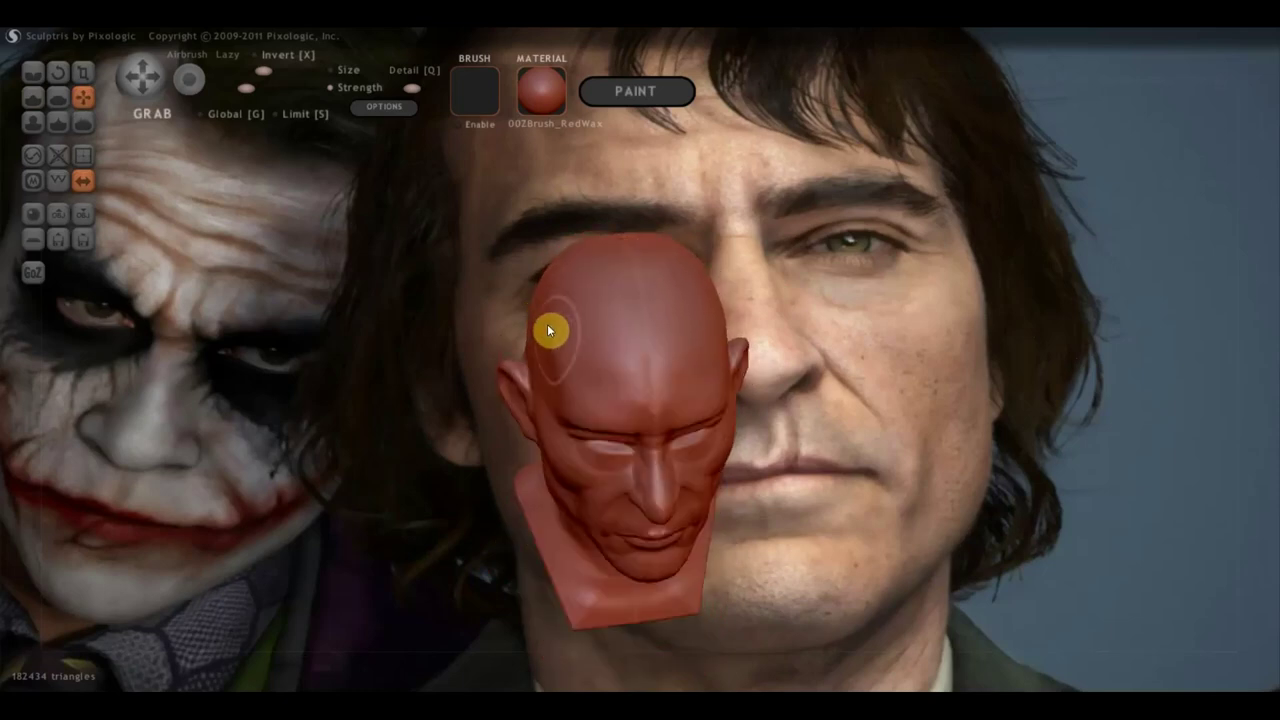
pyautogui.moveTo(567, 353)
pyautogui.mouseDown(button='right')
pyautogui.moveTo(691, 378)
pyautogui.moveTo(1054, 317)
pyautogui.moveTo(857, 386)
pyautogui.mouseUp(button='right')
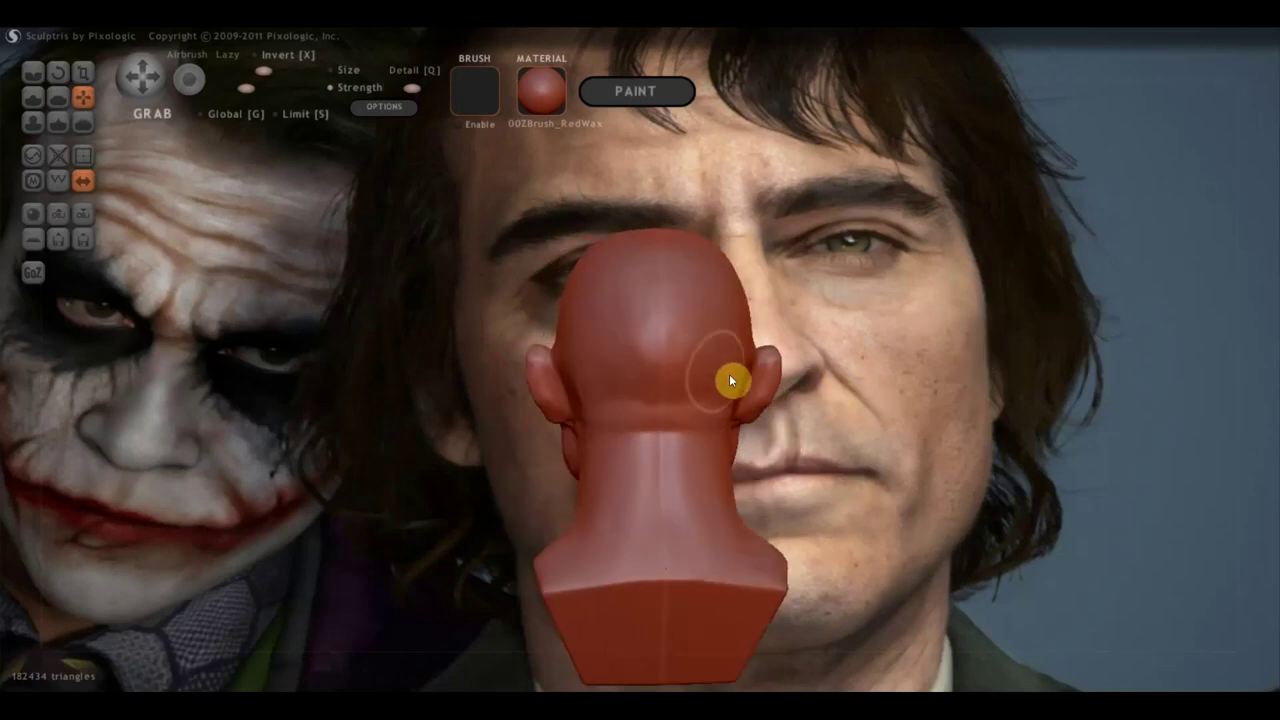
pyautogui.moveTo(600, 391)
pyautogui.mouseDown(button='right')
pyautogui.moveTo(646, 503)
pyautogui.moveTo(644, 443)
pyautogui.mouseUp(button='right')
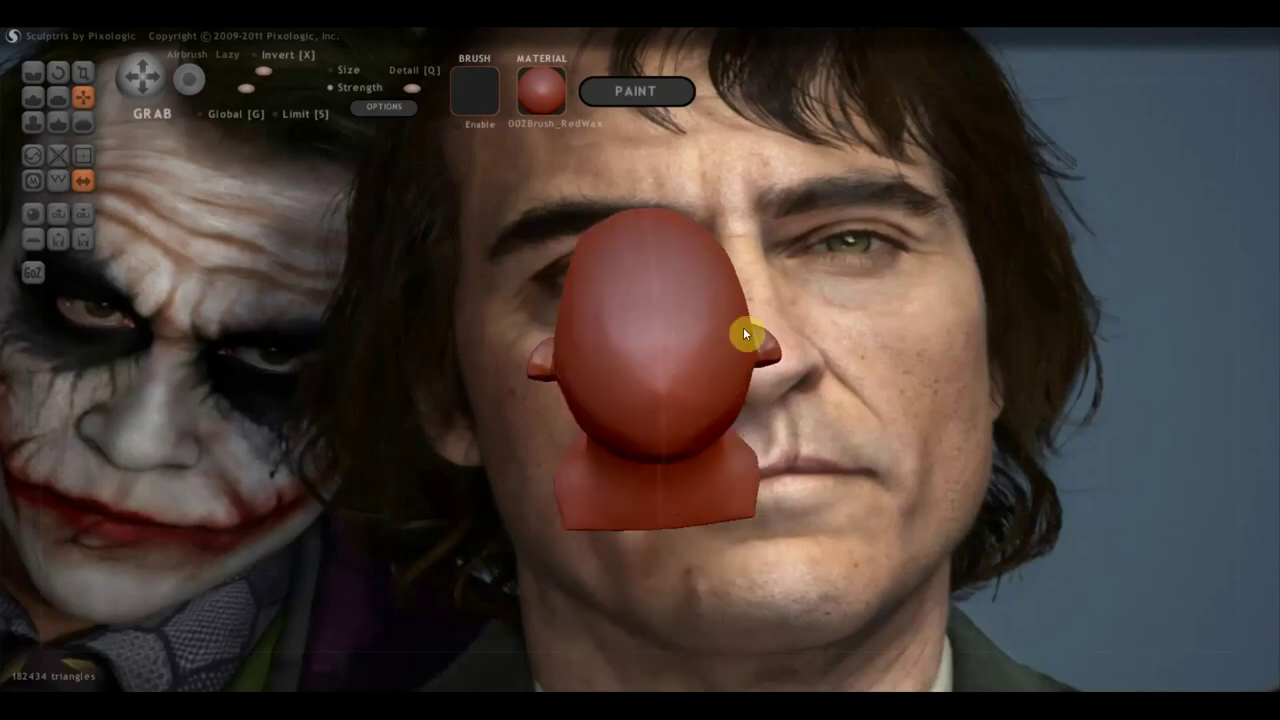
# Tilt the bust to check its profile and near-front view, then pick the Draw brush
pyautogui.moveTo(608, 247)
pyautogui.mouseDown(button='right')
pyautogui.moveTo(653, 392)
pyautogui.moveTo(769, 368)
pyautogui.mouseUp(button='right')
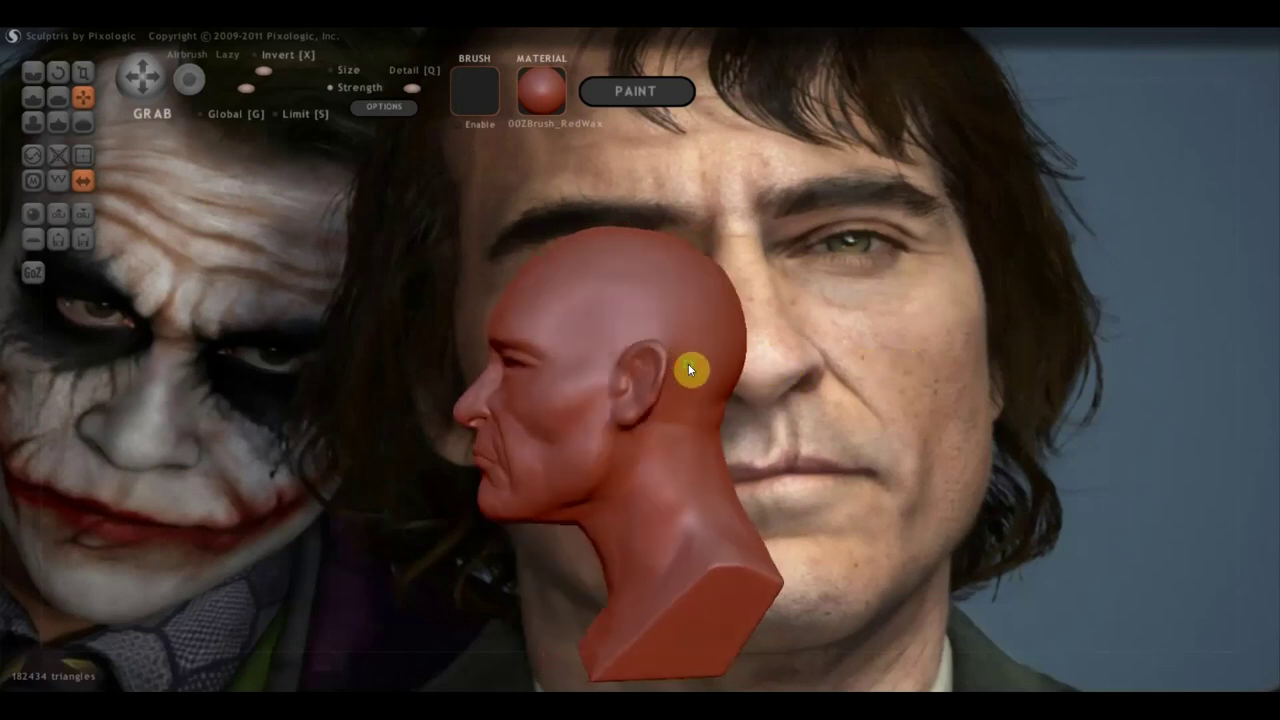
pyautogui.moveTo(688, 363); pyautogui.dragTo(726, 390, button='right')
pyautogui.scroll(2, 596, 446)
pyautogui.scroll(2, 537, 476)
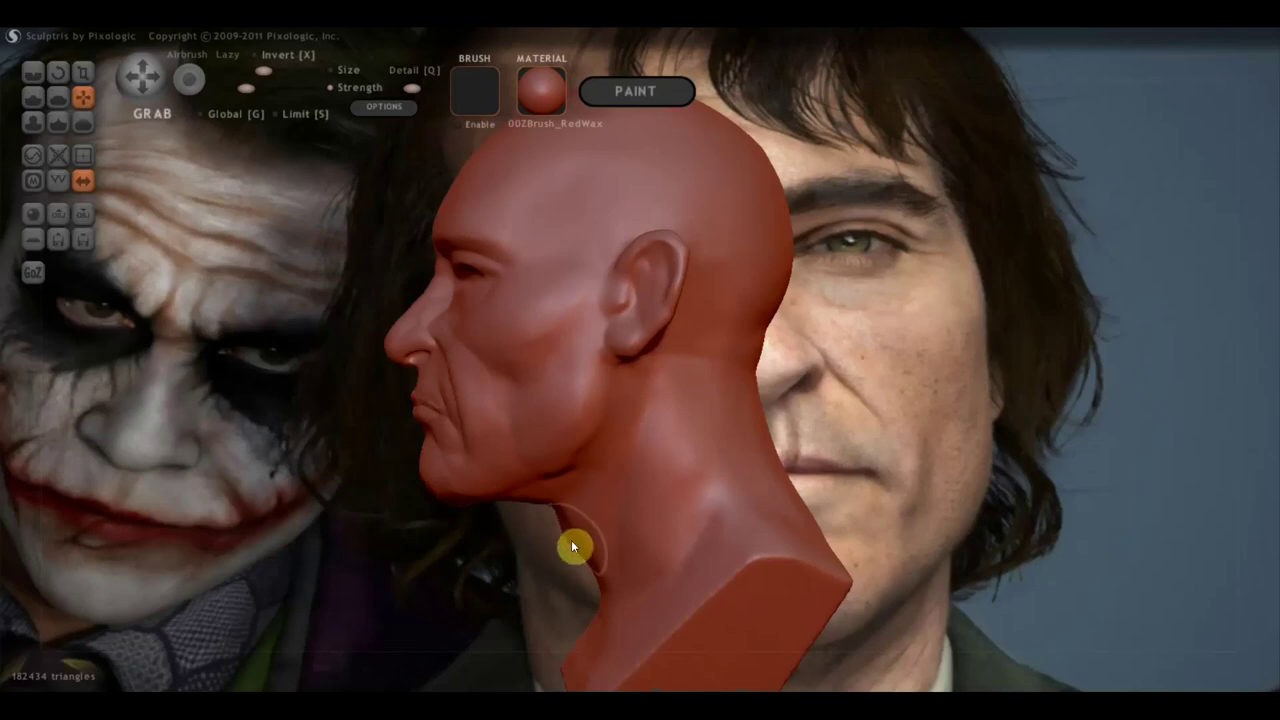
pyautogui.moveTo(570, 542)
pyautogui.mouseDown(button='right')
pyautogui.moveTo(704, 504)
pyautogui.moveTo(666, 558)
pyautogui.mouseUp(button='right')
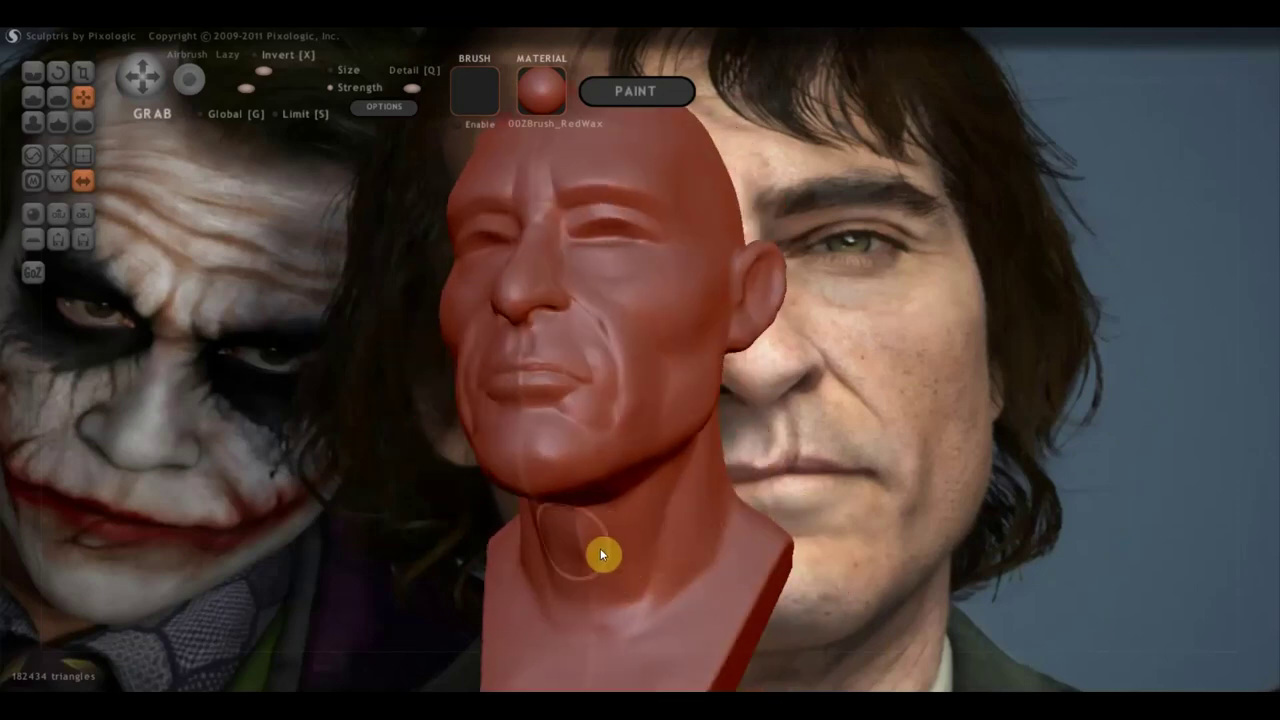
pyautogui.scroll(-3, 321, 420)
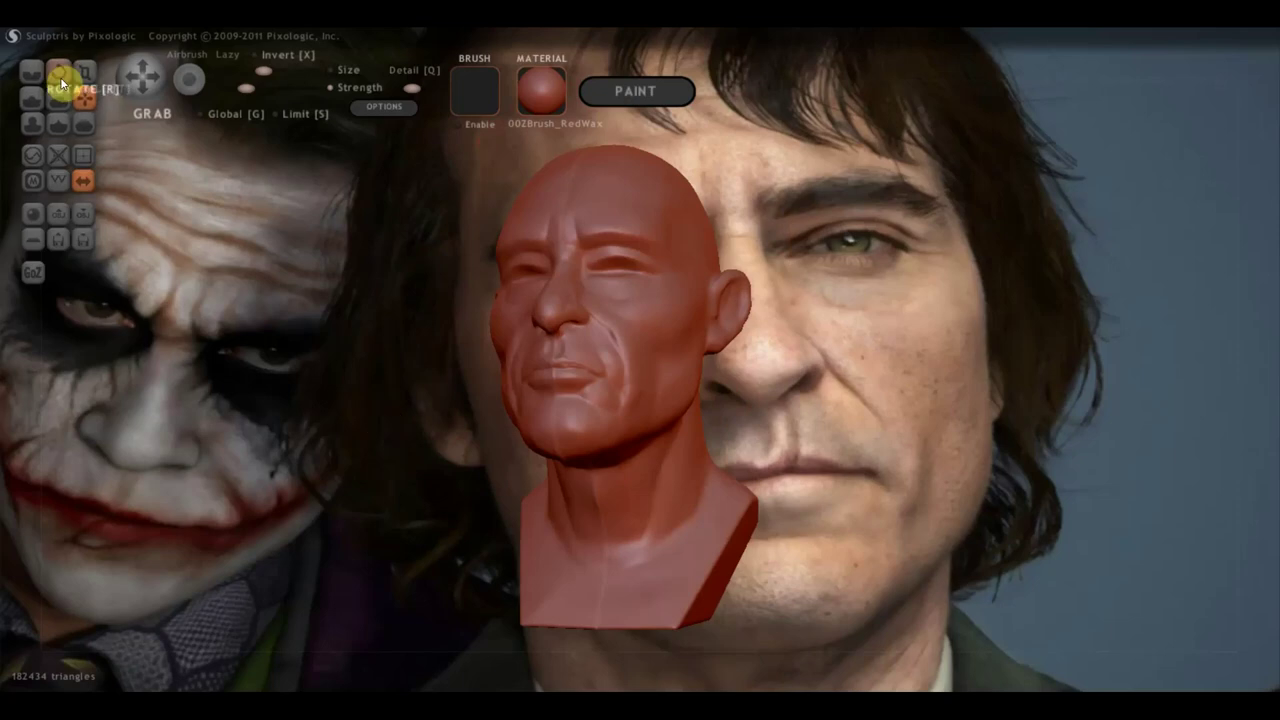
pyautogui.click(33, 97)
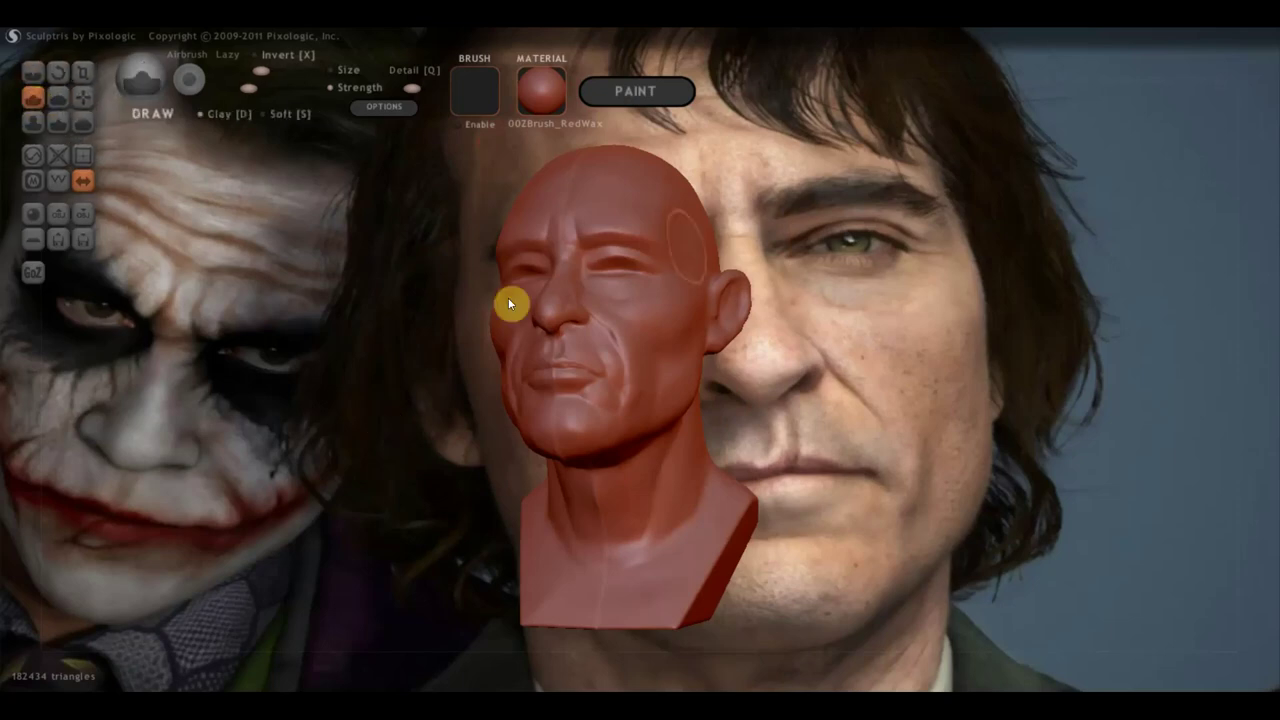
# Frame the face front-on and nudge the shape around the left eye with Grab
pyautogui.moveTo(594, 231)
pyautogui.mouseDown(button='right')
pyautogui.moveTo(643, 280)
pyautogui.moveTo(752, 328)
pyautogui.mouseUp(button='right')
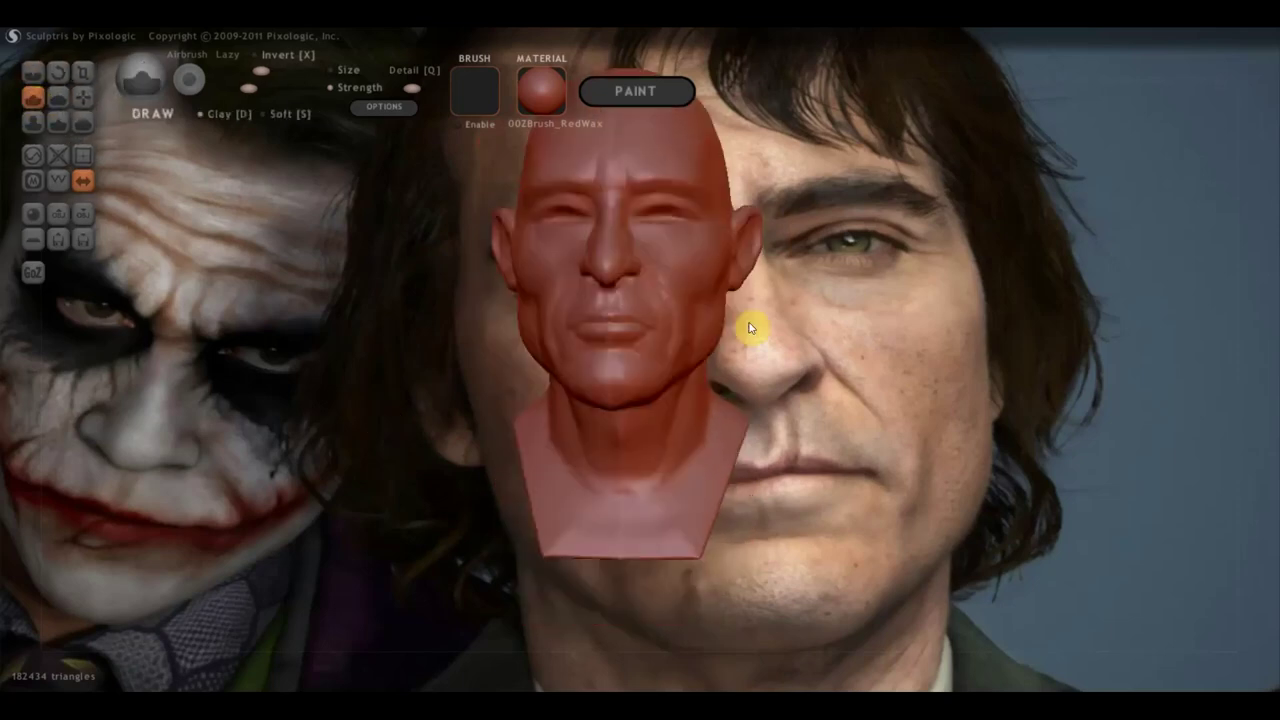
pyautogui.scroll(3, 777, 329)
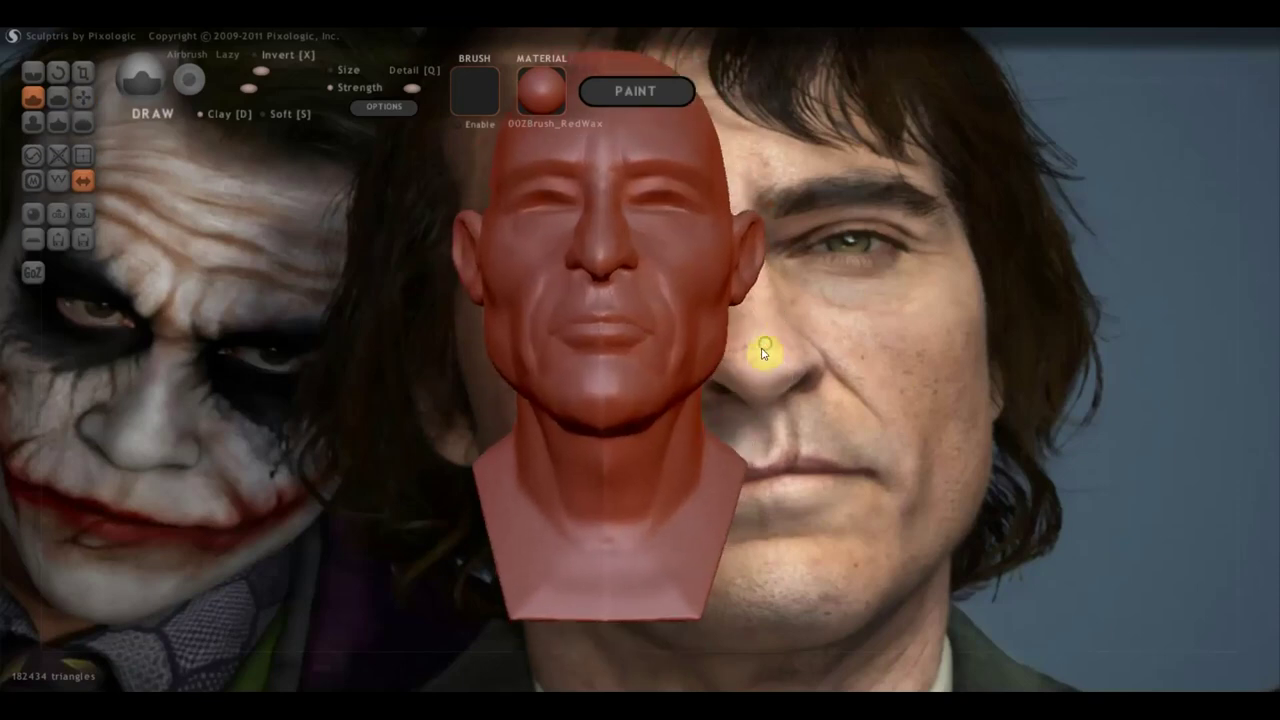
pyautogui.scroll(-1, 765, 350)
pyautogui.moveTo(667, 258)
pyautogui.keyDown('alt'); pyautogui.mouseDown(button='right')
pyautogui.moveTo(642, 443)
pyautogui.moveTo(595, 404)
pyautogui.moveTo(499, 429)
pyautogui.moveTo(560, 424)
pyautogui.moveTo(614, 442)
pyautogui.moveTo(483, 435)
pyautogui.mouseUp(button='right'); pyautogui.keyUp('alt')
pyautogui.scroll(2, 560, 424)
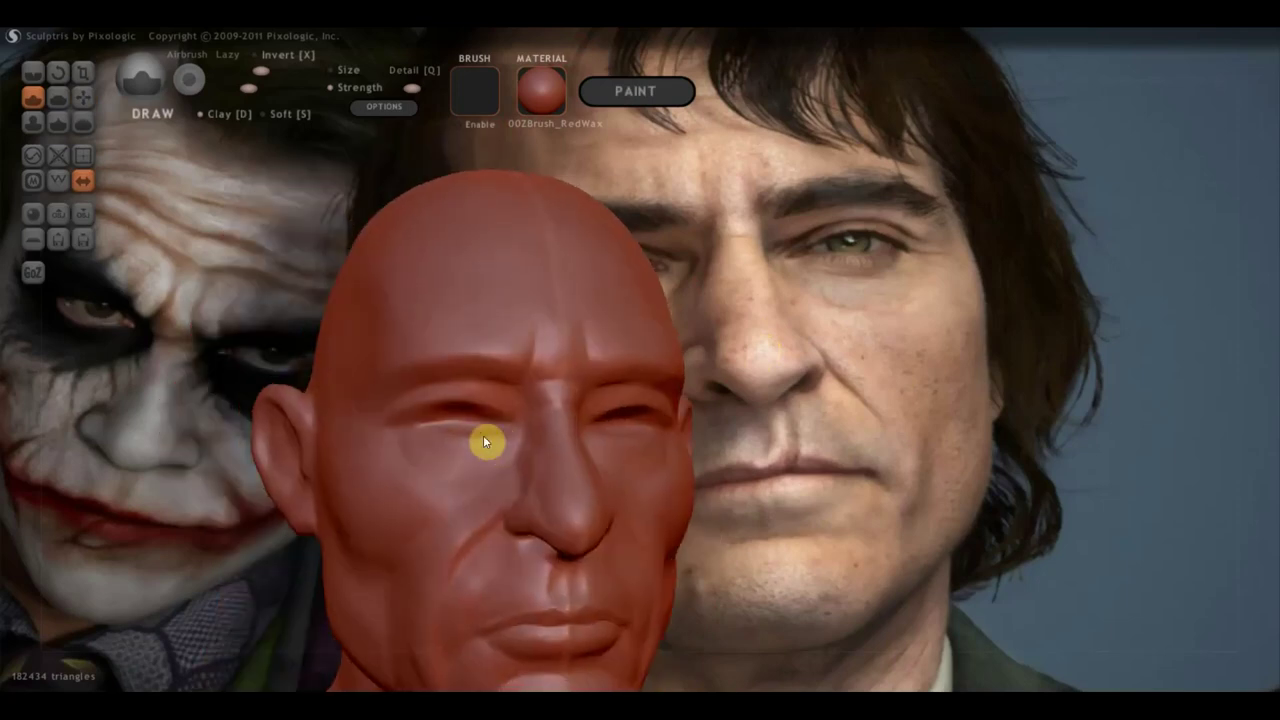
pyautogui.click(83, 97)
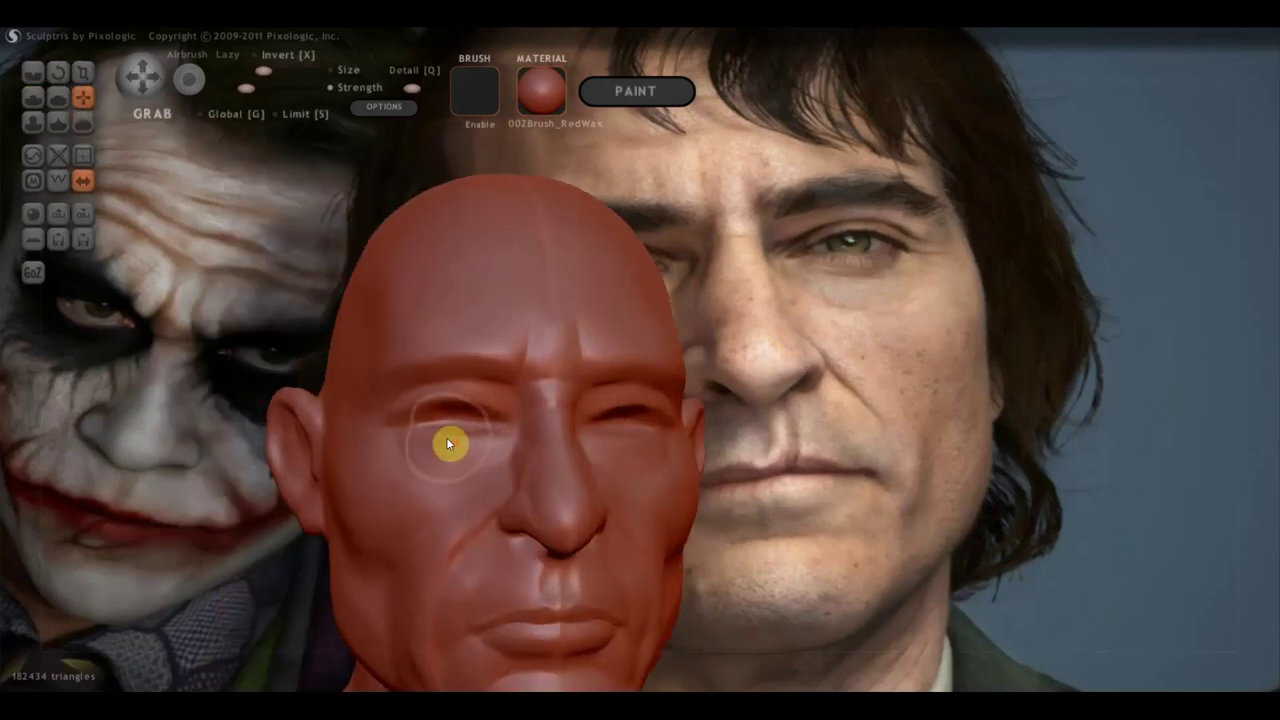
pyautogui.scroll(2, 446, 438)
pyautogui.moveTo(356, 492)
pyautogui.mouseDown()
pyautogui.moveTo(342, 470)
pyautogui.moveTo(374, 431)
pyautogui.moveTo(425, 434)
pyautogui.mouseUp()
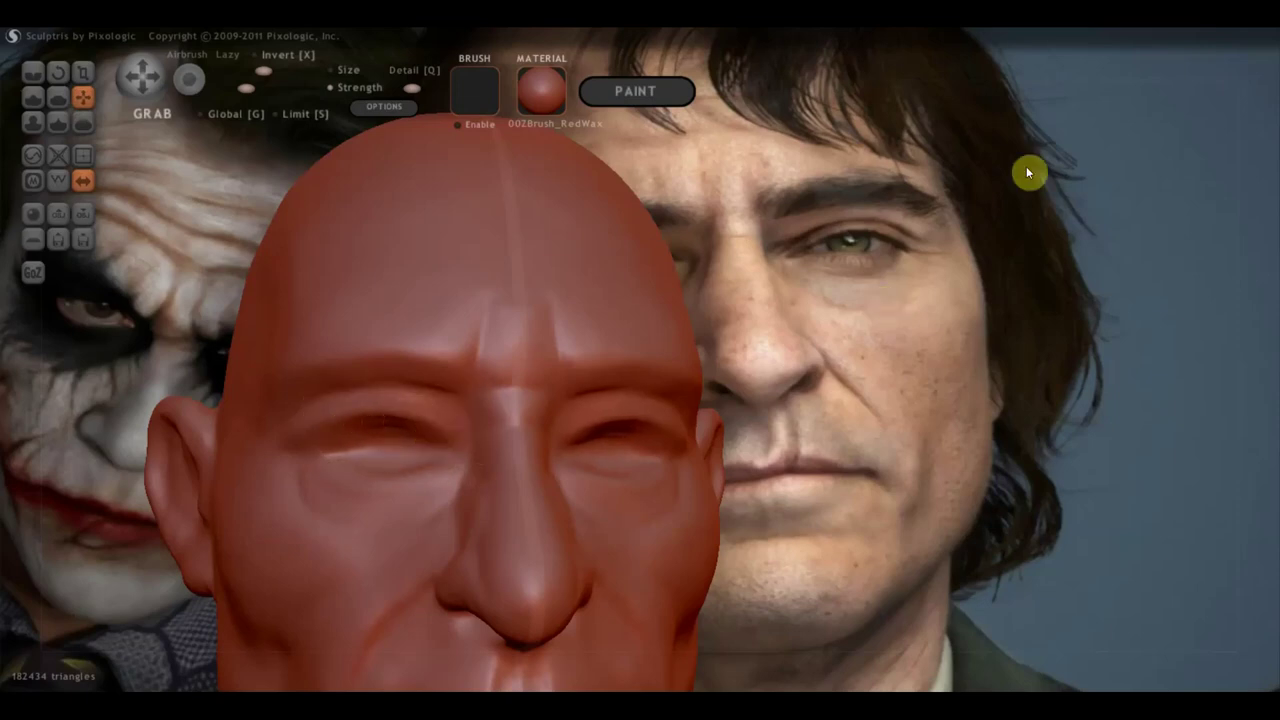
pyautogui.scroll(-3, 811, 423)
pyautogui.scroll(-1, 771, 429)
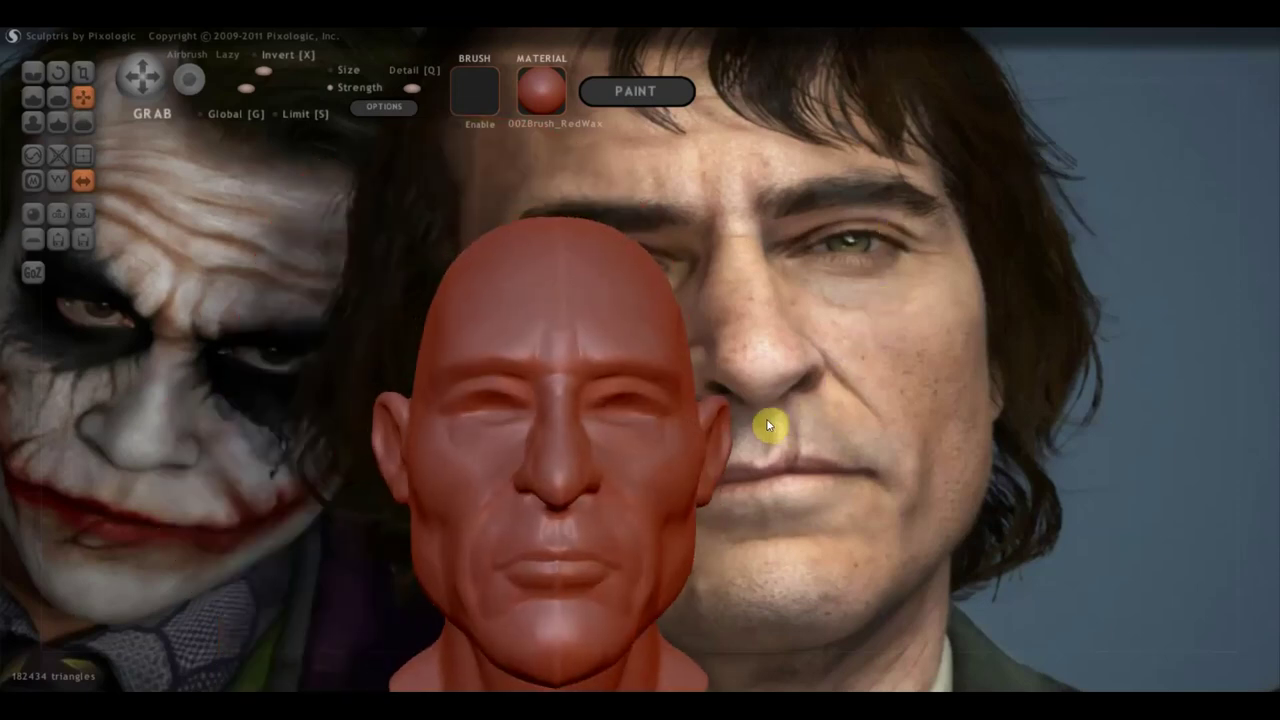
pyautogui.moveTo(488, 396)
pyautogui.mouseDown(button='right')
pyautogui.moveTo(524, 431)
pyautogui.moveTo(654, 429)
pyautogui.moveTo(669, 463)
pyautogui.moveTo(589, 423)
pyautogui.moveTo(486, 409)
pyautogui.mouseUp(button='right')
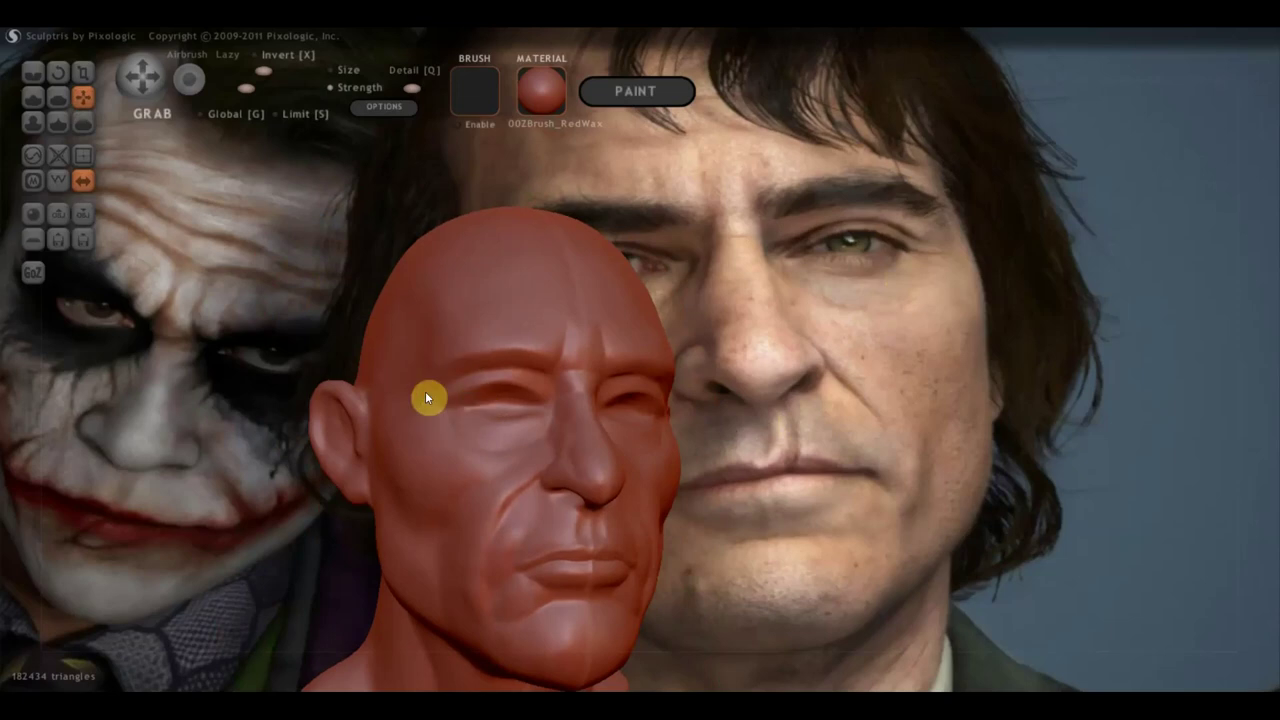
# Turn the head to bring the right ear into view, then zoom in with the Draw brush
pyautogui.scroll(5, 333, 415)
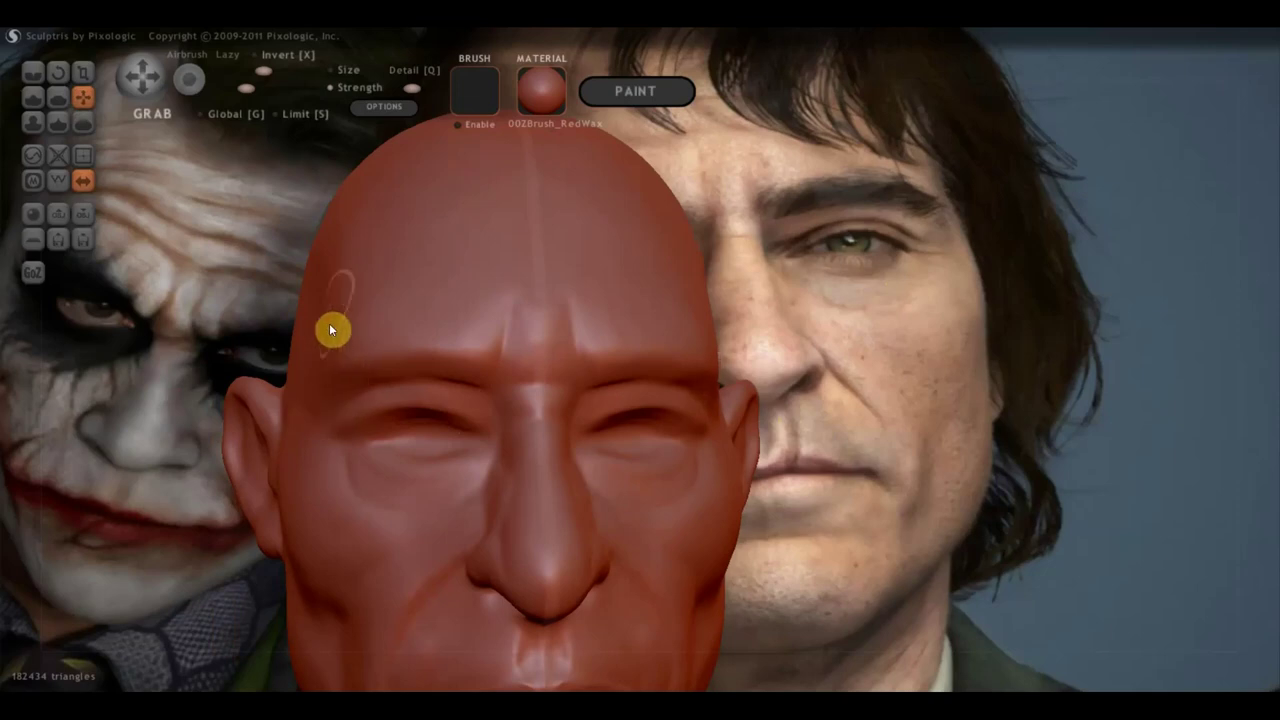
pyautogui.scroll(-2, 460, 415)
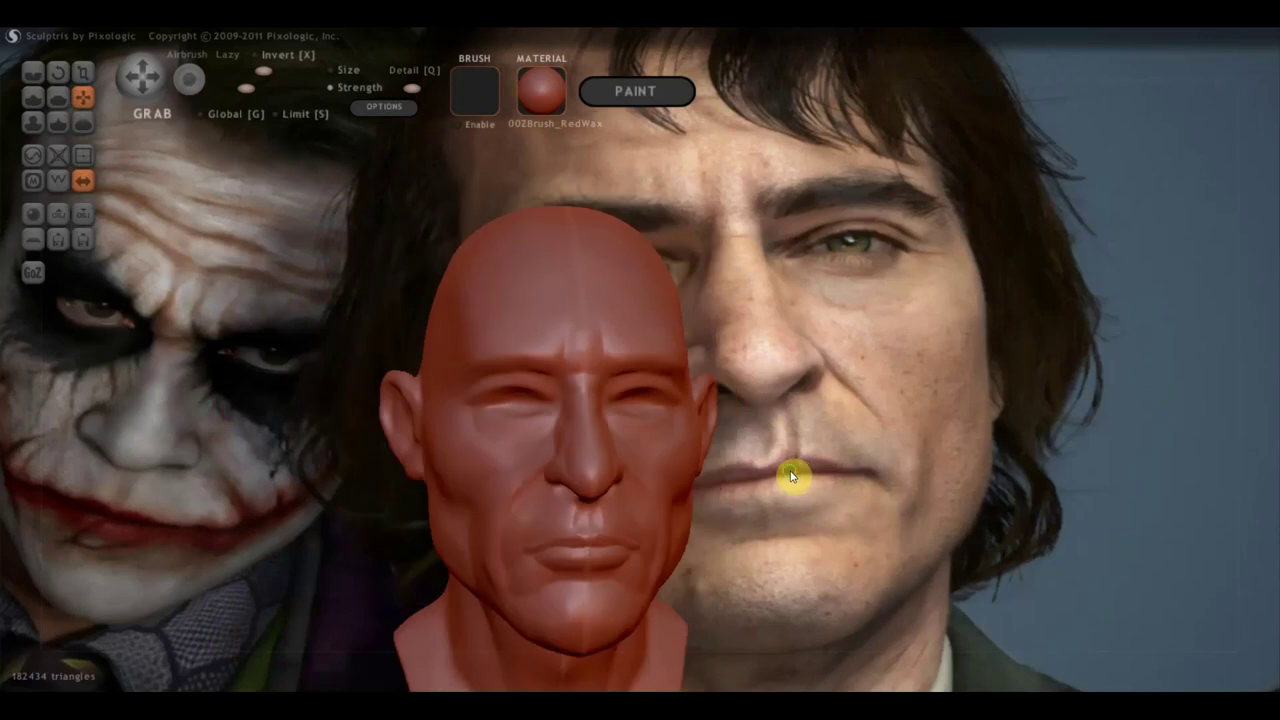
pyautogui.scroll(-2, 790, 474)
pyautogui.scroll(1, 780, 464)
pyautogui.scroll(2, 780, 464)
pyautogui.moveTo(780, 464)
pyautogui.mouseDown(button='right')
pyautogui.moveTo(647, 340)
pyautogui.moveTo(521, 316)
pyautogui.mouseUp(button='right')
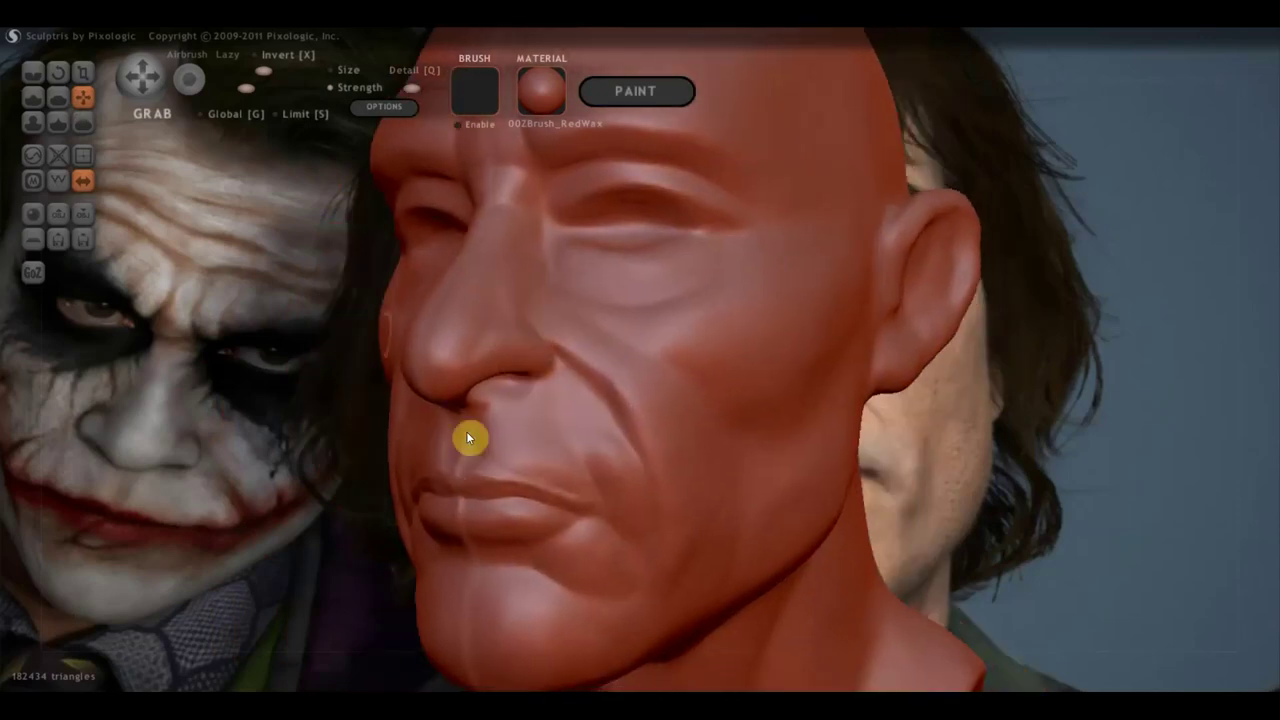
pyautogui.click(33, 97)
pyautogui.scroll(1, 600, 482)
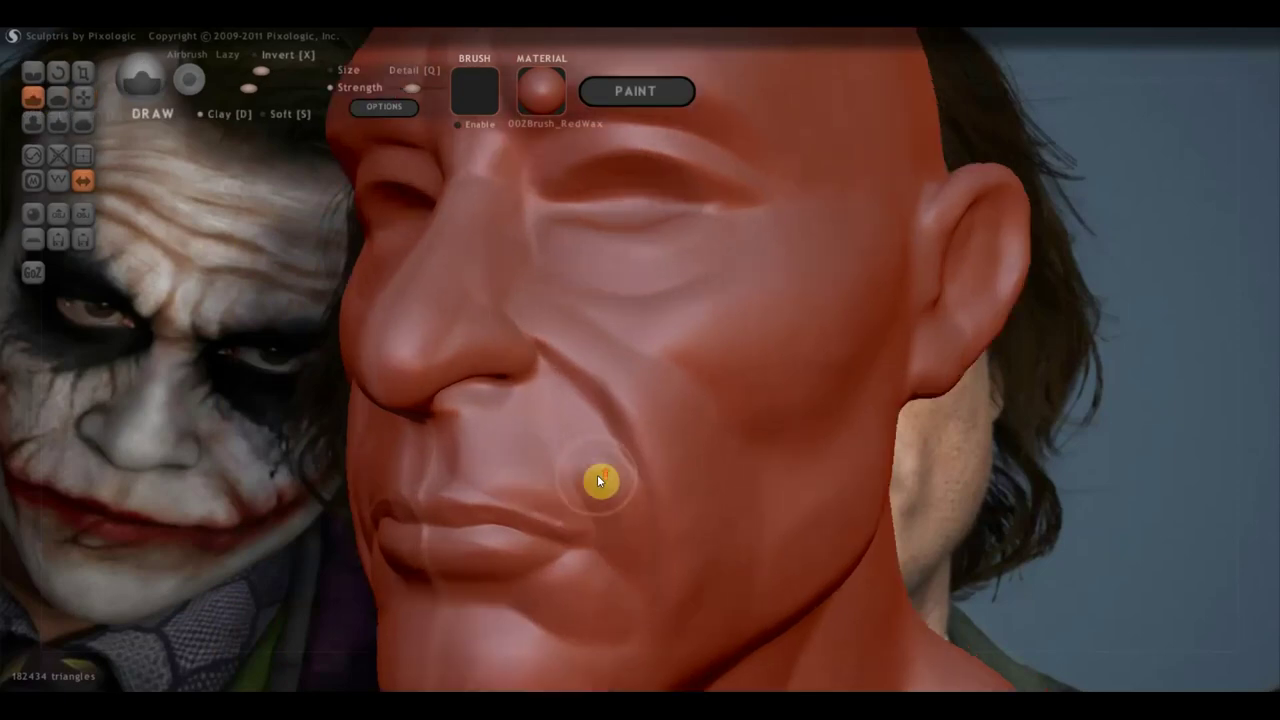
# Deepen the crease under the eye and carve a crease along the nostril edge with Draw
pyautogui.scroll(1, 598, 484)
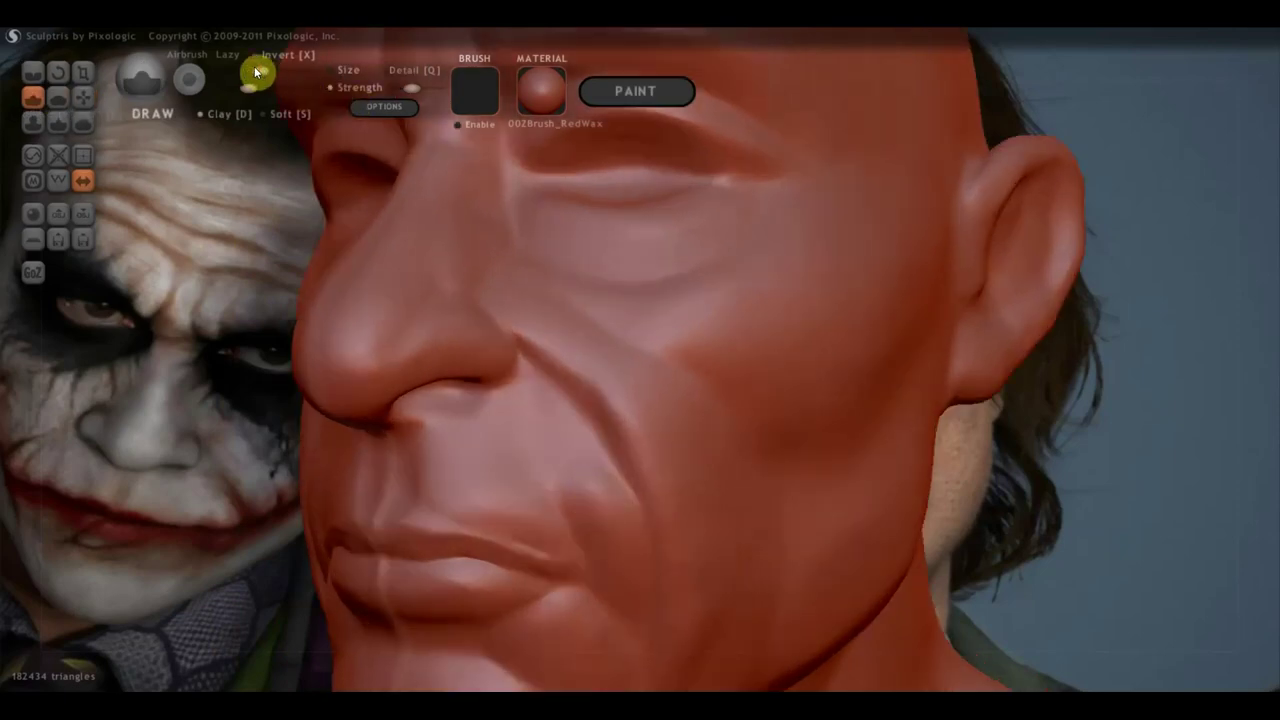
pyautogui.moveTo(572, 272)
pyautogui.mouseDown(button='right')
pyautogui.moveTo(626, 340)
pyautogui.moveTo(597, 305)
pyautogui.mouseUp(button='right')
pyautogui.moveTo(556, 255)
pyautogui.mouseDown()
pyautogui.moveTo(633, 258)
pyautogui.moveTo(703, 218)
pyautogui.mouseUp()
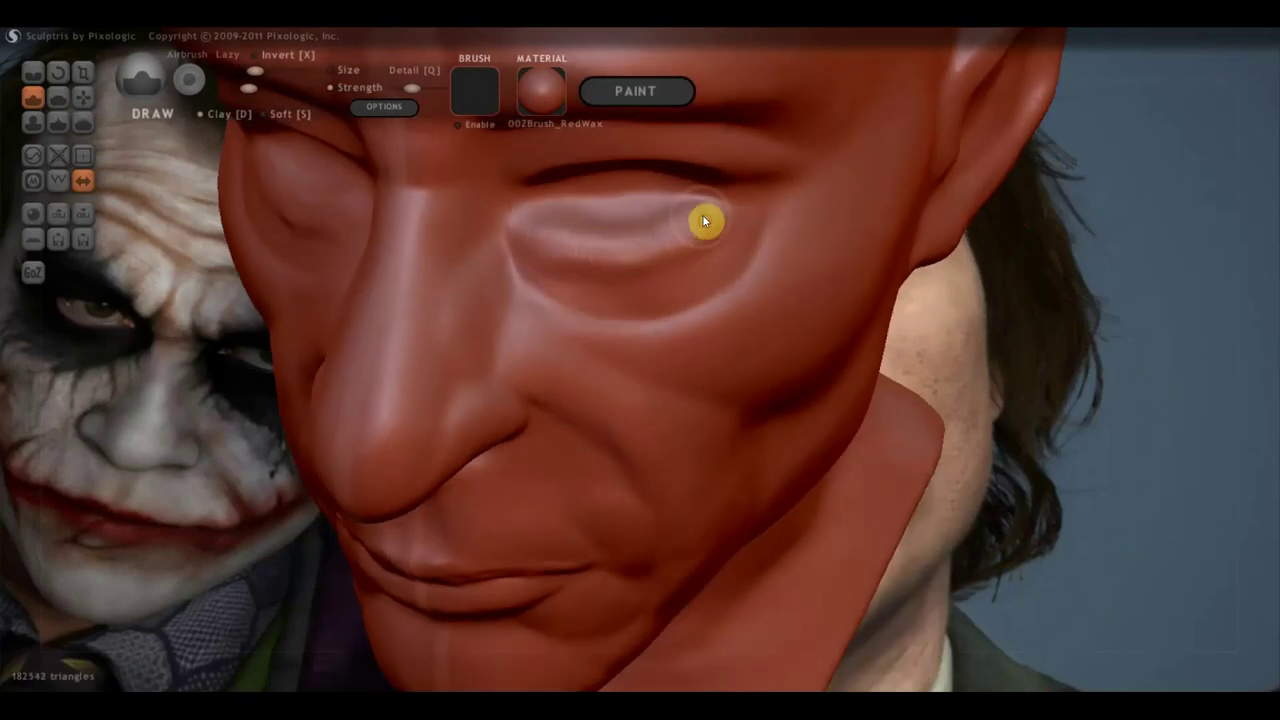
pyautogui.moveTo(699, 228); pyautogui.dragTo(737, 189, button='right')
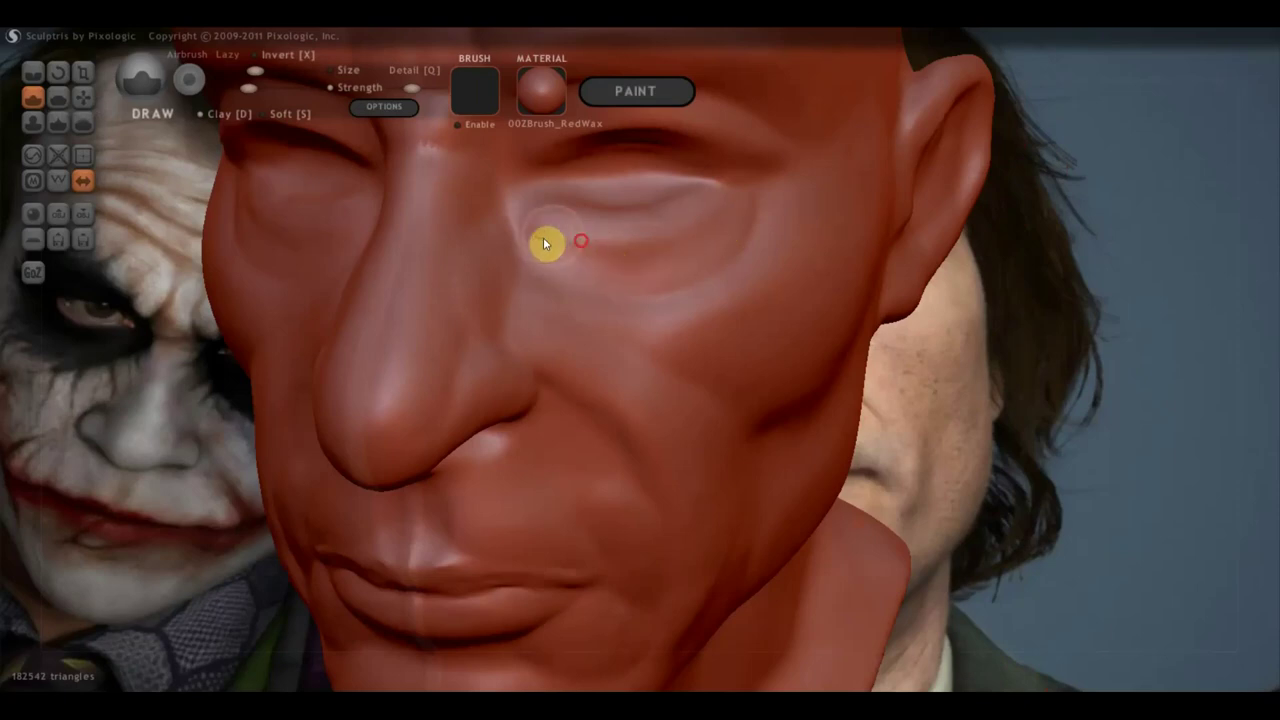
pyautogui.moveTo(600, 247); pyautogui.dragTo(526, 240, button='right')
pyautogui.moveTo(457, 423)
pyautogui.mouseDown(button='right')
pyautogui.moveTo(519, 368)
pyautogui.moveTo(477, 363)
pyautogui.mouseUp(button='right')
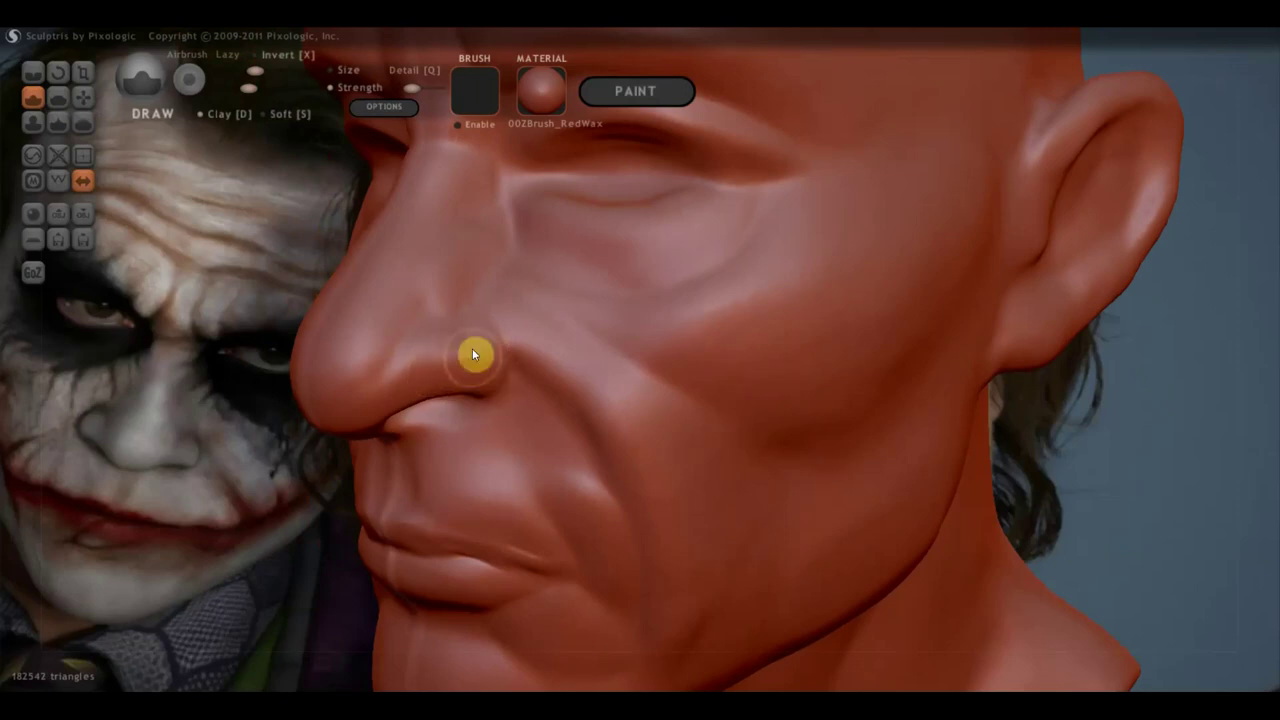
pyautogui.moveTo(466, 351); pyautogui.dragTo(486, 343)
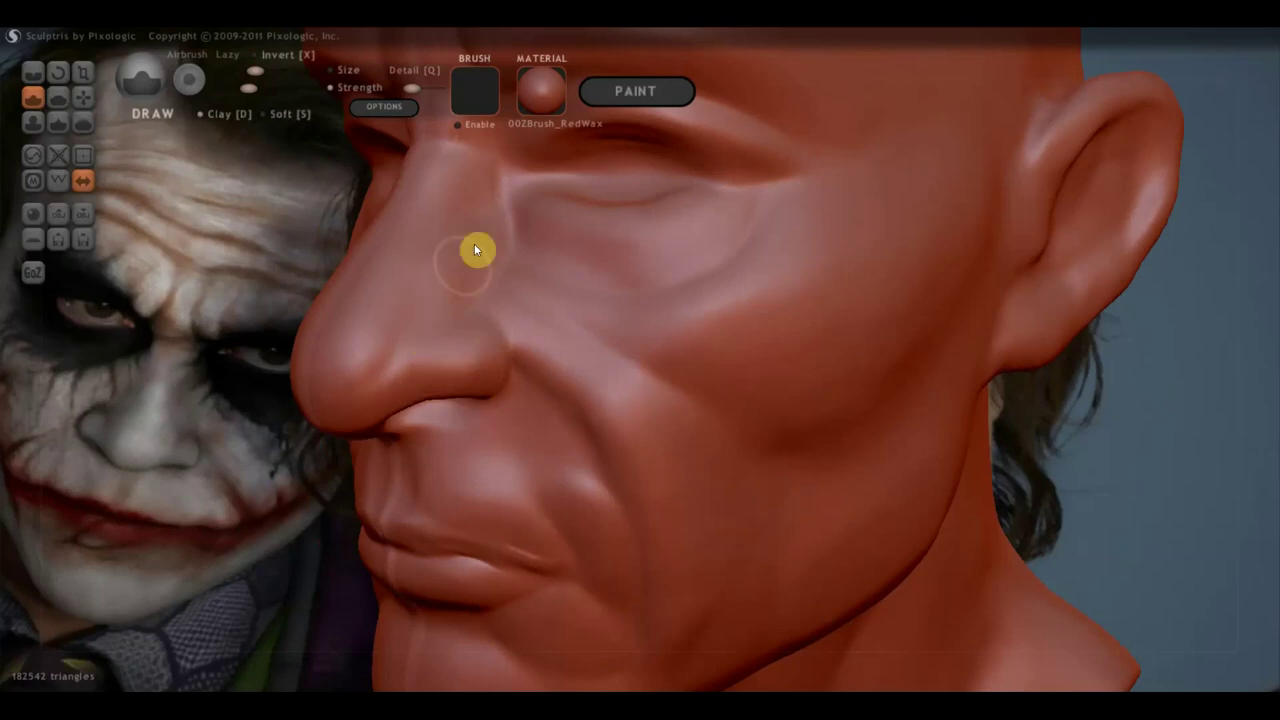
pyautogui.click(58, 96)
# Flatten the nose bridge and the cheek down to the jaw and back up
pyautogui.moveTo(457, 206); pyautogui.dragTo(433, 286)
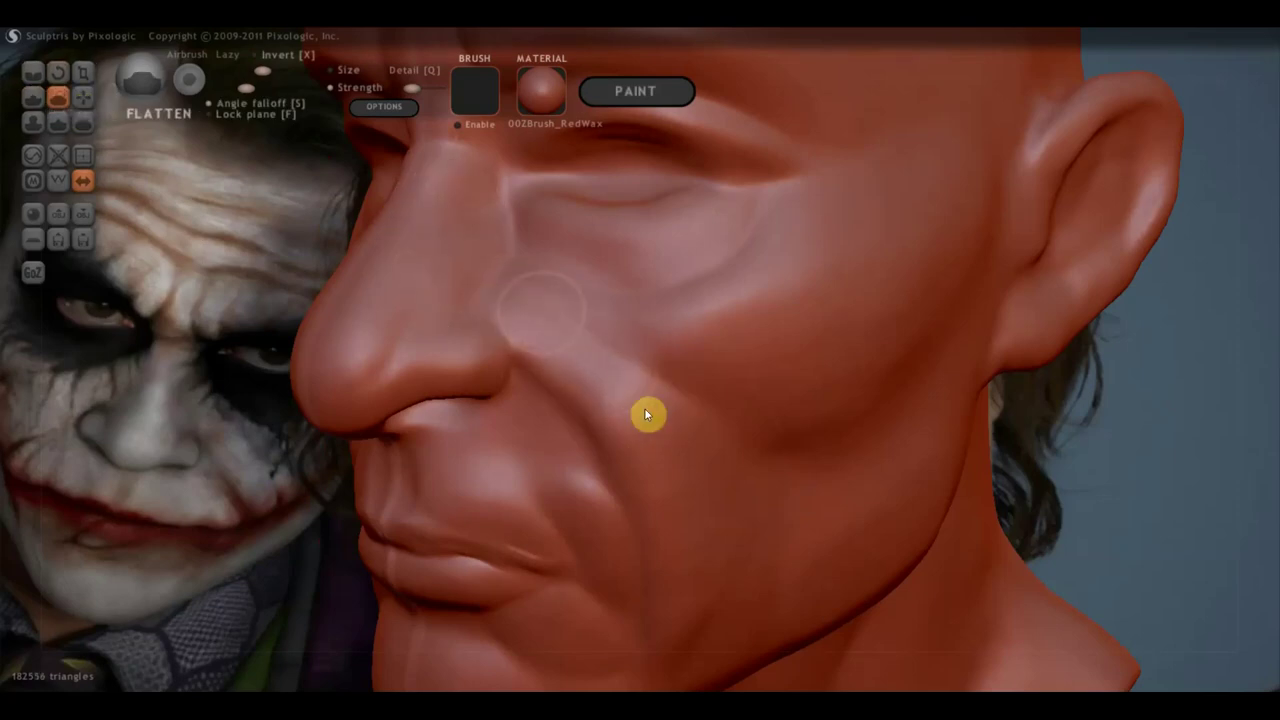
pyautogui.moveTo(563, 326)
pyautogui.mouseDown()
pyautogui.moveTo(651, 414)
pyautogui.moveTo(689, 514)
pyautogui.mouseUp()
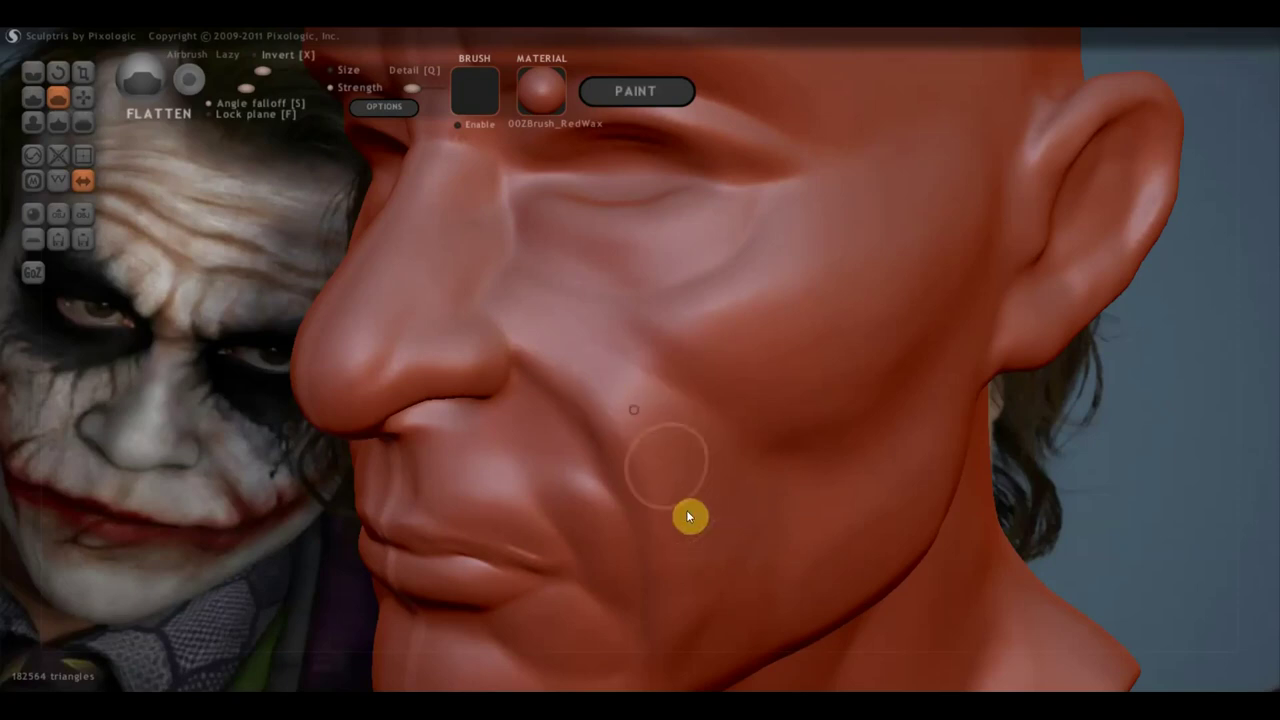
pyautogui.moveTo(777, 291)
pyautogui.mouseDown()
pyautogui.moveTo(660, 332)
pyautogui.moveTo(691, 417)
pyautogui.moveTo(738, 466)
pyautogui.moveTo(723, 320)
pyautogui.moveTo(674, 346)
pyautogui.moveTo(783, 363)
pyautogui.moveTo(874, 437)
pyautogui.mouseUp()
# Orbit the head to a frontal view beside the reference photo and zoom in
pyautogui.moveTo(709, 380)
pyautogui.keyDown('alt'); pyautogui.mouseDown()
pyautogui.moveTo(638, 388)
pyautogui.moveTo(708, 400)
pyautogui.moveTo(611, 294)
pyautogui.mouseUp(); pyautogui.keyUp('alt')
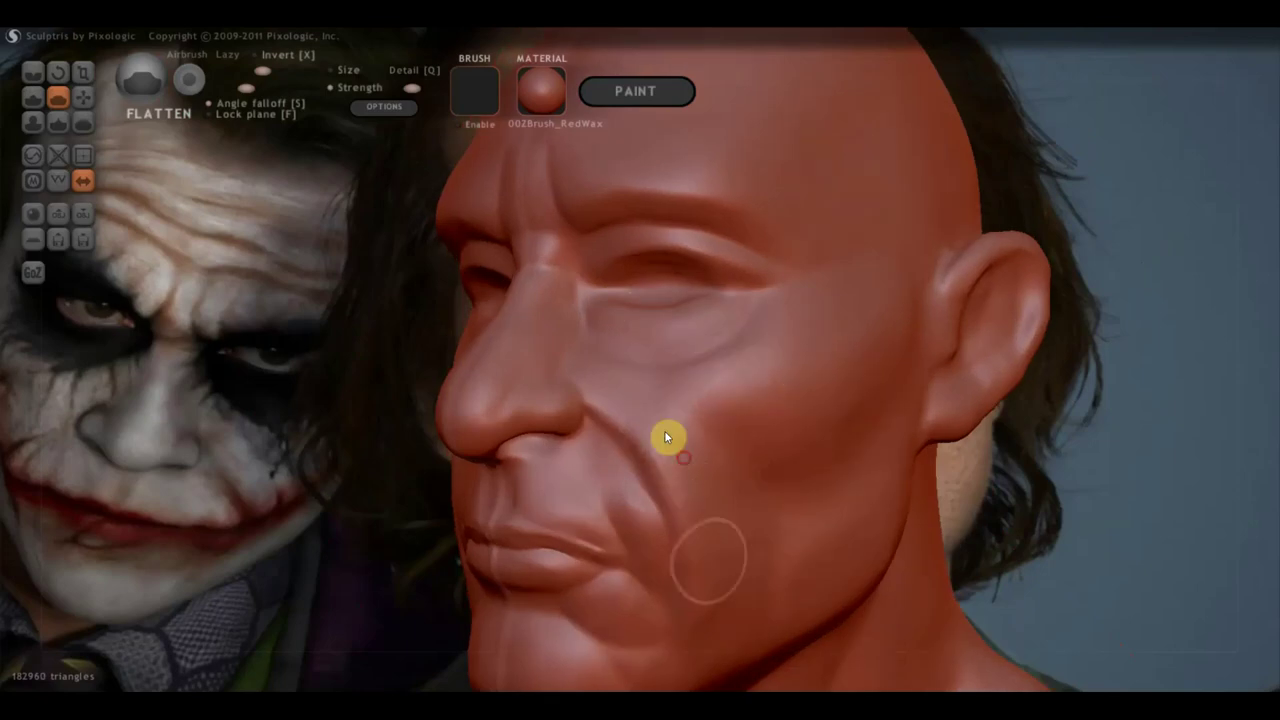
pyautogui.keyDown('alt'); pyautogui.moveTo(697, 541); pyautogui.dragTo(841, 535); pyautogui.keyUp('alt')
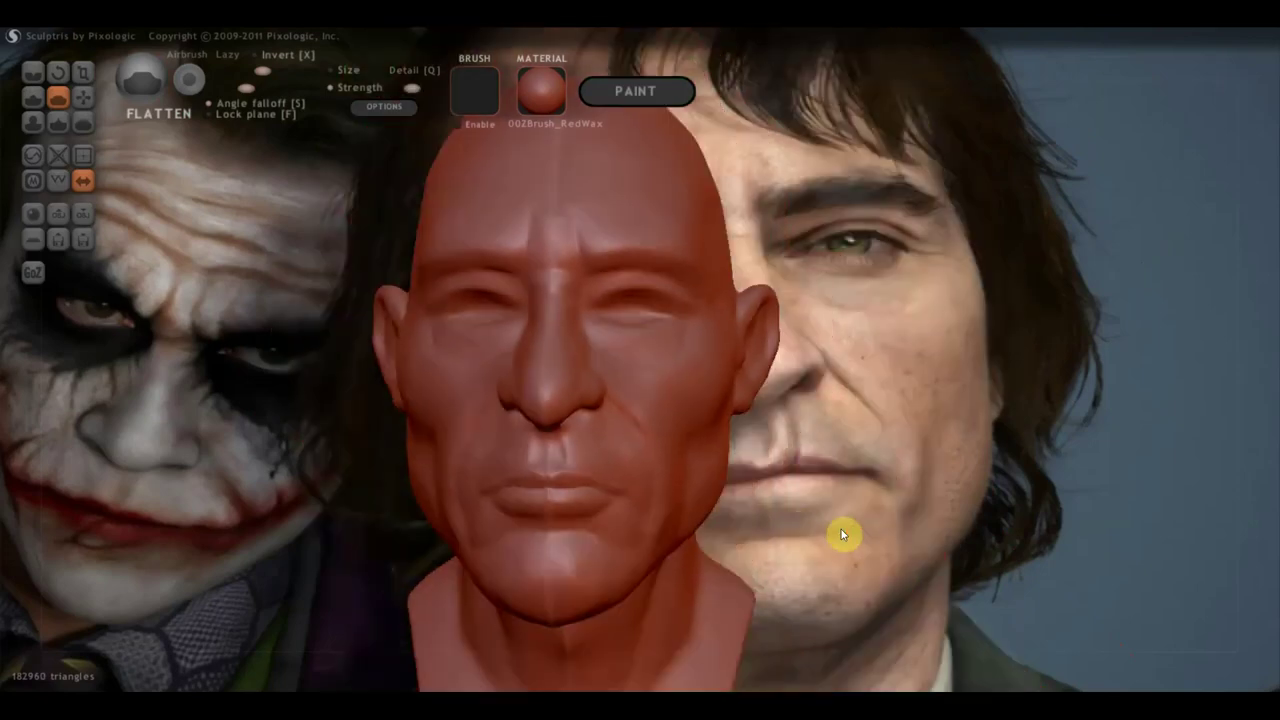
pyautogui.scroll(3, 795, 524)
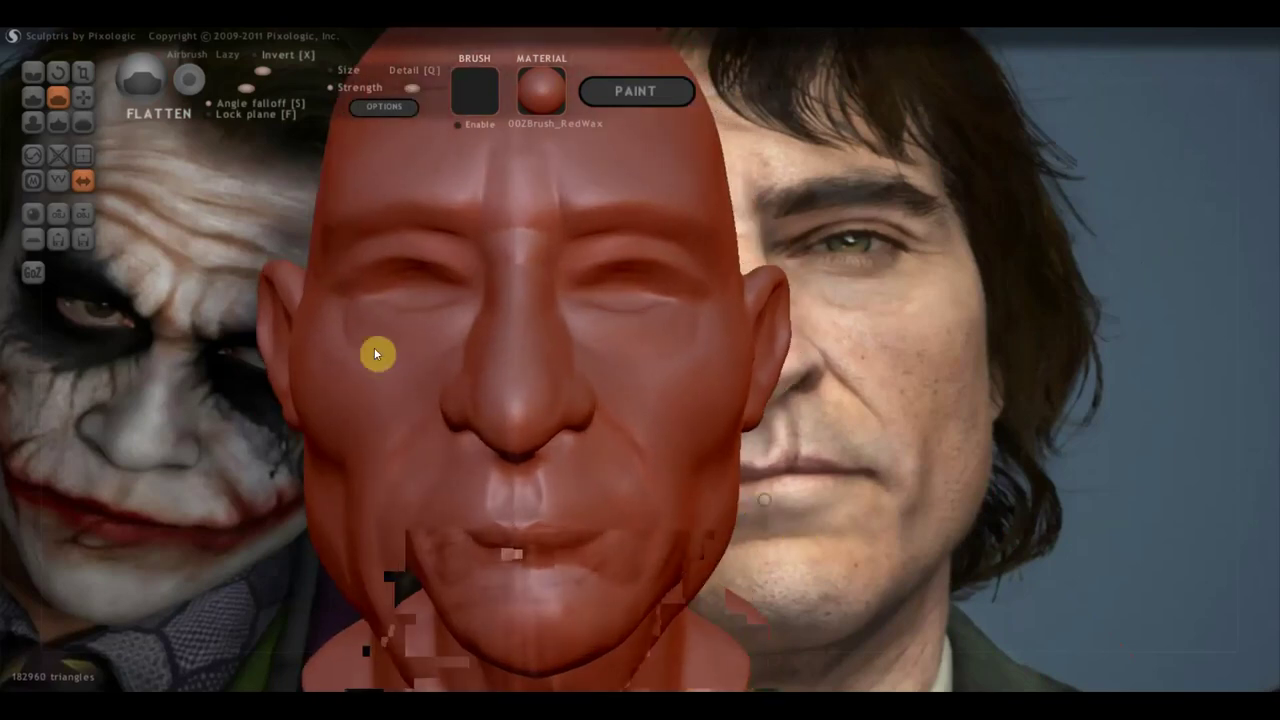
pyautogui.click(83, 95)
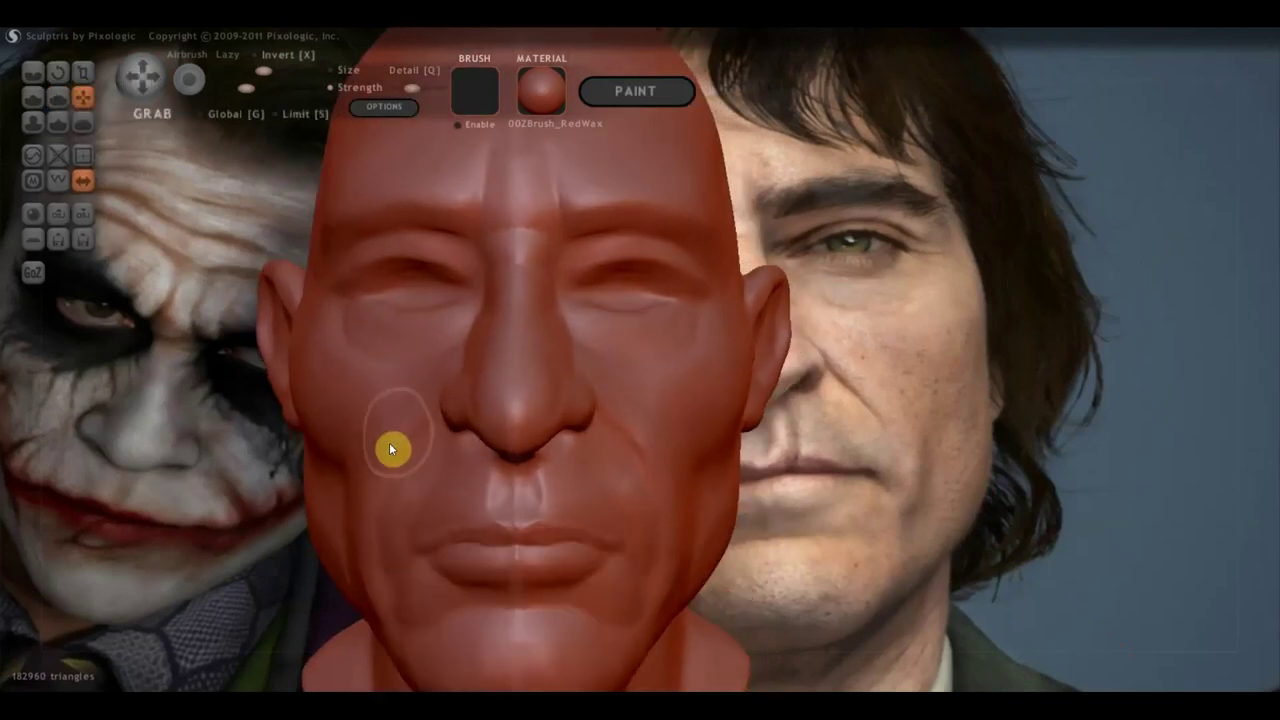
# Build up detail around the nostril with Draw strokes from a near-frontal view
pyautogui.moveTo(403, 411)
pyautogui.keyDown('alt'); pyautogui.mouseDown()
pyautogui.moveTo(432, 452)
pyautogui.moveTo(583, 477)
pyautogui.moveTo(555, 436)
pyautogui.mouseUp(); pyautogui.keyUp('alt')
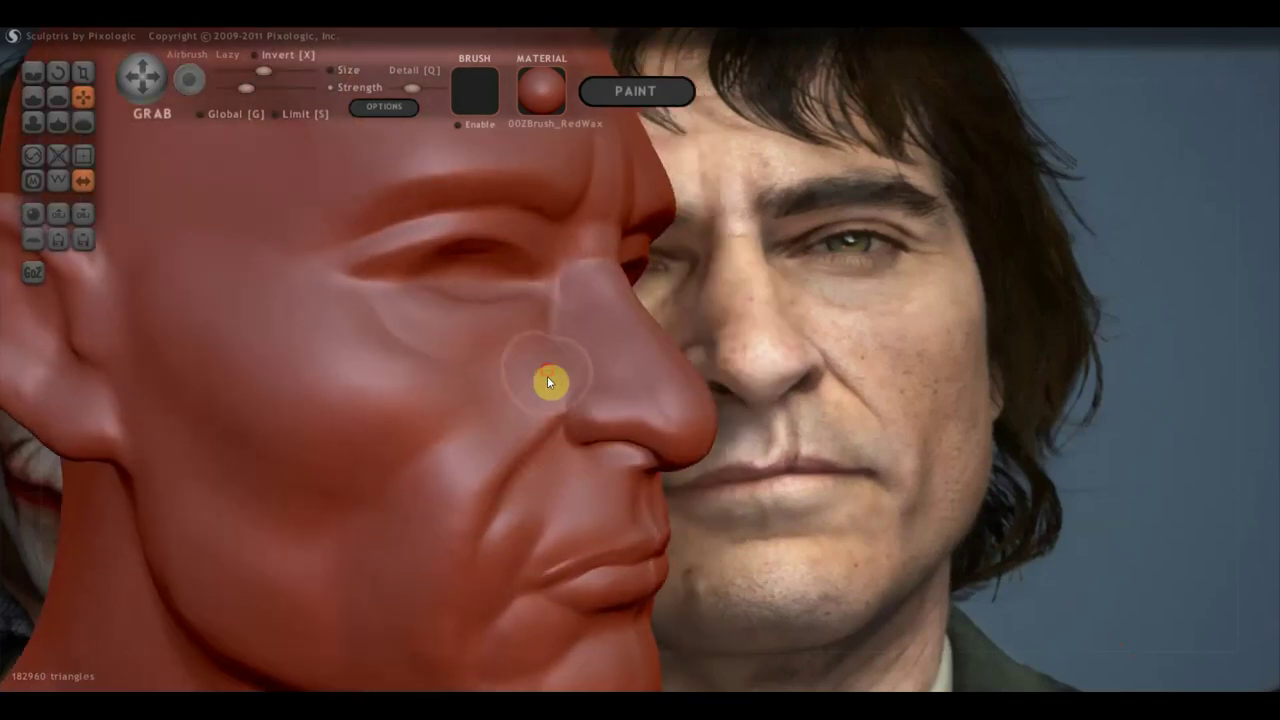
pyautogui.moveTo(555, 372)
pyautogui.keyDown('alt'); pyautogui.mouseDown()
pyautogui.moveTo(475, 377)
pyautogui.moveTo(499, 414)
pyautogui.moveTo(437, 406)
pyautogui.moveTo(463, 423)
pyautogui.moveTo(447, 389)
pyautogui.mouseUp(); pyautogui.keyUp('alt')
pyautogui.click(33, 98)
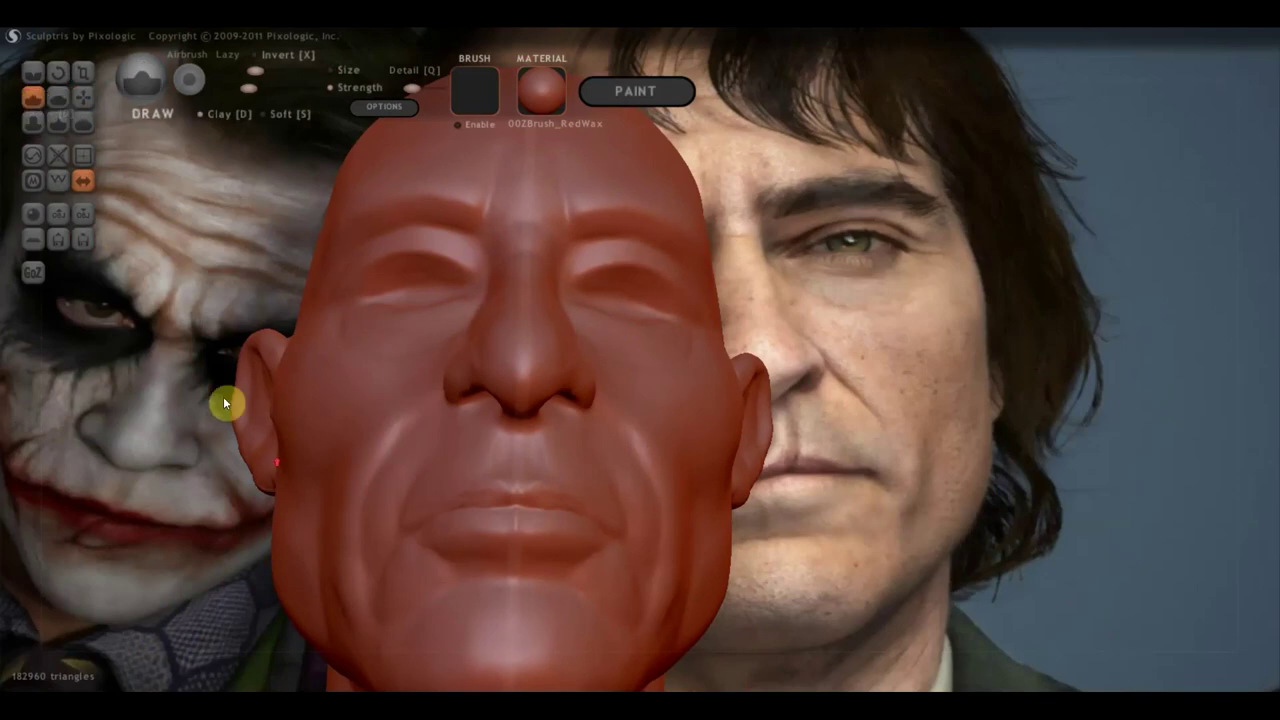
pyautogui.scroll(3, 300, 440)
pyautogui.scroll(2, 330, 440)
pyautogui.moveTo(333, 417)
pyautogui.mouseDown()
pyautogui.moveTo(301, 404)
pyautogui.moveTo(337, 408)
pyautogui.moveTo(300, 395)
pyautogui.moveTo(350, 431)
pyautogui.moveTo(334, 420)
pyautogui.moveTo(334, 371)
pyautogui.moveTo(321, 378)
pyautogui.moveTo(320, 366)
pyautogui.moveTo(359, 396)
pyautogui.mouseUp()
pyautogui.moveTo(359, 396)
pyautogui.mouseDown(button='right')
pyautogui.moveTo(348, 458)
pyautogui.moveTo(386, 480)
pyautogui.moveTo(474, 466)
pyautogui.mouseUp(button='right')
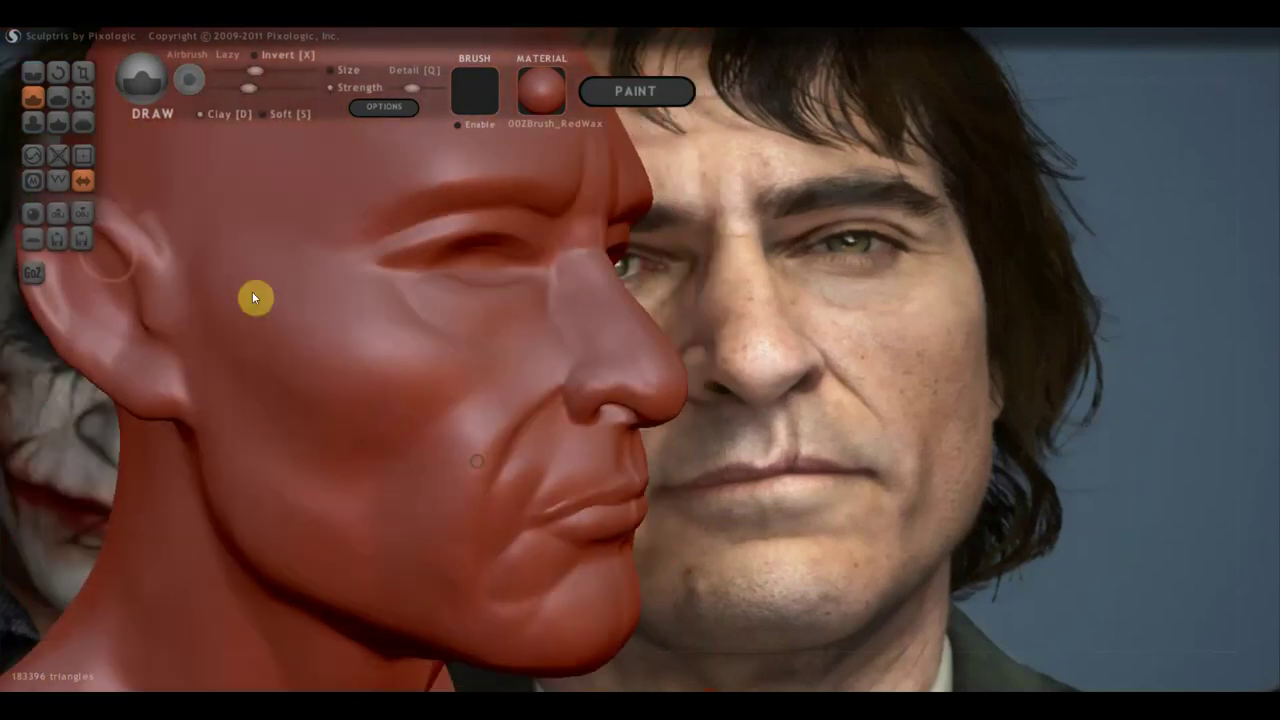
# Pull the nostril wing up and back, round it out, and lift its rim seen from below
pyautogui.click(68, 90)
pyautogui.scroll(3, 489, 403)
pyautogui.moveTo(588, 467); pyautogui.dragTo(532, 440)
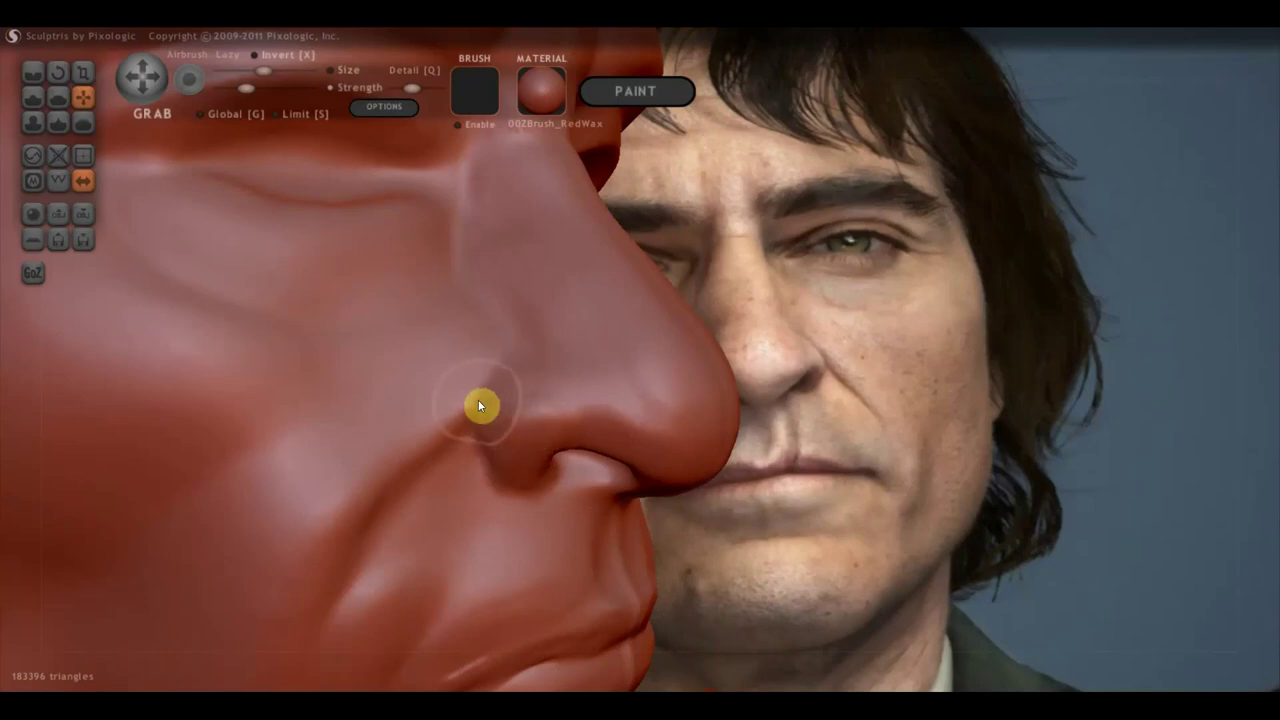
pyautogui.moveTo(494, 427); pyautogui.dragTo(486, 463)
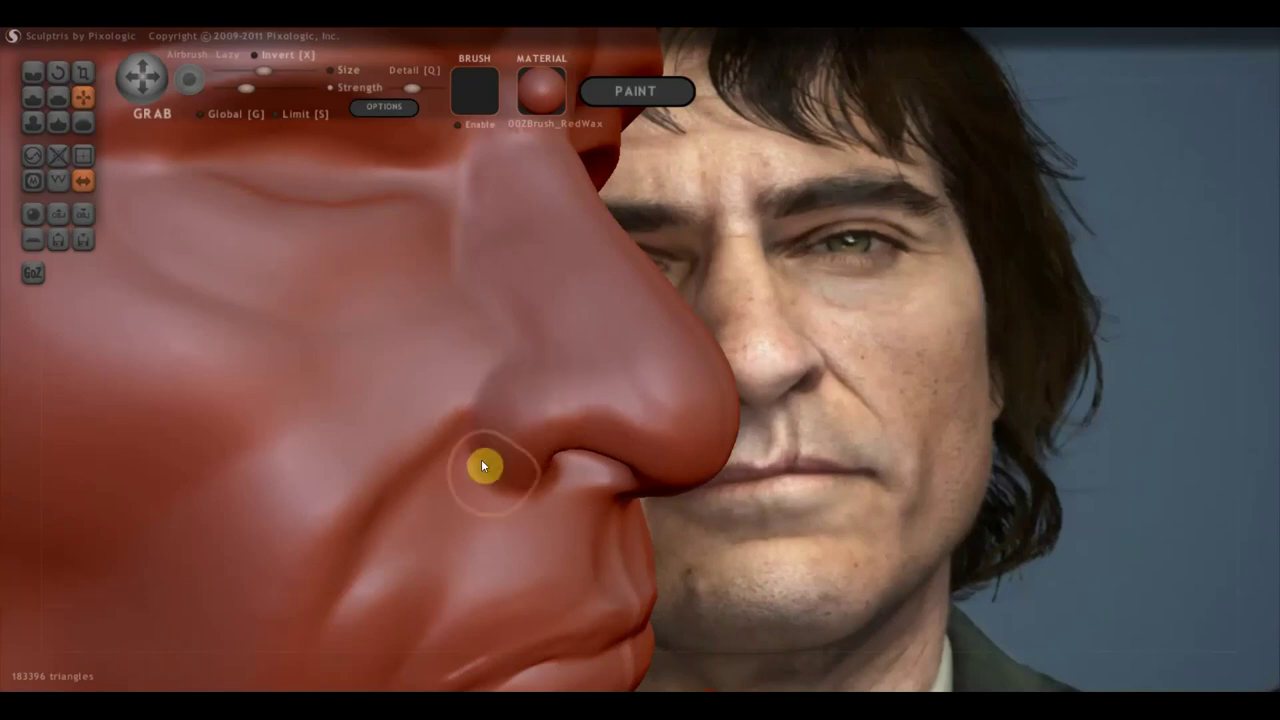
pyautogui.moveTo(601, 406); pyautogui.dragTo(405, 331, button='right')
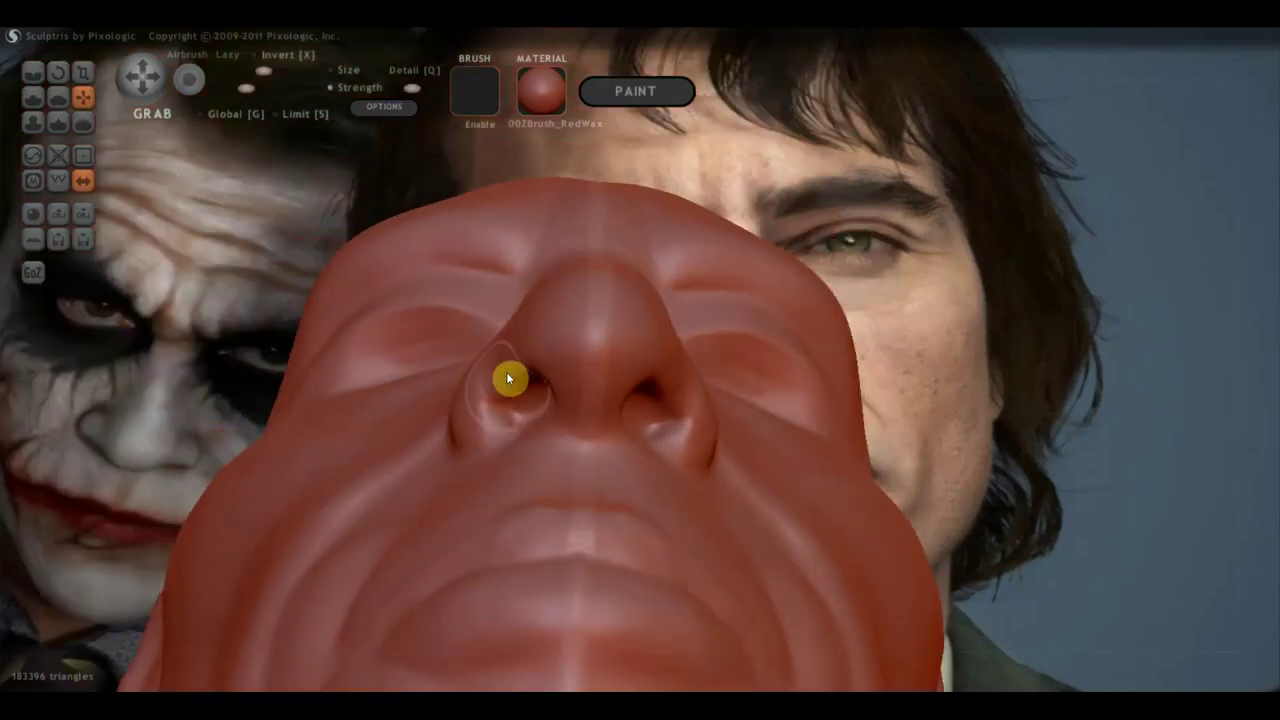
pyautogui.click(504, 374)
pyautogui.moveTo(511, 384); pyautogui.dragTo(505, 358)
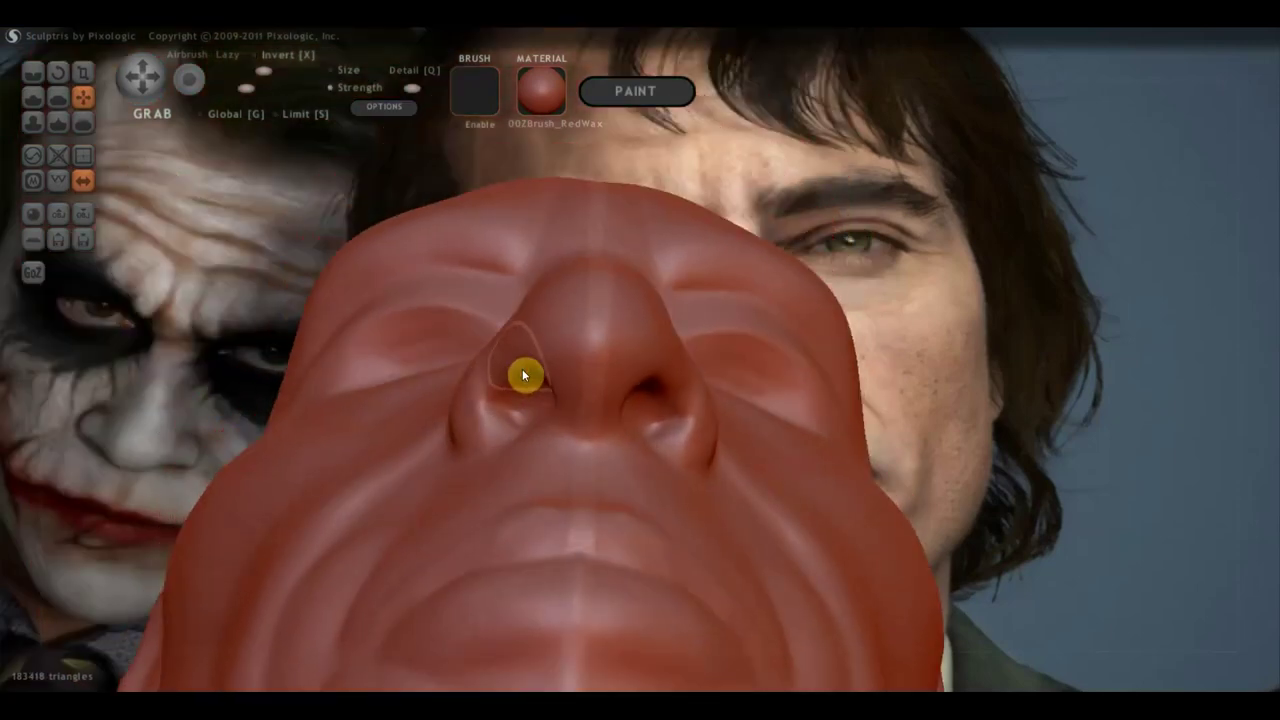
pyautogui.click(58, 97)
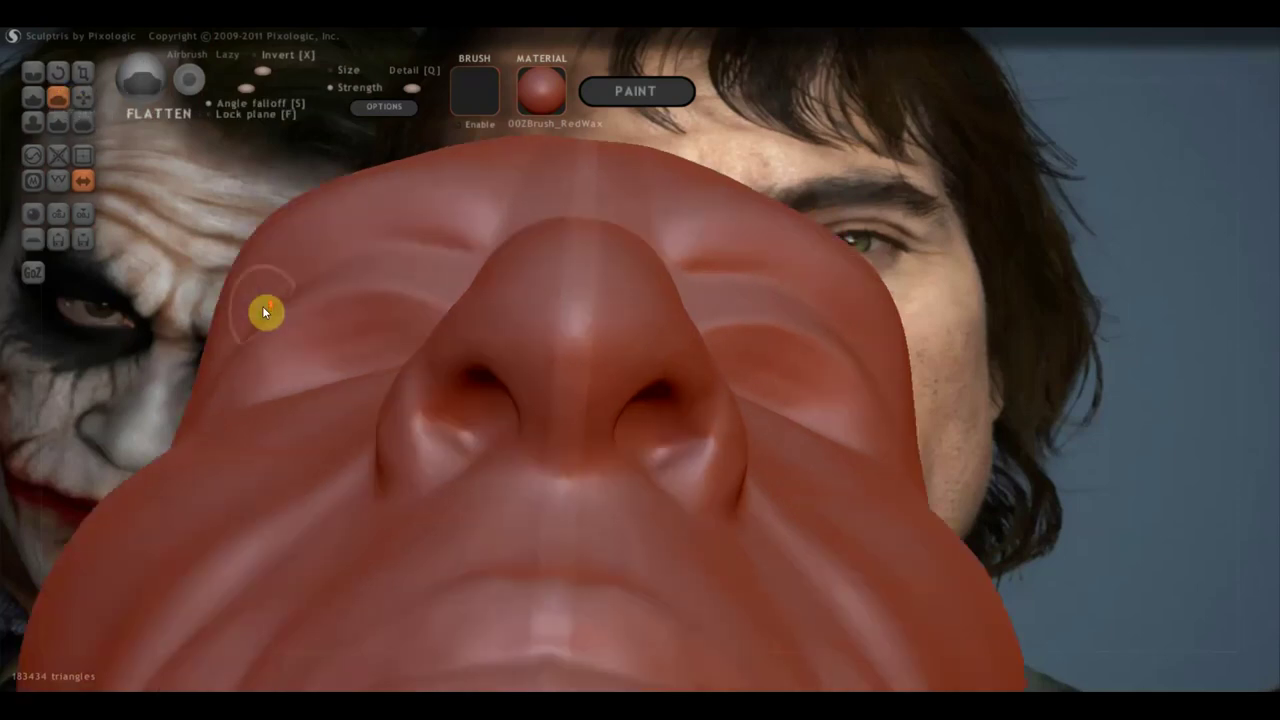
# Flatten the left nostril rim and hollow out and reshape the right nostril
pyautogui.moveTo(262, 306); pyautogui.dragTo(254, 317, button='right')
pyautogui.moveTo(465, 431); pyautogui.dragTo(480, 466)
pyautogui.moveTo(652, 457)
pyautogui.mouseDown()
pyautogui.moveTo(674, 400)
pyautogui.moveTo(666, 408)
pyautogui.mouseUp()
pyautogui.moveTo(666, 408); pyautogui.dragTo(430, 416, button='right')
pyautogui.moveTo(598, 405); pyautogui.dragTo(634, 380)
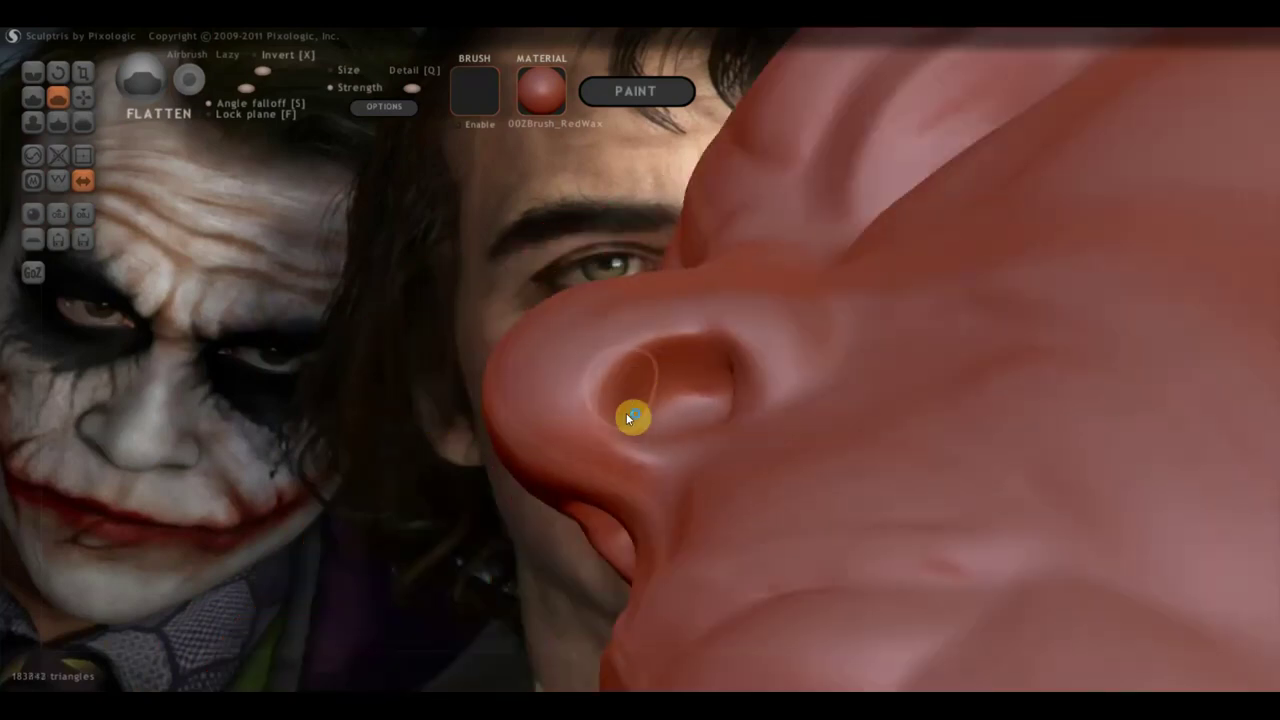
pyautogui.moveTo(700, 369); pyautogui.dragTo(757, 500, button='right')
pyautogui.moveTo(763, 377); pyautogui.dragTo(629, 346)
pyautogui.moveTo(637, 355); pyautogui.dragTo(720, 523, button='right')
pyautogui.moveTo(768, 363)
pyautogui.mouseDown()
pyautogui.moveTo(749, 363)
pyautogui.moveTo(737, 419)
pyautogui.mouseUp()
# Smooth the upper nose bridge, the nose tip and the side of the nose
pyautogui.moveTo(666, 280)
pyautogui.mouseDown()
pyautogui.moveTo(686, 171)
pyautogui.moveTo(639, 273)
pyautogui.mouseUp()
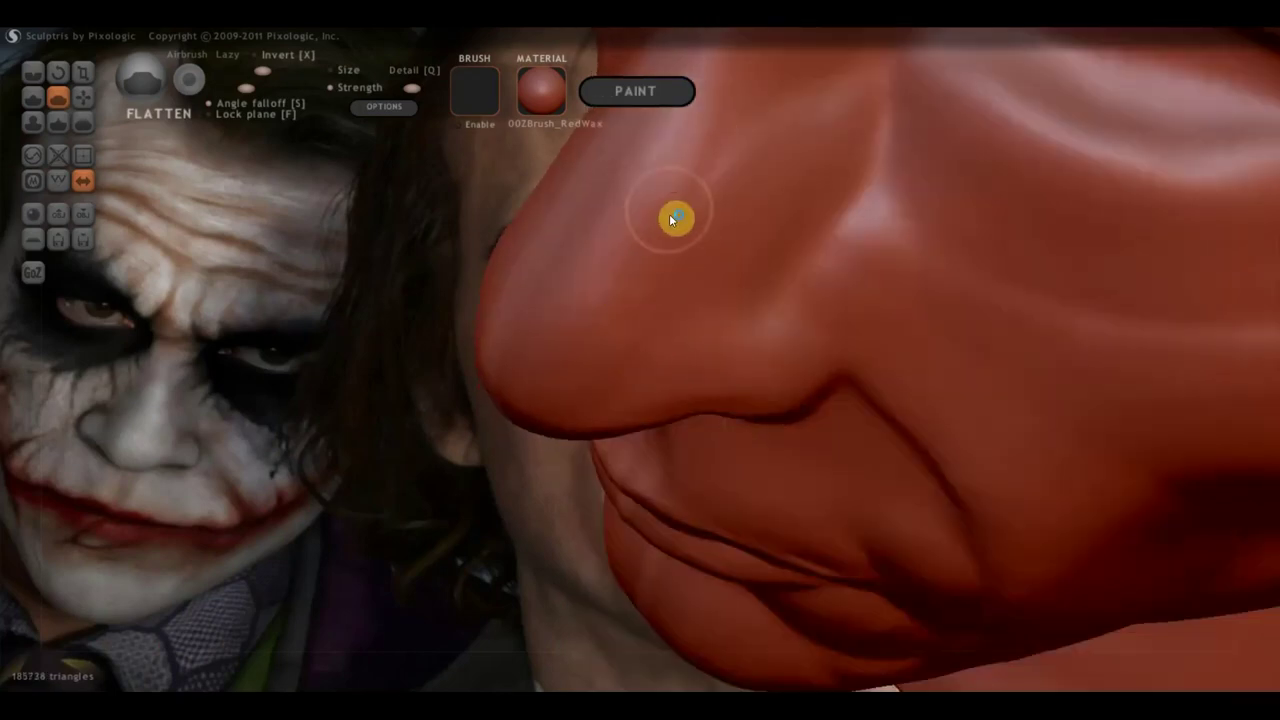
pyautogui.moveTo(669, 214); pyautogui.dragTo(706, 228, button='right')
pyautogui.moveTo(668, 268)
pyautogui.mouseDown()
pyautogui.moveTo(677, 306)
pyautogui.moveTo(683, 266)
pyautogui.moveTo(649, 306)
pyautogui.moveTo(644, 250)
pyautogui.moveTo(709, 234)
pyautogui.moveTo(706, 291)
pyautogui.moveTo(725, 271)
pyautogui.moveTo(743, 289)
pyautogui.moveTo(740, 317)
pyautogui.mouseUp()
pyautogui.moveTo(740, 317)
pyautogui.mouseDown(button='right')
pyautogui.moveTo(760, 223)
pyautogui.moveTo(790, 190)
pyautogui.moveTo(743, 286)
pyautogui.mouseUp(button='right')
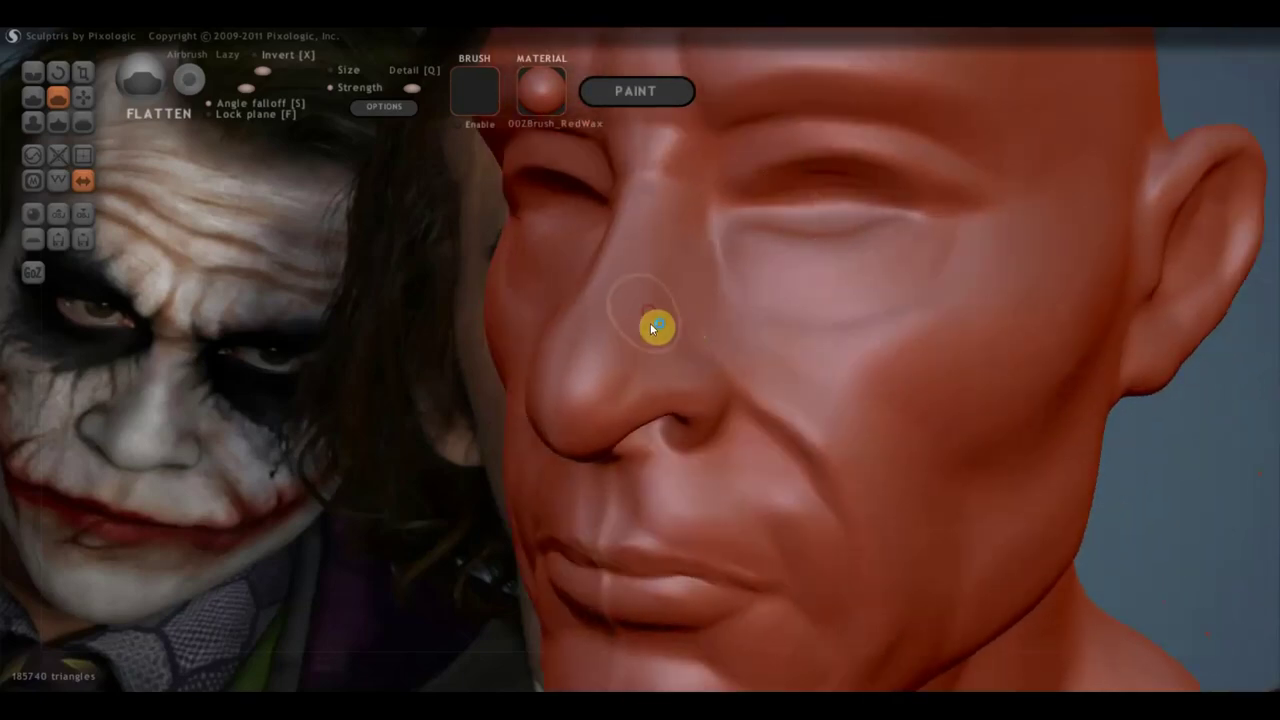
pyautogui.moveTo(726, 323)
pyautogui.mouseDown(button='right')
pyautogui.moveTo(769, 329)
pyautogui.moveTo(858, 302)
pyautogui.moveTo(880, 323)
pyautogui.moveTo(560, 328)
pyautogui.moveTo(628, 310)
pyautogui.moveTo(517, 343)
pyautogui.mouseUp(button='right')
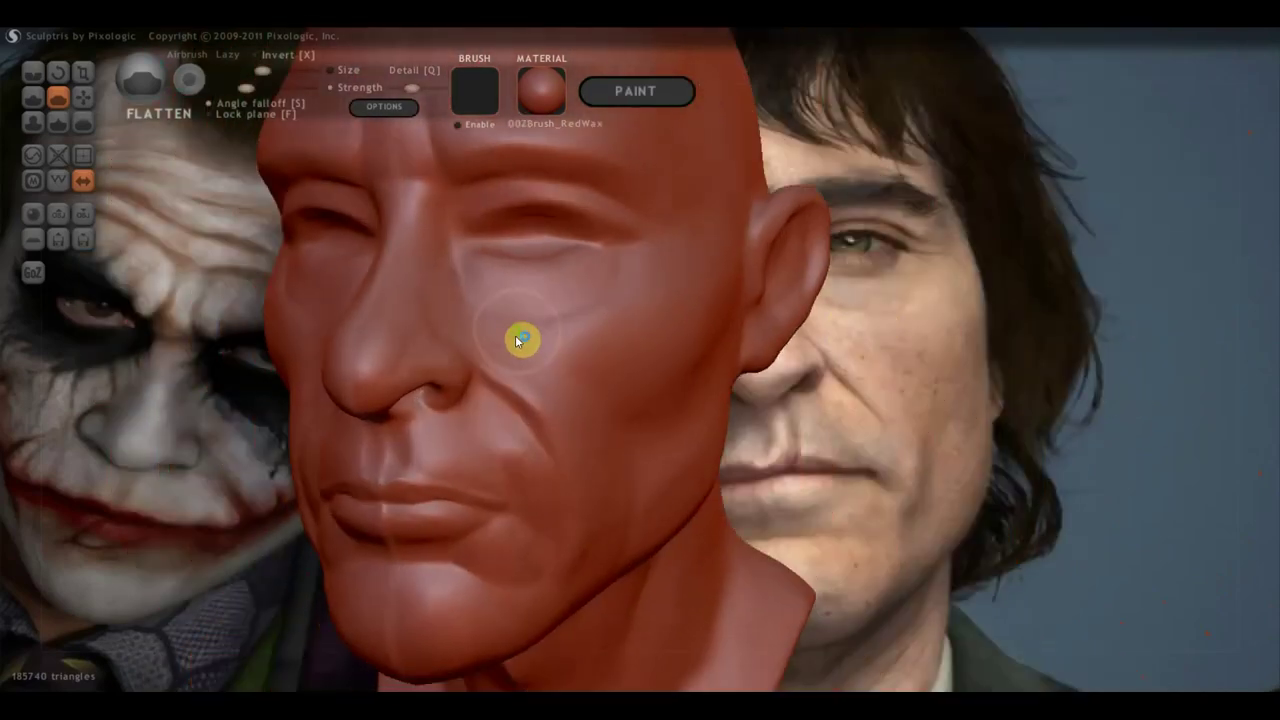
# Build up the cheek below the eye with the Draw brush
pyautogui.click(33, 97)
pyautogui.scroll(2, 474, 274)
pyautogui.moveTo(474, 274)
pyautogui.mouseDown(button='right')
pyautogui.moveTo(357, 297)
pyautogui.moveTo(326, 237)
pyautogui.mouseUp(button='right')
pyautogui.moveTo(326, 237)
pyautogui.mouseDown()
pyautogui.moveTo(400, 318)
pyautogui.moveTo(320, 223)
pyautogui.moveTo(369, 266)
pyautogui.moveTo(354, 291)
pyautogui.moveTo(347, 279)
pyautogui.moveTo(394, 311)
pyautogui.mouseUp()
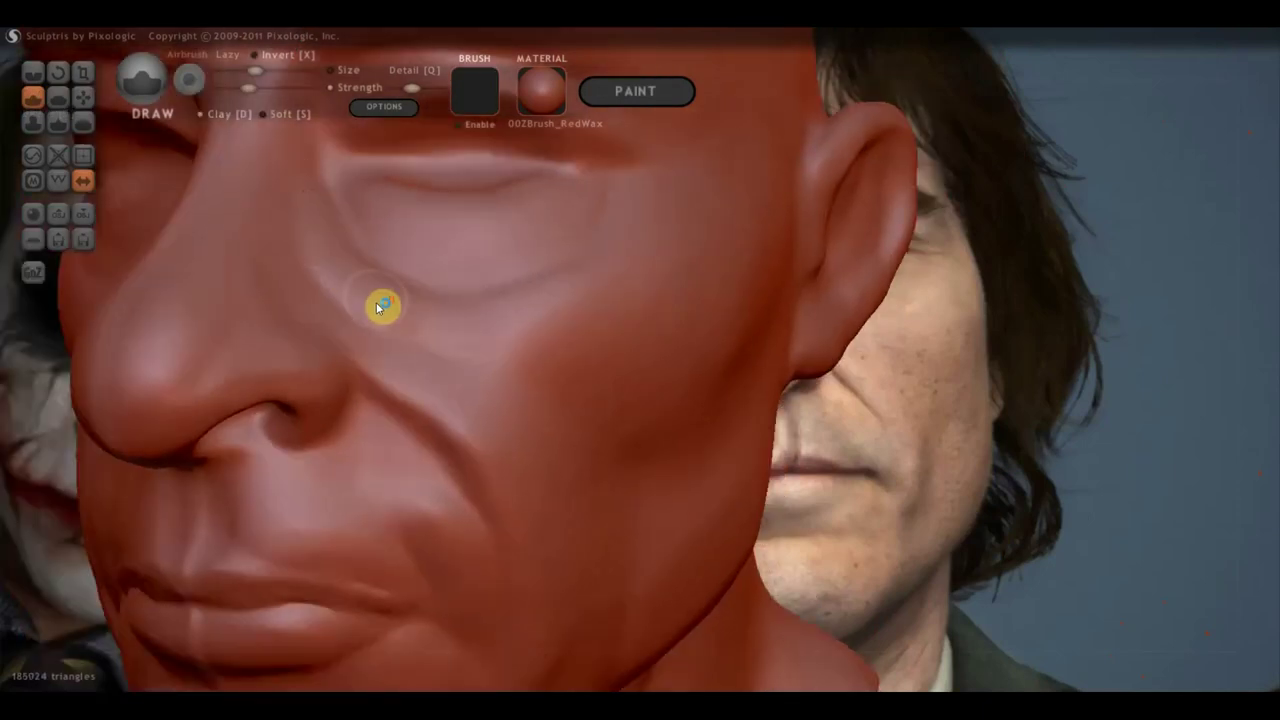
# Fill the under-eye wrinkles into a soft, smooth bulge with Draw strokes
pyautogui.scroll(-5, 380, 303)
pyautogui.scroll(3, 418, 325)
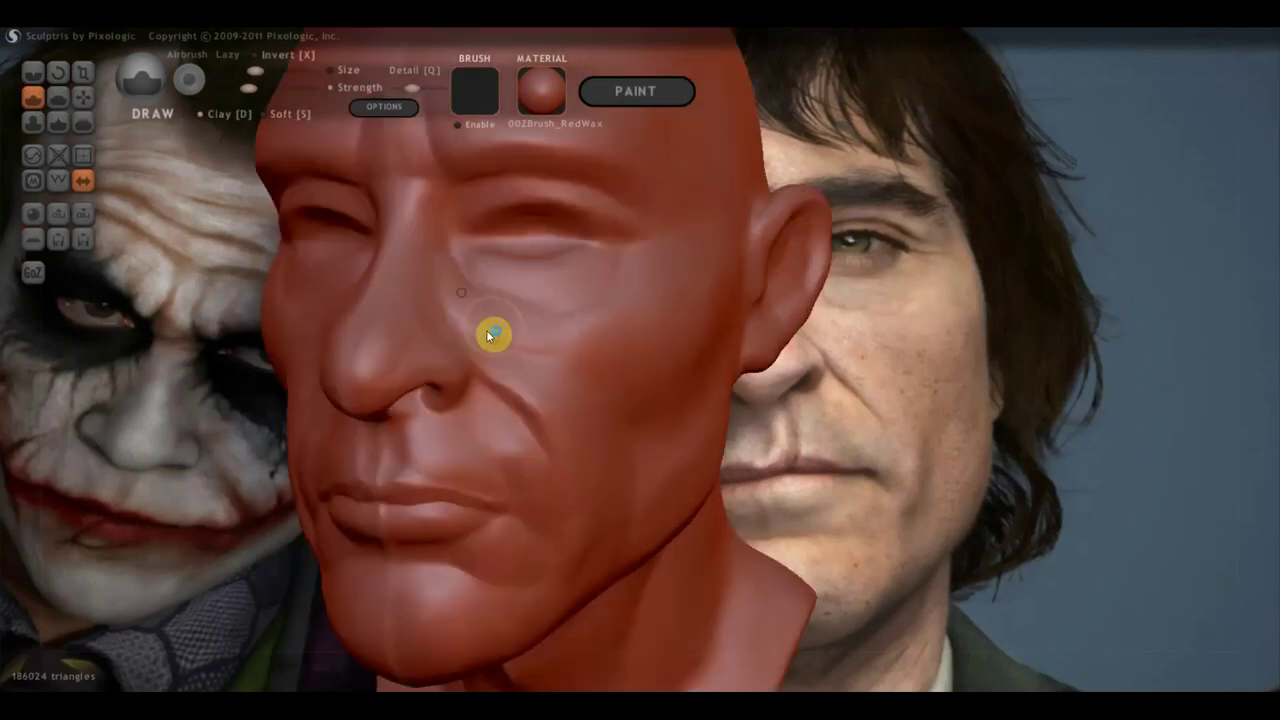
pyautogui.moveTo(597, 357); pyautogui.dragTo(634, 343)
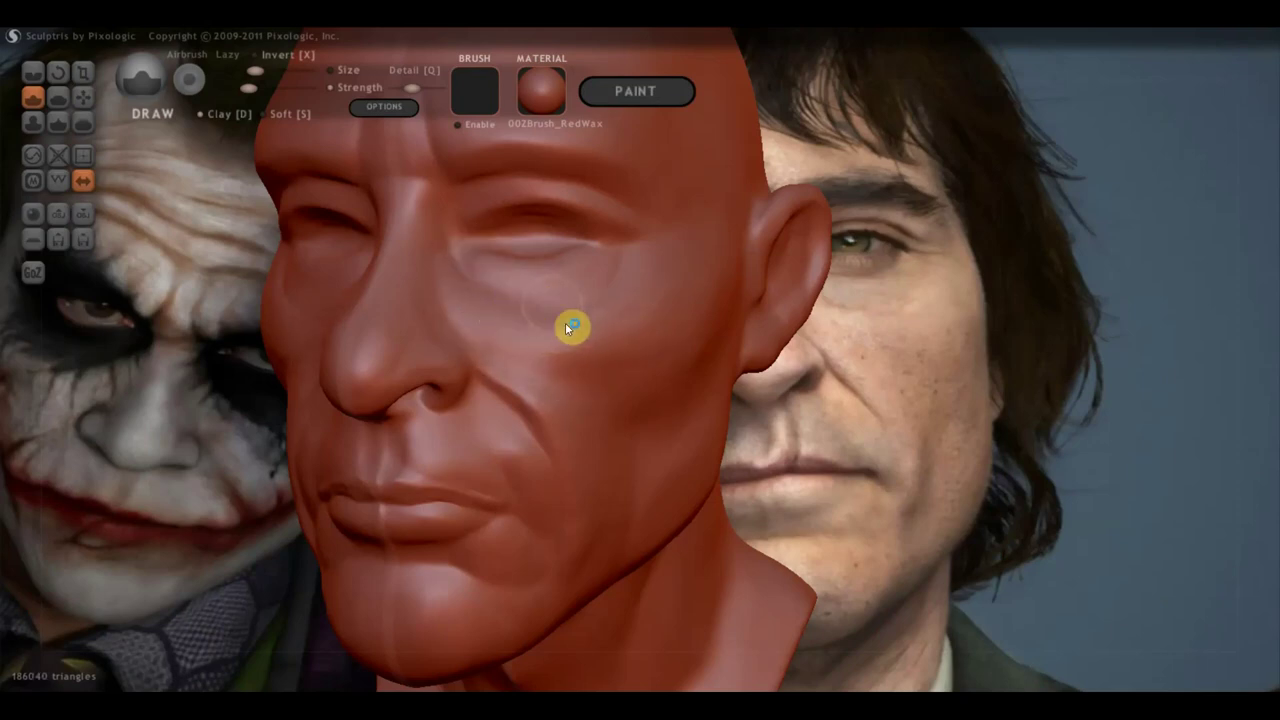
pyautogui.moveTo(526, 329); pyautogui.dragTo(594, 331, button='right')
pyautogui.scroll(3, 563, 311)
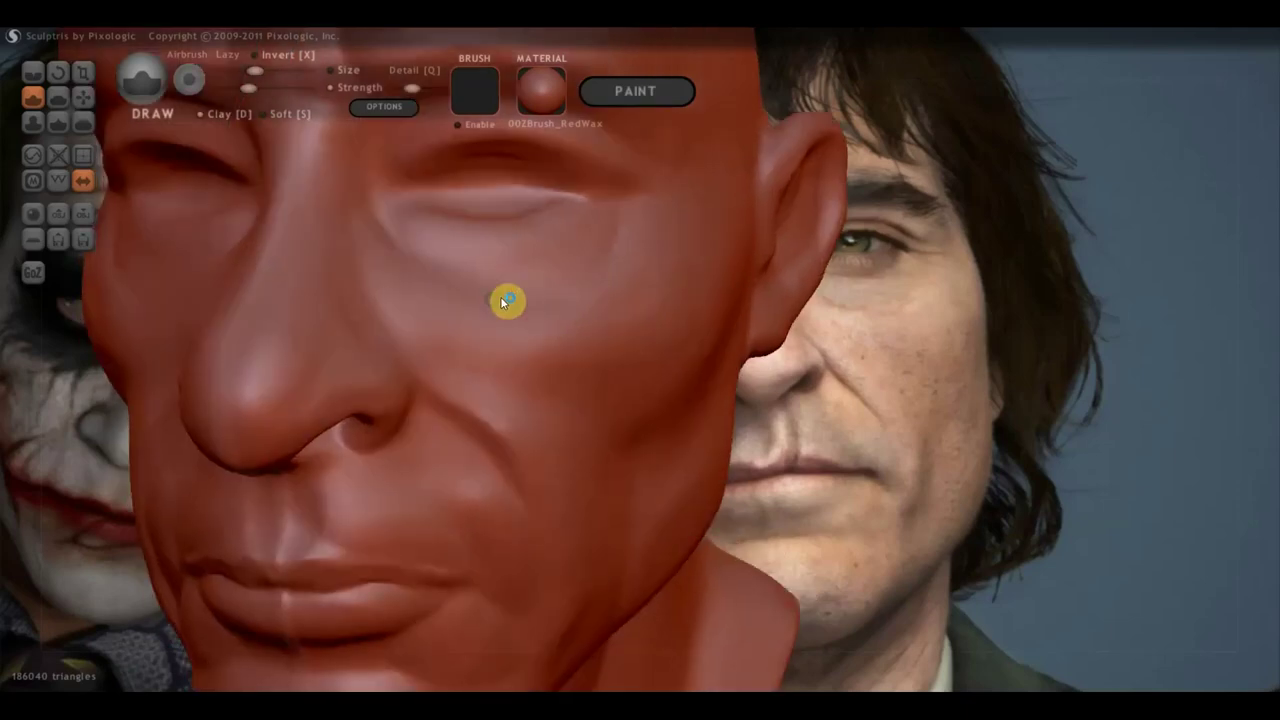
pyautogui.moveTo(503, 302); pyautogui.dragTo(483, 311, button='right')
pyautogui.moveTo(436, 242)
pyautogui.mouseDown()
pyautogui.moveTo(423, 234)
pyautogui.moveTo(491, 306)
pyautogui.moveTo(443, 269)
pyautogui.moveTo(557, 291)
pyautogui.mouseUp()
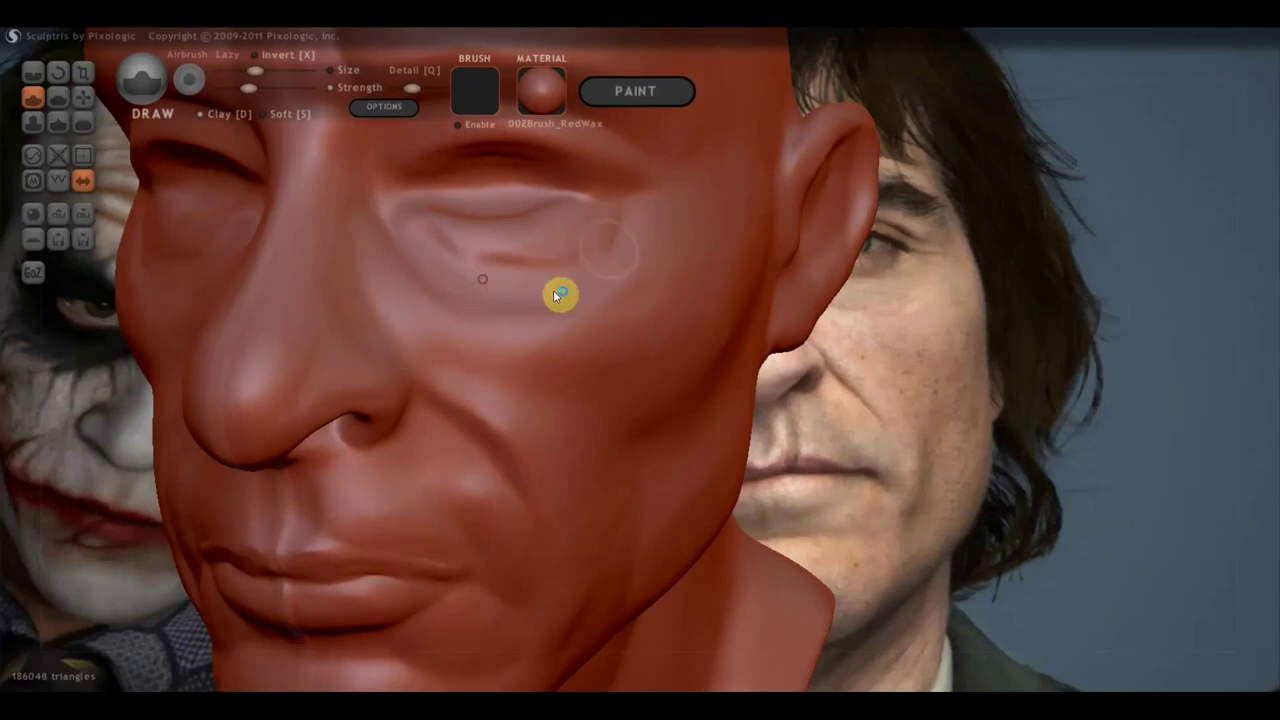
pyautogui.moveTo(592, 247)
pyautogui.keyDown('shift'); pyautogui.mouseDown()
pyautogui.moveTo(443, 271)
pyautogui.moveTo(437, 246)
pyautogui.moveTo(497, 309)
pyautogui.moveTo(549, 321)
pyautogui.mouseUp(); pyautogui.keyUp('shift')
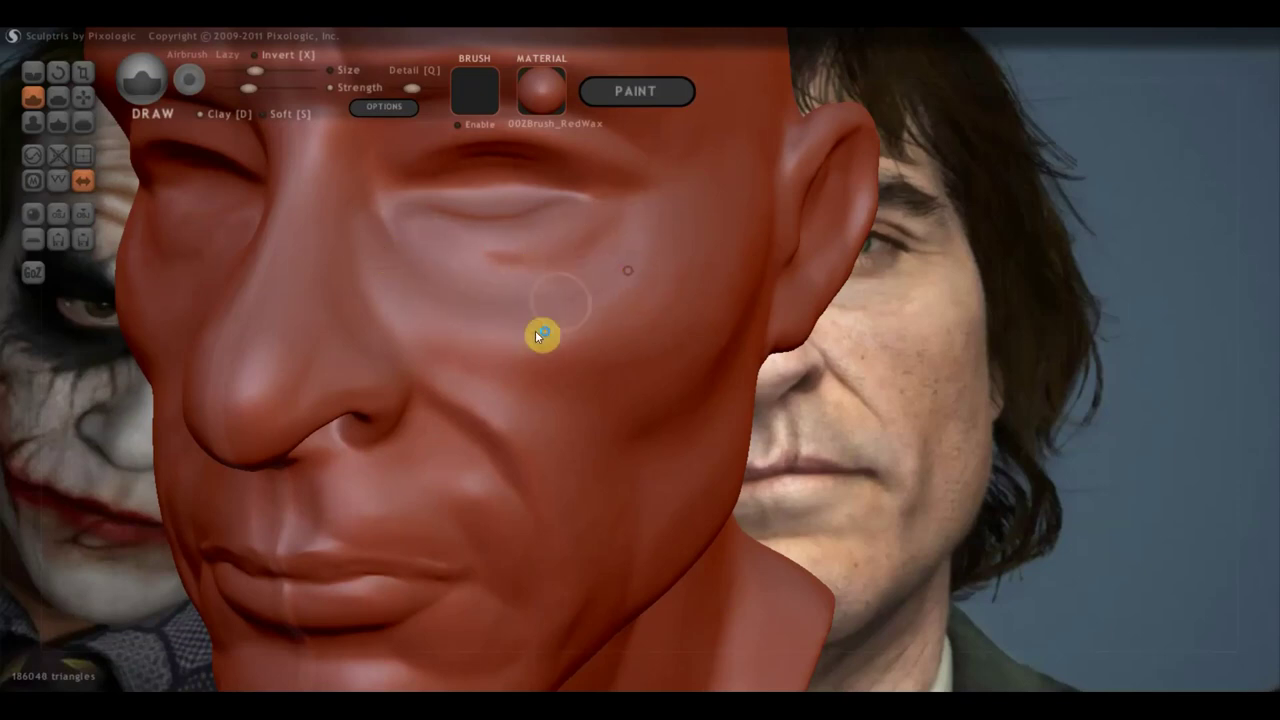
# Zoom in on the eye from the front and build up the surface beside it
pyautogui.scroll(-3, 650, 335)
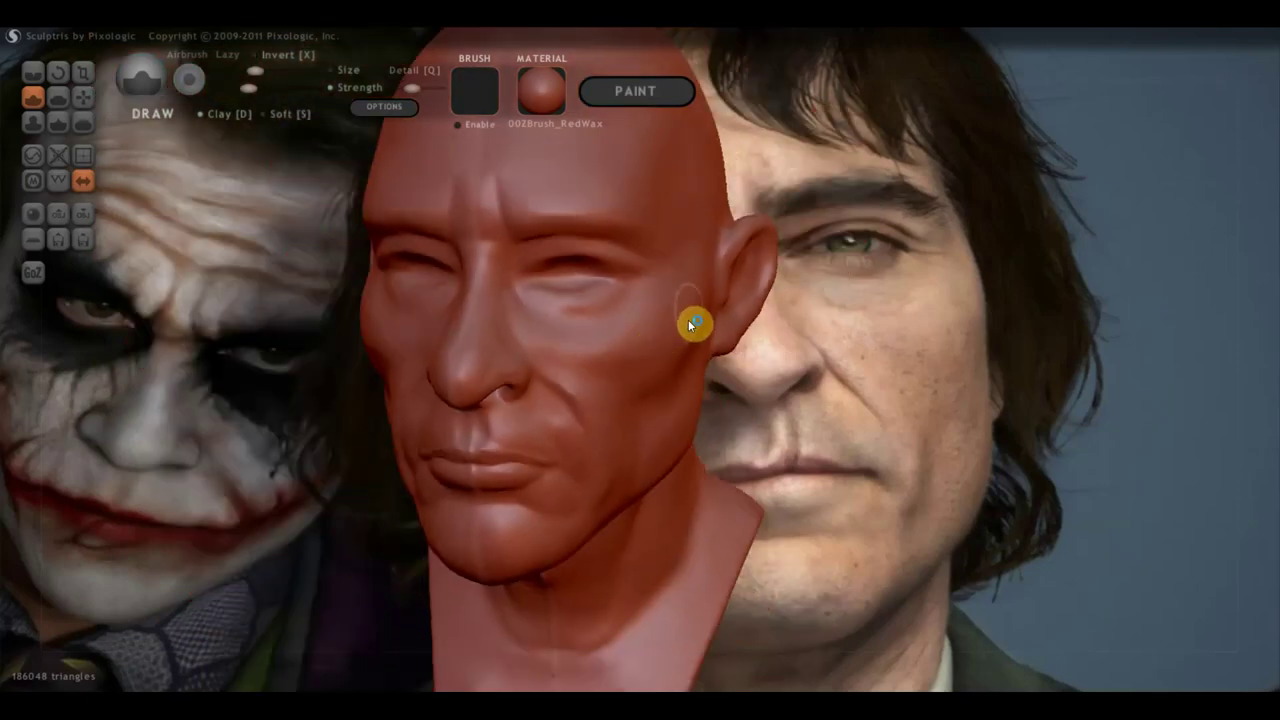
pyautogui.scroll(2, 691, 323)
pyautogui.moveTo(706, 283); pyautogui.dragTo(646, 466, button='right')
pyautogui.scroll(2, 646, 466)
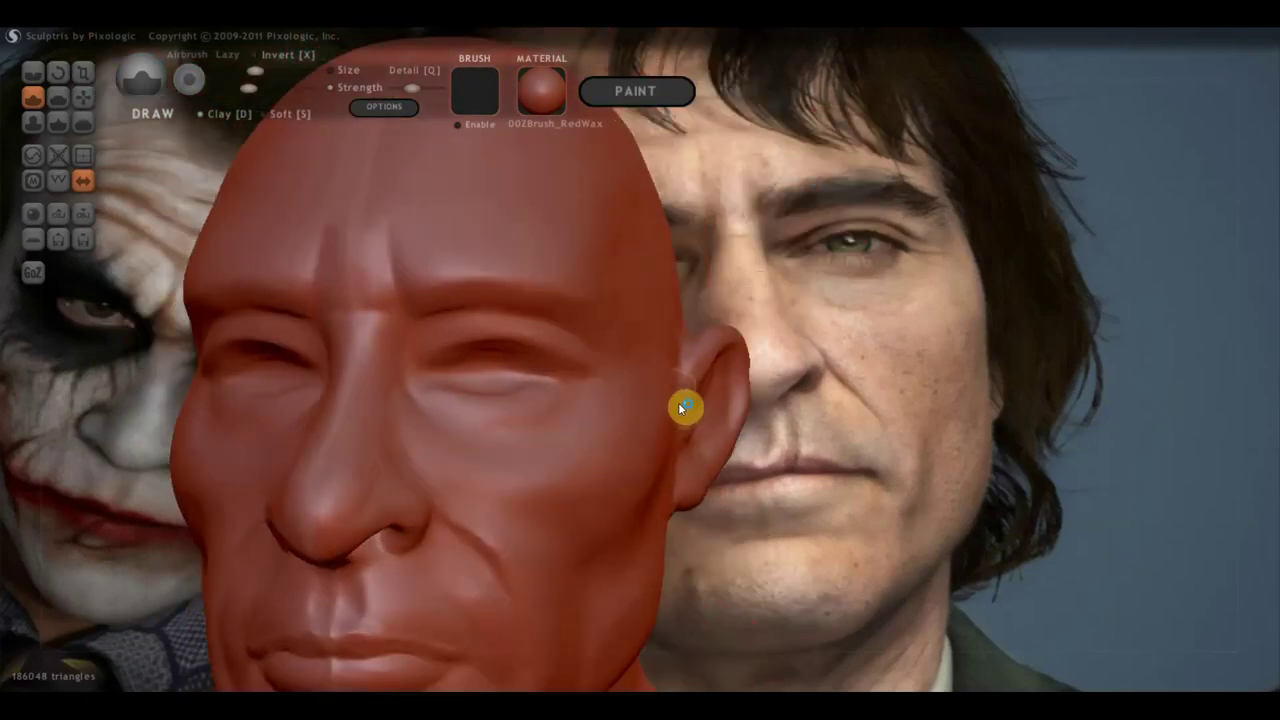
pyautogui.scroll(3, 686, 408)
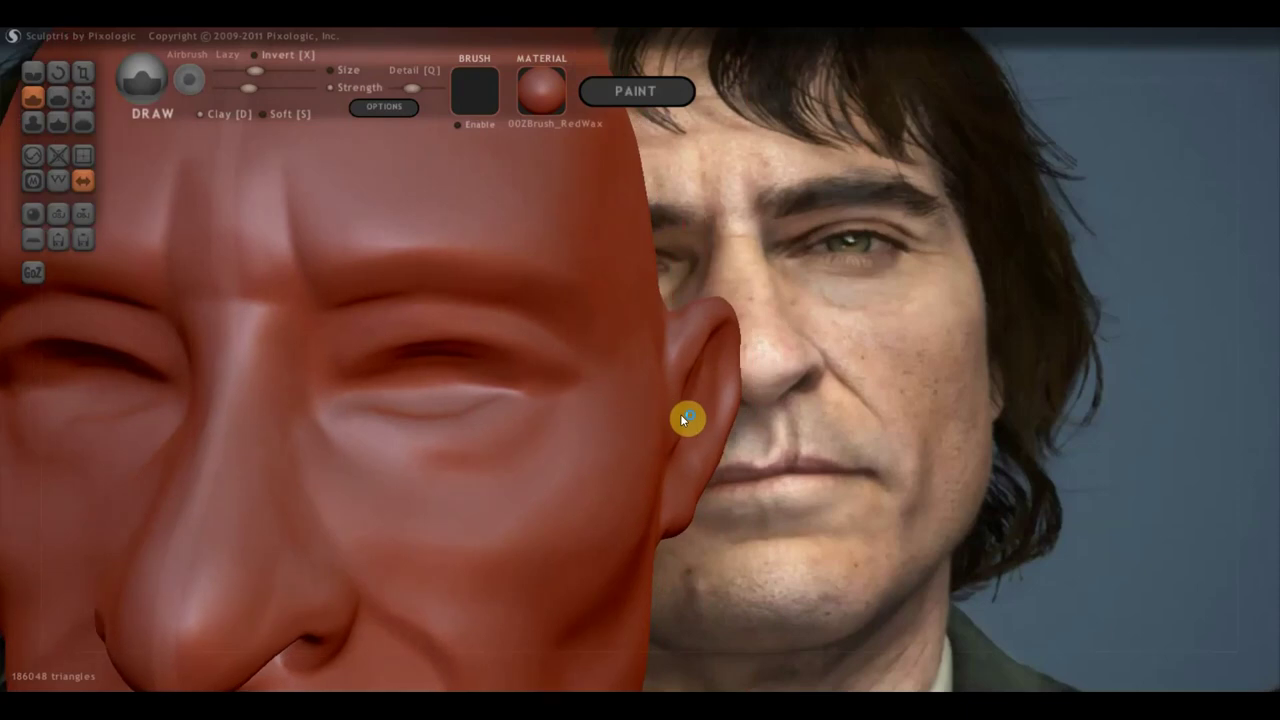
pyautogui.moveTo(675, 416); pyautogui.dragTo(485, 370, button='right')
pyautogui.scroll(2, 374, 343)
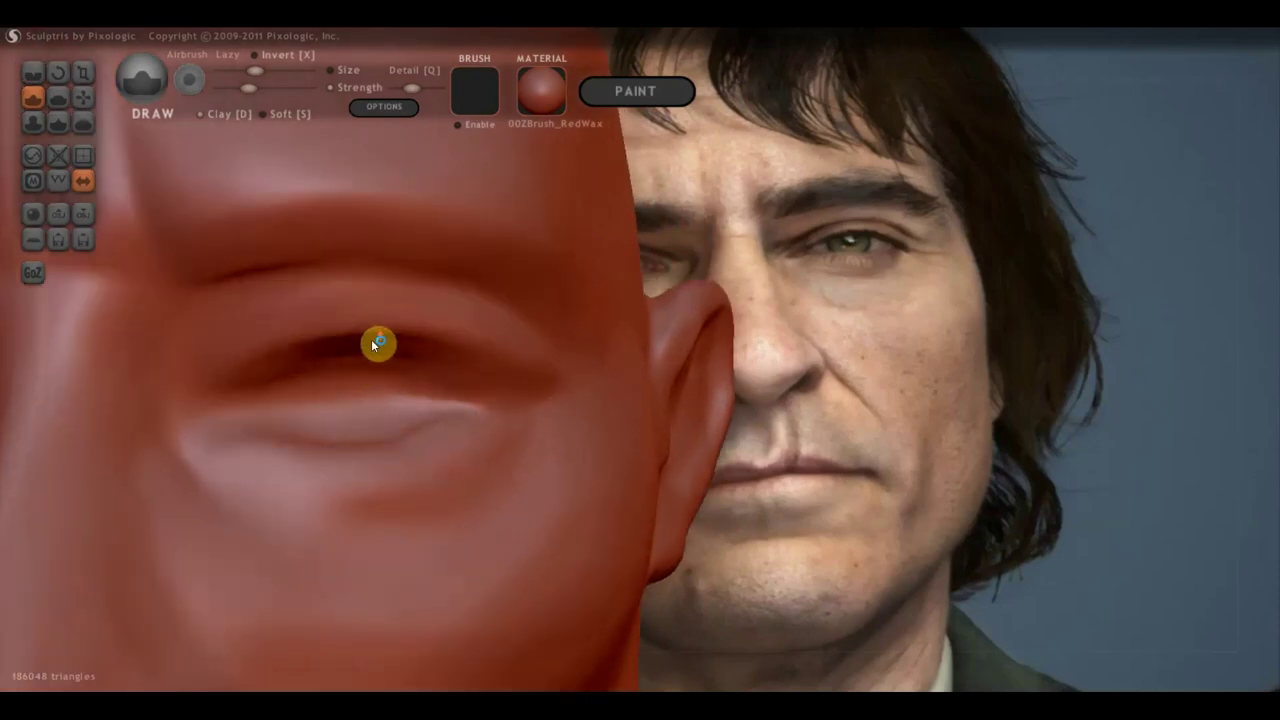
pyautogui.moveTo(371, 343); pyautogui.dragTo(371, 337, button='right')
pyautogui.moveTo(243, 297)
pyautogui.mouseDown()
pyautogui.moveTo(186, 320)
pyautogui.moveTo(217, 294)
pyautogui.mouseUp()
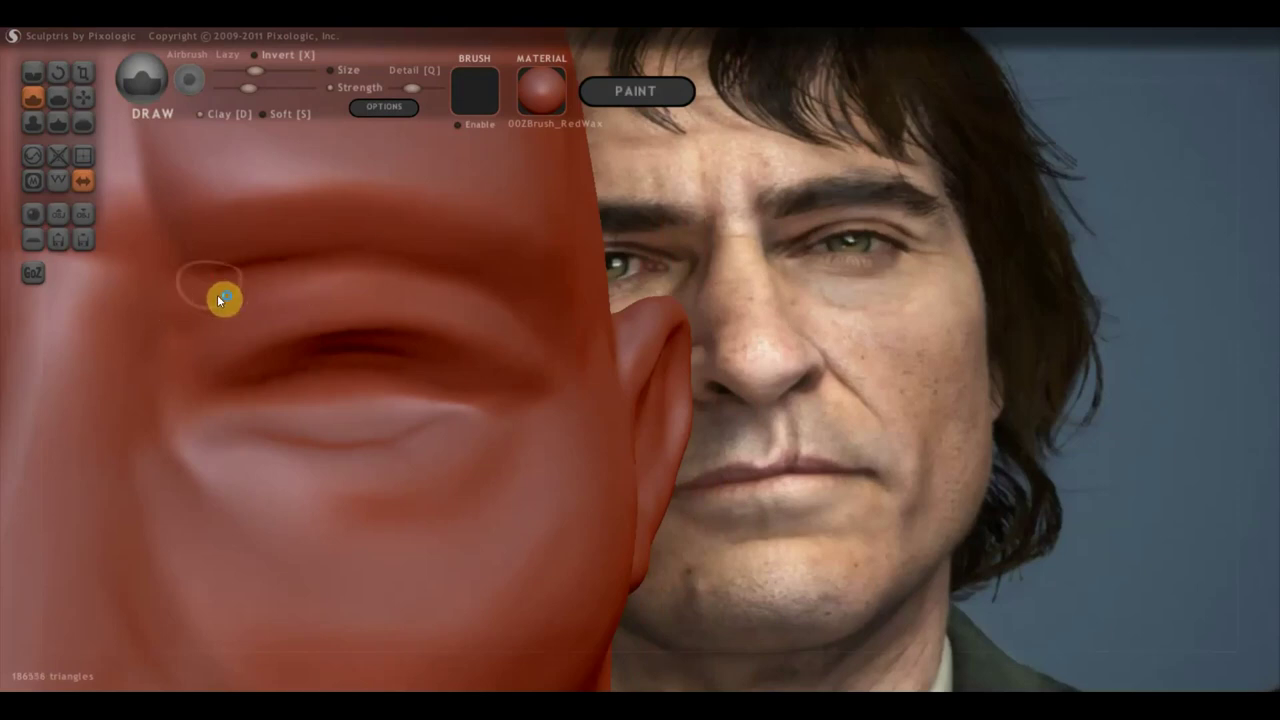
# Toggle Clay on and build up the upper eyelid and its outer corner
pyautogui.click(200, 114)
pyautogui.moveTo(188, 311)
pyautogui.mouseDown()
pyautogui.moveTo(252, 282)
pyautogui.moveTo(325, 277)
pyautogui.moveTo(471, 297)
pyautogui.moveTo(526, 331)
pyautogui.moveTo(463, 294)
pyautogui.moveTo(306, 283)
pyautogui.moveTo(246, 297)
pyautogui.moveTo(440, 305)
pyautogui.mouseUp()
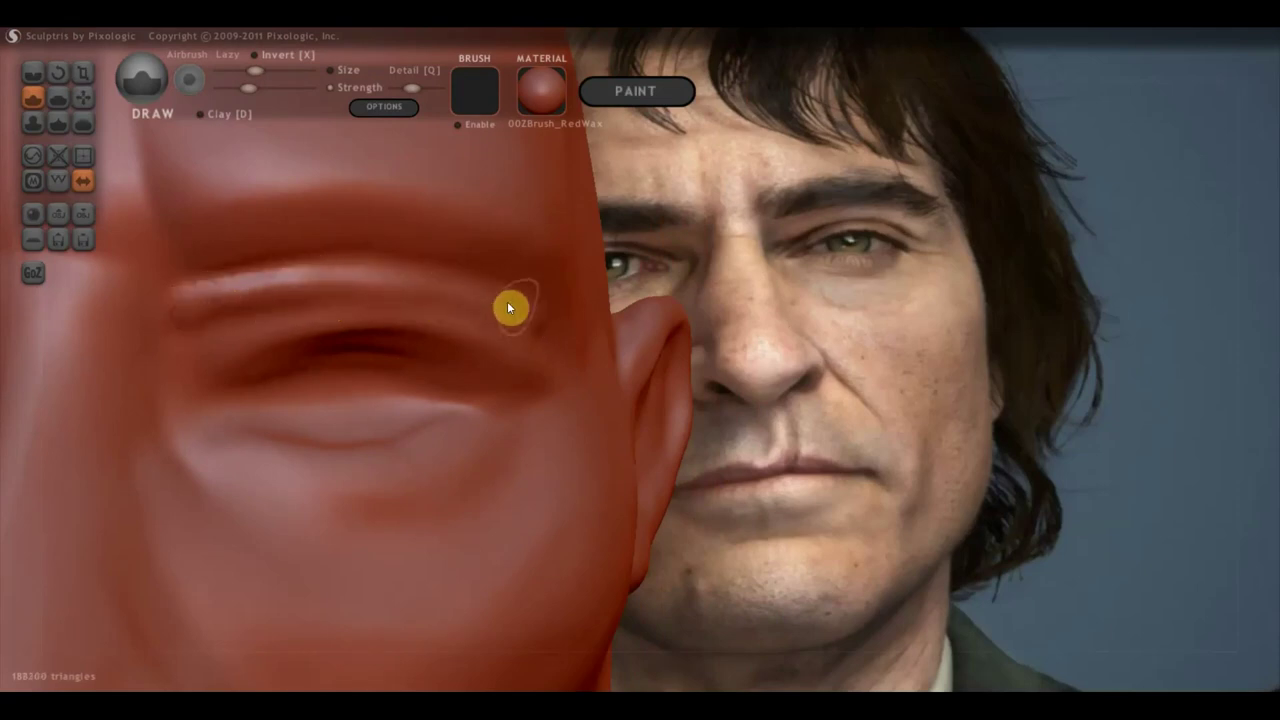
pyautogui.moveTo(520, 300); pyautogui.dragTo(562, 347)
pyautogui.scroll(-5, 535, 335)
# Crease the upper eyelid, the outer eye corner and the lower eyelid
pyautogui.click(33, 72)
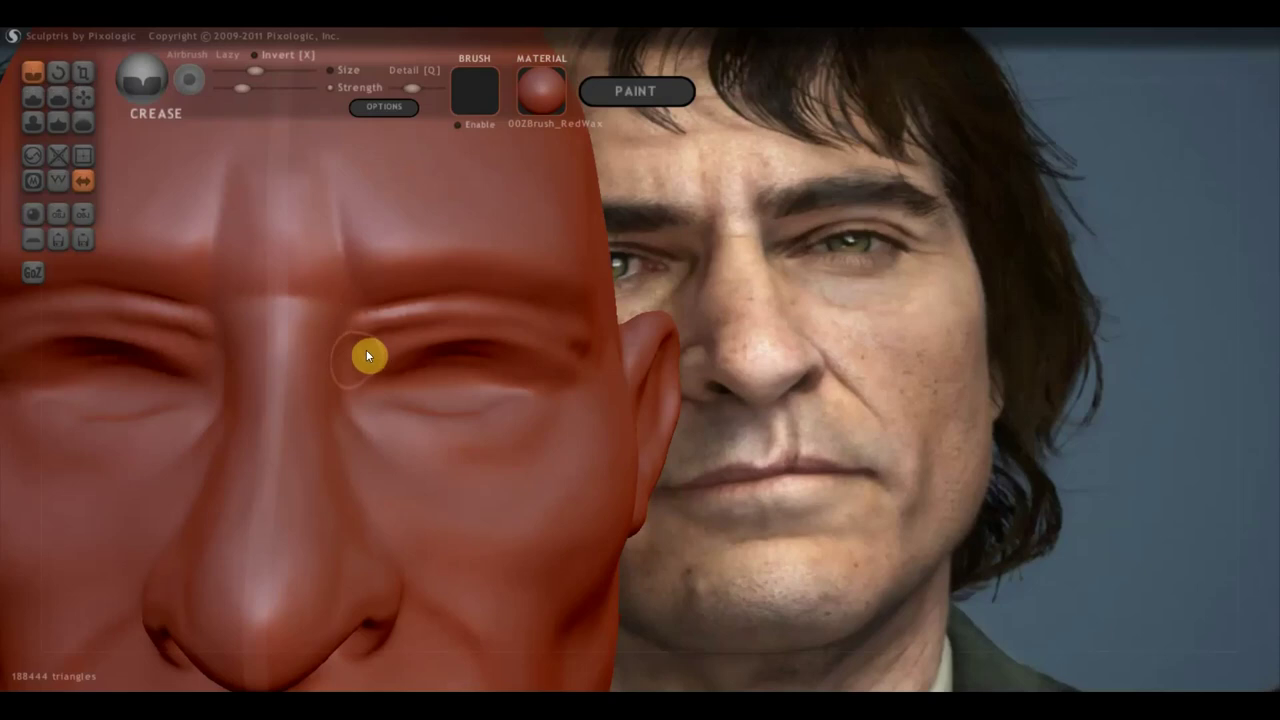
pyautogui.moveTo(411, 333); pyautogui.dragTo(453, 324)
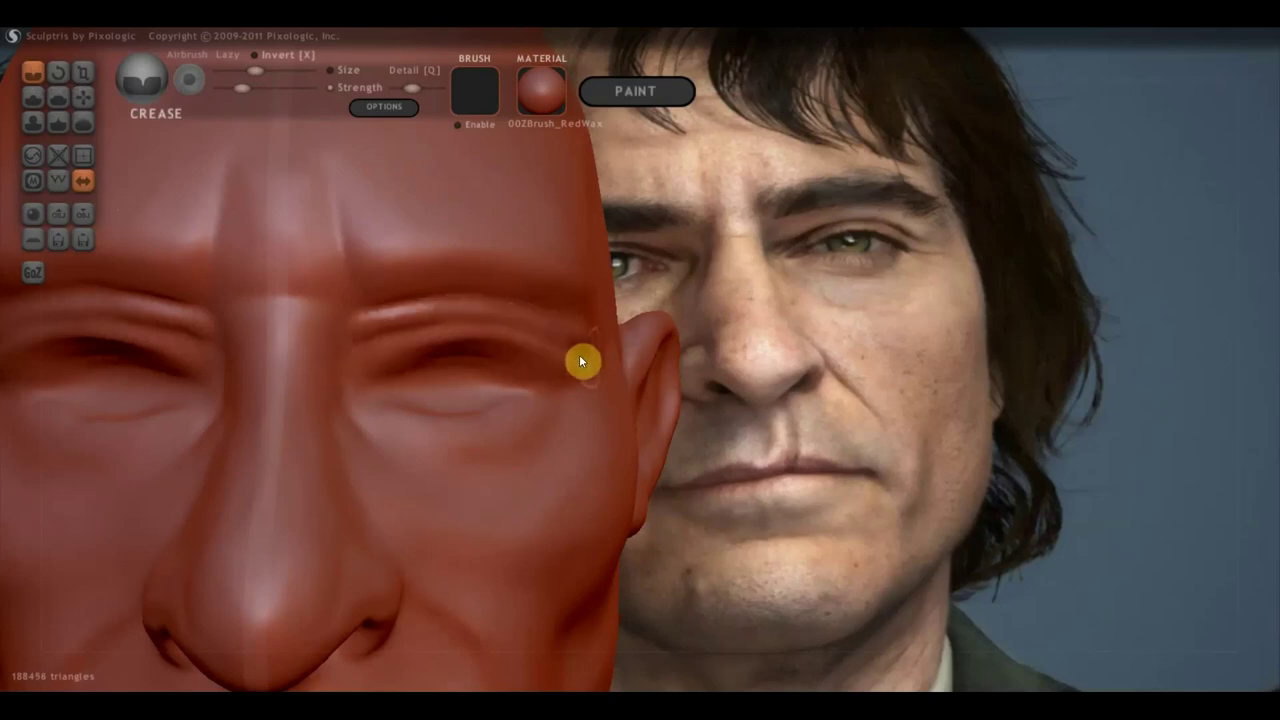
pyautogui.moveTo(580, 355); pyautogui.dragTo(223, 426, button='right')
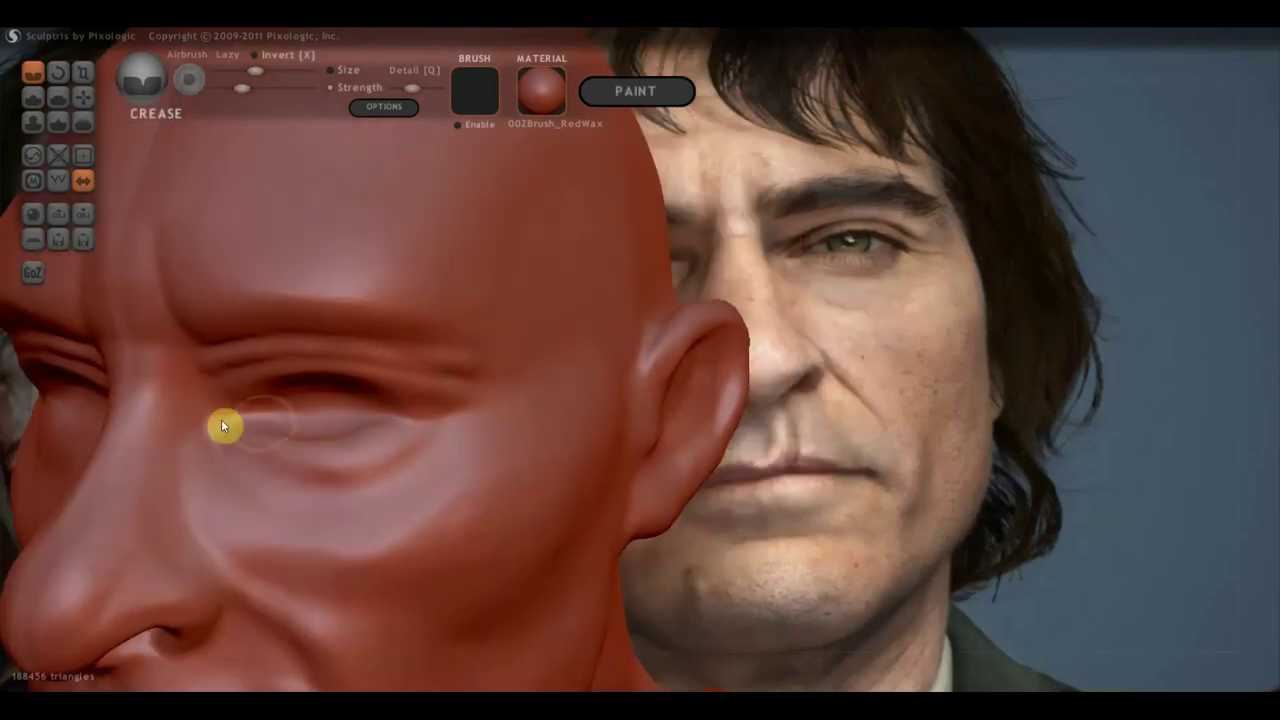
pyautogui.moveTo(383, 401); pyautogui.dragTo(473, 412)
pyautogui.moveTo(394, 474); pyautogui.dragTo(423, 460)
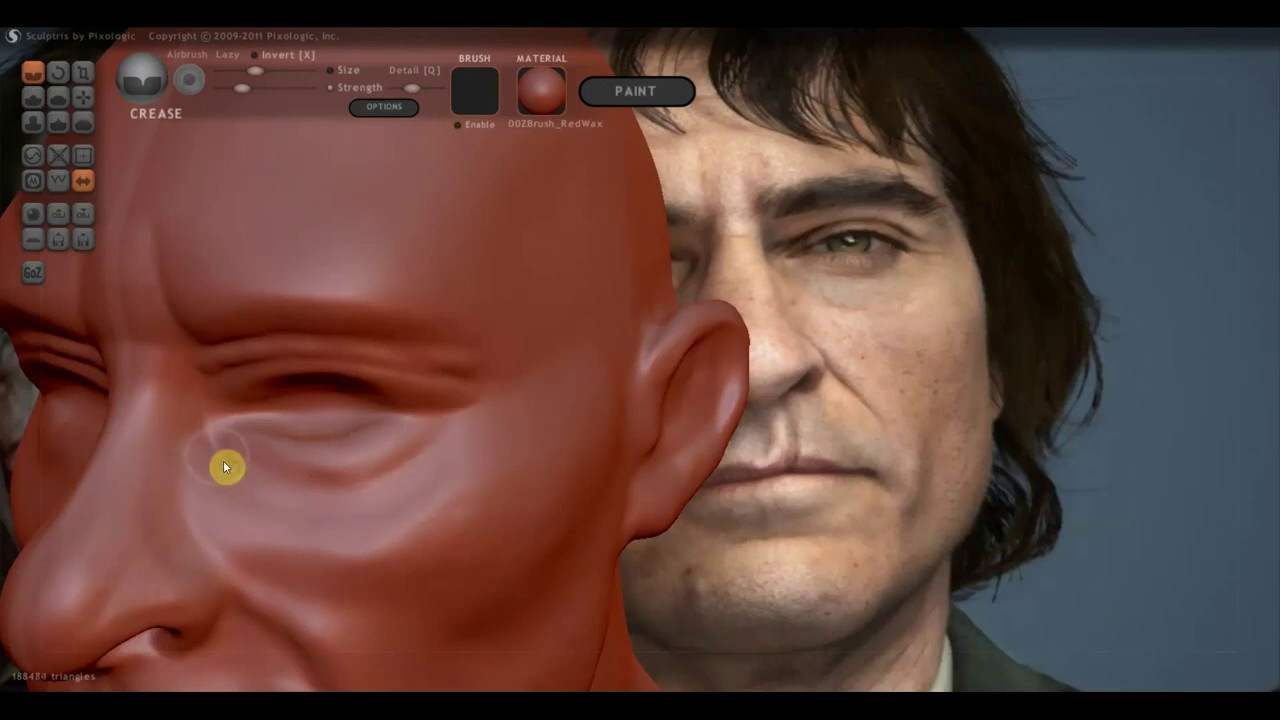
pyautogui.moveTo(371, 520); pyautogui.dragTo(490, 440)
# Orbit the head to check the new eye creases from above and from the front
pyautogui.moveTo(491, 453)
pyautogui.mouseDown(button='right')
pyautogui.moveTo(383, 446)
pyautogui.moveTo(460, 437)
pyautogui.mouseUp(button='right')
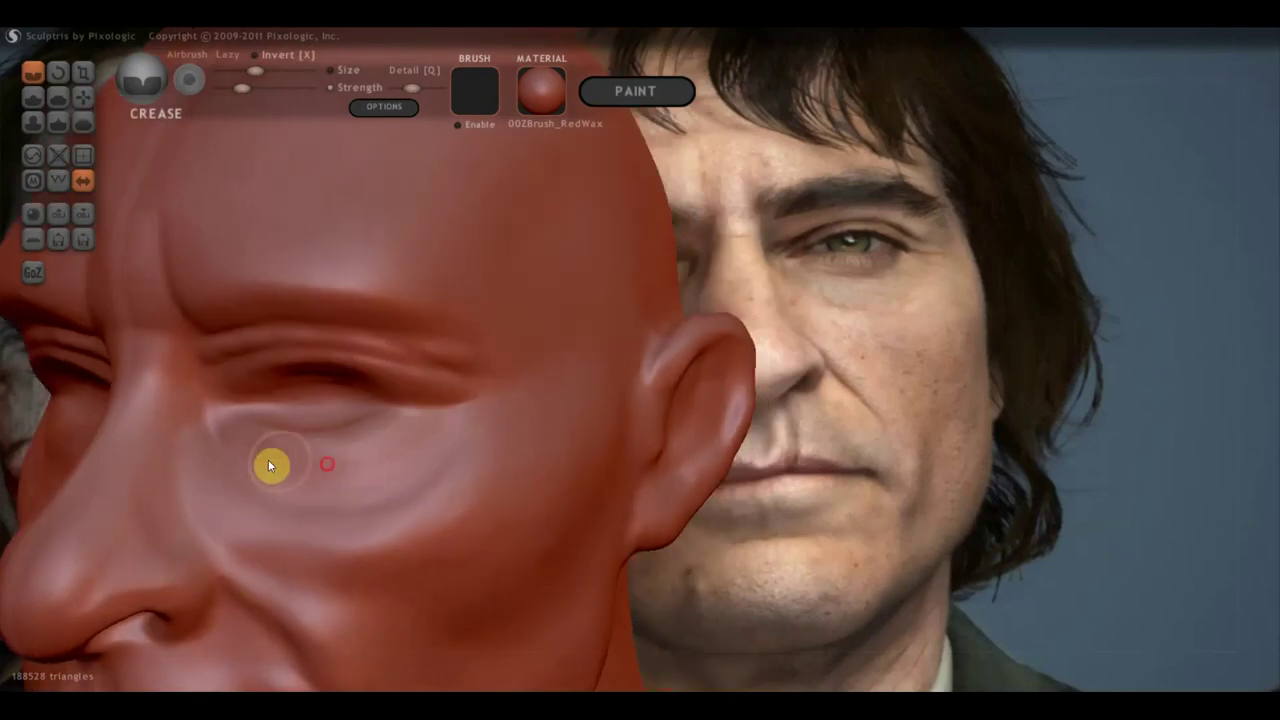
pyautogui.moveTo(394, 457)
pyautogui.mouseDown(button='right')
pyautogui.moveTo(460, 531)
pyautogui.moveTo(500, 535)
pyautogui.mouseUp(button='right')
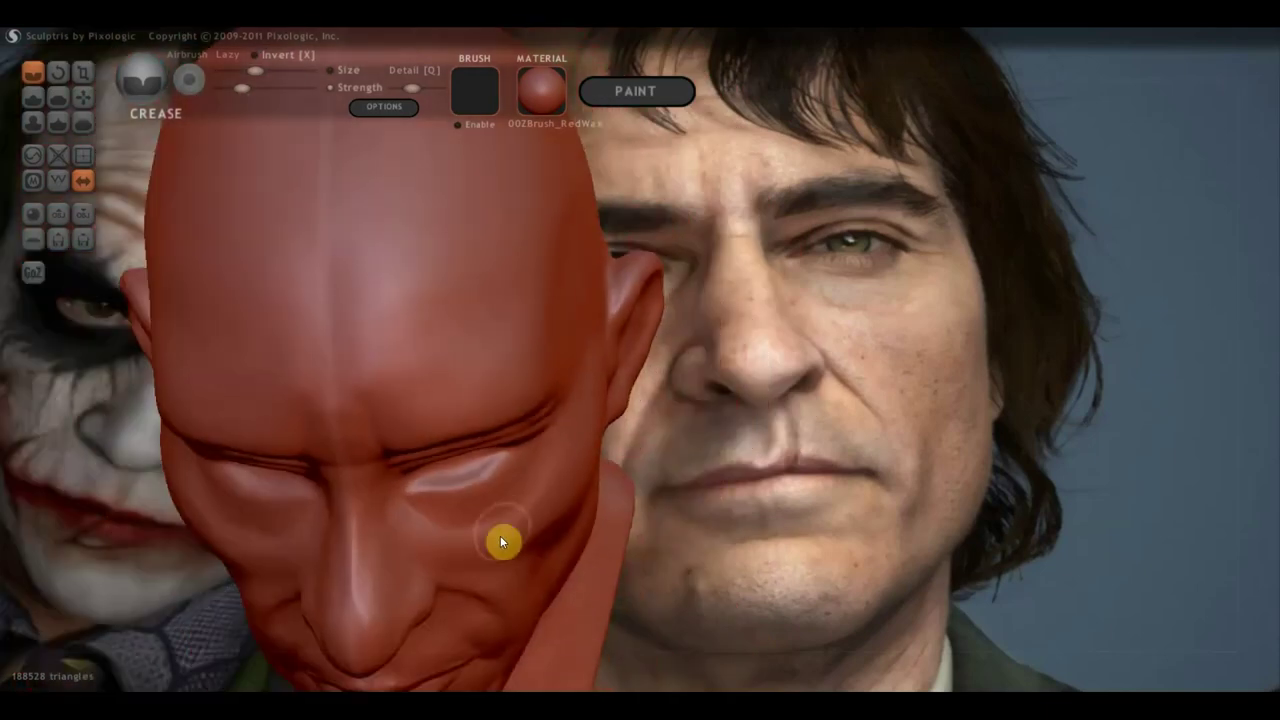
pyautogui.moveTo(406, 500)
pyautogui.mouseDown(button='right')
pyautogui.moveTo(580, 449)
pyautogui.moveTo(617, 466)
pyautogui.moveTo(614, 417)
pyautogui.moveTo(428, 368)
pyautogui.mouseUp(button='right')
pyautogui.scroll(3, 470, 372)
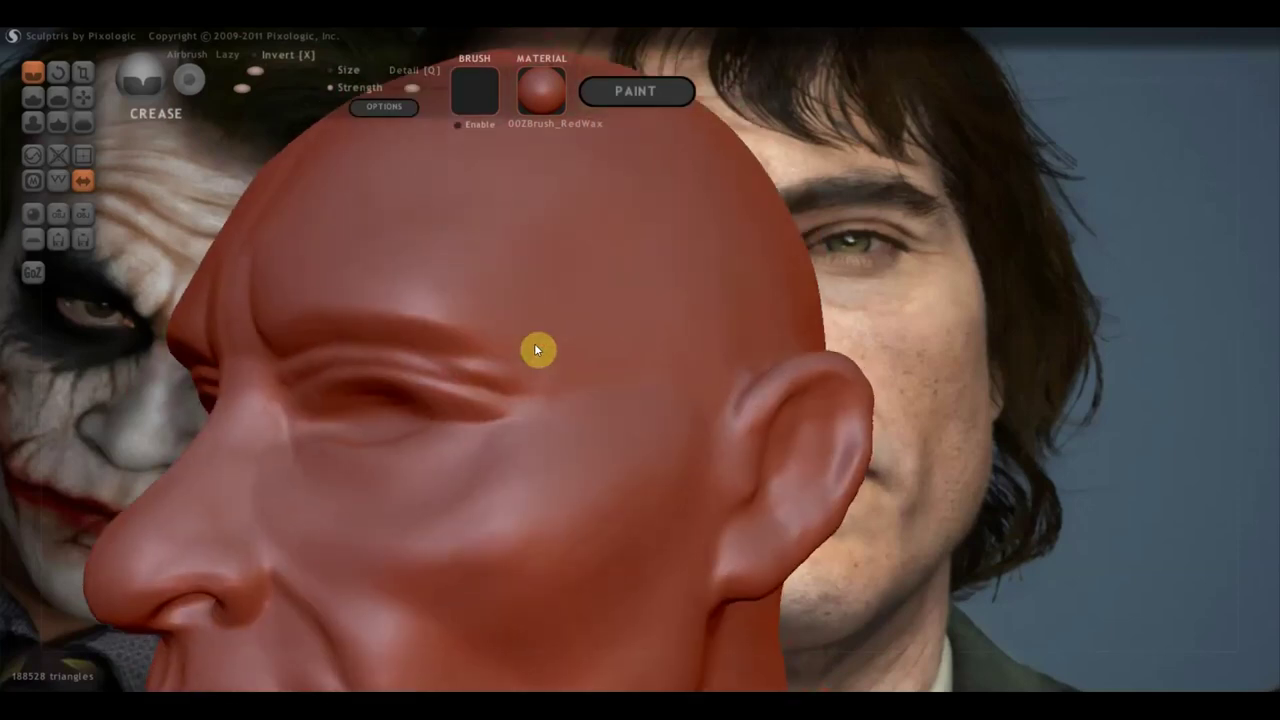
pyautogui.scroll(-2, 501, 354)
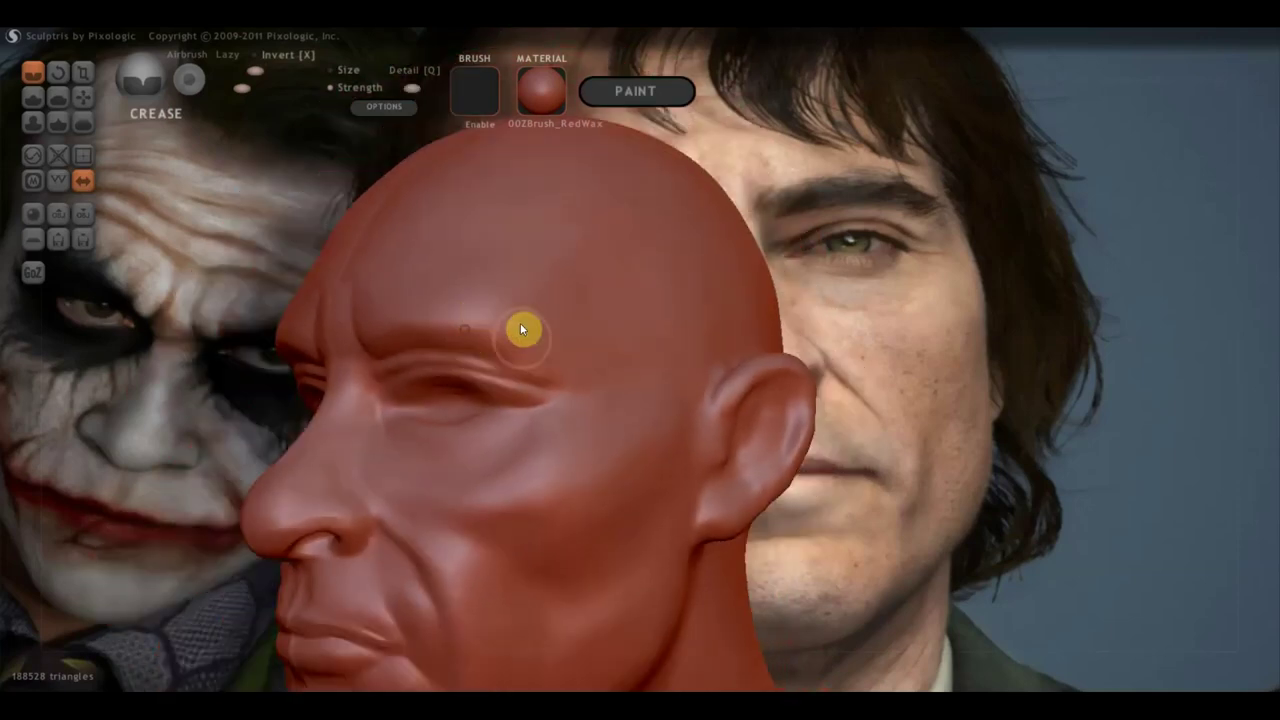
pyautogui.moveTo(586, 317); pyautogui.dragTo(627, 357, button='right')
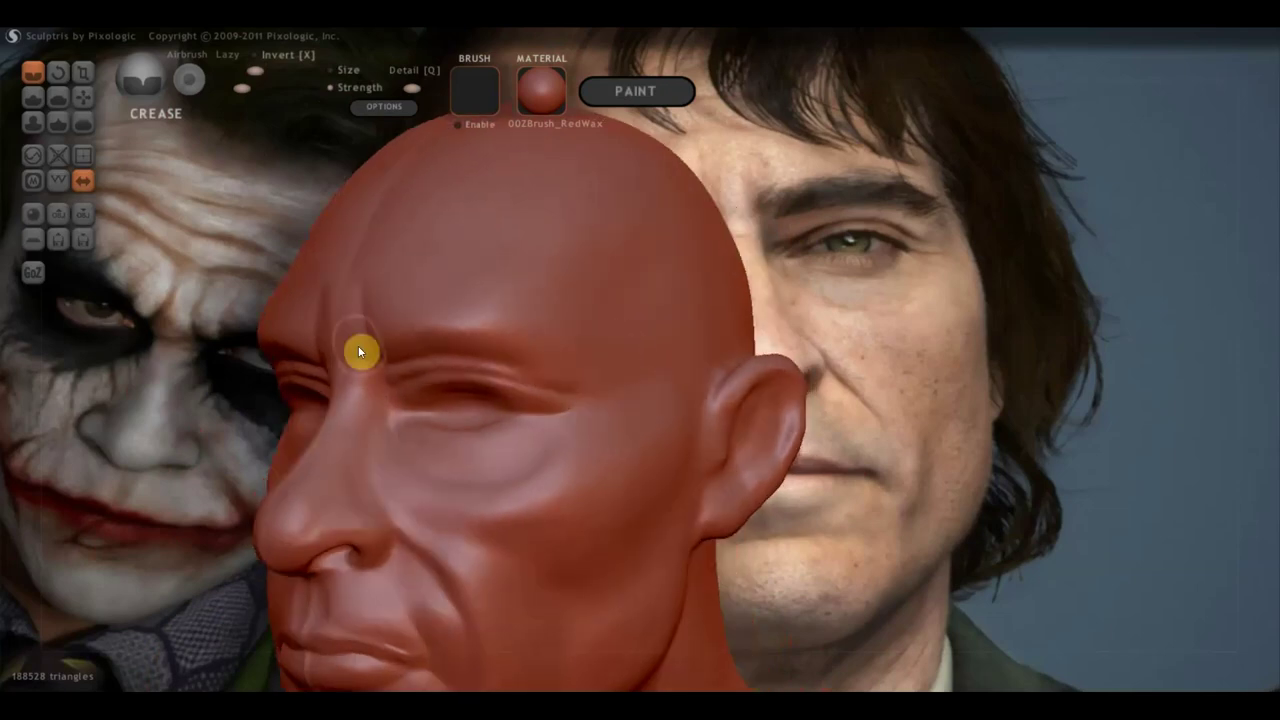
pyautogui.click(36, 98)
pyautogui.scroll(2, 518, 317)
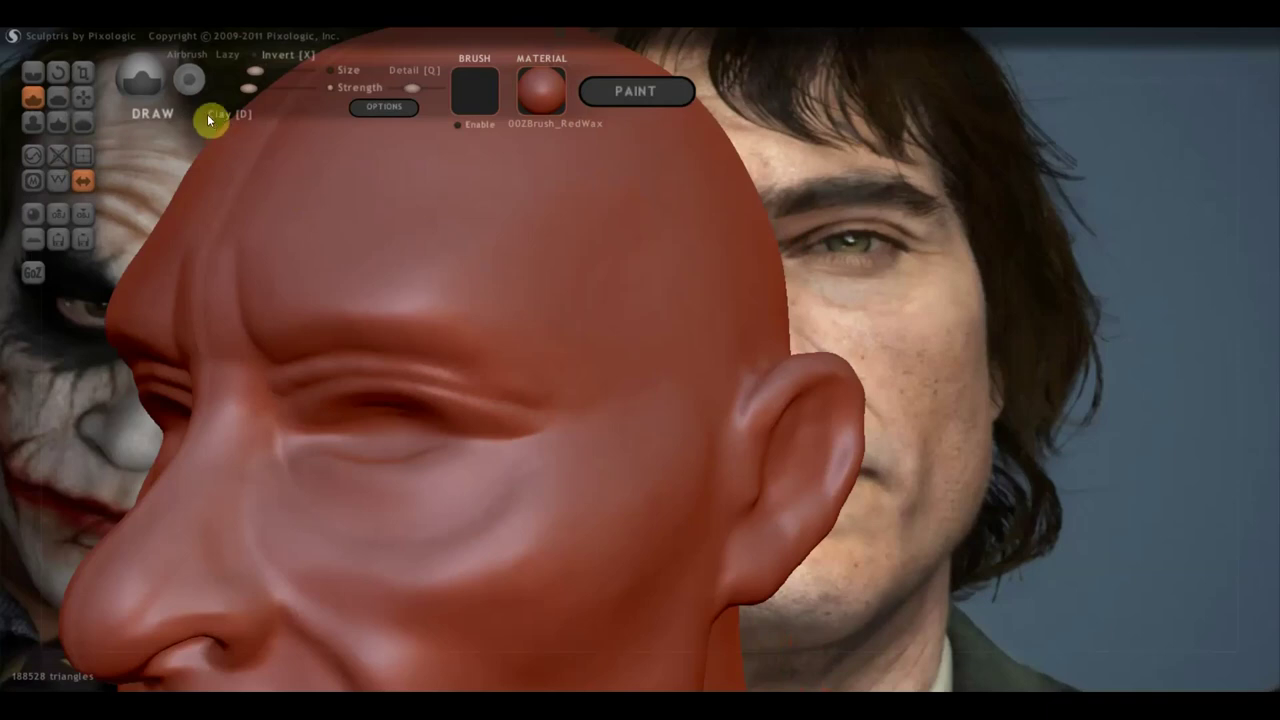
# Build up the brow ridge above the eye with Draw strokes
pyautogui.scroll(1, 437, 363)
pyautogui.scroll(1, 425, 380)
pyautogui.scroll(1, 373, 383)
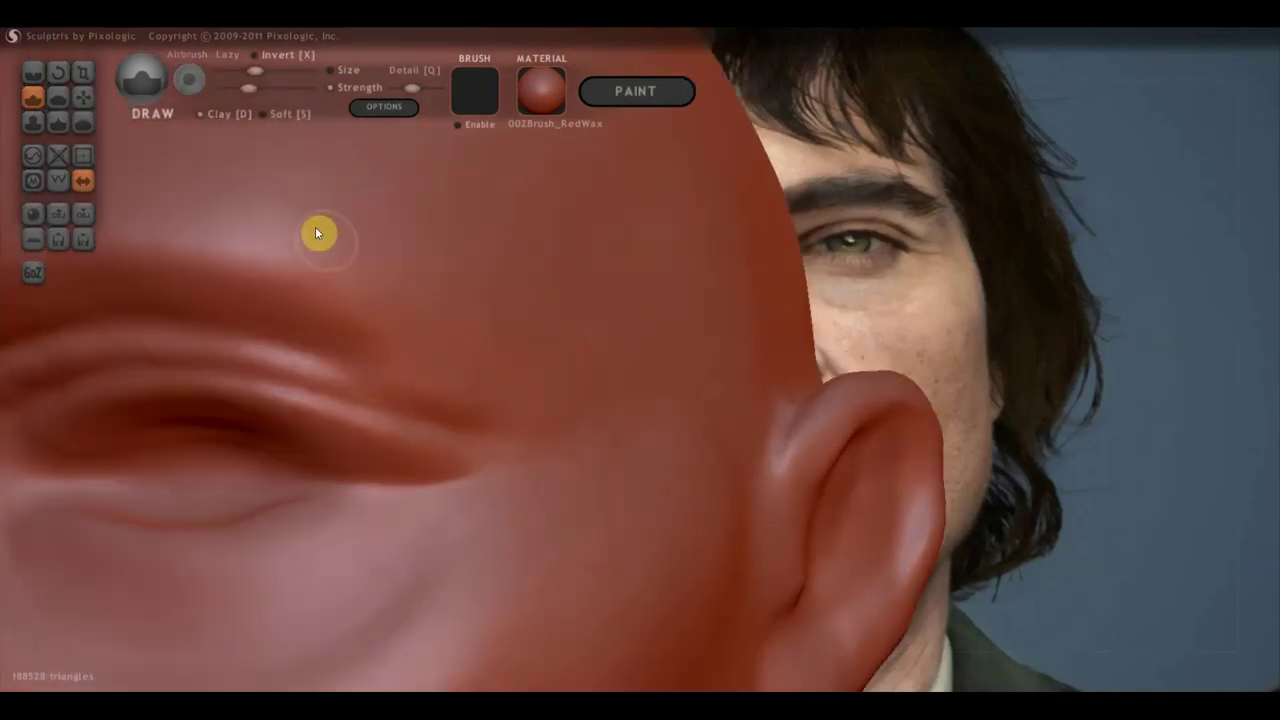
pyautogui.moveTo(256, 71); pyautogui.dragTo(246, 72)
pyautogui.moveTo(312, 355); pyautogui.dragTo(460, 417)
pyautogui.moveTo(240, 335)
pyautogui.mouseDown()
pyautogui.moveTo(268, 366)
pyautogui.moveTo(332, 342)
pyautogui.mouseUp()
pyautogui.moveTo(332, 342)
pyautogui.mouseDown(button='right')
pyautogui.moveTo(288, 351)
pyautogui.moveTo(286, 397)
pyautogui.mouseUp(button='right')
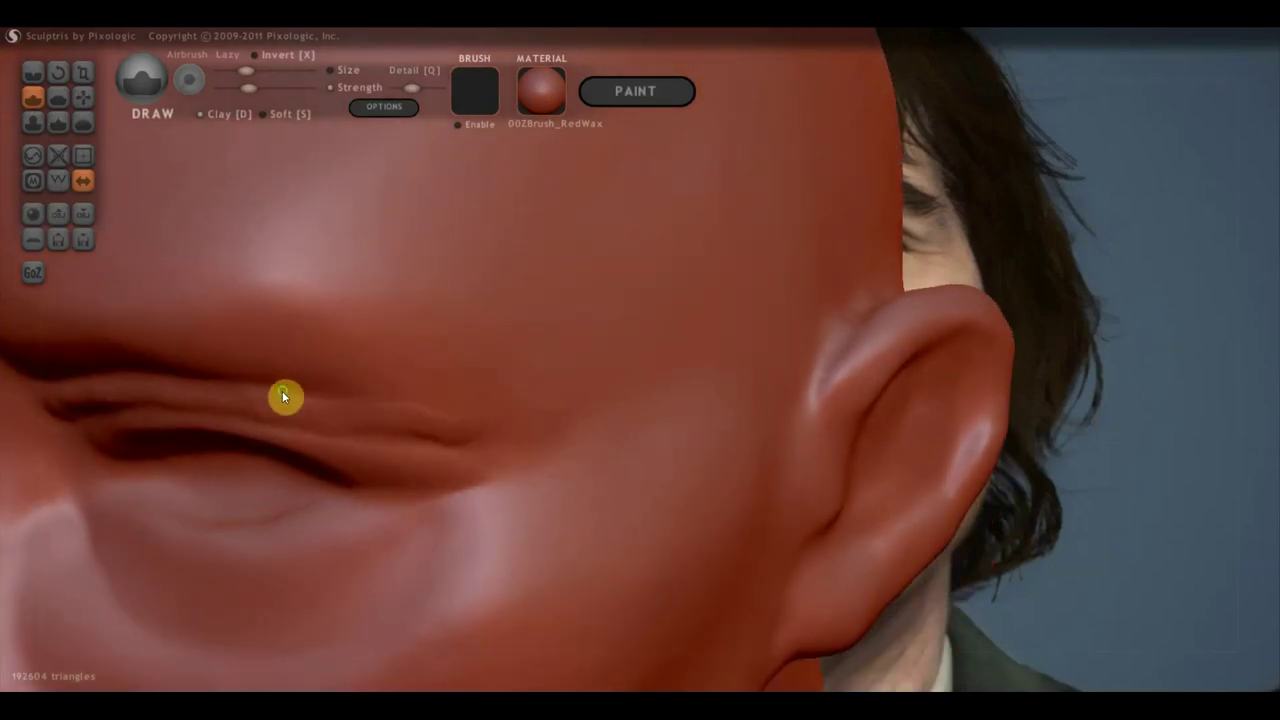
# Flatten the crease under the brow to smooth the eyelid fold
pyautogui.click(58, 96)
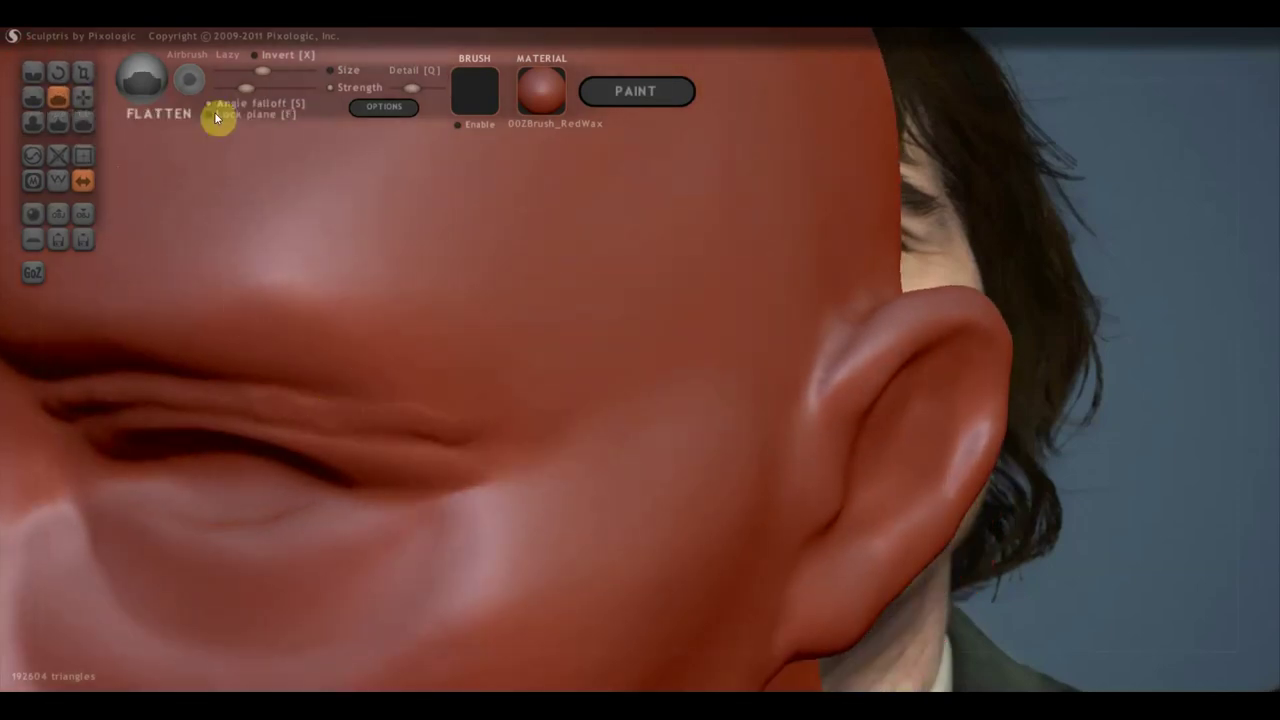
pyautogui.moveTo(366, 413)
pyautogui.mouseDown()
pyautogui.moveTo(211, 383)
pyautogui.moveTo(94, 389)
pyautogui.moveTo(326, 391)
pyautogui.moveTo(466, 434)
pyautogui.mouseUp()
pyautogui.moveTo(466, 434)
pyautogui.mouseDown(button='right')
pyautogui.moveTo(592, 350)
pyautogui.moveTo(459, 356)
pyautogui.mouseUp(button='right')
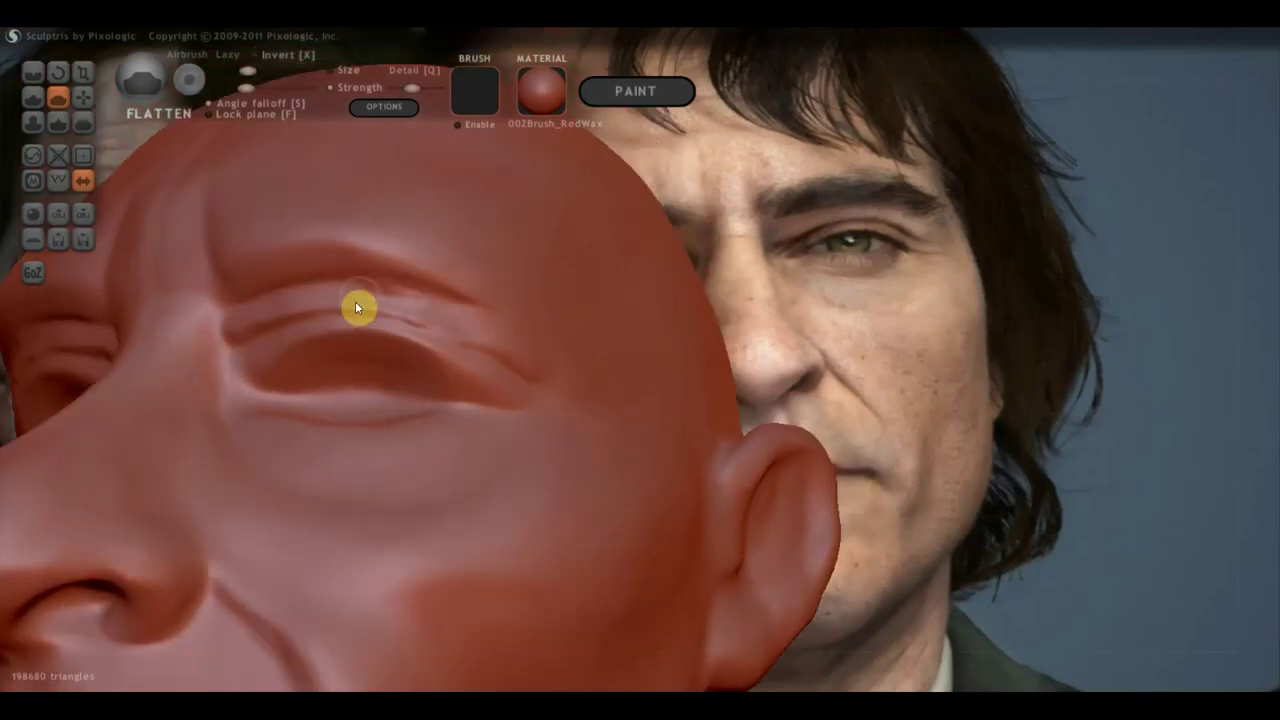
pyautogui.click(33, 73)
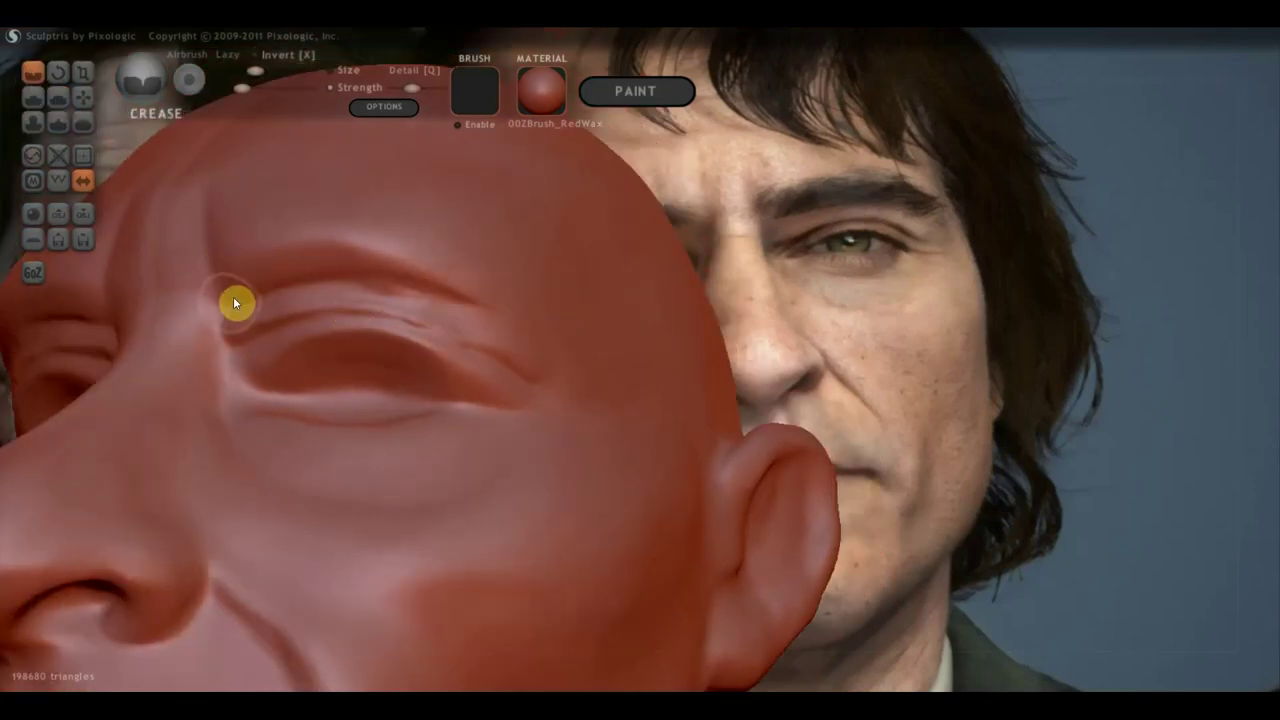
# Crease a groove along the upper eyelid and near the outer eye corner
pyautogui.moveTo(268, 300)
pyautogui.mouseDown()
pyautogui.moveTo(434, 297)
pyautogui.moveTo(497, 337)
pyautogui.mouseUp()
pyautogui.moveTo(543, 374); pyautogui.dragTo(543, 364)
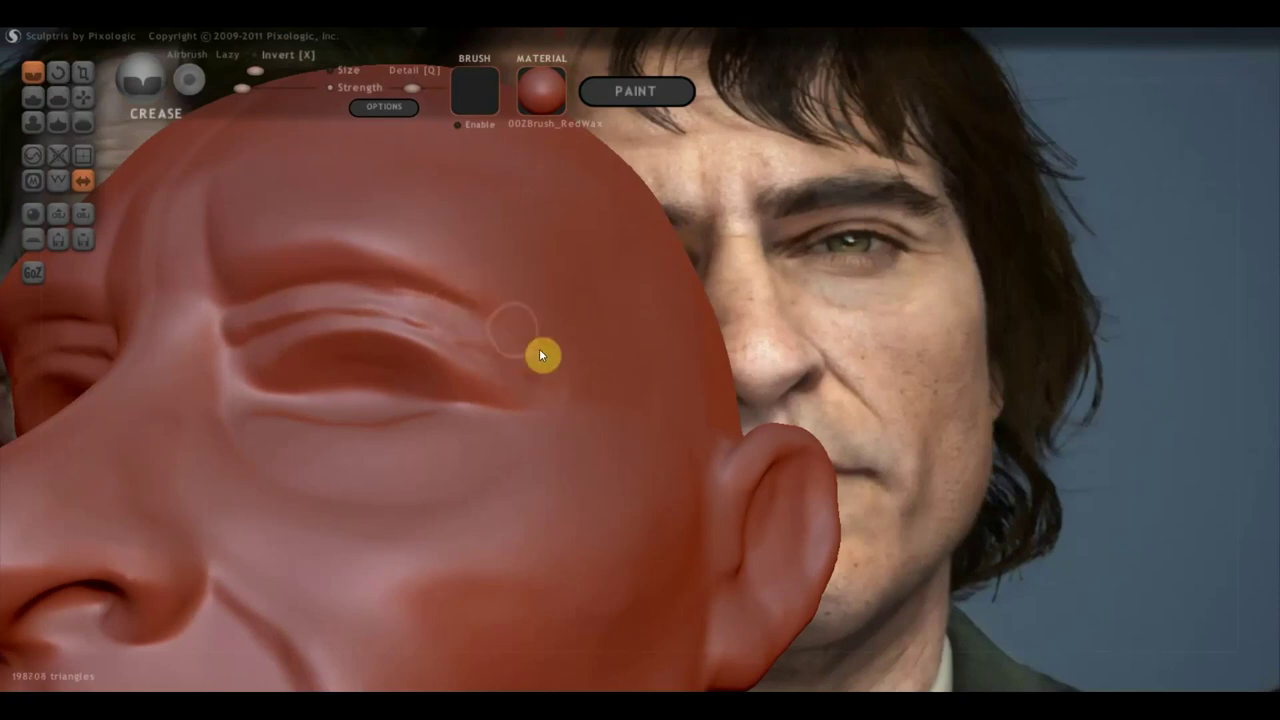
pyautogui.moveTo(526, 339); pyautogui.dragTo(454, 401, button='right')
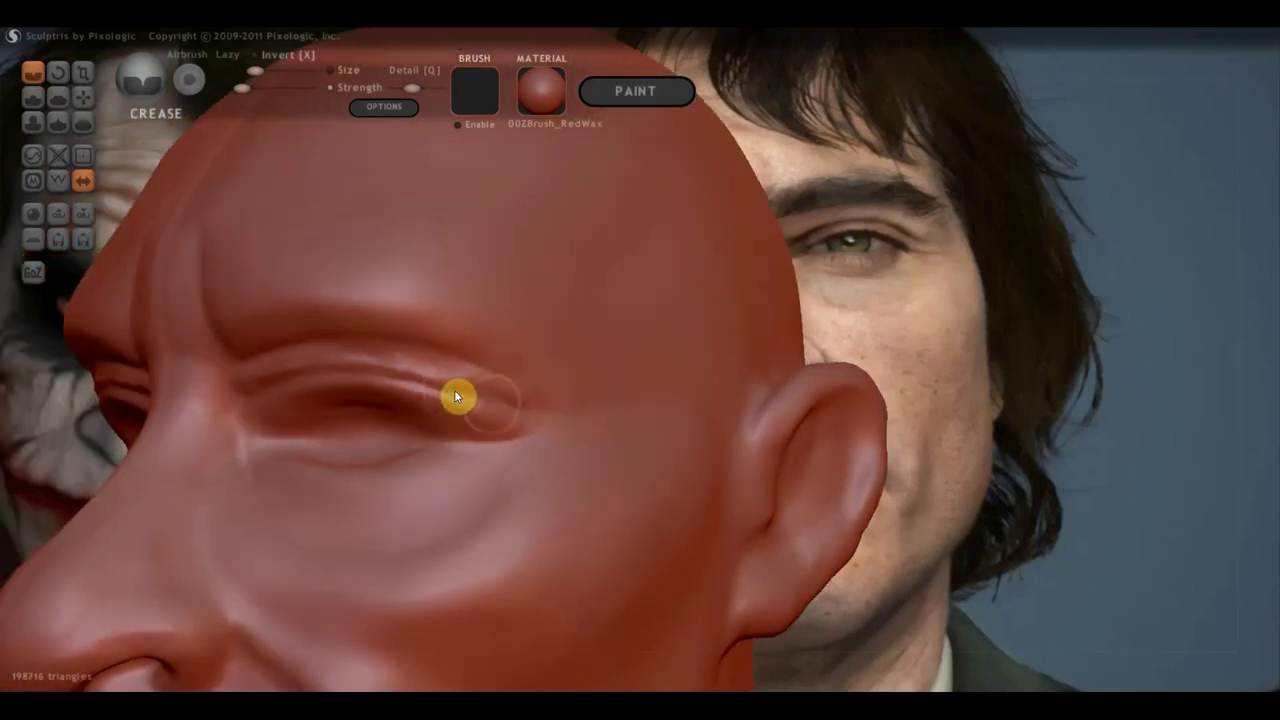
pyautogui.moveTo(414, 383)
pyautogui.keyDown('shift'); pyautogui.mouseDown()
pyautogui.moveTo(323, 403)
pyautogui.moveTo(458, 398)
pyautogui.mouseUp(); pyautogui.keyUp('shift')
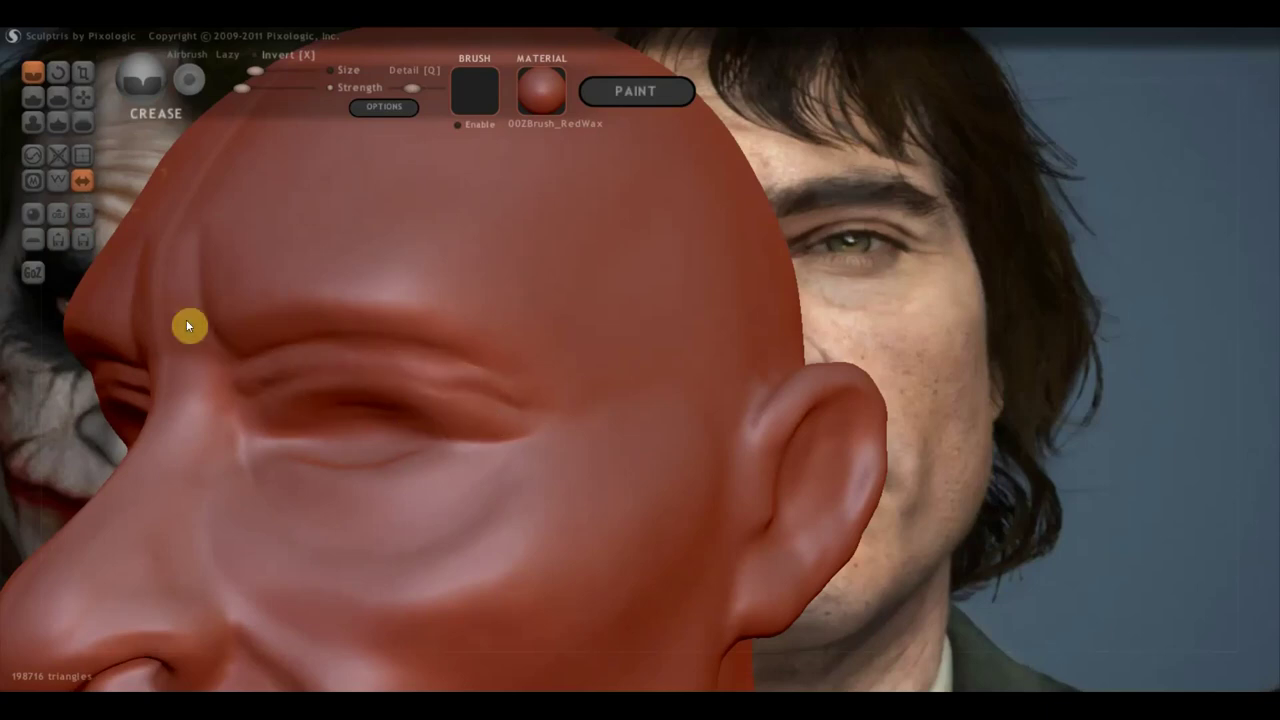
# Build up material along the eyelid with Draw and deepen its crease
pyautogui.click(33, 96)
pyautogui.moveTo(202, 115)
pyautogui.mouseDown(button='right')
pyautogui.moveTo(334, 315)
pyautogui.moveTo(405, 334)
pyautogui.mouseUp(button='right')
pyautogui.moveTo(451, 466)
pyautogui.mouseDown()
pyautogui.moveTo(286, 417)
pyautogui.moveTo(232, 416)
pyautogui.moveTo(91, 463)
pyautogui.moveTo(143, 437)
pyautogui.mouseUp()
pyautogui.moveTo(222, 416)
pyautogui.mouseDown()
pyautogui.moveTo(314, 420)
pyautogui.moveTo(506, 469)
pyautogui.mouseUp()
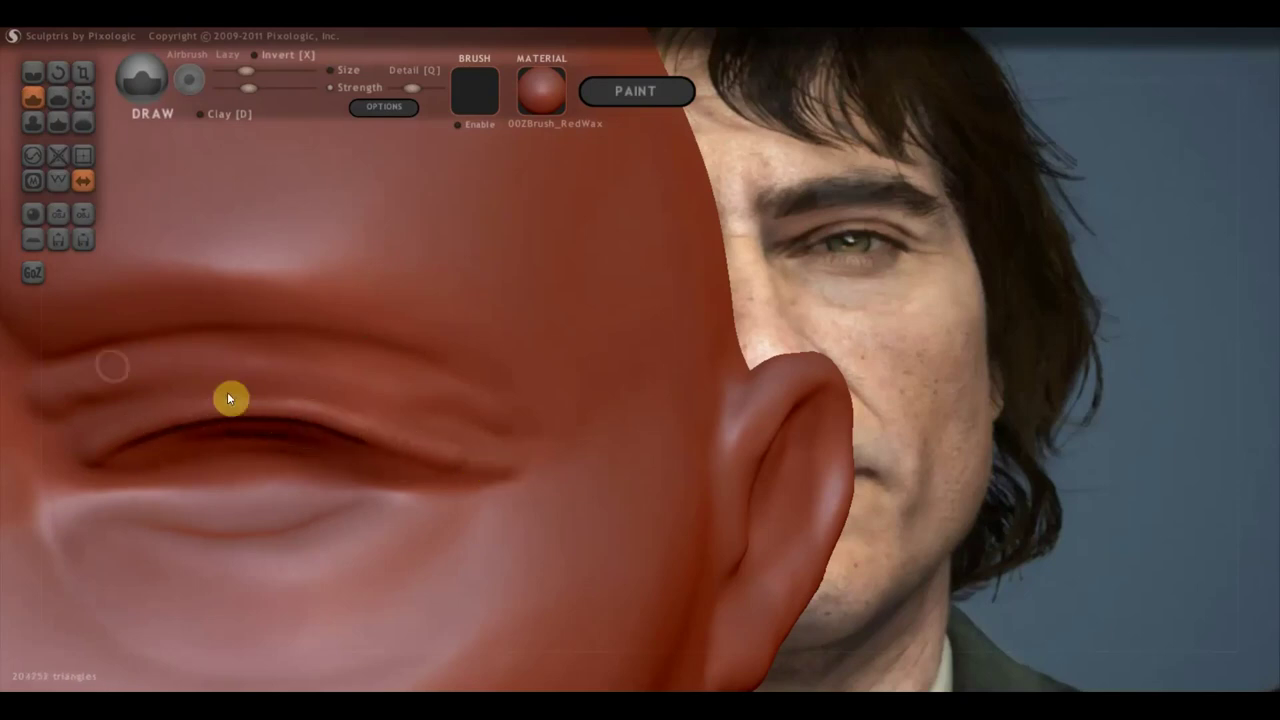
# Flatten and smooth the upper eyelid fold
pyautogui.click(57, 104)
pyautogui.moveTo(110, 220)
pyautogui.mouseDown(button='right')
pyautogui.moveTo(246, 483)
pyautogui.moveTo(301, 378)
pyautogui.moveTo(297, 417)
pyautogui.moveTo(443, 423)
pyautogui.moveTo(444, 457)
pyautogui.moveTo(451, 412)
pyautogui.mouseUp(button='right')
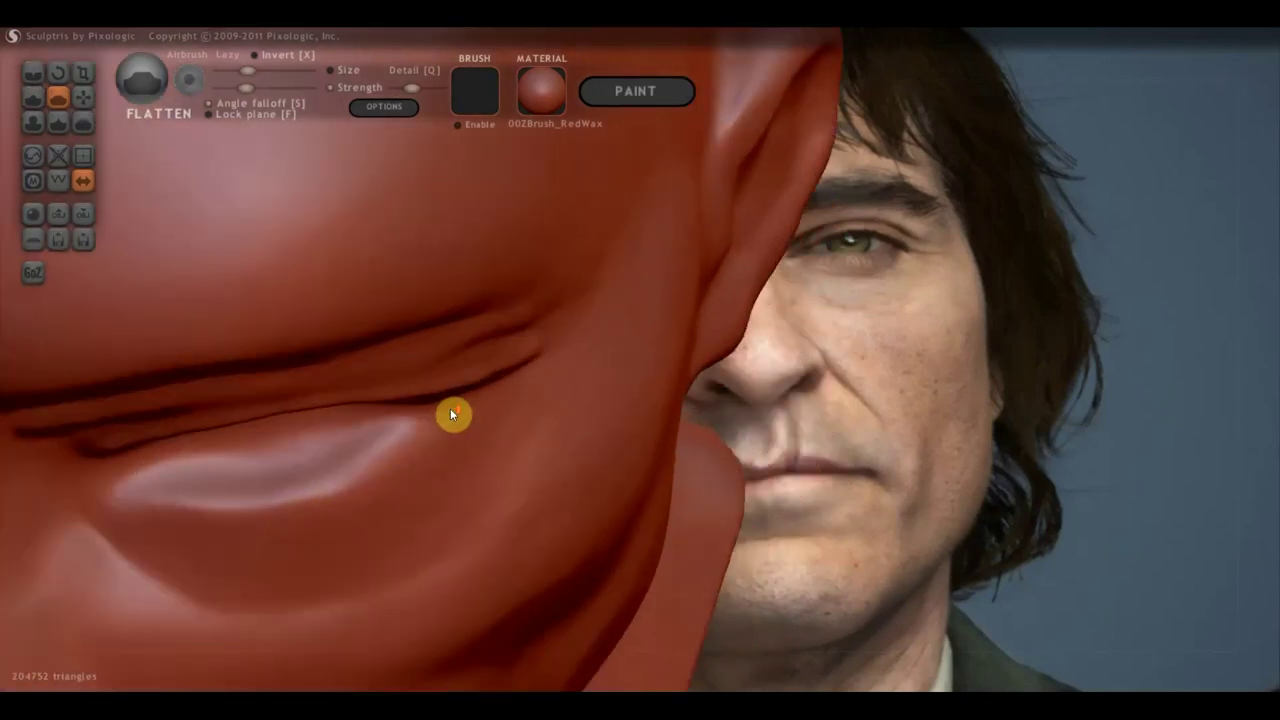
pyautogui.moveTo(449, 381)
pyautogui.mouseDown()
pyautogui.moveTo(100, 440)
pyautogui.moveTo(291, 400)
pyautogui.mouseUp()
pyautogui.moveTo(383, 389)
pyautogui.mouseDown()
pyautogui.moveTo(334, 400)
pyautogui.moveTo(477, 368)
pyautogui.moveTo(473, 392)
pyautogui.moveTo(423, 380)
pyautogui.moveTo(130, 428)
pyautogui.mouseUp()
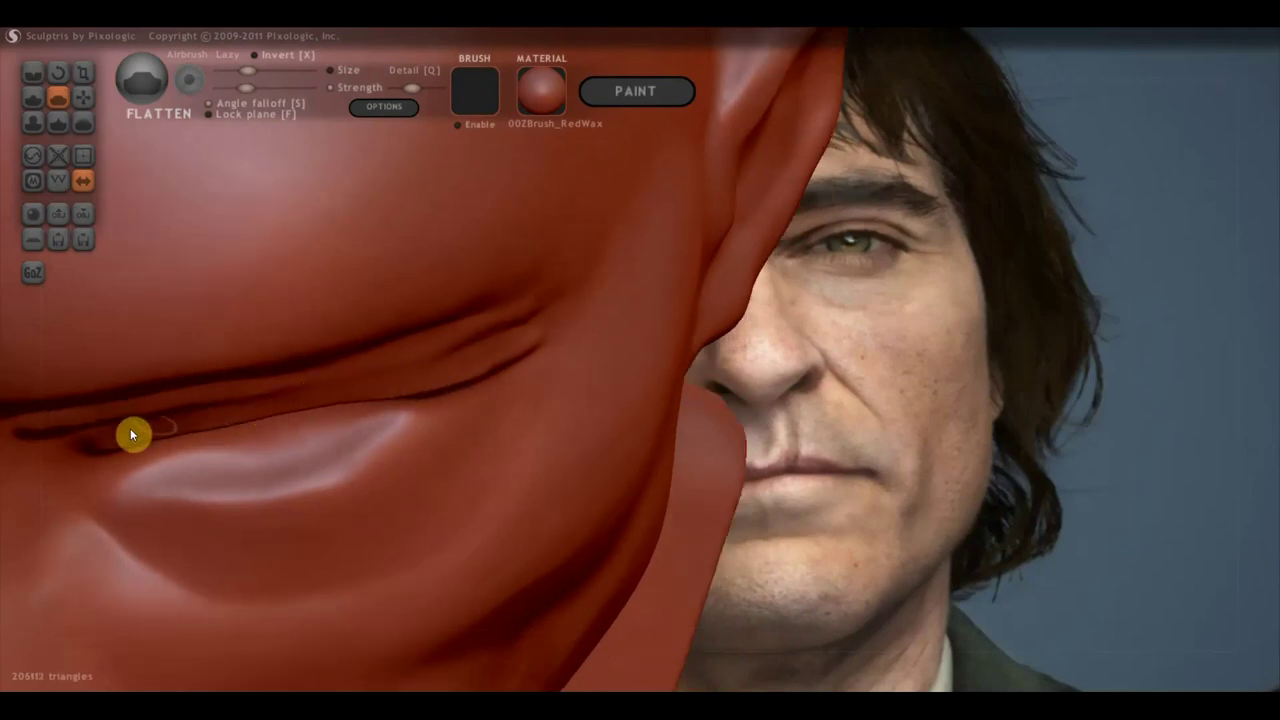
pyautogui.moveTo(119, 418)
pyautogui.mouseDown(button='right')
pyautogui.moveTo(82, 293)
pyautogui.moveTo(258, 382)
pyautogui.moveTo(163, 364)
pyautogui.moveTo(57, 382)
pyautogui.mouseUp(button='right')
# With Grab, pull the nose bridge down into a slight hook in left profile
pyautogui.click(82, 97)
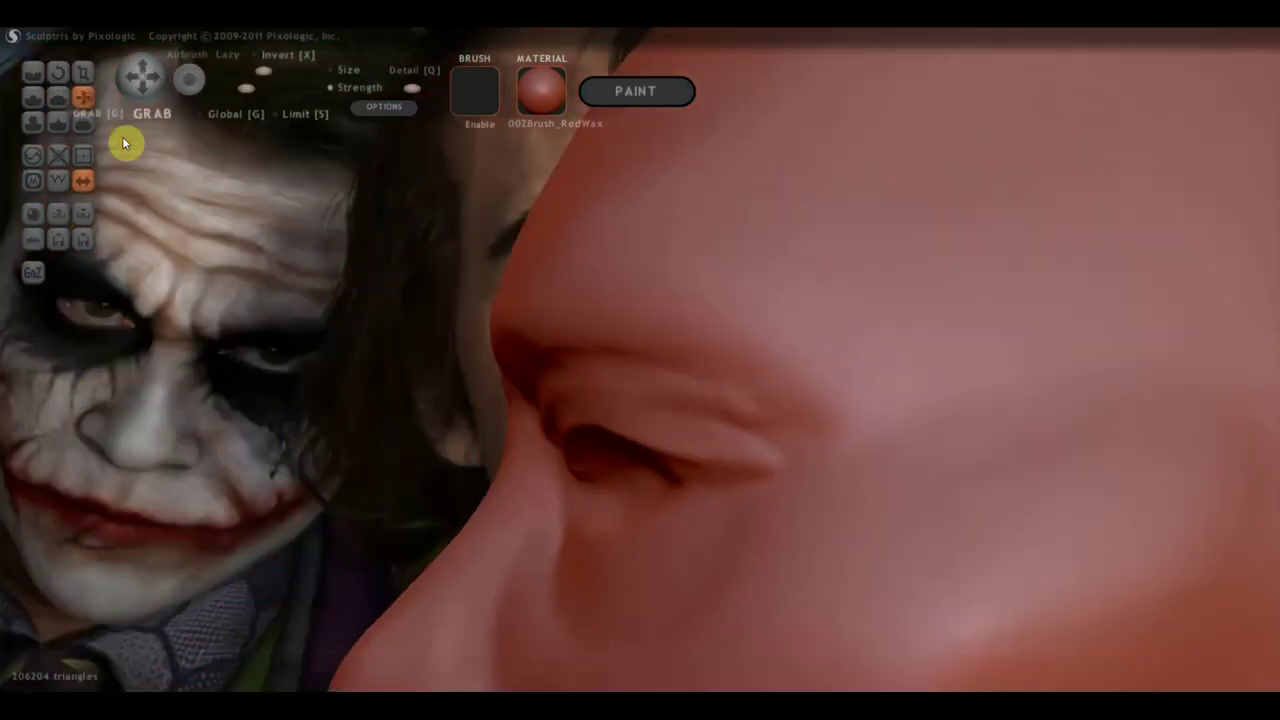
pyautogui.scroll(-3, 560, 405)
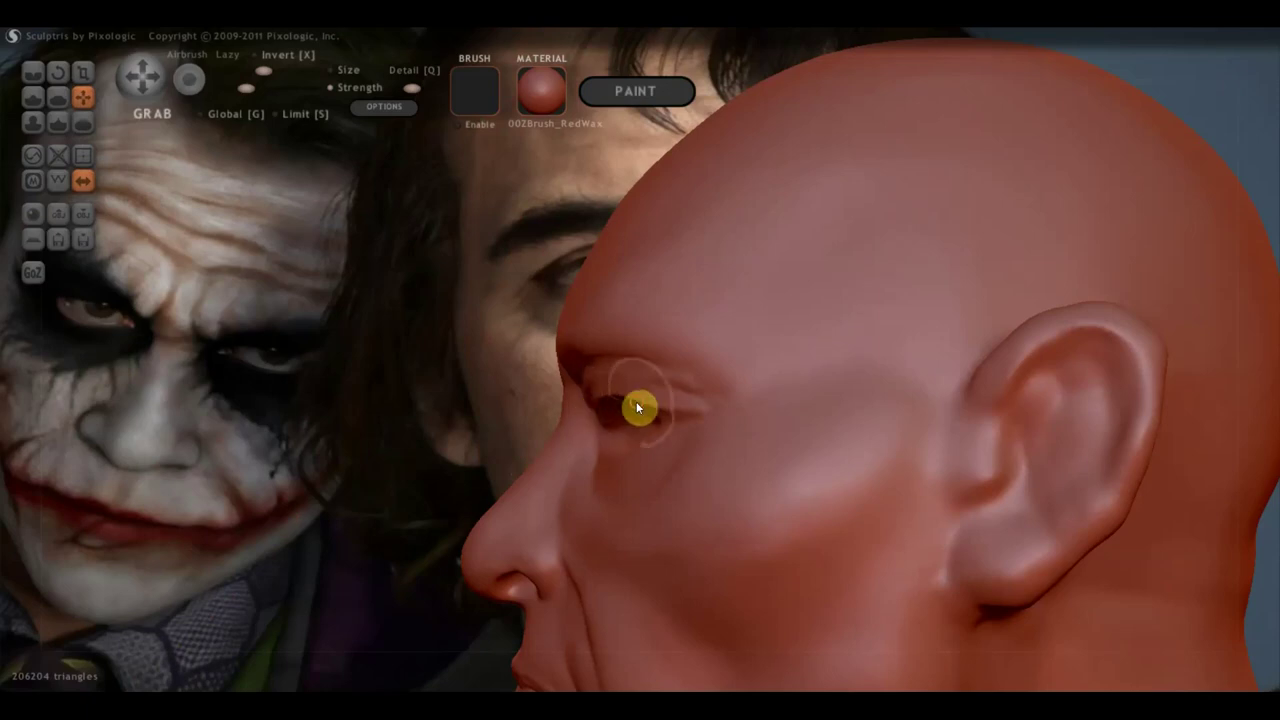
pyautogui.moveTo(626, 406); pyautogui.dragTo(866, 566, button='right')
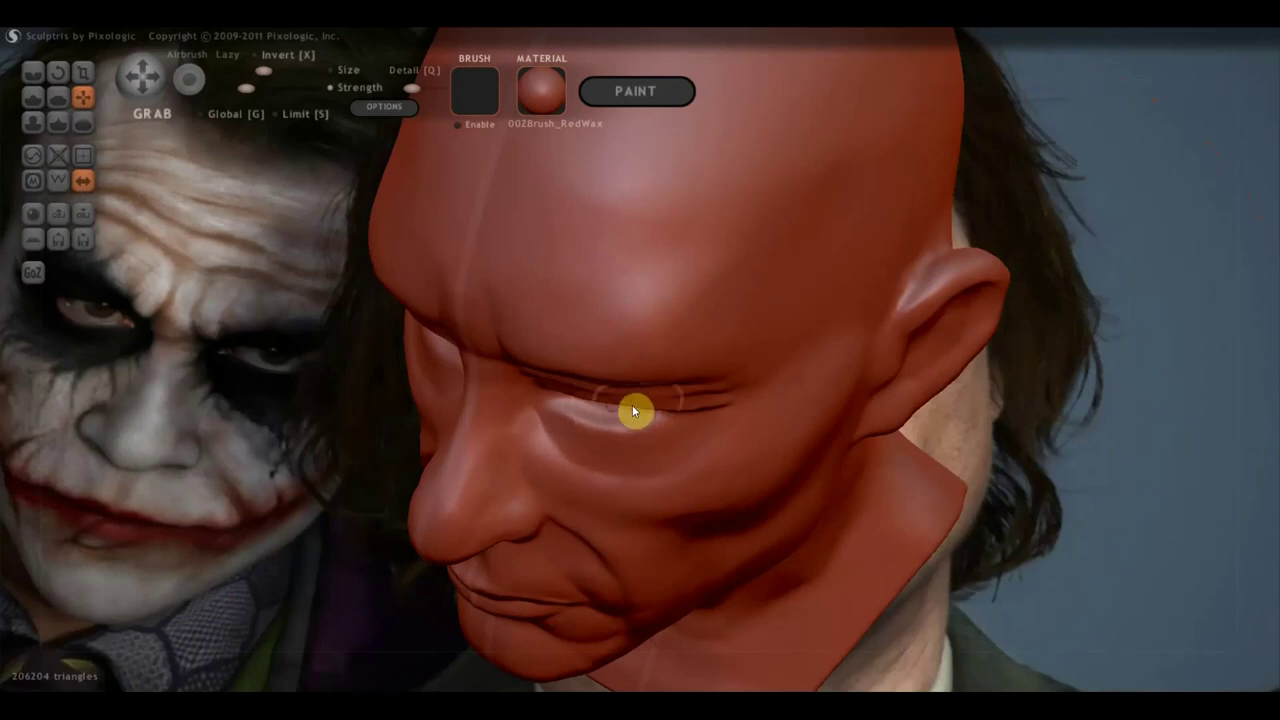
pyautogui.moveTo(643, 414); pyautogui.dragTo(790, 402, button='right')
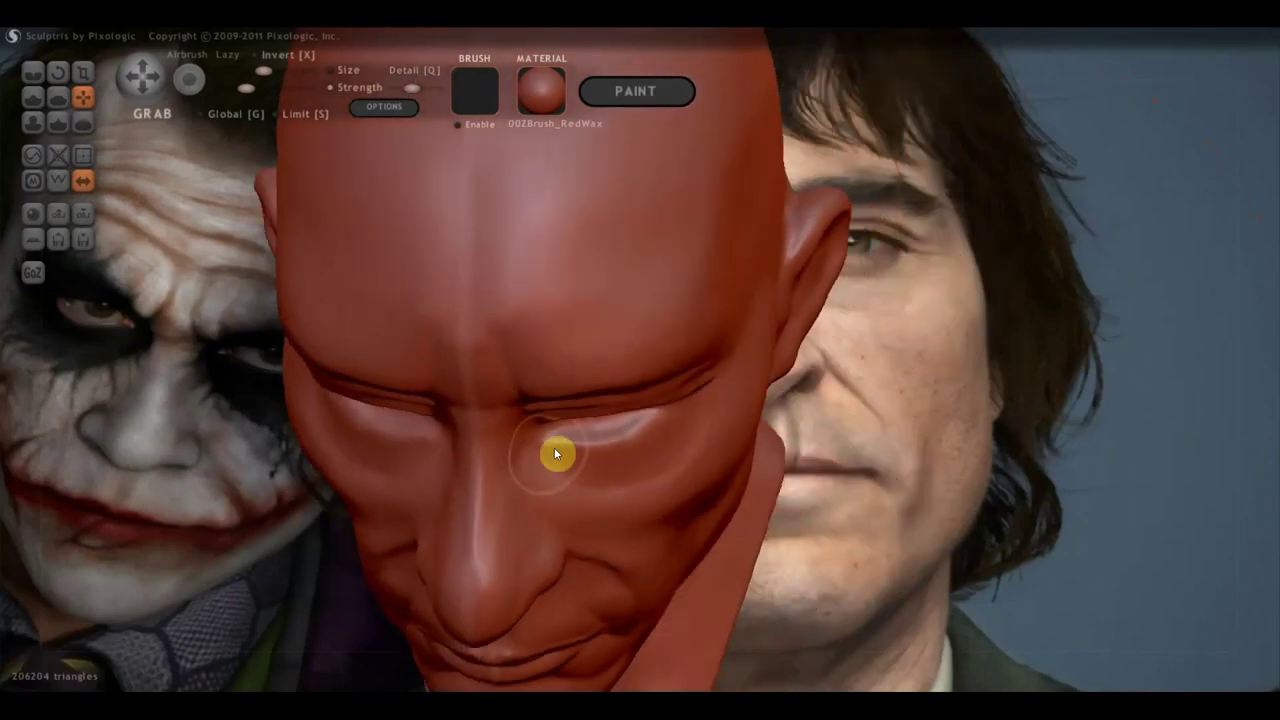
pyautogui.scroll(-2, 542, 446)
pyautogui.scroll(-2, 567, 440)
pyautogui.scroll(2, 572, 442)
pyautogui.moveTo(570, 437)
pyautogui.mouseDown(button='right')
pyautogui.moveTo(500, 394)
pyautogui.moveTo(376, 357)
pyautogui.mouseUp(button='right')
pyautogui.scroll(2, 543, 376)
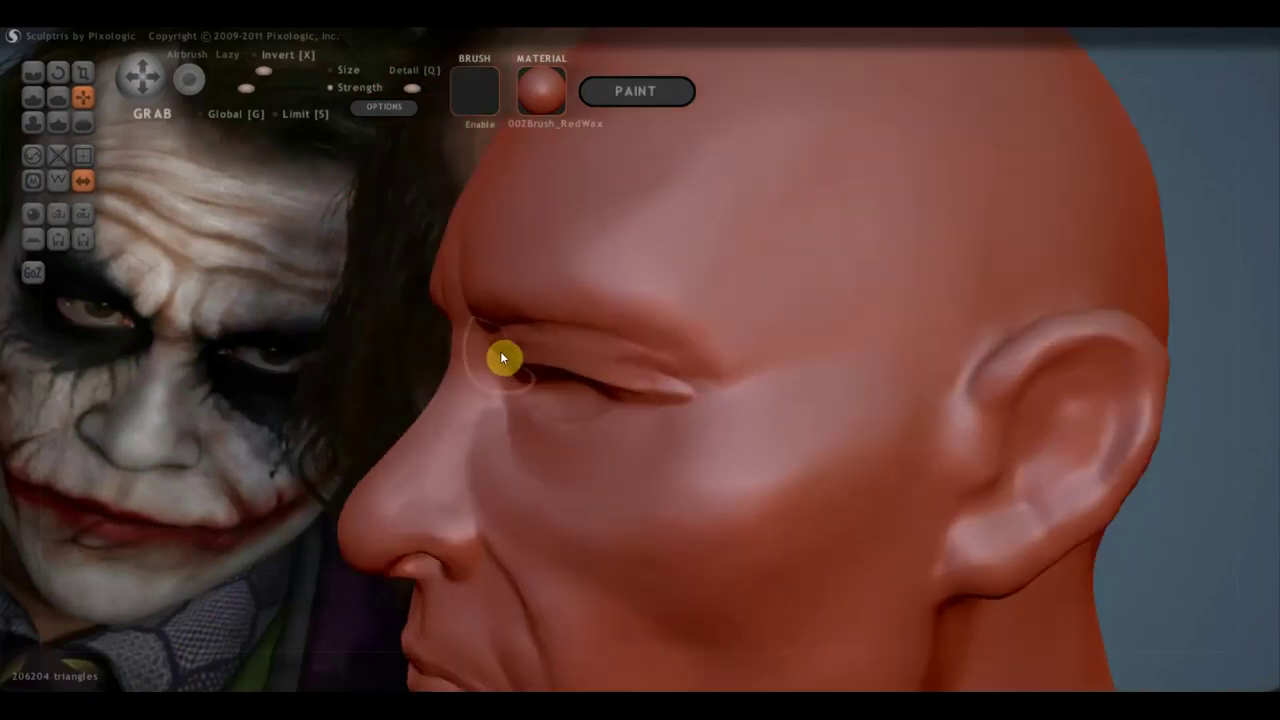
pyautogui.scroll(-1, 503, 355)
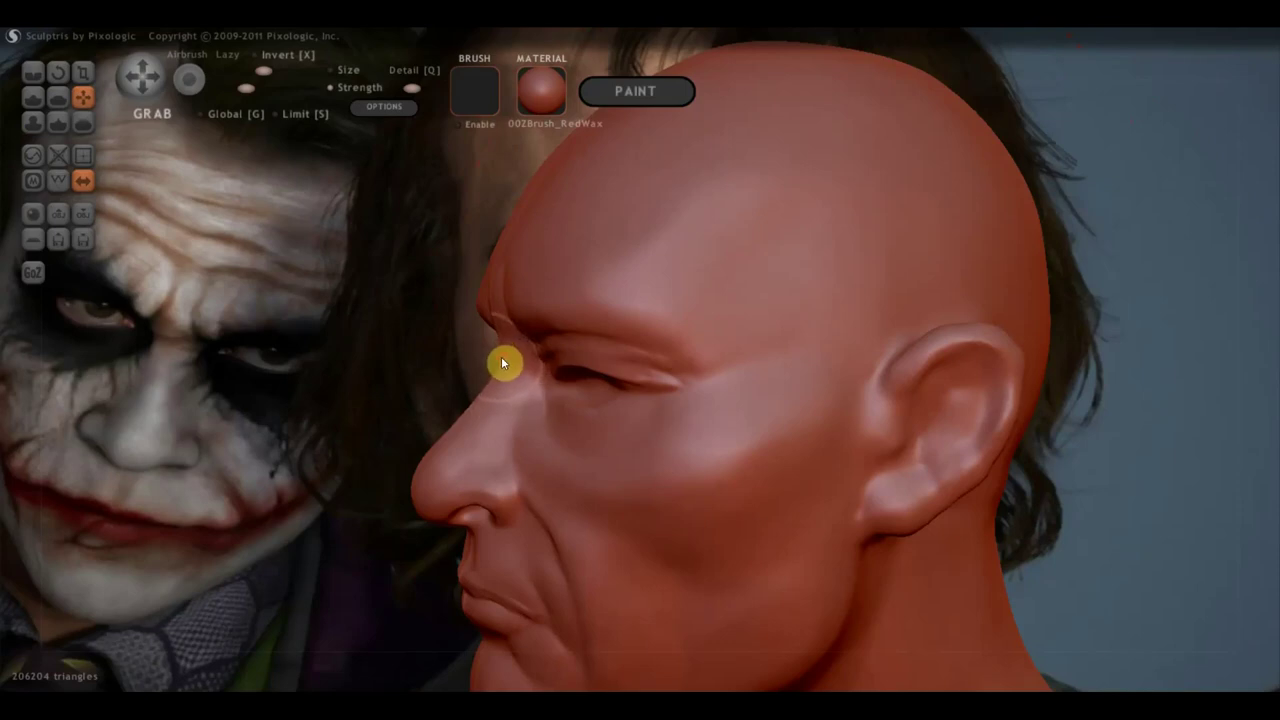
pyautogui.moveTo(481, 392); pyautogui.dragTo(421, 474)
# Orbit and zoom between front, side and three-quarter views to check the nose
pyautogui.moveTo(421, 468); pyautogui.dragTo(661, 485, button='right')
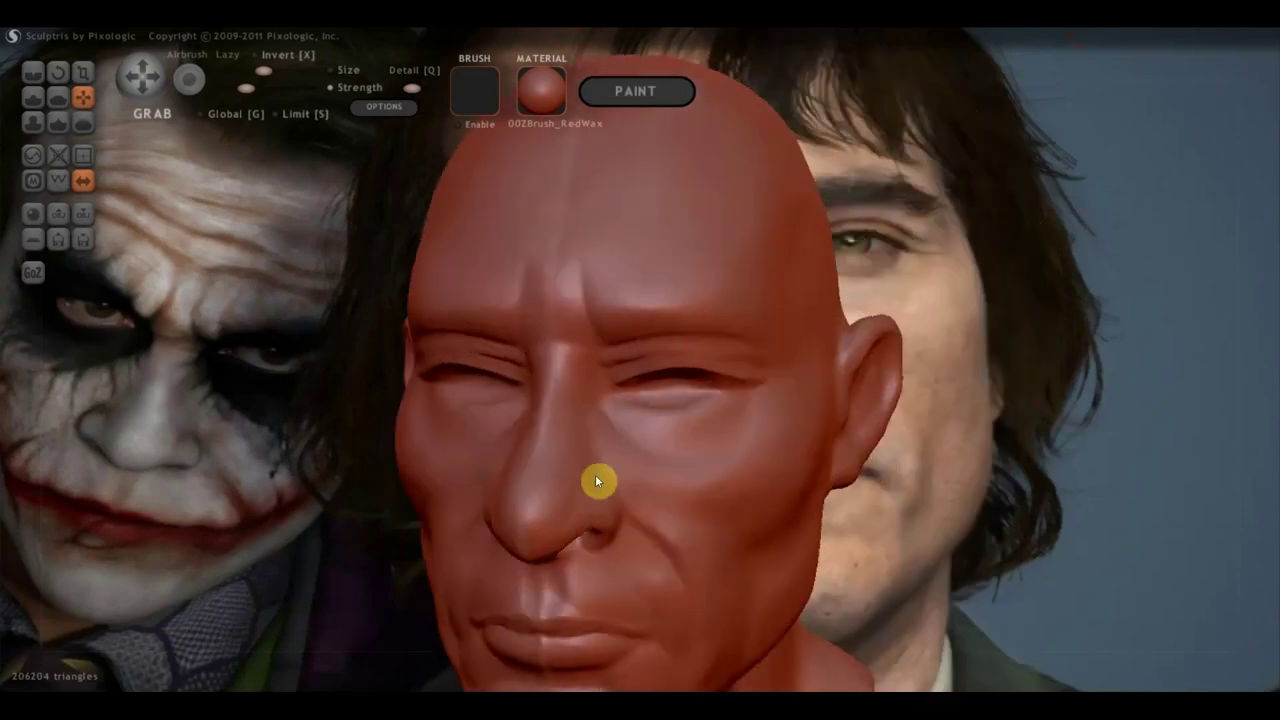
pyautogui.scroll(-3, 655, 476)
pyautogui.scroll(-2, 648, 473)
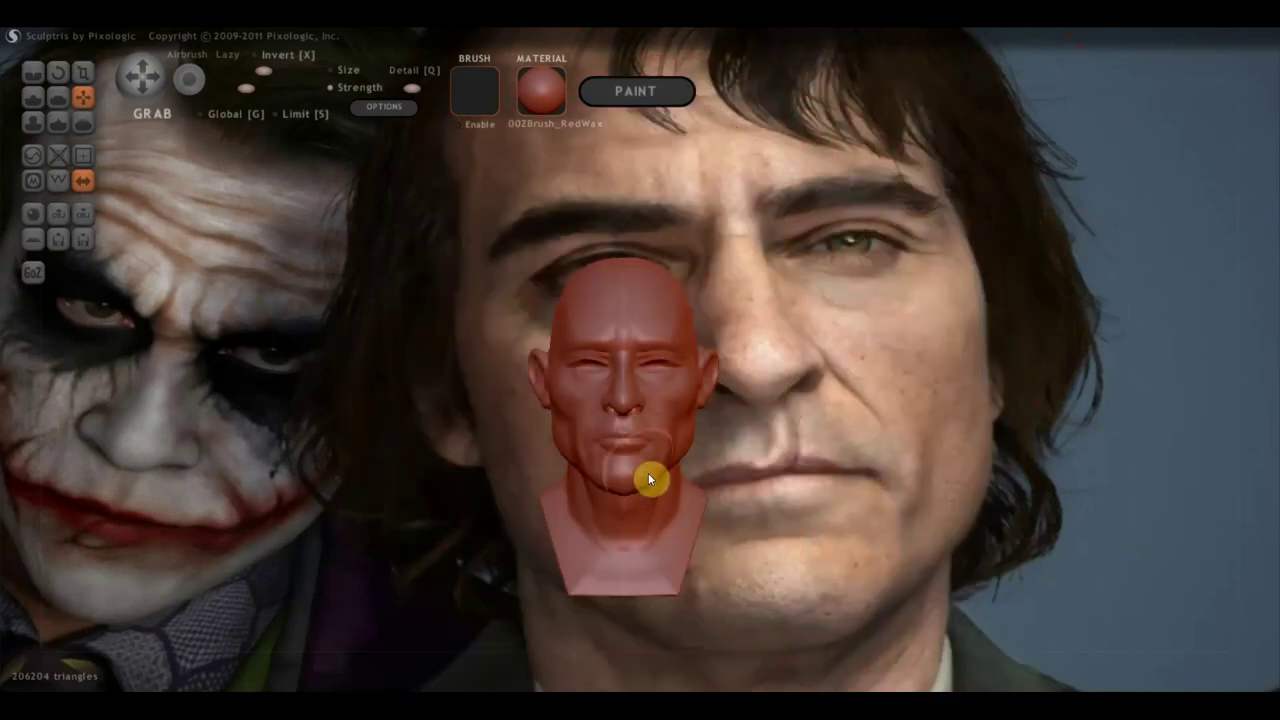
pyautogui.scroll(3, 648, 476)
pyautogui.scroll(2, 648, 478)
pyautogui.scroll(-1, 648, 480)
pyautogui.scroll(-3, 631, 500)
pyautogui.scroll(-2, 620, 496)
pyautogui.scroll(6, 615, 494)
pyautogui.scroll(2, 615, 497)
pyautogui.moveTo(628, 497)
pyautogui.mouseDown(button='right')
pyautogui.moveTo(726, 476)
pyautogui.moveTo(851, 491)
pyautogui.mouseUp(button='right')
pyautogui.scroll(2, 770, 502)
pyautogui.moveTo(770, 498)
pyautogui.mouseDown(button='right')
pyautogui.moveTo(520, 451)
pyautogui.moveTo(606, 446)
pyautogui.mouseUp(button='right')
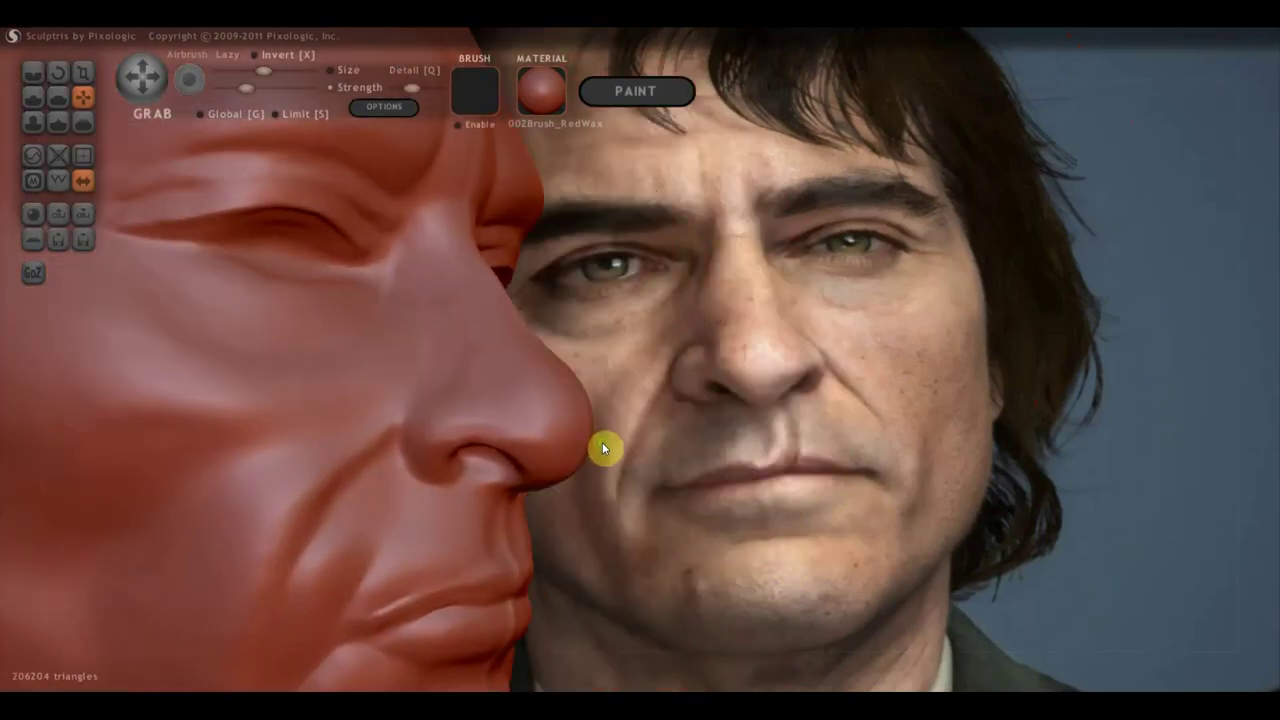
pyautogui.moveTo(585, 498); pyautogui.dragTo(544, 487, button='right')
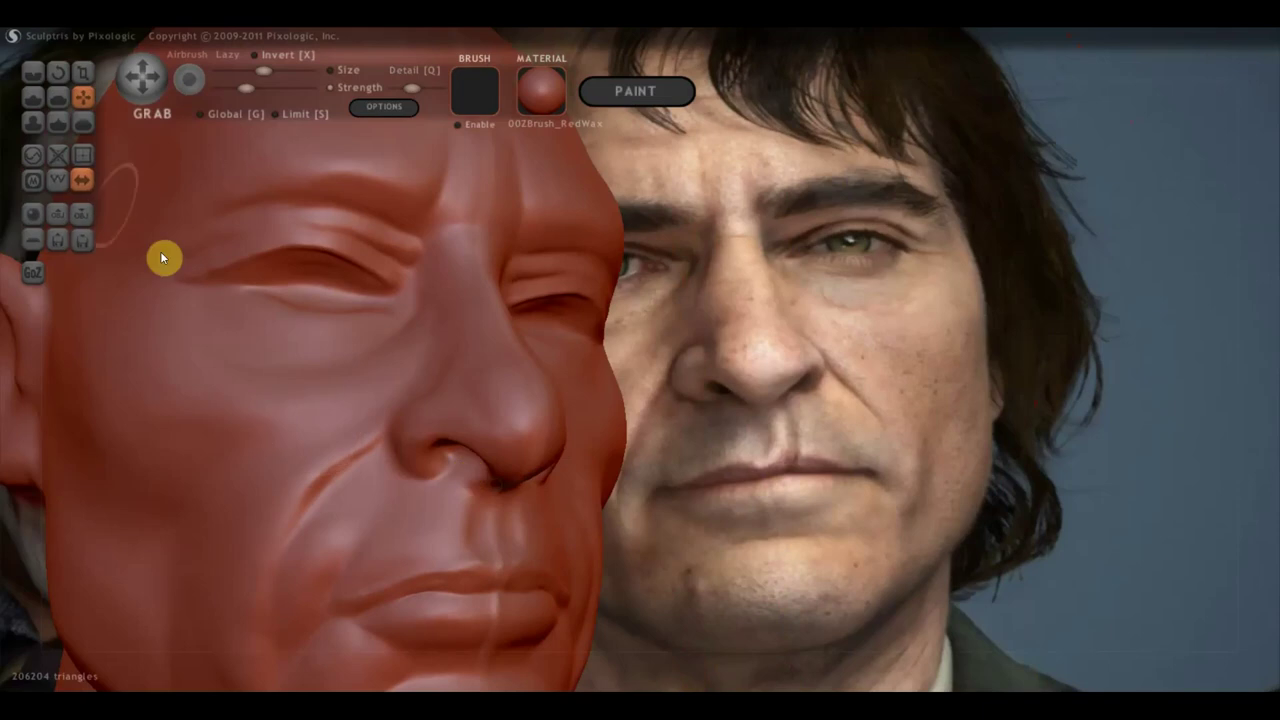
pyautogui.click(58, 97)
# Flatten the small areas beside the nostril
pyautogui.moveTo(502, 512); pyautogui.dragTo(498, 452, button='right')
pyautogui.moveTo(498, 452)
pyautogui.mouseDown()
pyautogui.moveTo(516, 476)
pyautogui.moveTo(492, 450)
pyautogui.mouseUp()
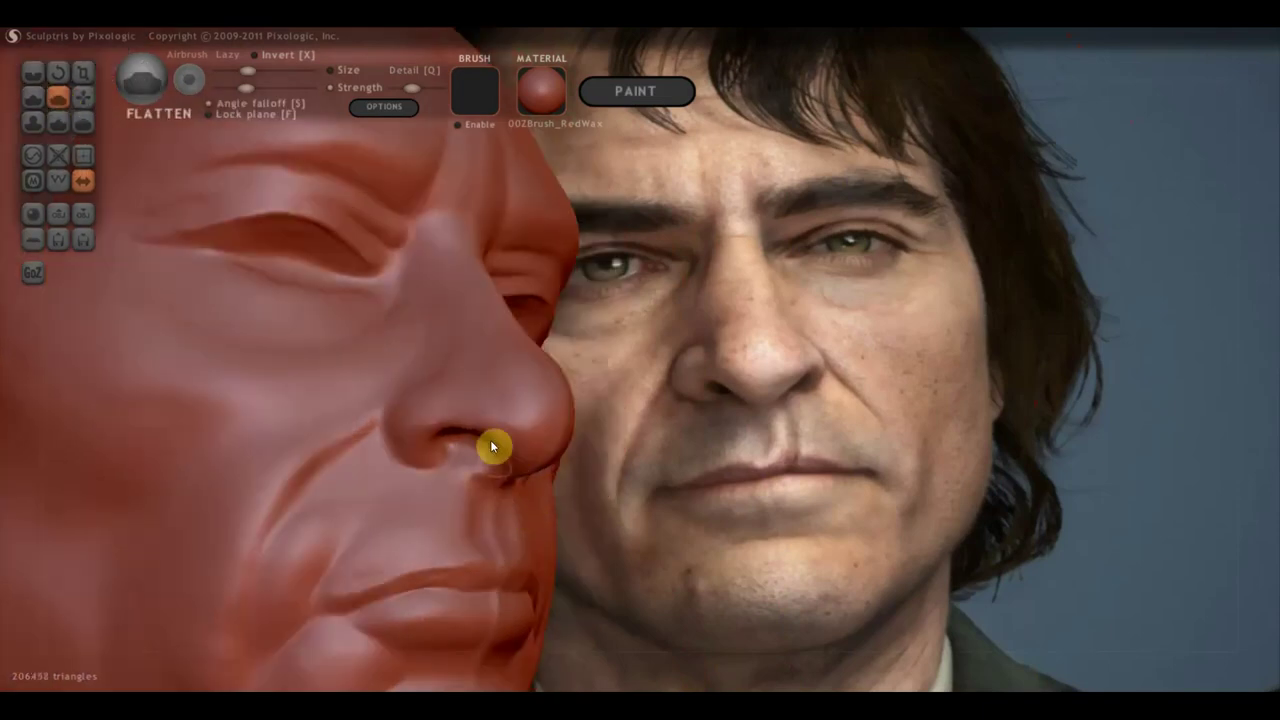
pyautogui.moveTo(504, 463); pyautogui.dragTo(512, 415, button='right')
pyautogui.moveTo(512, 415)
pyautogui.mouseDown()
pyautogui.moveTo(499, 420)
pyautogui.moveTo(543, 429)
pyautogui.moveTo(529, 403)
pyautogui.moveTo(563, 451)
pyautogui.moveTo(548, 393)
pyautogui.moveTo(557, 409)
pyautogui.moveTo(517, 446)
pyautogui.mouseUp()
pyautogui.moveTo(517, 446)
pyautogui.mouseDown(button='right')
pyautogui.moveTo(366, 454)
pyautogui.moveTo(518, 461)
pyautogui.mouseUp(button='right')
pyautogui.scroll(-1, 519, 466)
pyautogui.scroll(-3, 540, 480)
pyautogui.scroll(-2, 560, 482)
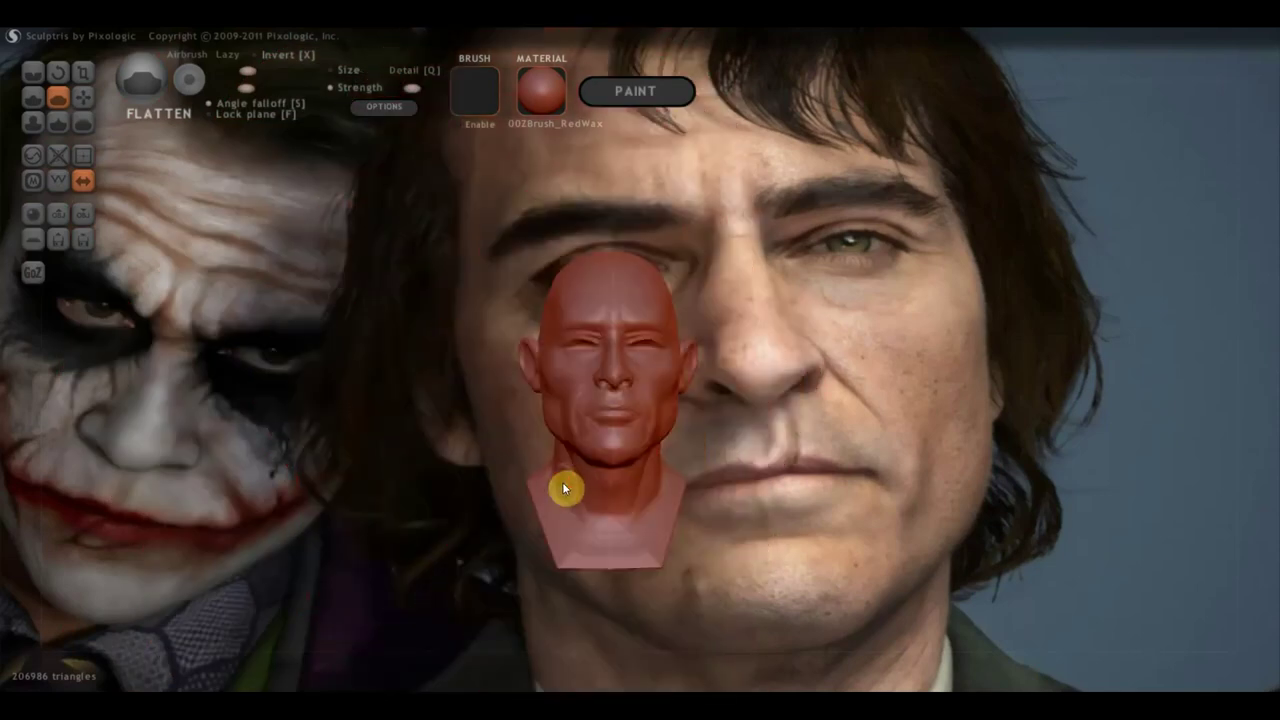
pyautogui.scroll(4, 564, 484)
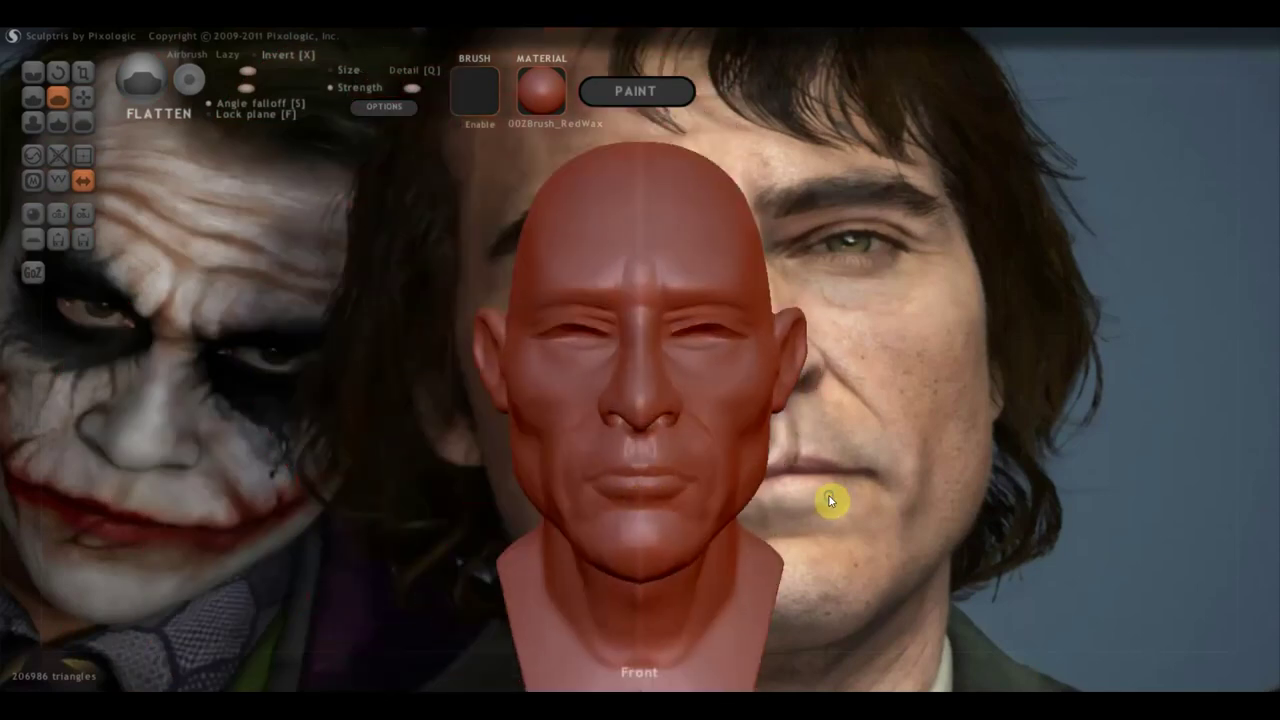
# Centre the bust over the reference face and reshape both eye regions with the Grab brush
pyautogui.keyDown('alt'); pyautogui.moveTo(691, 477); pyautogui.dragTo(520, 450, button='right'); pyautogui.keyUp('alt')
pyautogui.scroll(1, 520, 450)
pyautogui.scroll(-3, 649, 482)
pyautogui.moveTo(650, 479)
pyautogui.keyDown('alt'); pyautogui.mouseDown(button='right')
pyautogui.moveTo(749, 477)
pyautogui.moveTo(752, 488)
pyautogui.mouseUp(button='right'); pyautogui.keyUp('alt')
pyautogui.scroll(3, 752, 488)
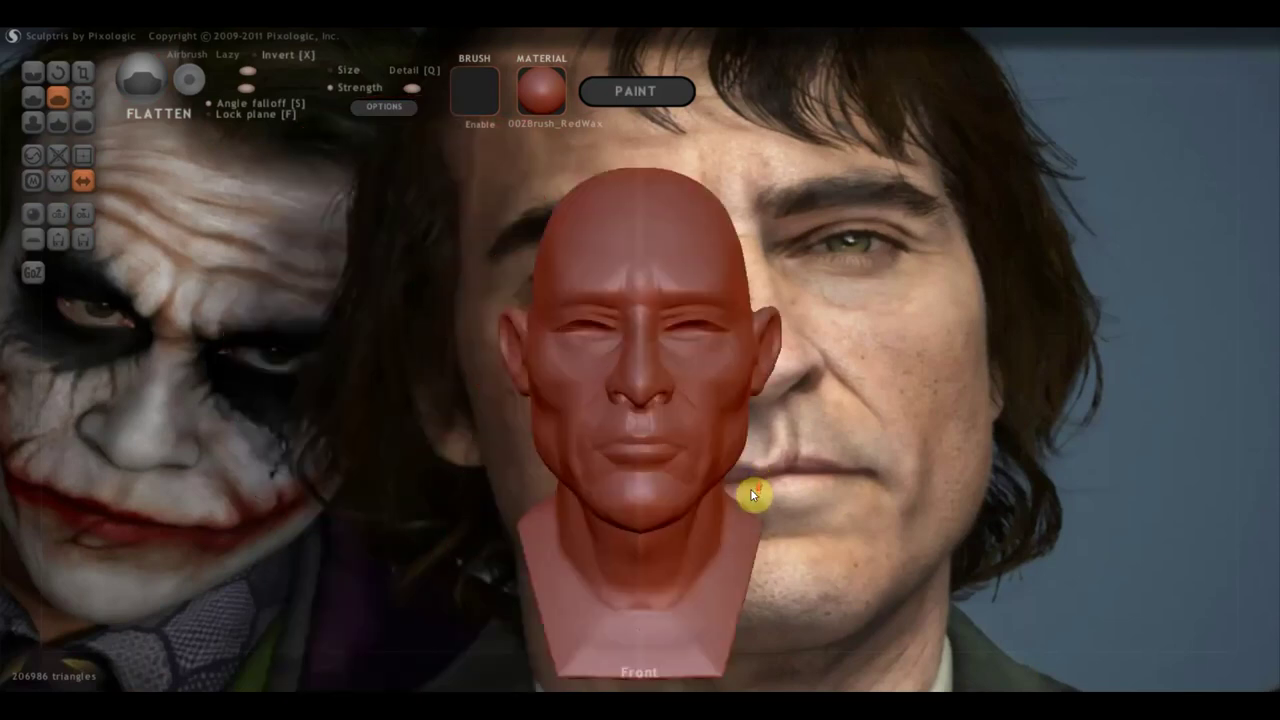
pyautogui.scroll(2, 750, 488)
pyautogui.keyDown('alt'); pyautogui.moveTo(733, 446); pyautogui.dragTo(710, 454, button='right'); pyautogui.keyUp('alt')
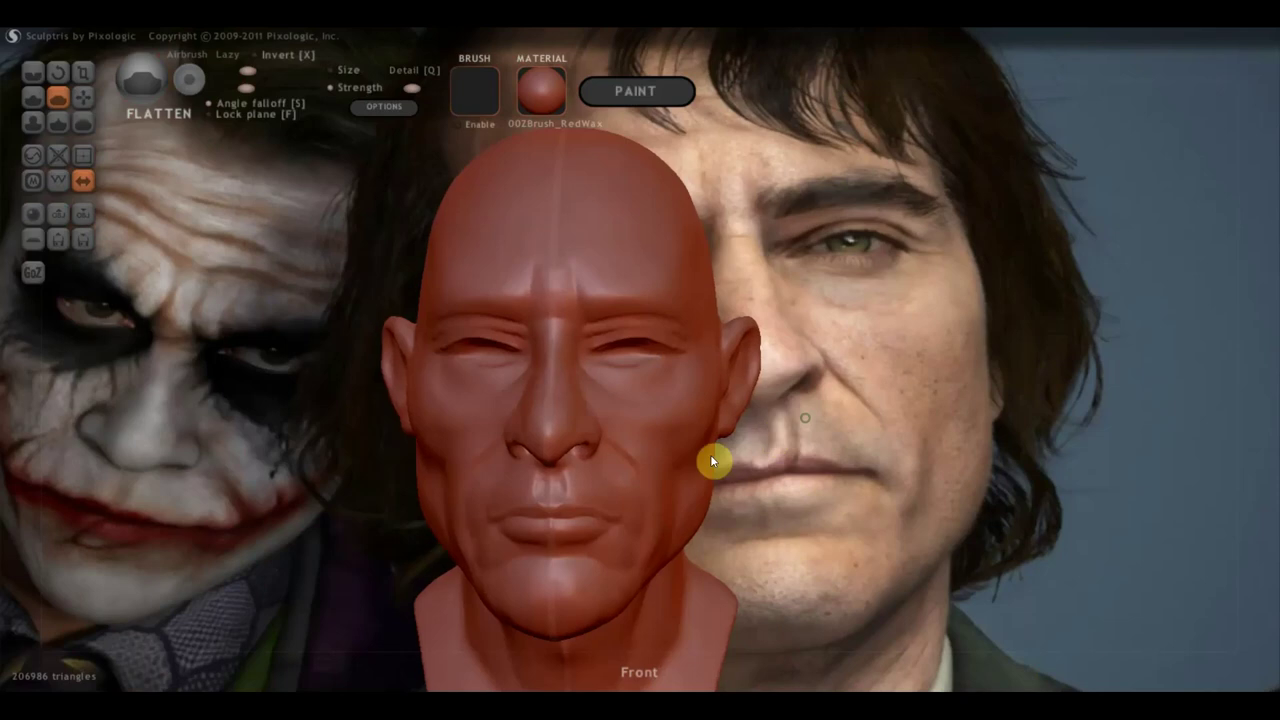
pyautogui.click(80, 97)
pyautogui.scroll(-1, 628, 325)
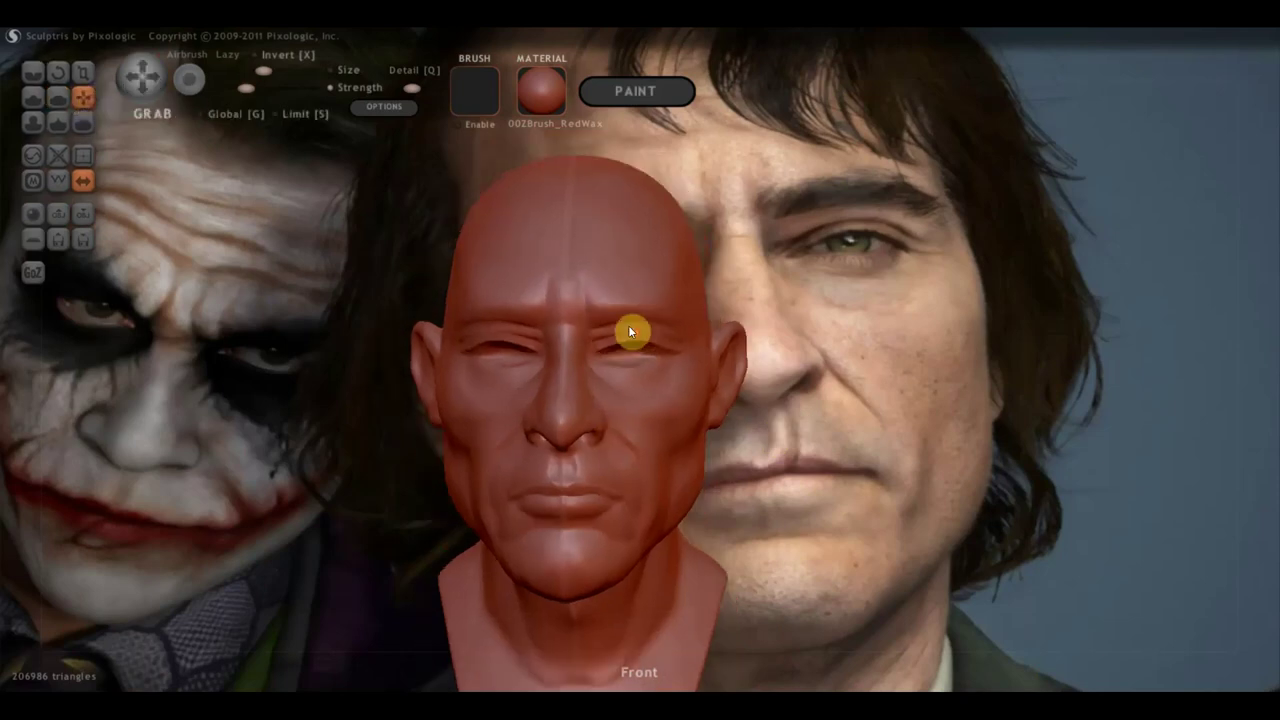
pyautogui.scroll(-2, 636, 336)
pyautogui.moveTo(639, 328); pyautogui.dragTo(646, 332)
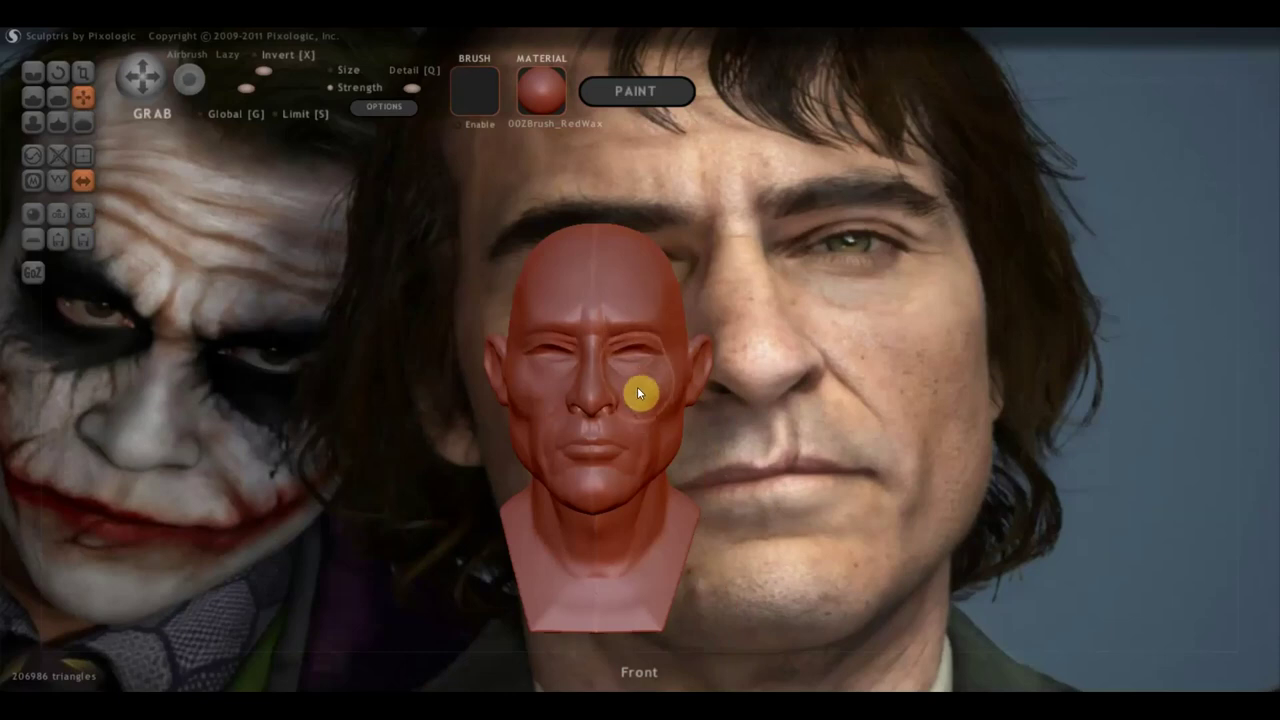
# In side profile, grab the nostril and pull the nose bridge up and outward
pyautogui.scroll(2, 643, 385)
pyautogui.moveTo(641, 401); pyautogui.dragTo(337, 414, button='right')
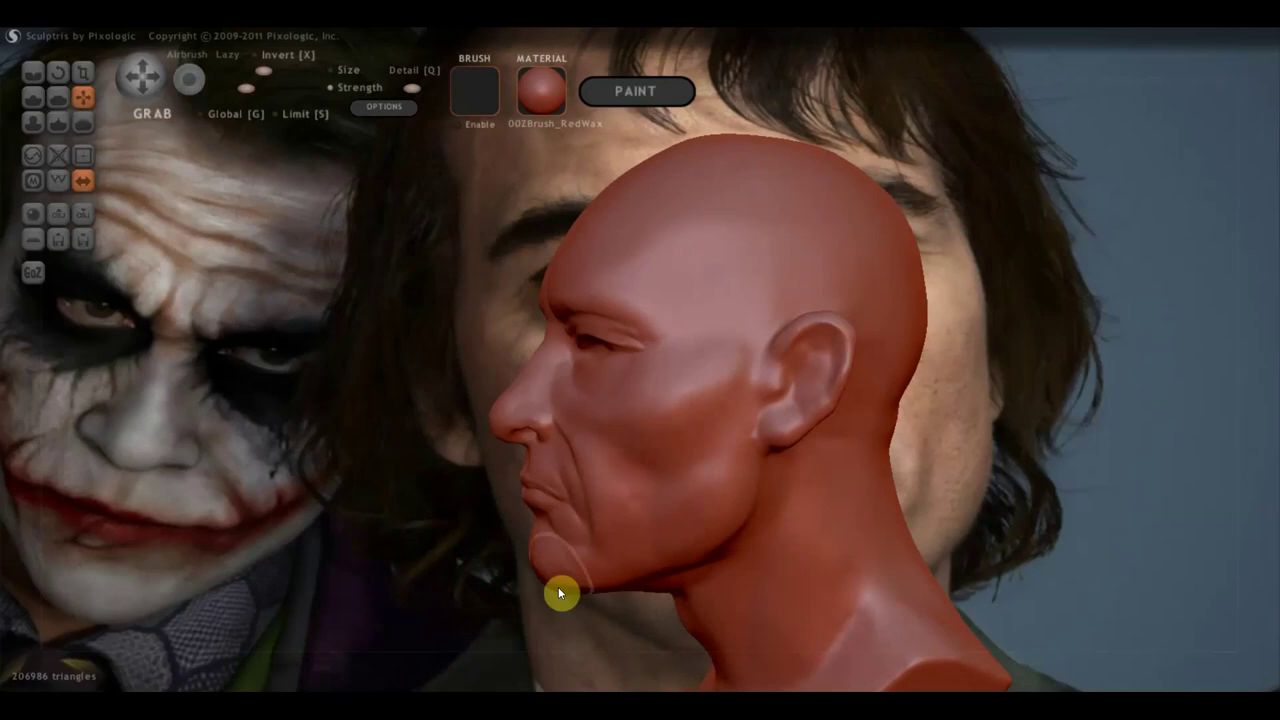
pyautogui.scroll(2, 530, 515)
pyautogui.scroll(2, 590, 470)
pyautogui.scroll(1, 540, 475)
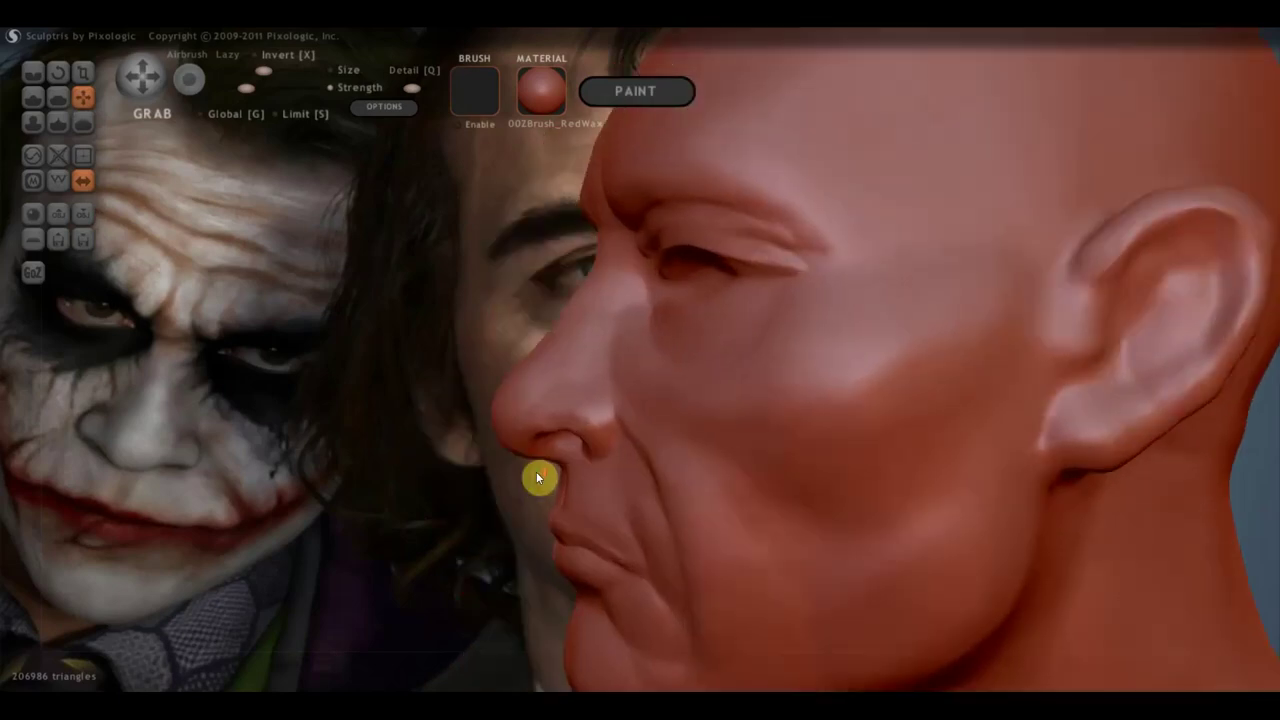
pyautogui.scroll(1, 555, 505)
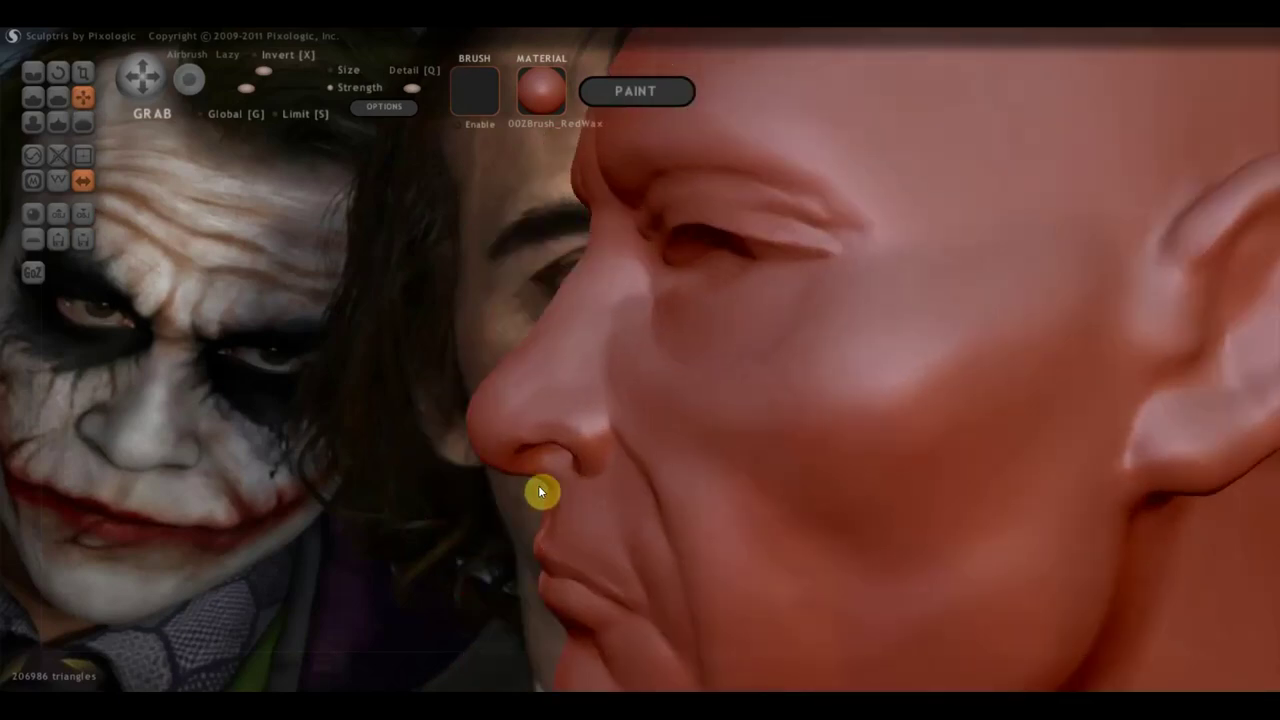
pyautogui.moveTo(515, 468); pyautogui.dragTo(523, 459)
pyautogui.scroll(-2, 484, 408)
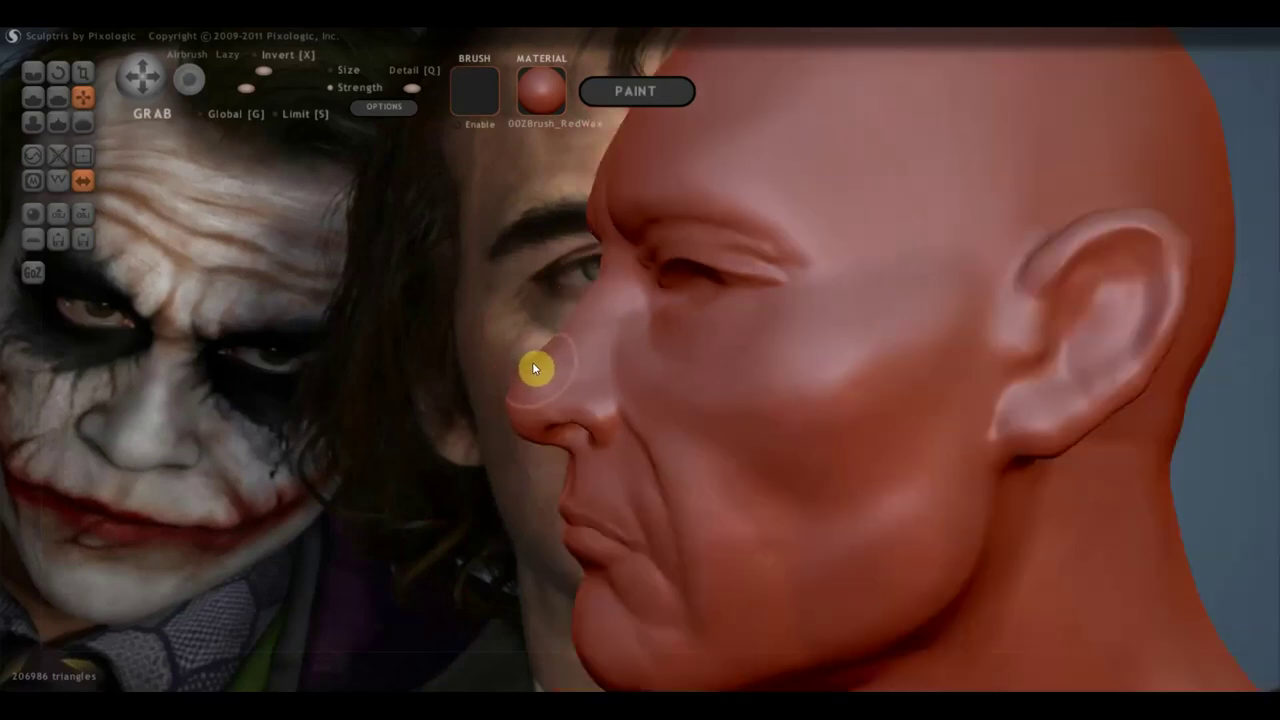
pyautogui.moveTo(532, 362); pyautogui.dragTo(594, 295)
# Turn the bust back to a front view, then inspect it from below
pyautogui.moveTo(603, 271); pyautogui.dragTo(797, 446, button='right')
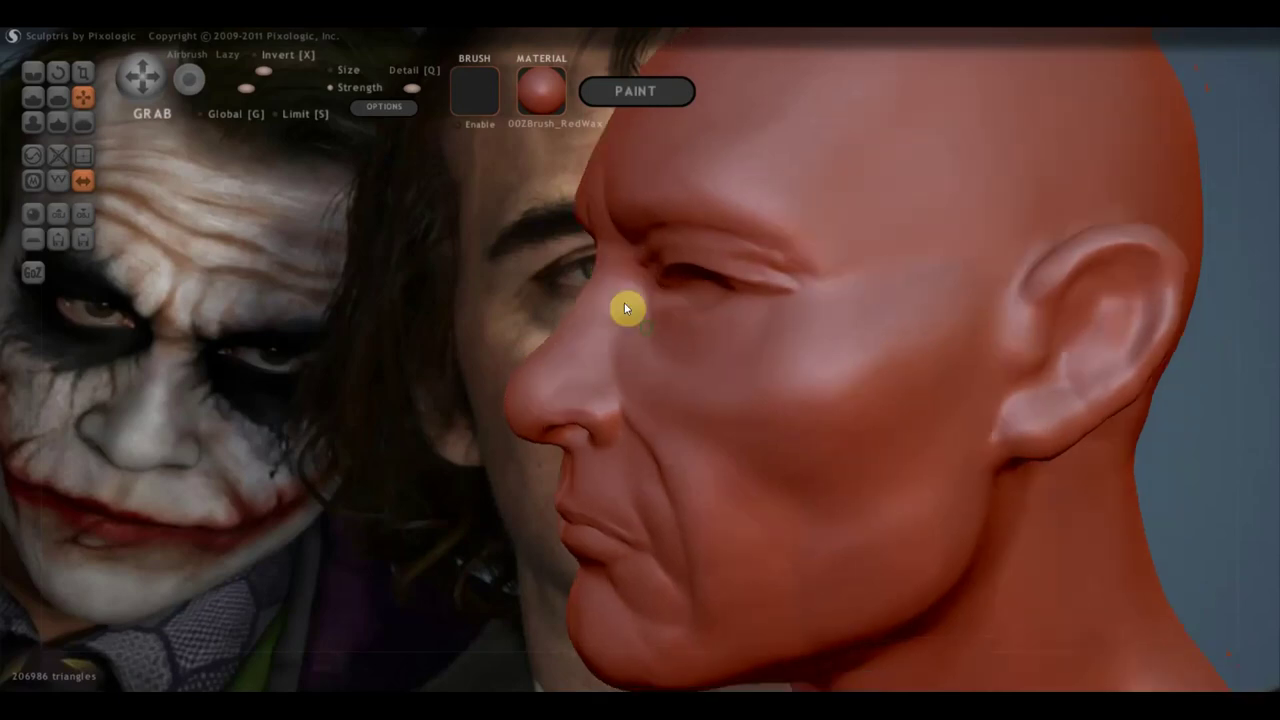
pyautogui.moveTo(695, 380); pyautogui.dragTo(768, 364, button='right')
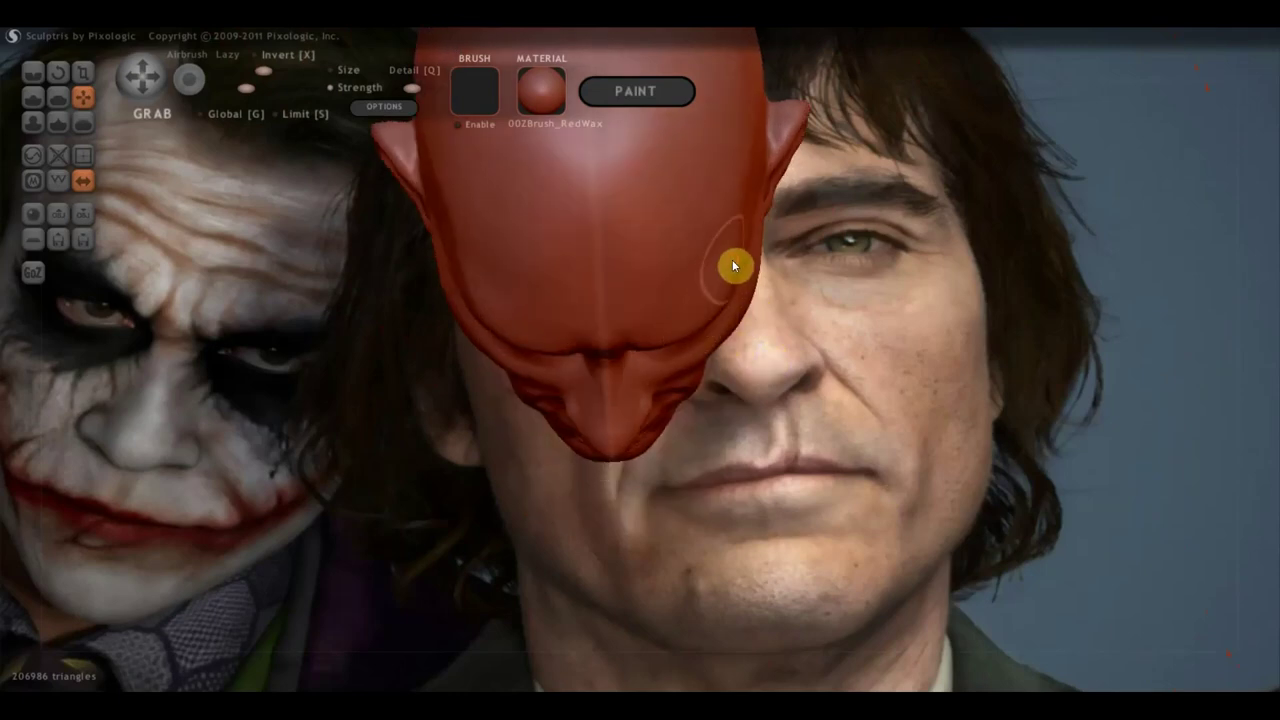
pyautogui.moveTo(754, 209)
pyautogui.mouseDown(button='right')
pyautogui.moveTo(769, 331)
pyautogui.moveTo(766, 286)
pyautogui.mouseUp(button='right')
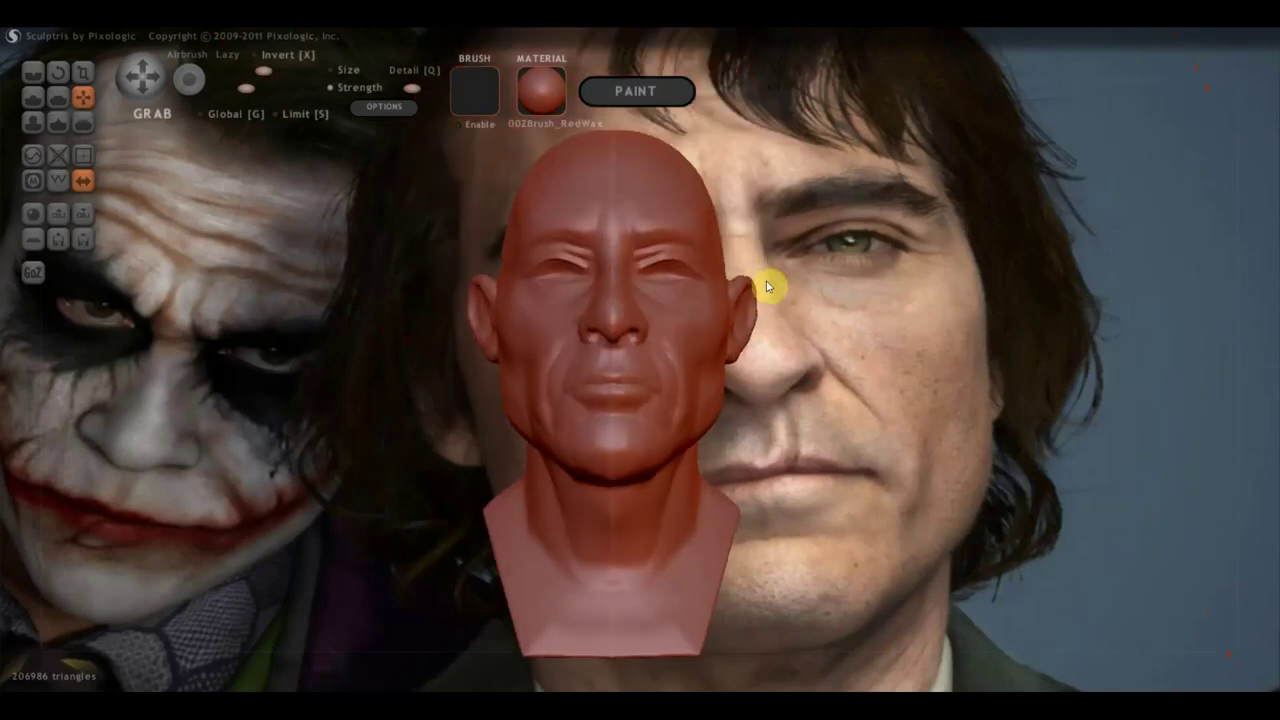
pyautogui.scroll(2, 766, 322)
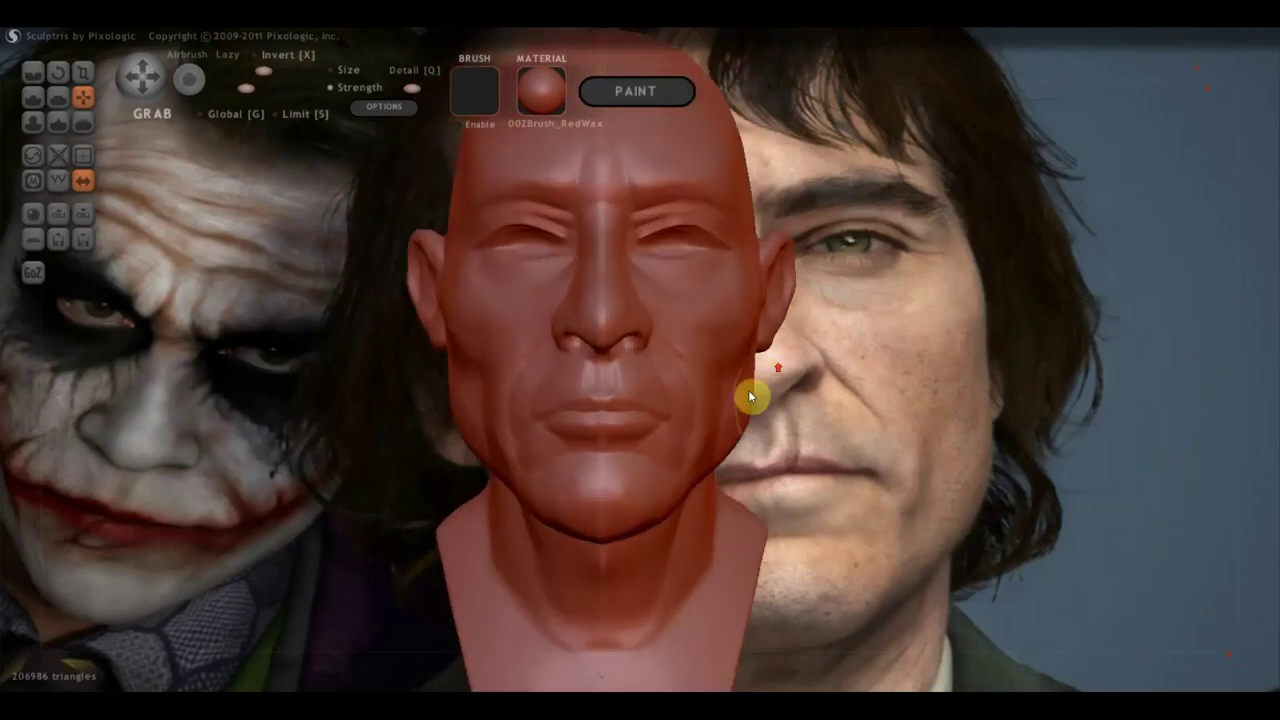
pyautogui.keyDown('alt'); pyautogui.moveTo(748, 394); pyautogui.dragTo(551, 420, button='right'); pyautogui.keyUp('alt')
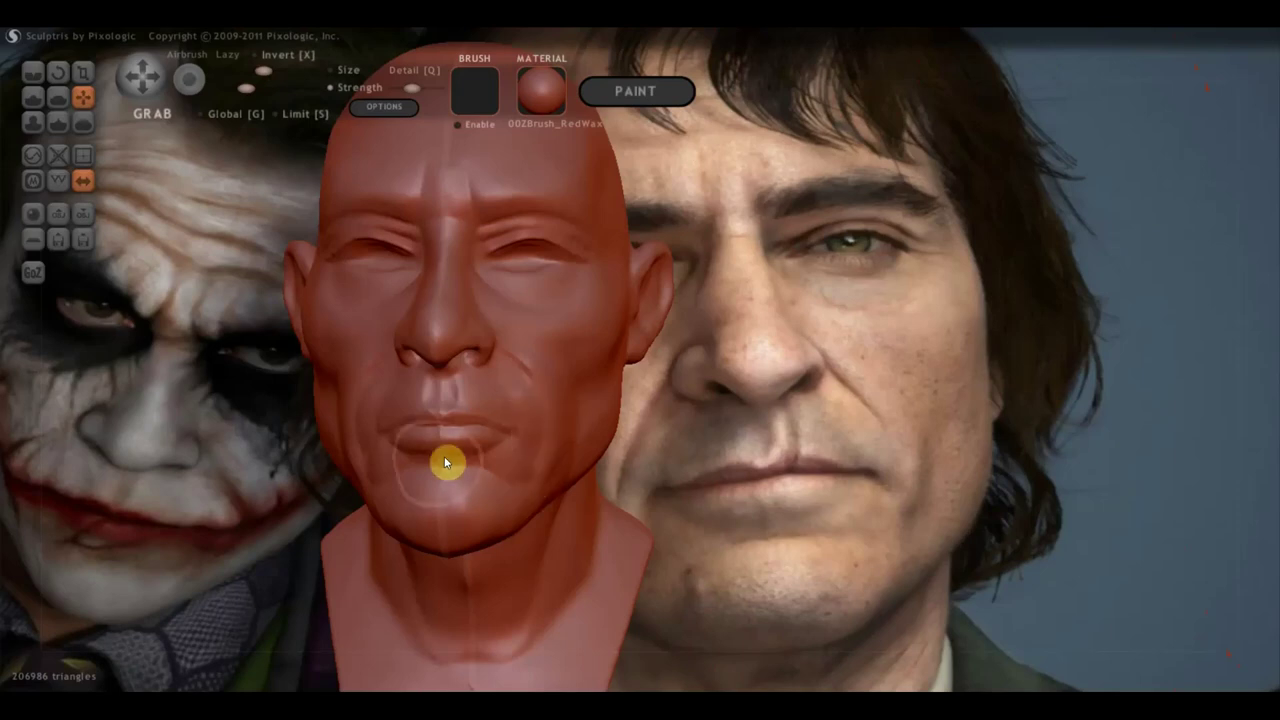
pyautogui.moveTo(454, 480)
pyautogui.mouseDown(button='right')
pyautogui.moveTo(505, 426)
pyautogui.moveTo(613, 448)
pyautogui.mouseUp(button='right')
pyautogui.scroll(2, 478, 426)
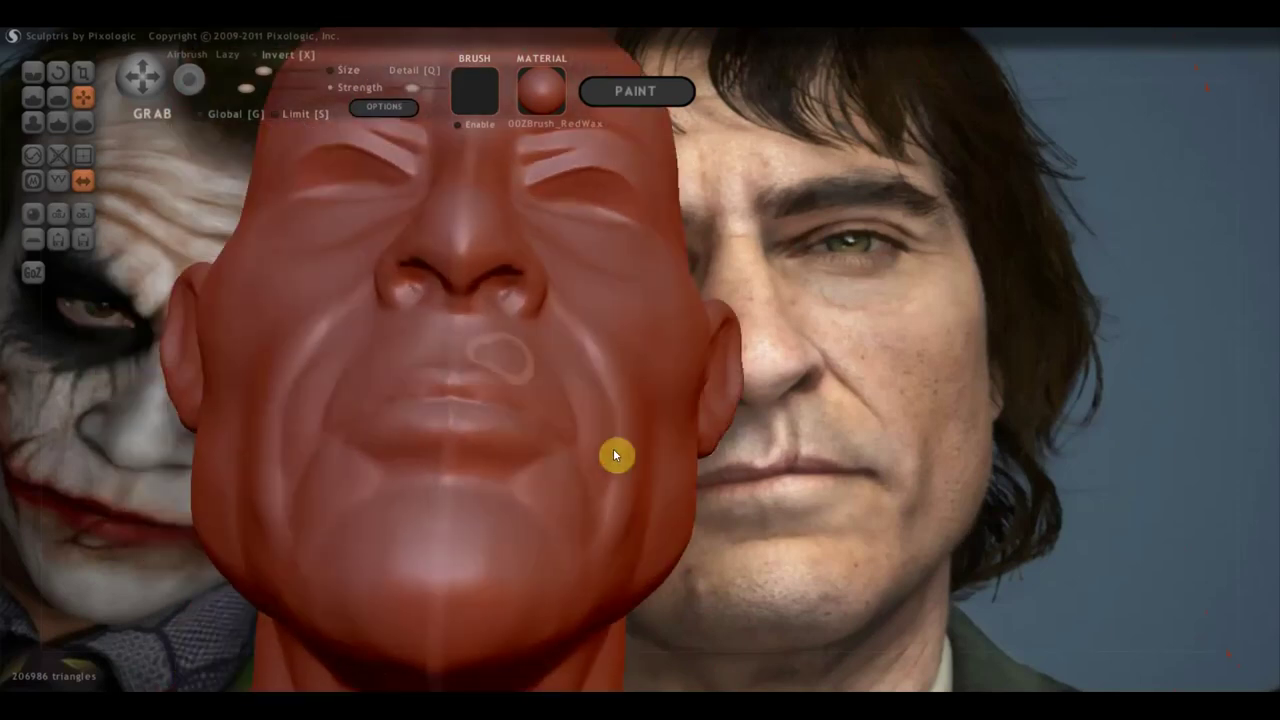
pyautogui.click(58, 97)
# Flatten the lips and chin, turning the head to smooth the upper lip
pyautogui.moveTo(448, 452)
pyautogui.mouseDown()
pyautogui.moveTo(400, 446)
pyautogui.moveTo(548, 478)
pyautogui.moveTo(537, 500)
pyautogui.moveTo(517, 451)
pyautogui.moveTo(456, 447)
pyautogui.mouseUp()
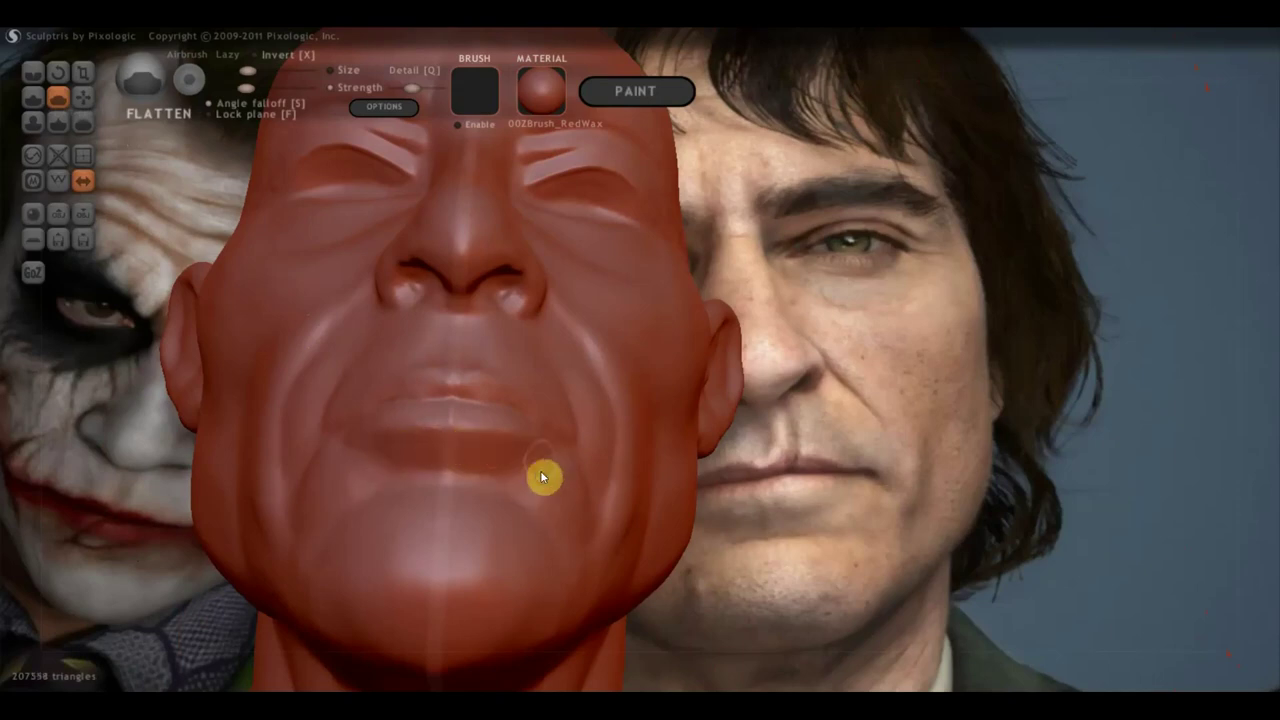
pyautogui.moveTo(543, 472); pyautogui.dragTo(509, 463, button='right')
pyautogui.scroll(3, 506, 454)
pyautogui.scroll(2, 506, 454)
pyautogui.moveTo(417, 477)
pyautogui.mouseDown()
pyautogui.moveTo(251, 480)
pyautogui.moveTo(297, 465)
pyautogui.moveTo(311, 477)
pyautogui.moveTo(266, 480)
pyautogui.moveTo(514, 554)
pyautogui.moveTo(266, 491)
pyautogui.moveTo(389, 497)
pyautogui.moveTo(422, 515)
pyautogui.mouseUp()
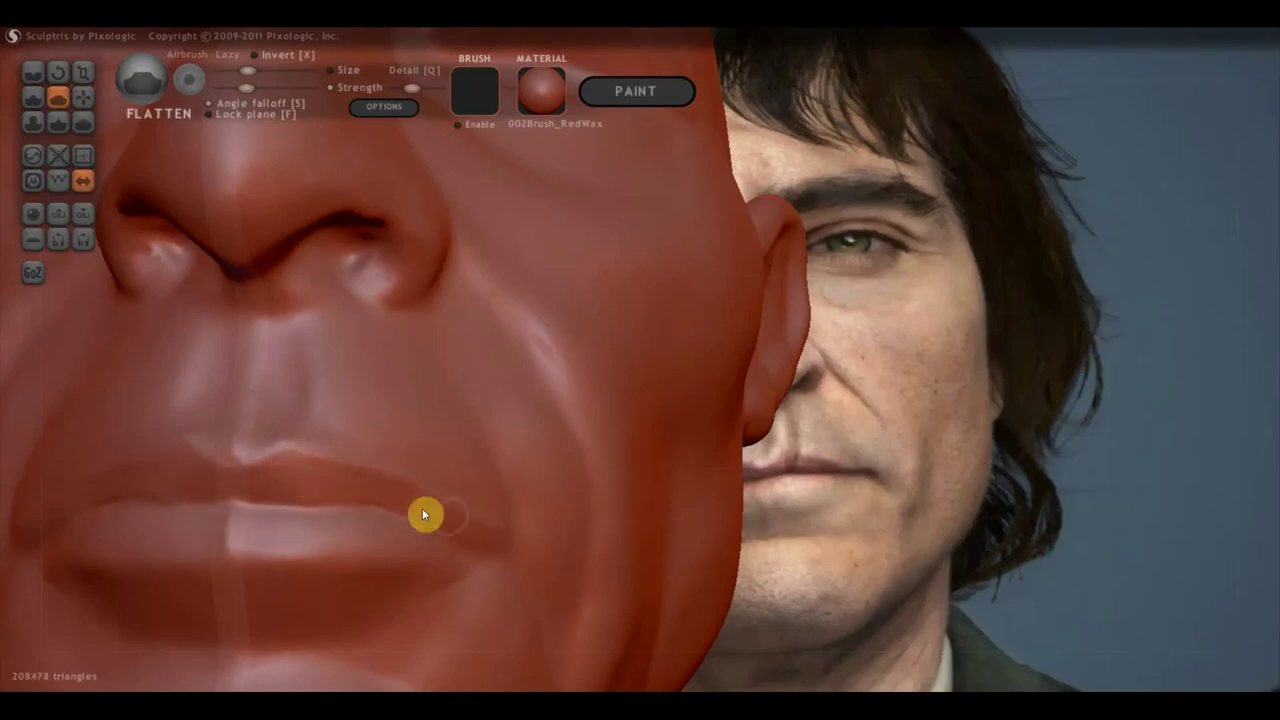
pyautogui.scroll(-3, 510, 530)
pyautogui.moveTo(523, 509)
pyautogui.mouseDown(button='right')
pyautogui.moveTo(471, 514)
pyautogui.moveTo(484, 509)
pyautogui.mouseUp(button='right')
pyautogui.scroll(3, 586, 486)
pyautogui.scroll(-2, 484, 509)
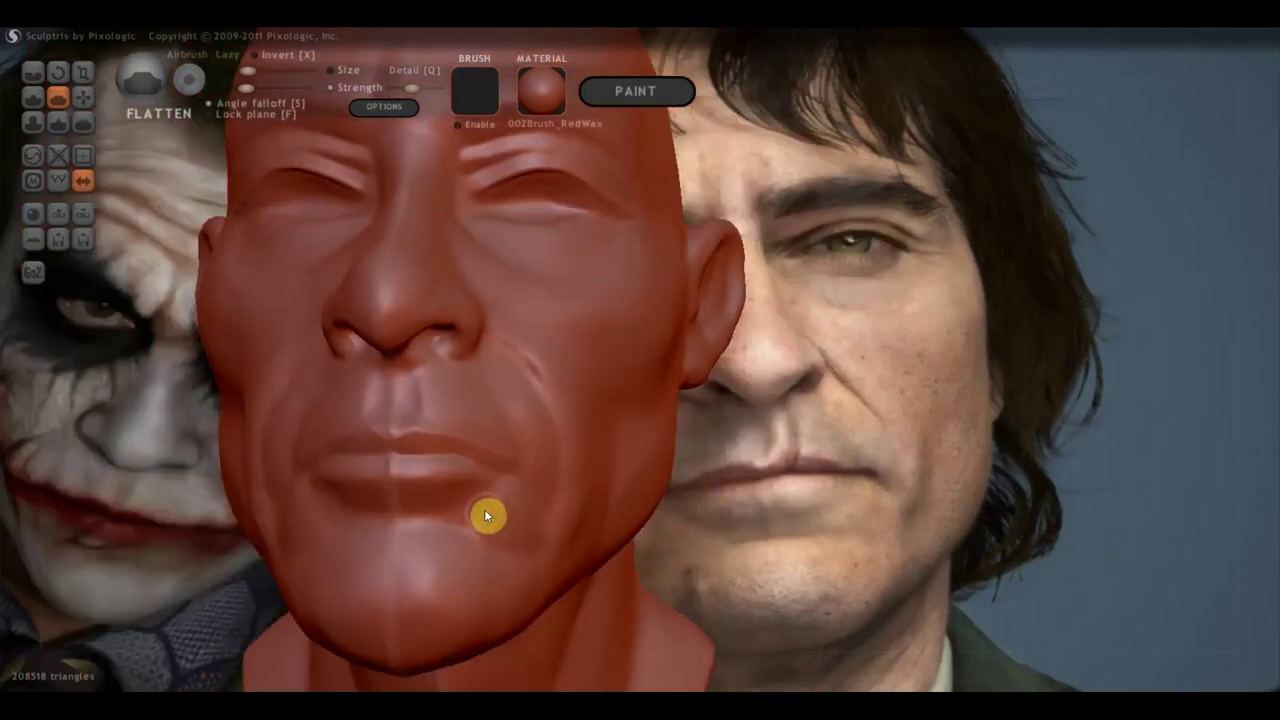
# With the Draw brush, carve and deepen creases down the cheeks beside the nose
pyautogui.click(32, 97)
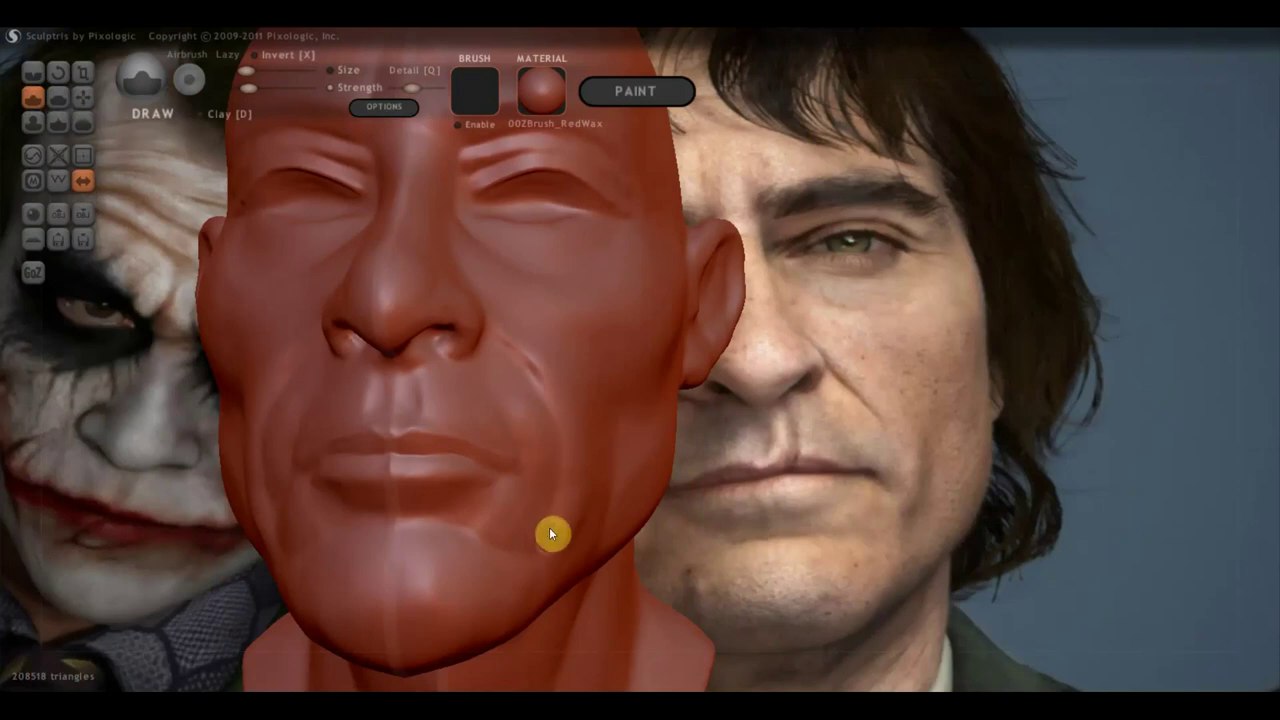
pyautogui.moveTo(542, 522)
pyautogui.mouseDown()
pyautogui.moveTo(576, 457)
pyautogui.moveTo(552, 526)
pyautogui.mouseUp()
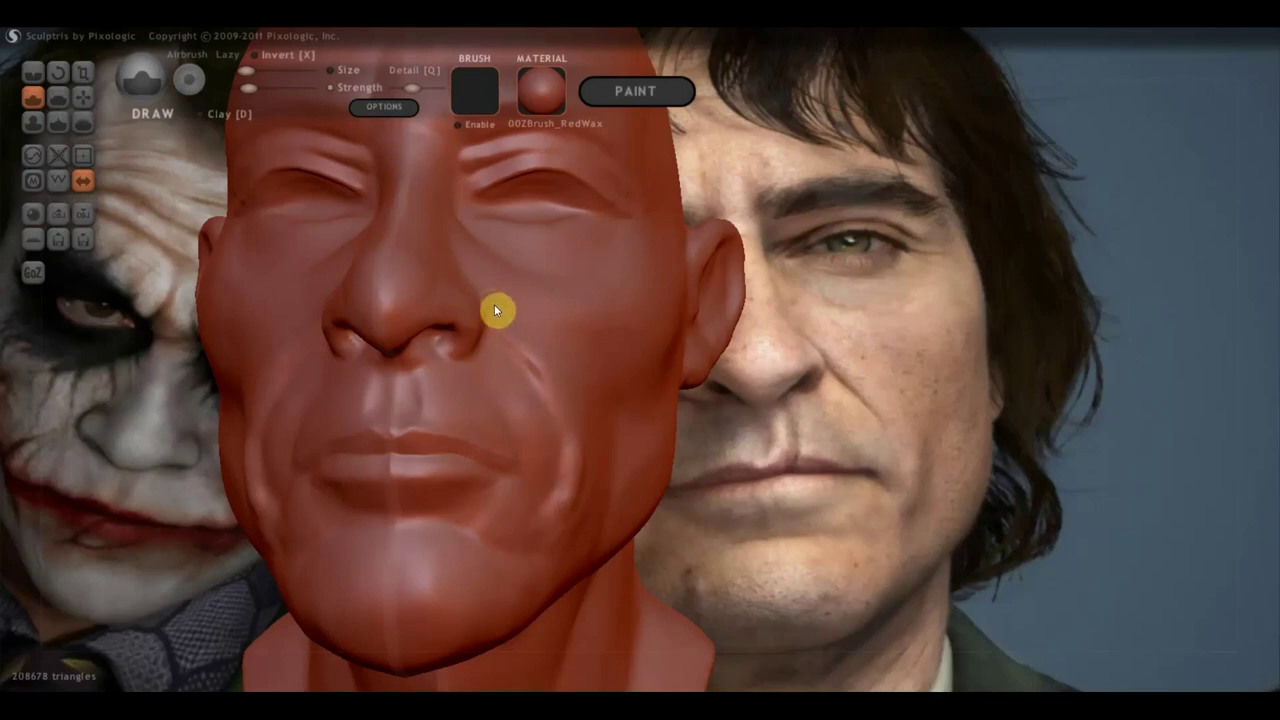
pyautogui.moveTo(506, 316)
pyautogui.mouseDown()
pyautogui.moveTo(568, 397)
pyautogui.moveTo(574, 429)
pyautogui.mouseUp()
pyautogui.moveTo(620, 481); pyautogui.dragTo(506, 485, button='right')
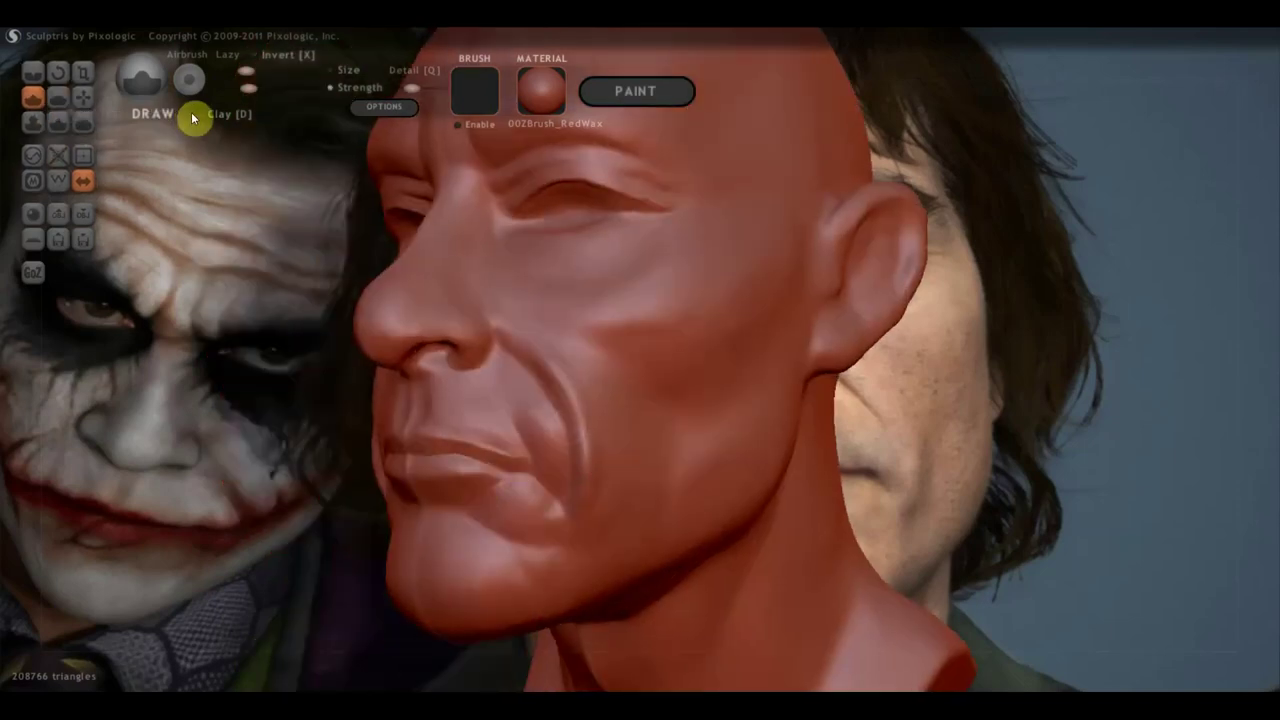
pyautogui.moveTo(604, 388)
pyautogui.mouseDown()
pyautogui.moveTo(594, 399)
pyautogui.moveTo(610, 387)
pyautogui.moveTo(613, 463)
pyautogui.moveTo(583, 537)
pyautogui.moveTo(654, 423)
pyautogui.moveTo(636, 431)
pyautogui.moveTo(629, 414)
pyautogui.moveTo(609, 451)
pyautogui.moveTo(611, 406)
pyautogui.moveTo(563, 348)
pyautogui.mouseUp()
pyautogui.scroll(-3, 575, 366)
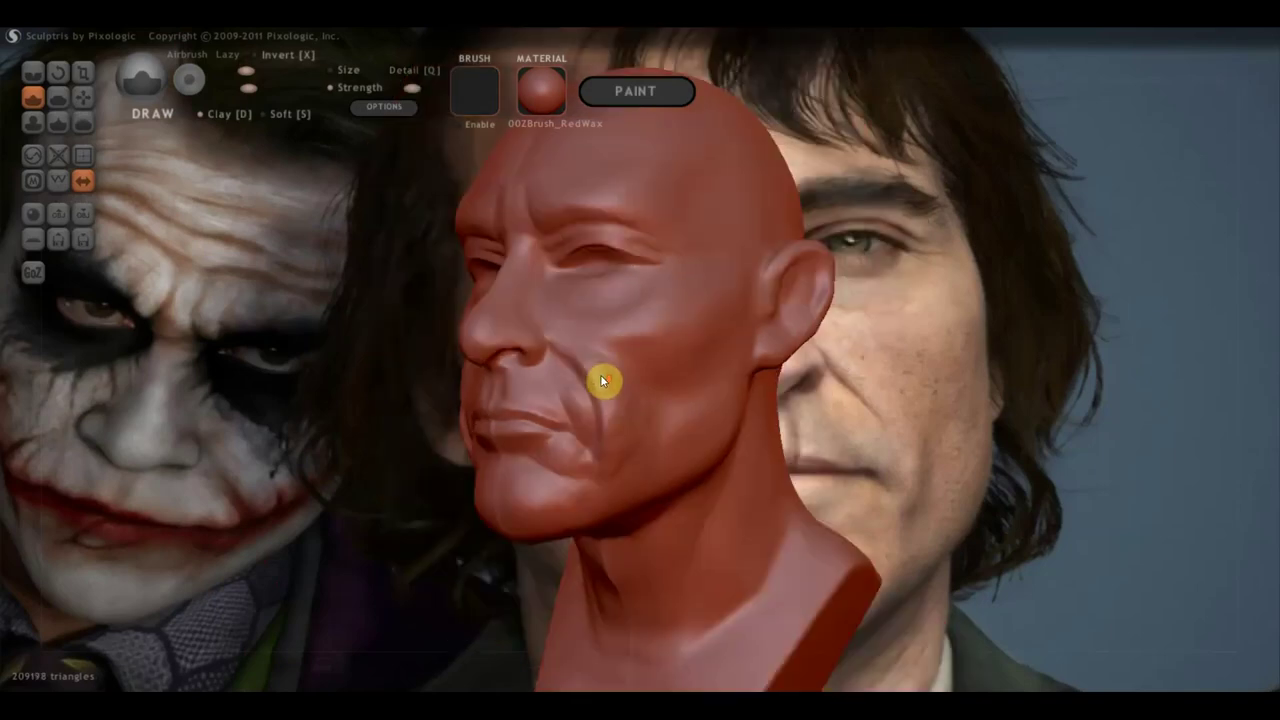
pyautogui.moveTo(599, 379)
pyautogui.mouseDown(button='right')
pyautogui.moveTo(585, 378)
pyautogui.moveTo(686, 389)
pyautogui.moveTo(624, 362)
pyautogui.mouseUp(button='right')
pyautogui.scroll(3, 640, 390)
pyautogui.scroll(3, 612, 355)
pyautogui.moveTo(599, 348)
pyautogui.mouseDown()
pyautogui.moveTo(732, 509)
pyautogui.moveTo(709, 446)
pyautogui.mouseUp()
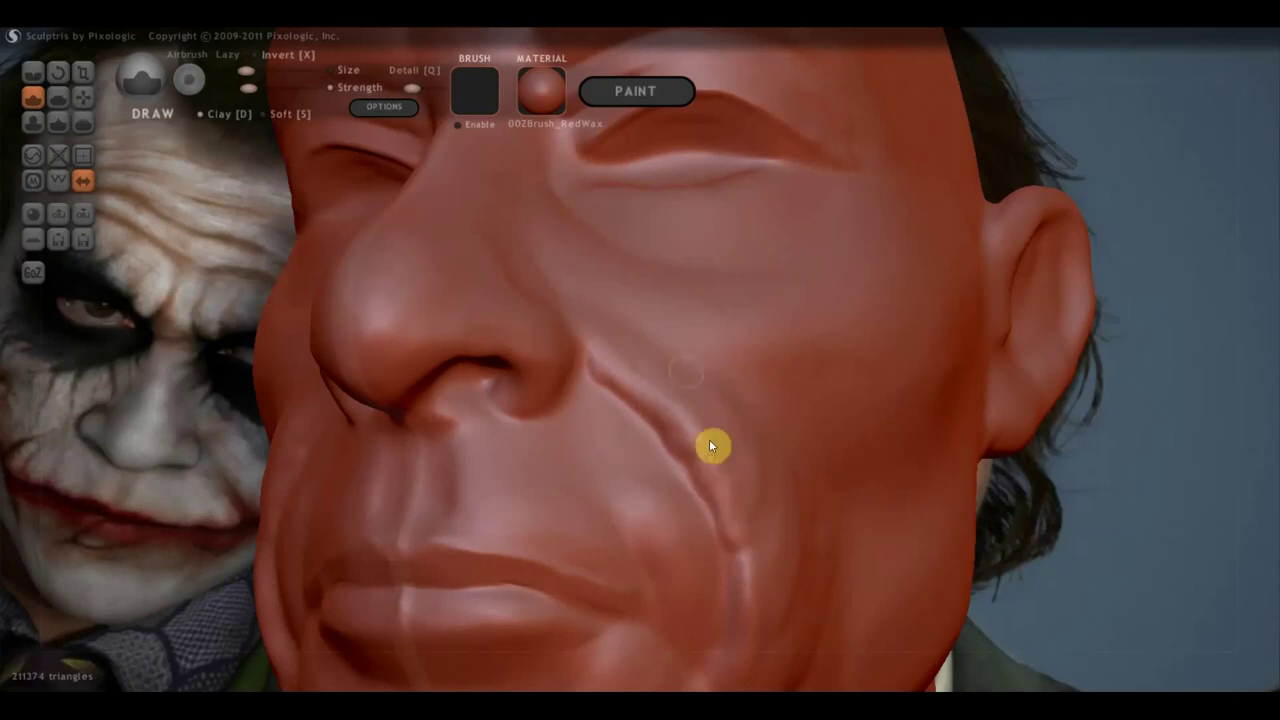
pyautogui.moveTo(607, 328)
pyautogui.mouseDown()
pyautogui.moveTo(588, 340)
pyautogui.moveTo(591, 364)
pyautogui.mouseUp()
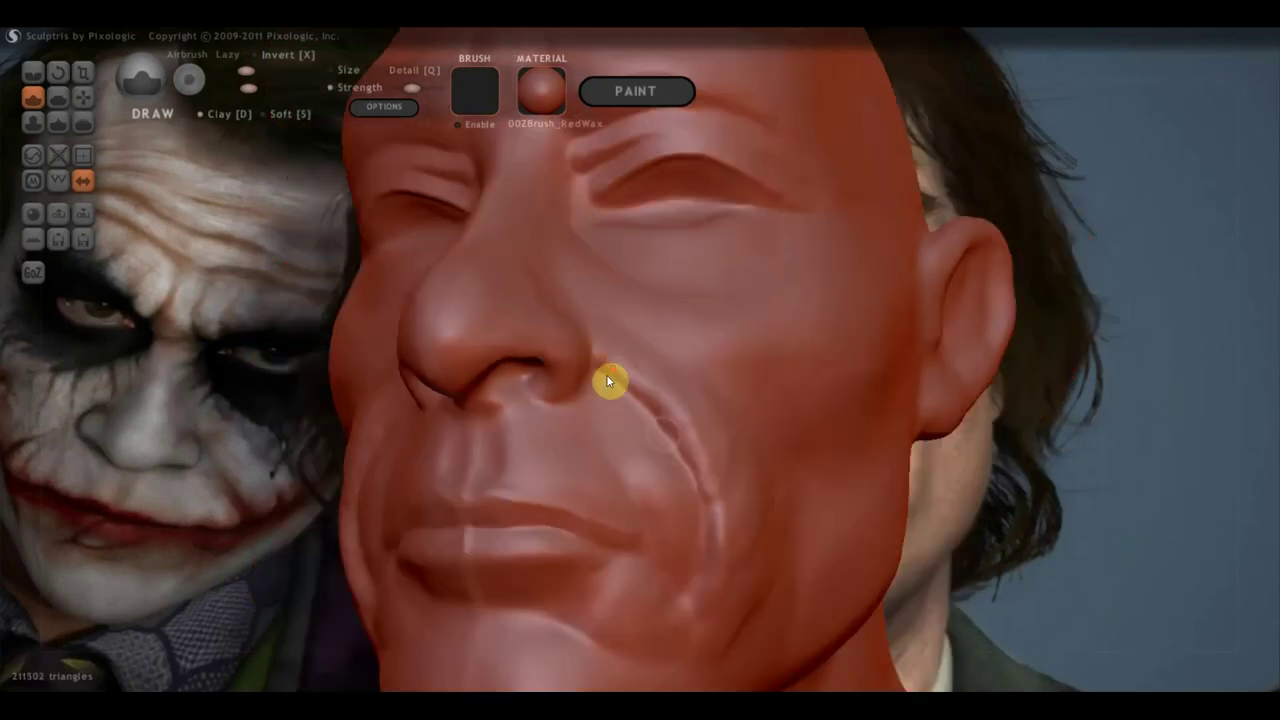
# Reshape the nasolabial fold from a three-quarter view and check it from the front
pyautogui.scroll(-5, 606, 374)
pyautogui.moveTo(762, 517); pyautogui.dragTo(694, 573)
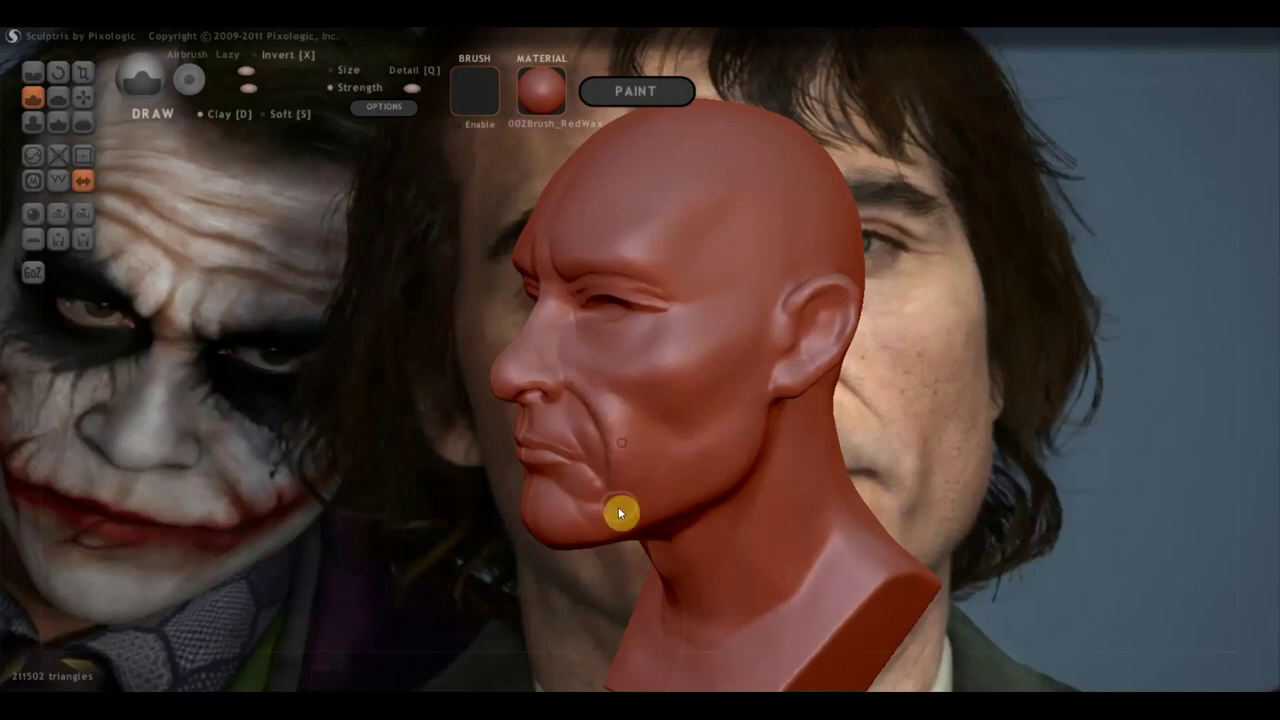
pyautogui.scroll(3, 620, 500)
pyautogui.moveTo(628, 502); pyautogui.dragTo(716, 478, button='right')
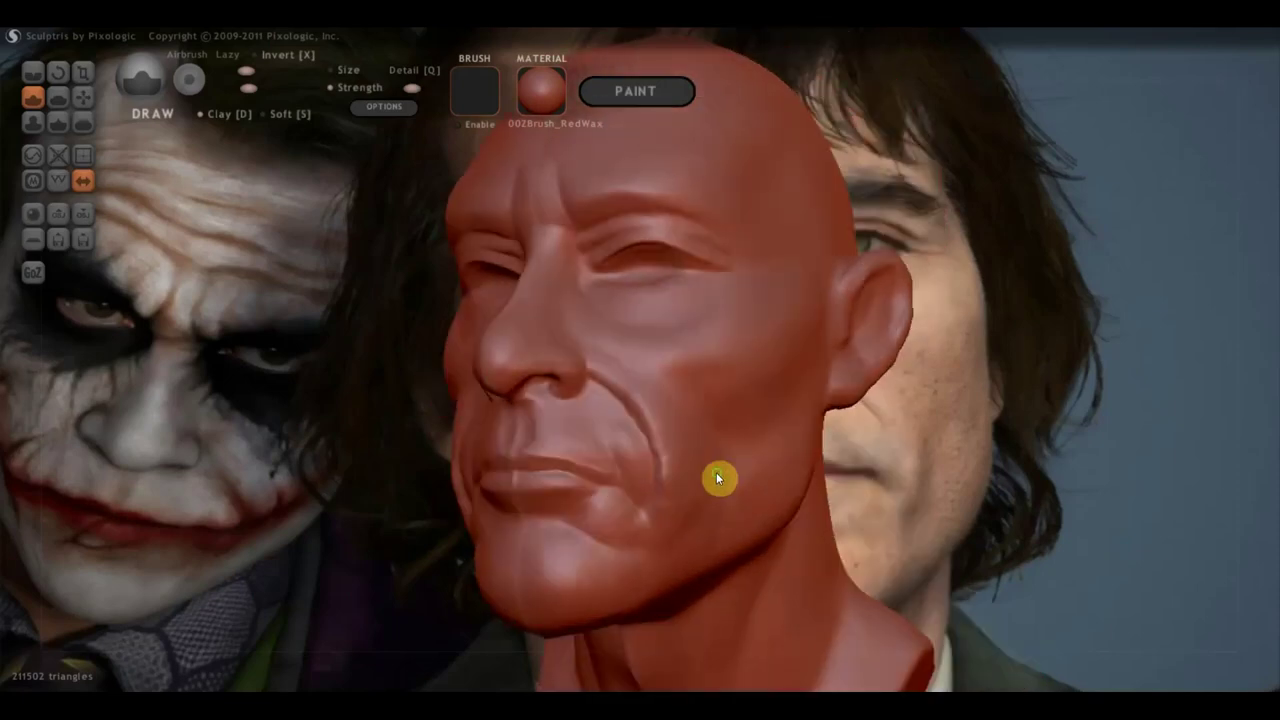
pyautogui.moveTo(634, 416); pyautogui.dragTo(651, 494)
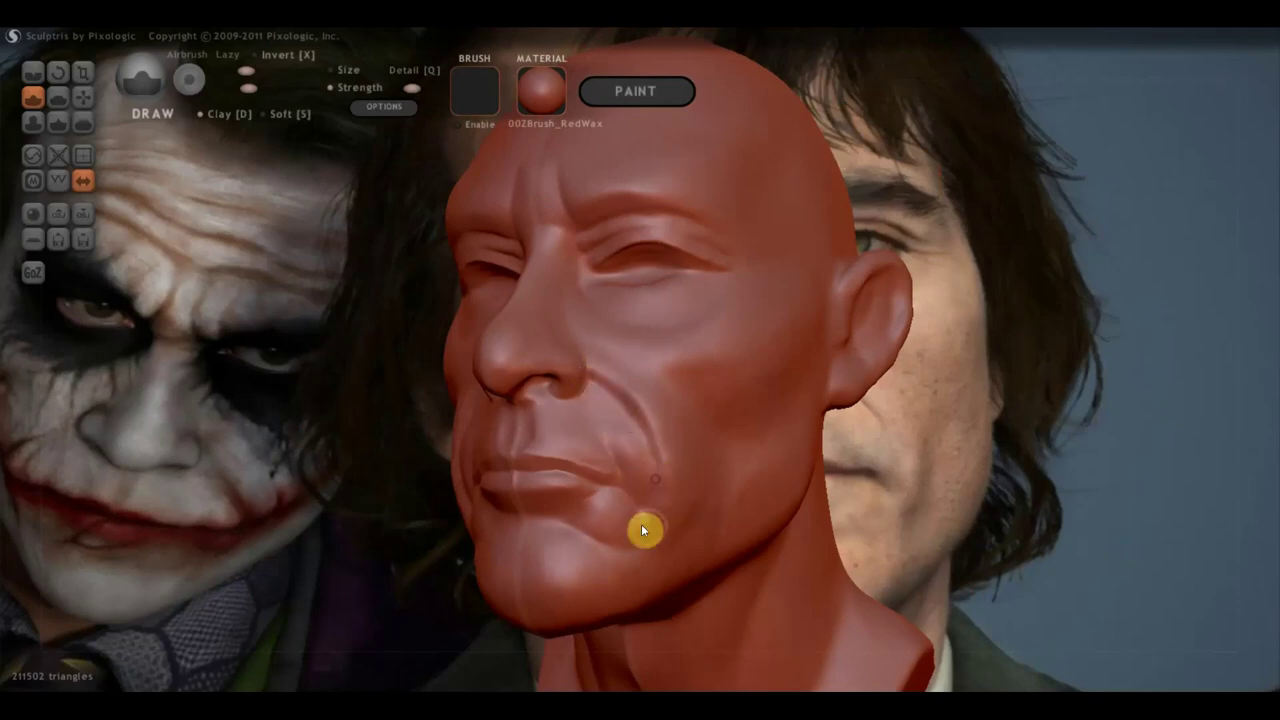
pyautogui.moveTo(700, 513); pyautogui.dragTo(776, 508, button='right')
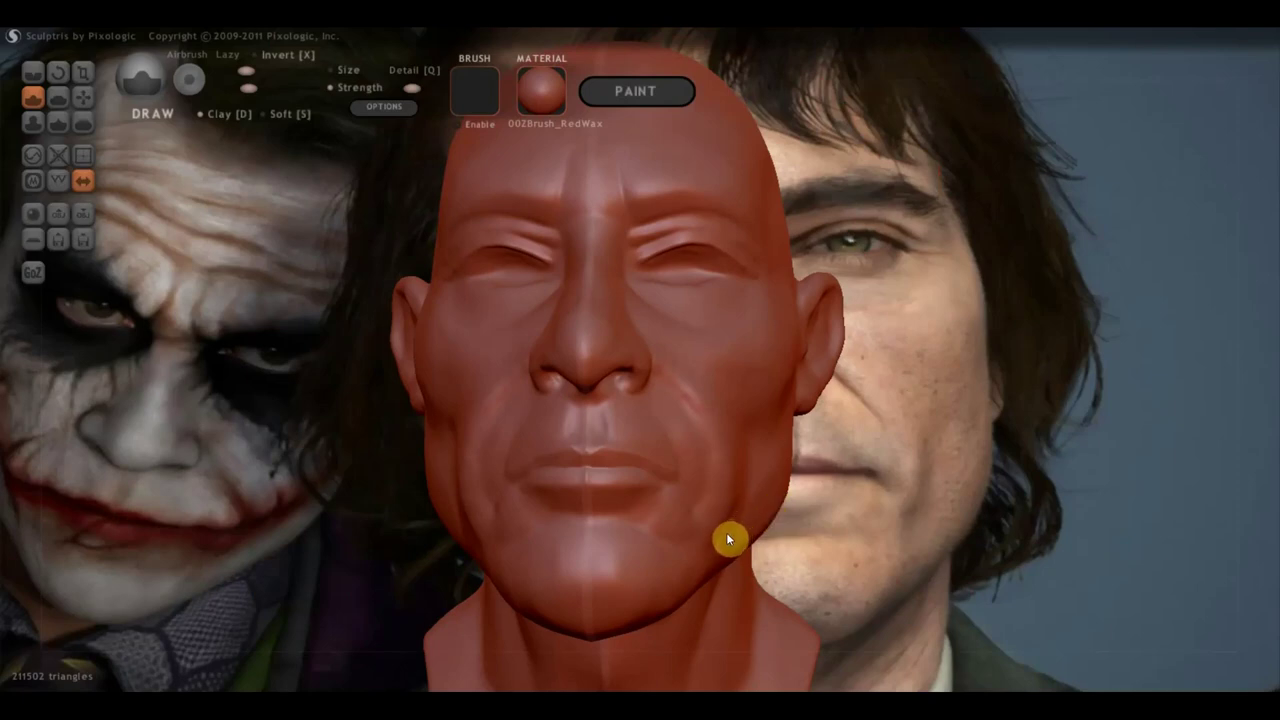
pyautogui.moveTo(683, 488)
pyautogui.mouseDown(button='right')
pyautogui.moveTo(725, 494)
pyautogui.moveTo(658, 502)
pyautogui.moveTo(702, 504)
pyautogui.moveTo(692, 509)
pyautogui.moveTo(672, 475)
pyautogui.mouseUp(button='right')
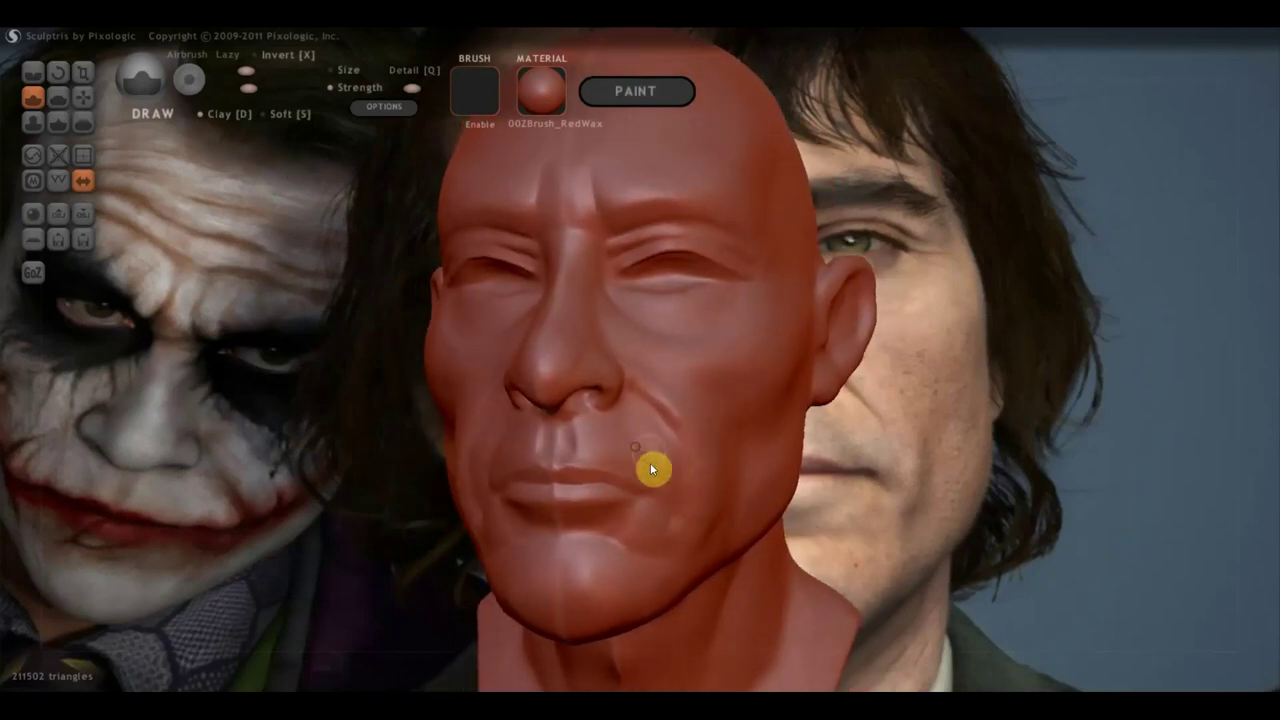
pyautogui.moveTo(706, 497)
pyautogui.mouseDown(button='right')
pyautogui.moveTo(747, 485)
pyautogui.moveTo(712, 503)
pyautogui.mouseUp(button='right')
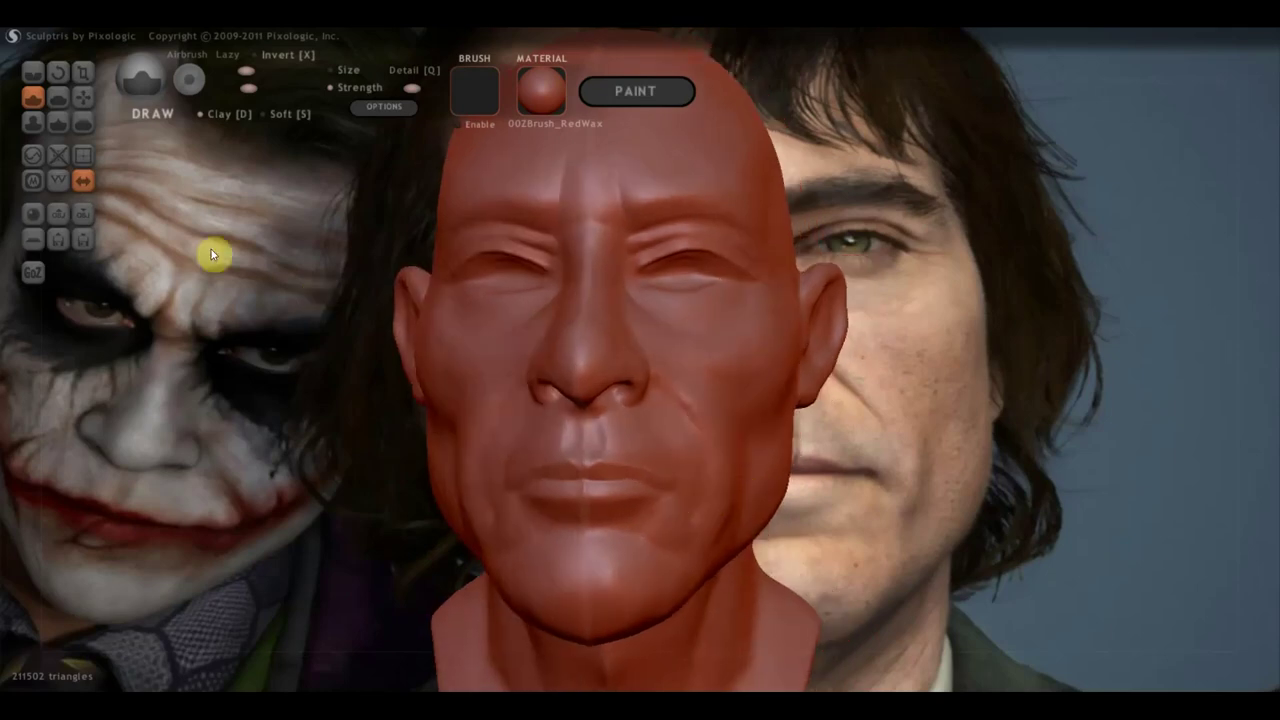
# Select the Crease brush and zoom in on the mouth and cheek
pyautogui.click(33, 73)
pyautogui.scroll(3, 656, 523)
pyautogui.moveTo(656, 523)
pyautogui.mouseDown(button='right')
pyautogui.moveTo(570, 483)
pyautogui.moveTo(512, 400)
pyautogui.mouseUp(button='right')
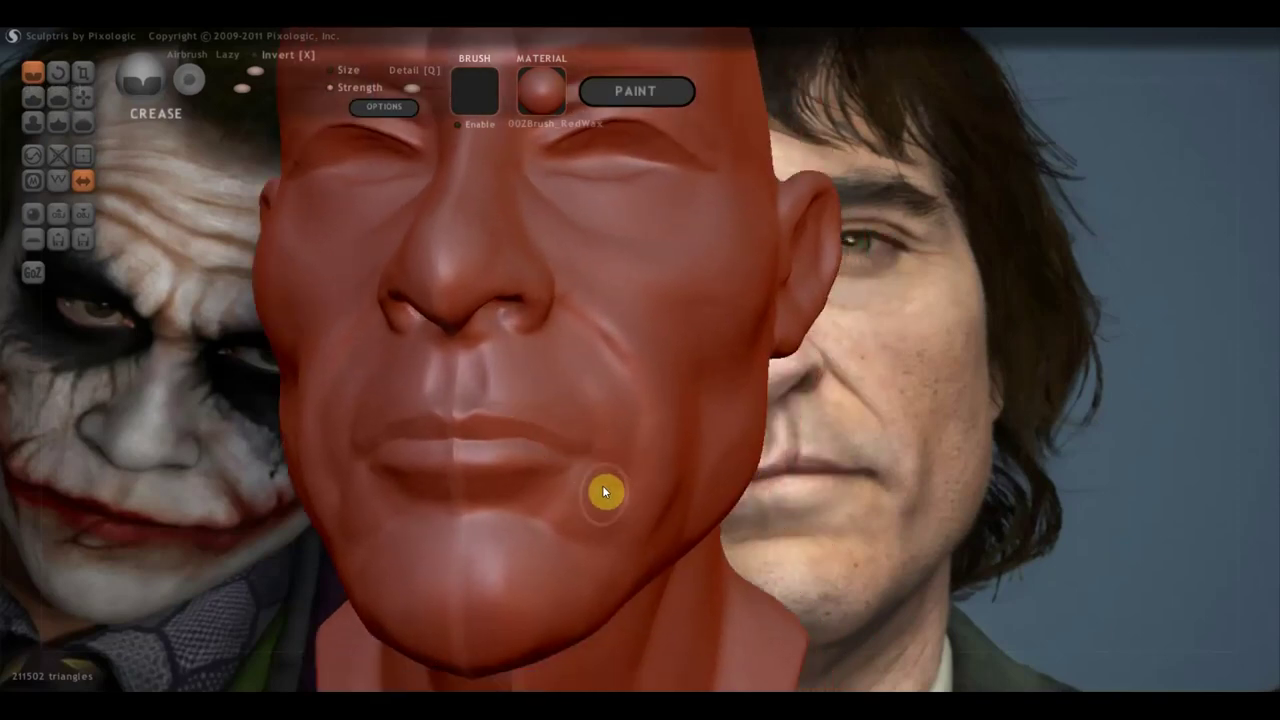
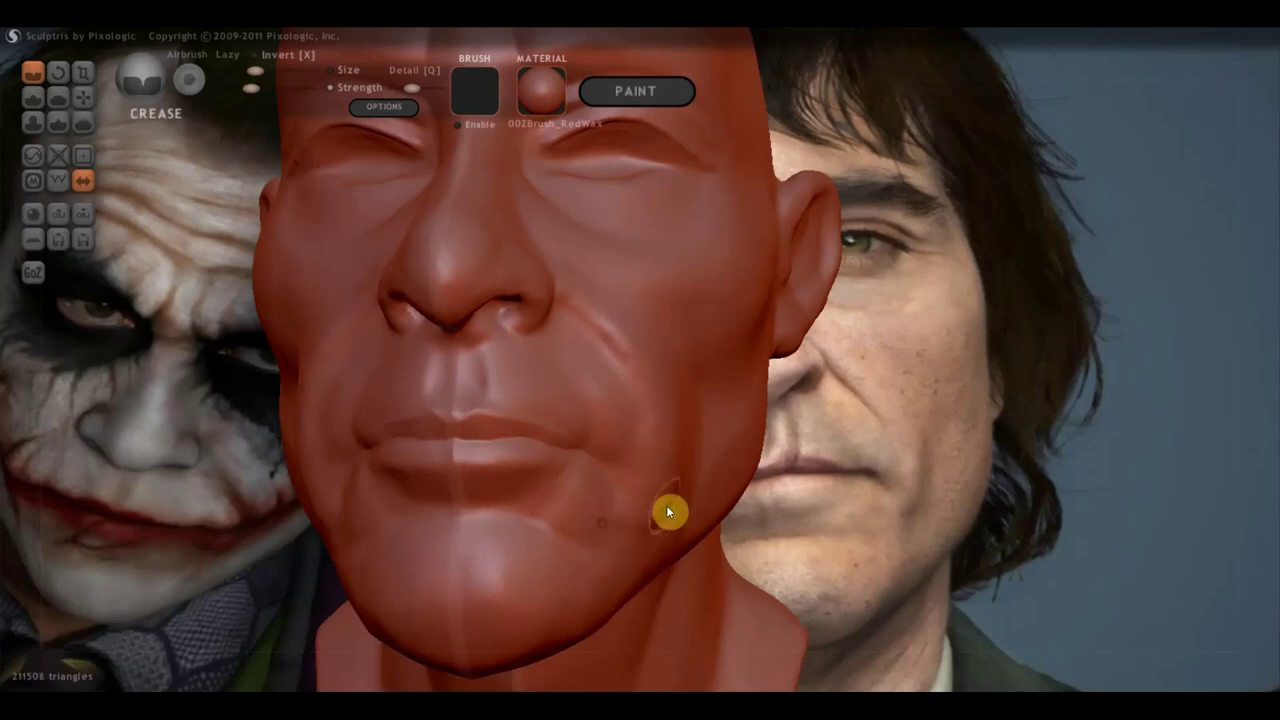
# Carve Crease strokes along the right jawline and into the chin, then orbit to check
pyautogui.moveTo(614, 522); pyautogui.dragTo(673, 471)
pyautogui.moveTo(619, 538); pyautogui.dragTo(627, 533)
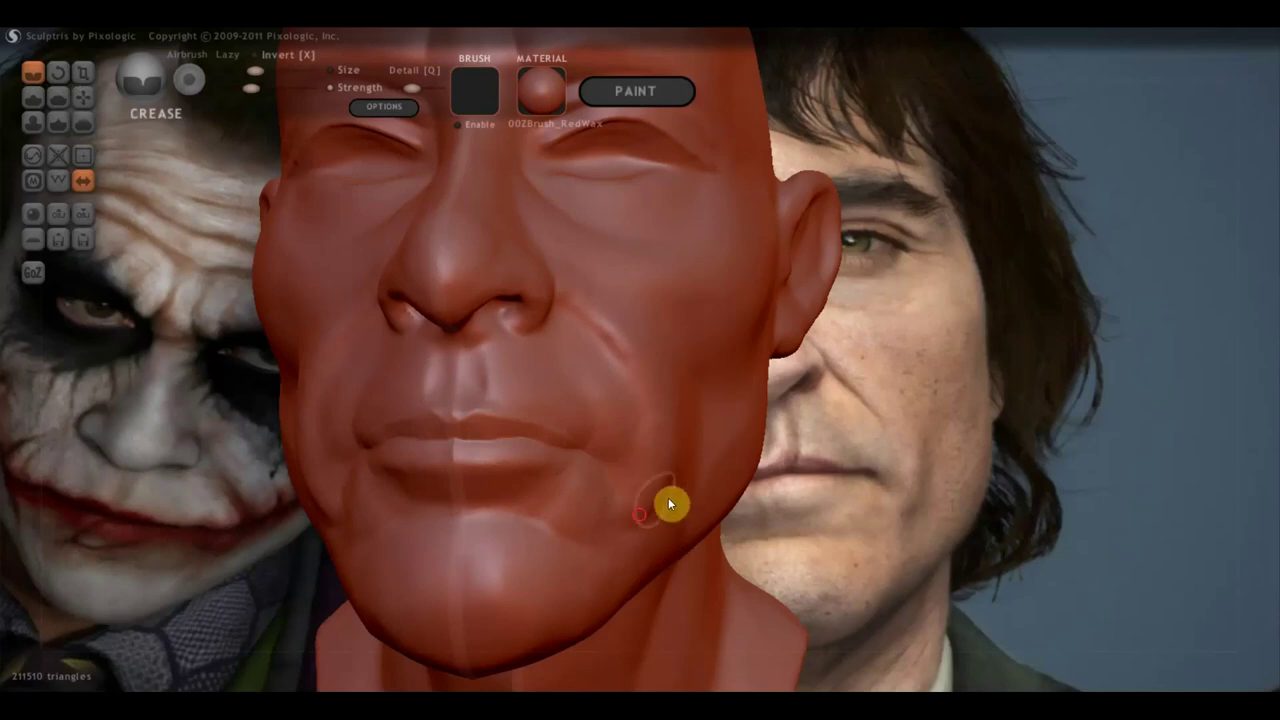
pyautogui.moveTo(646, 522); pyautogui.dragTo(641, 540)
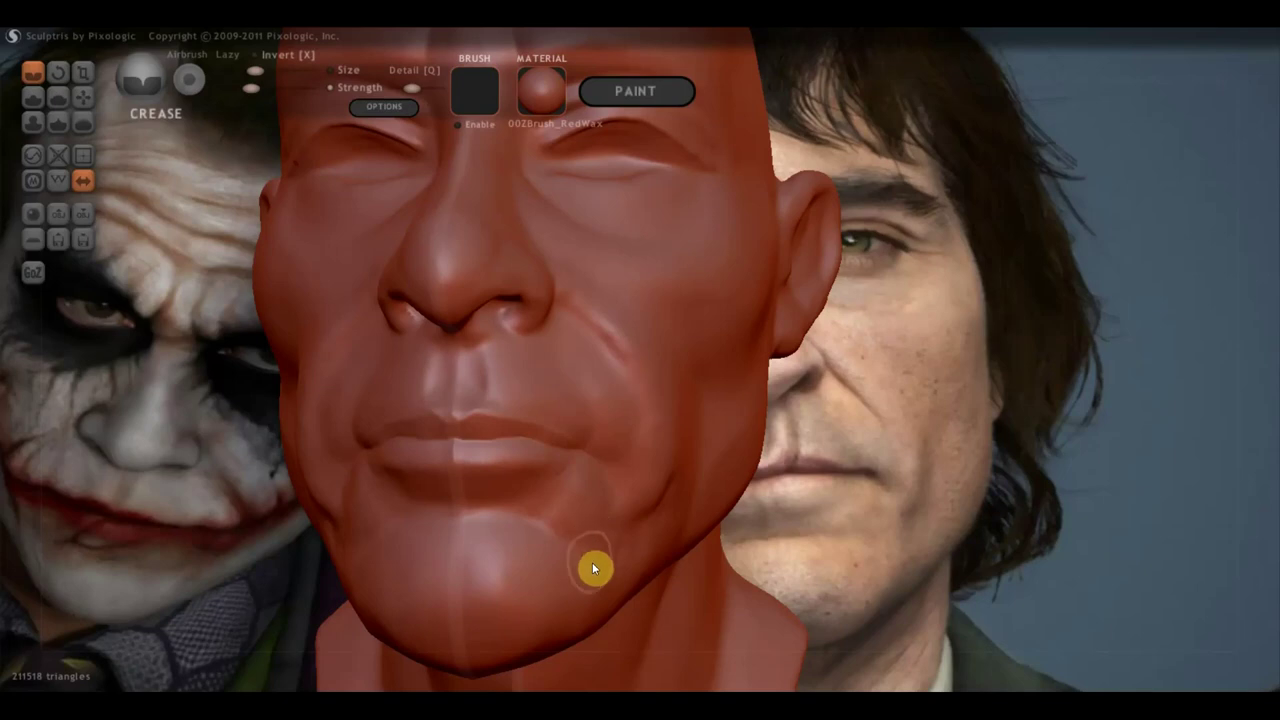
pyautogui.moveTo(576, 551)
pyautogui.mouseDown()
pyautogui.moveTo(564, 536)
pyautogui.moveTo(417, 534)
pyautogui.moveTo(480, 543)
pyautogui.mouseUp()
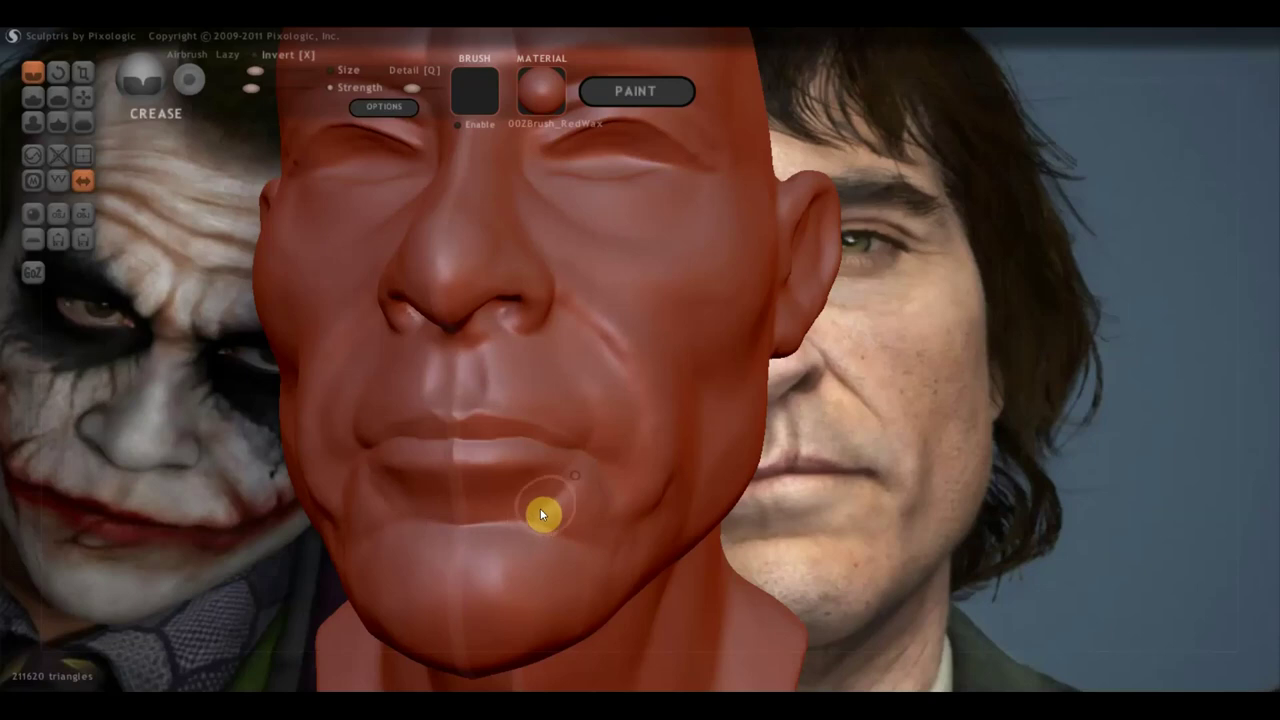
pyautogui.moveTo(593, 526)
pyautogui.mouseDown(button='right')
pyautogui.moveTo(633, 535)
pyautogui.moveTo(546, 535)
pyautogui.mouseUp(button='right')
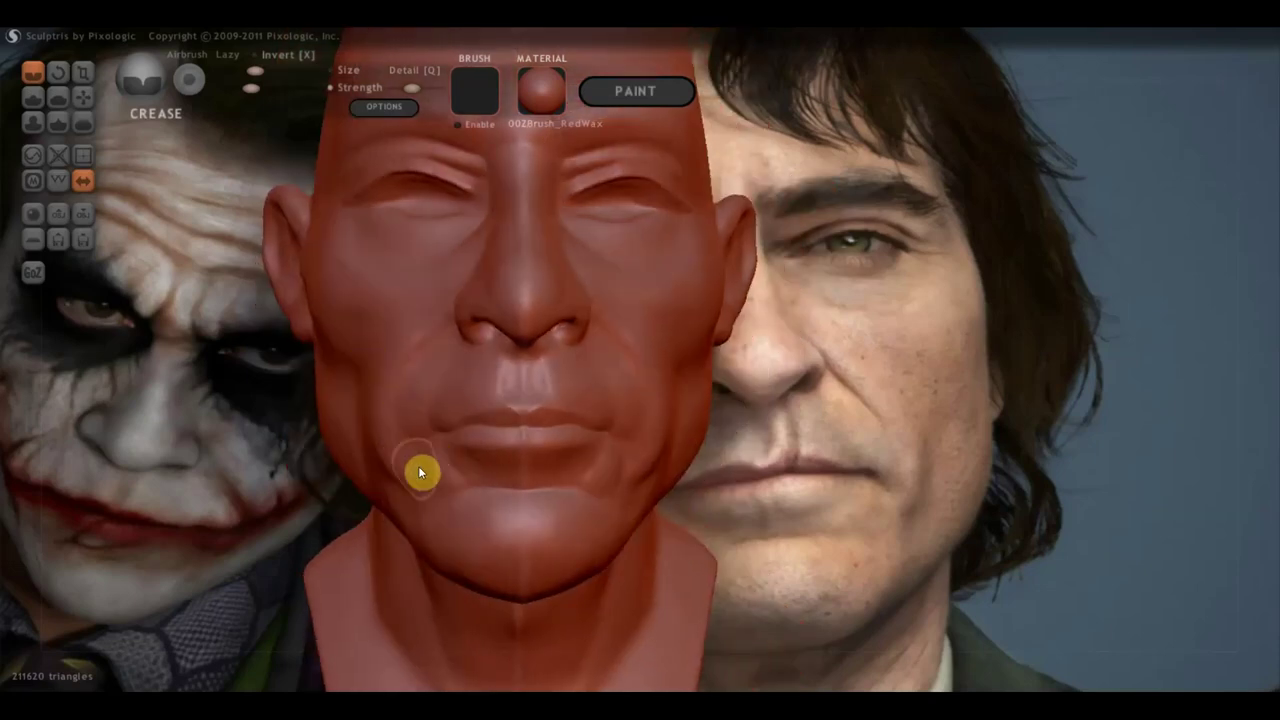
pyautogui.moveTo(418, 466); pyautogui.dragTo(662, 487, button='right')
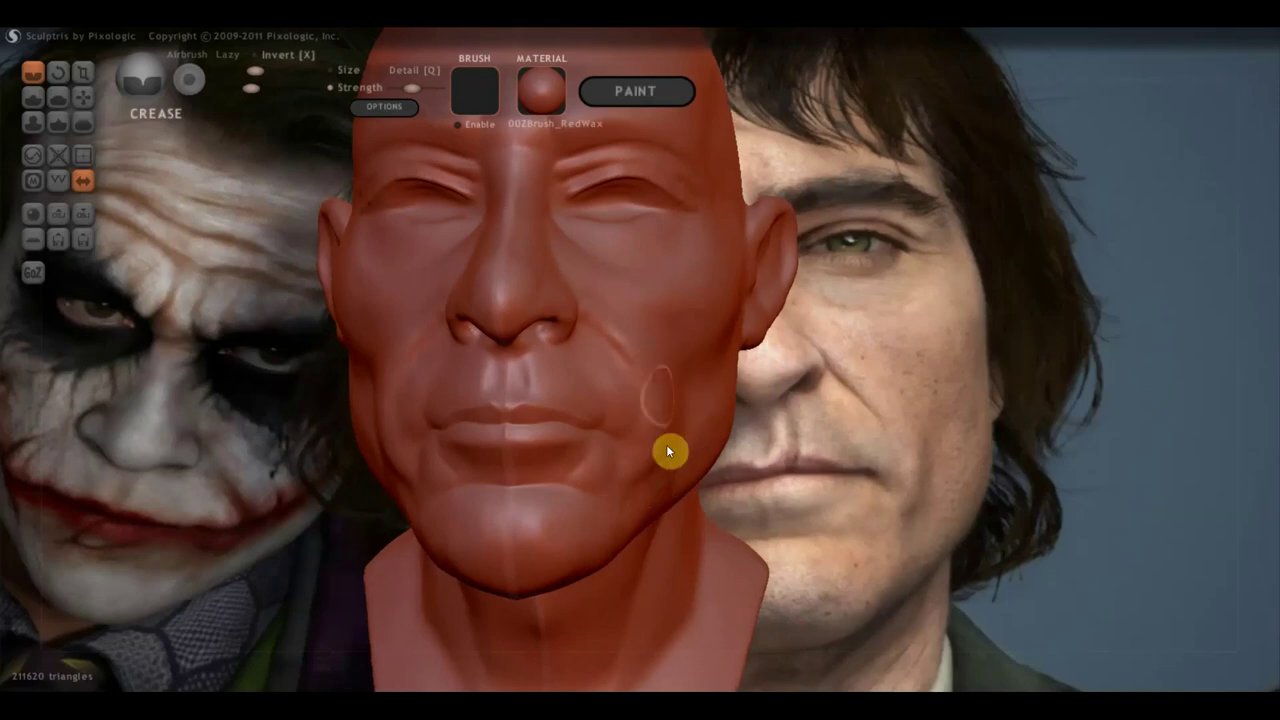
# Smooth the wrinkled cheek beside the nose-to-mouth fold with an enlarged Flatten brush
pyautogui.click(58, 96)
pyautogui.moveTo(620, 390); pyautogui.dragTo(478, 386, button='right')
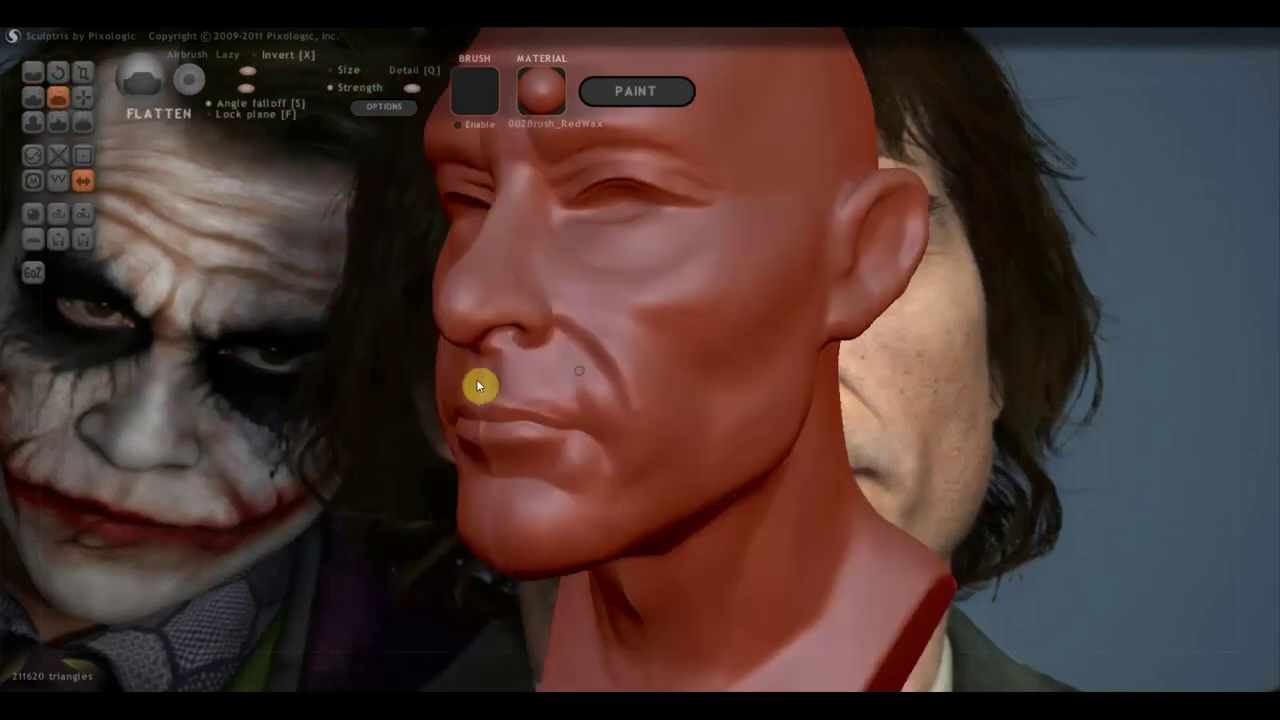
pyautogui.moveTo(247, 70); pyautogui.dragTo(261, 70)
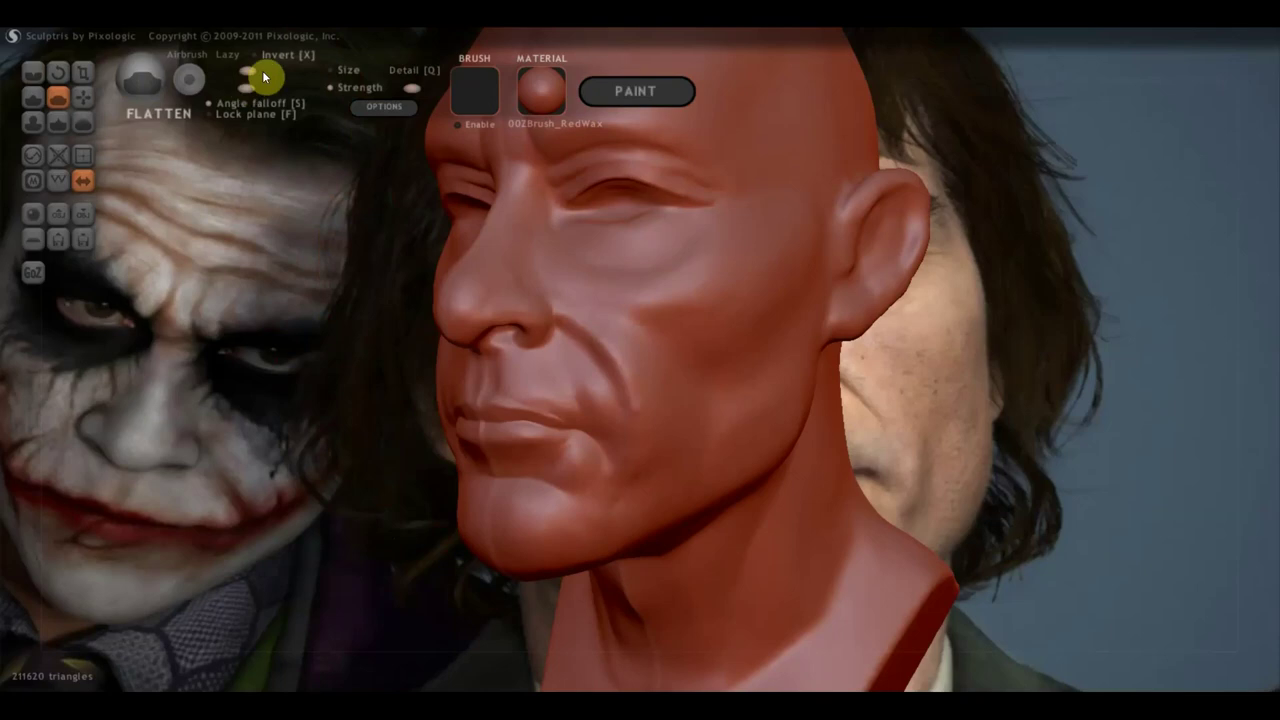
pyautogui.moveTo(545, 345)
pyautogui.mouseDown()
pyautogui.moveTo(643, 418)
pyautogui.moveTo(654, 386)
pyautogui.moveTo(677, 474)
pyautogui.moveTo(666, 514)
pyautogui.moveTo(651, 511)
pyautogui.moveTo(754, 385)
pyautogui.moveTo(731, 425)
pyautogui.moveTo(686, 317)
pyautogui.moveTo(594, 309)
pyautogui.moveTo(703, 340)
pyautogui.moveTo(658, 375)
pyautogui.moveTo(771, 423)
pyautogui.moveTo(907, 419)
pyautogui.mouseUp()
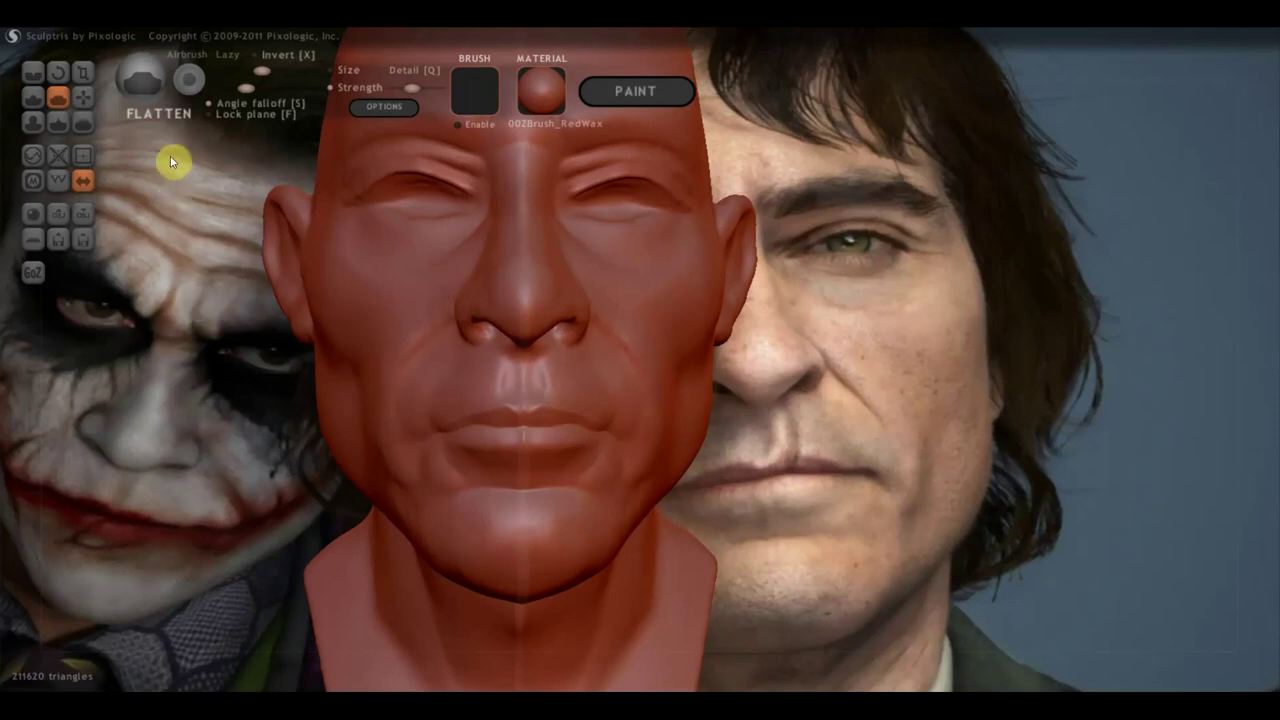
pyautogui.moveTo(311, 332)
pyautogui.mouseDown()
pyautogui.moveTo(460, 347)
pyautogui.moveTo(494, 366)
pyautogui.mouseUp()
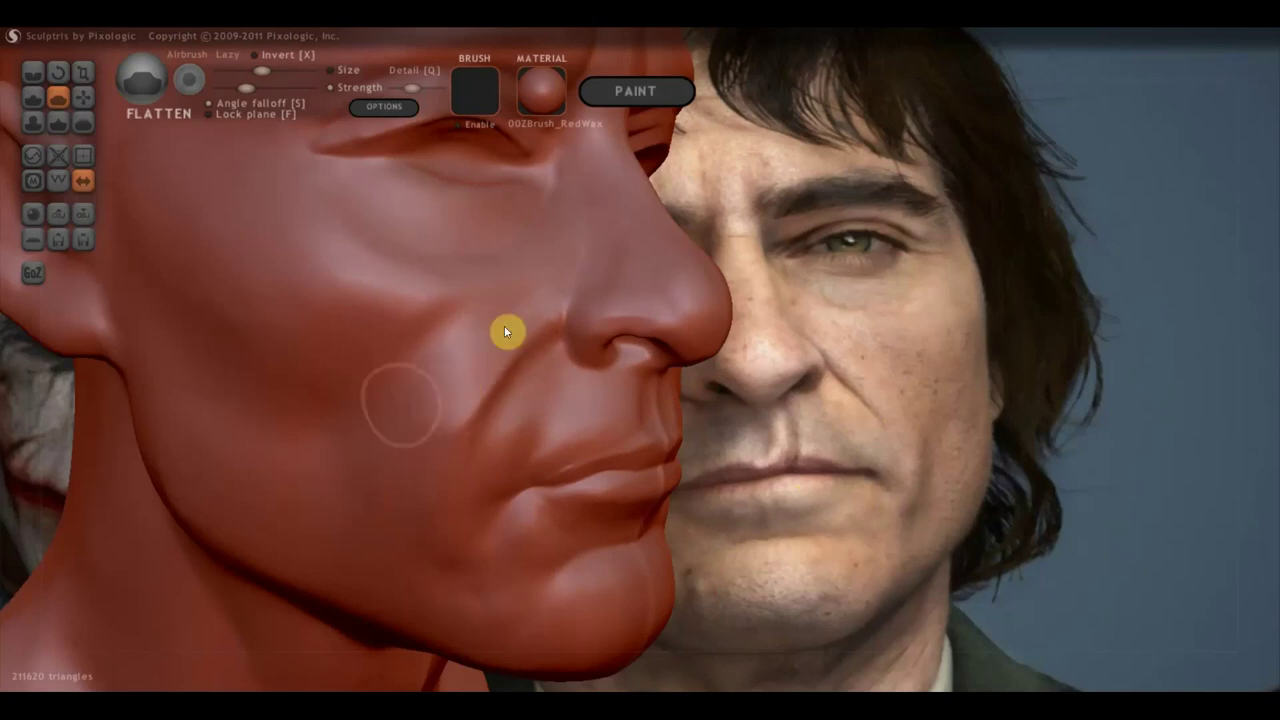
pyautogui.moveTo(457, 371)
pyautogui.mouseDown(button='right')
pyautogui.moveTo(420, 400)
pyautogui.moveTo(463, 315)
pyautogui.mouseUp(button='right')
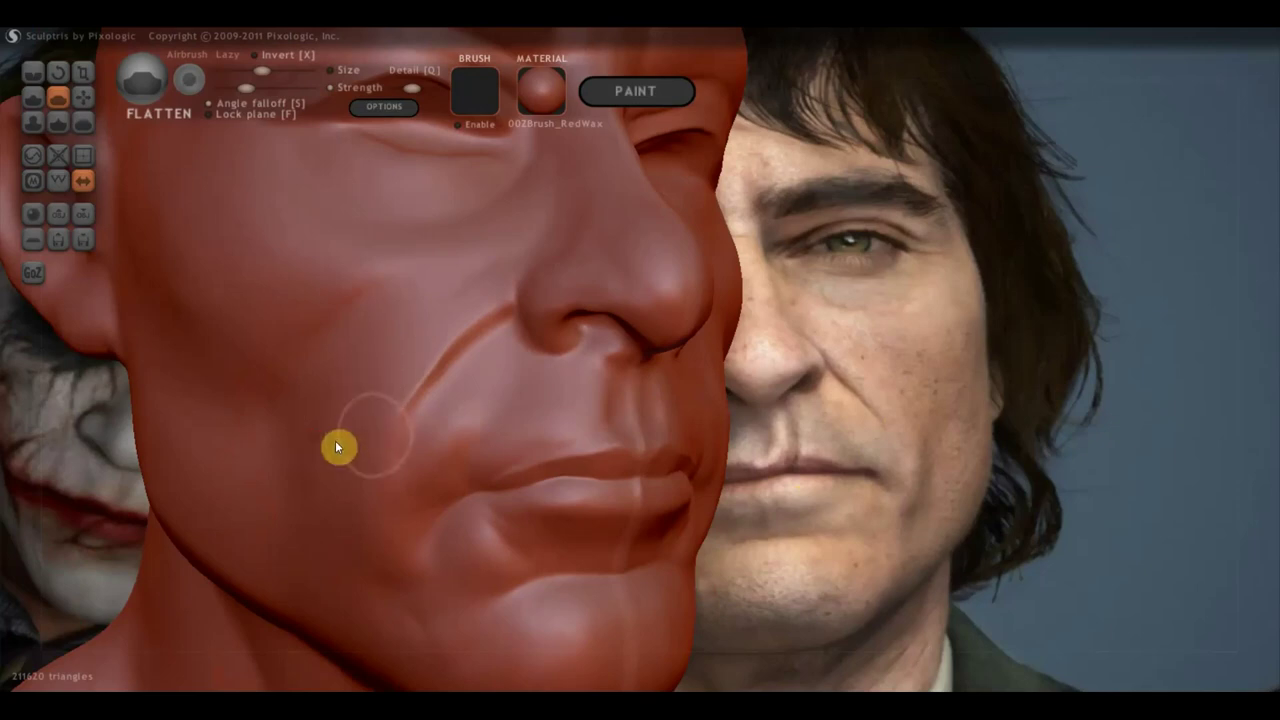
pyautogui.moveTo(364, 432); pyautogui.dragTo(334, 423, button='right')
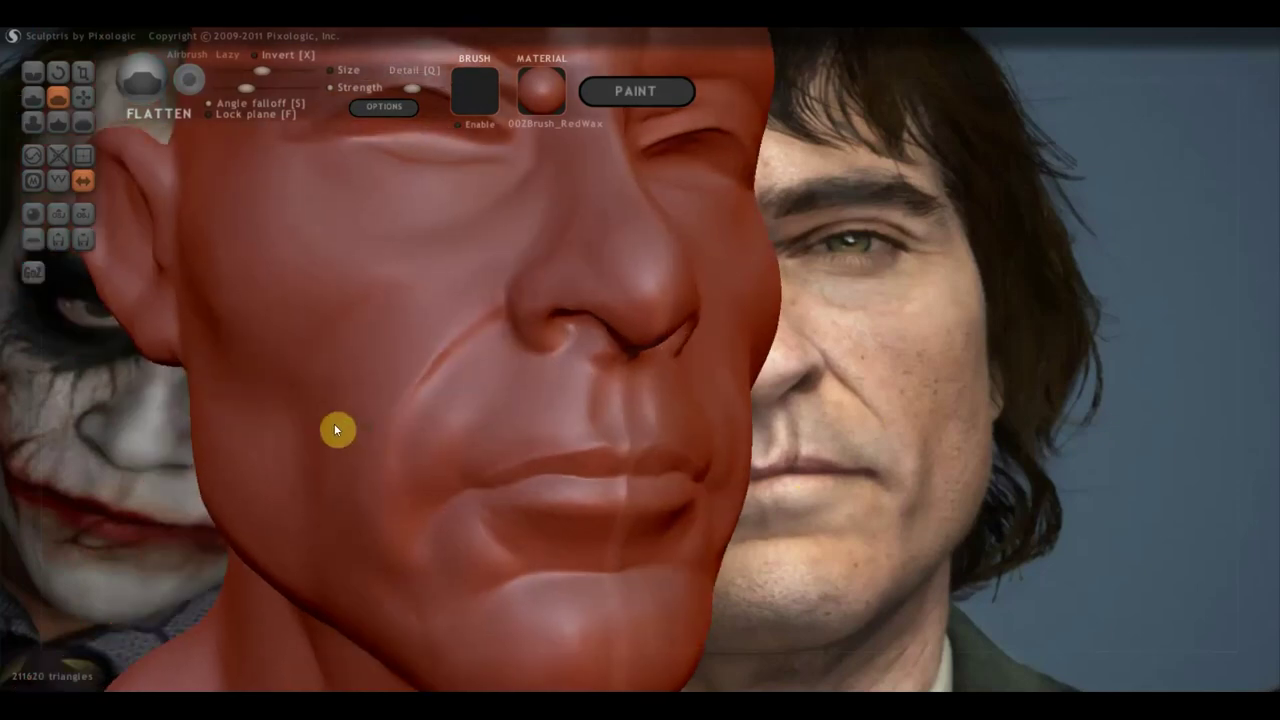
# Drag the nasolabial fold down toward the mouth corner with the Grab brush
pyautogui.click(83, 97)
pyautogui.moveTo(398, 335); pyautogui.dragTo(411, 384, button='right')
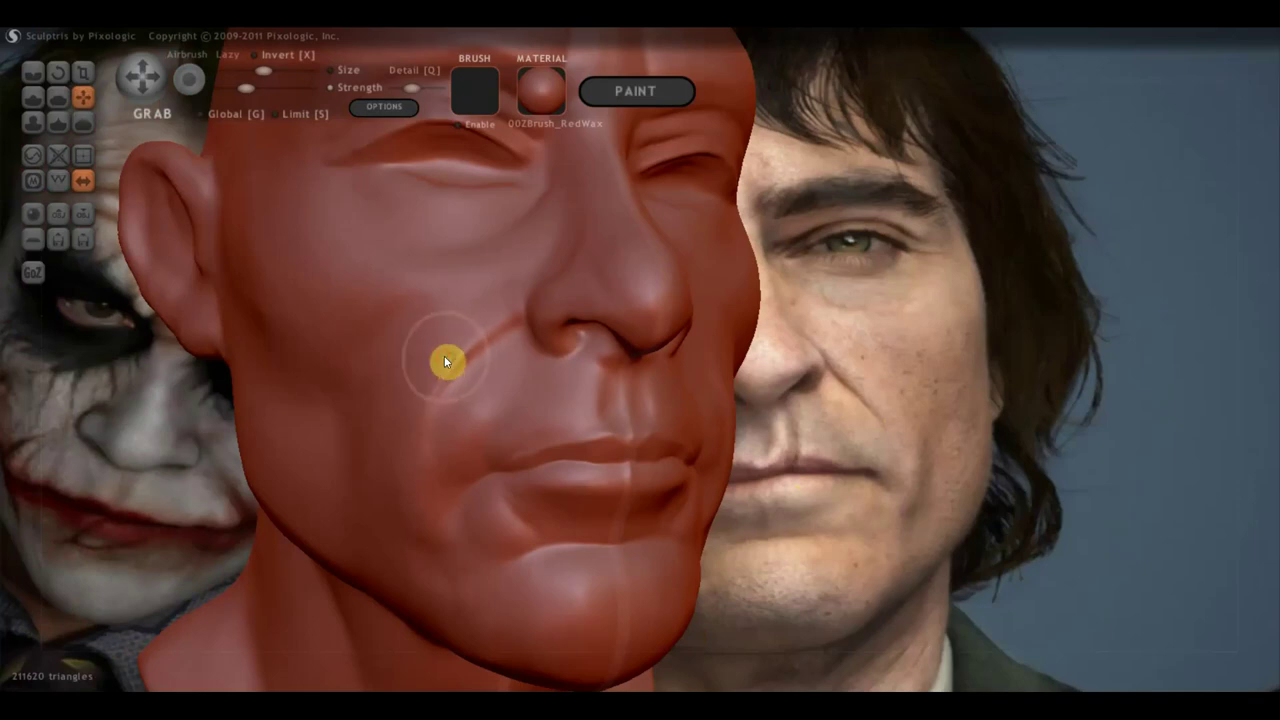
pyautogui.moveTo(418, 392); pyautogui.dragTo(375, 394, button='right')
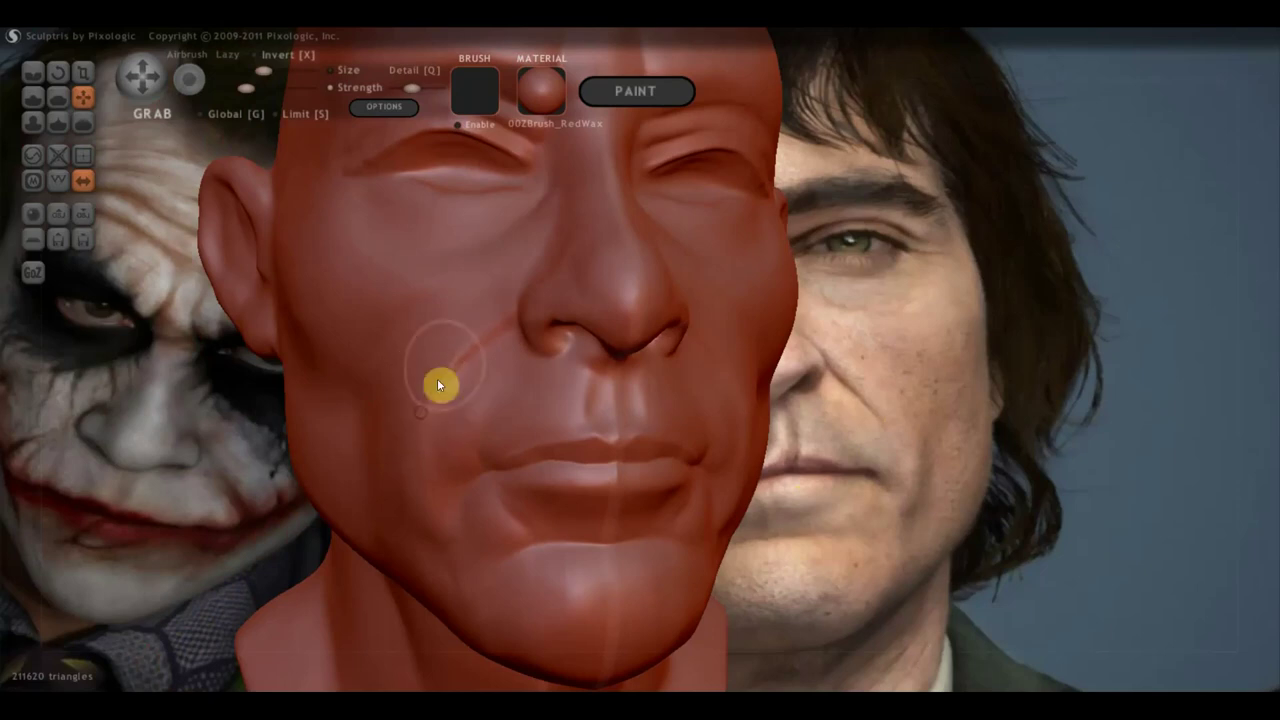
pyautogui.moveTo(448, 388); pyautogui.dragTo(431, 429)
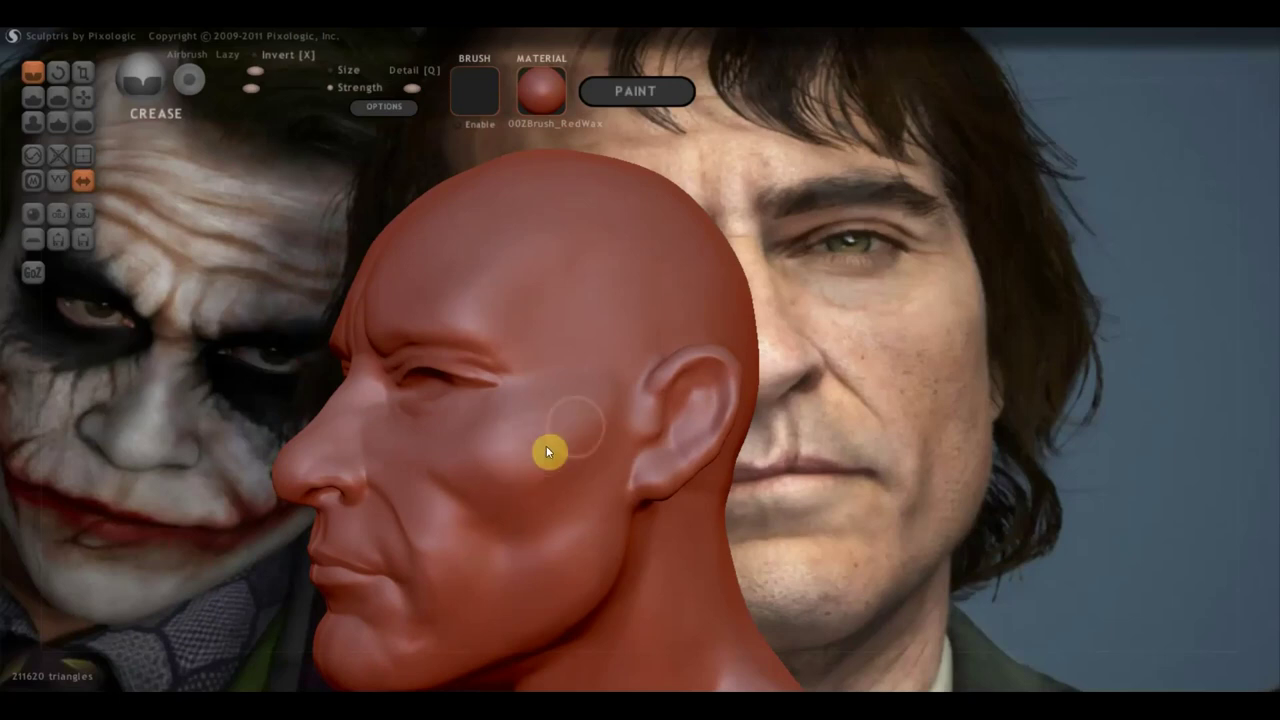
pyautogui.scroll(-5, 590, 580)
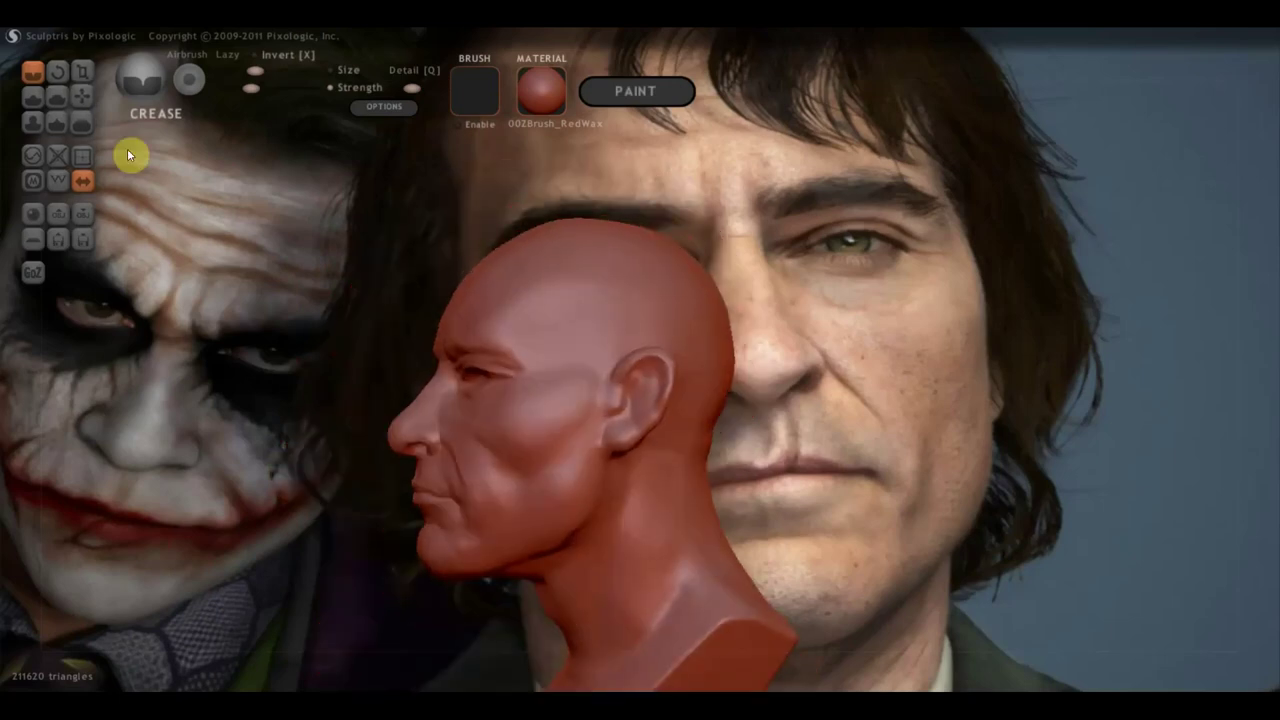
# With Grab selected, turn the head from profile to an exact front view
pyautogui.click(83, 96)
pyautogui.scroll(-2, 578, 516)
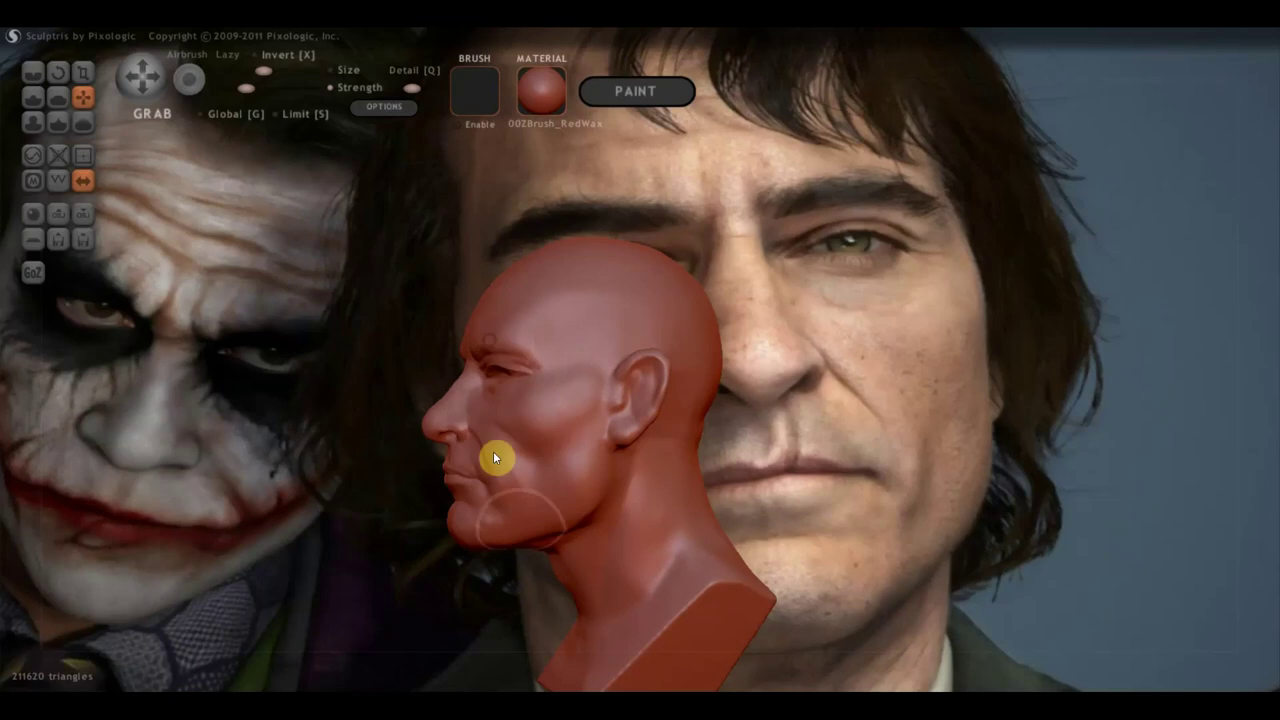
pyautogui.moveTo(488, 503)
pyautogui.mouseDown()
pyautogui.moveTo(707, 522)
pyautogui.moveTo(807, 502)
pyautogui.mouseUp()
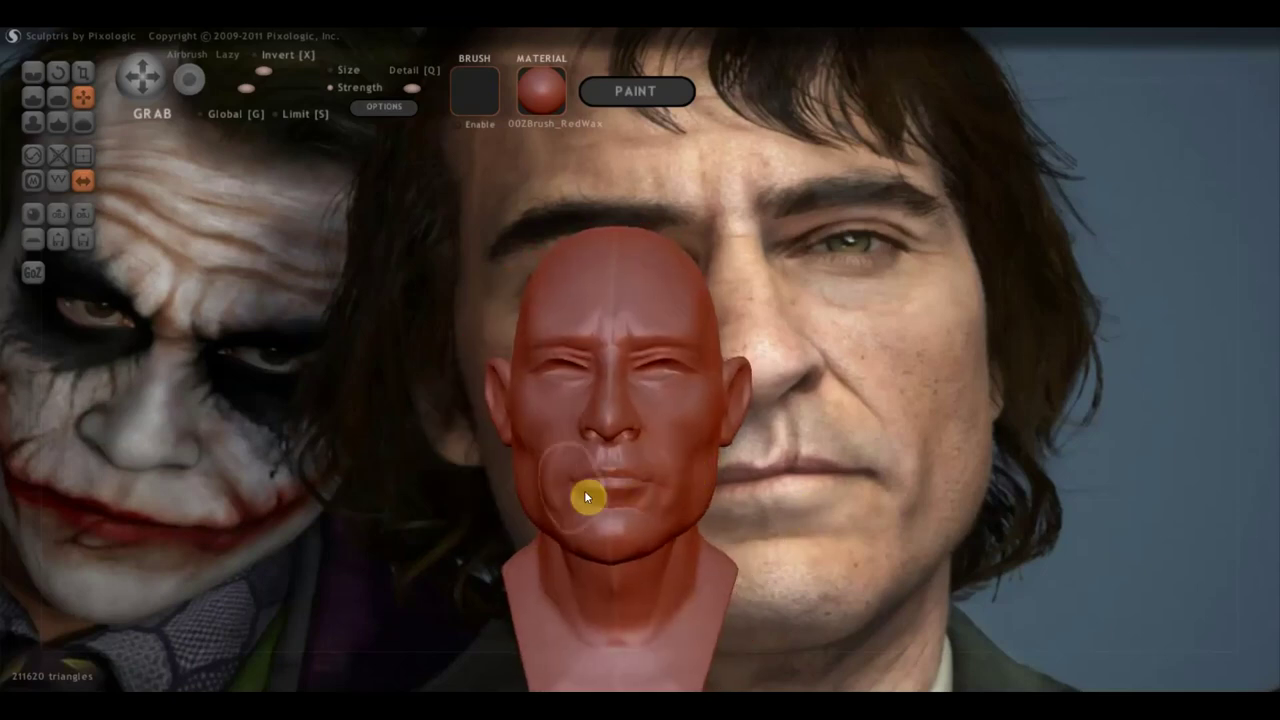
pyautogui.keyDown('shift'); pyautogui.moveTo(766, 466); pyautogui.dragTo(794, 477); pyautogui.keyUp('shift')
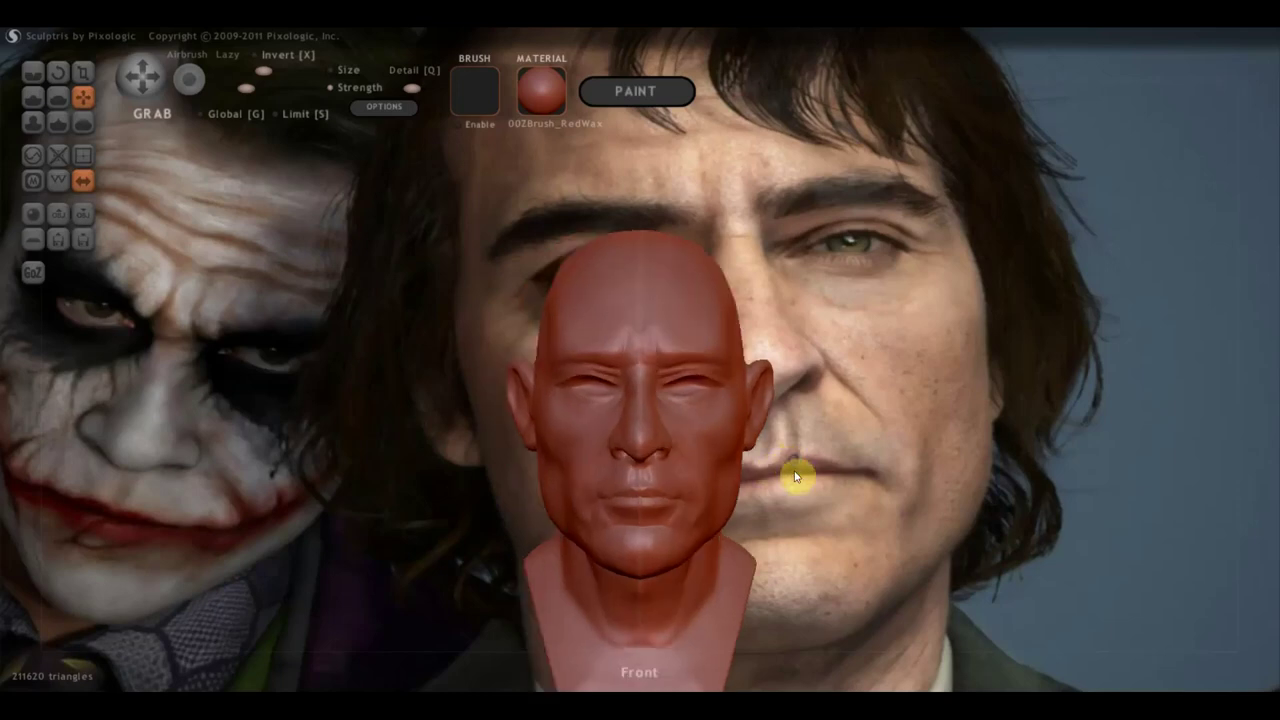
pyautogui.moveTo(766, 357); pyautogui.dragTo(801, 377)
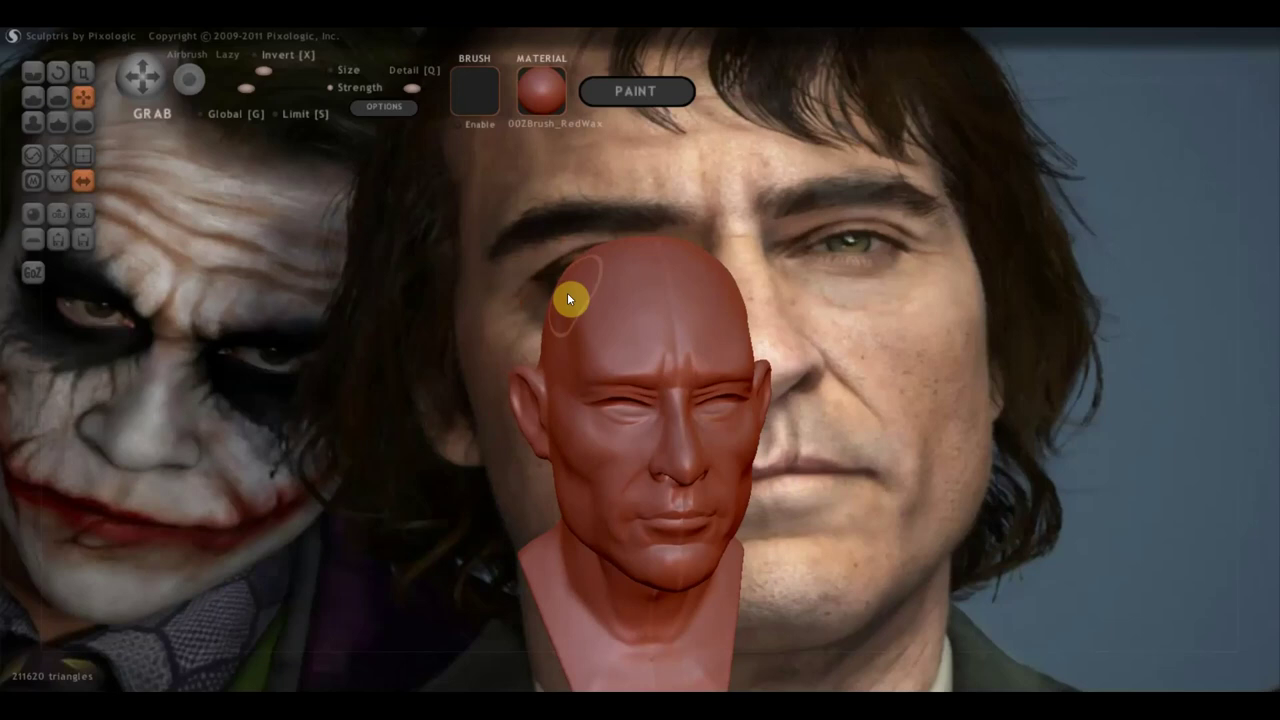
# Pan and turn the head to front and three-quarter views, zoom in, and select Draw
pyautogui.moveTo(599, 397); pyautogui.dragTo(571, 337, button='right')
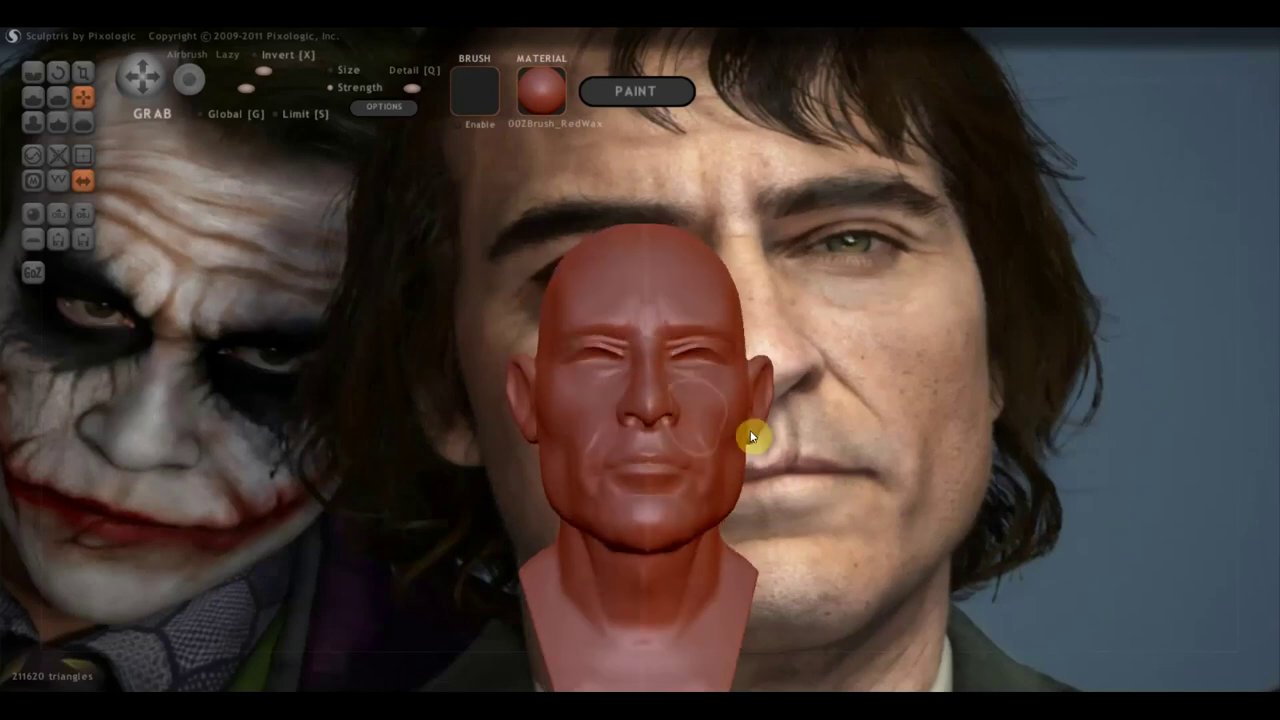
pyautogui.keyDown('alt'); pyautogui.moveTo(751, 434); pyautogui.dragTo(483, 432); pyautogui.keyUp('alt')
pyautogui.moveTo(483, 432); pyautogui.dragTo(567, 468, button='right')
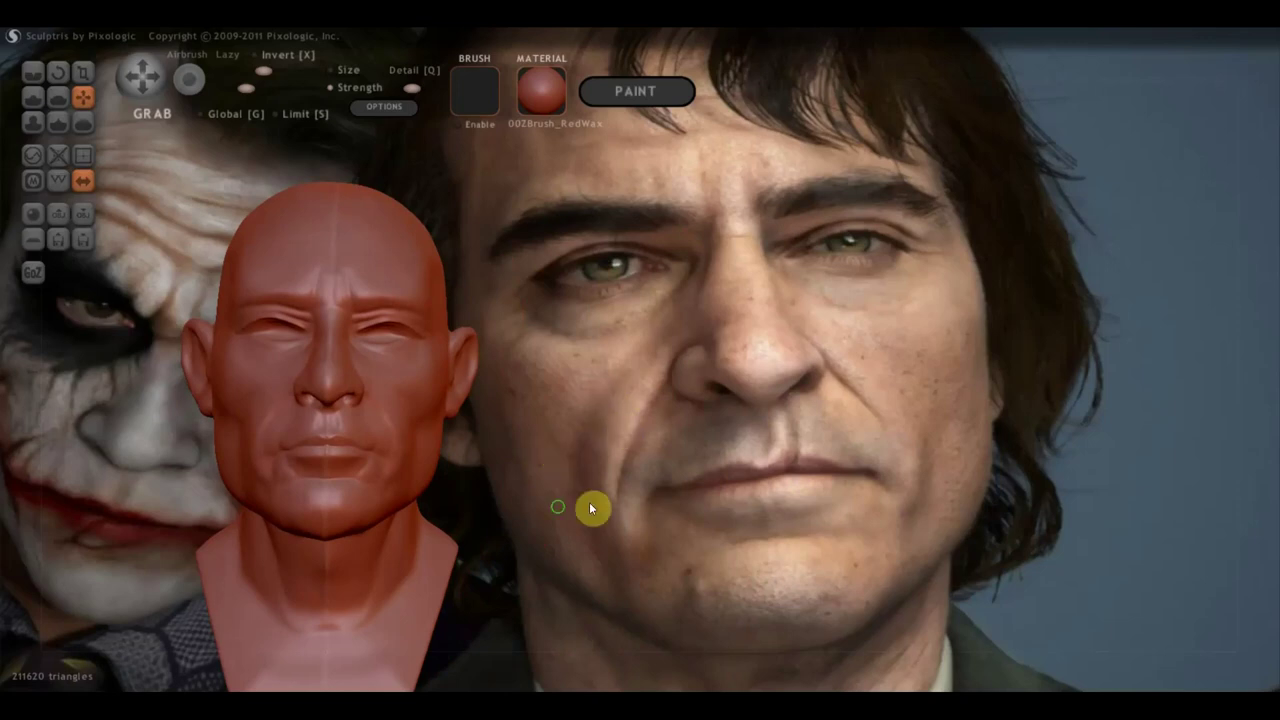
pyautogui.moveTo(589, 502); pyautogui.dragTo(645, 510, button='right')
pyautogui.scroll(2, 578, 498)
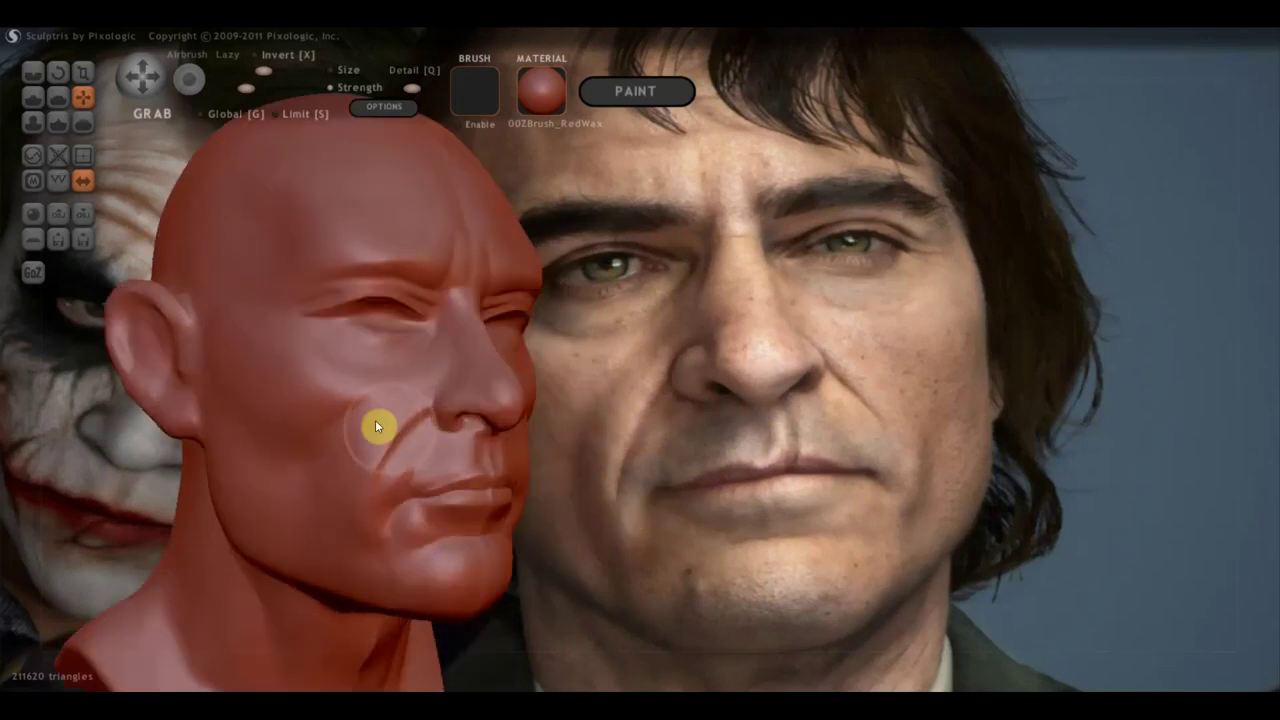
pyautogui.click(30, 104)
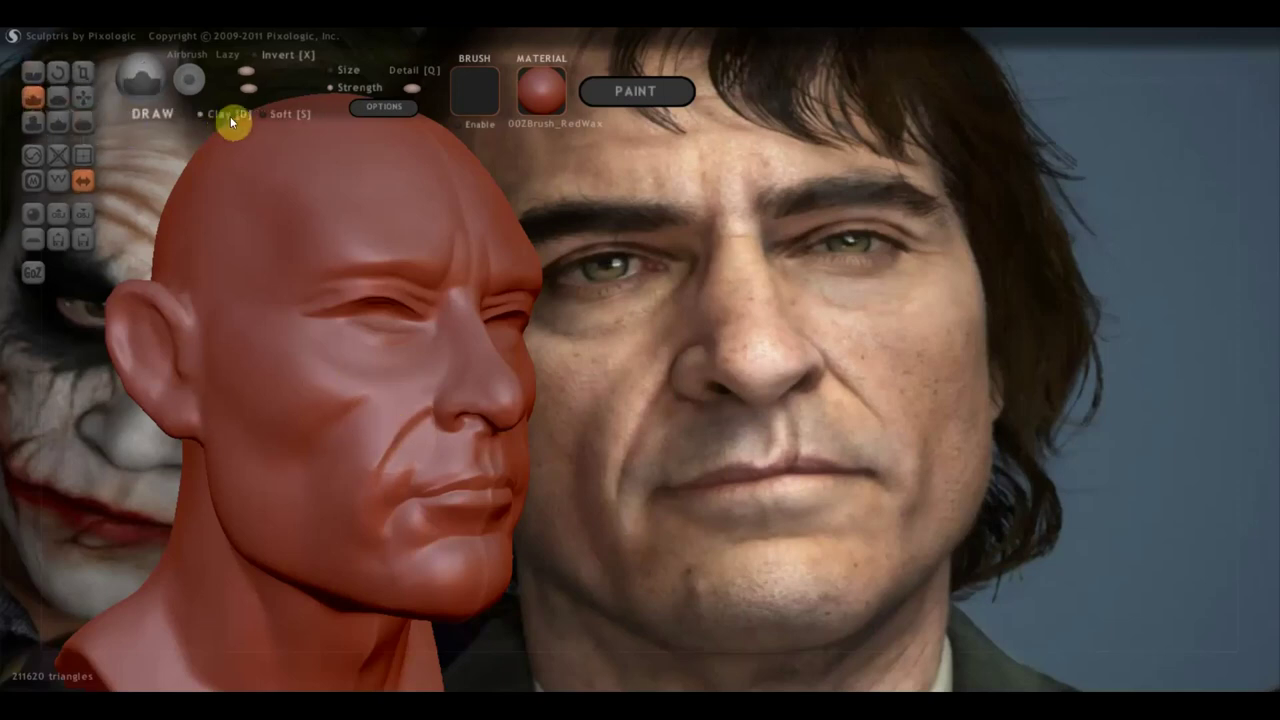
# Build up the cheek, jawline, chin and mouth corner with Draw strokes, then view face-on
pyautogui.scroll(2, 366, 452)
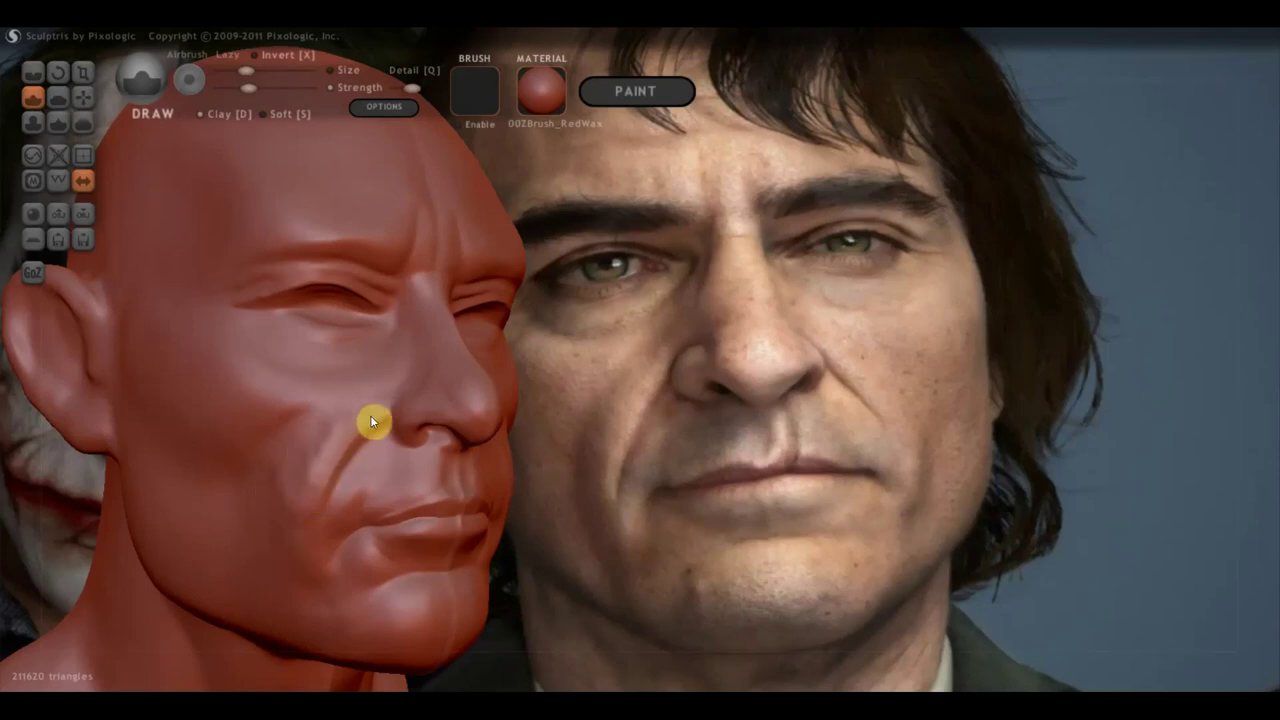
pyautogui.moveTo(364, 427)
pyautogui.mouseDown(button='right')
pyautogui.moveTo(280, 434)
pyautogui.moveTo(318, 441)
pyautogui.mouseUp(button='right')
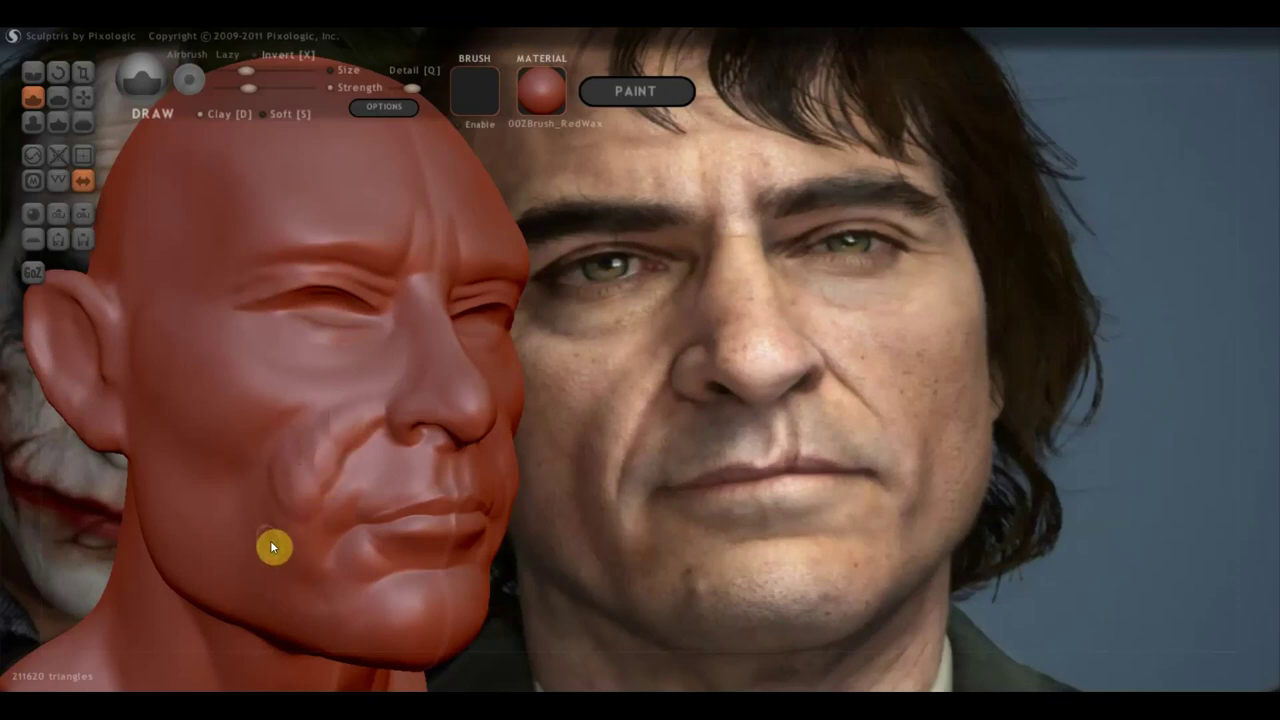
pyautogui.moveTo(277, 546); pyautogui.dragTo(303, 596)
pyautogui.moveTo(280, 531)
pyautogui.mouseDown()
pyautogui.moveTo(340, 647)
pyautogui.moveTo(271, 608)
pyautogui.moveTo(229, 543)
pyautogui.moveTo(283, 643)
pyautogui.mouseUp()
pyautogui.moveTo(213, 572)
pyautogui.mouseDown()
pyautogui.moveTo(217, 549)
pyautogui.moveTo(254, 634)
pyautogui.moveTo(229, 609)
pyautogui.moveTo(249, 628)
pyautogui.mouseUp()
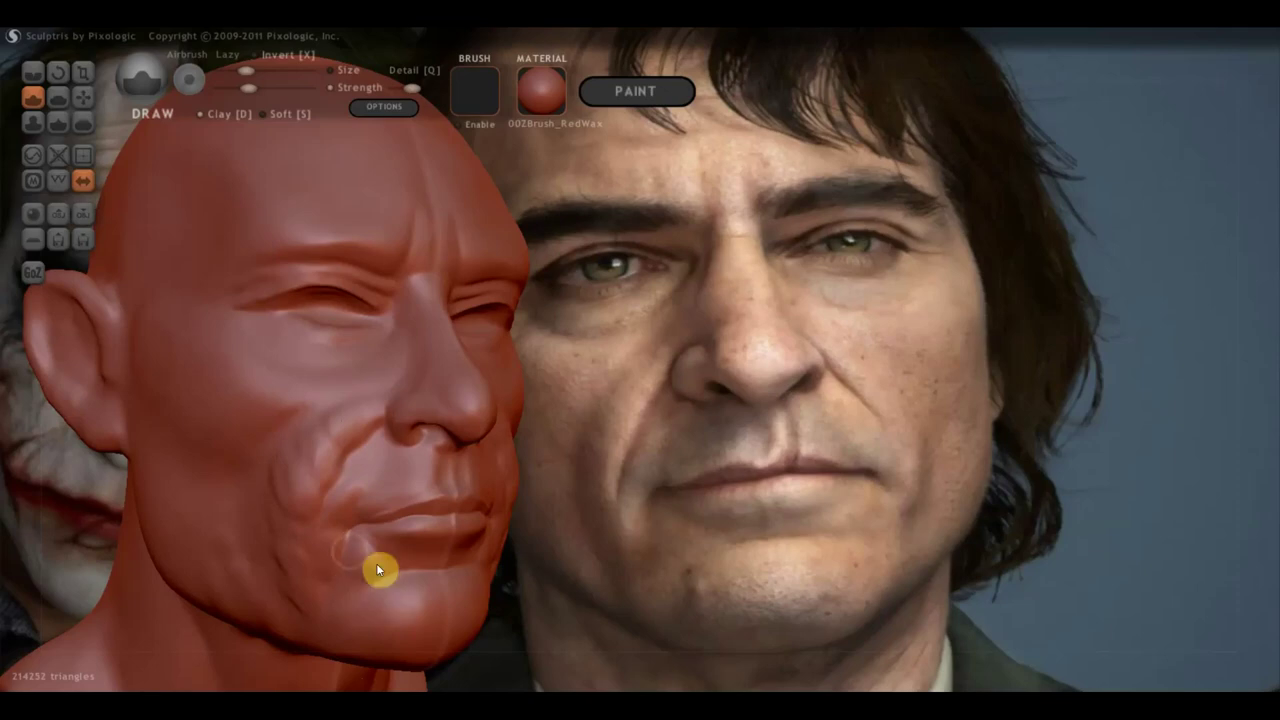
pyautogui.moveTo(358, 551); pyautogui.dragTo(361, 560)
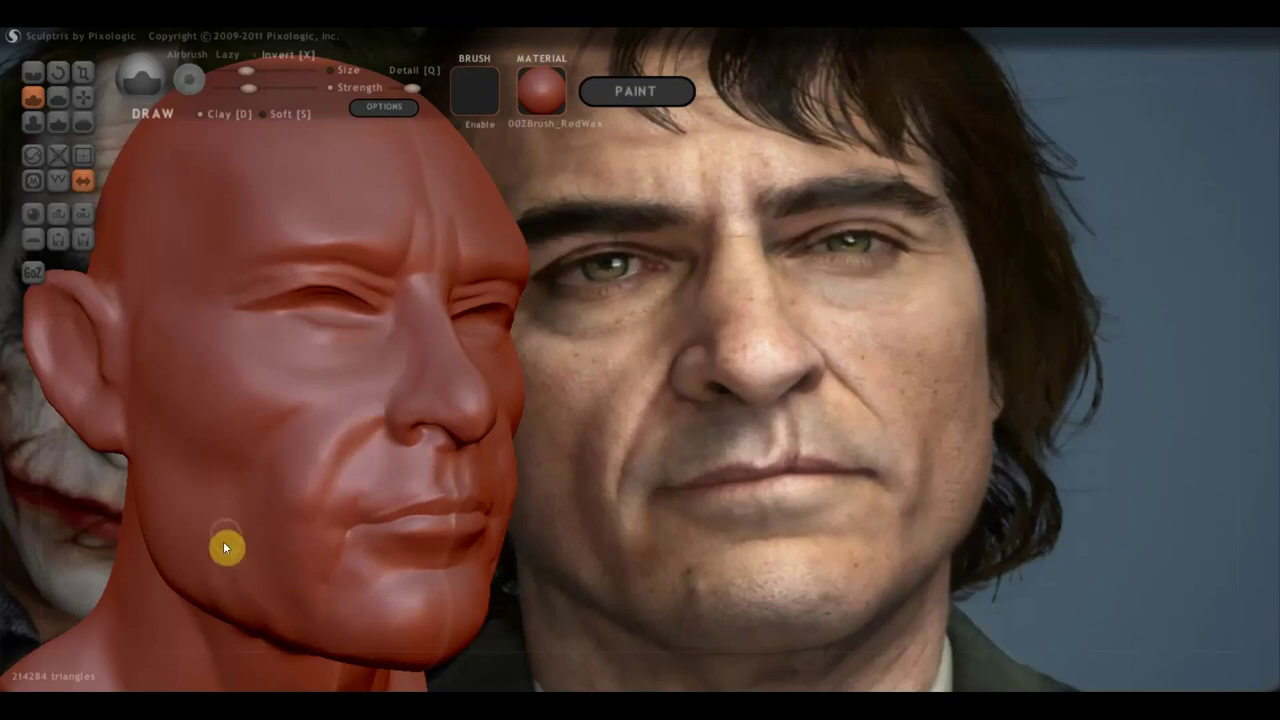
pyautogui.moveTo(304, 617)
pyautogui.mouseDown(button='right')
pyautogui.moveTo(380, 626)
pyautogui.moveTo(402, 596)
pyautogui.moveTo(305, 596)
pyautogui.mouseUp(button='right')
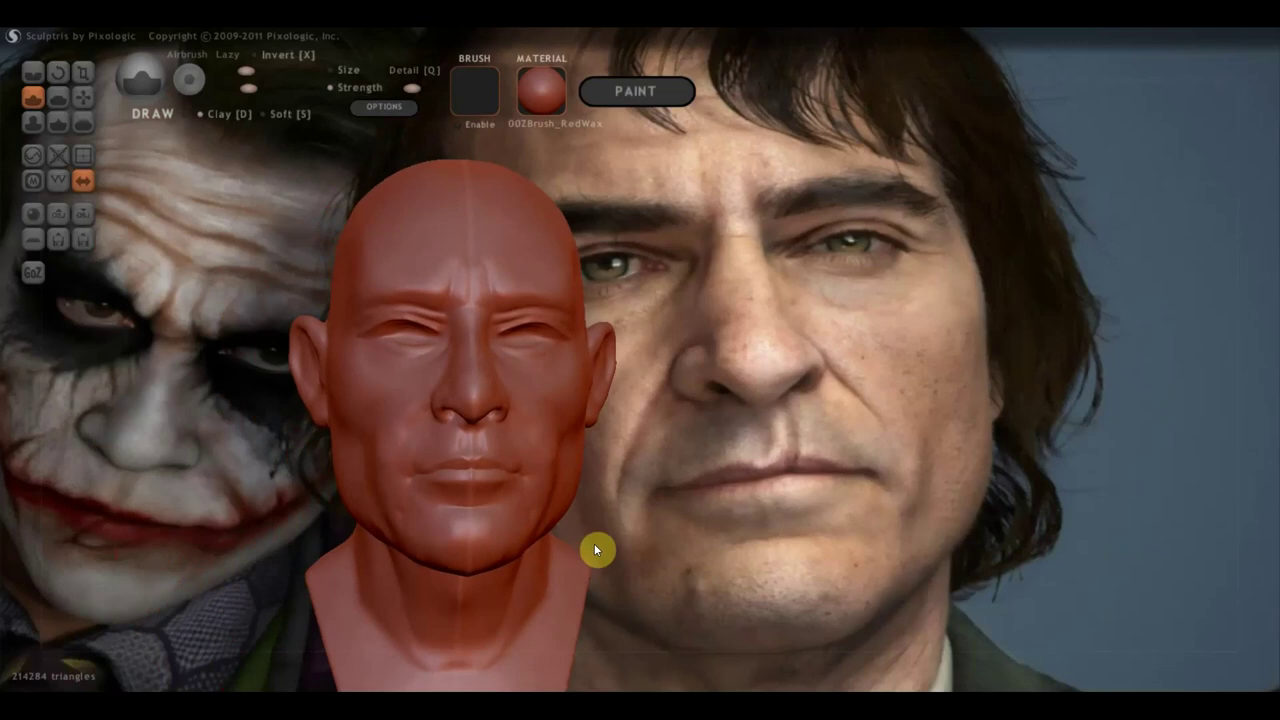
pyautogui.scroll(2, 374, 450)
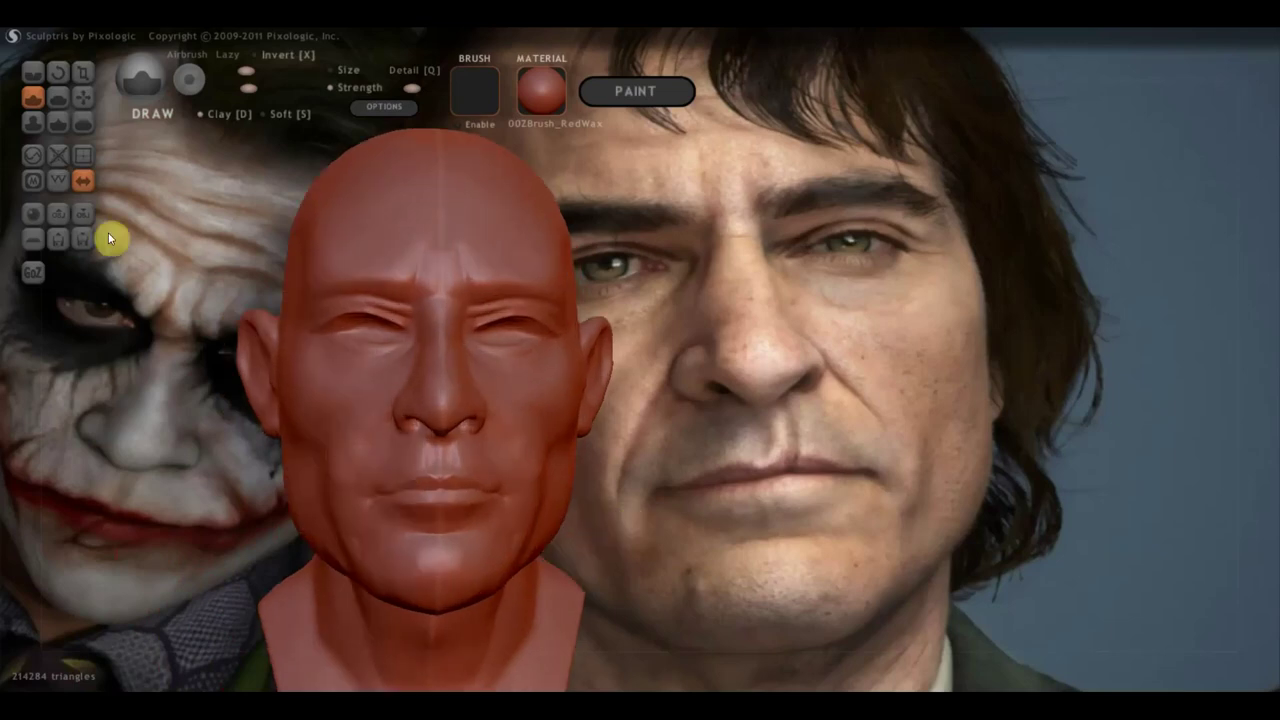
pyautogui.click(83, 96)
# Inspect the reshaped cheek and jaw from above, front and three-quarter angles, then choose Flatten
pyautogui.moveTo(203, 260)
pyautogui.mouseDown(button='right')
pyautogui.moveTo(260, 411)
pyautogui.moveTo(463, 535)
pyautogui.moveTo(549, 374)
pyautogui.moveTo(446, 474)
pyautogui.moveTo(591, 434)
pyautogui.moveTo(616, 380)
pyautogui.moveTo(544, 439)
pyautogui.mouseUp(button='right')
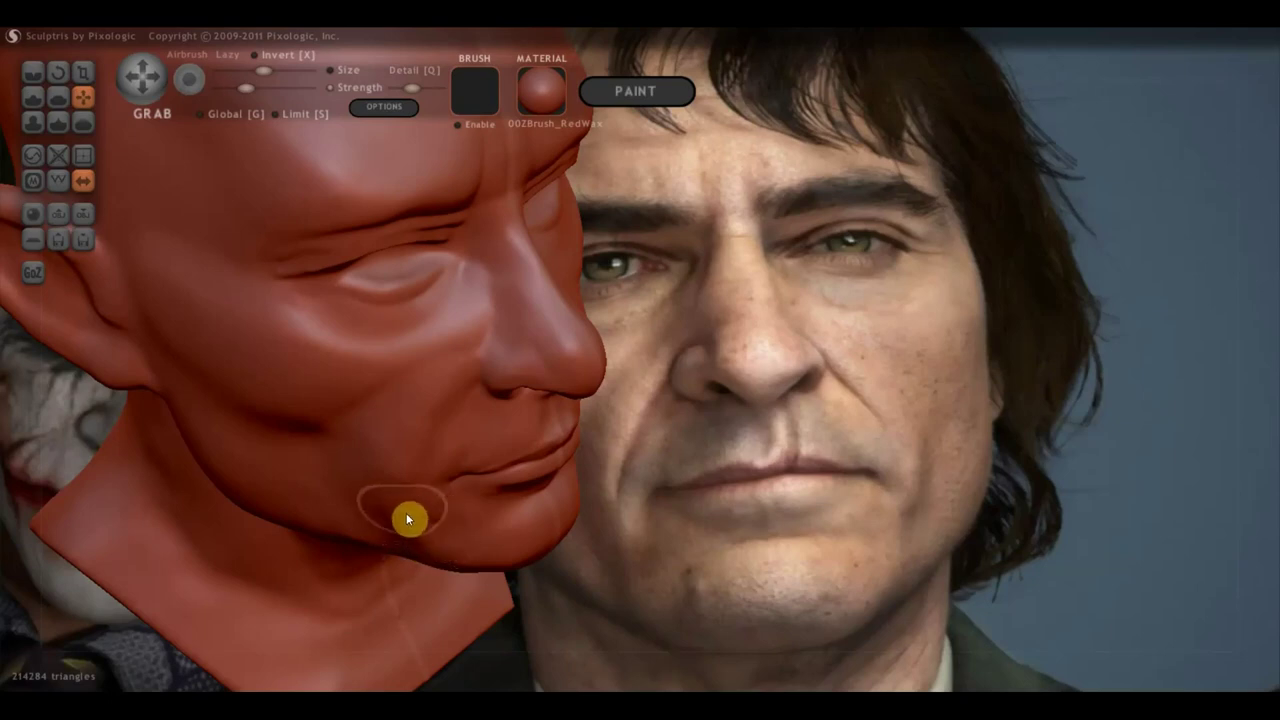
pyautogui.moveTo(405, 513)
pyautogui.mouseDown(button='right')
pyautogui.moveTo(278, 443)
pyautogui.moveTo(355, 452)
pyautogui.mouseUp(button='right')
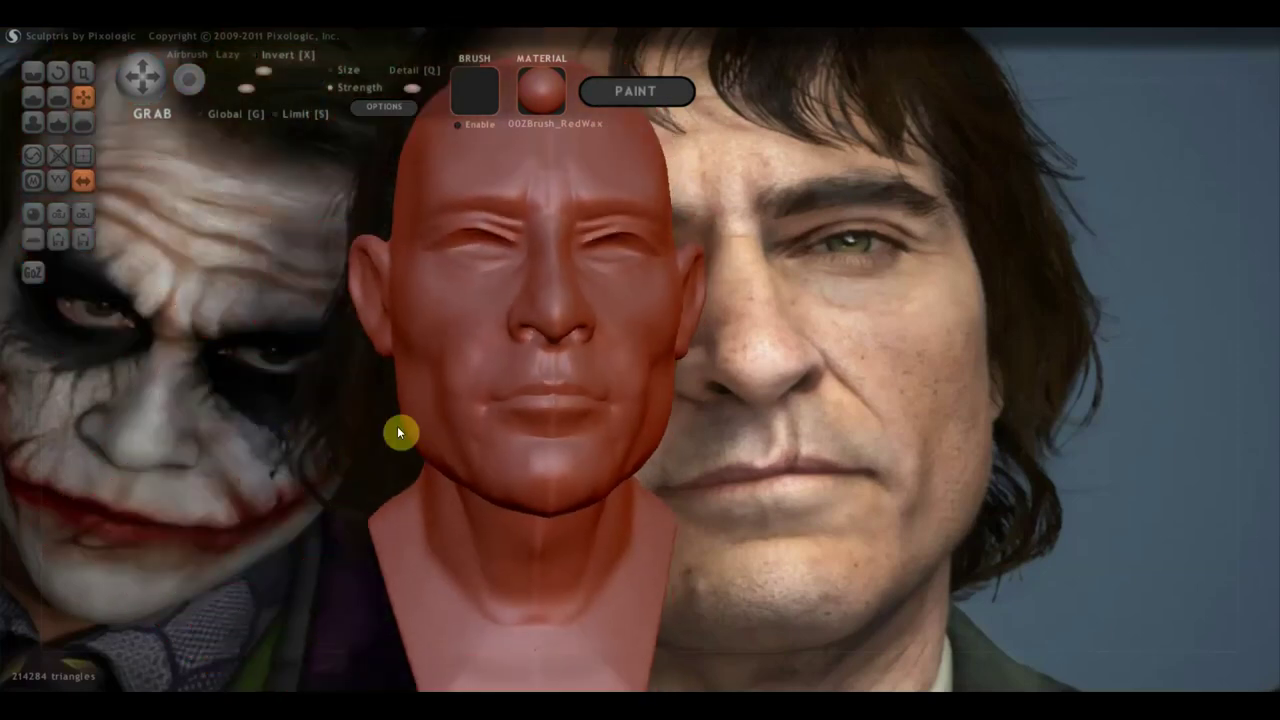
pyautogui.scroll(-1, 437, 429)
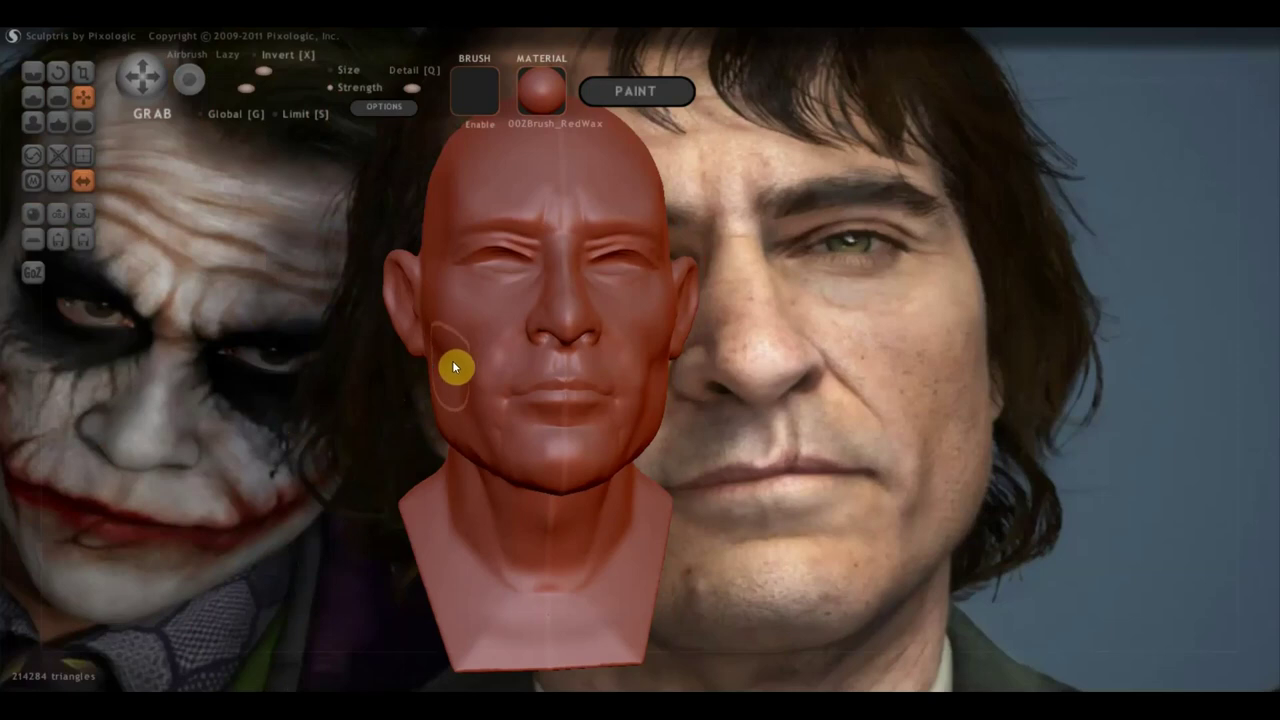
pyautogui.moveTo(414, 401); pyautogui.dragTo(537, 426)
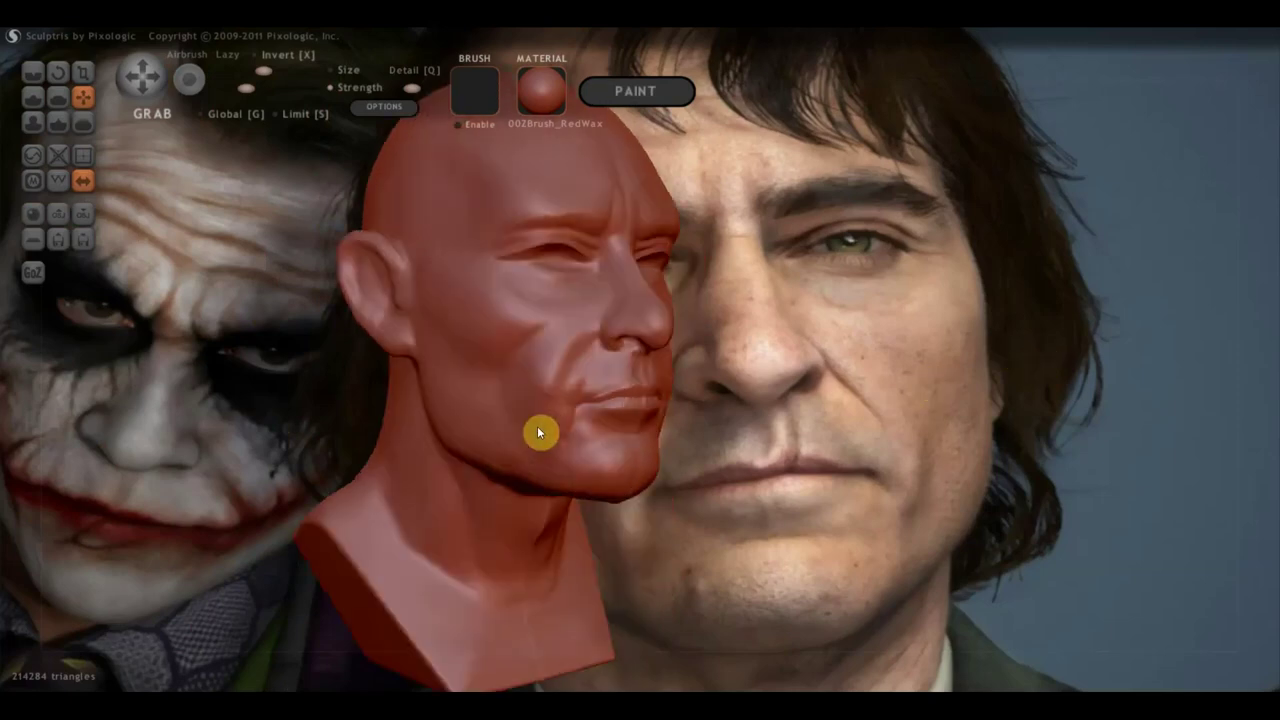
pyautogui.click(58, 96)
pyautogui.moveTo(405, 353); pyautogui.dragTo(480, 362)
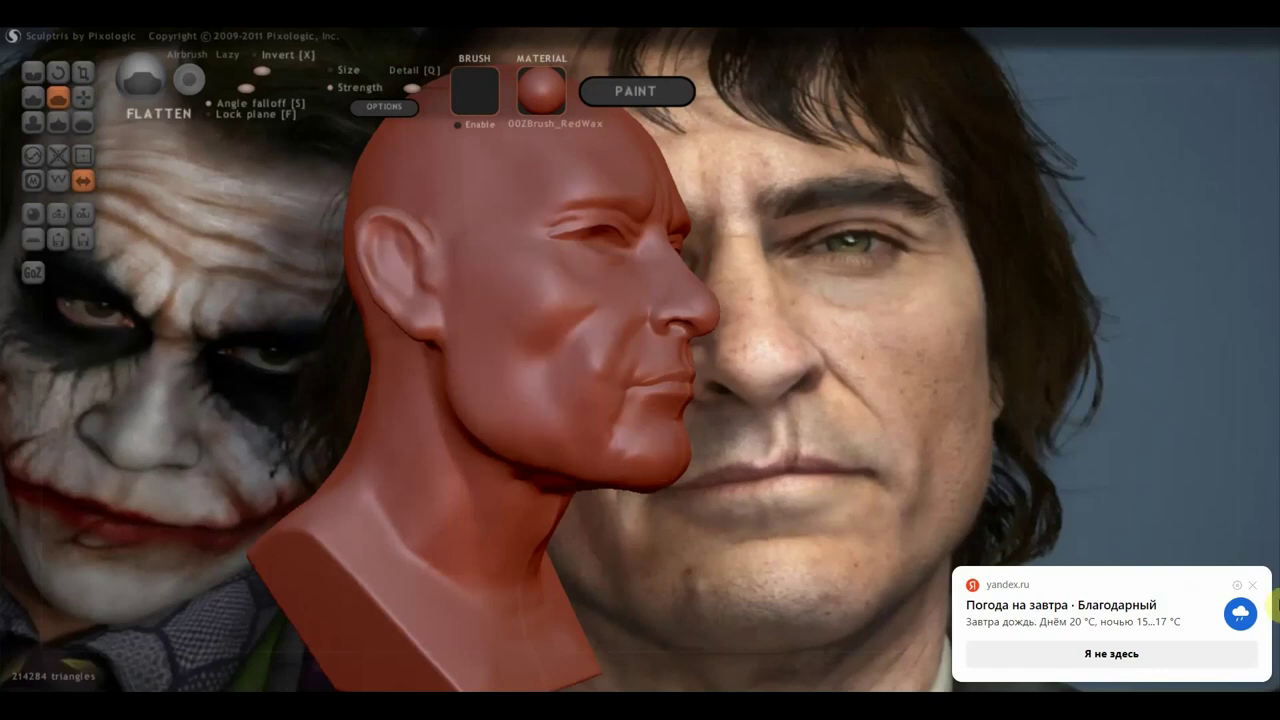
# Dismiss the weather notification and square the head to a straight front view
pyautogui.click(1255, 585)
pyautogui.moveTo(1108, 527)
pyautogui.mouseDown()
pyautogui.moveTo(953, 532)
pyautogui.moveTo(954, 563)
pyautogui.moveTo(1057, 566)
pyautogui.mouseUp()
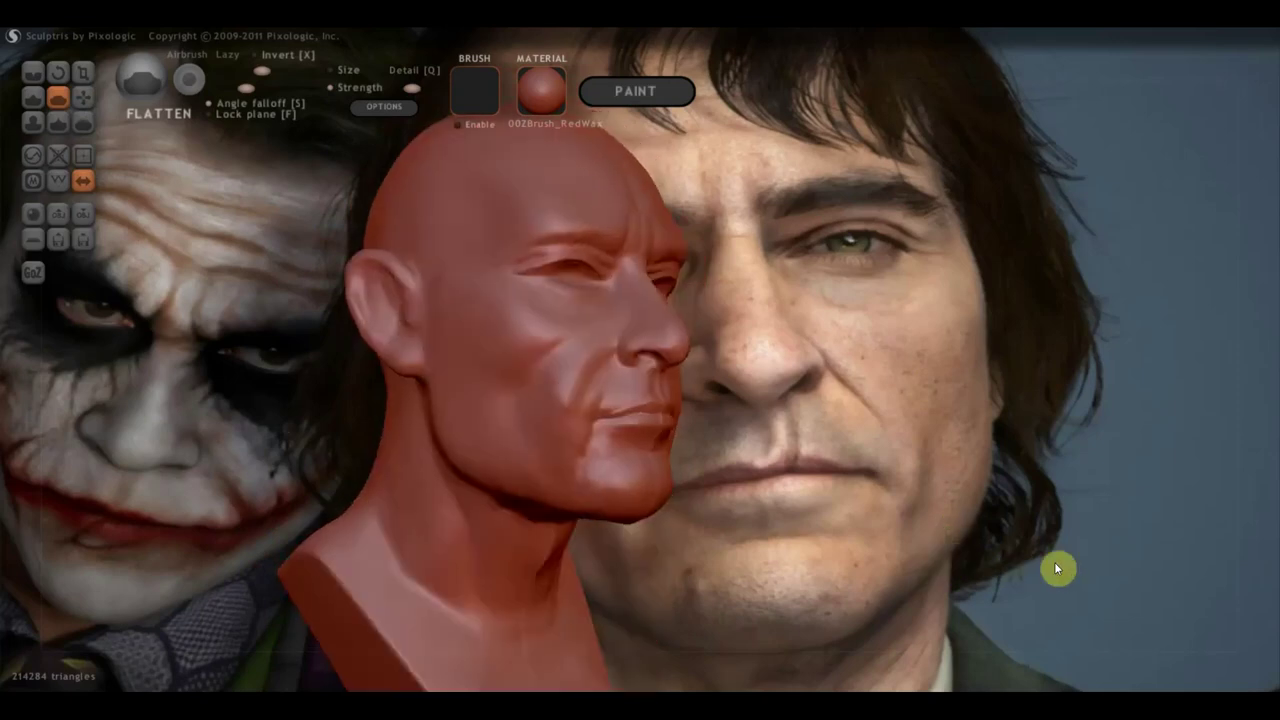
pyautogui.moveTo(899, 530)
pyautogui.mouseDown()
pyautogui.moveTo(877, 569)
pyautogui.moveTo(857, 557)
pyautogui.moveTo(817, 573)
pyautogui.moveTo(906, 563)
pyautogui.mouseUp()
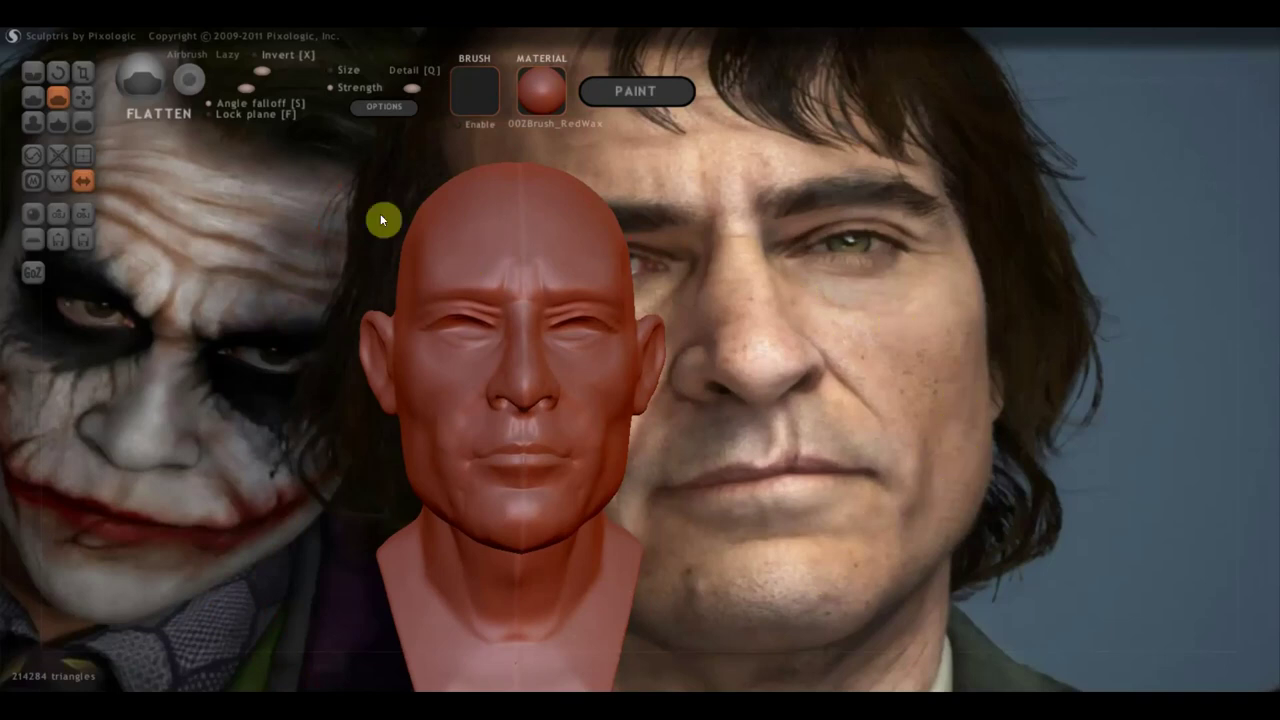
# Nudge the left cheek with the Grab brush and open the material library
pyautogui.click(82, 96)
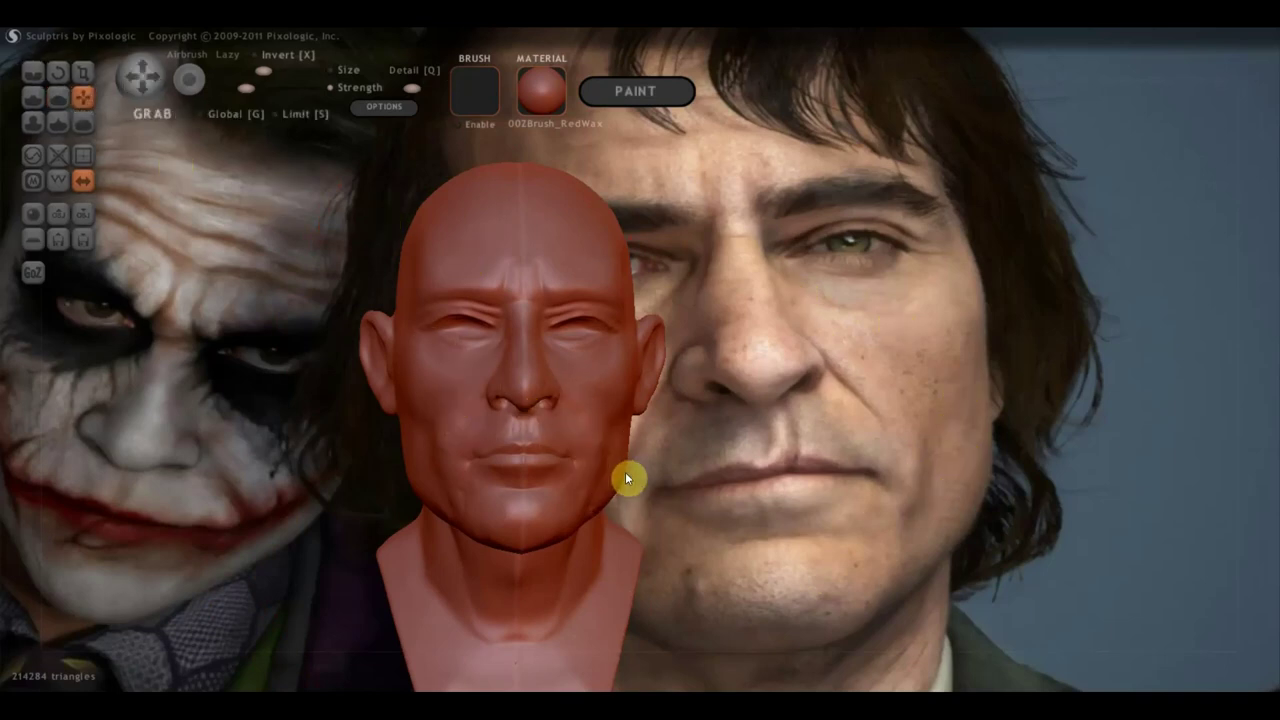
pyautogui.scroll(-2, 625, 472)
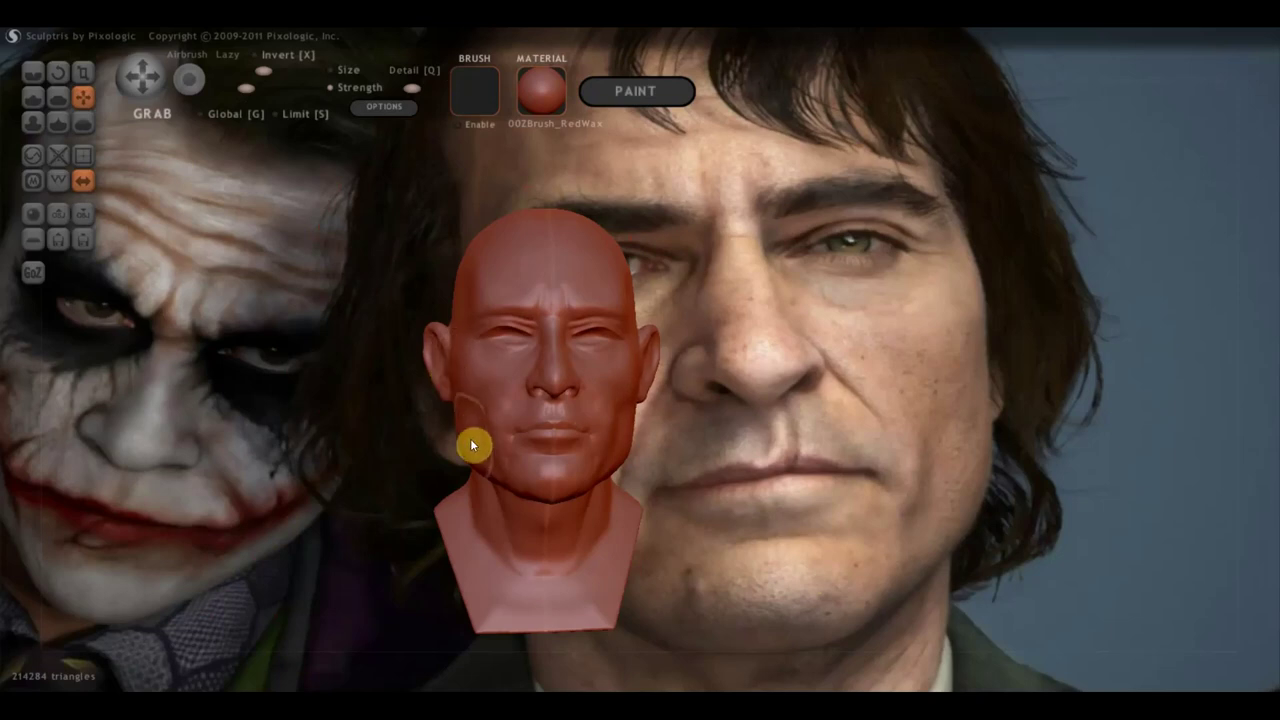
pyautogui.moveTo(455, 423); pyautogui.dragTo(565, 456, button='right')
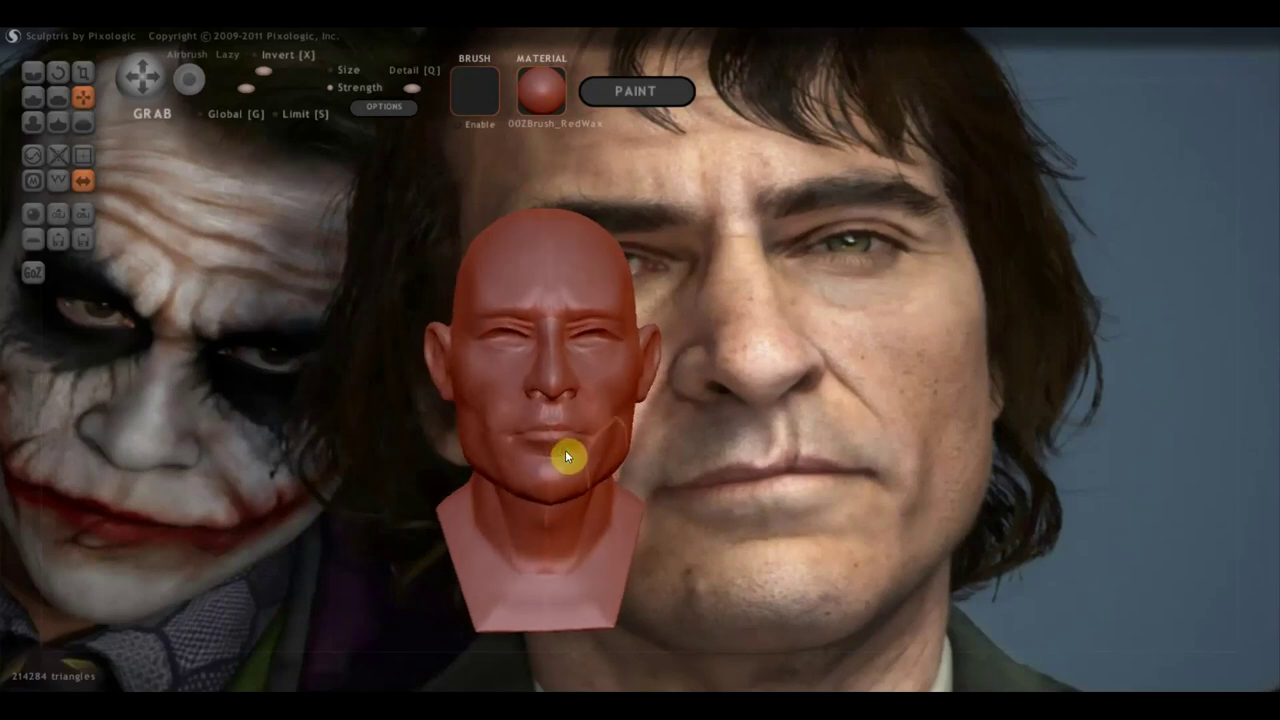
pyautogui.moveTo(472, 312); pyautogui.dragTo(712, 348, button='right')
pyautogui.click(539, 94)
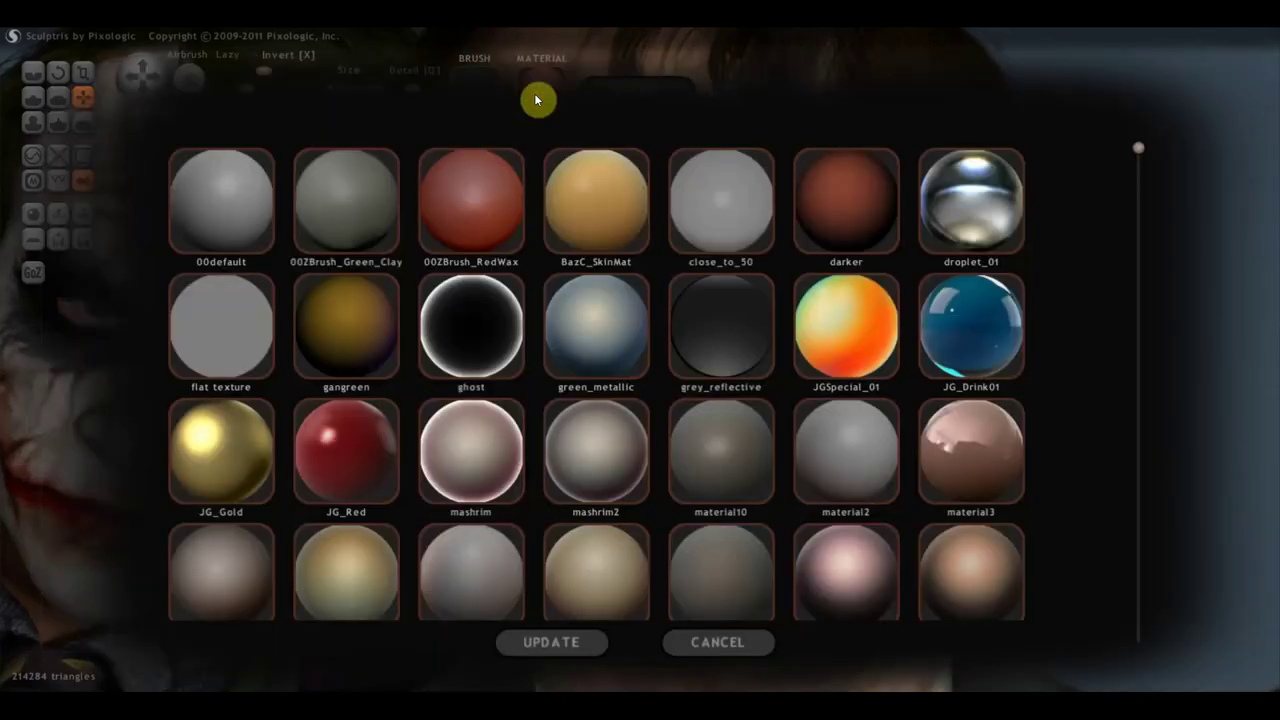
# Try the 00ZBrush_Green_Clay, material6 and material5 materials on the bust
pyautogui.click(379, 192)
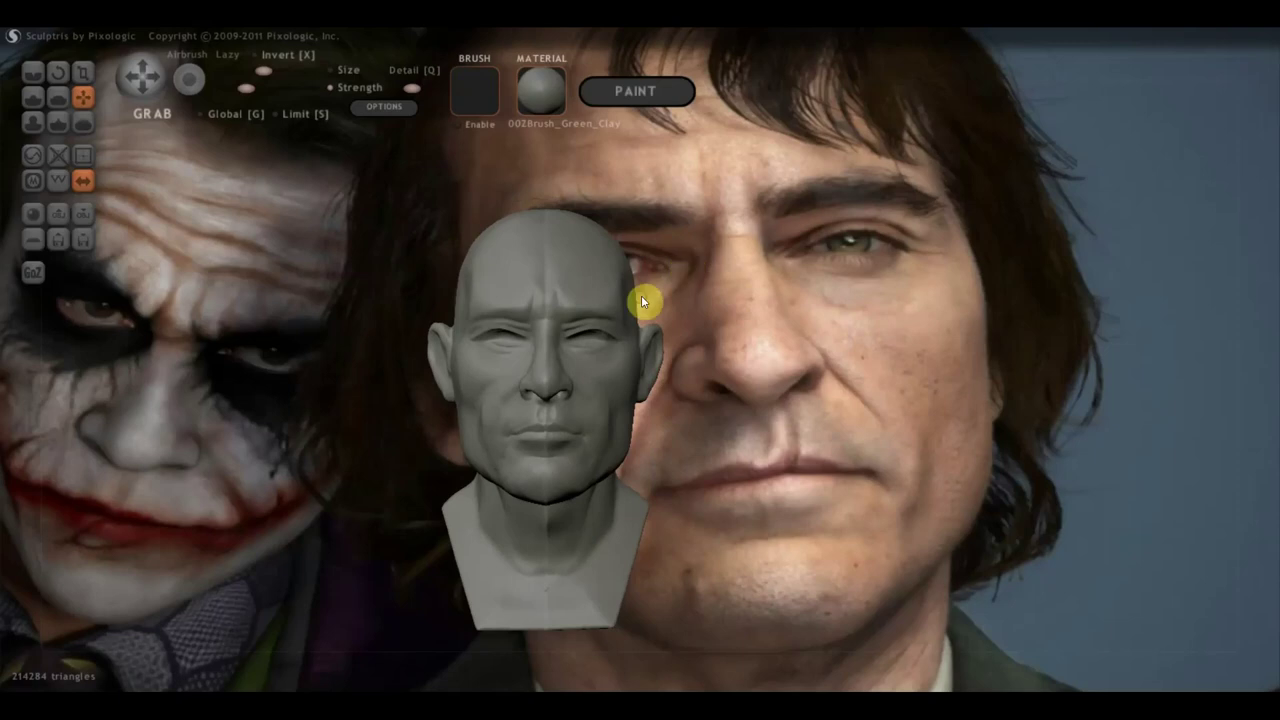
pyautogui.click(539, 94)
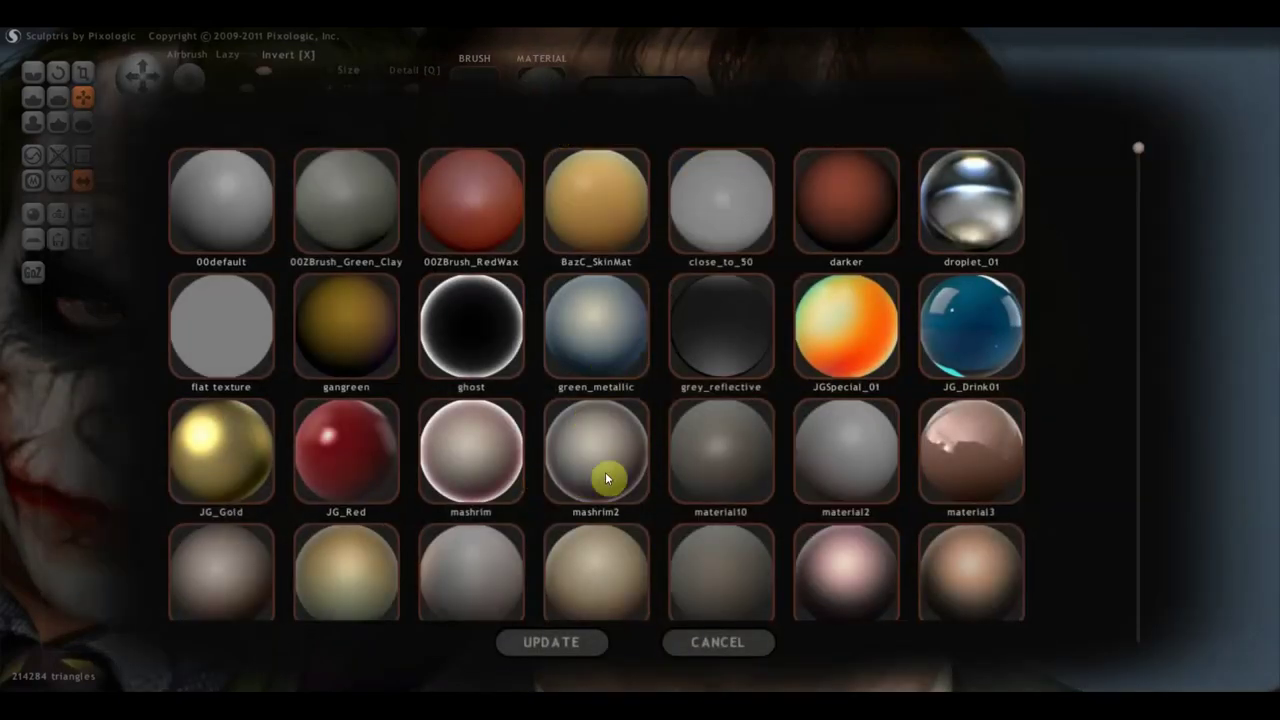
pyautogui.click(440, 597)
pyautogui.click(541, 90)
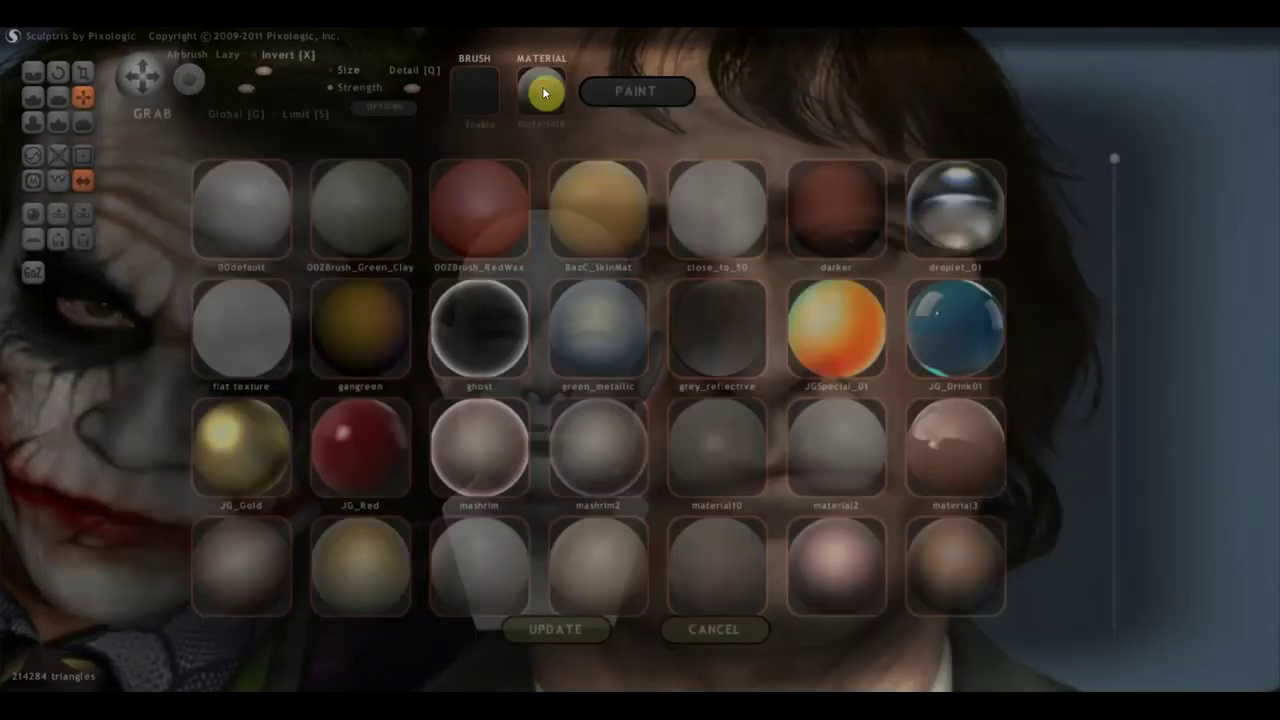
pyautogui.click(335, 588)
pyautogui.moveTo(607, 462); pyautogui.dragTo(557, 422)
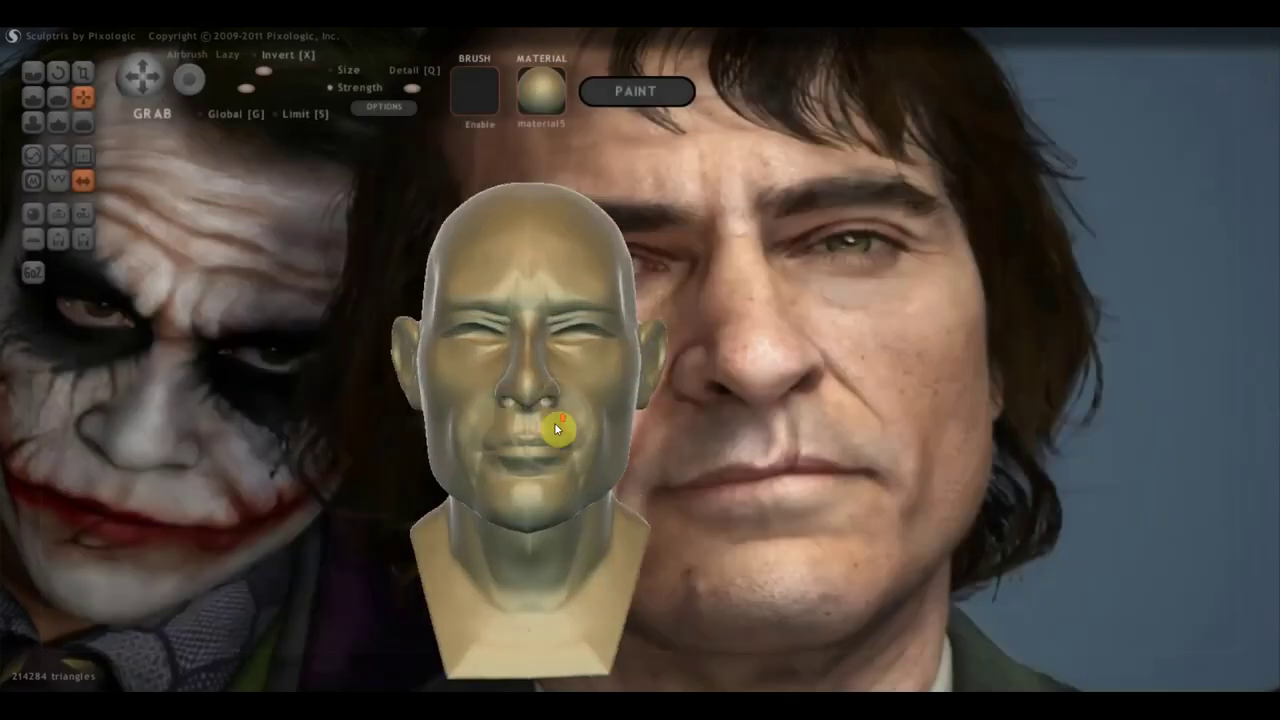
pyautogui.scroll(2, 557, 422)
pyautogui.scroll(2, 586, 428)
# Preview material4, then restore the 00ZBrush_RedWax material
pyautogui.click(541, 90)
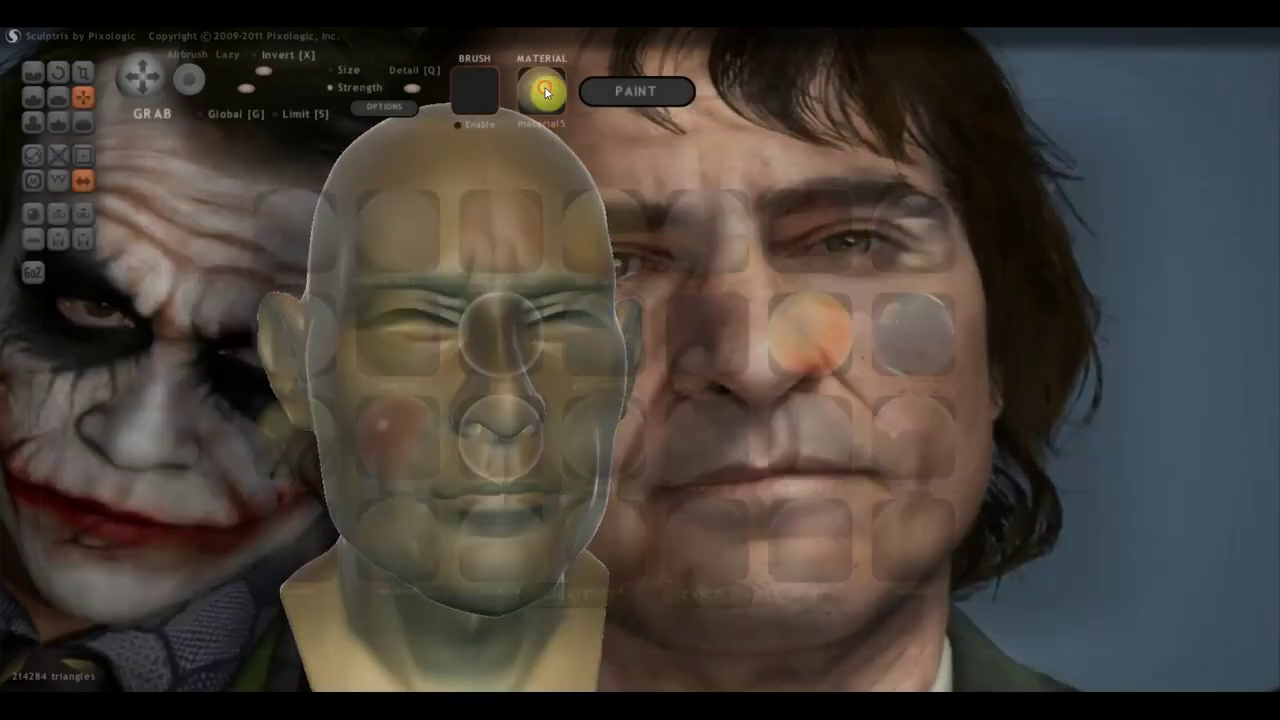
pyautogui.click(235, 563)
pyautogui.scroll(-2, 510, 420)
pyautogui.moveTo(529, 423)
pyautogui.mouseDown(button='right')
pyautogui.moveTo(632, 386)
pyautogui.moveTo(571, 394)
pyautogui.mouseUp(button='right')
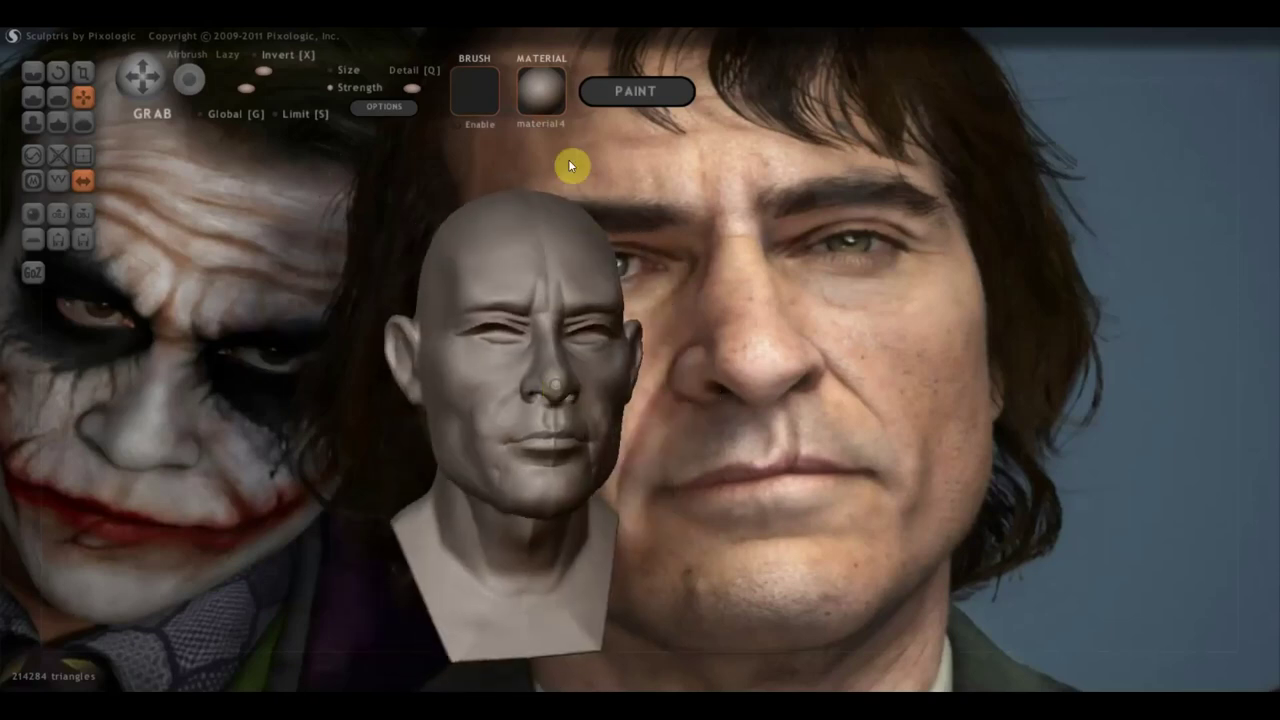
pyautogui.click(543, 93)
pyautogui.click(500, 206)
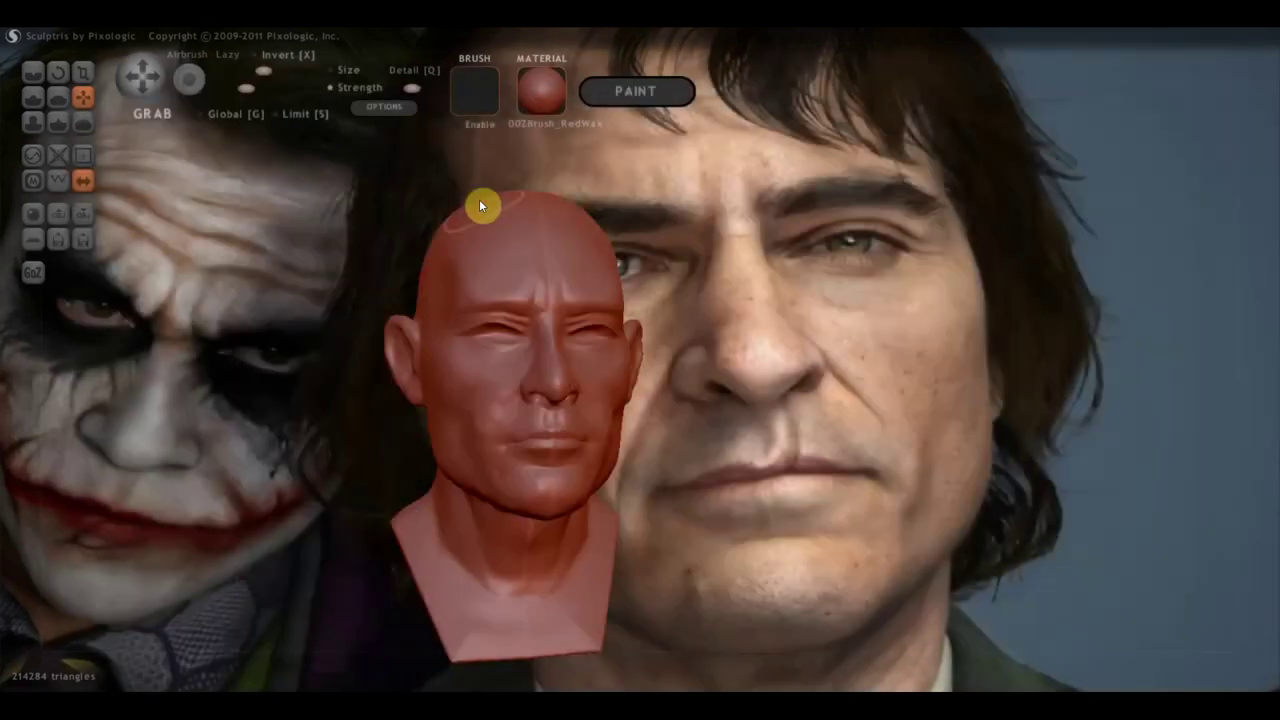
# Pull a new fold into the cheek near the jaw, orbiting around the bust to review it
pyautogui.moveTo(514, 257)
pyautogui.mouseDown(button='right')
pyautogui.moveTo(813, 413)
pyautogui.moveTo(823, 403)
pyautogui.moveTo(707, 455)
pyautogui.moveTo(662, 511)
pyautogui.moveTo(640, 605)
pyautogui.moveTo(530, 504)
pyautogui.mouseUp(button='right')
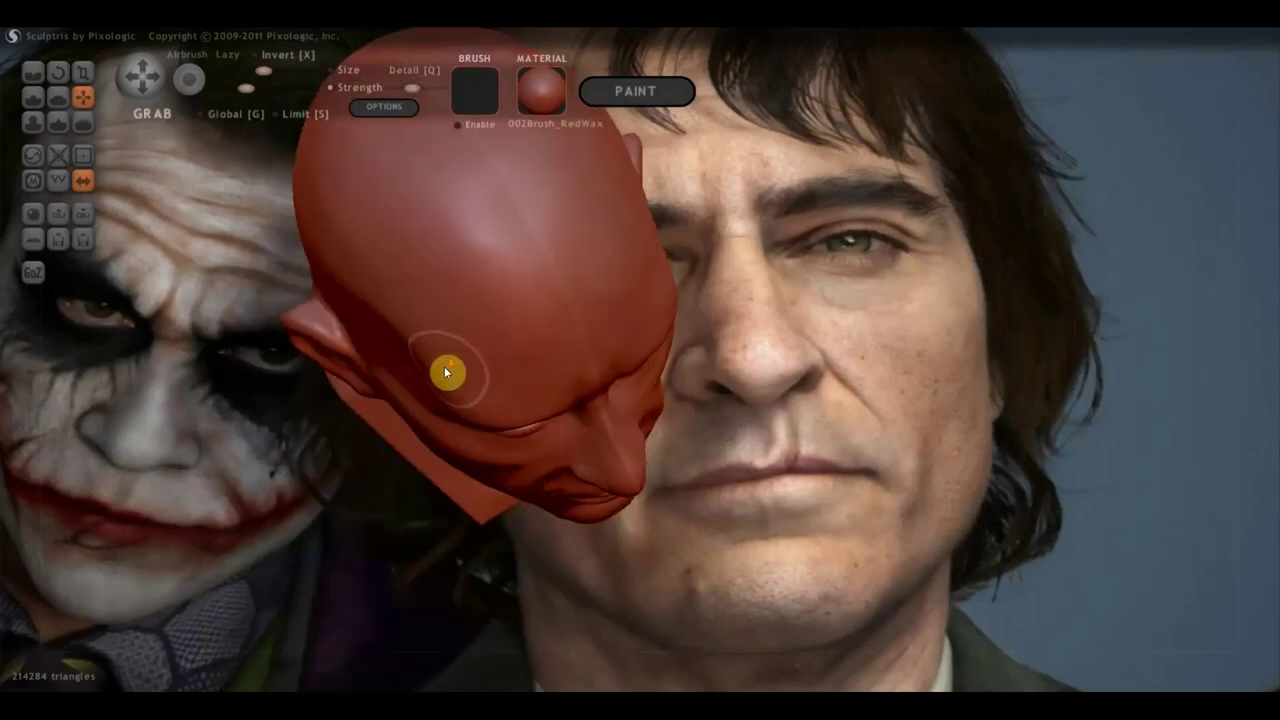
pyautogui.moveTo(444, 366); pyautogui.dragTo(505, 352, button='right')
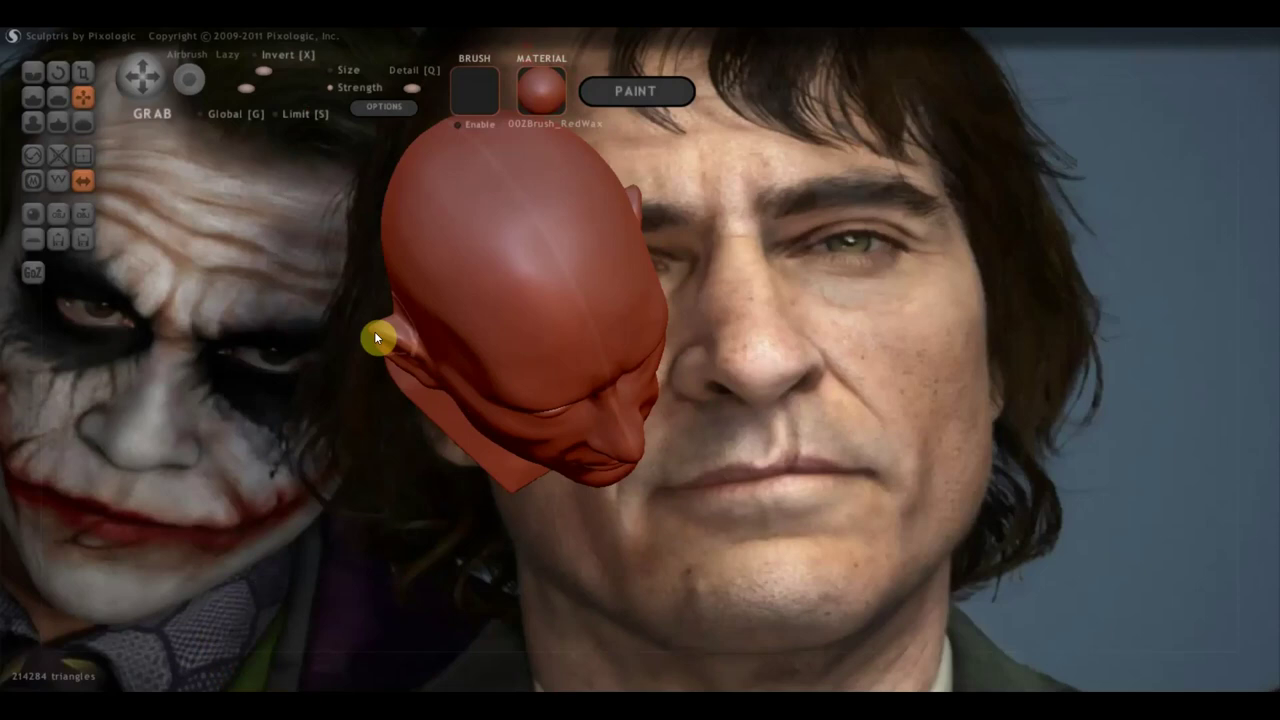
pyautogui.moveTo(371, 346)
pyautogui.mouseDown(button='right')
pyautogui.moveTo(457, 334)
pyautogui.moveTo(411, 354)
pyautogui.moveTo(471, 211)
pyautogui.moveTo(680, 289)
pyautogui.moveTo(432, 249)
pyautogui.mouseUp(button='right')
pyautogui.scroll(-2, 712, 263)
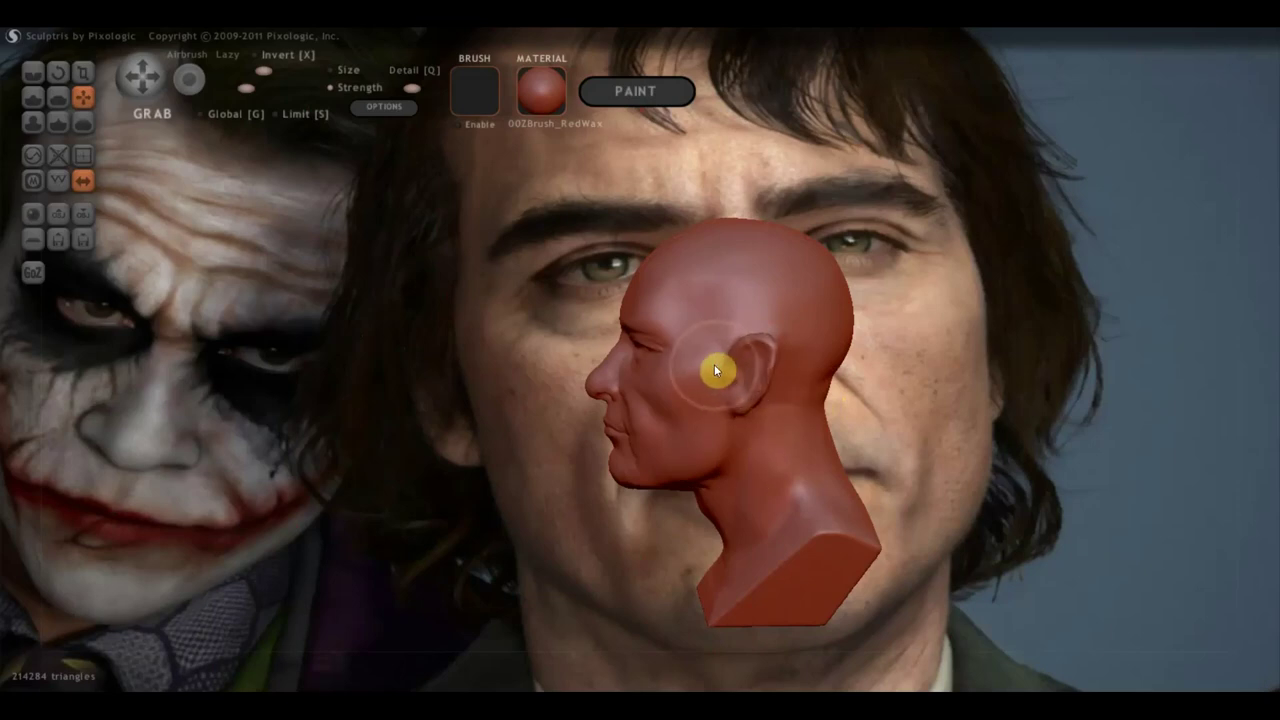
pyautogui.moveTo(690, 440)
pyautogui.mouseDown(button='right')
pyautogui.moveTo(820, 500)
pyautogui.moveTo(920, 519)
pyautogui.moveTo(744, 430)
pyautogui.mouseUp(button='right')
pyautogui.moveTo(767, 368); pyautogui.dragTo(775, 362)
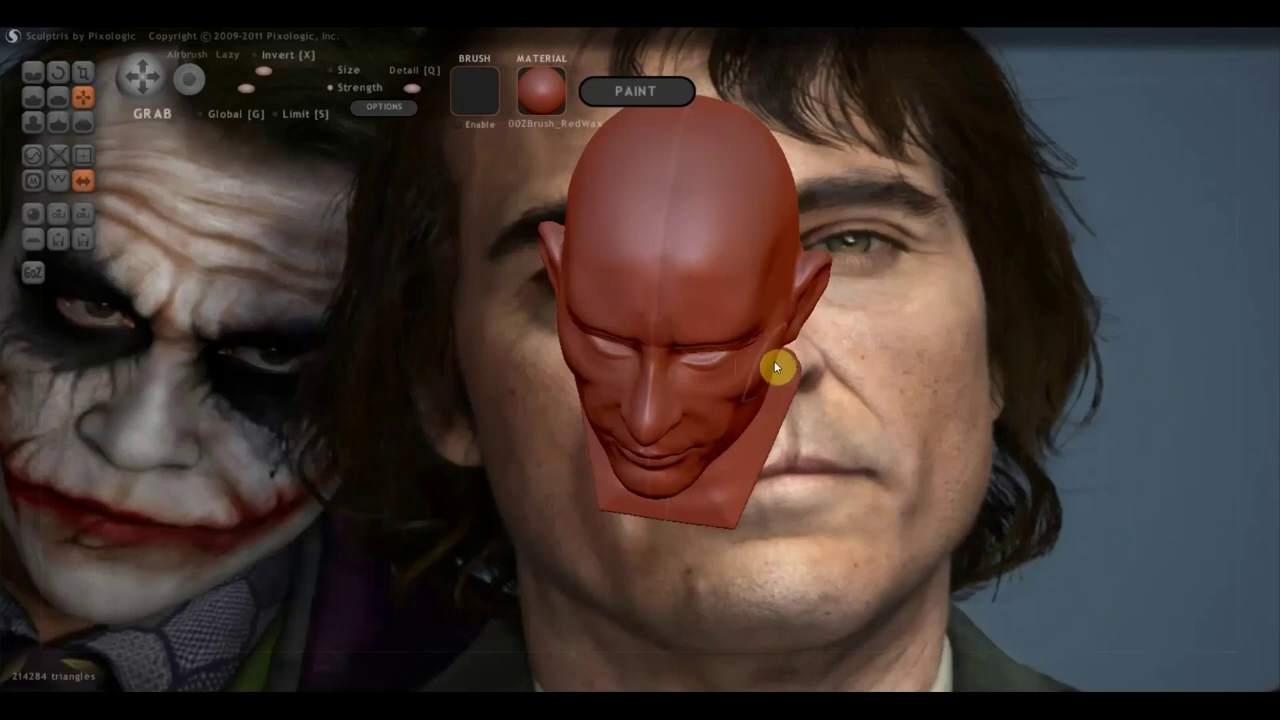
pyautogui.moveTo(767, 374)
pyautogui.mouseDown(button='right')
pyautogui.moveTo(768, 392)
pyautogui.moveTo(797, 295)
pyautogui.mouseUp(button='right')
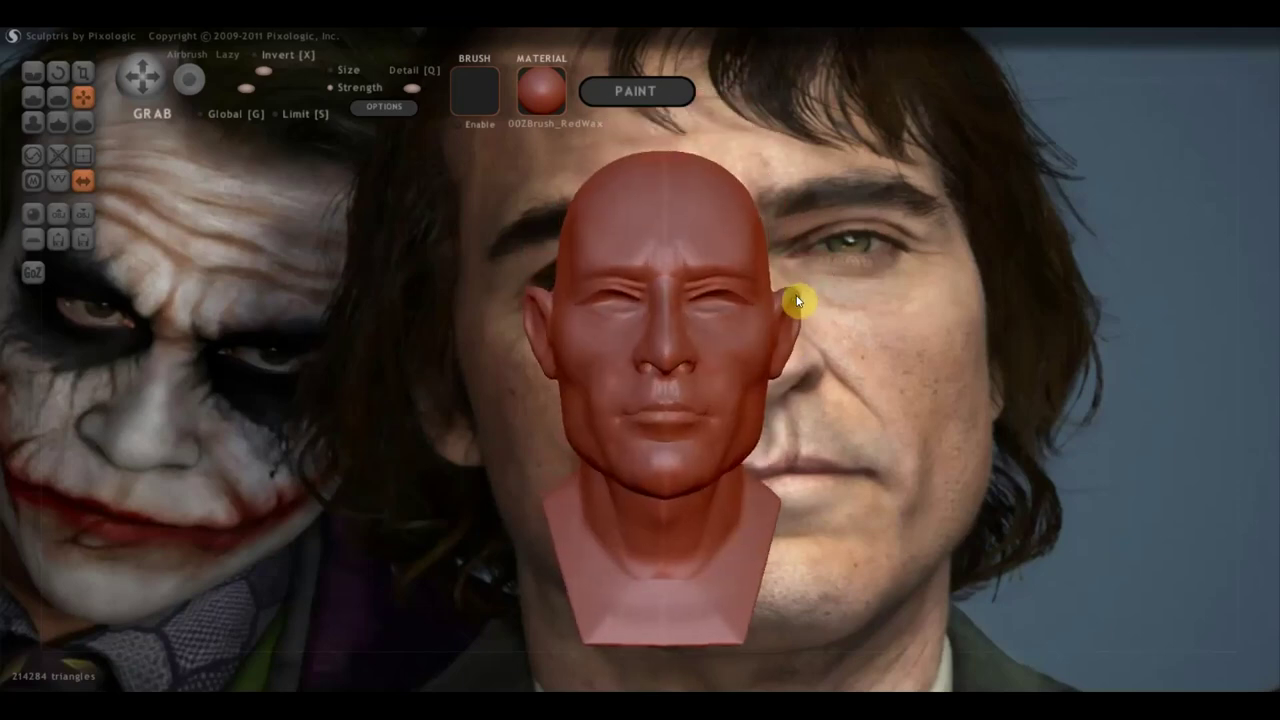
pyautogui.moveTo(932, 342)
pyautogui.keyDown('alt'); pyautogui.mouseDown(button='right')
pyautogui.moveTo(762, 387)
pyautogui.moveTo(845, 372)
pyautogui.mouseUp(button='right'); pyautogui.keyUp('alt')
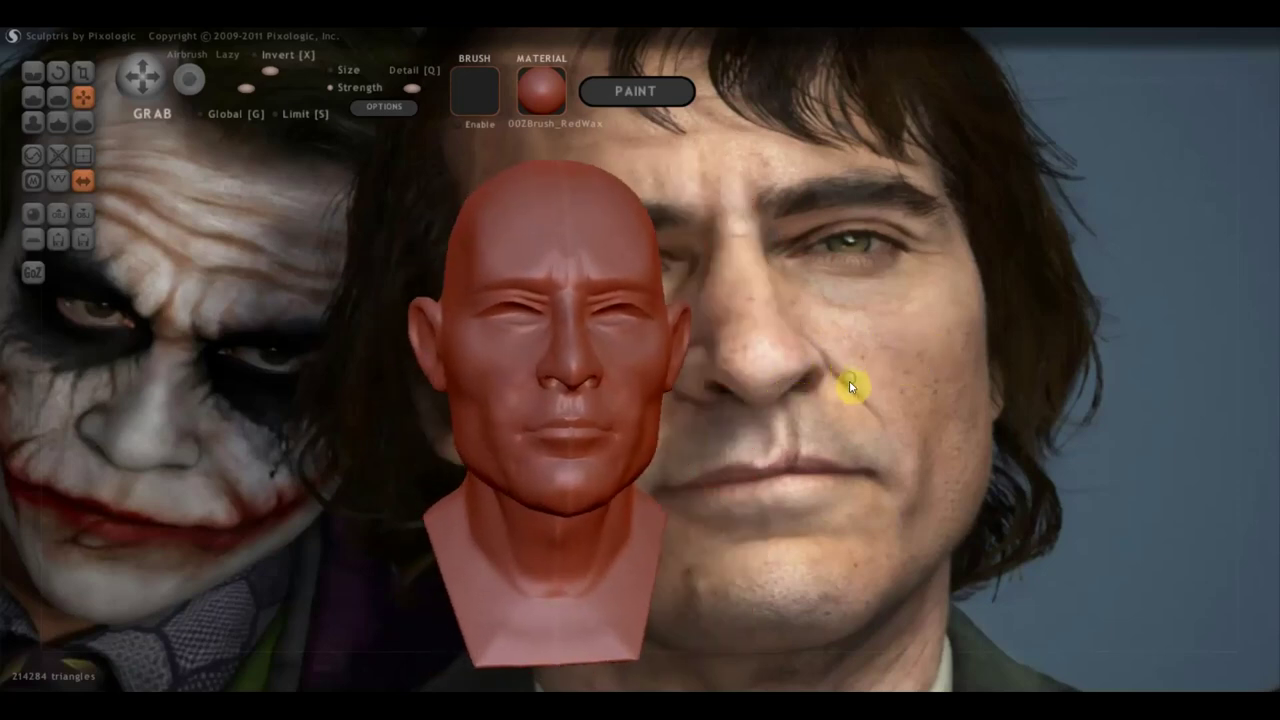